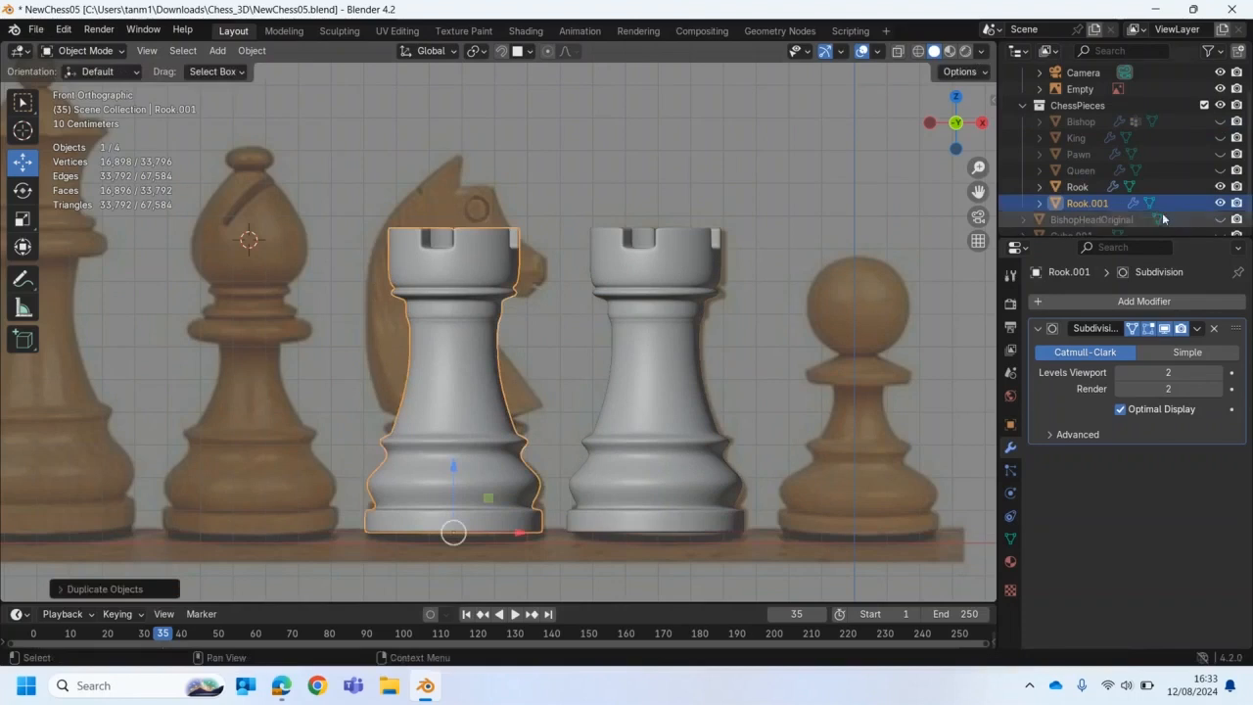
Step: Hide the original Rook and rename its duplicate as Knight
left_click(1219, 187)
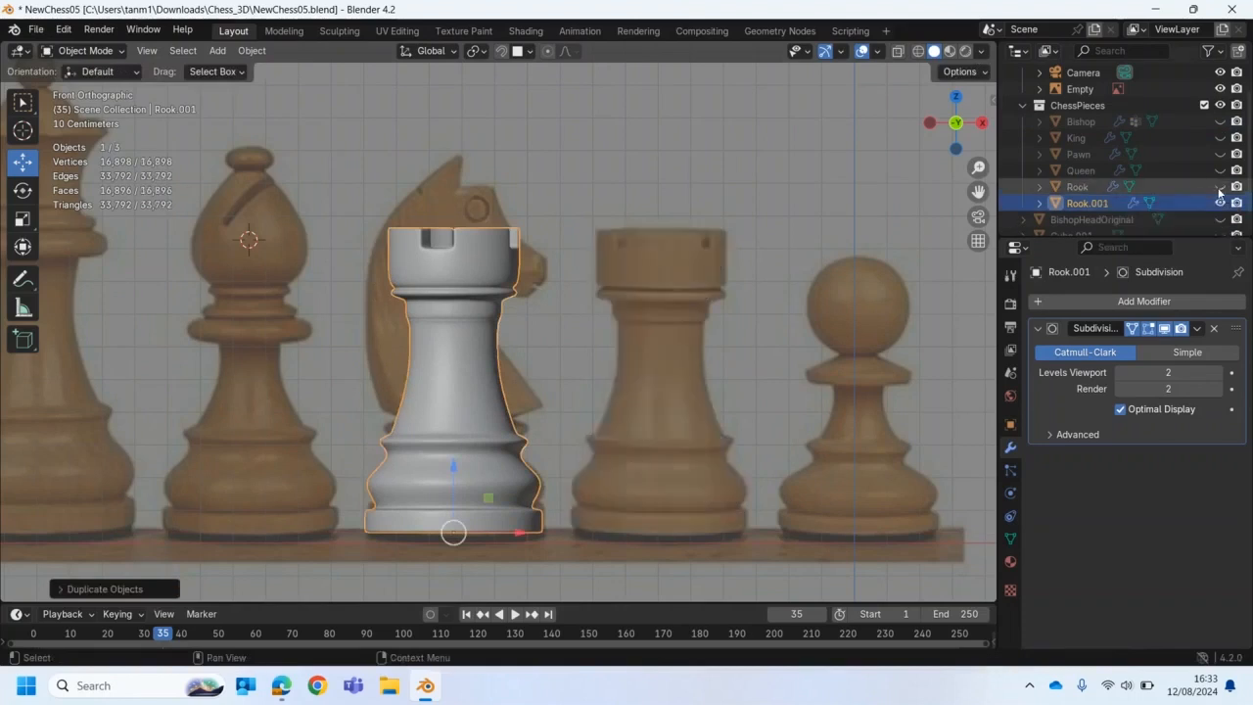
double_click(1080, 203)
type("Knight")
key("Return")
Step: Delete all faces of the Knight mesh above its base, selecting them through the mesh in X-ray view
left_click(84, 51)
left_click(79, 84)
left_click(157, 51)
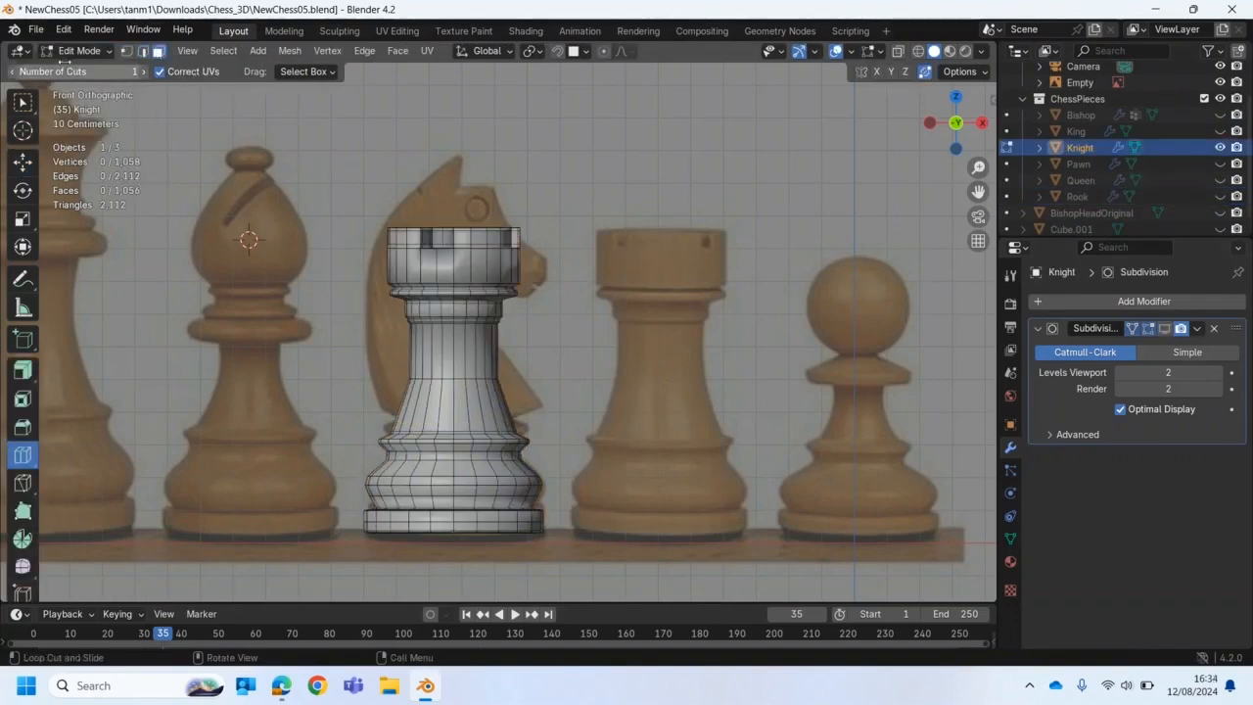
key("alt+z")
scroll(836, 136, "up", 1)
left_click(23, 101)
left_click_drag(325, 179, 555, 448)
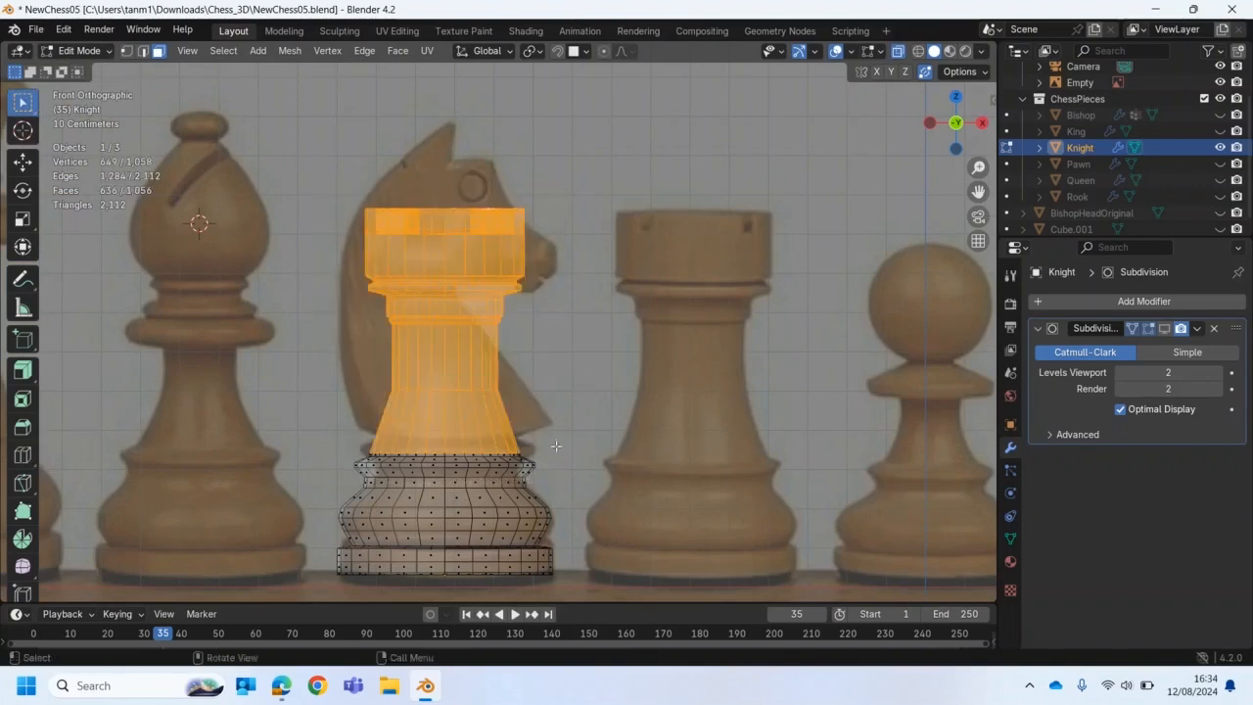
key("x")
left_click(554, 445)
Step: Move the upper rim of the Knight's remaining base to line up with the reference image
scroll(530, 515, "up", 1)
left_click_drag(276, 436, 582, 522)
left_click(22, 162)
left_click_drag(433, 433, 463, 442)
left_click(261, 495)
Step: Scale the two edge loops below the Knight base's rim to fit the reference, and return to Object Mode to inspect the base
left_click(142, 51)
left_click(446, 503, "alt")
left_click(447, 488, "alt+shift")
left_click(22, 219)
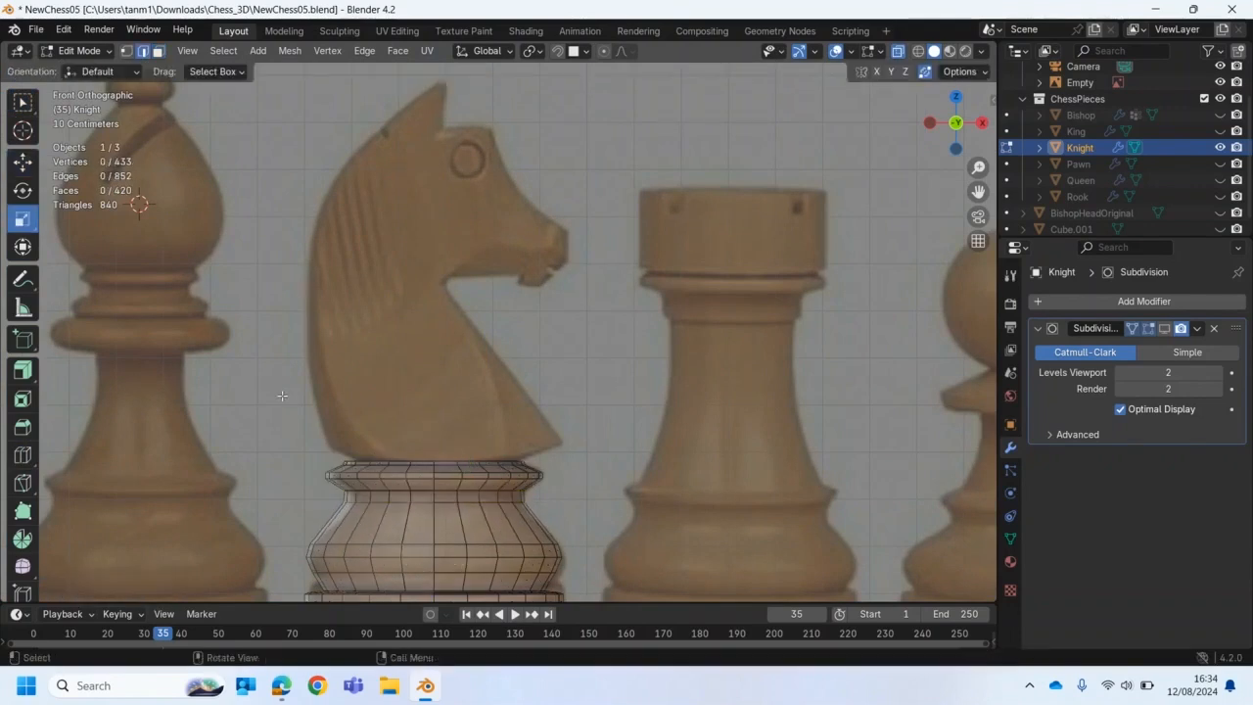
left_click(284, 396)
scroll(331, 430, "down", 2)
left_click(81, 51)
left_click(89, 60)
middle_click_drag(293, 248, 797, 183)
key("KP_1")
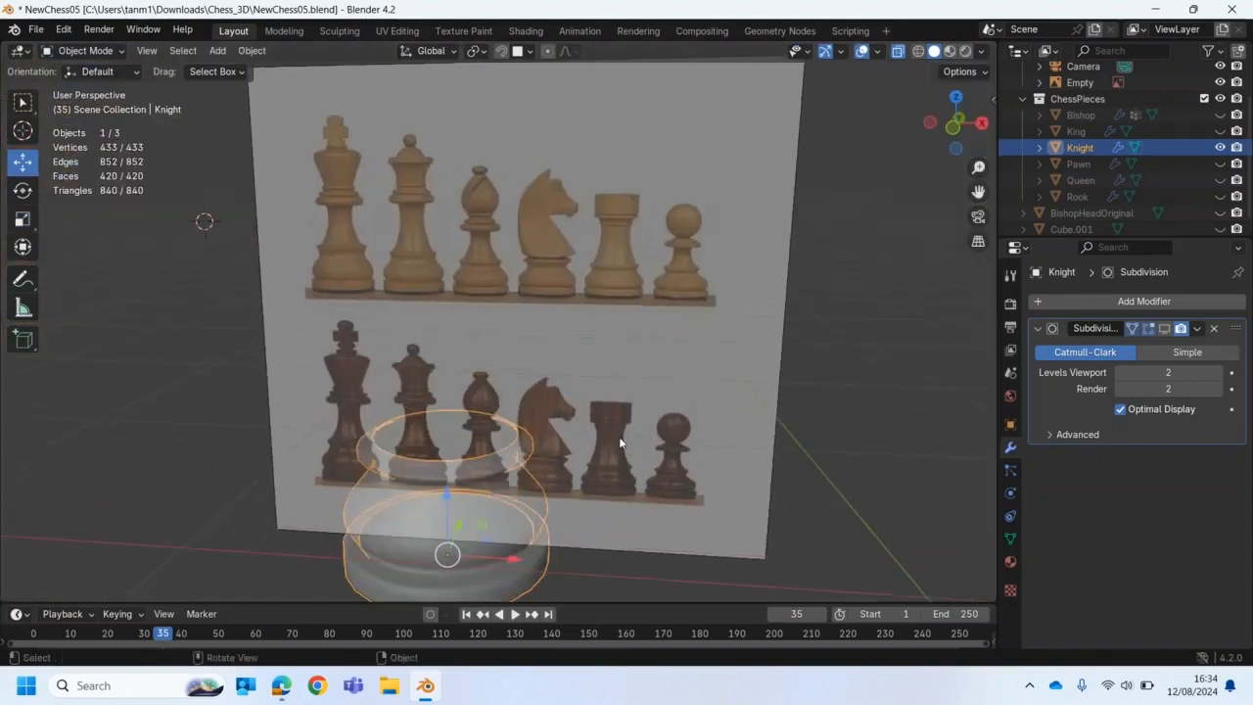
key("KP_Decimal")
scroll(483, 499, "up", 1)
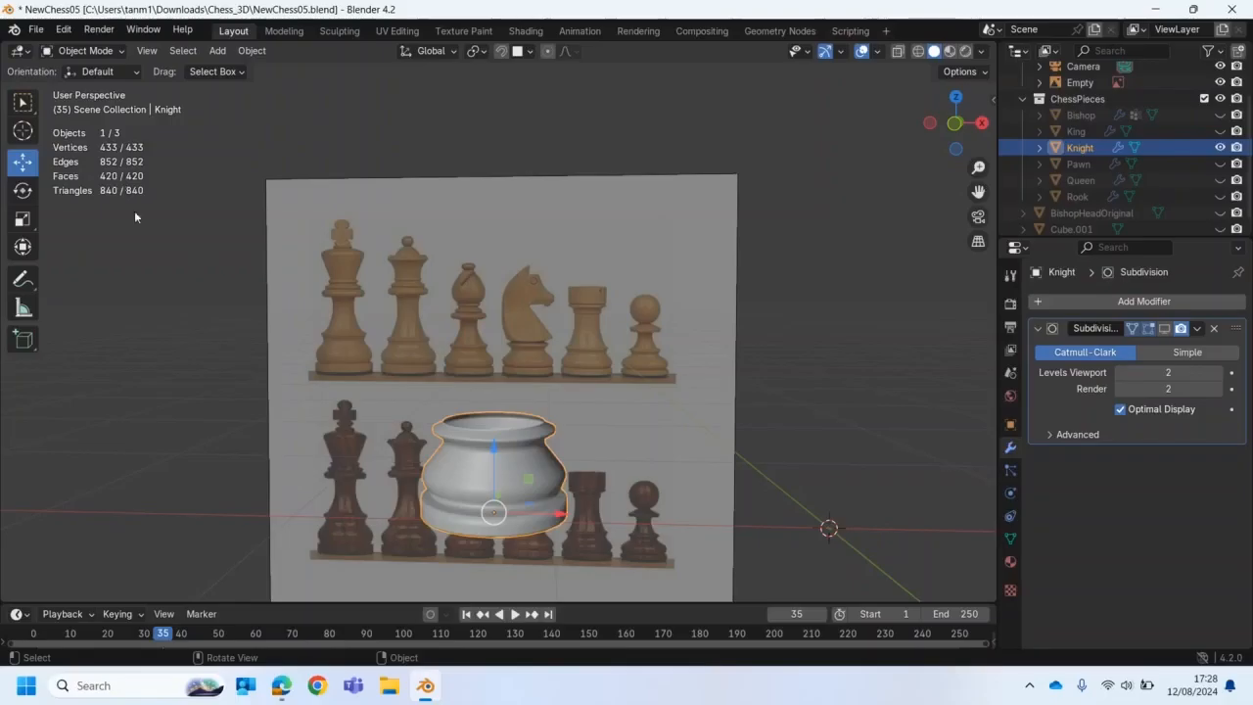
Step: Select the inner edge loop around the Knight base's top opening and snap the 3D cursor to its centre
left_click(60, 55)
left_click(74, 85)
middle_click_drag(488, 428, 482, 452)
scroll(483, 452, "up", 2)
key("1")
left_click(143, 51)
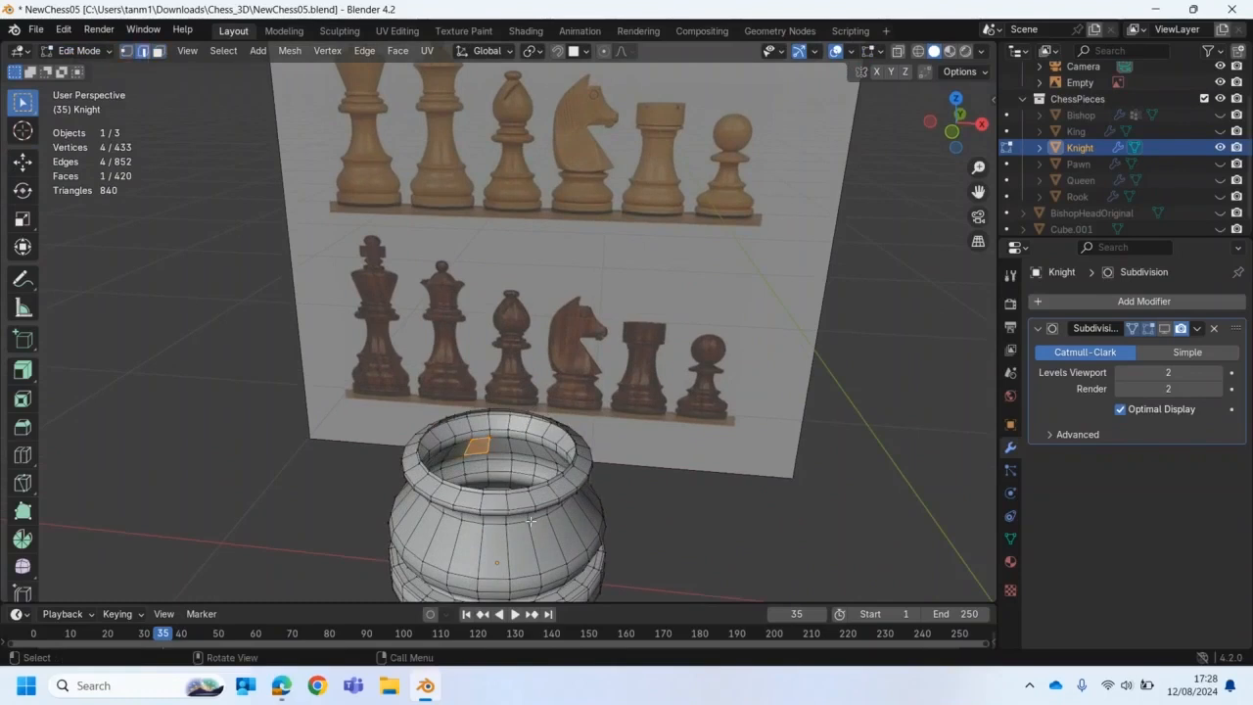
left_click(491, 483, "alt")
left_click(498, 492, "alt")
left_click(498, 491, "alt")
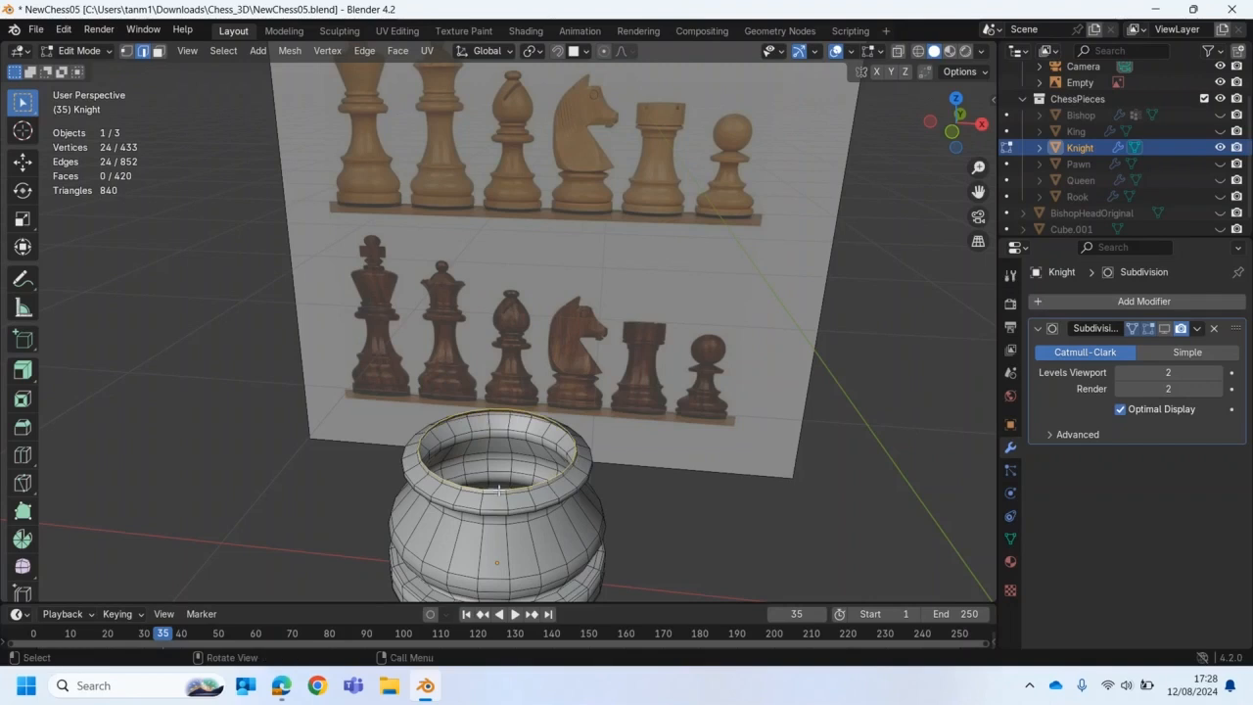
key("shift+s")
left_click(506, 582)
Step: Hide the Knight base and frame the reference knight in the front view
left_click(88, 51)
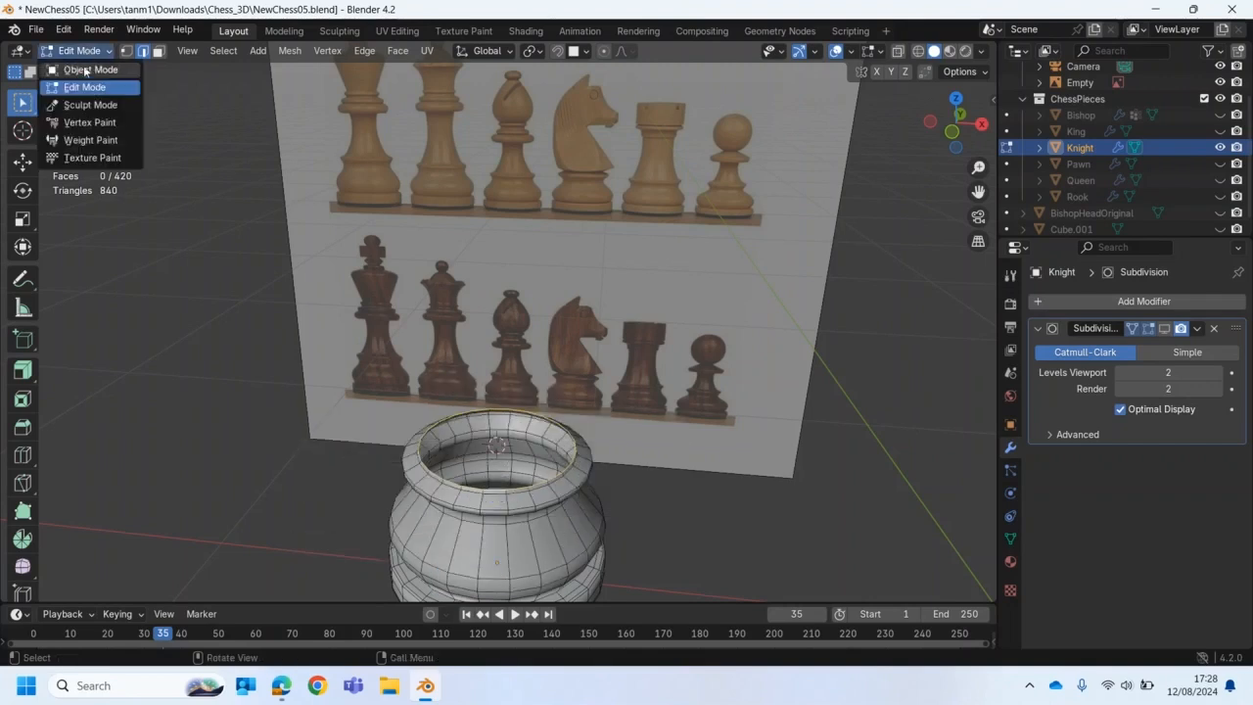
left_click(82, 62)
left_click(1219, 148)
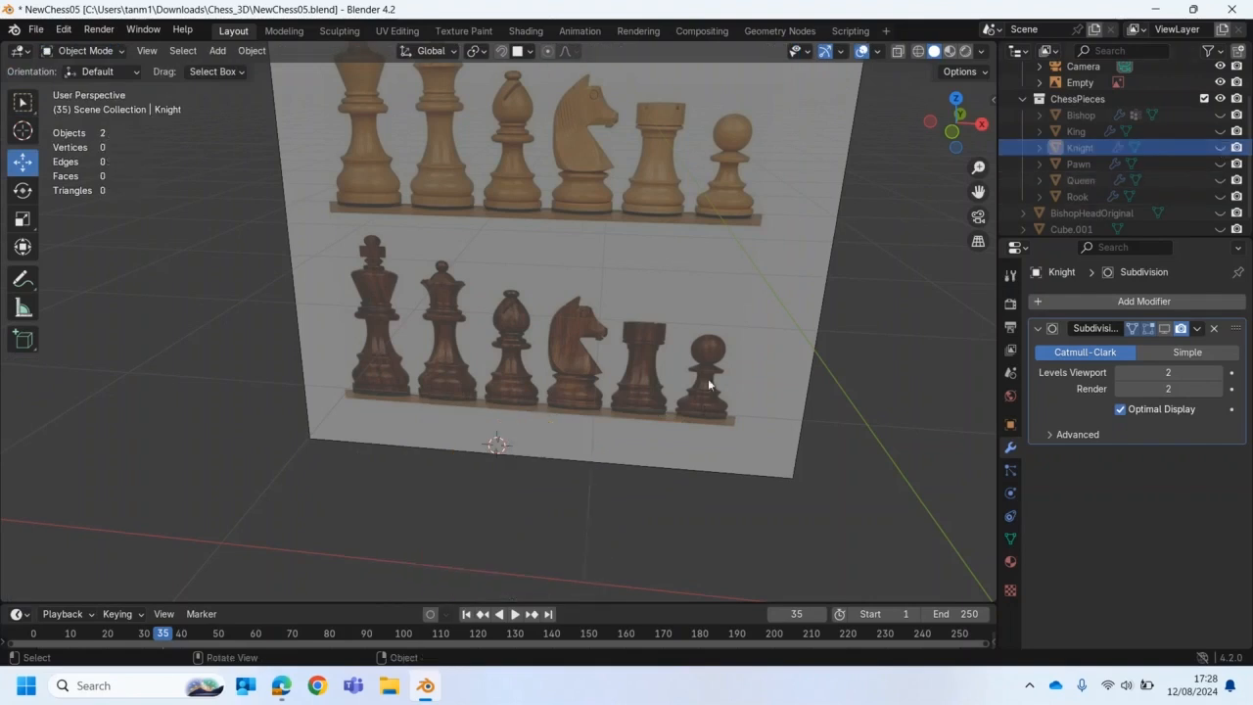
key("KP_1")
key("KP_Decimal")
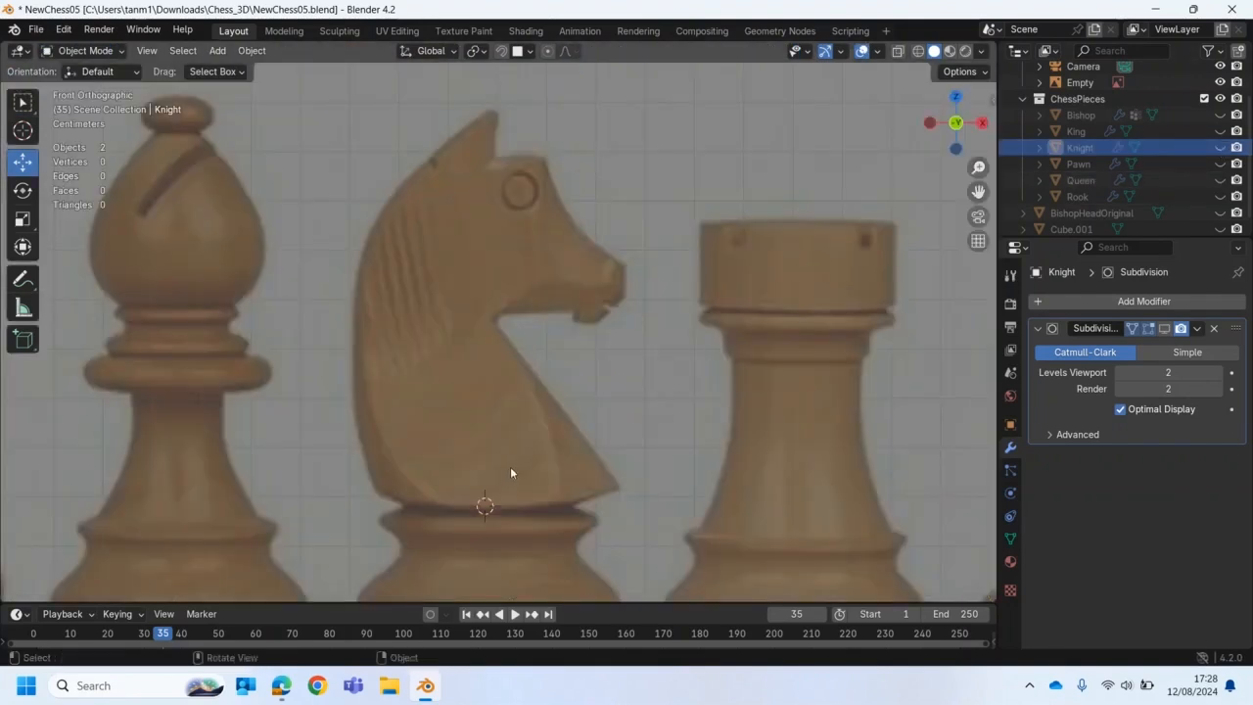
Step: Add a plane at the 3D cursor and rotate it 90° about the global X axis
left_click(218, 51)
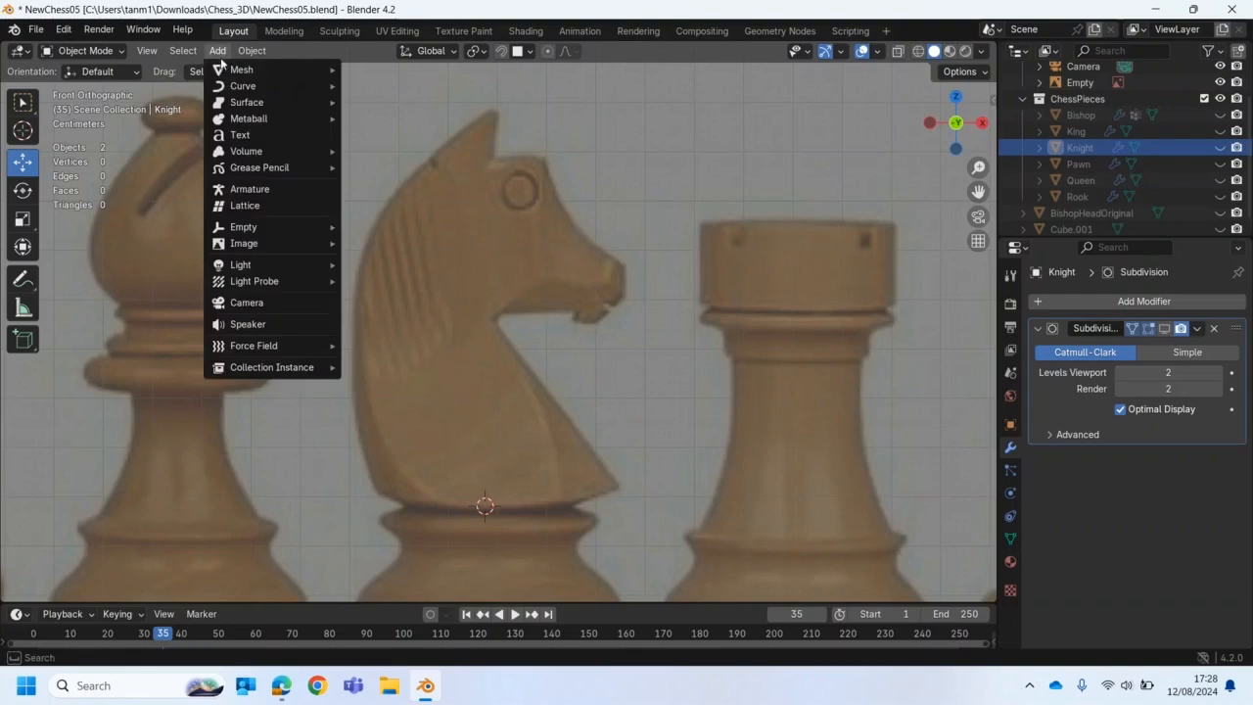
mouse_move(222, 70)
left_click(377, 70)
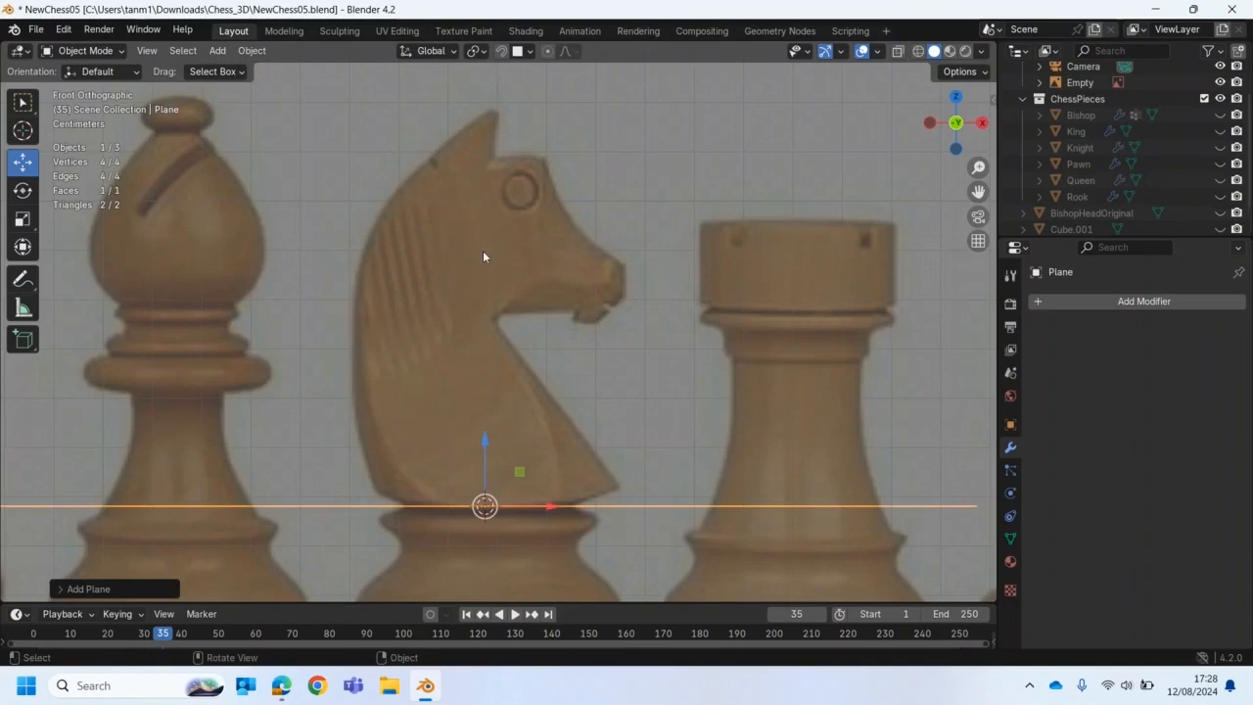
key("r")
left_click_drag(486, 481, 489, 510)
left_click(98, 588)
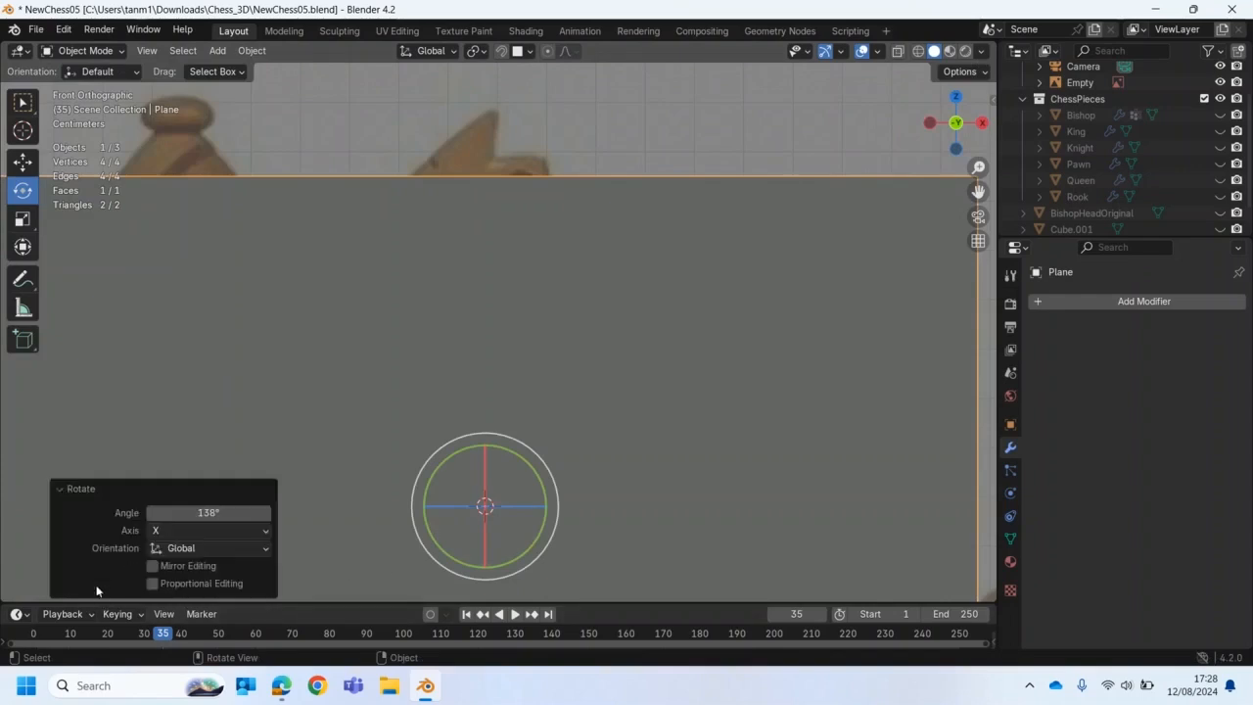
left_click(229, 509)
type("9")
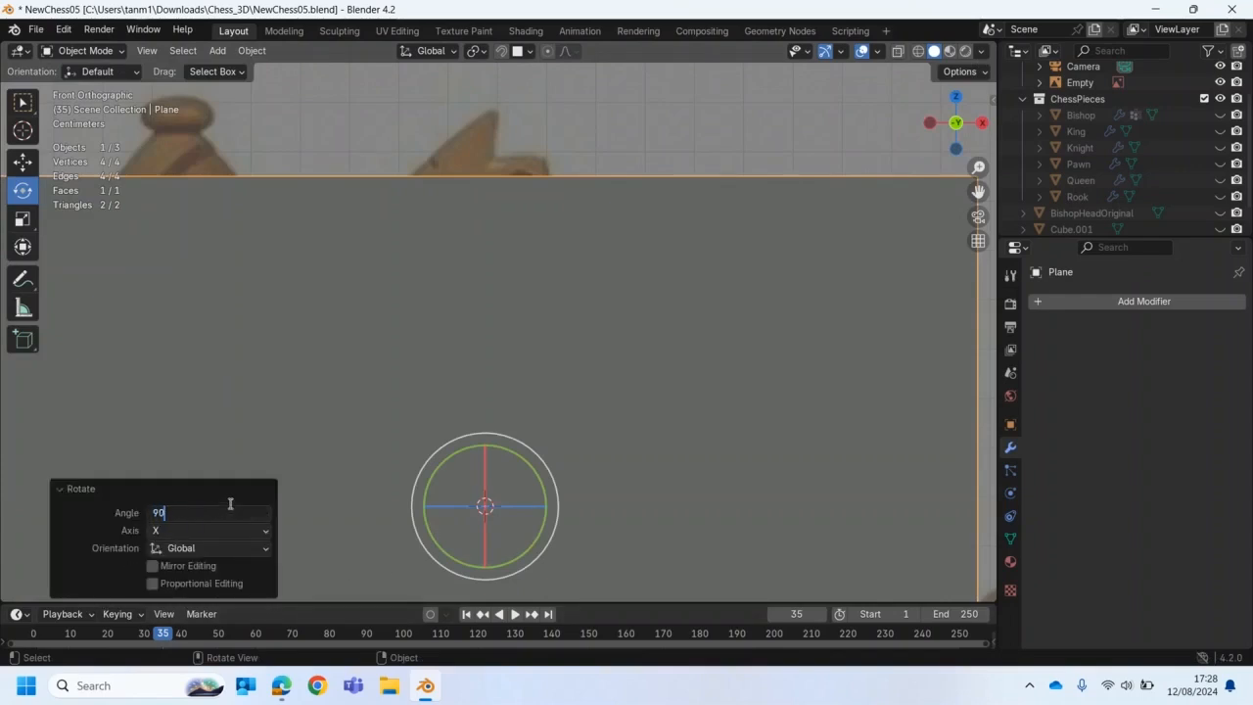
type("0")
key("Return")
Step: Scale the plane down to a small square and move it about 0.062 m in X and 0.094 m in Z
key("s")
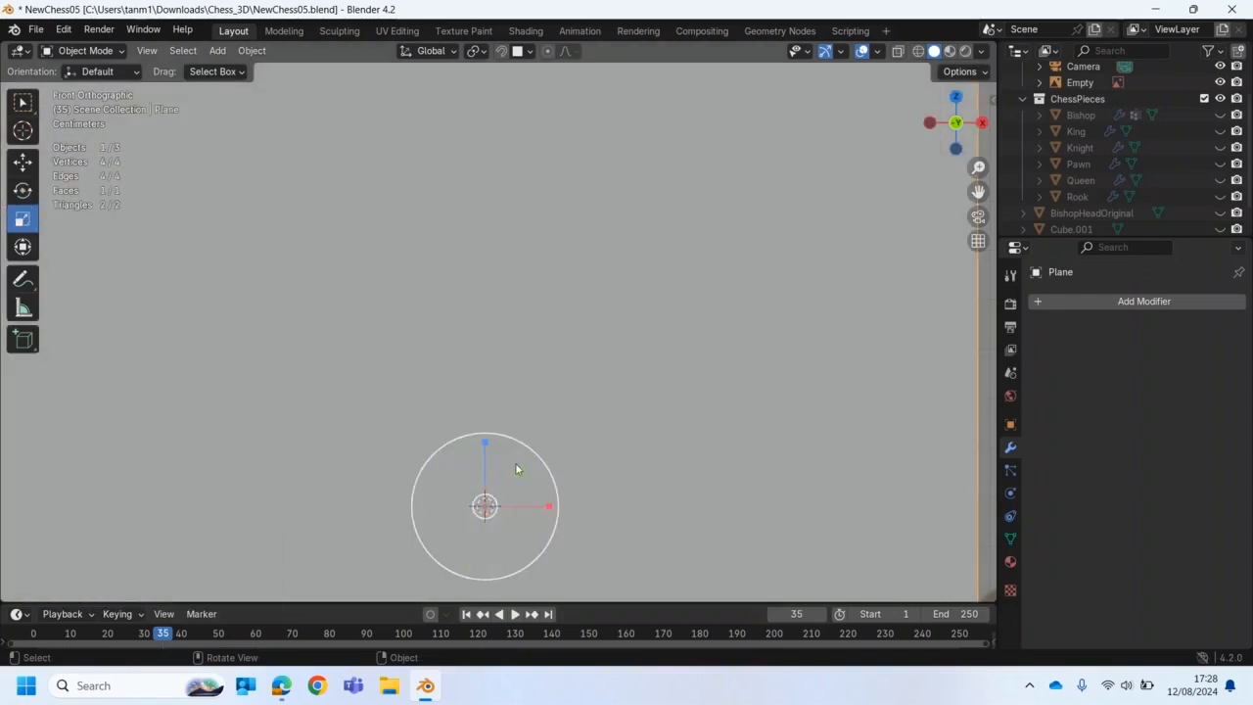
mouse_move(519, 447)
left_mouse_down()
mouse_move(484, 506)
mouse_move(516, 458)
left_mouse_up()
key("g")
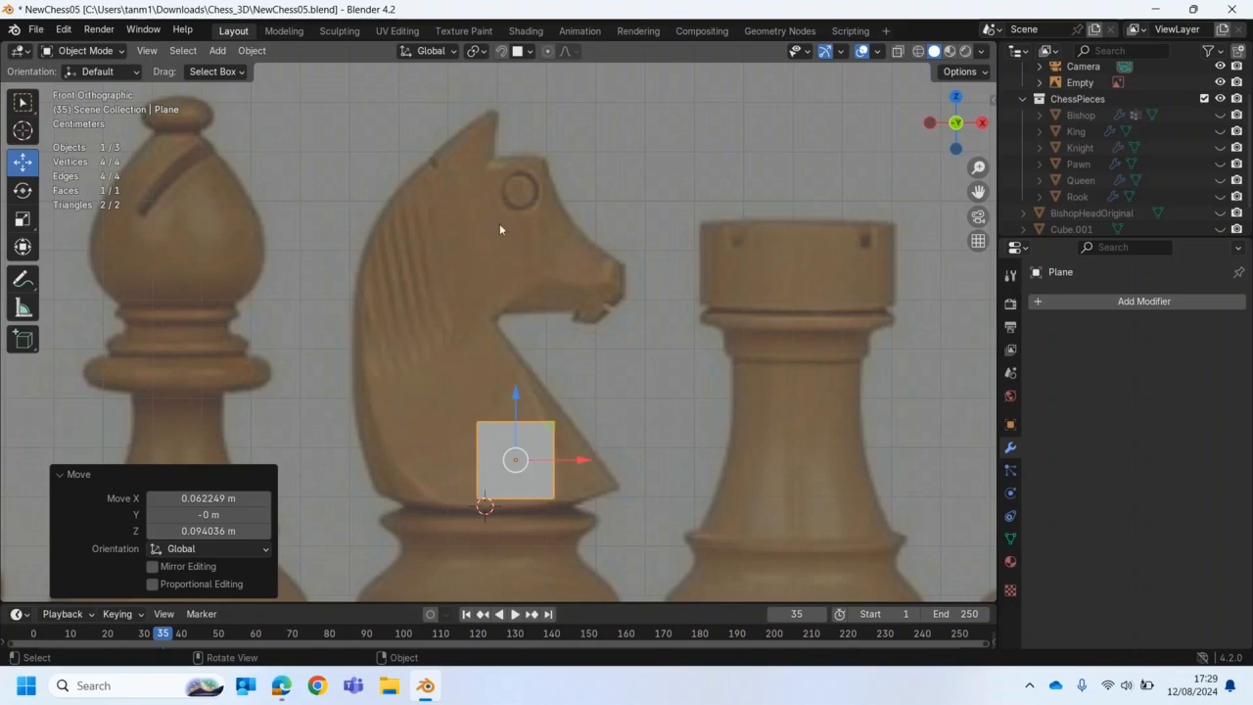
Step: Put the plane in Edit Mode and activate the Poly Build tool
left_click(83, 50)
left_click(83, 52)
left_click(78, 53)
left_click(85, 86)
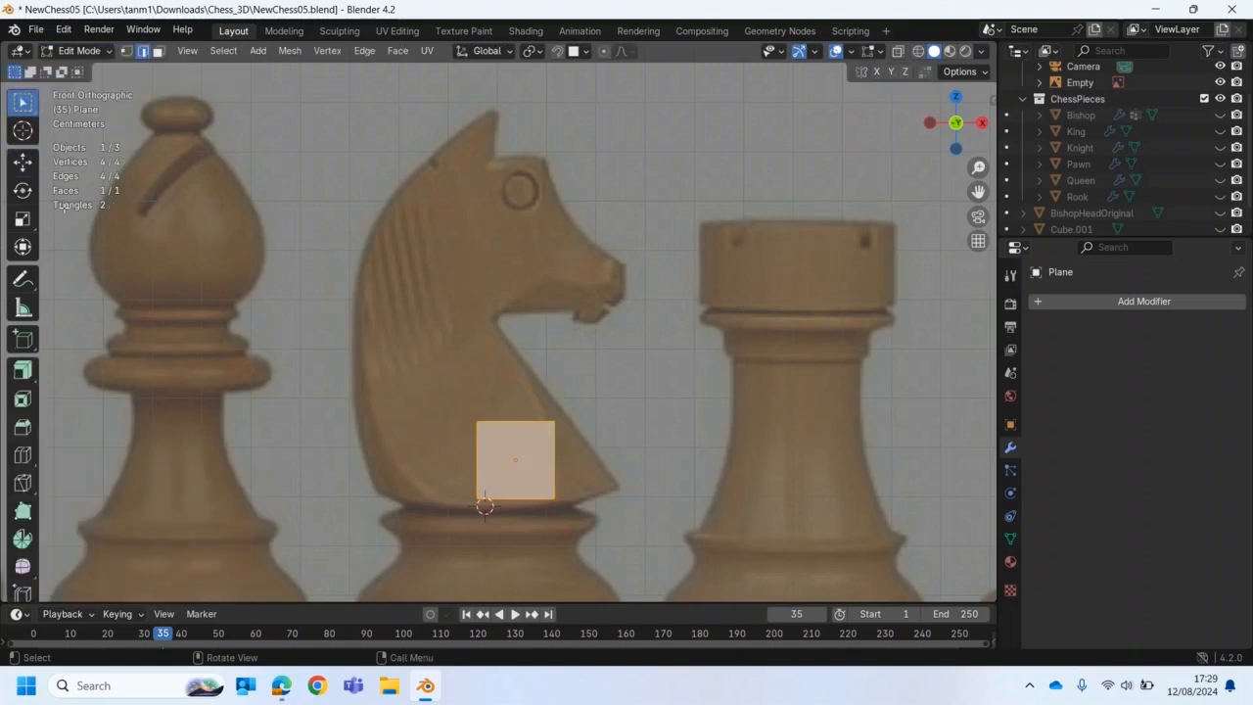
left_click(24, 511)
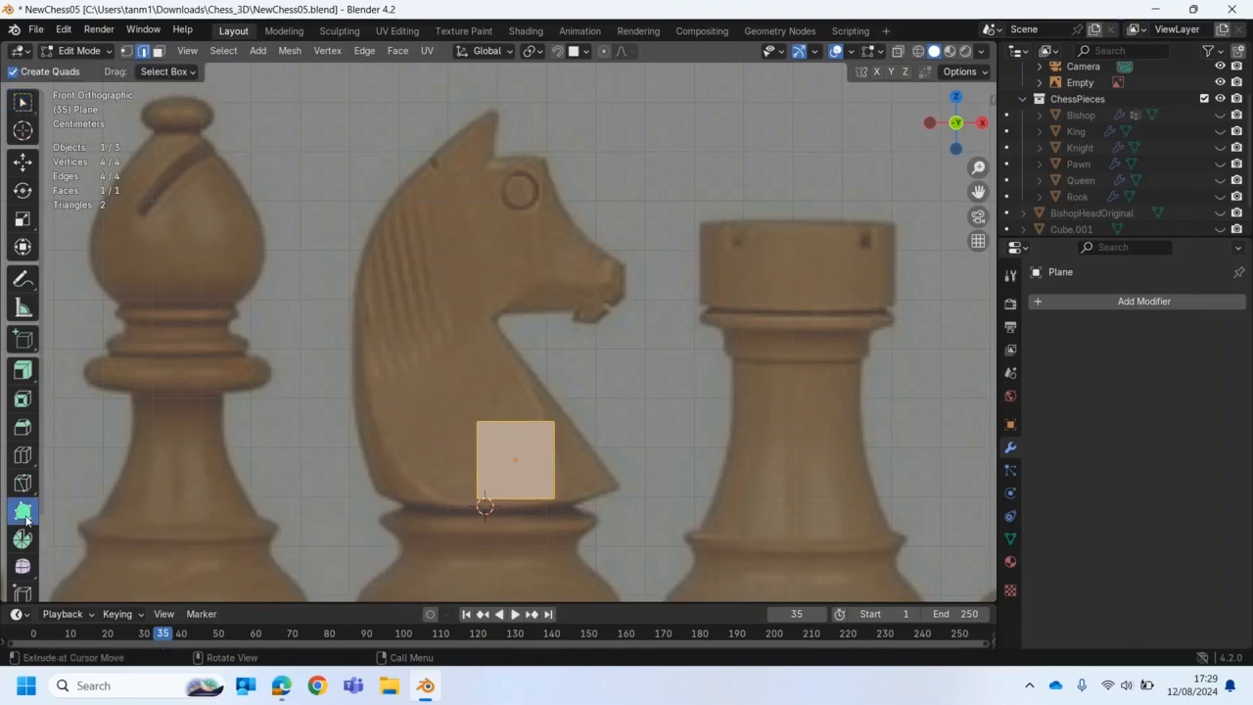
Step: Enable auto merge for the plane's vertices and change the merge distance threshold
left_click(924, 75)
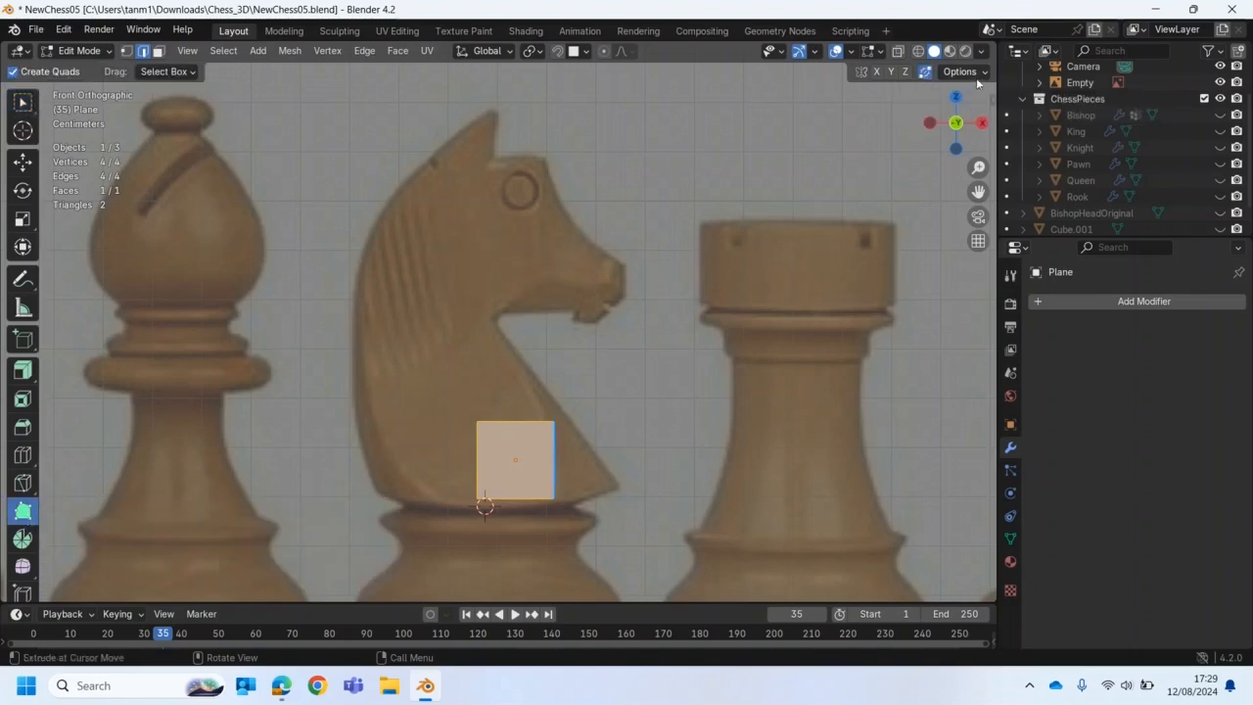
left_click(961, 71)
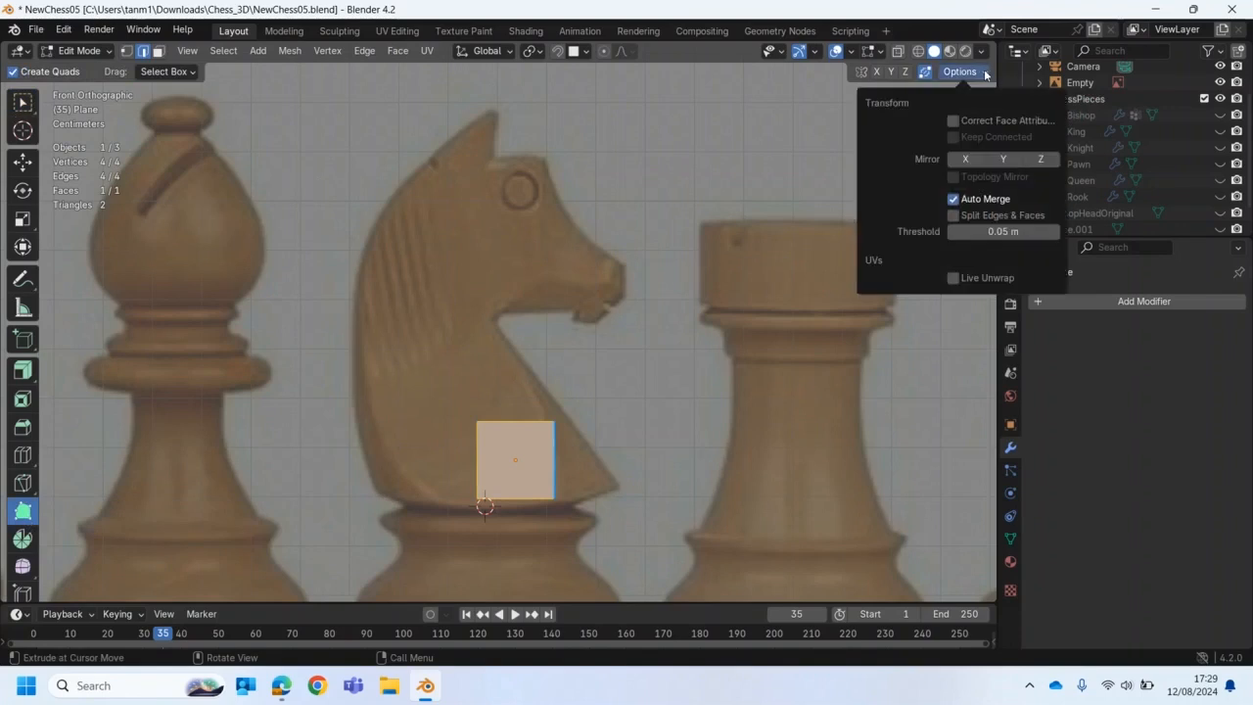
left_click(1003, 231)
type("0")
key("Return")
Step: Reshape the plane by repositioning its four corner vertices on the lower front of the reference knight's neck
scroll(563, 510, "up", 2)
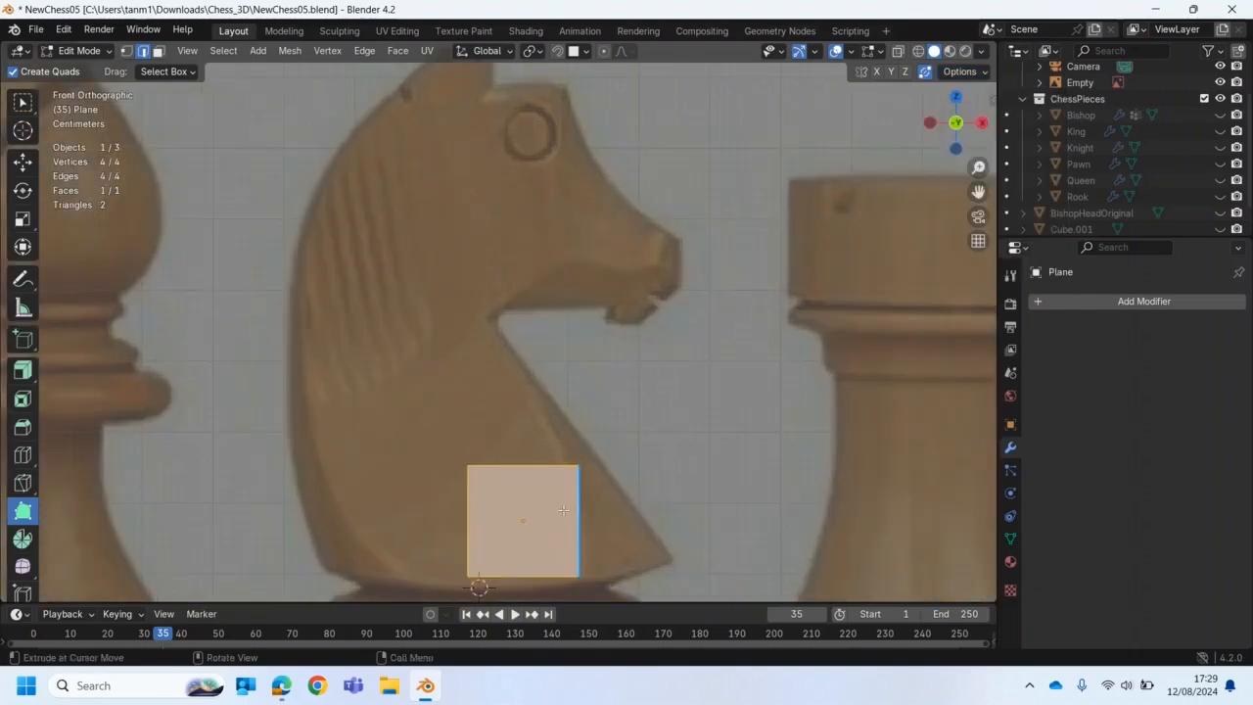
left_click_drag(581, 464, 558, 457)
mouse_move(581, 574)
left_mouse_down()
mouse_move(617, 573)
mouse_move(536, 575)
mouse_move(578, 577)
left_mouse_up()
left_click_drag(552, 460, 573, 501)
left_click_drag(470, 468, 507, 516)
left_click_drag(468, 578, 496, 585)
scroll(500, 573, "down", 2)
mouse_move(500, 574)
middle_mouse_down()
mouse_move(502, 531)
mouse_move(498, 550)
middle_mouse_up()
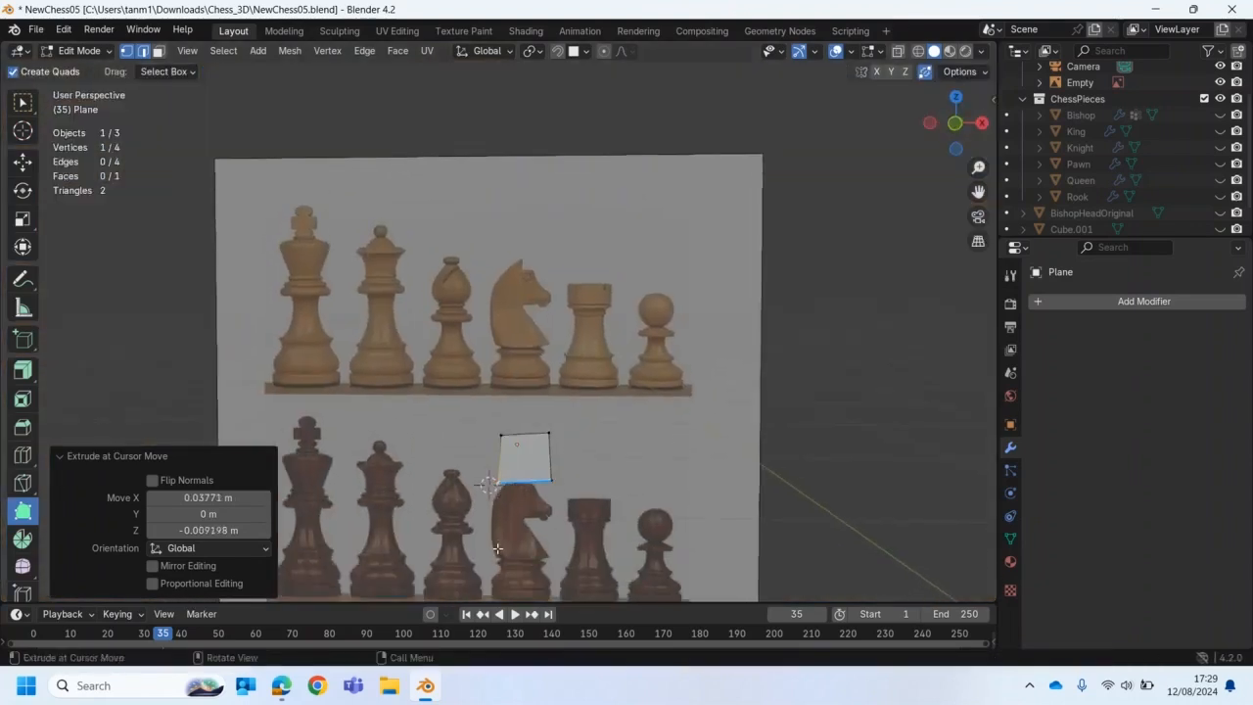
key("KP_1")
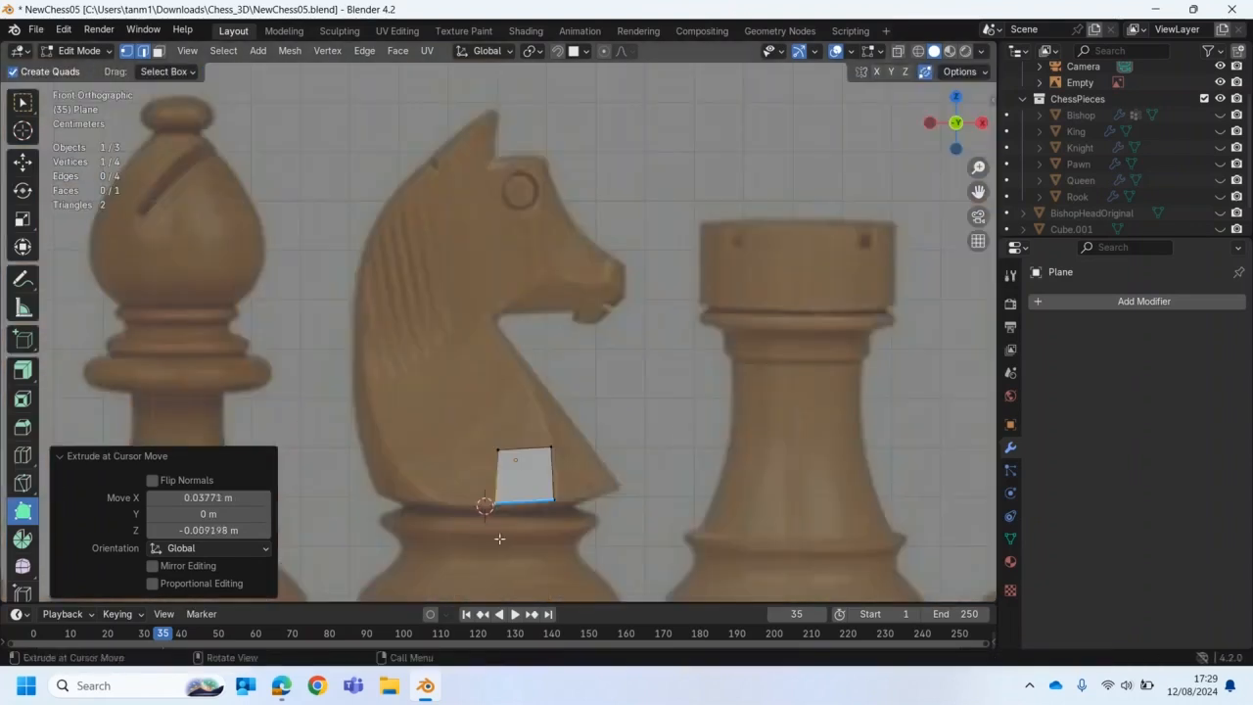
left_click(59, 456)
middle_click_drag(435, 469, 483, 353, "shift")
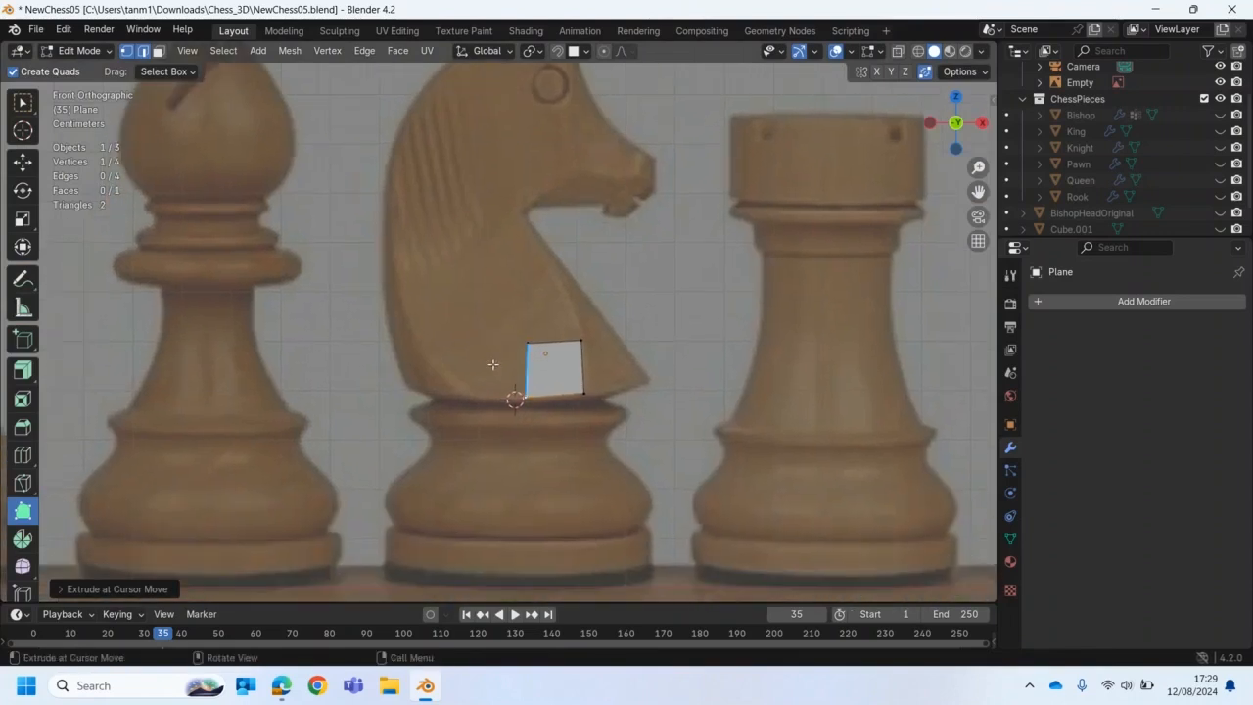
Step: Extend a curved strip of quads from the first face up the front of the reference knight's neck into the head
scroll(492, 364, "up", 2)
left_click_drag(539, 429, 545, 431)
left_click_drag(542, 353, 554, 351)
left_click_drag(548, 432, 545, 431)
left_click_drag(554, 351, 522, 291)
left_click_drag(552, 284, 476, 148)
scroll(475, 150, "down", 2)
left_click_drag(466, 218, 515, 214)
left_click_drag(494, 196, 505, 178)
left_click_drag(479, 191, 504, 169)
left_click_drag(535, 173, 571, 147)
Step: Continue the strip of quads along the reference knight's muzzle to the nose, adjusting the vertices to its curve
scroll(573, 176, "up", 1)
scroll(573, 182, "down", 1)
middle_click_drag(573, 177, 516, 276, "shift")
left_click_drag(517, 249, 560, 250)
left_click_drag(523, 245, 546, 242)
left_click_drag(480, 246, 495, 236)
left_click_drag(546, 273, 600, 281)
left_click_drag(575, 290, 568, 289)
left_click_drag(576, 255, 608, 304)
Step: Extend two quads from the strip's bottom face along the knight's lower edge towards its back
scroll(507, 327, "up", 2)
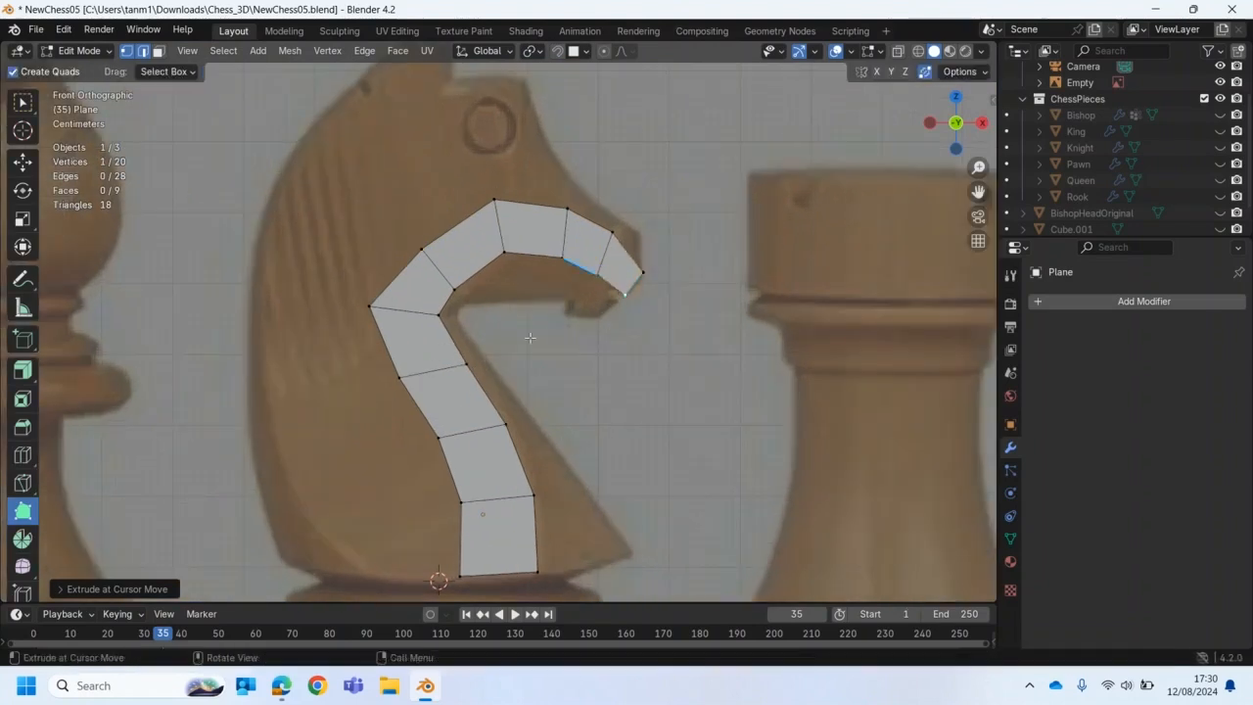
scroll(529, 338, "down", 3)
left_click_drag(465, 315, 461, 316)
scroll(452, 445, "up", 1)
left_click_drag(452, 478, 383, 465)
left_click_drag(402, 452, 372, 458)
Step: Fill the lower neck with quads between the front strip and the back outline of the reference knight
left_click_drag(474, 449, 421, 408, "ctrl")
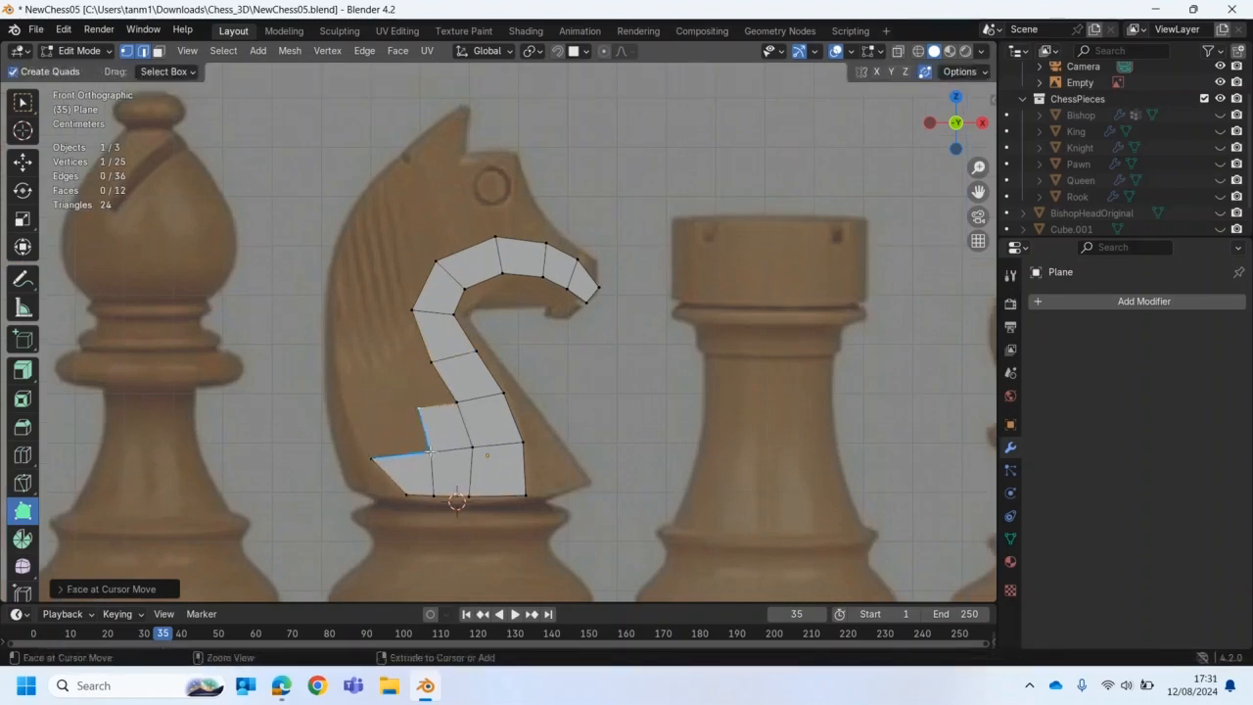
left_click_drag(430, 452, 351, 414, "ctrl")
left_click_drag(456, 402, 383, 371, "ctrl")
left_click_drag(431, 362, 372, 314, "ctrl")
left_click_drag(384, 372, 336, 322, "ctrl")
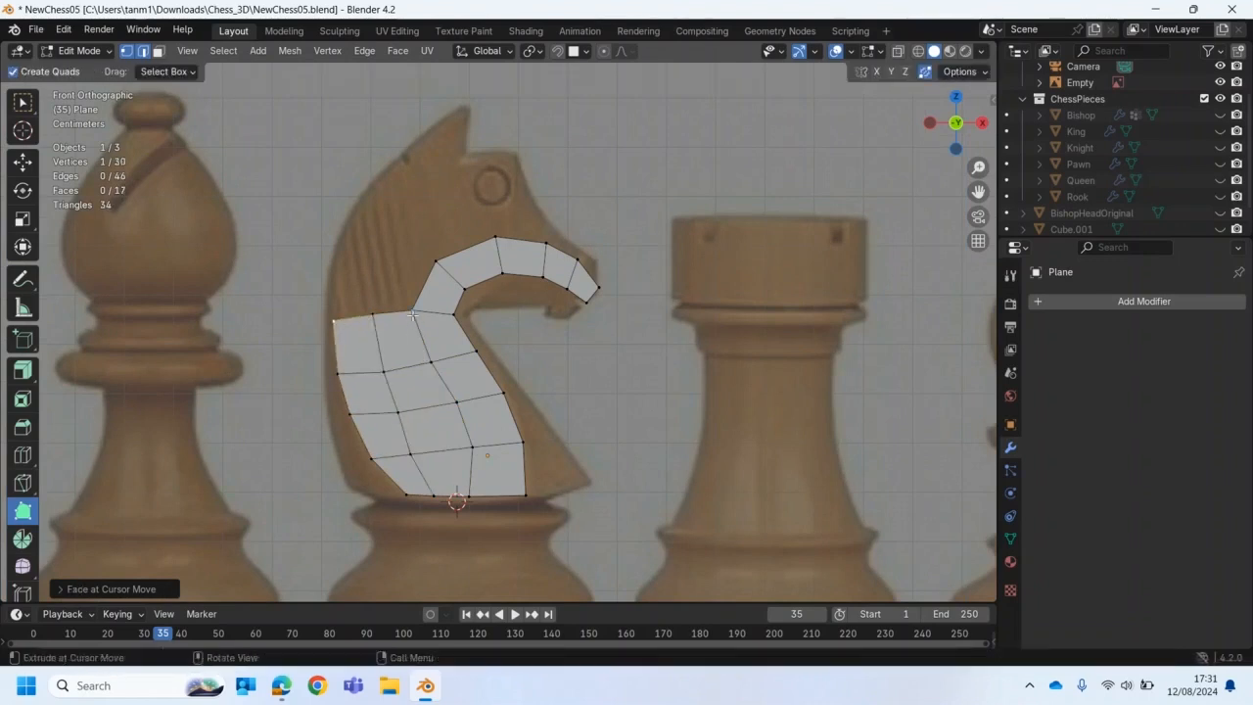
Step: Build further quads up the mane and back of the head, and extend them into the knight's ear
left_click_drag(412, 313, 386, 251, "ctrl")
left_click_drag(374, 313, 341, 255, "ctrl")
left_click_drag(385, 251, 383, 256)
left_click_drag(436, 261, 388, 205)
left_click_drag(408, 207, 402, 224)
left_click_drag(366, 201, 408, 213)
left_click_drag(377, 191, 379, 184)
left_click_drag(409, 213, 445, 157)
Step: Adjust the ear and mane vertices to follow the outline of the reference knight
middle_click_drag(460, 174, 472, 293, "shift")
left_click_drag(435, 268, 448, 251)
mouse_move(456, 294)
left_mouse_down()
mouse_move(489, 231)
mouse_move(472, 278)
left_mouse_up()
left_click_drag(484, 235, 480, 235)
left_click_drag(468, 279, 476, 275)
left_click_drag(391, 302, 386, 303)
left_click_drag(354, 372, 350, 369)
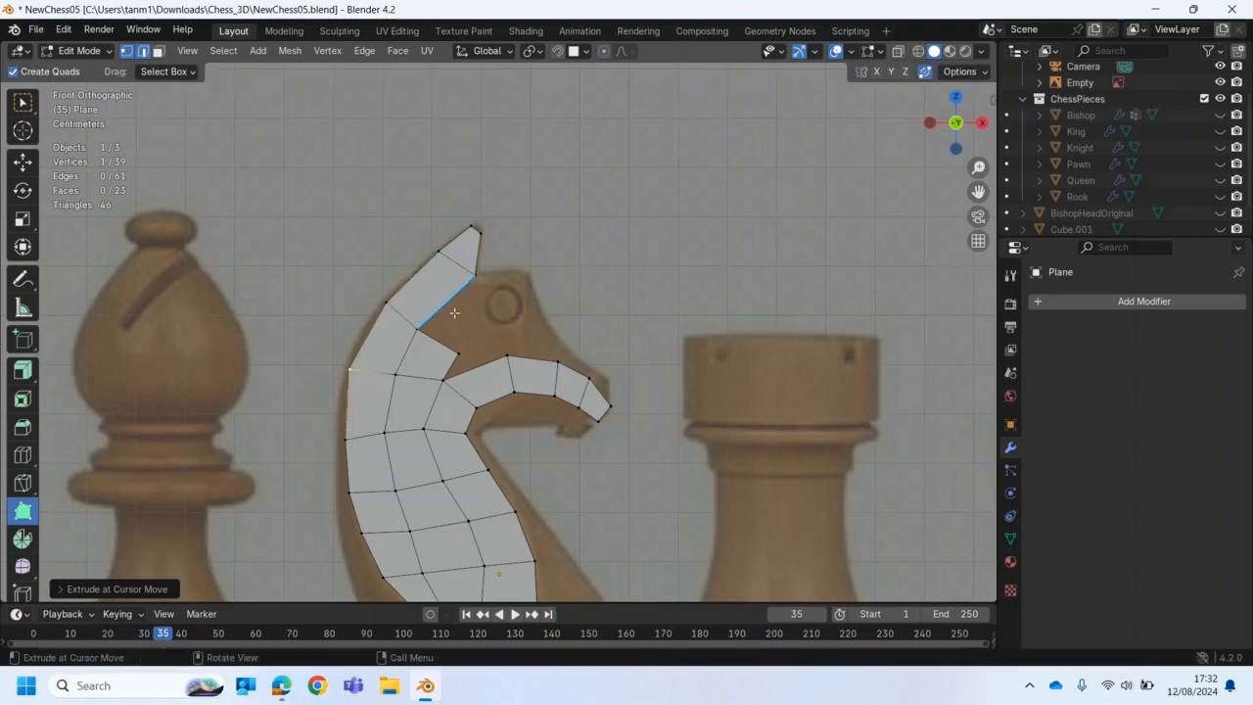
Step: Add a loop cut across the upper mane quads and extend a Poly Build quad from the mane into the cheek
left_click(22, 455)
left_click(432, 293)
left_click(22, 511)
left_click_drag(418, 330, 490, 319, "ctrl")
Step: Adjust the cheek and forehead vertices to the reference and pull them together to close gaps between the mane and muzzle strips
left_click_drag(468, 335, 470, 335)
left_click_drag(509, 295, 558, 291)
left_click_drag(540, 314, 529, 314)
left_click_drag(491, 320, 507, 318)
left_click_drag(474, 284, 477, 284)
left_click_drag(529, 315, 539, 312)
left_click_drag(470, 337, 504, 317)
left_click_drag(531, 340, 557, 337)
left_click_drag(531, 315, 540, 312)
mouse_move(506, 319)
left_mouse_down()
mouse_move(512, 296)
mouse_move(506, 321)
mouse_move(516, 309)
left_mouse_up()
Step: Set the auto-merge threshold to 0.02
scroll(505, 310, "up", 5)
left_click(959, 71)
left_click(997, 231)
type("0.02")
key("Return")
Step: Tidy the head vertices and build quads along the underside of the knight's jaw
left_click_drag(598, 298, 597, 296)
left_click_drag(439, 344, 440, 344)
scroll(380, 399, "down", 1)
left_click_drag(687, 439, 683, 446)
left_click_drag(623, 407, 702, 422, "ctrl")
left_click_drag(686, 446, 725, 447, "ctrl")
Step: Adjust the front vertices at the neck's foot and build quads up the front of the neck to the throat and jaw
scroll(631, 517, "down", 5)
scroll(602, 526, "up", 1)
middle_click_drag(601, 526, 577, 297, "shift")
left_click_drag(515, 359, 542, 327)
left_click_drag(513, 387, 520, 387)
left_click_drag(509, 329, 508, 275, "ctrl")
left_click_drag(491, 283, 476, 235, "ctrl")
left_click_drag(464, 241, 468, 196, "ctrl")
left_click_drag(453, 181, 531, 195, "ctrl")
Step: Shape the corner of the mouth and build a small quad below the muzzle for the lower lip
scroll(533, 194, "up", 2)
left_click_drag(547, 101, 568, 144, "ctrl")
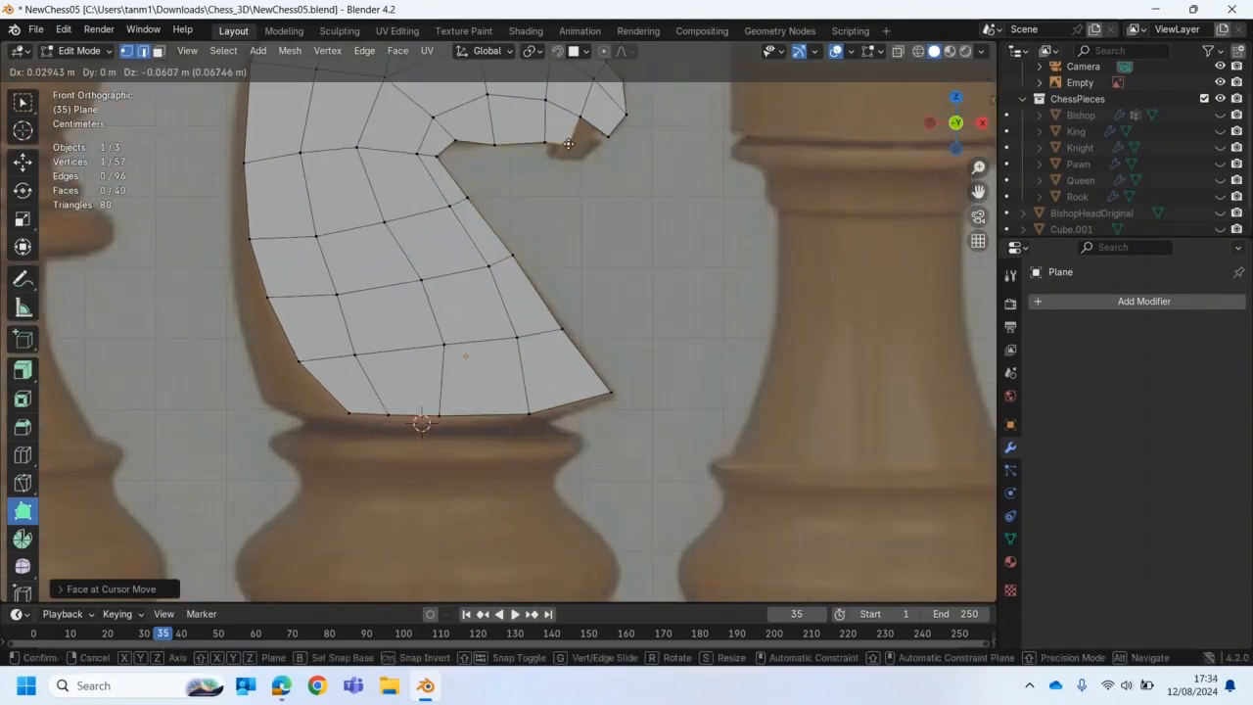
left_click(582, 137)
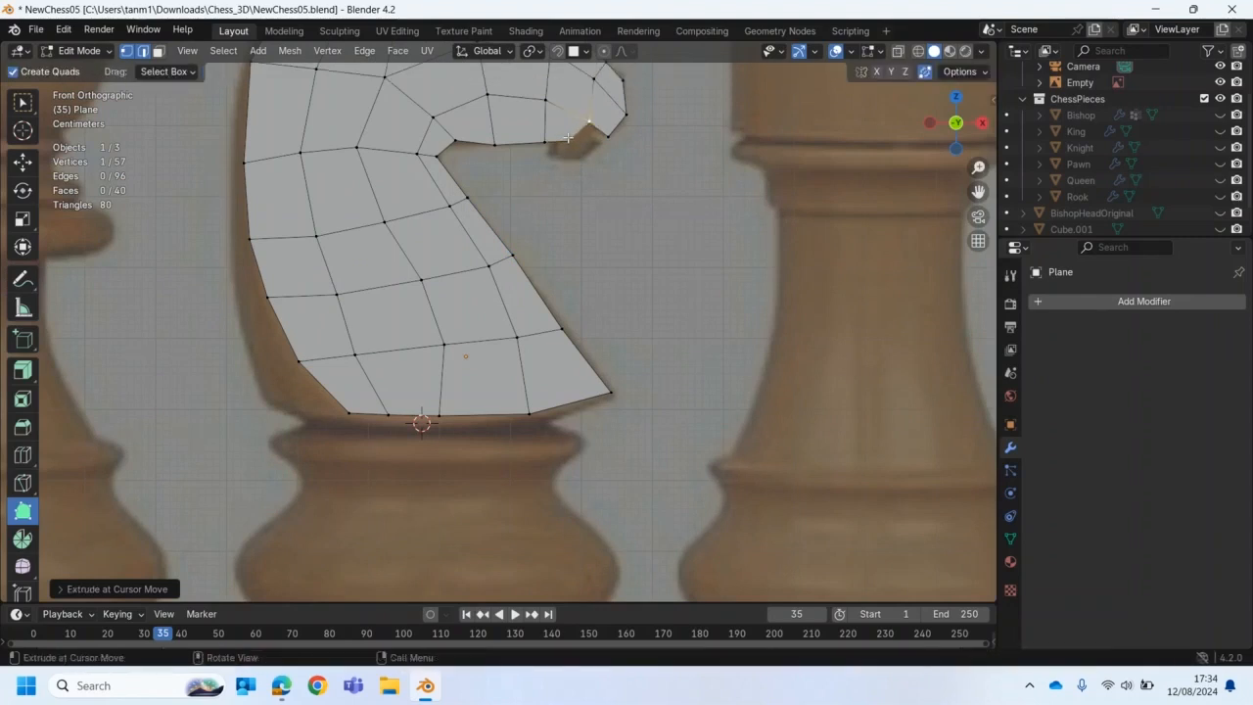
scroll(565, 142, "down", 2)
left_click(539, 206, "ctrl")
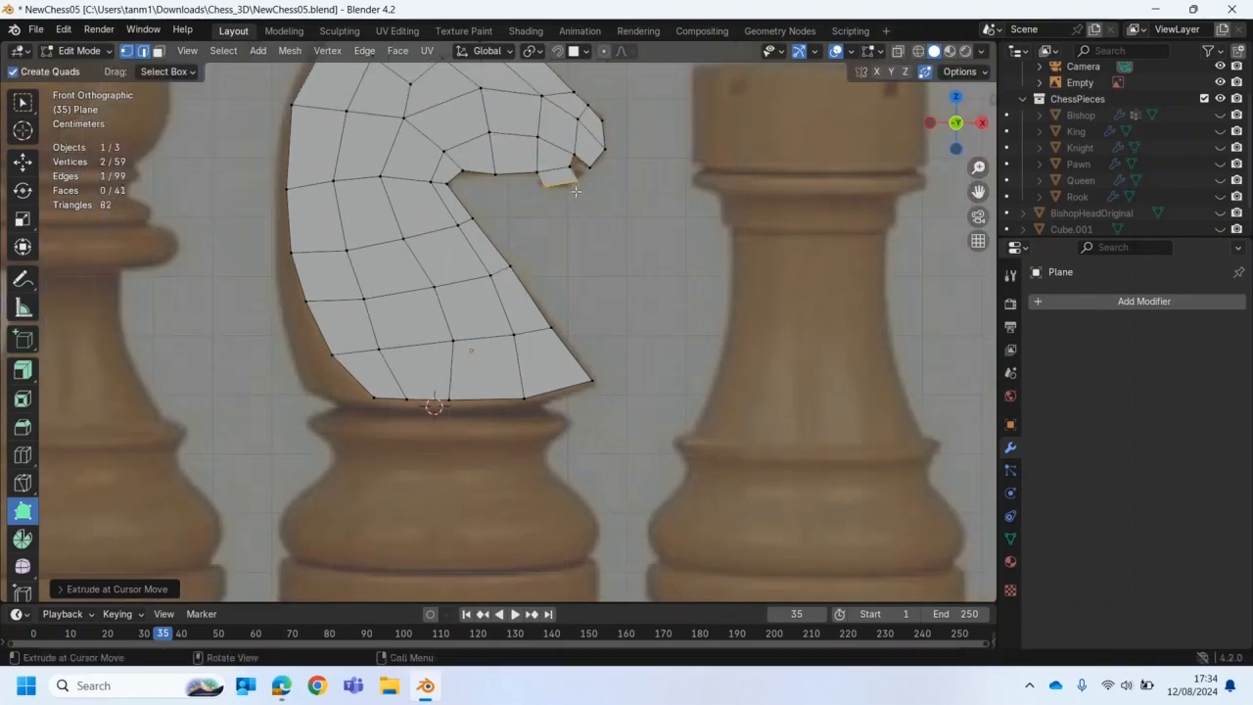
Step: In front view, move the lower back vertices onto the reference outline and extend a quad up the neck's back edge
middle_click_drag(592, 216, 518, 242)
scroll(517, 242, "down", 2)
key("KP_1")
scroll(440, 323, "up", 3)
left_click_drag(336, 403, 270, 396)
left_click_drag(267, 349, 283, 306)
left_click_drag(301, 299, 275, 258, "ctrl")
Step: Continue the narrow strip of quads up the back of the neck to the mane
scroll(283, 257, "down", 1)
middle_click_drag(284, 256, 501, 445, "shift")
scroll(501, 445, "up", 2)
left_click_drag(510, 441, 491, 366, "ctrl")
left_click_drag(504, 366, 653, 101, "ctrl")
Step: Align the vertices along the back and mane with the reference outline and add a loop cut across the upper neck
scroll(558, 161, "down", 1)
scroll(585, 158, "up", 1)
scroll(585, 160, "down", 1)
left_click_drag(502, 273, 504, 263)
left_click_drag(510, 274, 562, 277)
left_click_drag(492, 360, 492, 362)
left_click_drag(511, 268, 515, 264)
left_click_drag(504, 263, 503, 260)
left_click(23, 456)
left_click(558, 314)
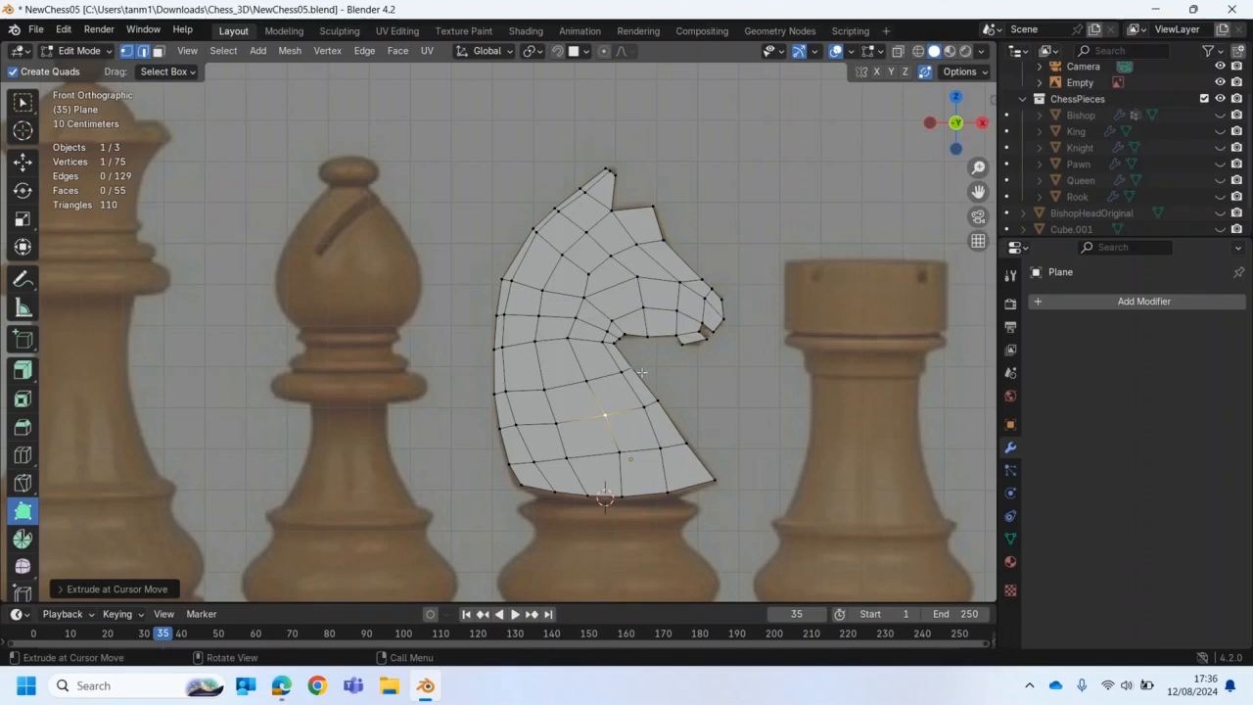
Step: Examine the traced horse head in perspective and from the side to check that its mesh is flat
middle_click_drag(640, 372, 516, 373)
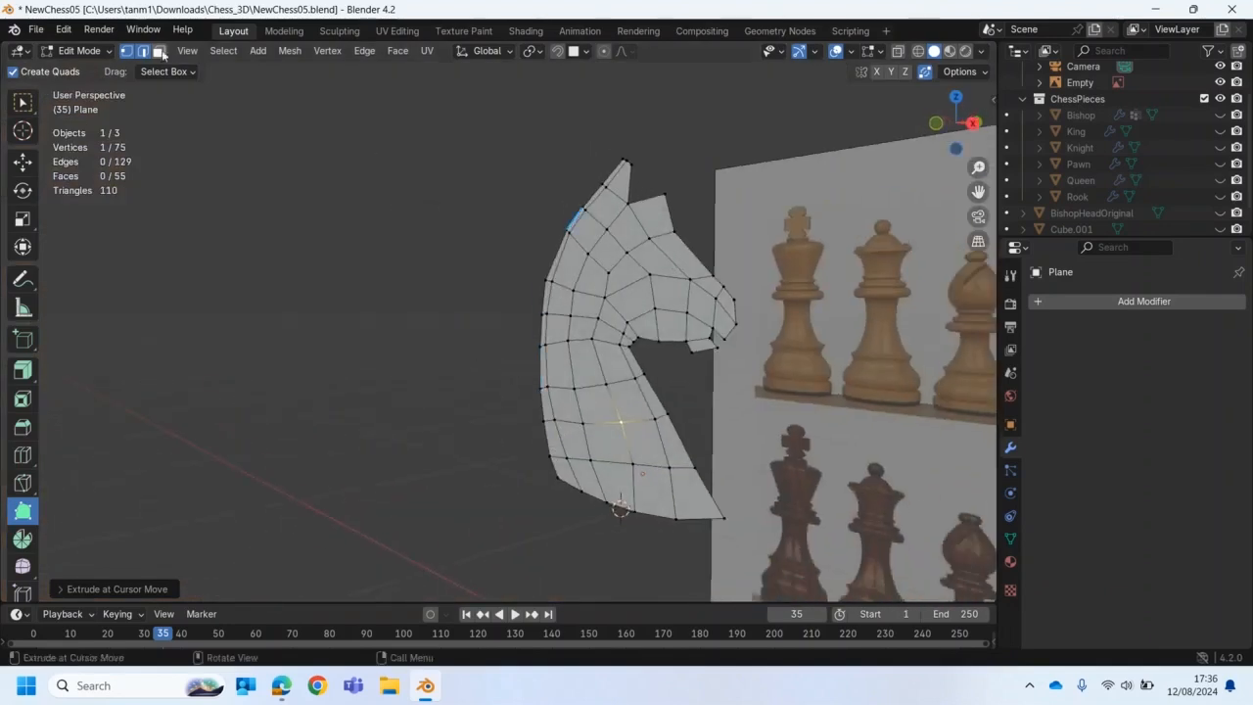
left_click(159, 51)
middle_click_drag(442, 277, 422, 275)
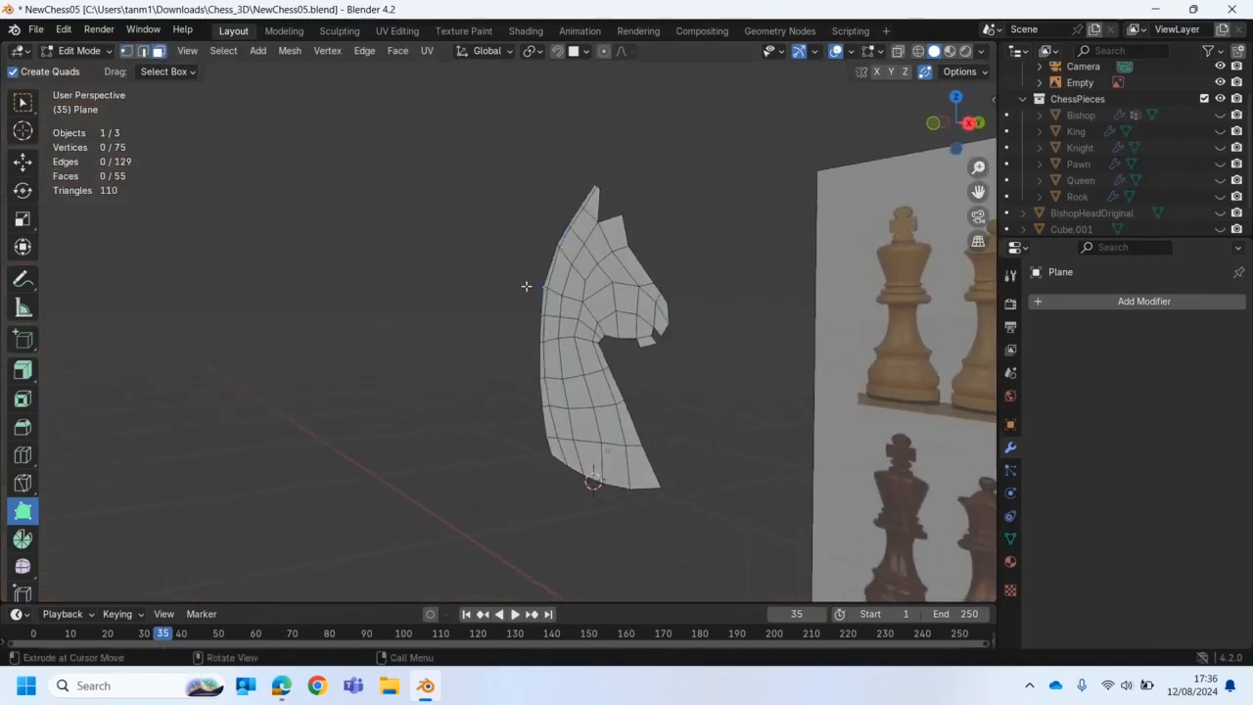
key("KP_3")
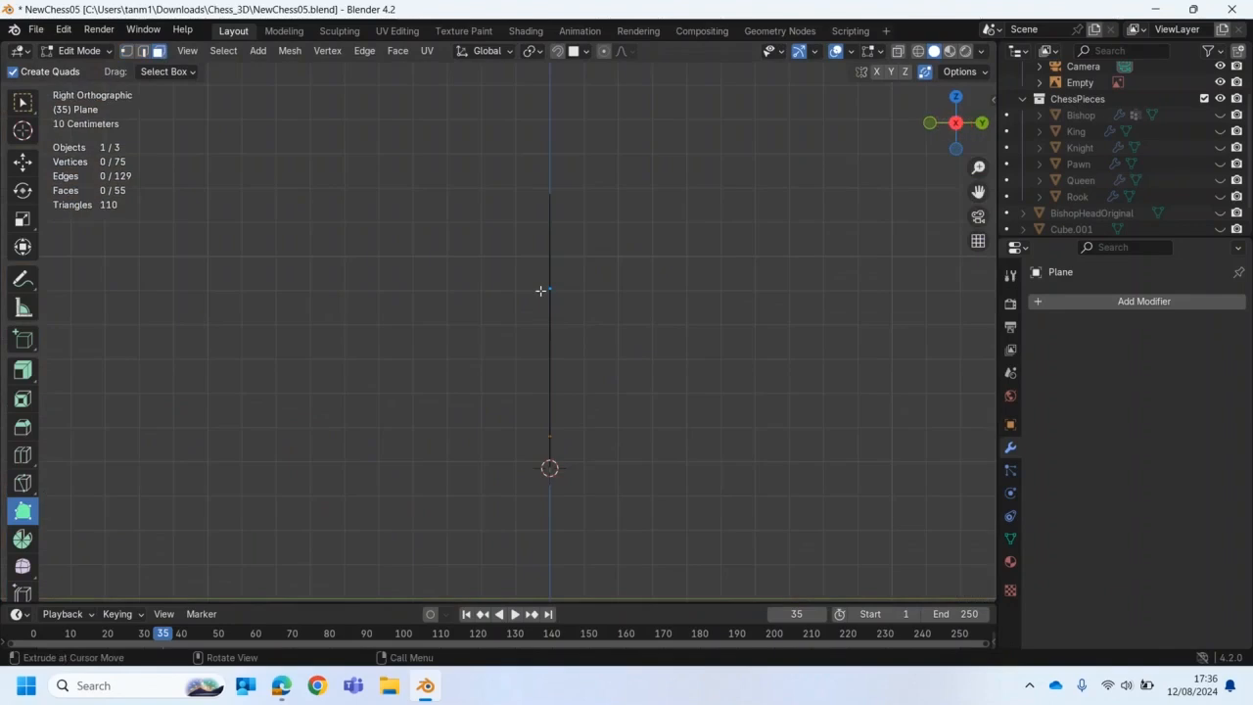
left_click(131, 54)
scroll(548, 391, "up", 5)
scroll(549, 376, "down", 3)
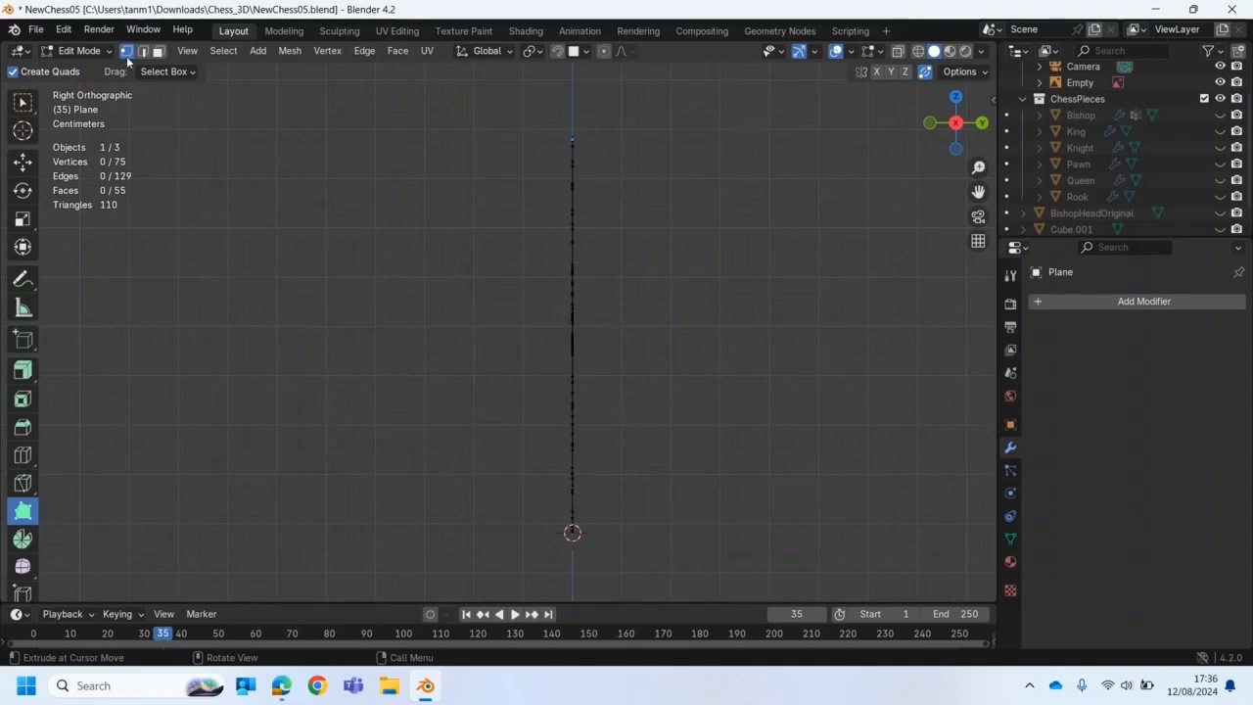
left_click(160, 51)
left_click(124, 55)
scroll(358, 303, "down", 3)
middle_click_drag(358, 303, 438, 310)
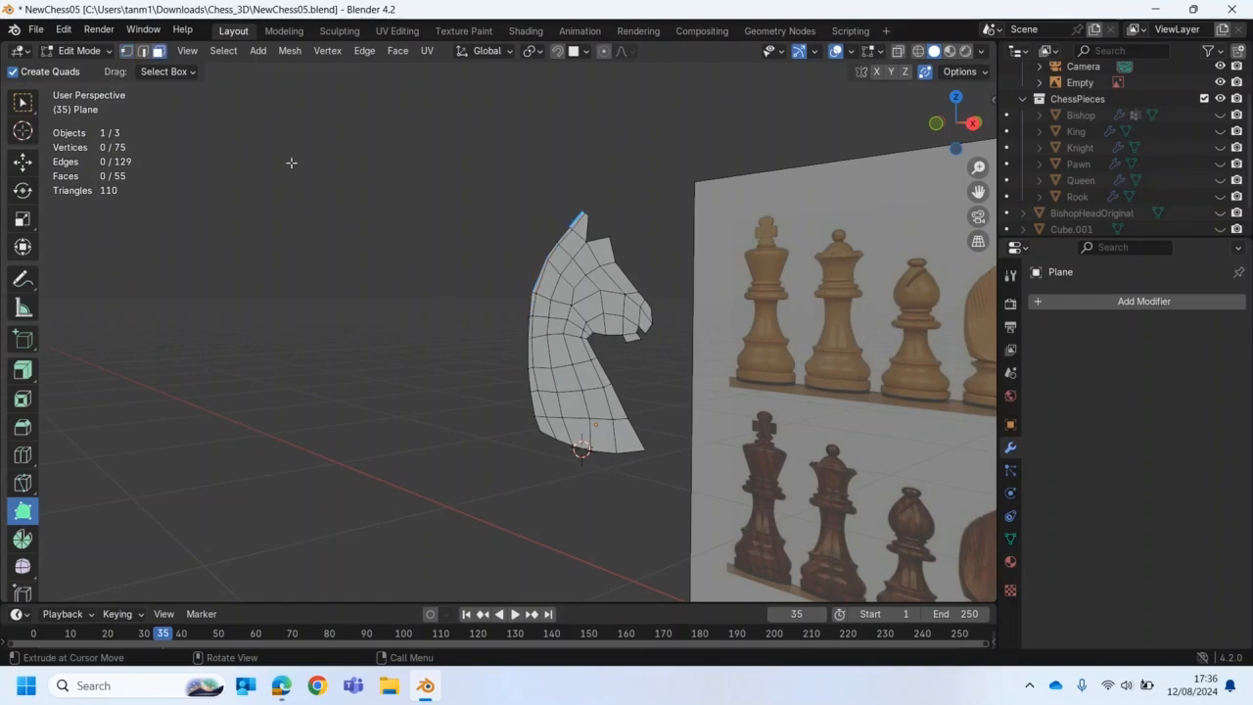
Step: Select the whole head mesh and extrude it along its normal in right view to give it thickness
key("a")
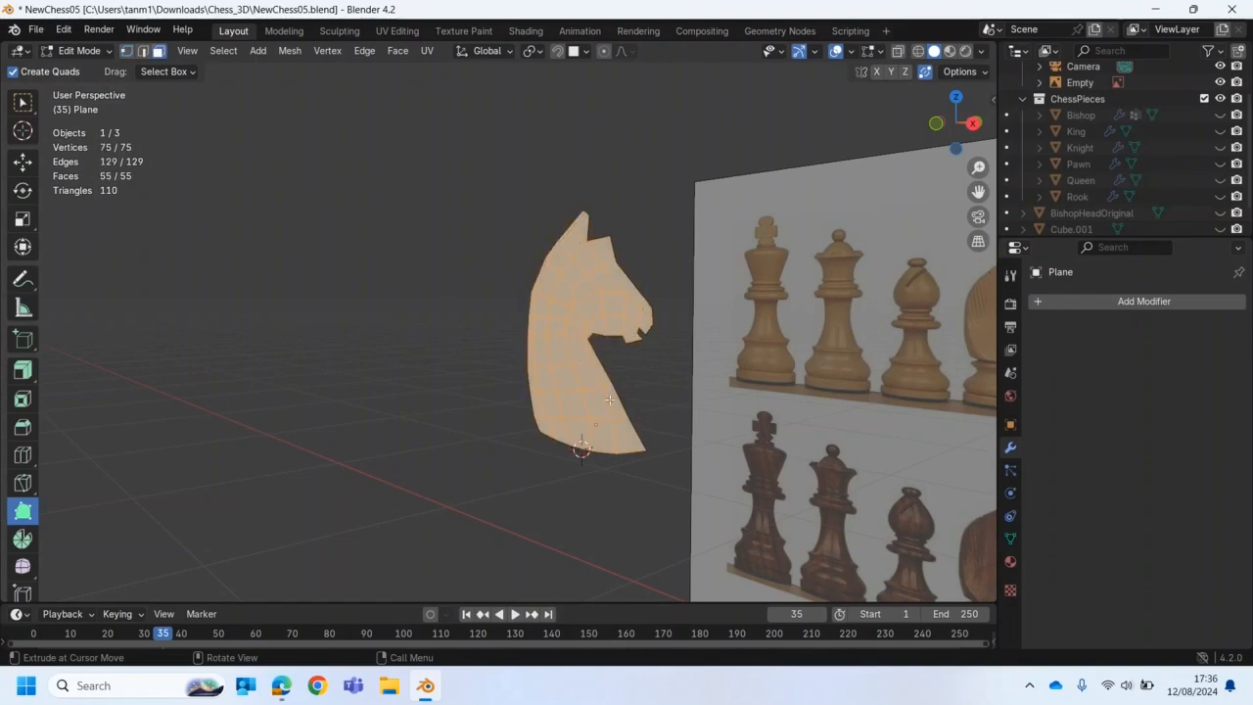
key("KP_1")
key("KP_3")
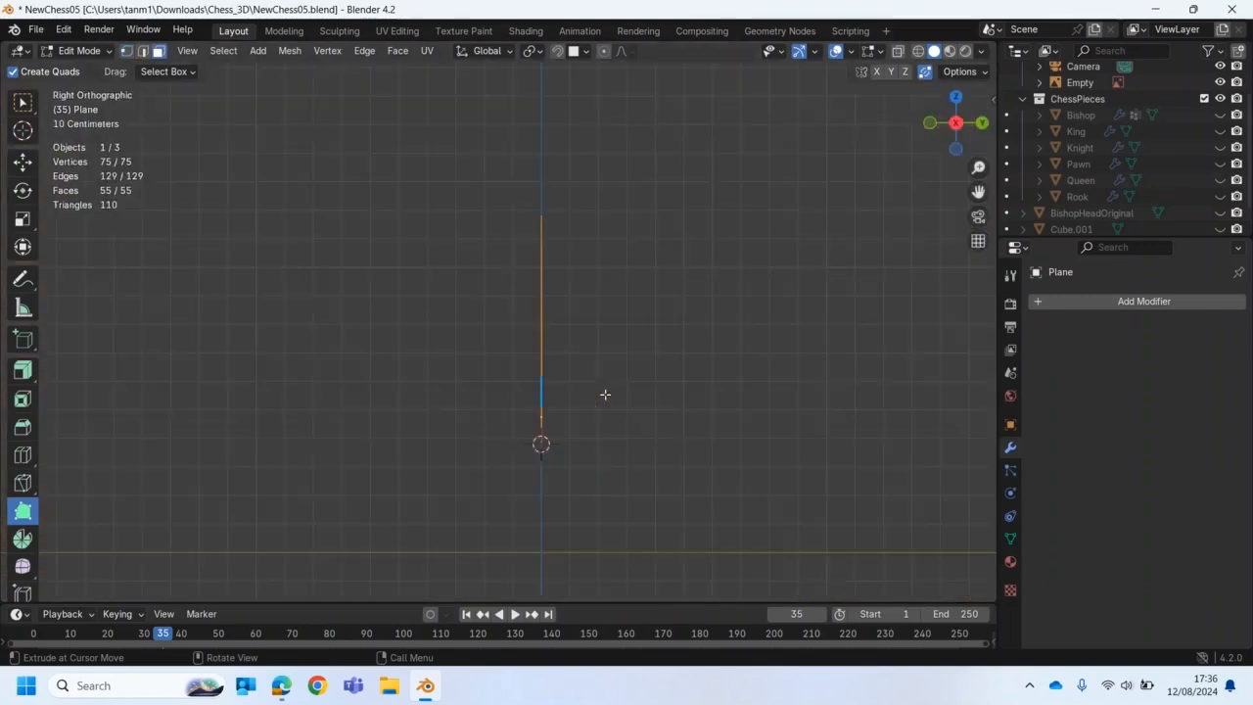
key("e")
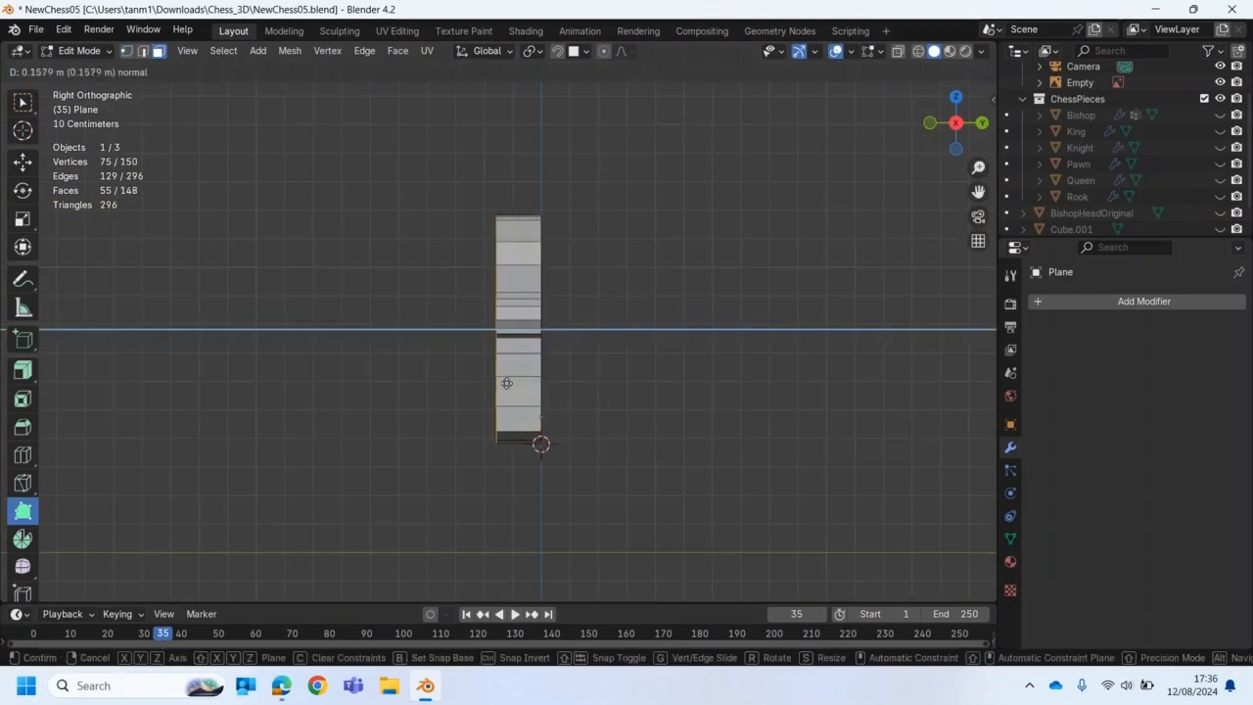
left_click(492, 382)
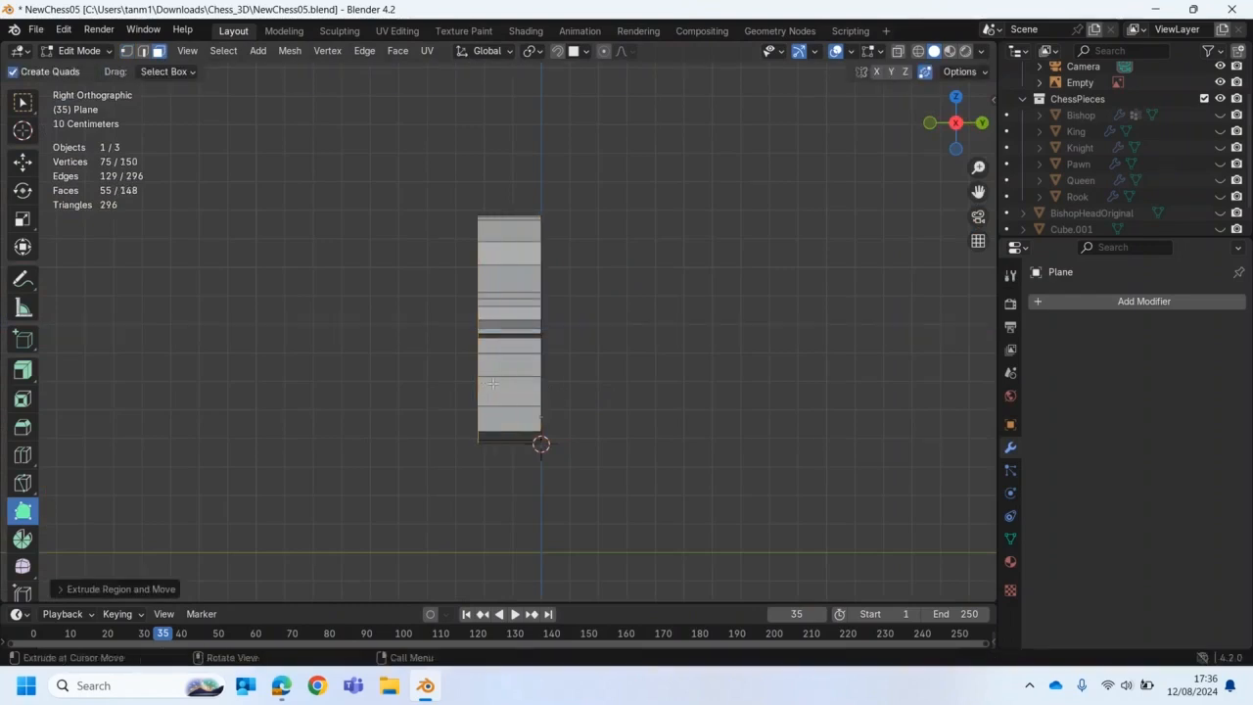
Step: Show the Knight base and move the head's extruded face further outward along Y to widen the head
middle_click_drag(353, 445, 439, 453)
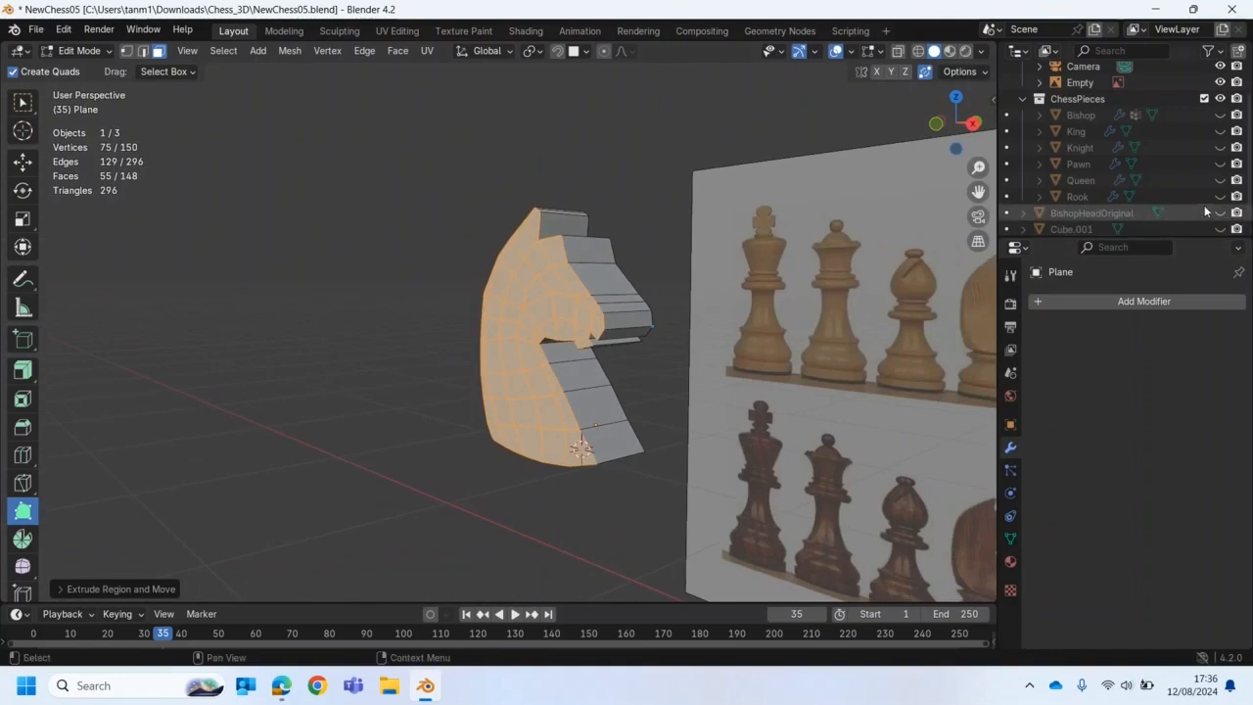
left_click(1219, 147)
middle_click_drag(790, 416, 689, 446)
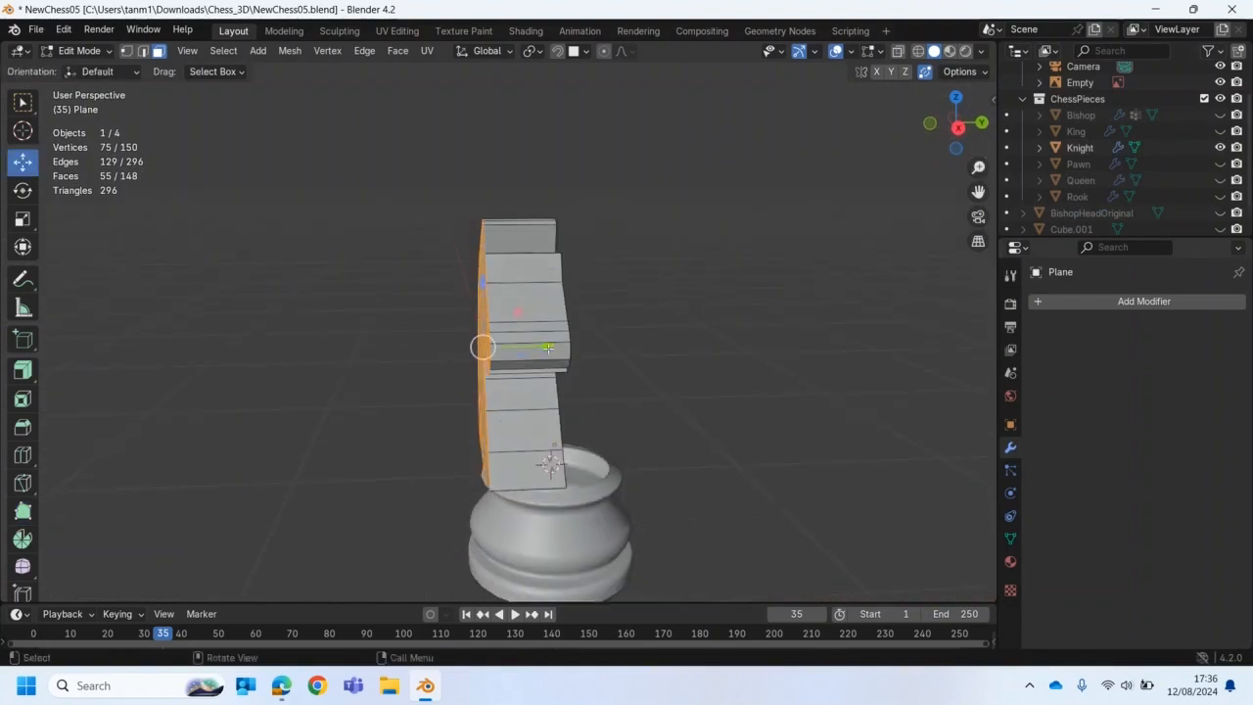
left_click_drag(548, 347, 520, 354)
middle_click_drag(520, 353, 636, 409)
Step: Switch to Object Mode and set the head's origin to its Center of Mass (Surface)
left_click(63, 51)
left_click(79, 66)
middle_click_drag(439, 343, 522, 339)
left_click(217, 51)
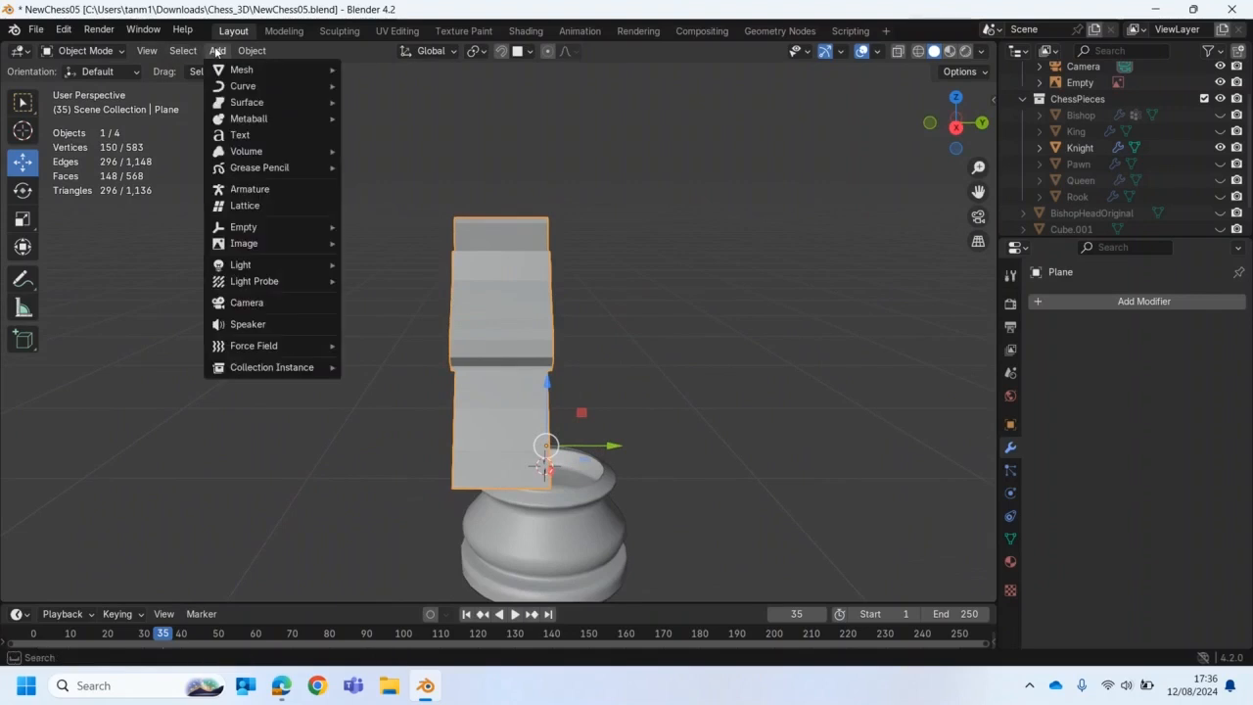
mouse_move(251, 51)
mouse_move(262, 87)
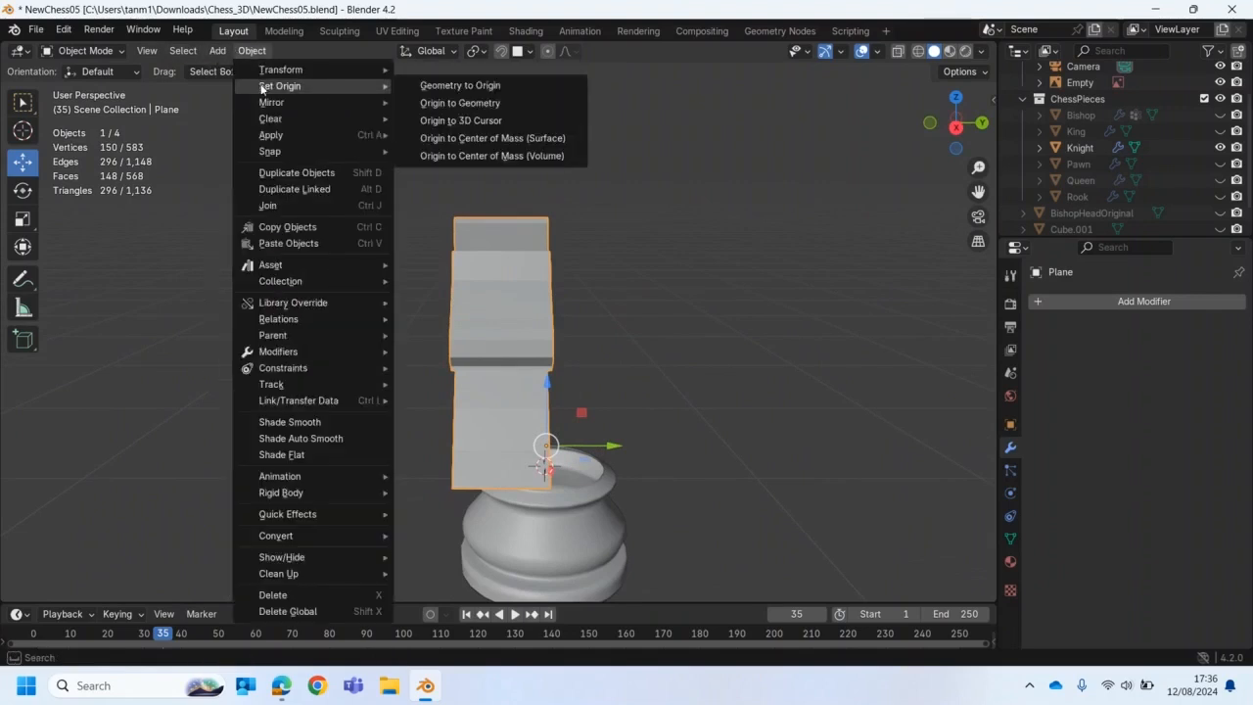
left_click(467, 139)
Step: Move the head along Y to centre it over the base, and snap the 3D cursor to the head
middle_click_drag(505, 327, 501, 343)
left_click_drag(573, 359, 608, 341)
key("KP_3")
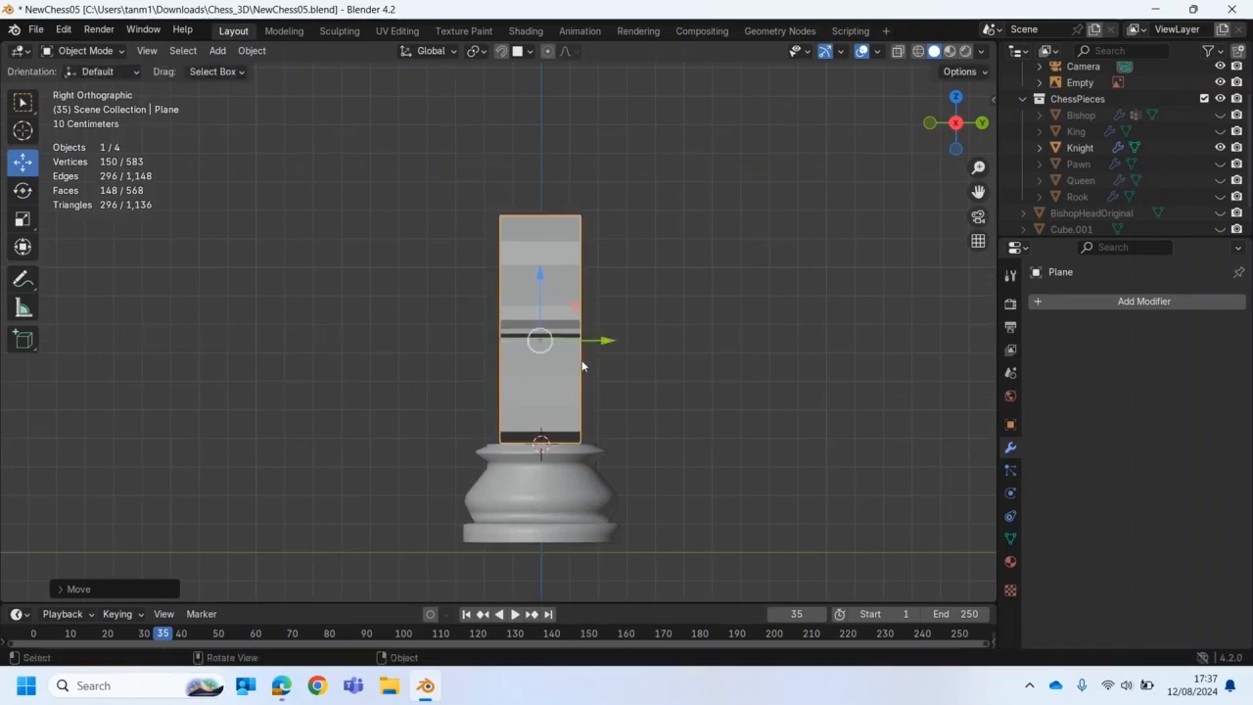
key("shift")
key("shift+s")
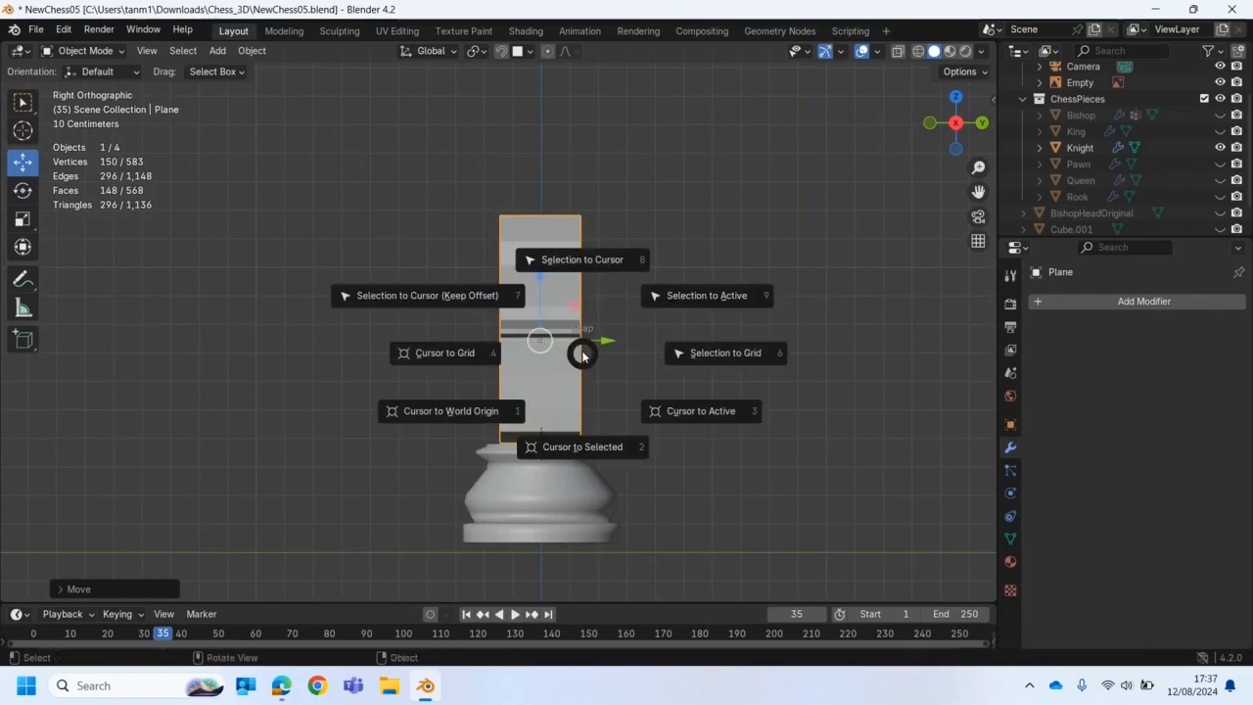
left_click(585, 444)
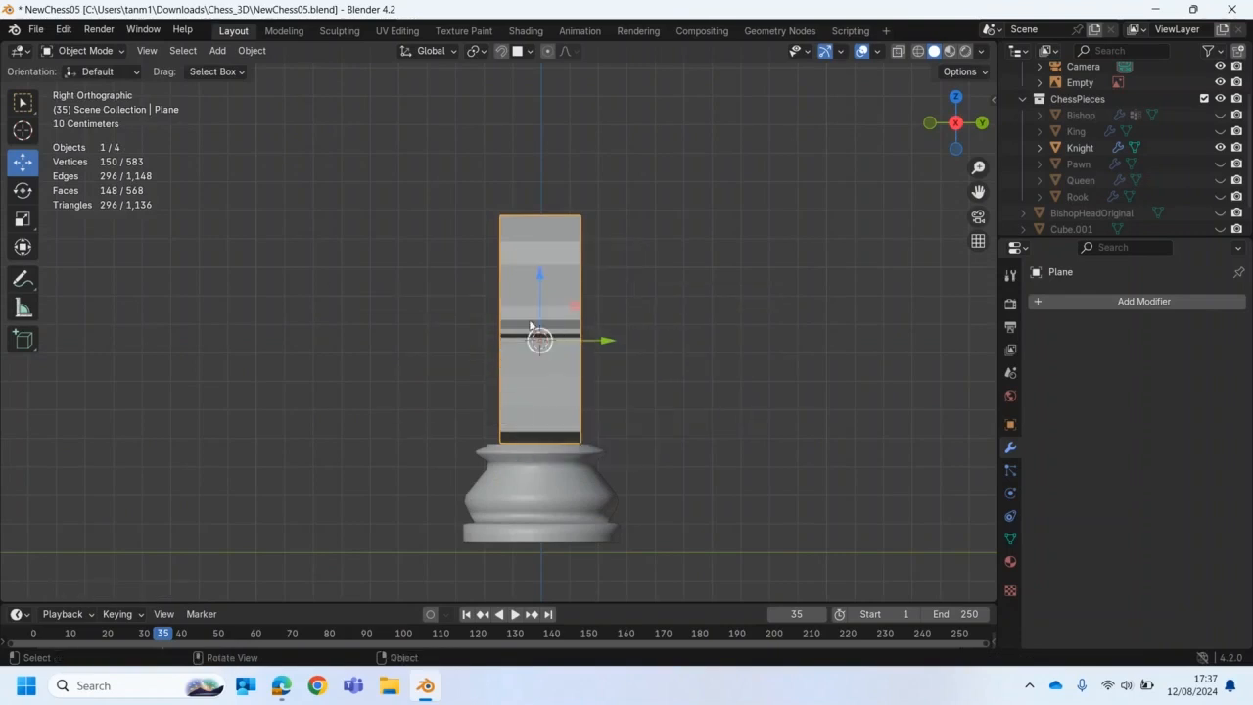
Step: In Edit Mode, add one loop cut through the middle of the head's thickness and hide the Knight base
left_click(88, 50)
left_click(81, 88)
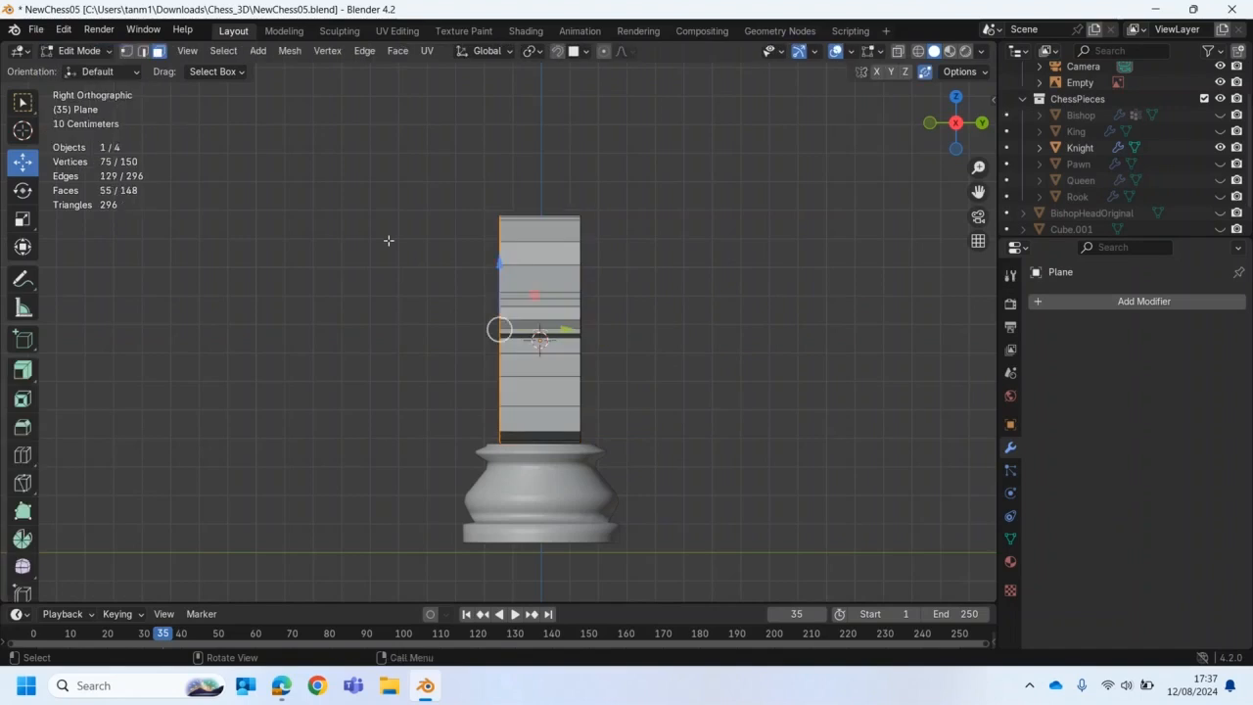
left_click(22, 455)
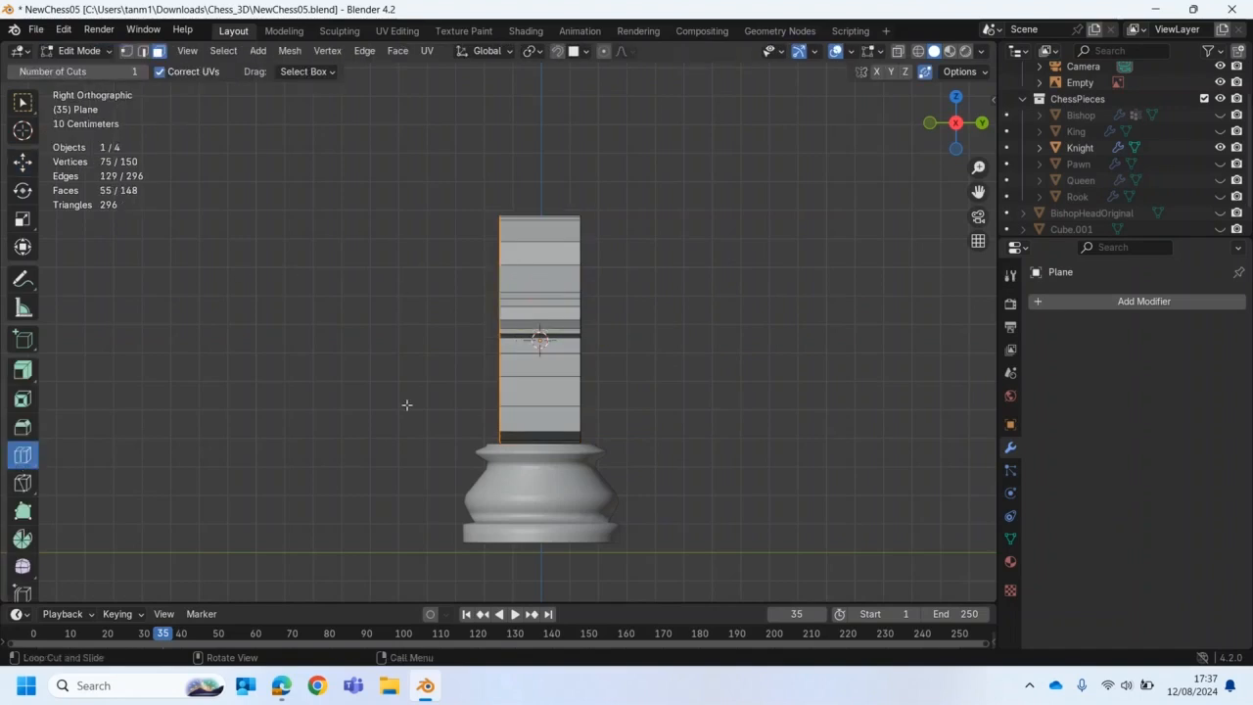
left_click(522, 401)
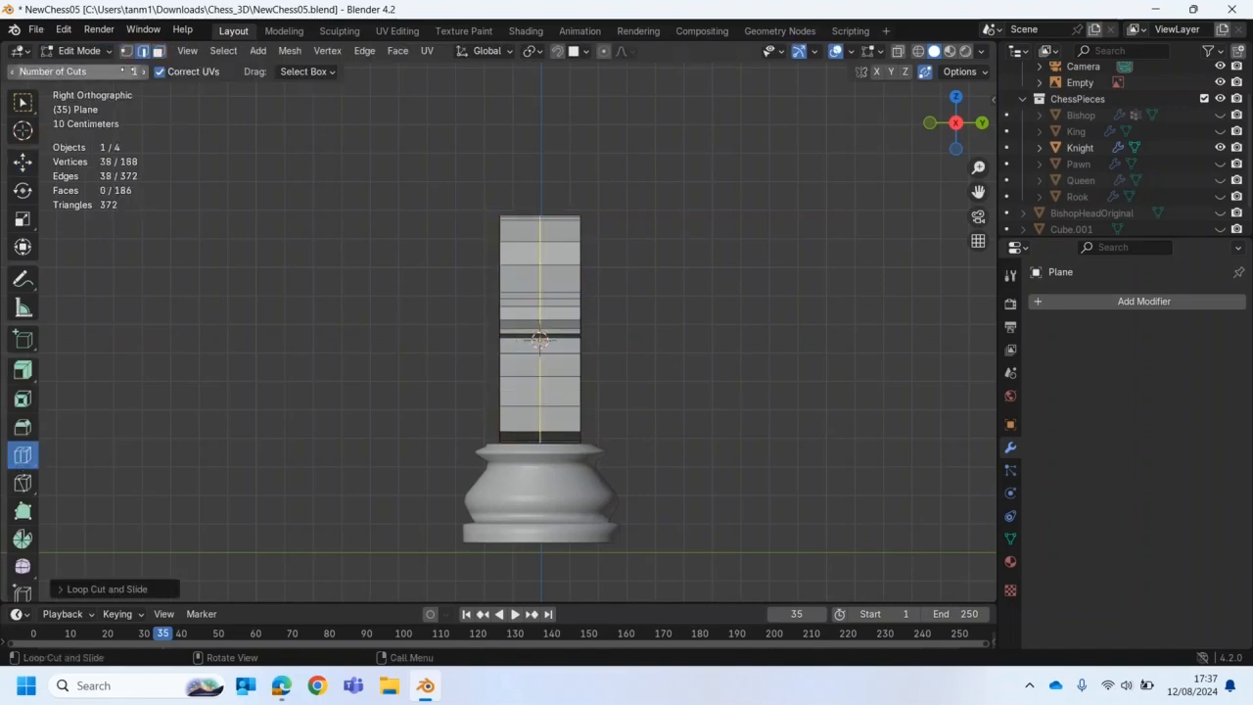
left_click(1220, 148)
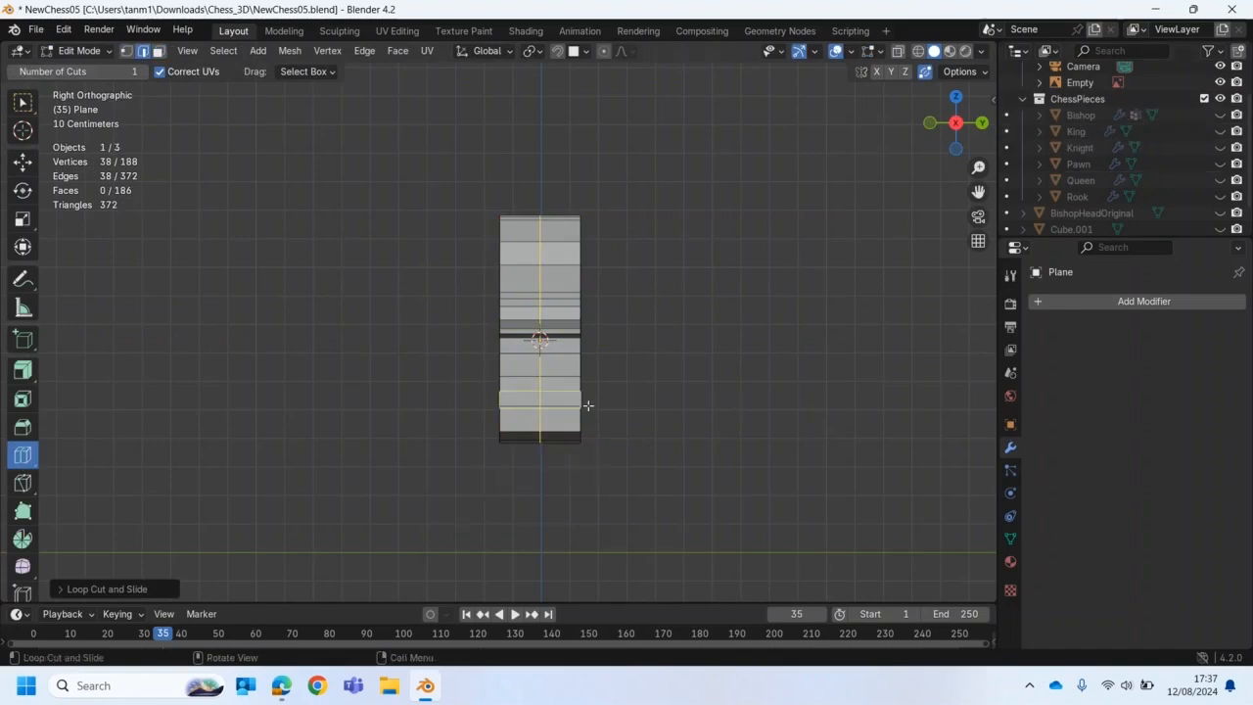
Step: Select all faces of the head's positive-Y half with X-ray enabled and delete them
left_click(159, 52)
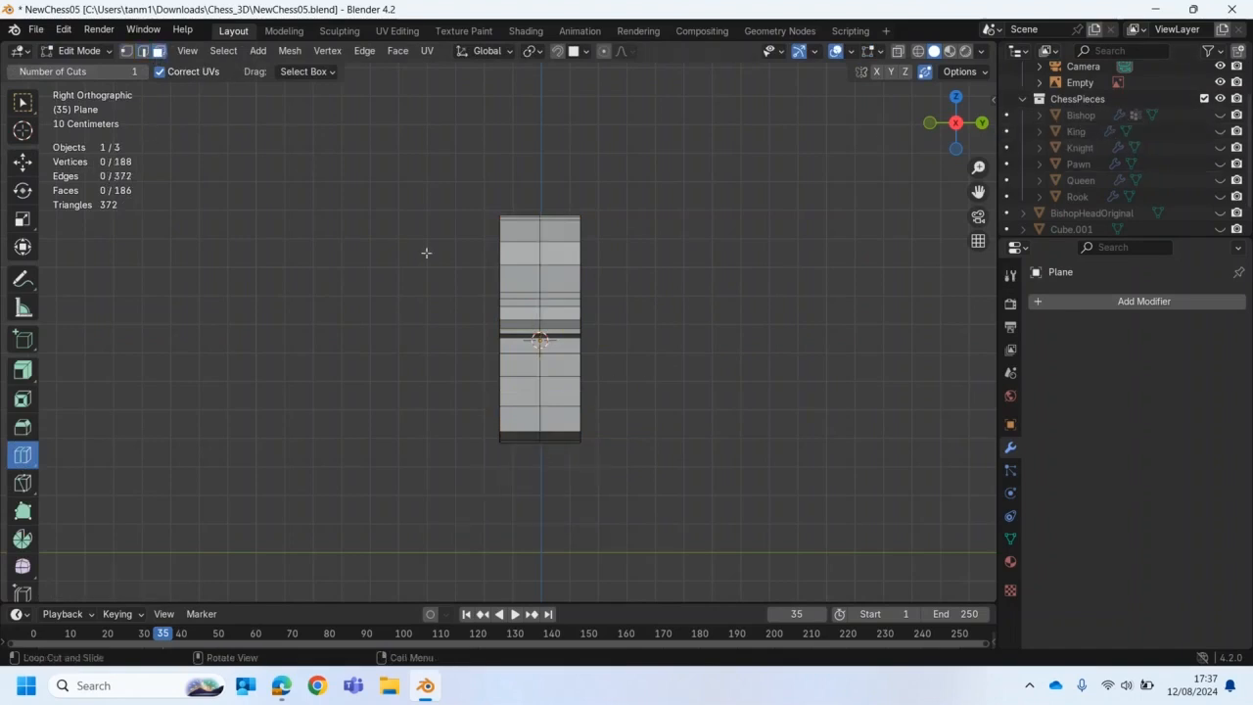
left_click(897, 51)
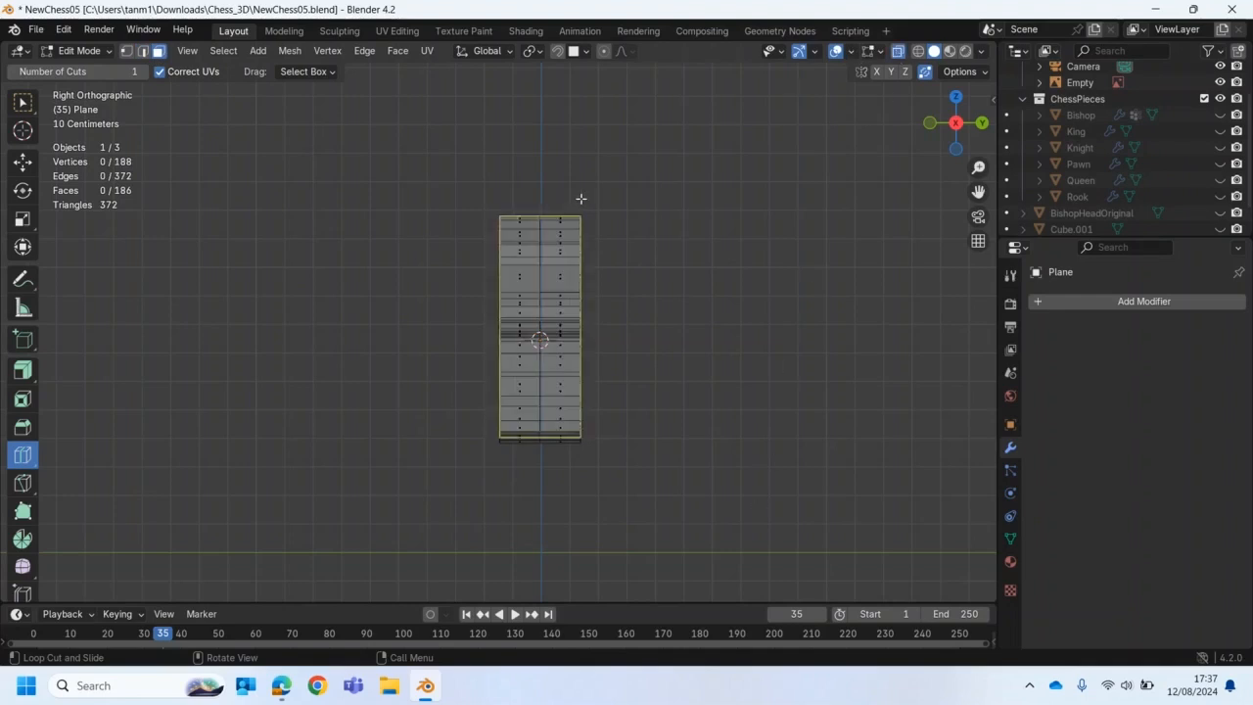
left_click(22, 102)
left_click_drag(808, 489, 544, 134)
key("x")
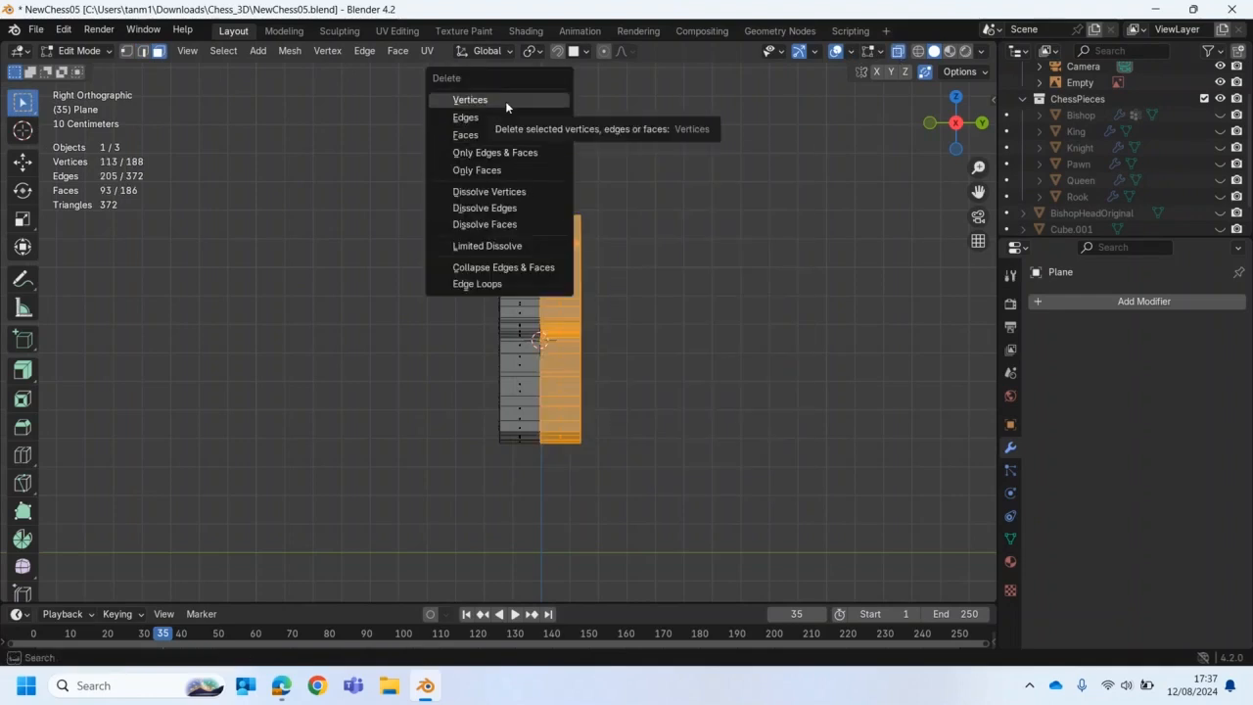
left_click(501, 135)
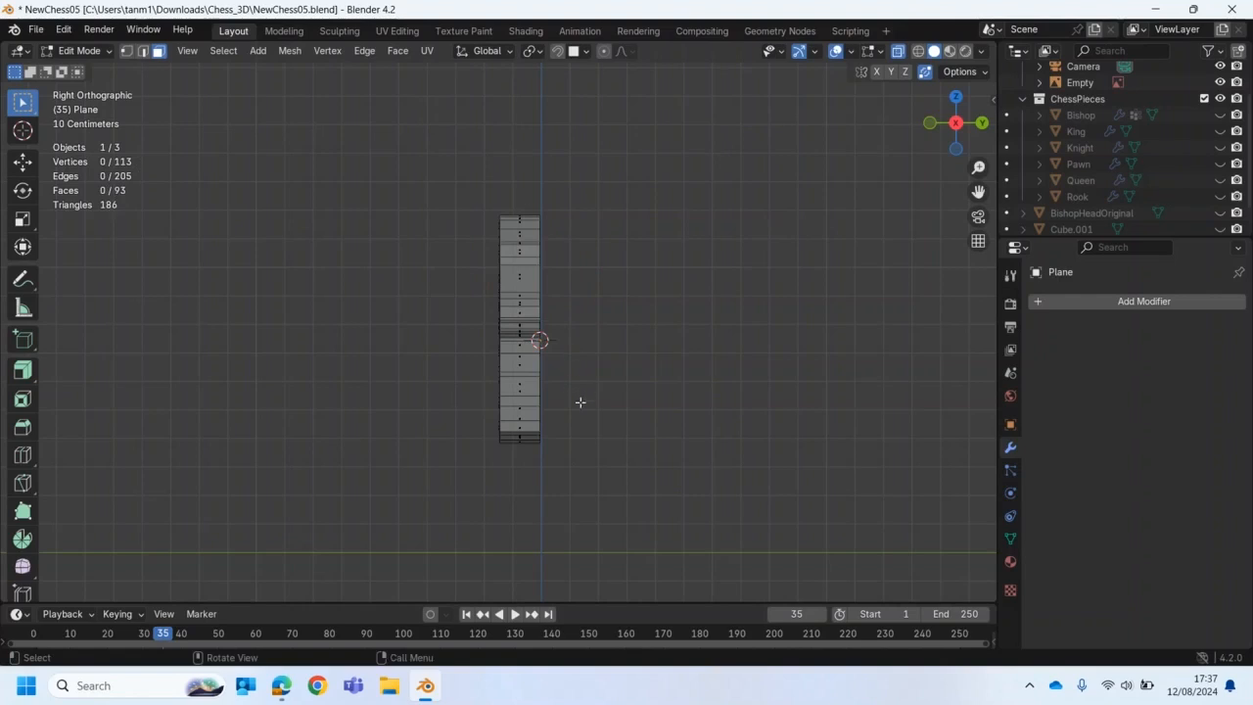
Step: Turn off X-ray, select the five faces on the underside of the neck and delete them
scroll(580, 401, "up", 3)
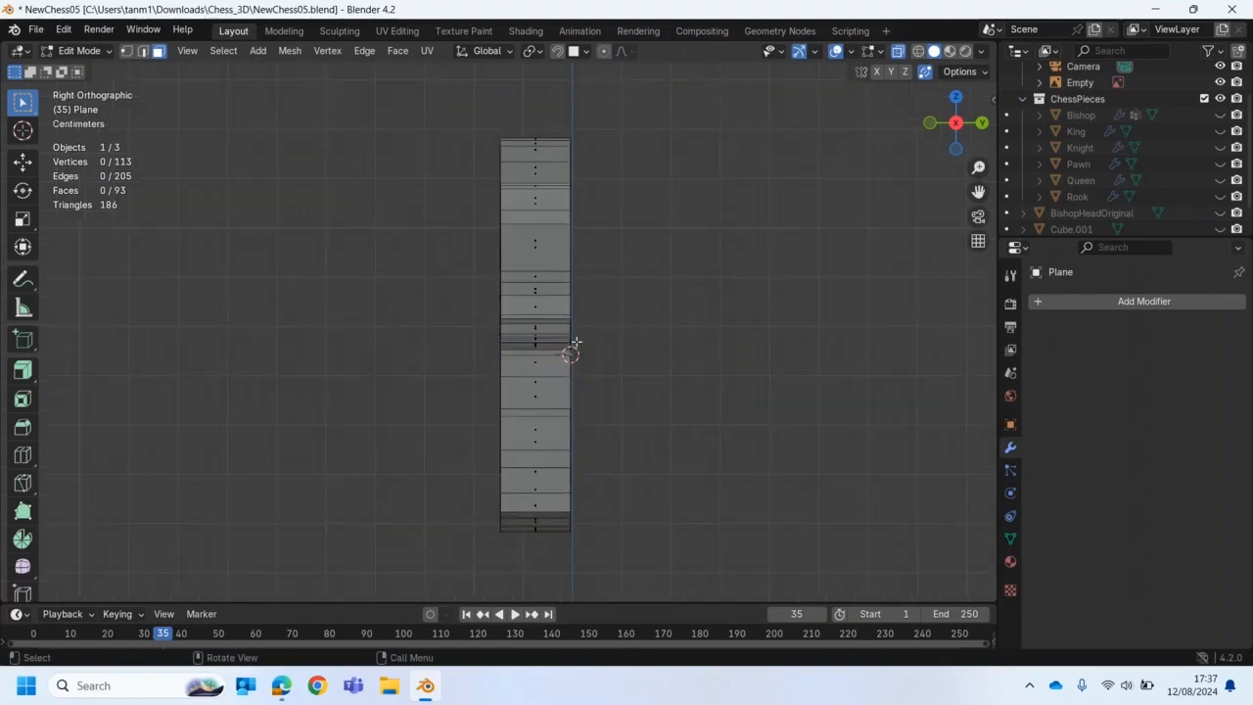
scroll(587, 400, "down", 3)
middle_click_drag(570, 402, 618, 297)
scroll(509, 406, "up", 1)
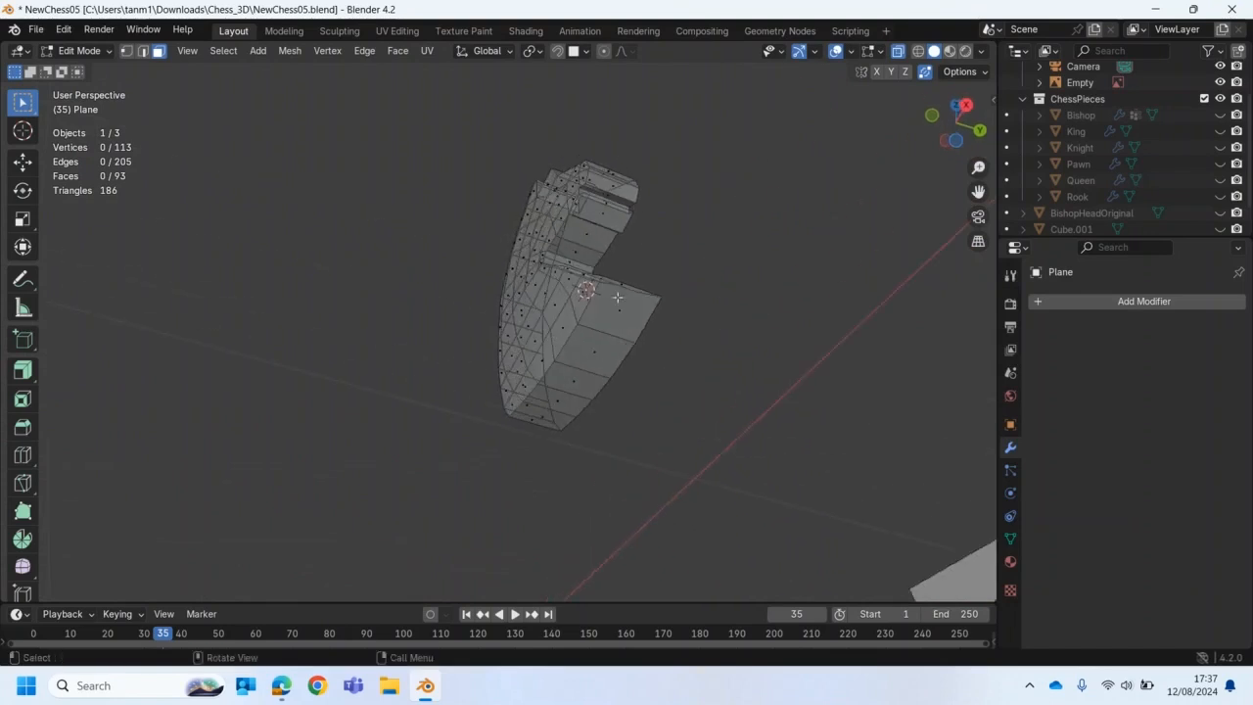
left_click(897, 51)
left_click(628, 309)
left_click(591, 358, "shift")
left_click(571, 381, "shift")
left_click(560, 395, "shift")
left_click(543, 425, "shift")
key("x")
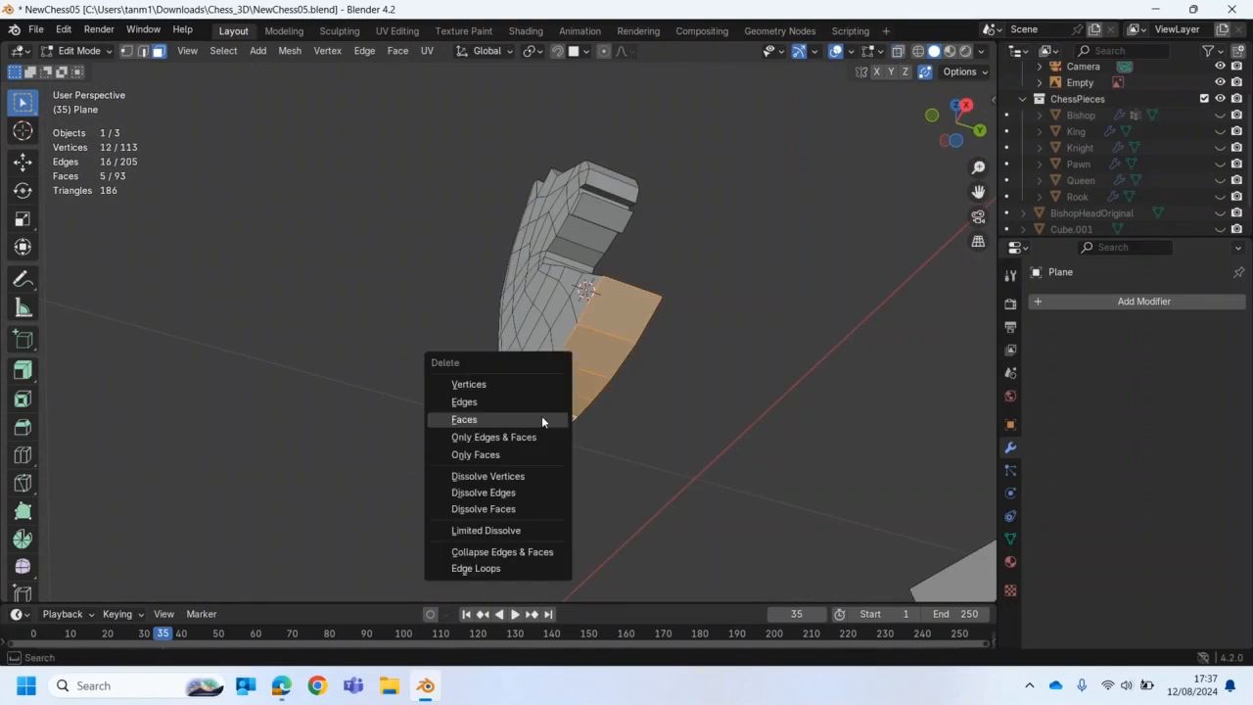
left_click(543, 415)
Step: Switch the half head to vertex selection and return it to Object Mode
middle_click_drag(579, 428, 536, 576)
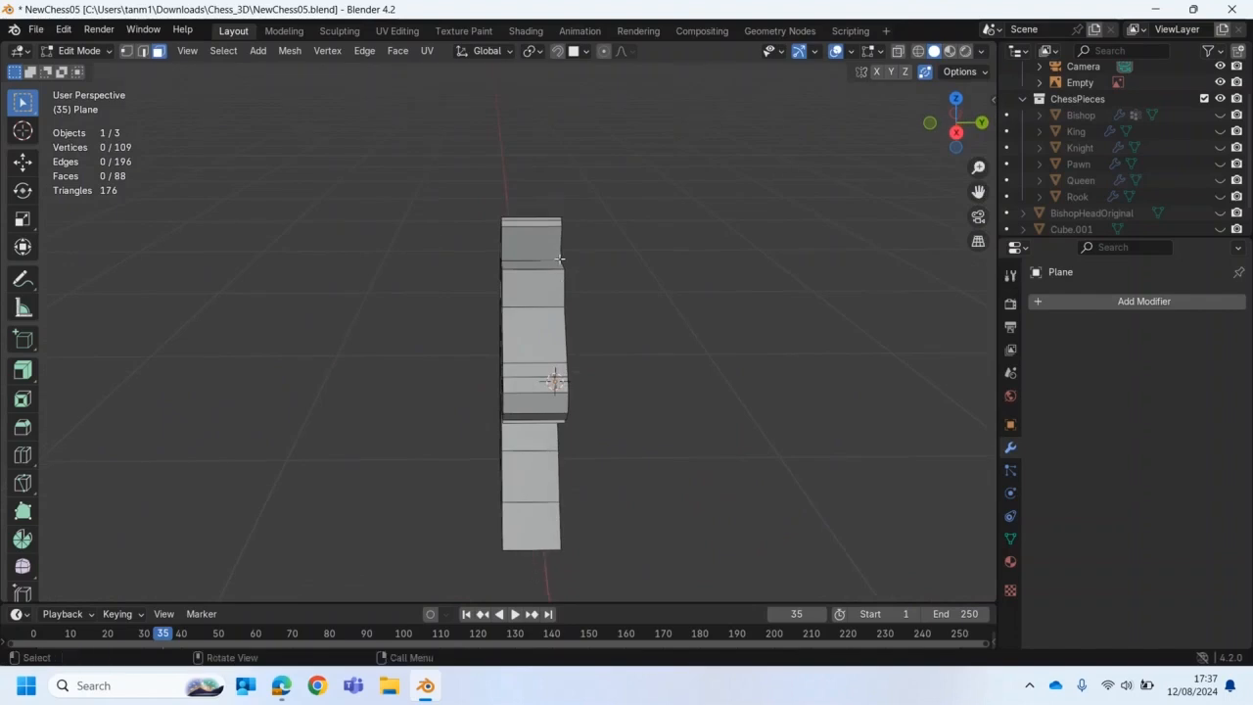
middle_click_drag(560, 258, 529, 331)
scroll(569, 333, "up", 4)
left_click(127, 55)
middle_click_drag(232, 224, 280, 229)
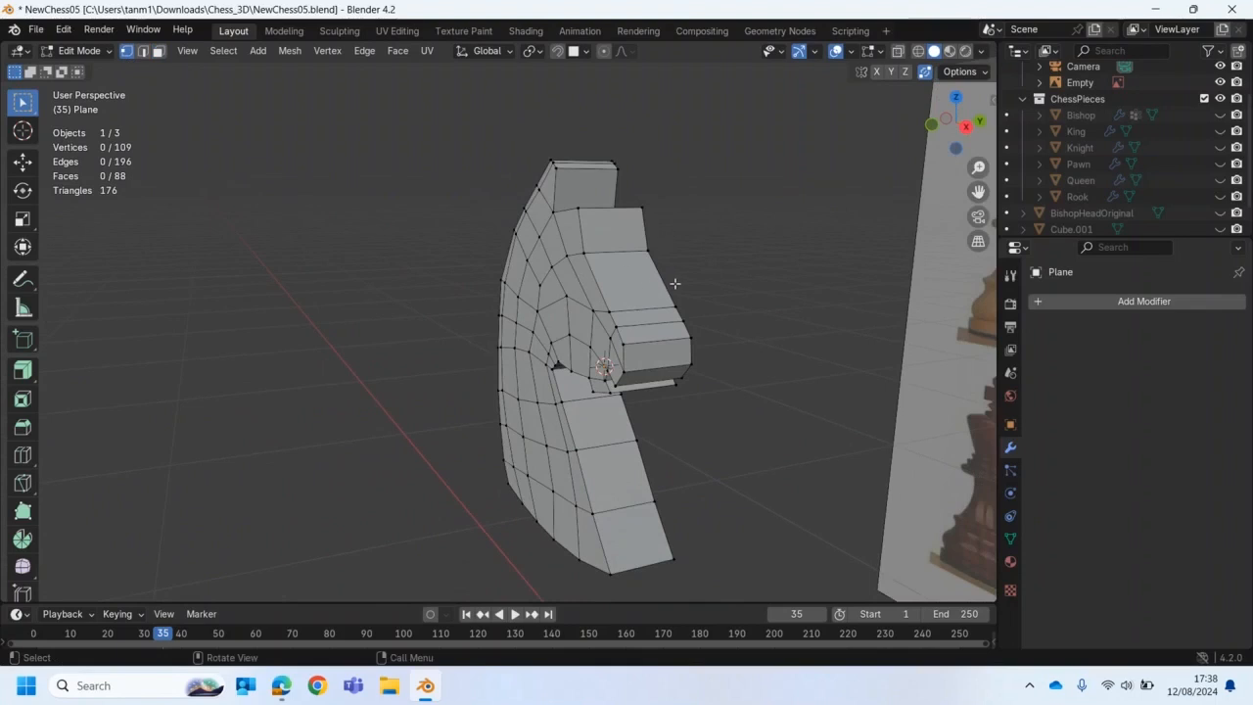
left_click(115, 54)
left_click(93, 66)
middle_click_drag(603, 329, 544, 323)
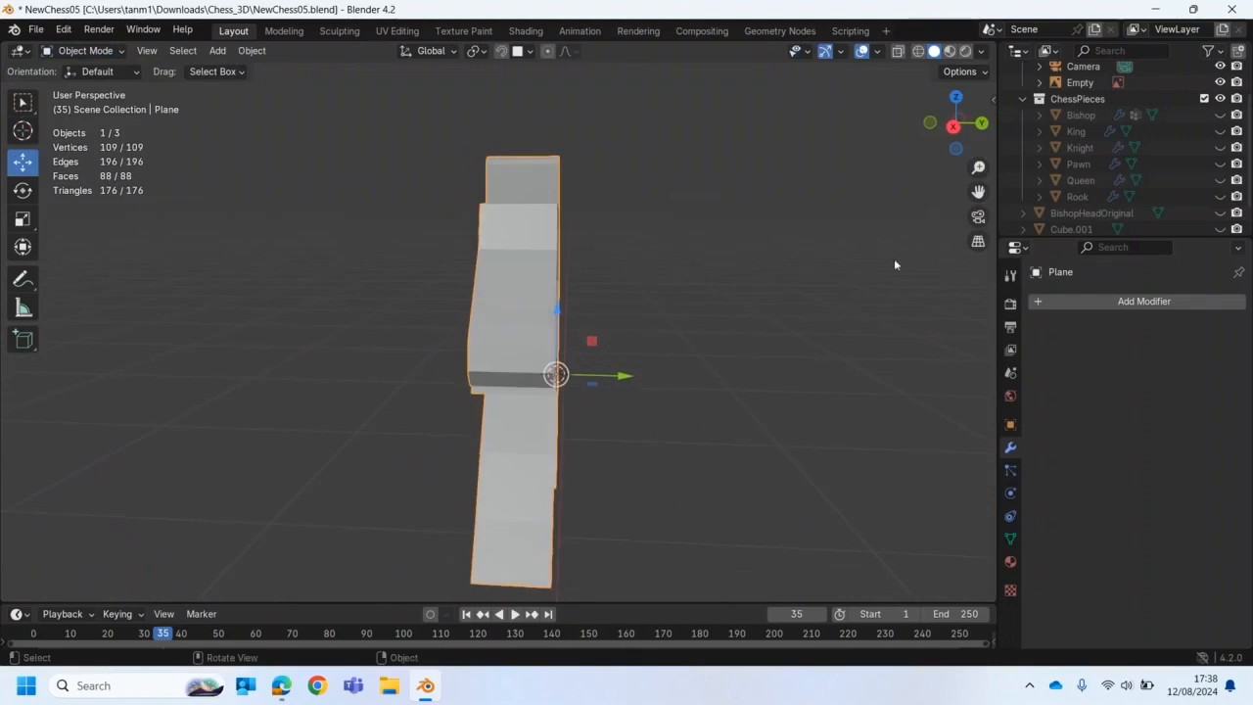
Step: Try mirroring the half head with a Mirror modifier on the Y axis only, and remove the modifier
left_click(1076, 303)
left_click(1040, 309)
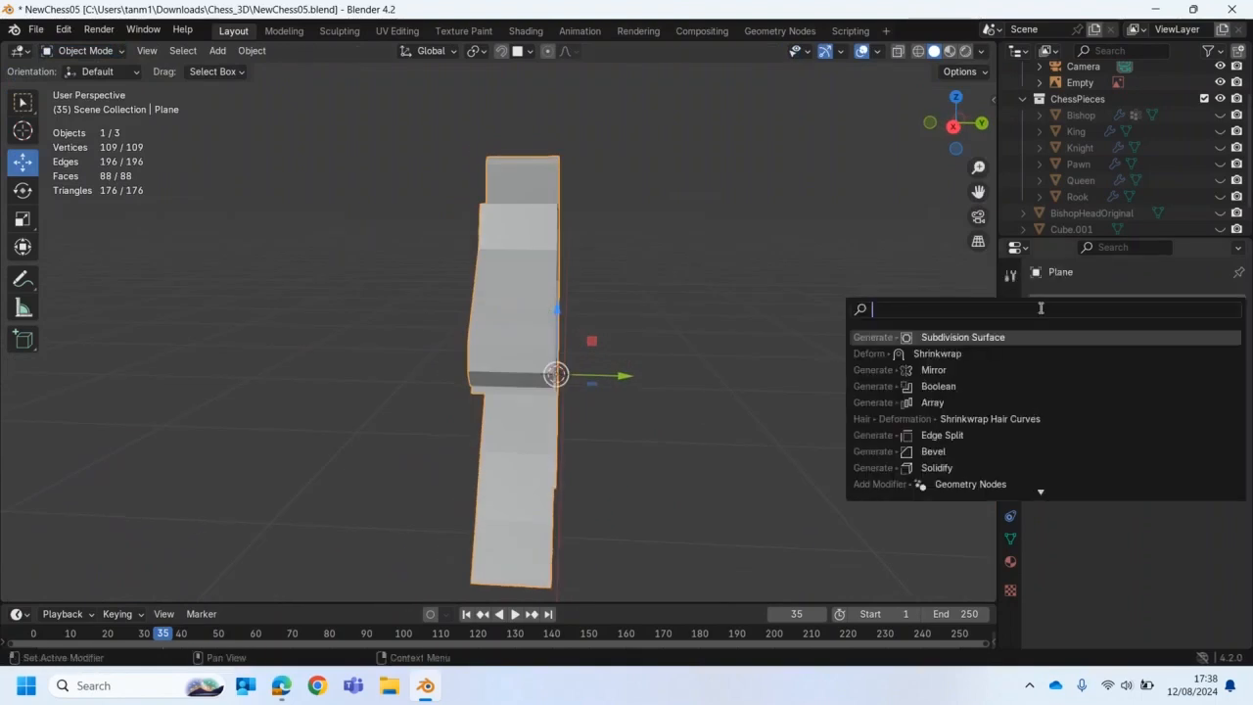
left_click(939, 366)
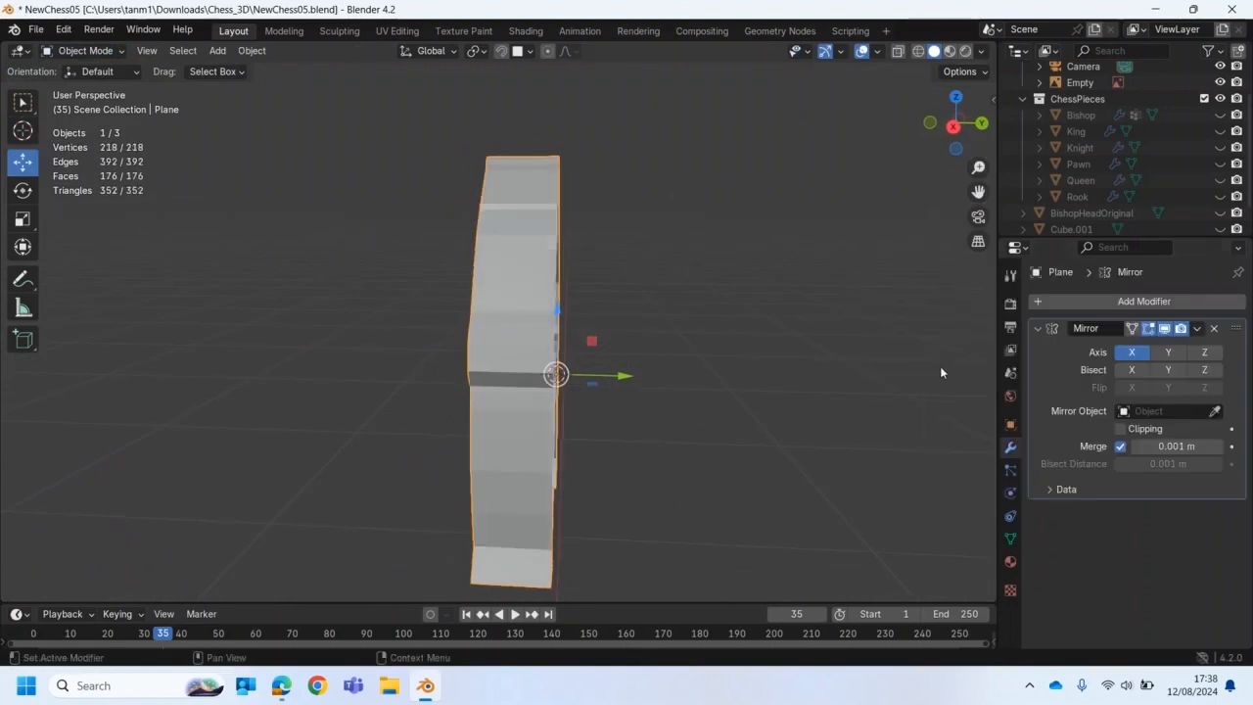
left_click(1167, 351)
left_click(1131, 351)
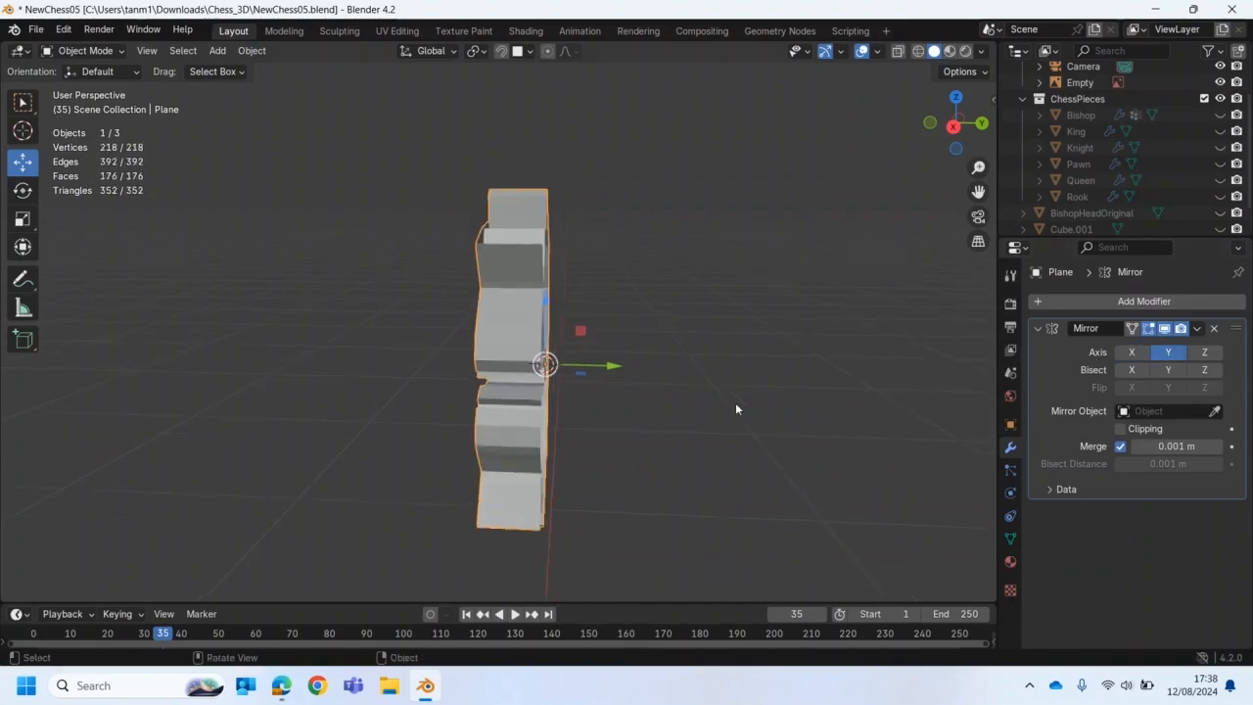
middle_click_drag(732, 401, 775, 384)
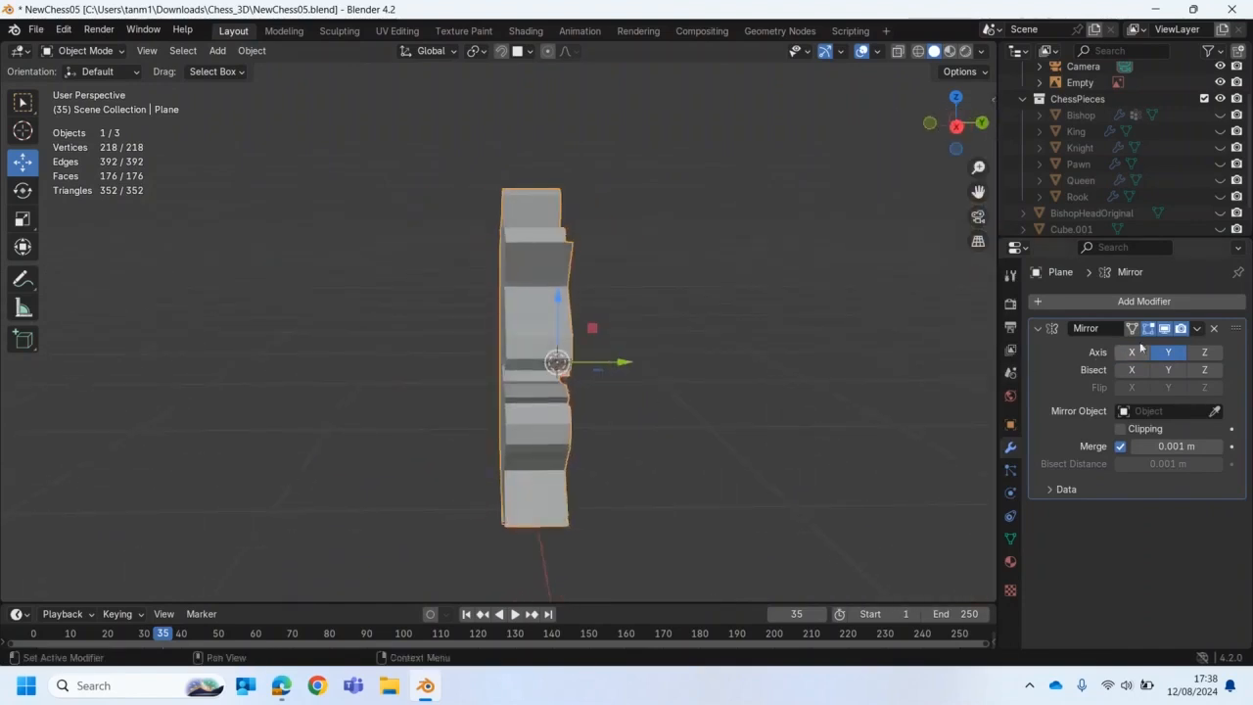
left_click(1213, 328)
Step: Apply the half head's object transforms, including its location
middle_click_drag(562, 417, 522, 333)
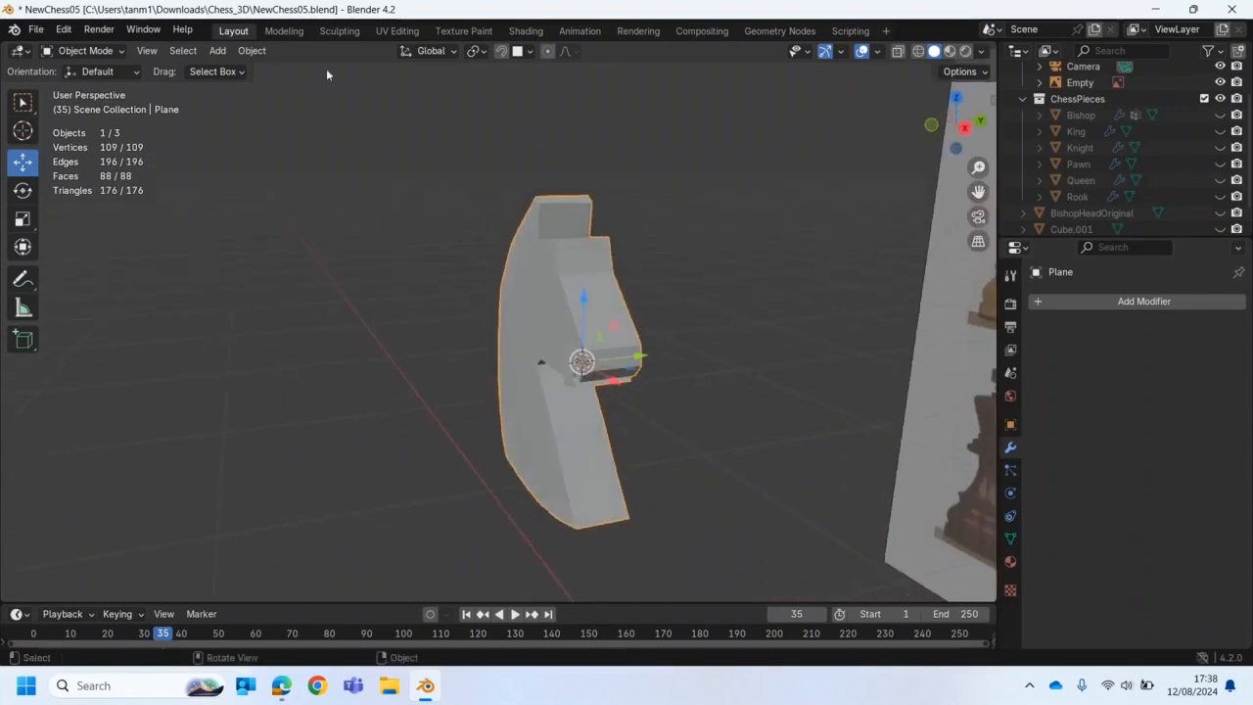
left_click(251, 51)
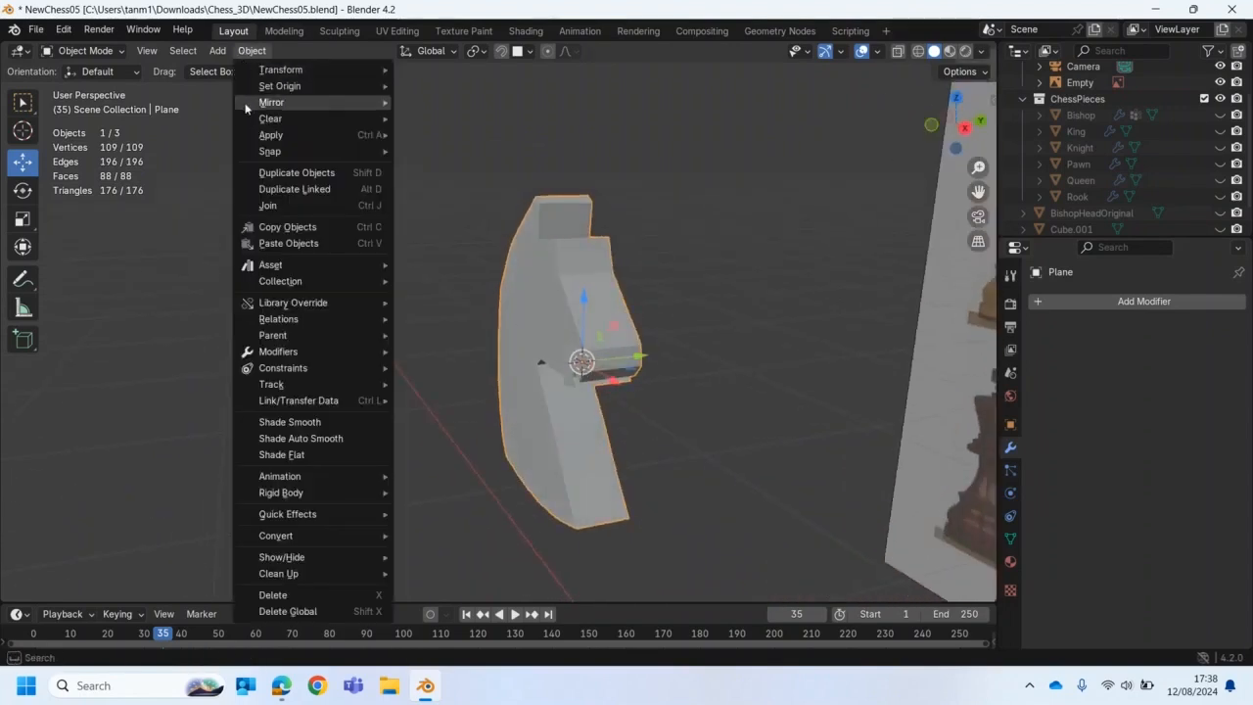
mouse_move(268, 73)
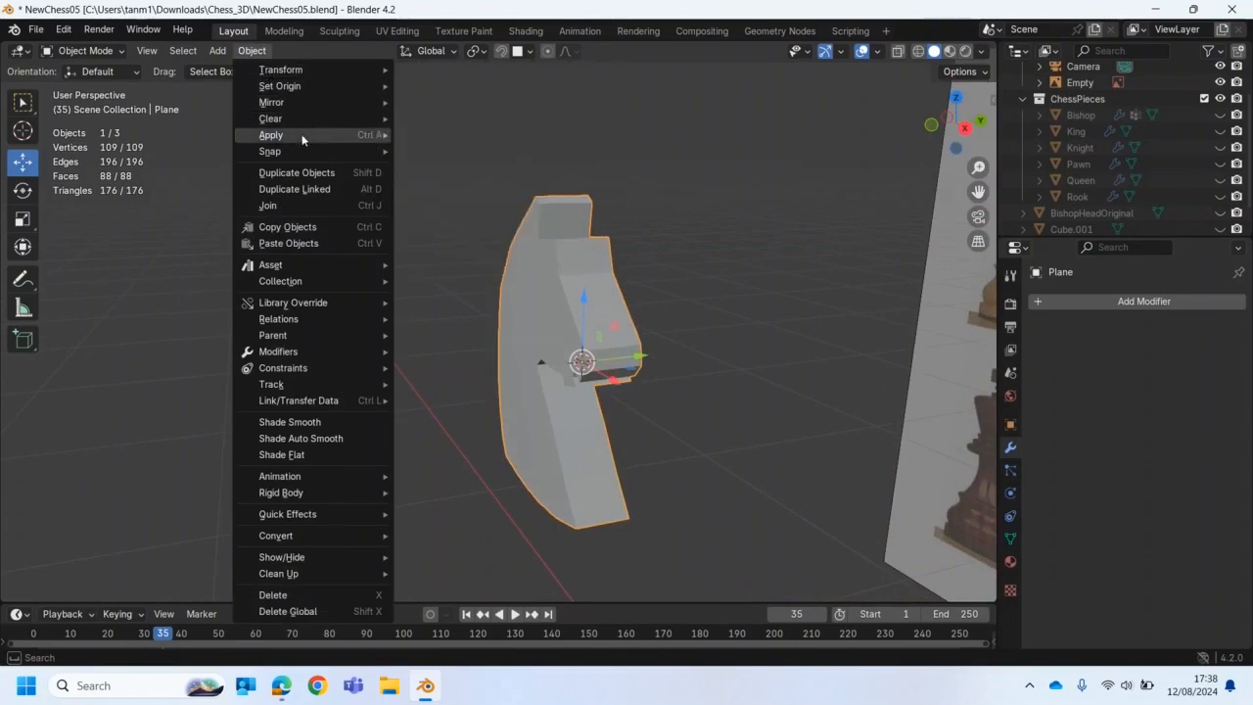
mouse_move(339, 135)
left_click(433, 167)
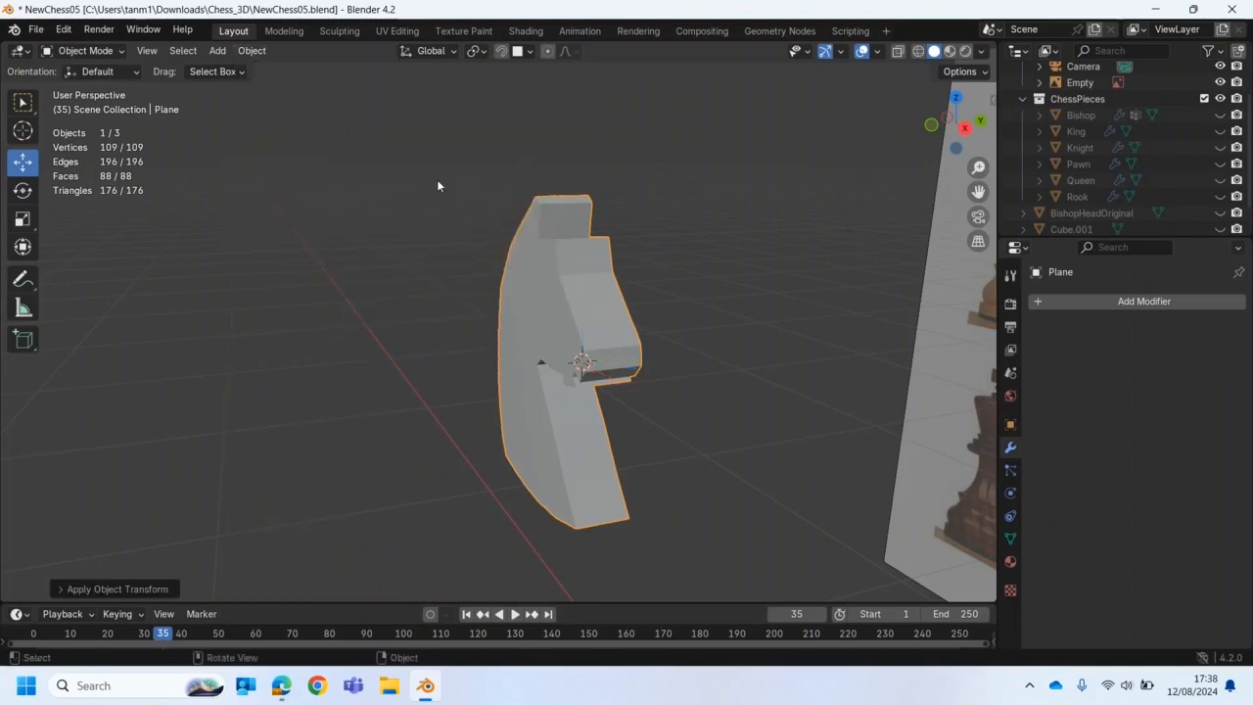
Step: Add a Mirror modifier to the half head, mirroring on the Y axis with X disabled
middle_click_drag(782, 343, 966, 318)
left_click(1069, 297)
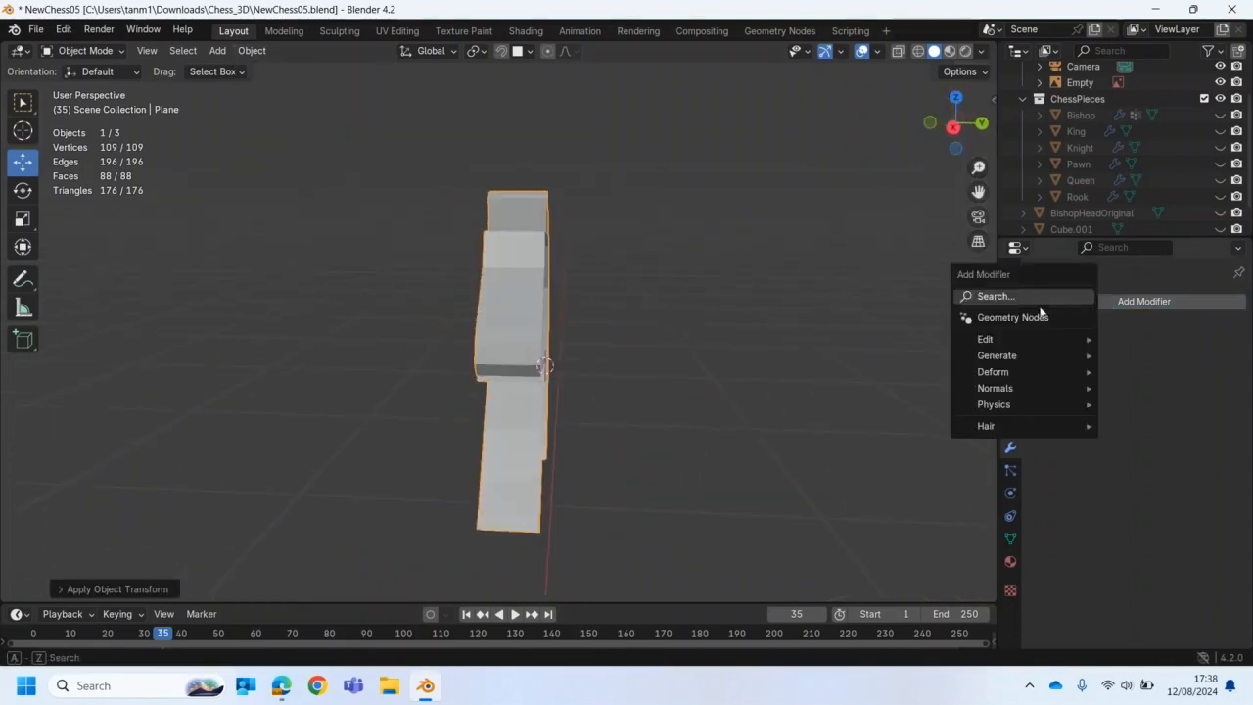
left_click(1006, 297)
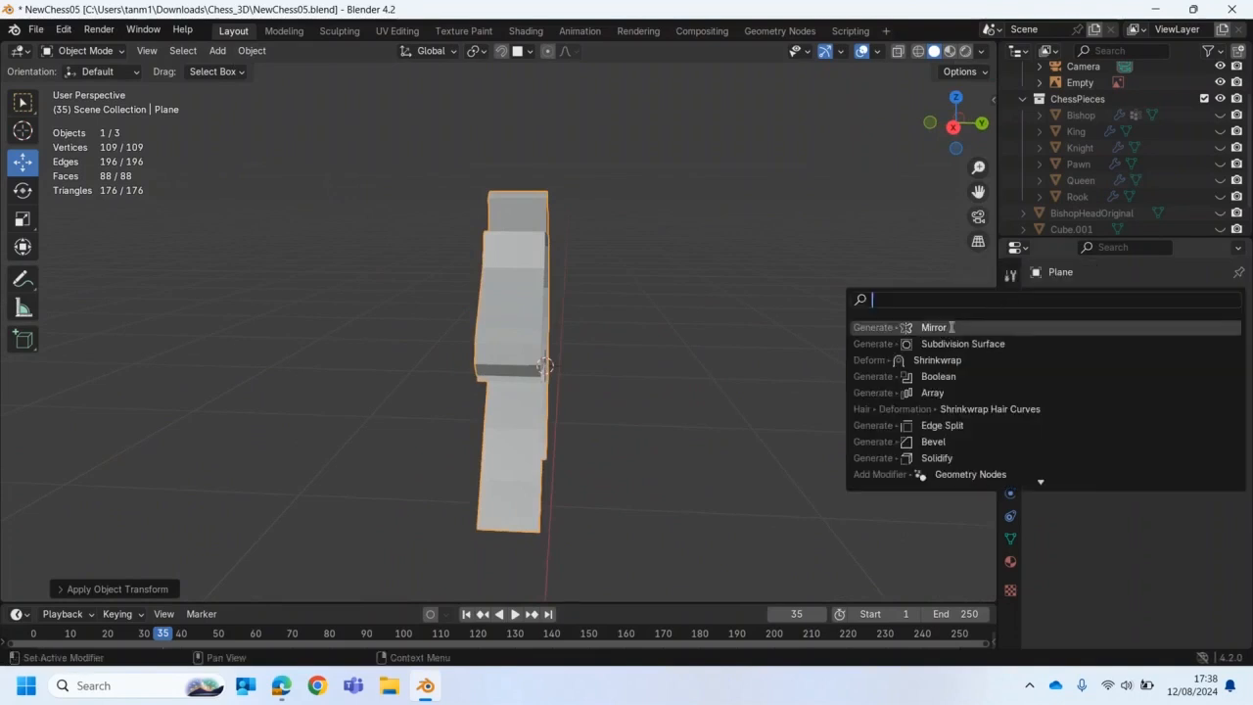
left_click(950, 327)
left_click(1169, 353)
left_click(1132, 352)
middle_click_drag(814, 391, 864, 370)
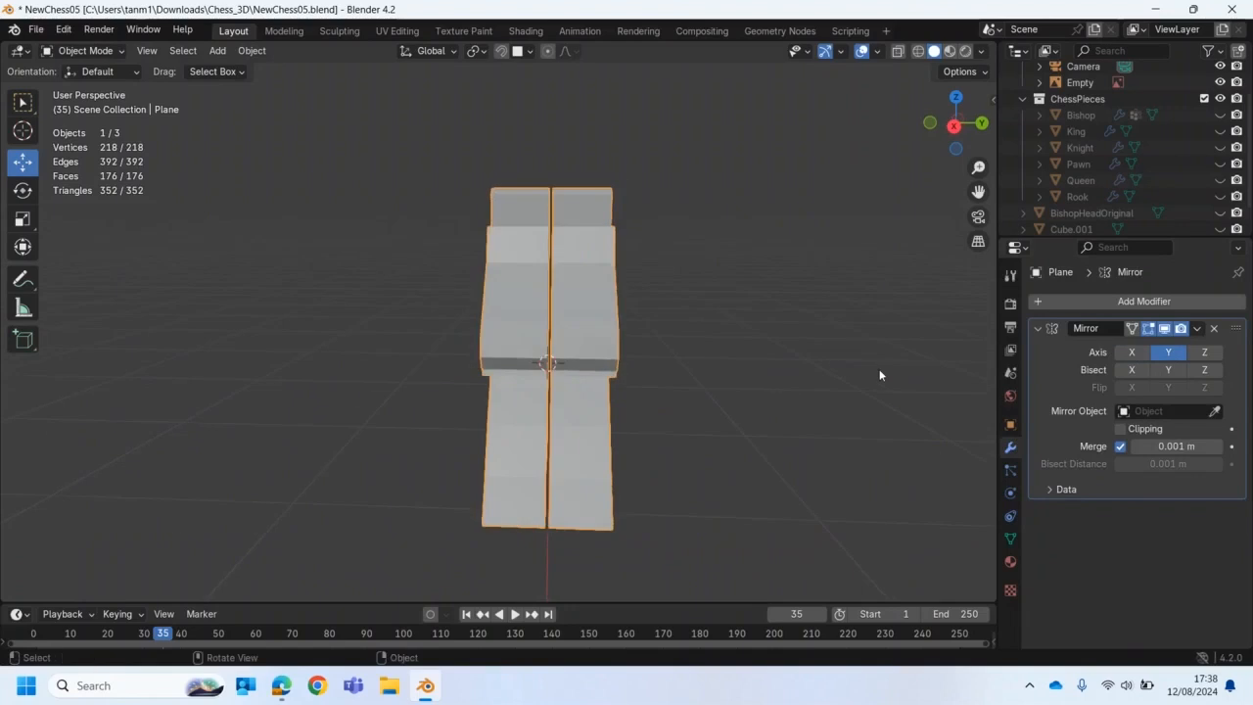
Step: In Edit Mode from the right view, enable modifier clipping and, with X-ray on, select all vertices along the inner seam for moving
key("KP_3")
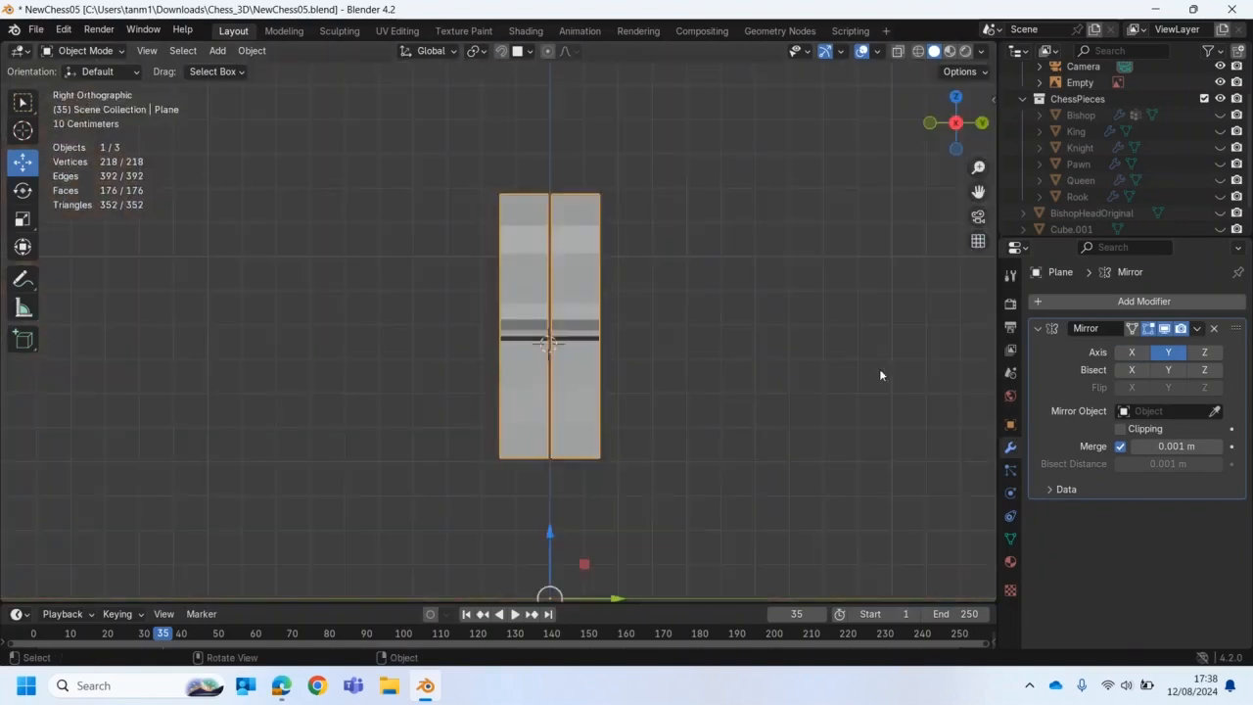
left_click(94, 54)
left_click(93, 86)
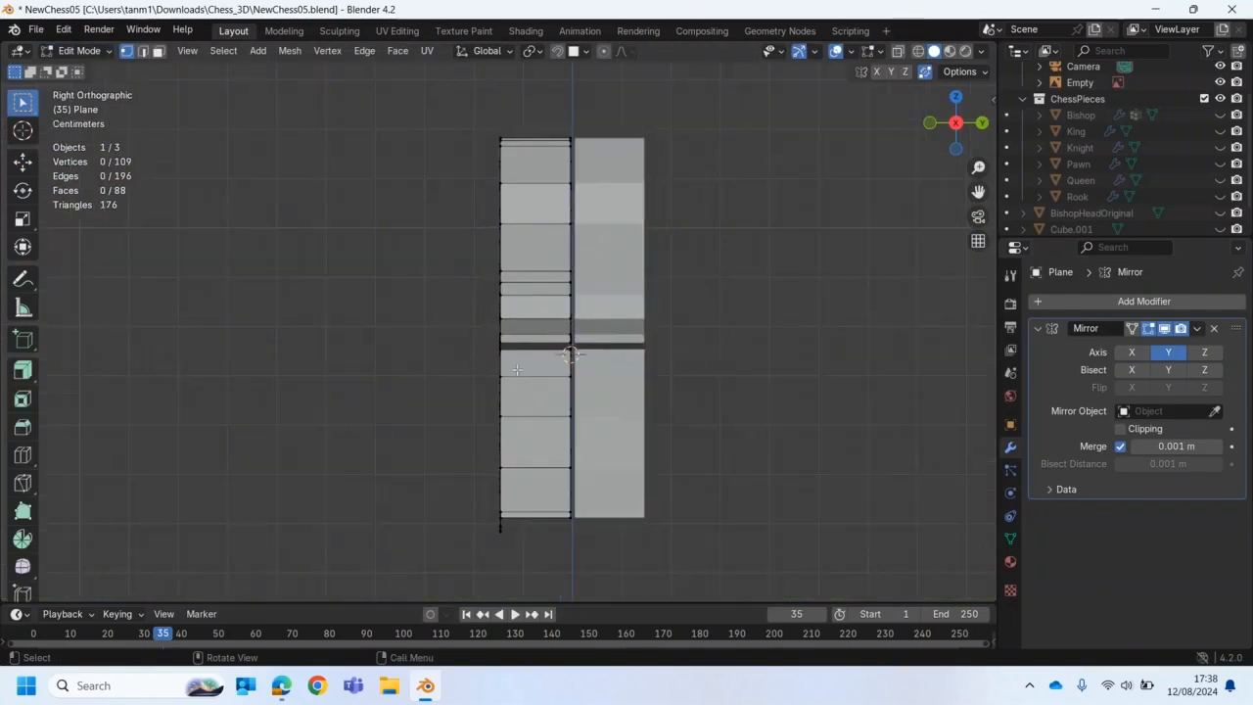
left_click(1121, 430)
left_click(898, 52)
left_click_drag(545, 89, 579, 505)
key("shift+space")
key("g")
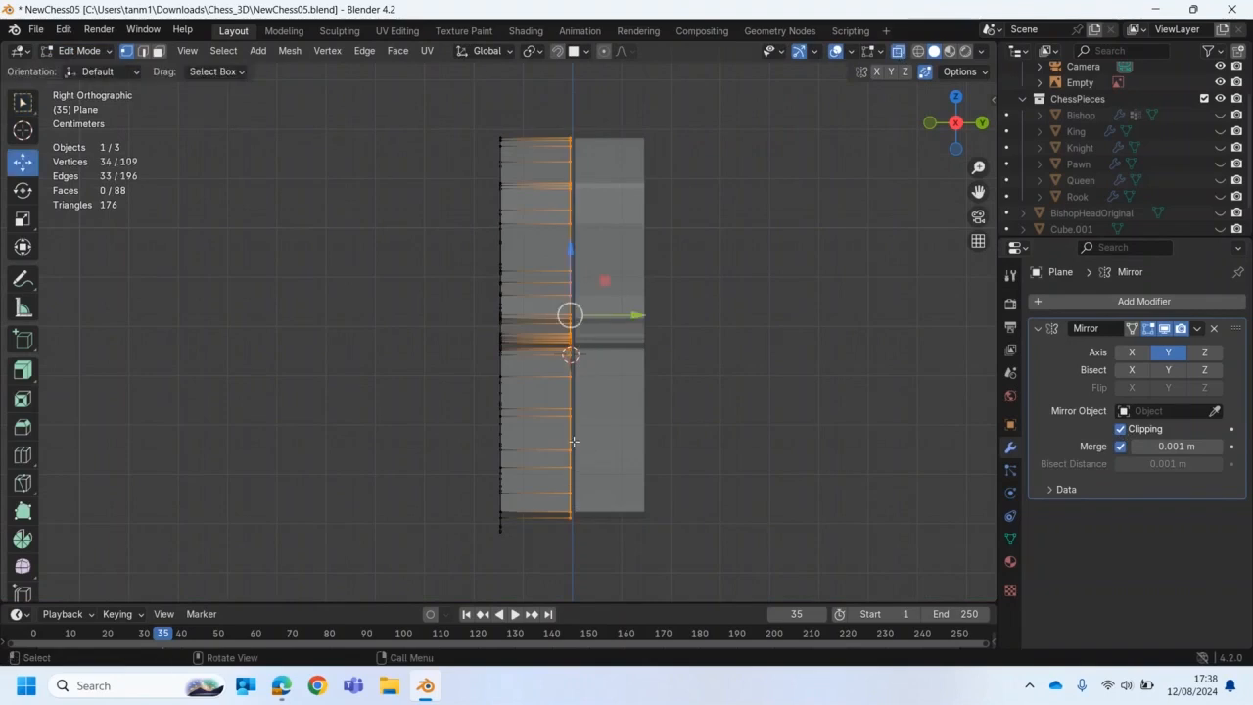
Step: Turn off Auto Merge Vertices, move the seam vertices along Y onto the mirror plane, deselect them and turn off X-ray
left_click_drag(635, 321, 709, 313)
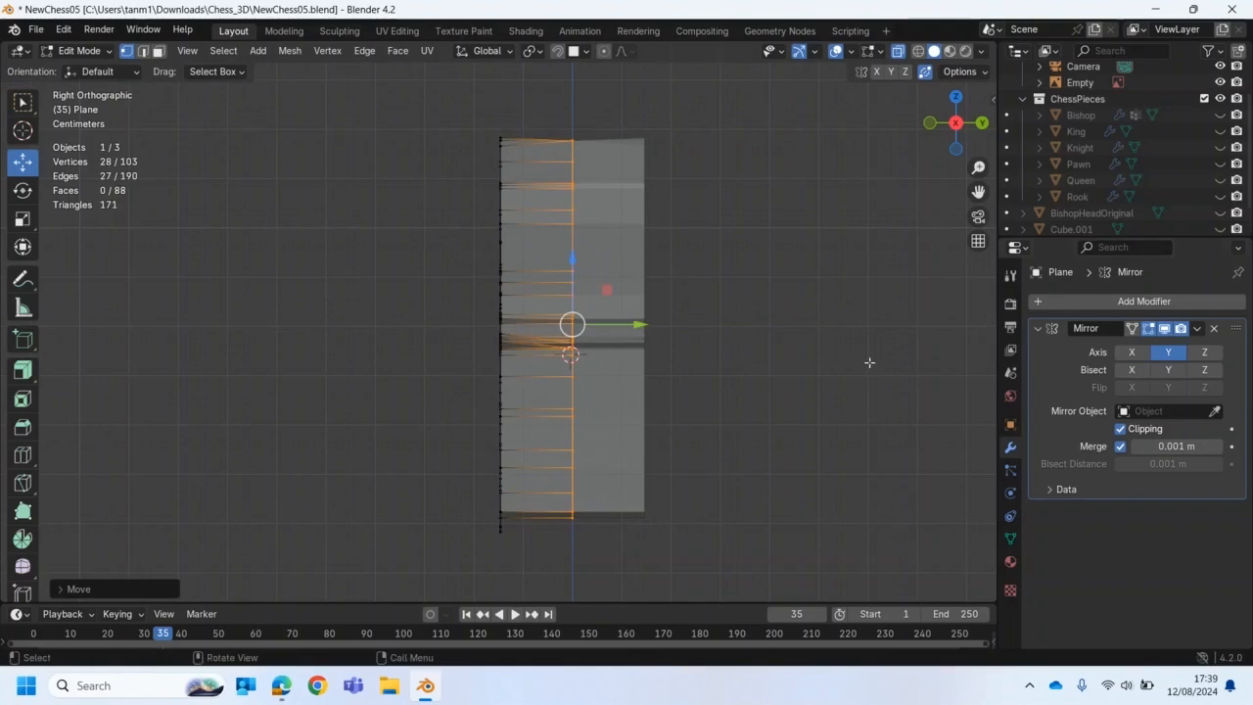
key("ctrl+z")
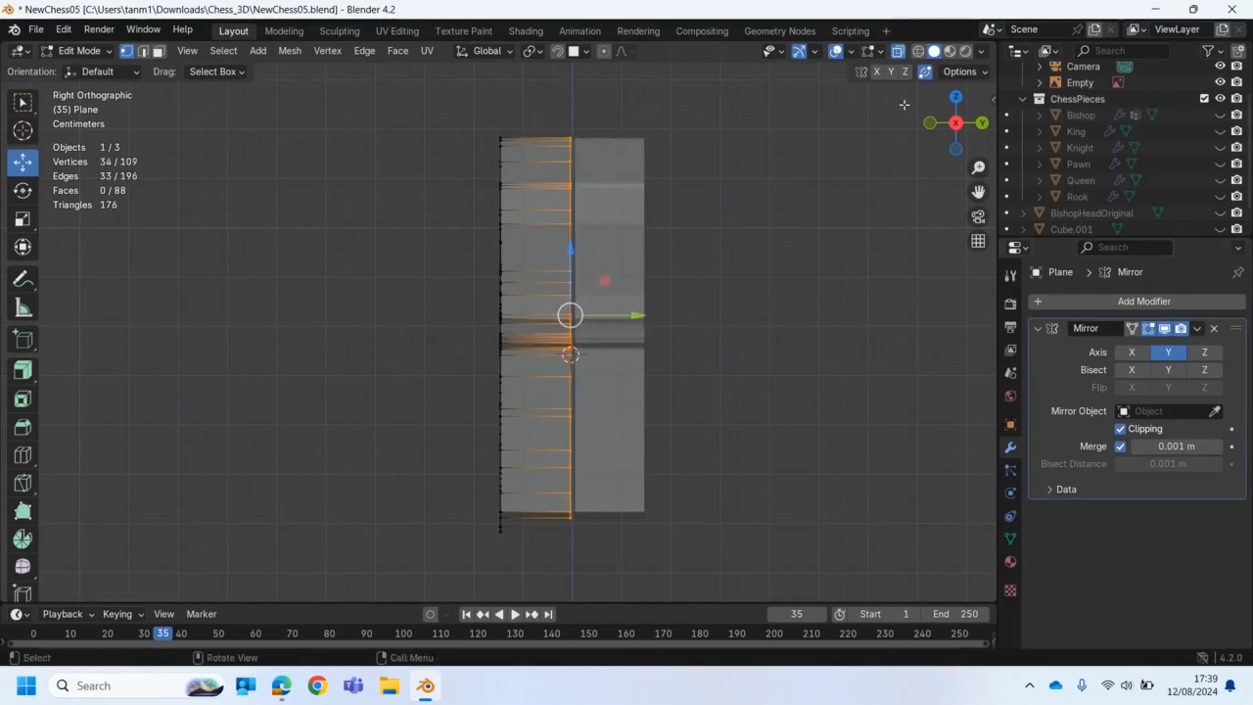
left_click(925, 73)
left_click_drag(636, 314, 685, 315)
middle_click_drag(685, 315, 750, 364)
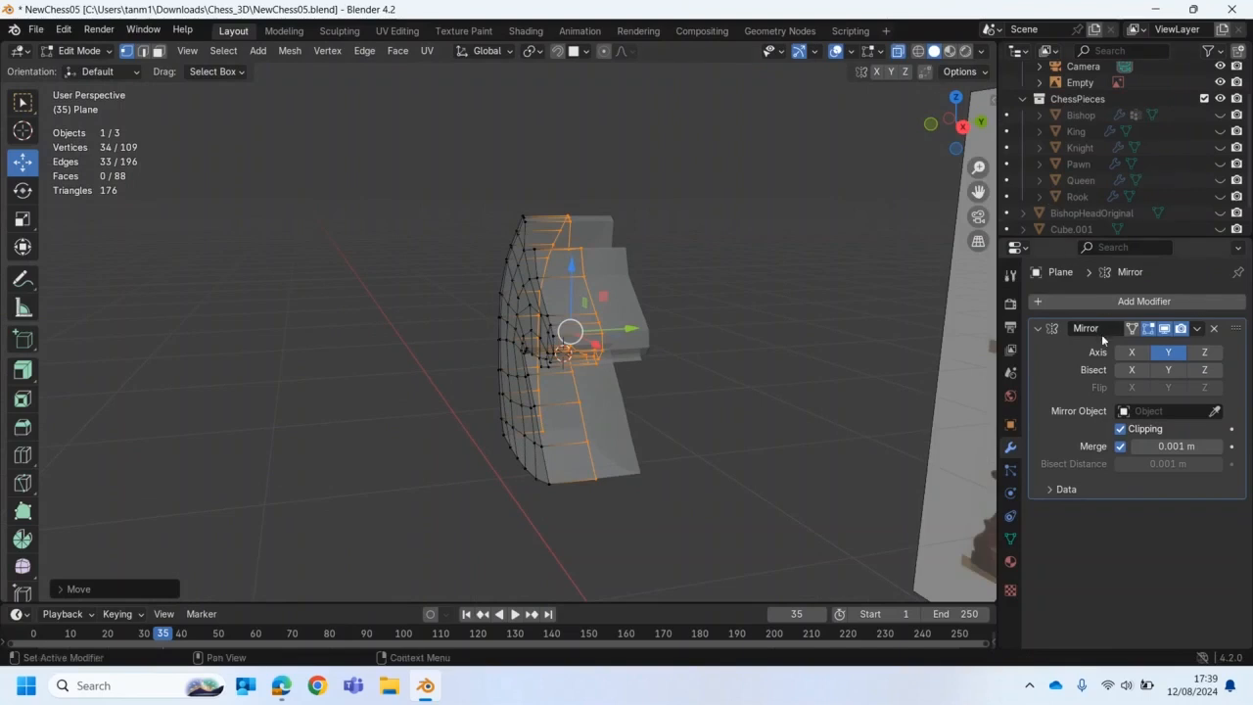
left_click(690, 391)
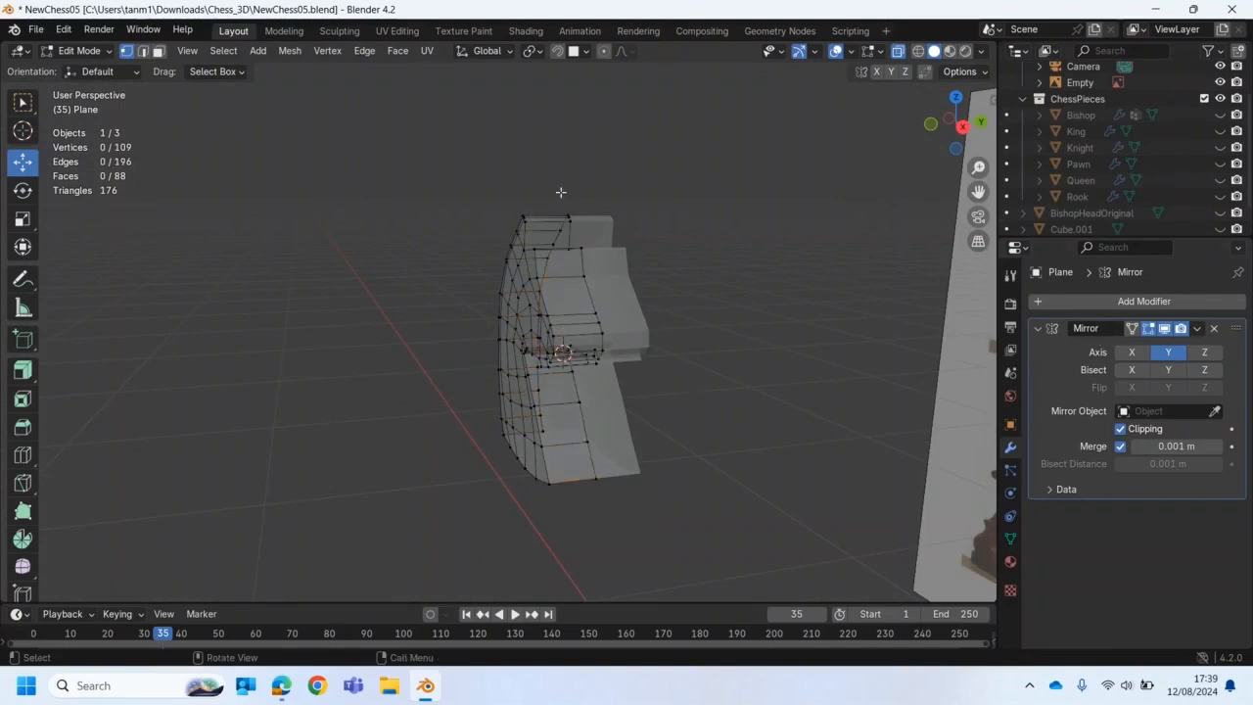
left_click(895, 52)
middle_click_drag(715, 204, 728, 257)
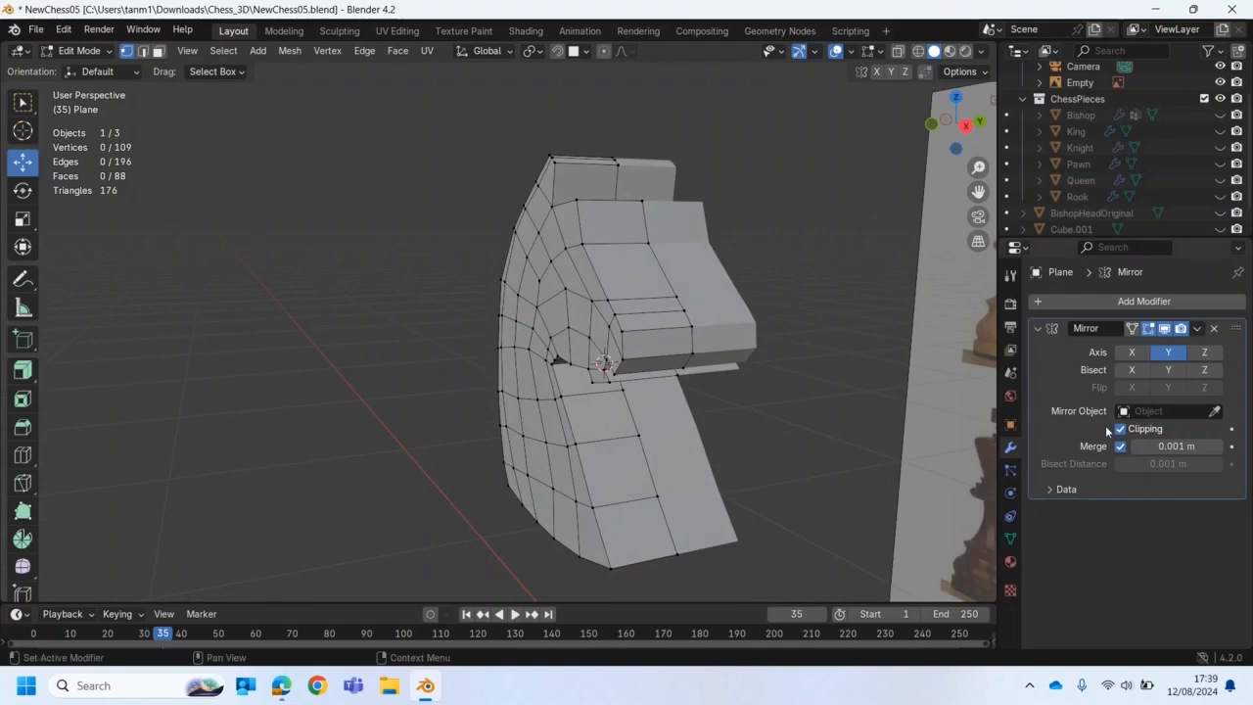
middle_click_drag(954, 409, 797, 414)
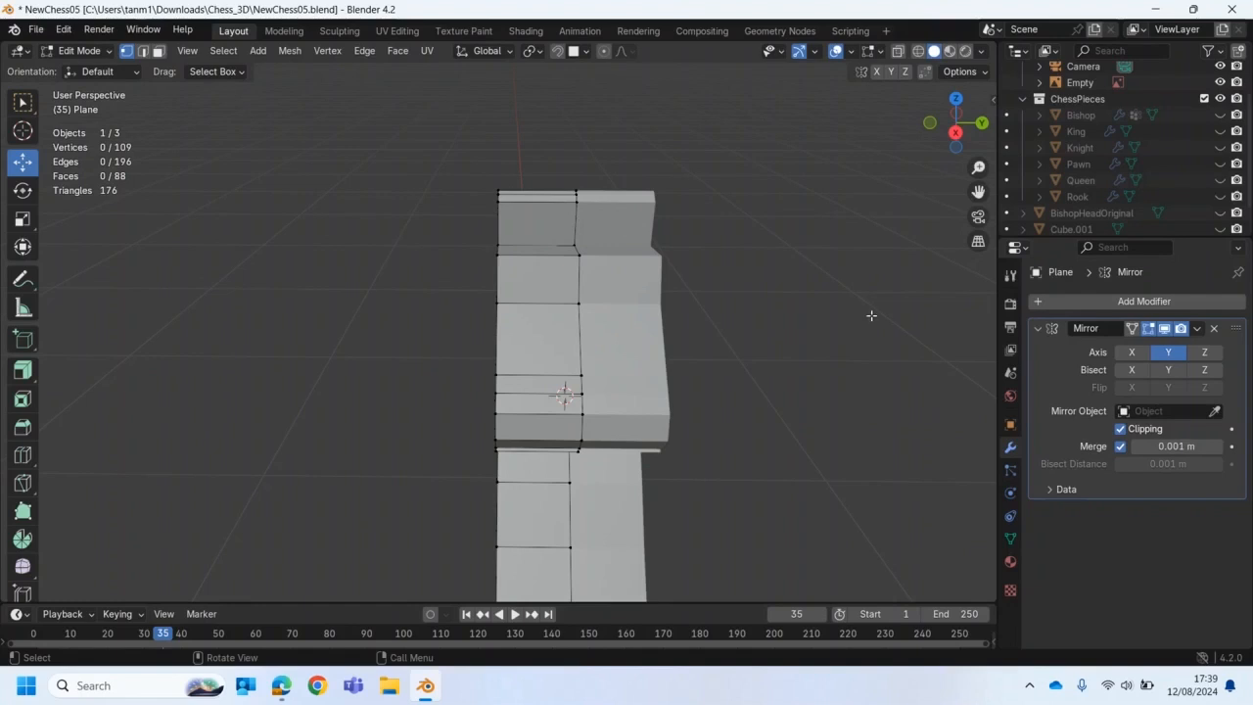
Step: Select the five centre vertices at the ears and move them along negative Y to open a gap between the ears
middle_click_drag(597, 330, 577, 314)
left_click_drag(577, 314, 619, 372)
middle_click_drag(619, 372, 623, 303)
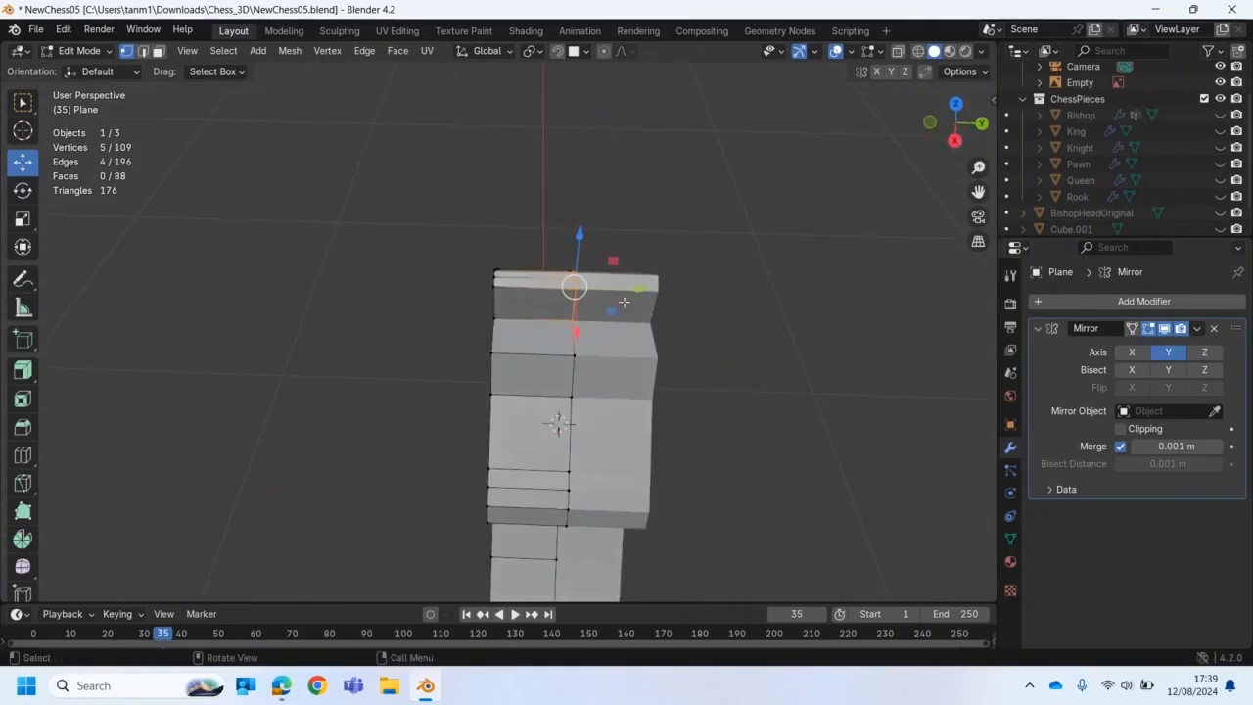
key("g")
key("y")
left_click(602, 286)
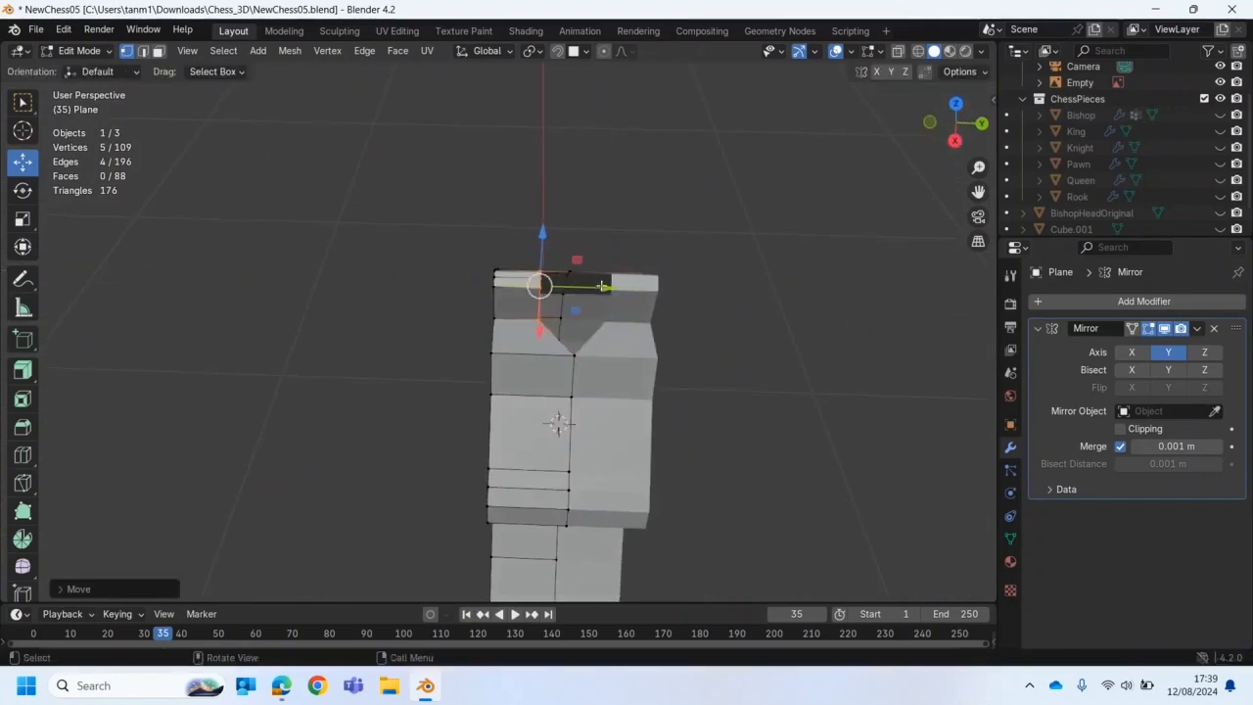
middle_click_drag(574, 354, 594, 319)
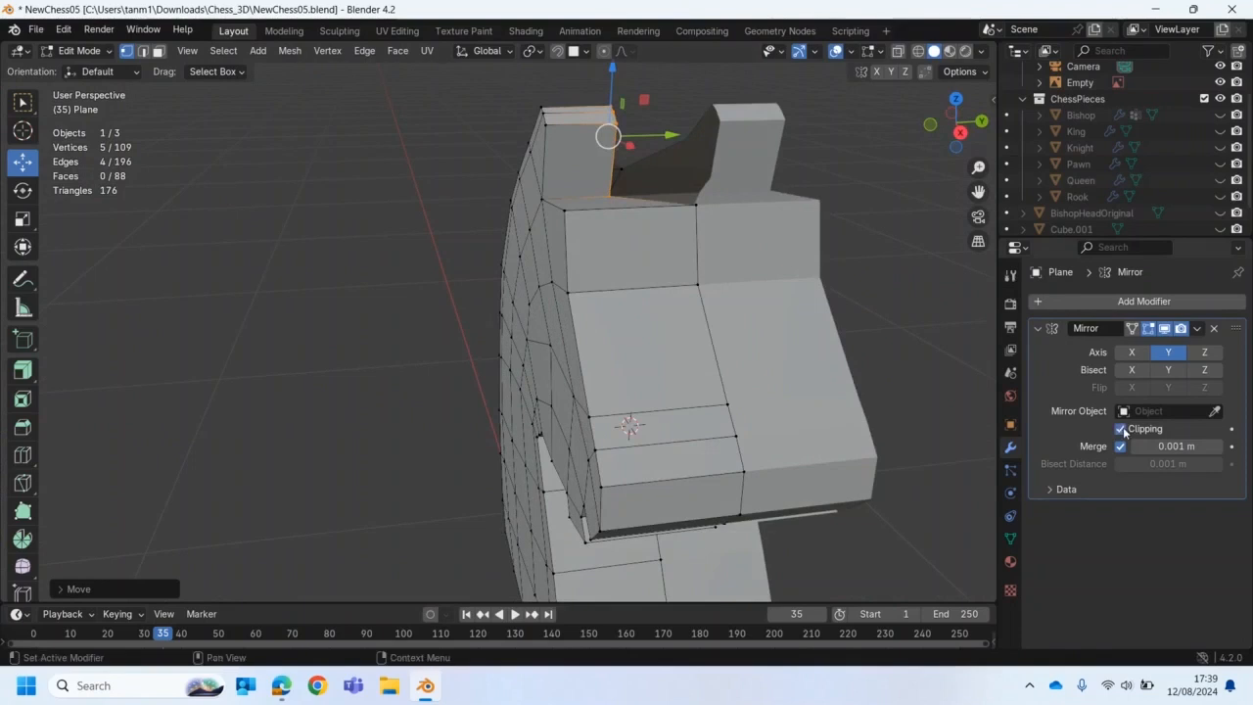
left_click(142, 132)
Step: Select the single vertex at the ear's base, enable proportional editing and change its falloff type
middle_click_drag(327, 229, 208, 309)
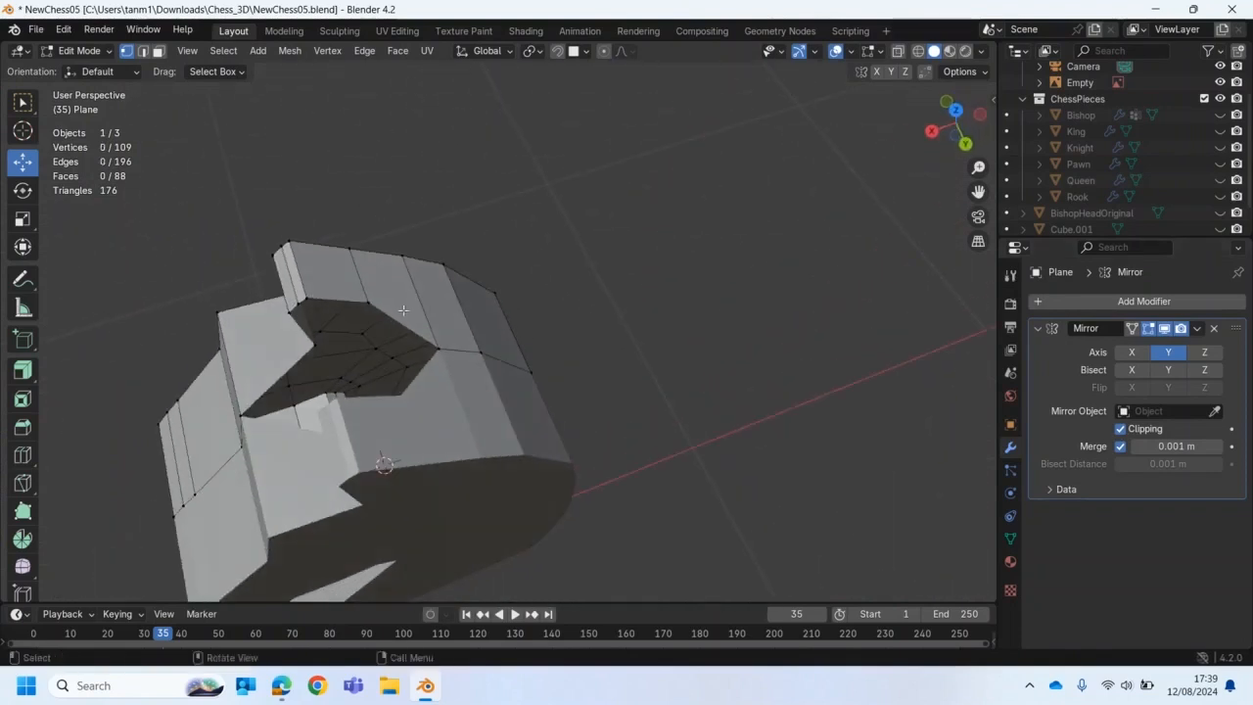
middle_click_drag(391, 309, 555, 290)
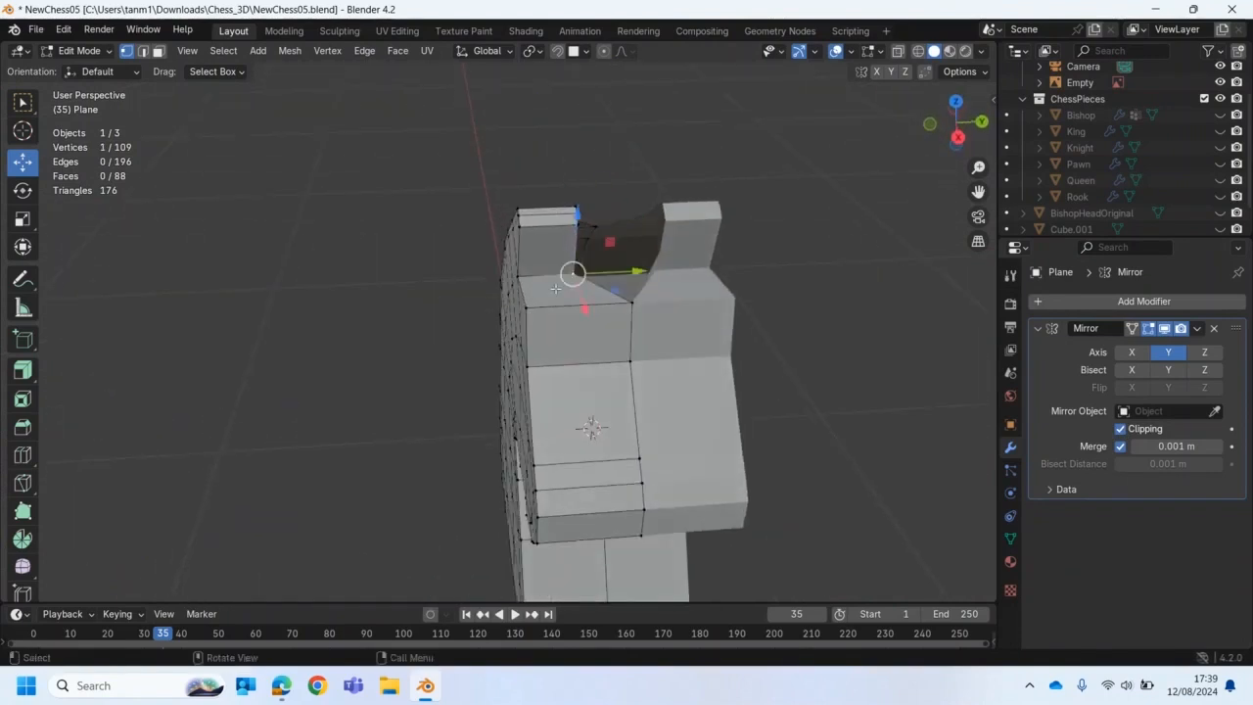
middle_click_drag(513, 380, 533, 311)
mouse_move(550, 355)
middle_mouse_down()
mouse_move(584, 354)
mouse_move(578, 333)
mouse_move(694, 325)
mouse_move(495, 352)
mouse_move(548, 347)
mouse_move(466, 339)
mouse_move(537, 338)
middle_mouse_up()
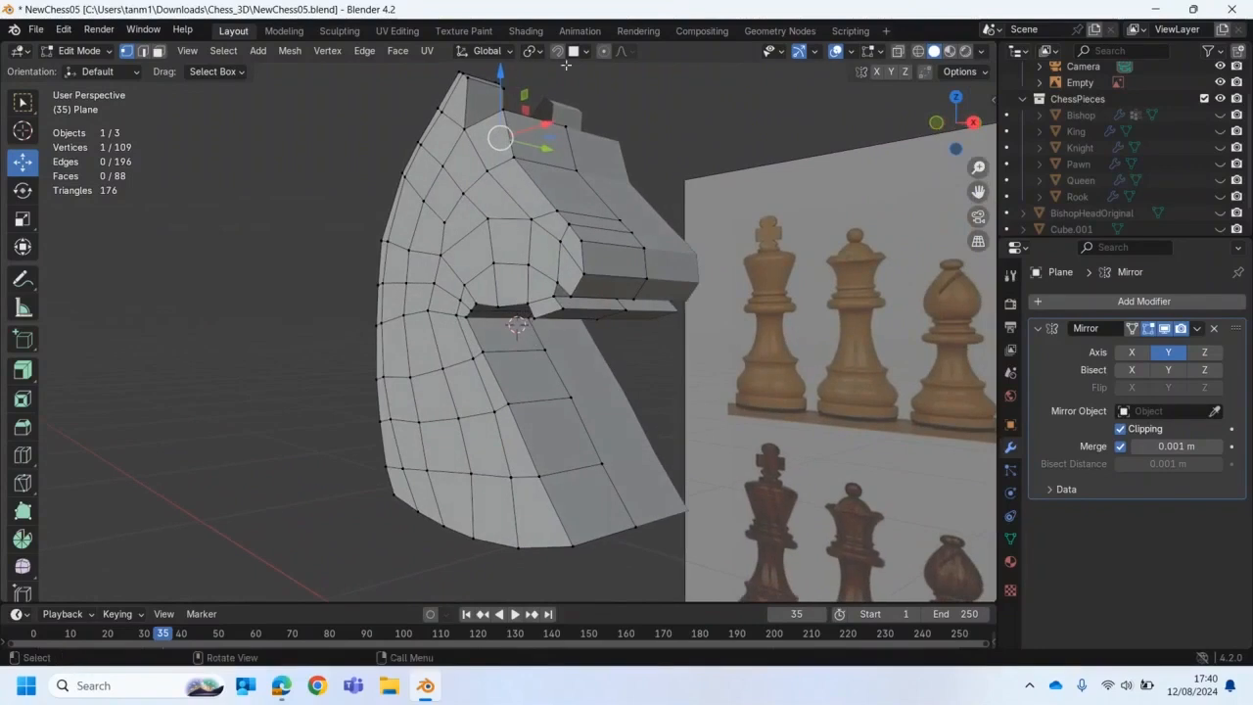
middle_click_drag(622, 183, 570, 191)
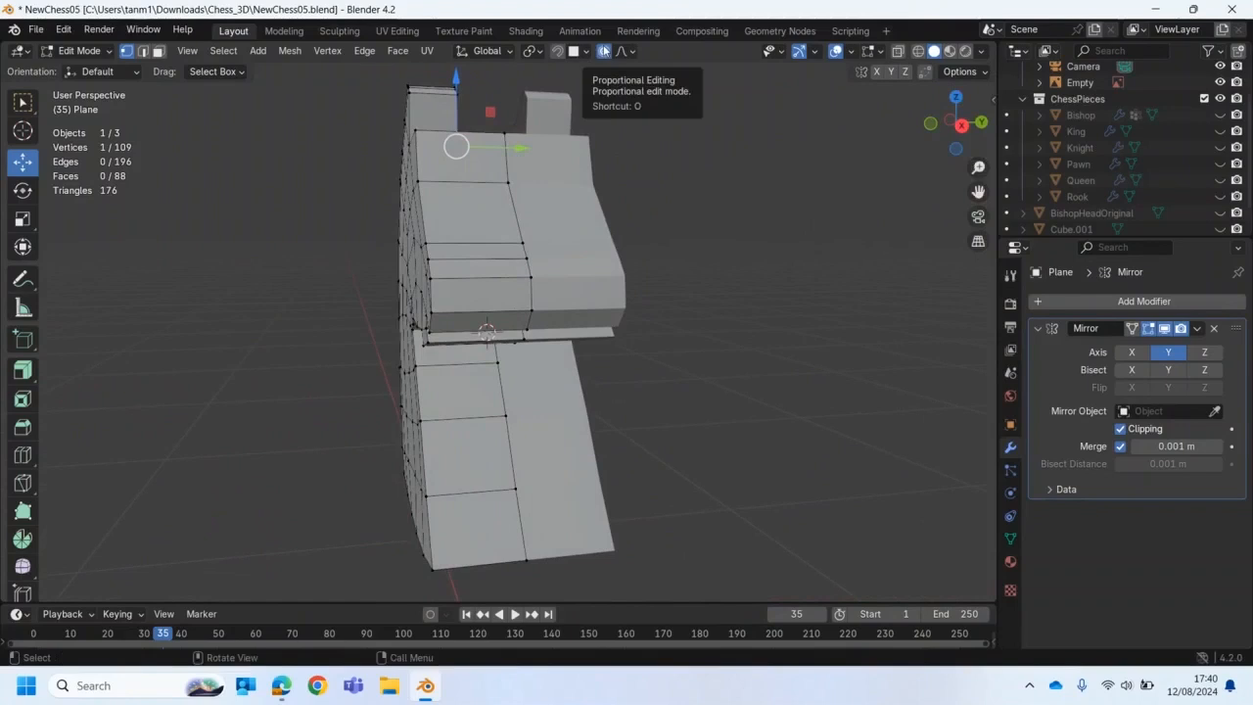
middle_click_drag(533, 133, 615, 104)
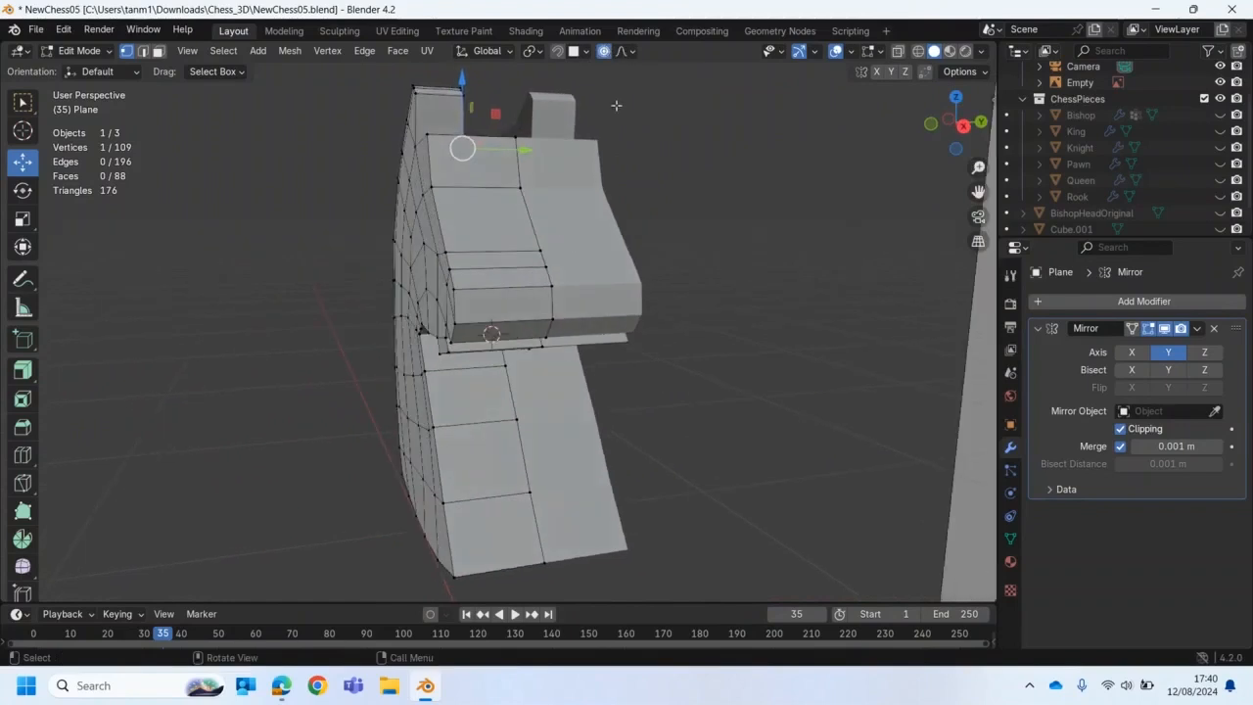
left_click(631, 51)
left_click(592, 140)
Step: Move the brow vertex at the ear's base inward along Y towards the mirror plane
middle_click_drag(558, 245, 326, 231)
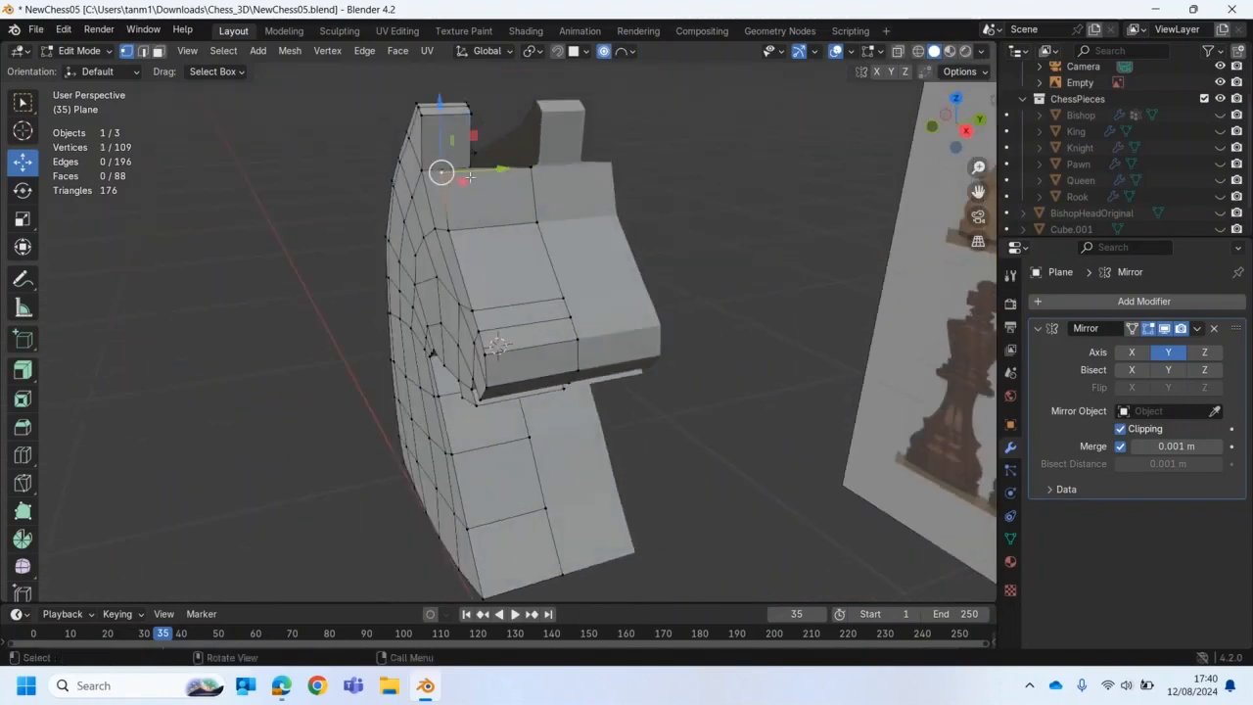
left_click_drag(503, 170, 531, 174)
scroll(522, 168, "down", 3)
scroll(524, 169, "up", 3)
scroll(531, 175, "down", 1)
Step: Narrow the muzzle by moving its outer side vertices one by one along Y towards the centre
left_click(472, 311)
left_click_drag(529, 301, 553, 297)
middle_click_drag(553, 297, 481, 308)
left_click(443, 328)
left_click_drag(509, 325, 543, 325)
left_click(437, 355)
scroll(506, 352, "down", 5)
scroll(507, 352, "up", 10)
left_click(472, 329)
mouse_move(518, 328)
middle_mouse_down()
mouse_move(579, 315)
mouse_move(499, 318)
middle_mouse_up()
left_click_drag(498, 314, 503, 314)
middle_click_drag(460, 321, 542, 119)
left_click_drag(531, 335, 538, 334)
mouse_move(538, 335)
middle_mouse_down()
mouse_move(646, 326)
mouse_move(504, 263)
mouse_move(532, 311)
middle_mouse_up()
left_click_drag(540, 280, 553, 278)
Step: Taper the rest of the face by moving further side vertices one by one inward along Y
left_click(492, 246)
left_click_drag(551, 246, 556, 277)
left_click(495, 277)
middle_click_drag(533, 274, 508, 294)
left_click(395, 252)
left_click(392, 232)
left_click_drag(449, 251, 459, 232)
left_click(390, 154)
left_click_drag(450, 154, 464, 155)
middle_click_drag(401, 156, 528, 294)
left_click_drag(568, 332, 574, 331)
middle_click_drag(575, 330, 533, 244)
left_click(457, 229)
left_click_drag(515, 233, 521, 234)
left_click(452, 189)
left_click_drag(510, 192, 517, 194)
left_click(534, 269)
Step: Toggle proportional editing and adjust the remaining outer vertices on the side of the head
middle_click_drag(534, 269, 396, 265)
left_click(603, 51)
left_click_drag(461, 264, 474, 263)
left_click(402, 313)
left_click_drag(462, 312, 491, 350)
left_click(403, 354)
middle_click_drag(492, 349, 134, 415)
Step: Knife-cut the brow's top face from the ear's inner corner to the front edge and delete the inner triangular face
left_click(158, 51)
middle_click_drag(261, 190, 315, 180)
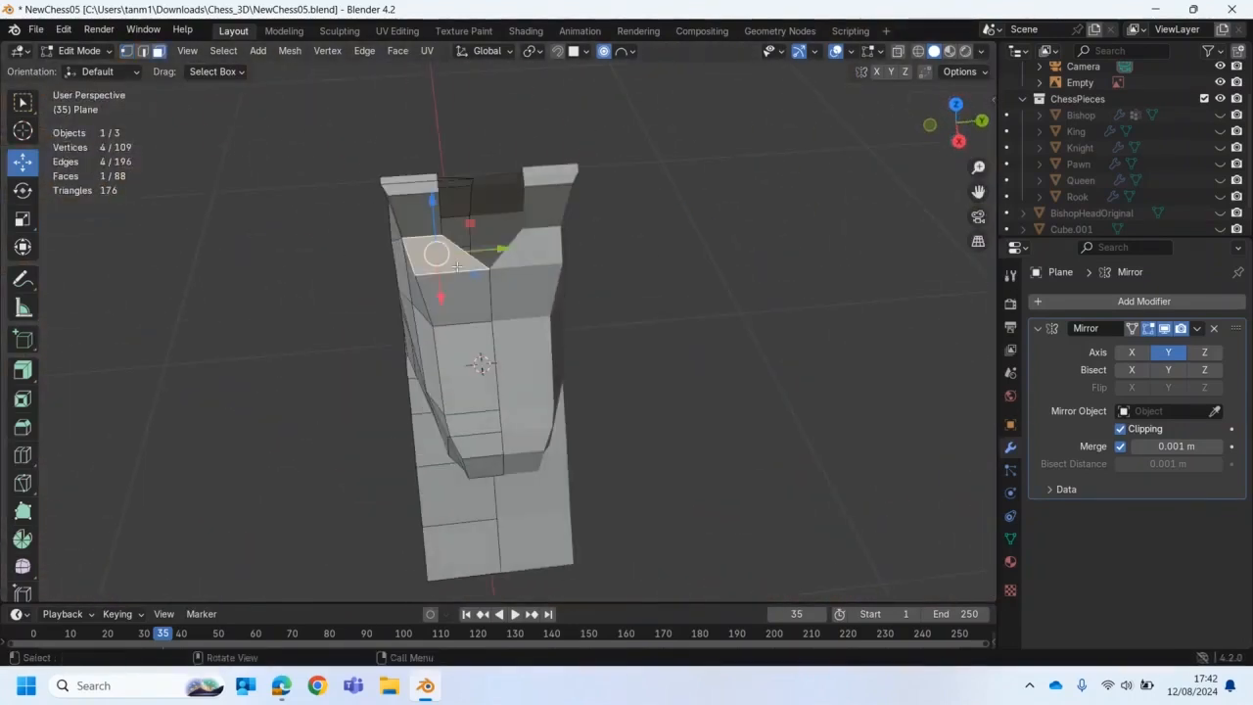
middle_click_drag(455, 258, 402, 197)
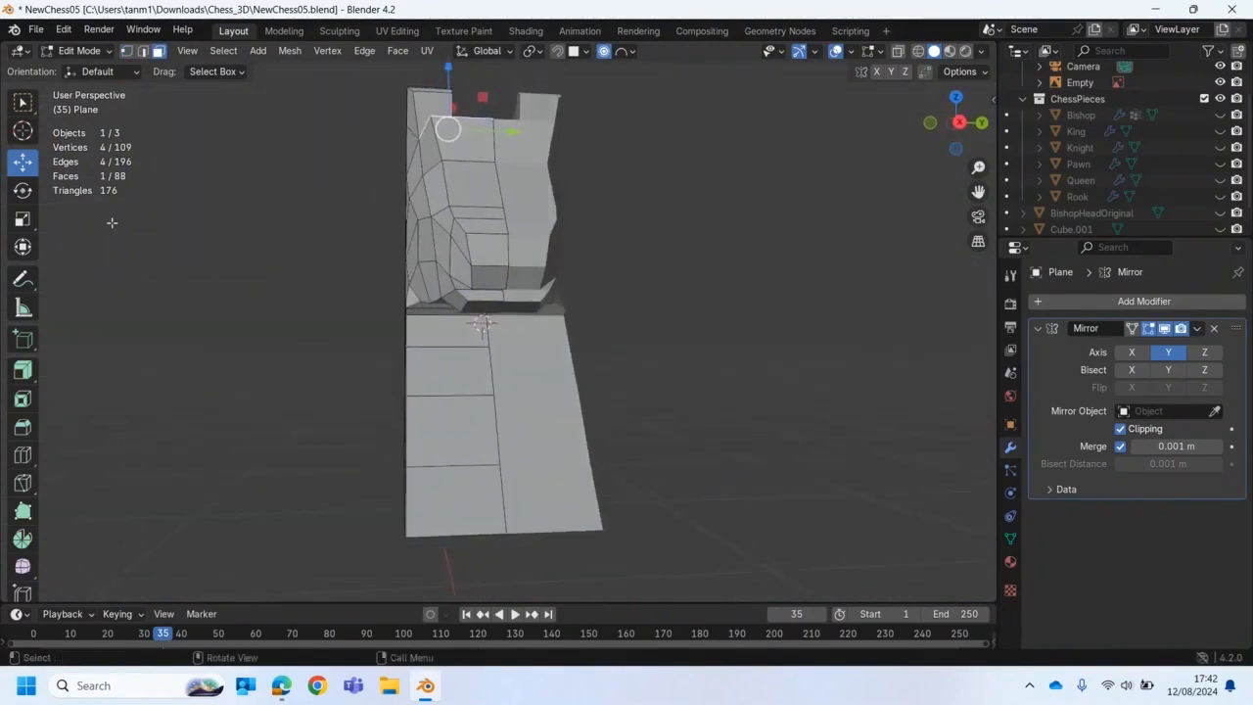
left_click(24, 457)
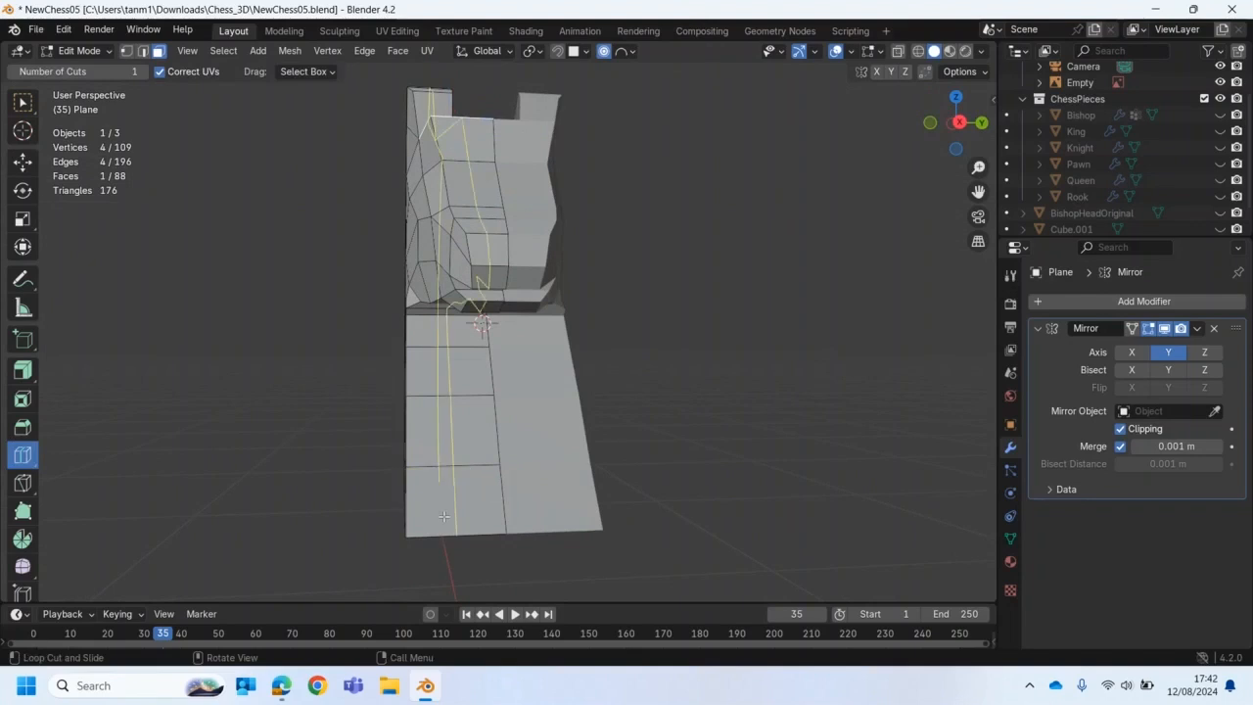
middle_click_drag(445, 515, 333, 323)
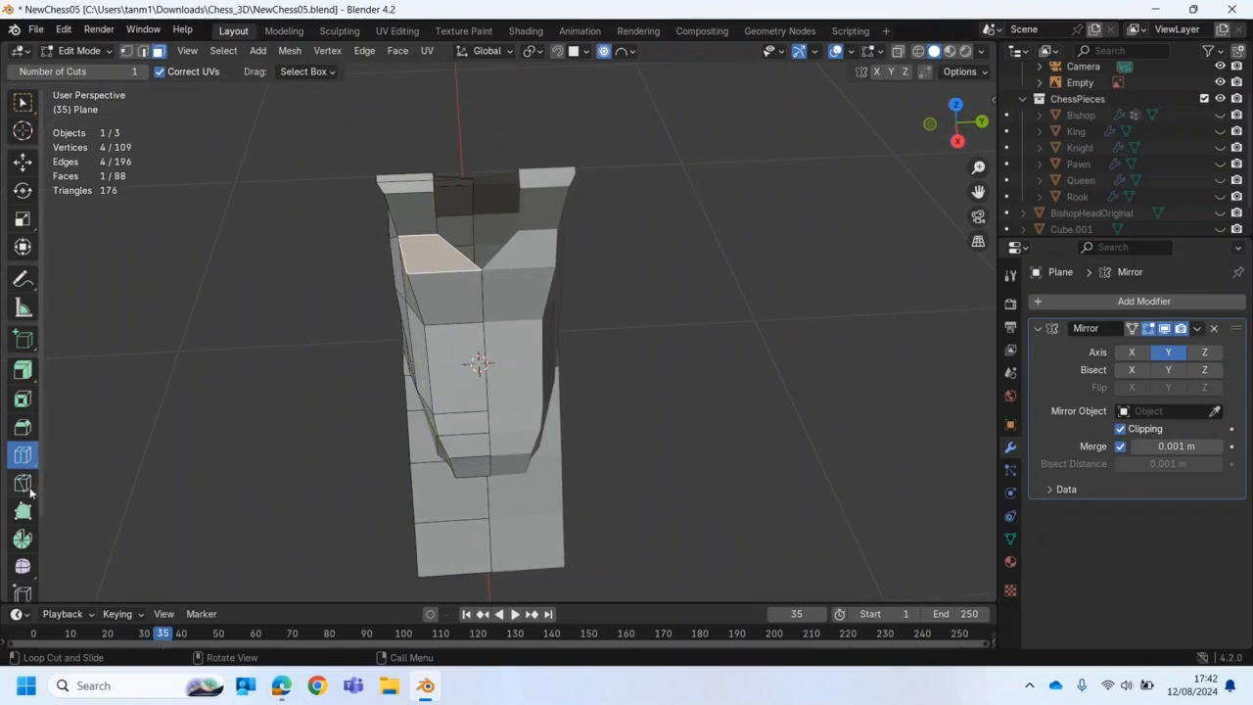
middle_click_drag(52, 481, 297, 476)
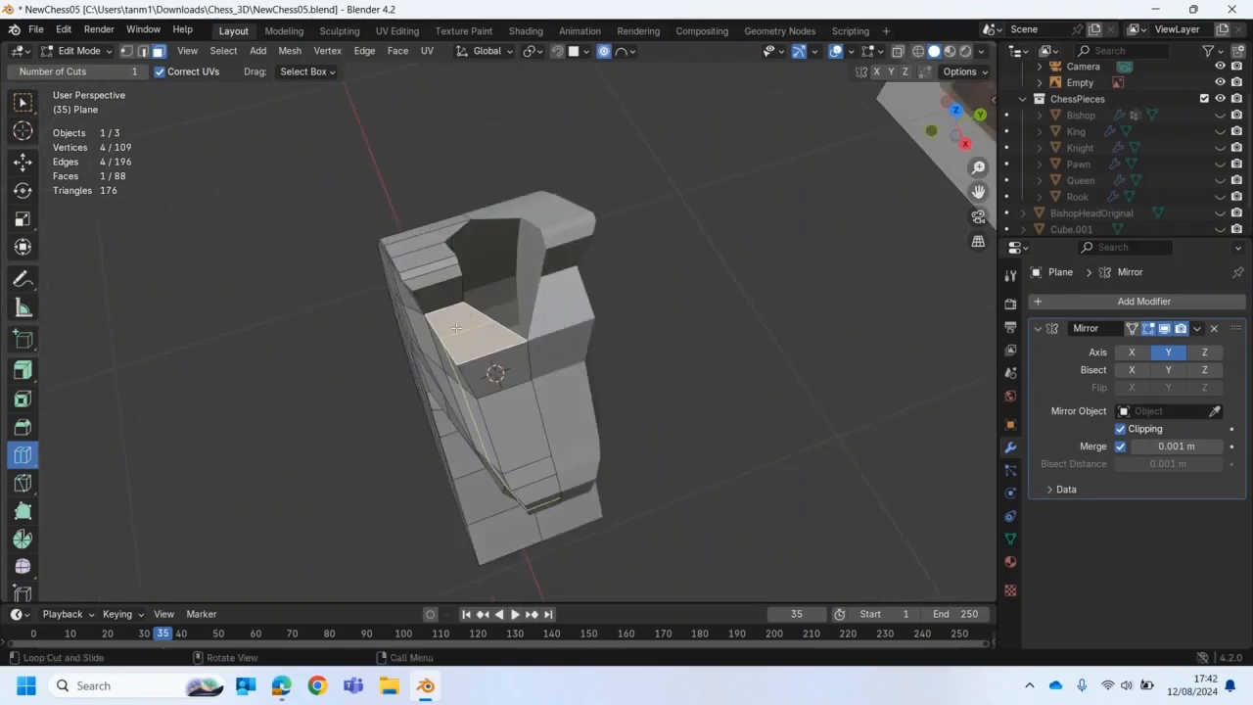
left_click(15, 481)
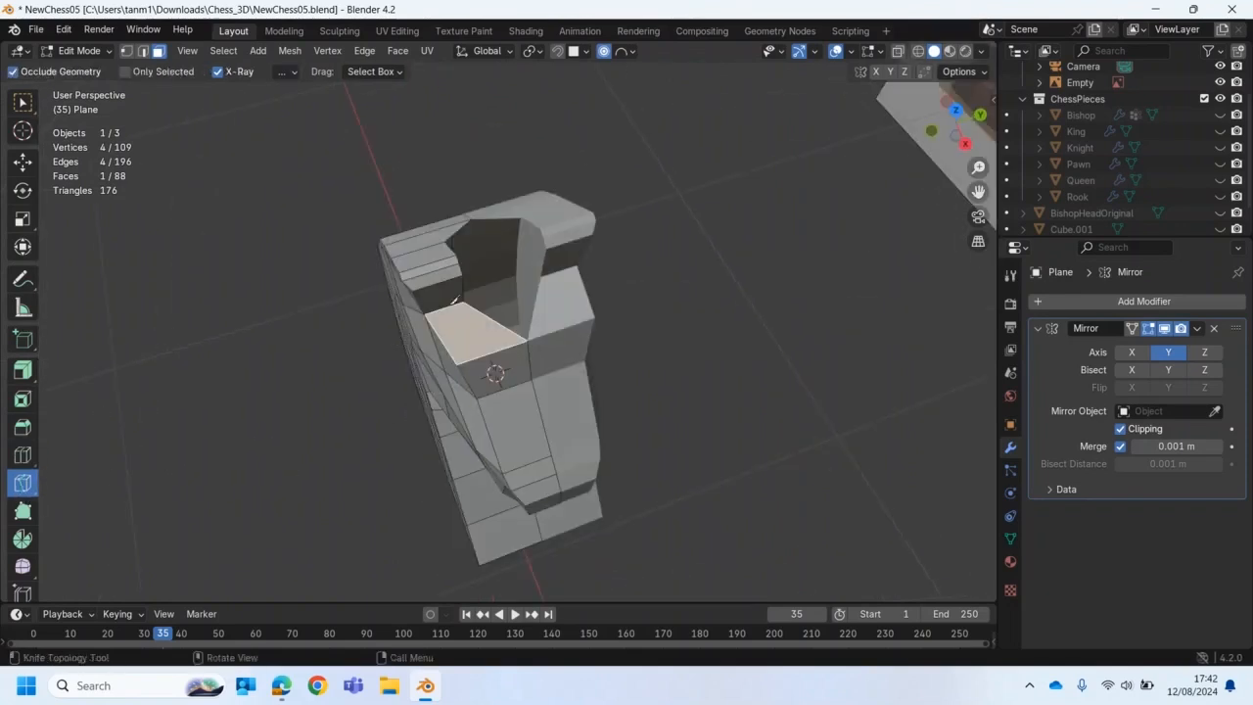
scroll(464, 312, "up", 2)
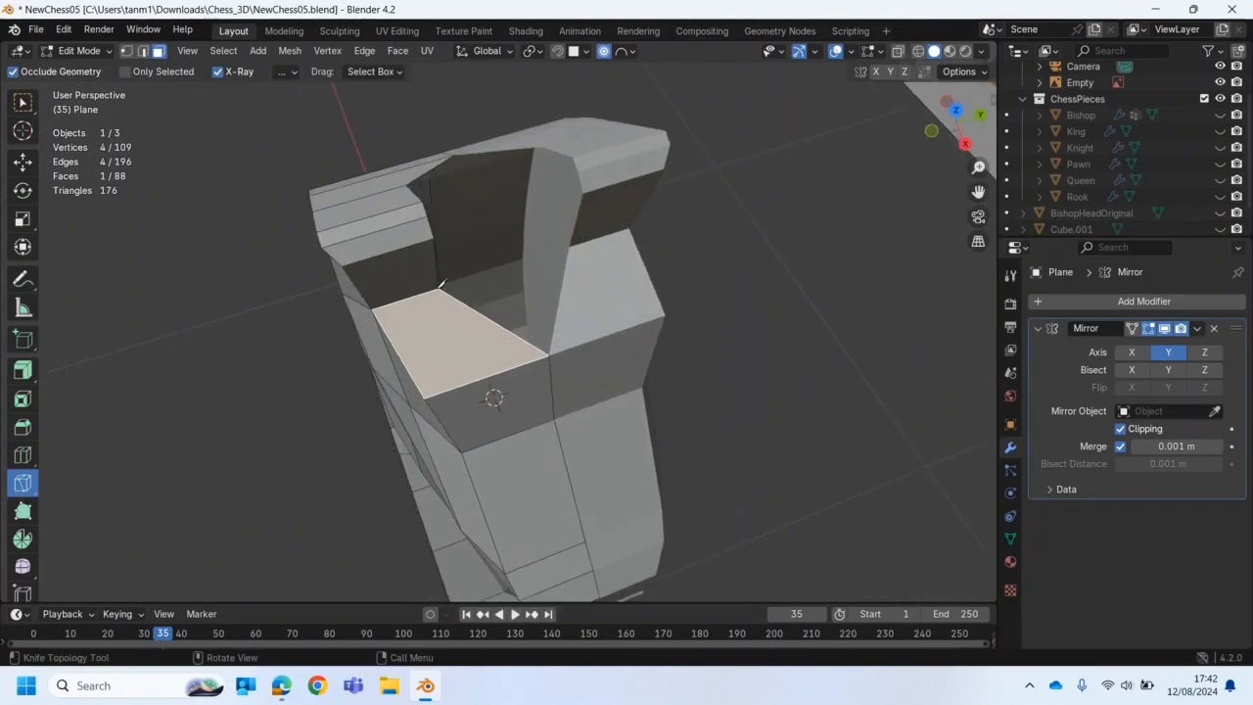
left_click(438, 290)
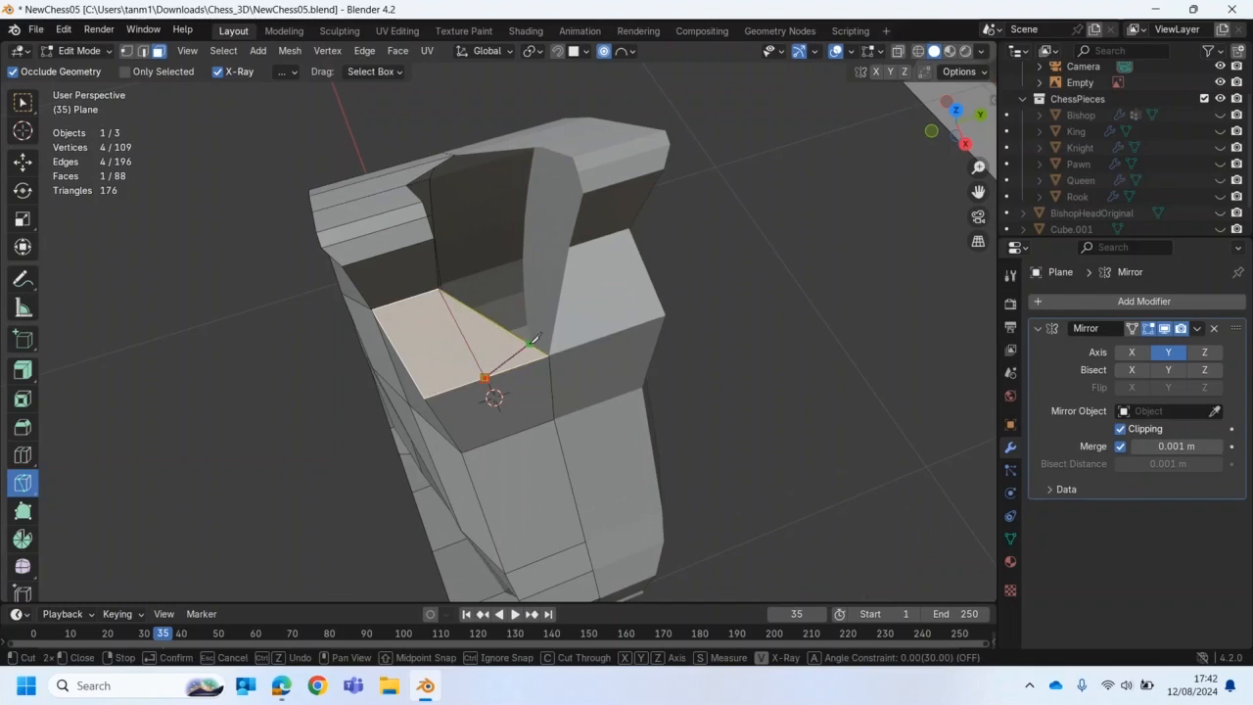
left_click(357, 233)
key("Return")
key("x")
left_click(469, 329)
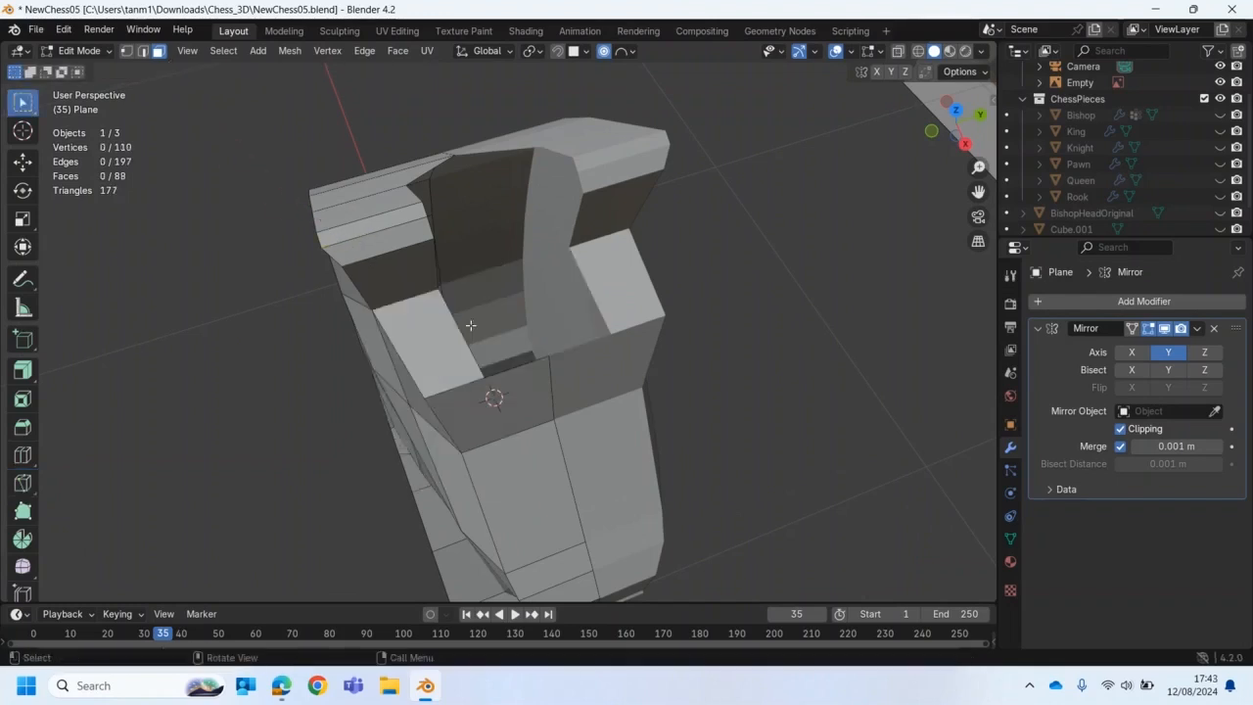
Step: Knife-cut the face behind the ear from the ear's inner corner to the edge below and delete the inner triangle
middle_click_drag(469, 329, 386, 189)
middle_click_drag(410, 304, 690, 321)
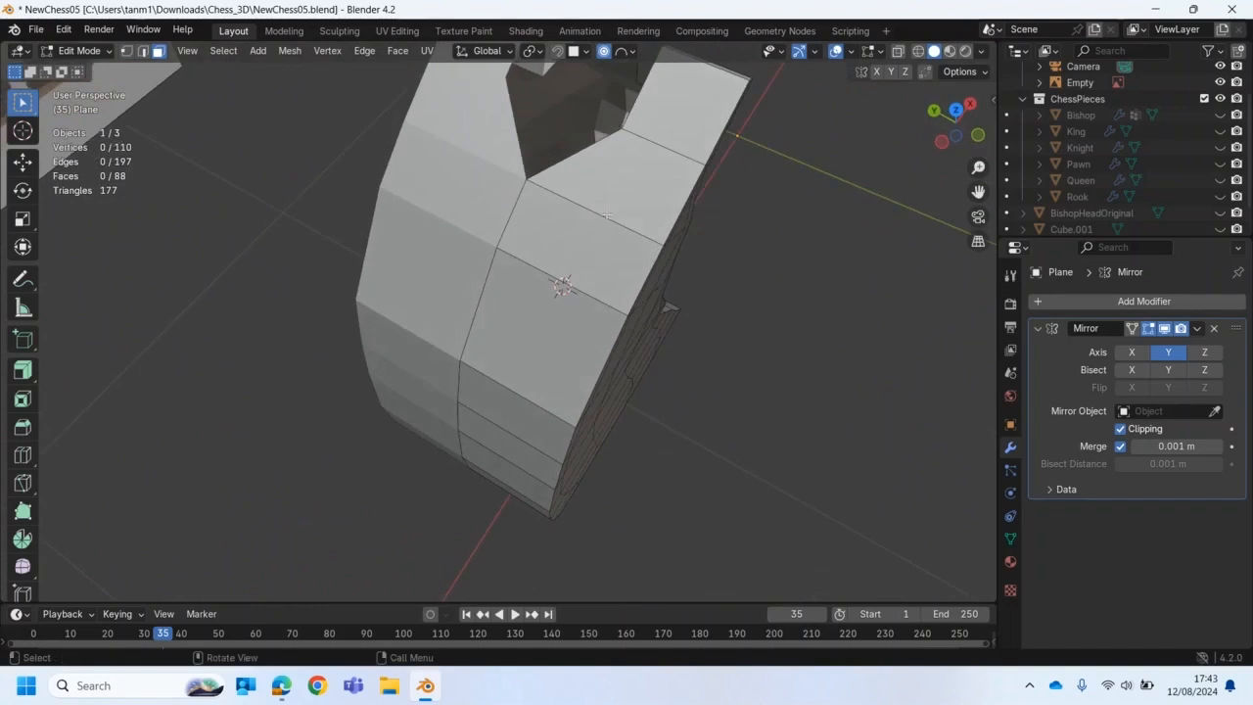
left_click(23, 482)
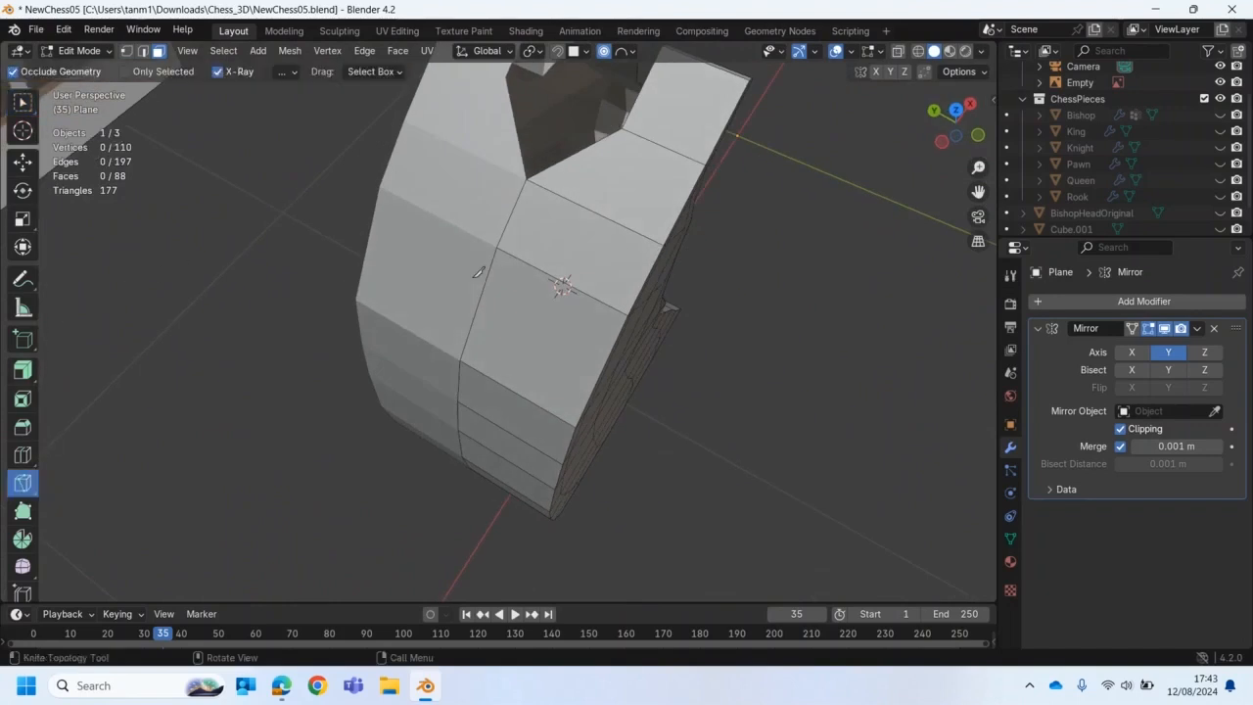
left_click(623, 125)
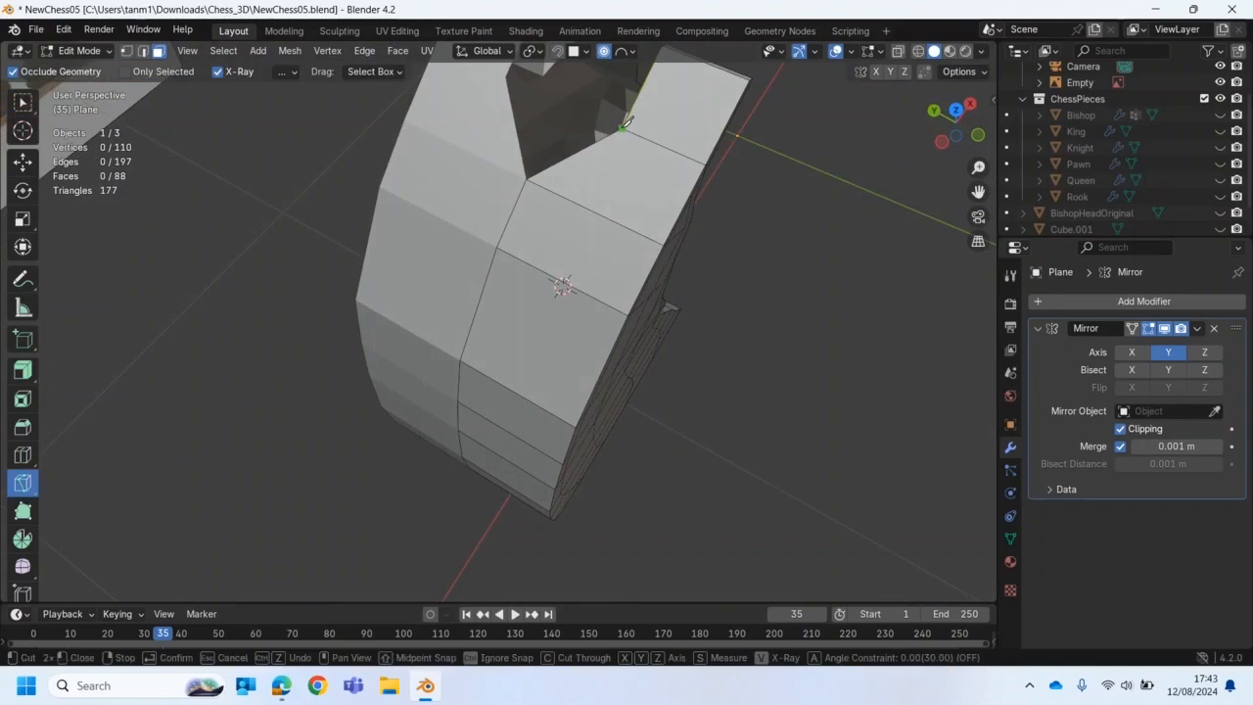
left_click(584, 193)
key("Return")
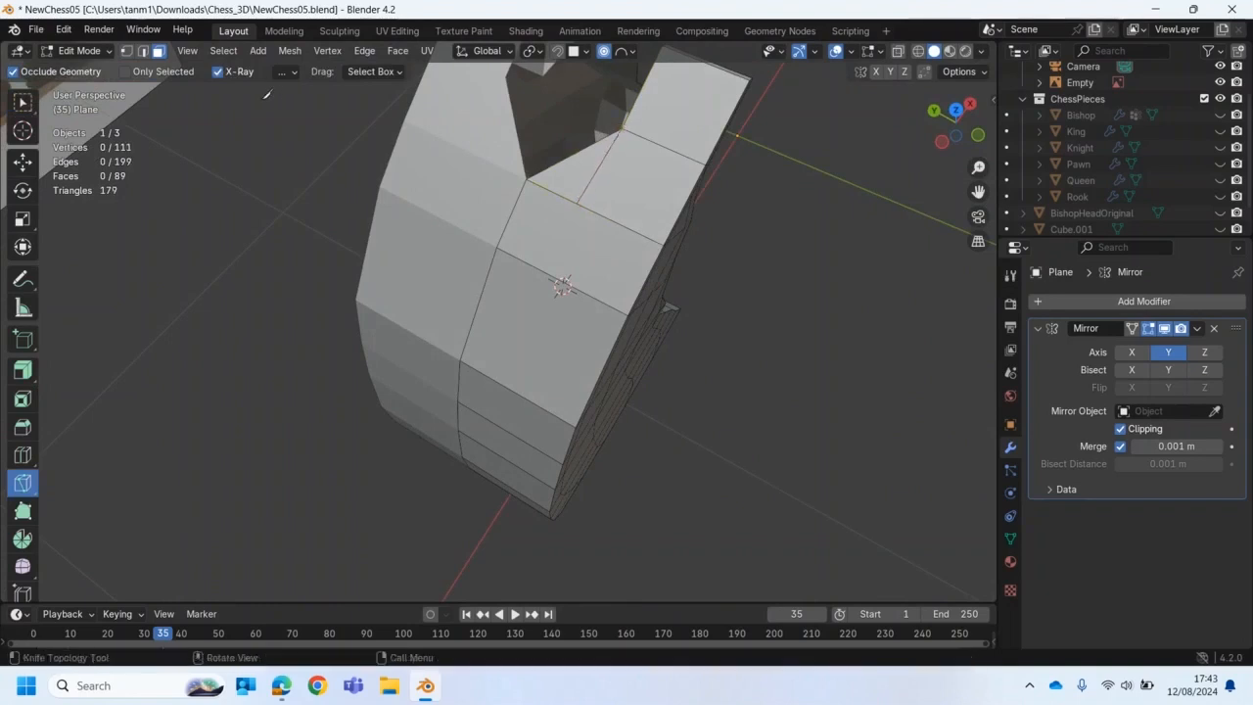
left_click(23, 101)
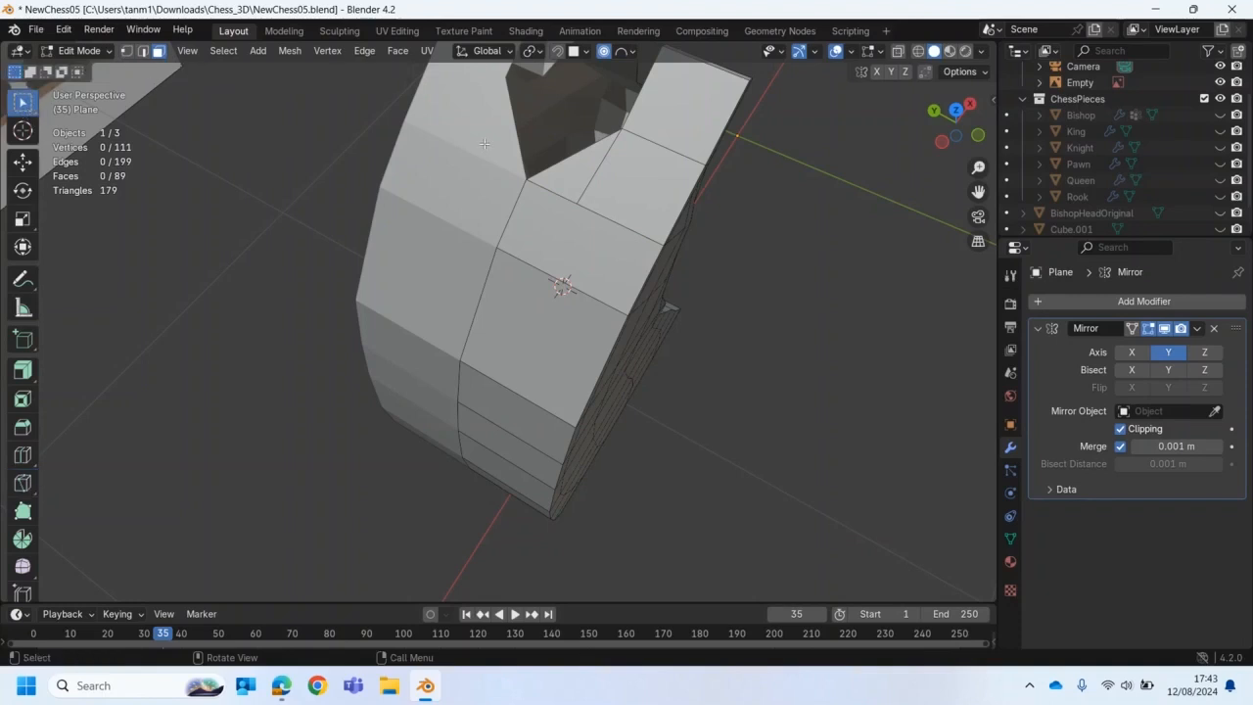
left_click(554, 170)
key("x")
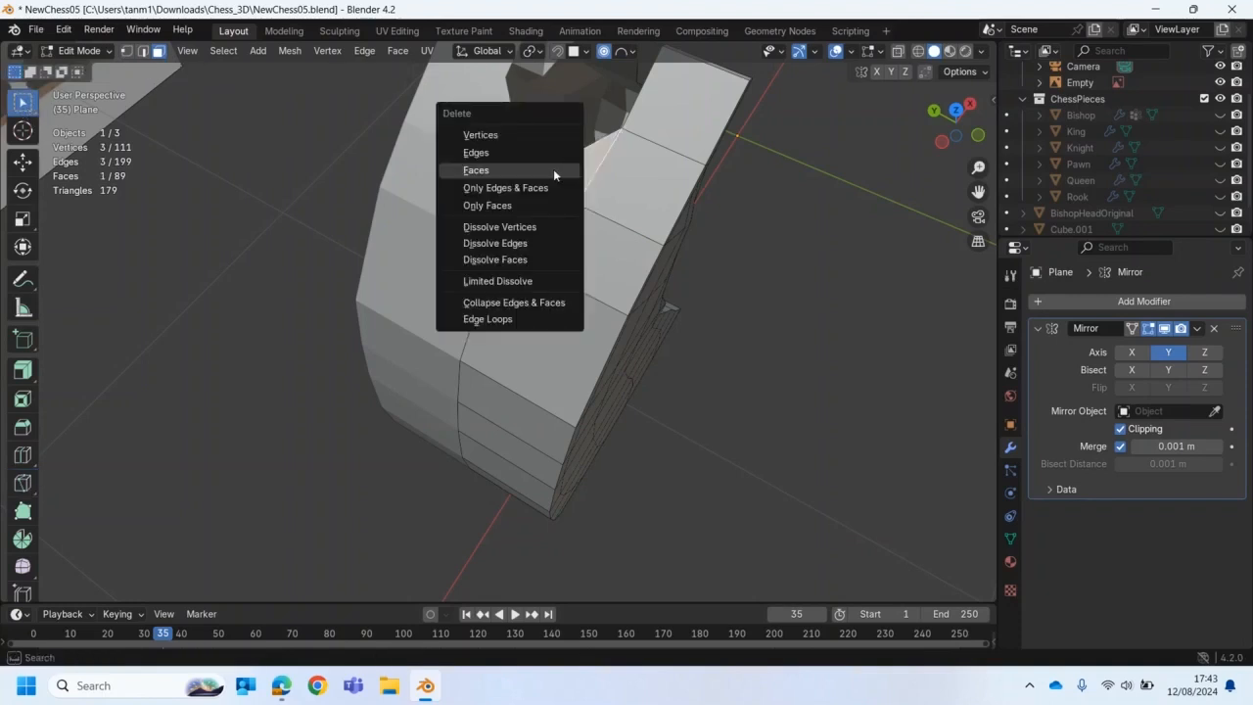
left_click(553, 168)
Step: Add a lengthwise loop cut down the front of the half face and neck, redoing it once to adjust its placement
middle_click_drag(604, 207, 357, 174)
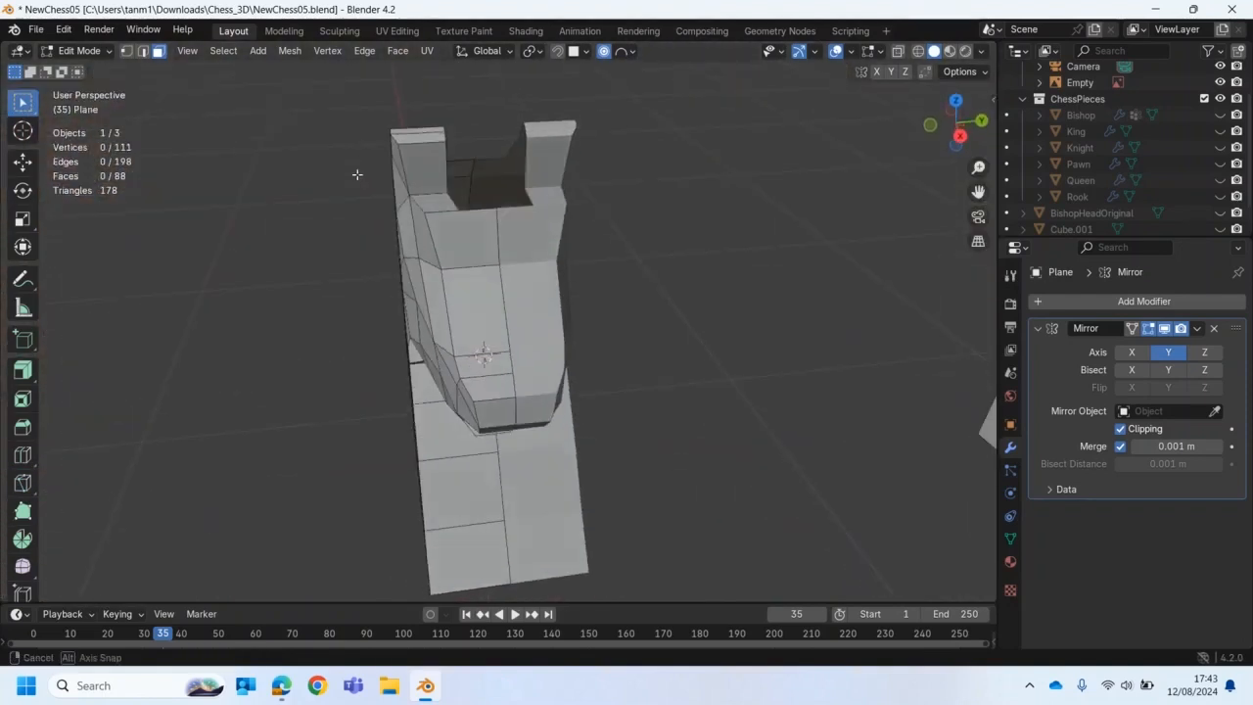
left_click(23, 454)
left_click(472, 242)
middle_click_drag(472, 243, 468, 299)
scroll(468, 300, "up", 1)
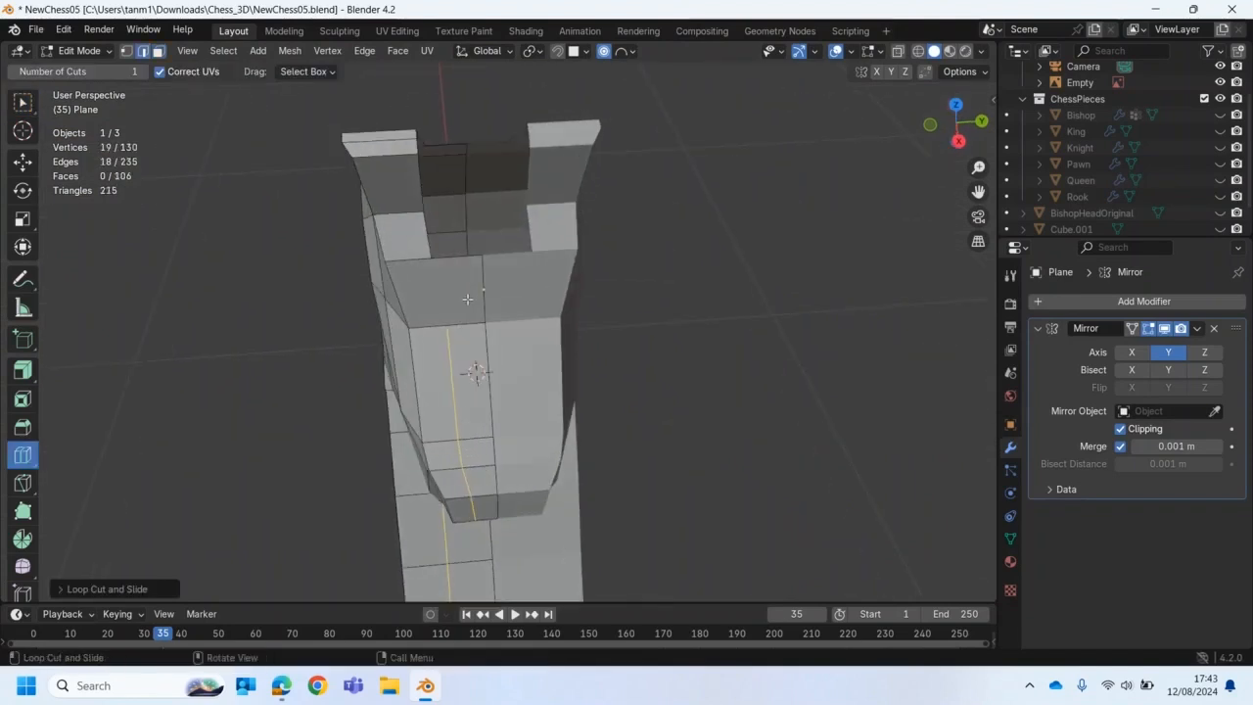
key("ctrl+z")
left_click_drag(443, 348, 452, 344)
middle_click_drag(245, 333, 273, 308)
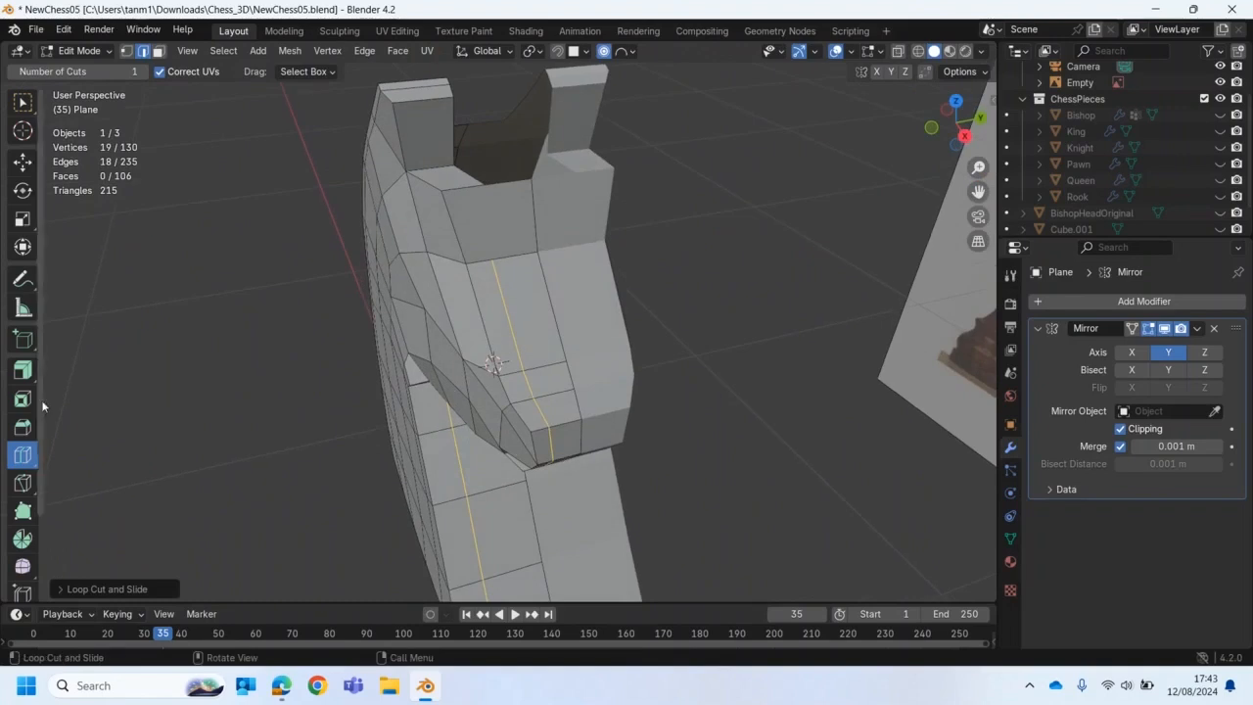
Step: Knife-cut from the upper end of the new face loop up to the brow's top edge
left_click(24, 483)
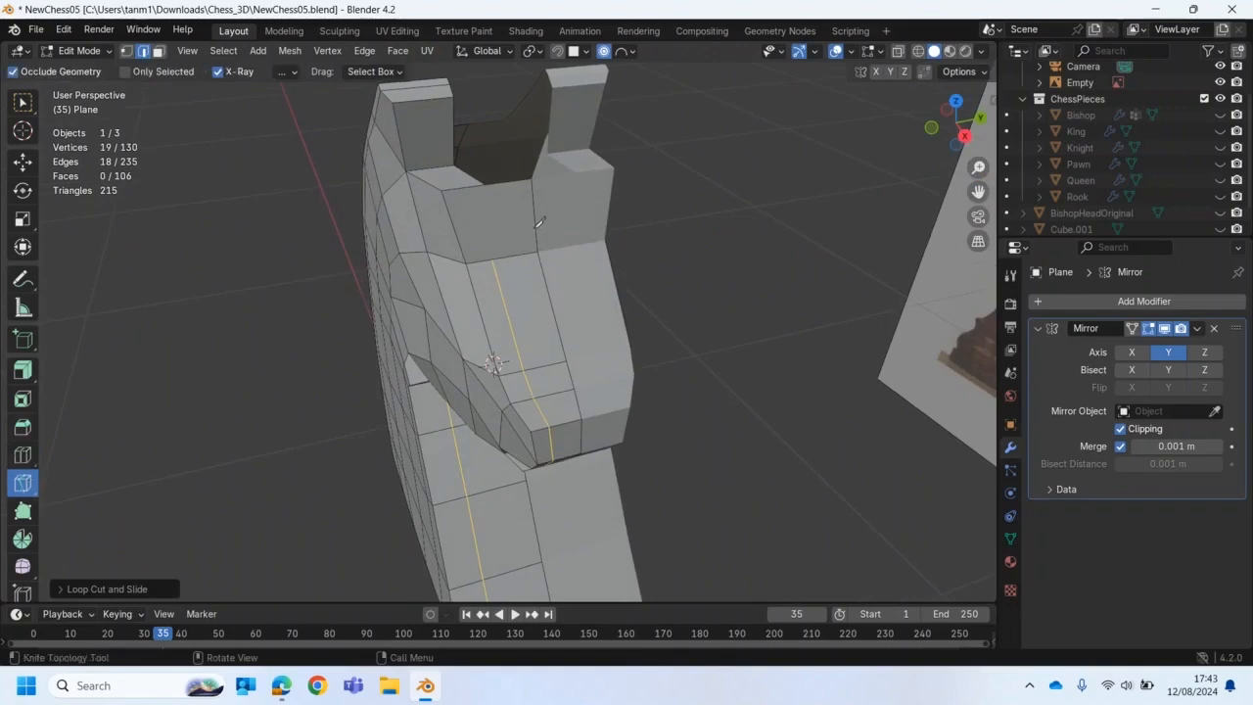
left_click(492, 258)
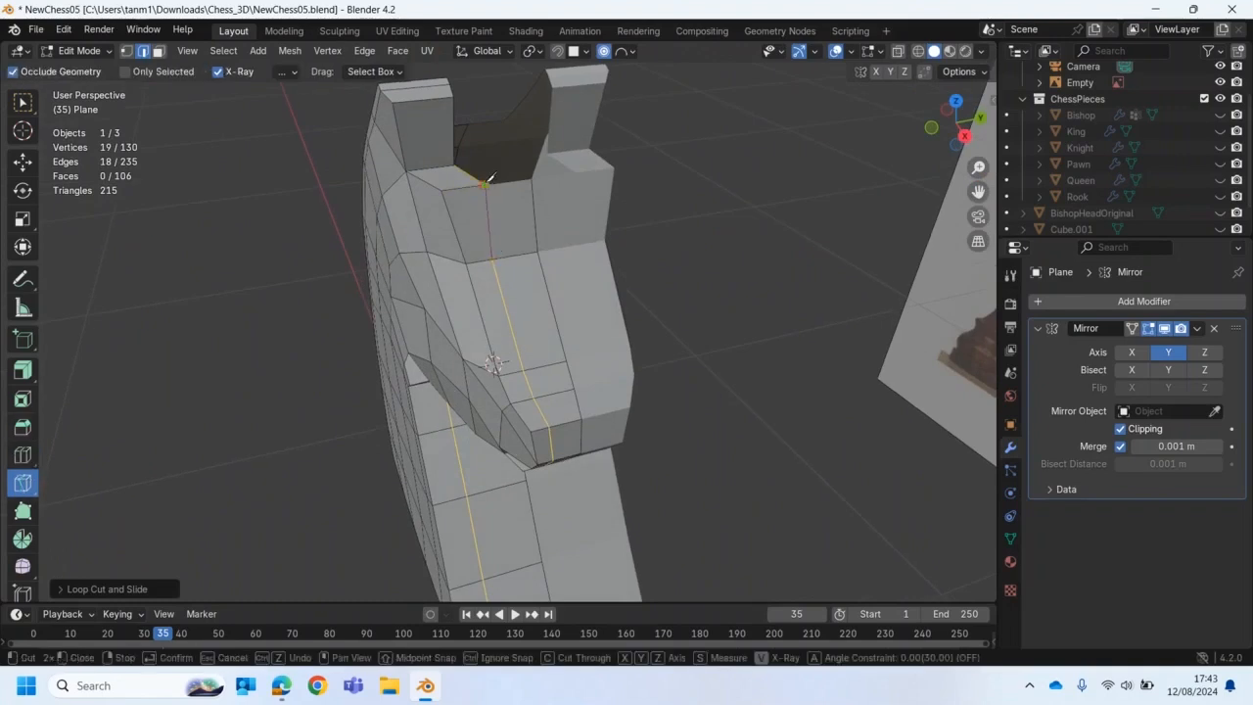
key("Return")
Step: Add a lengthwise loop cut down the back of the half neck and slide it slightly towards the mirror seam
middle_click_drag(419, 214, 711, 219)
scroll(711, 219, "up", 1)
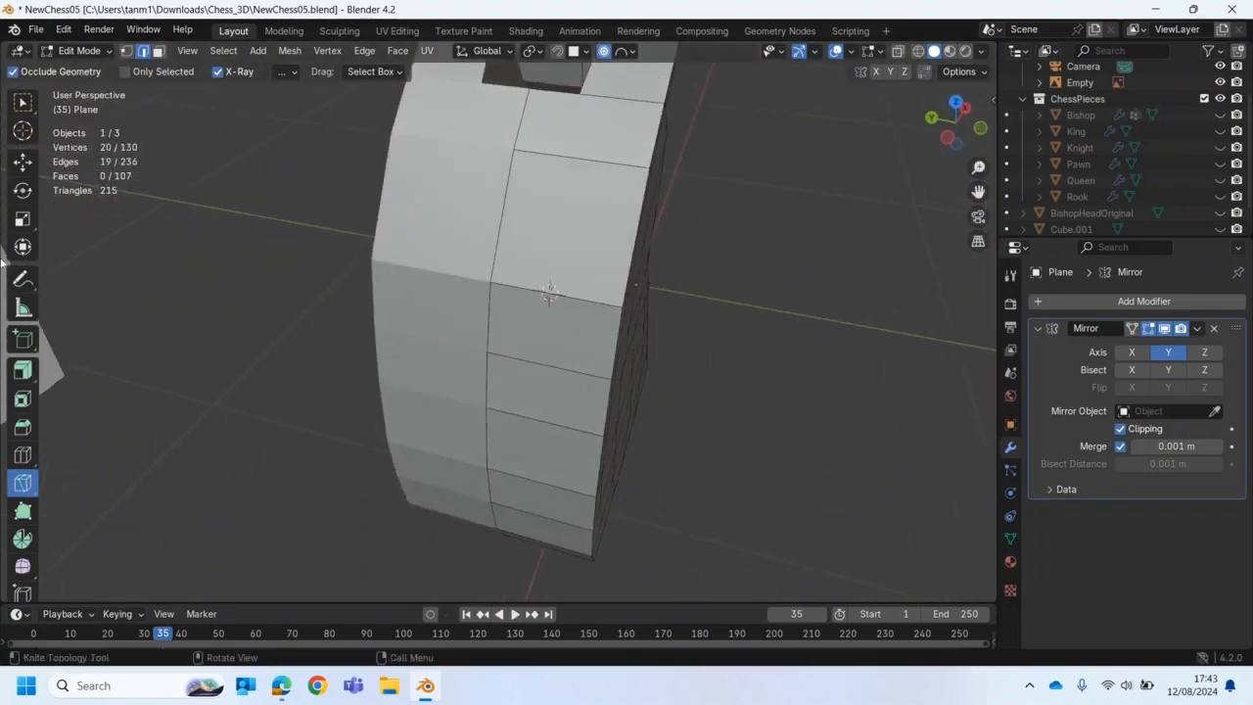
left_click(26, 460)
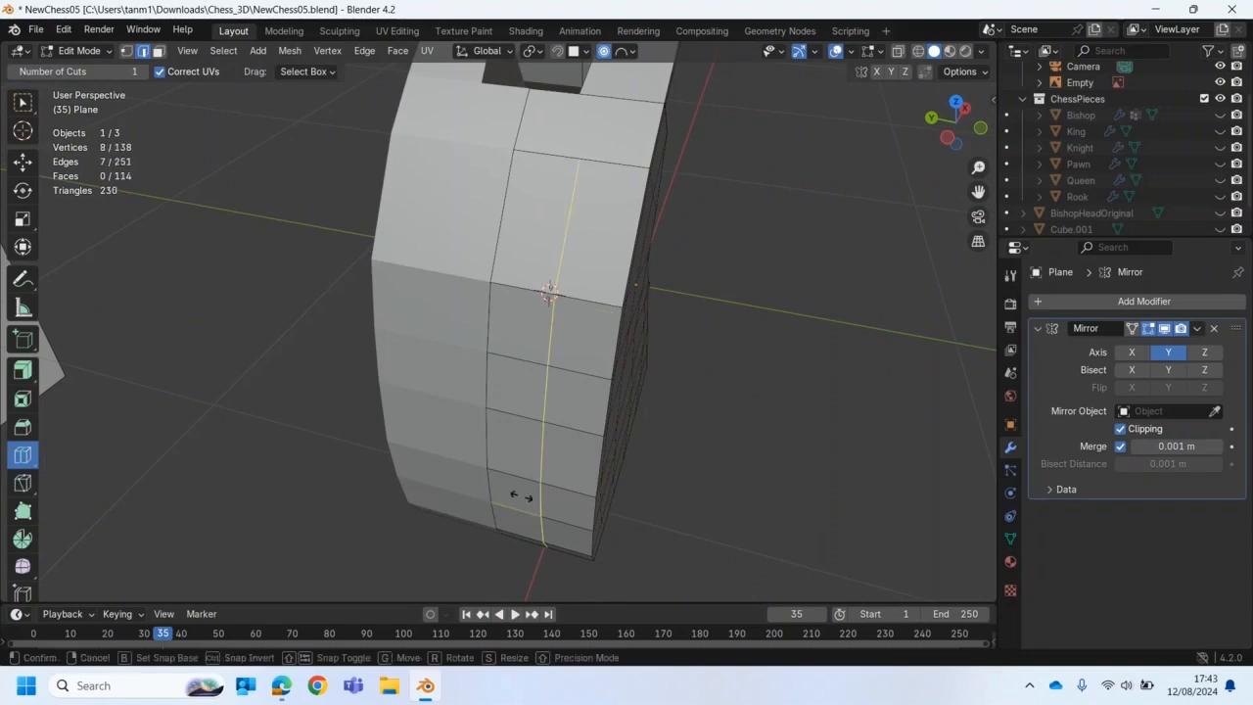
left_click(519, 497)
middle_click_drag(306, 292, 322, 332)
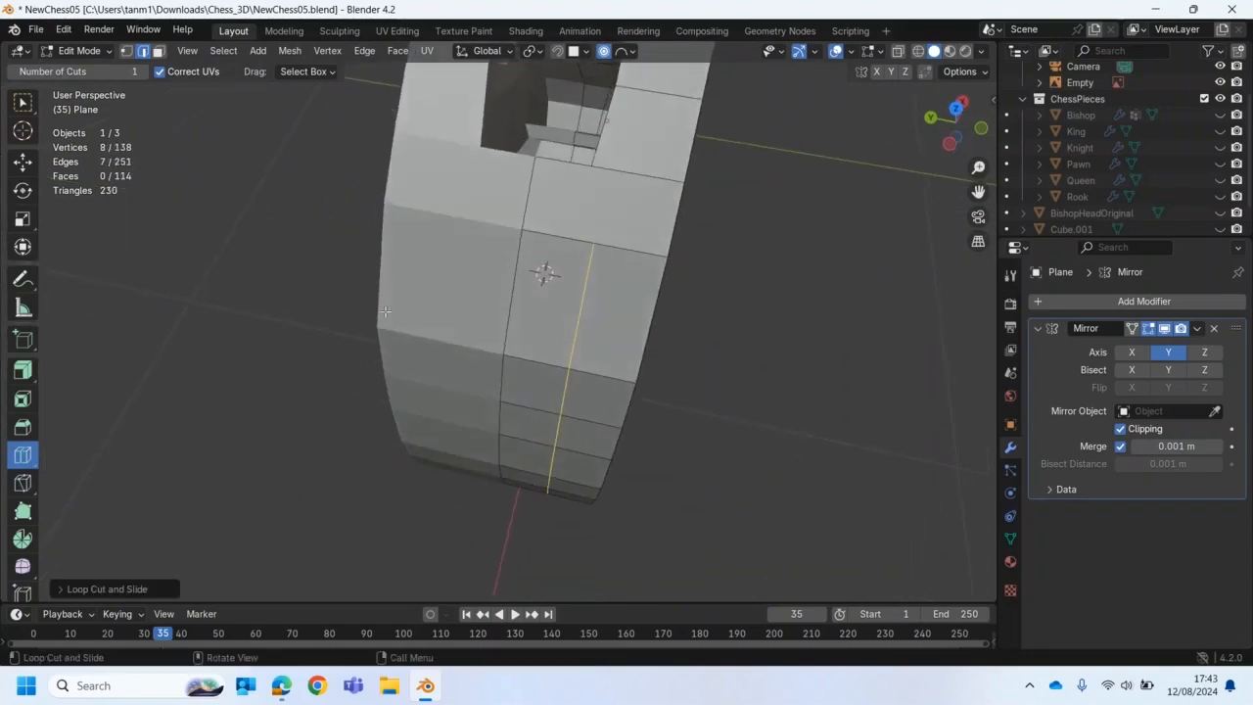
key("g")
key("g")
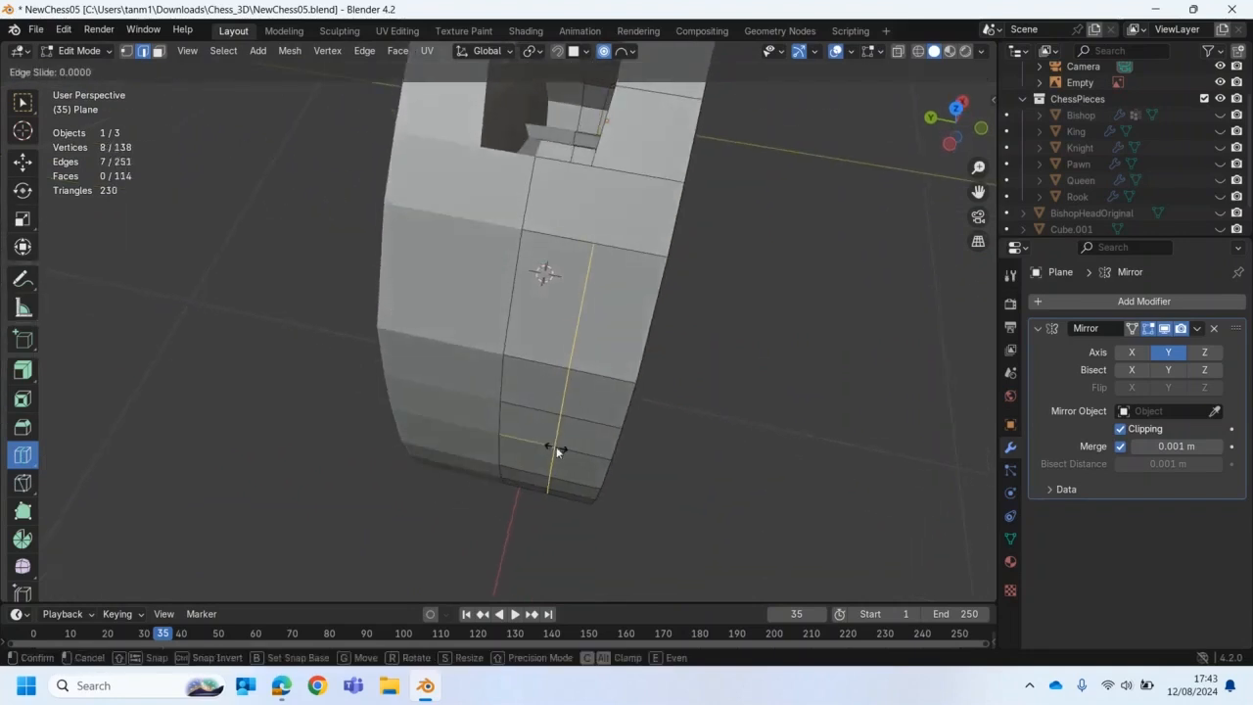
right_click(545, 442)
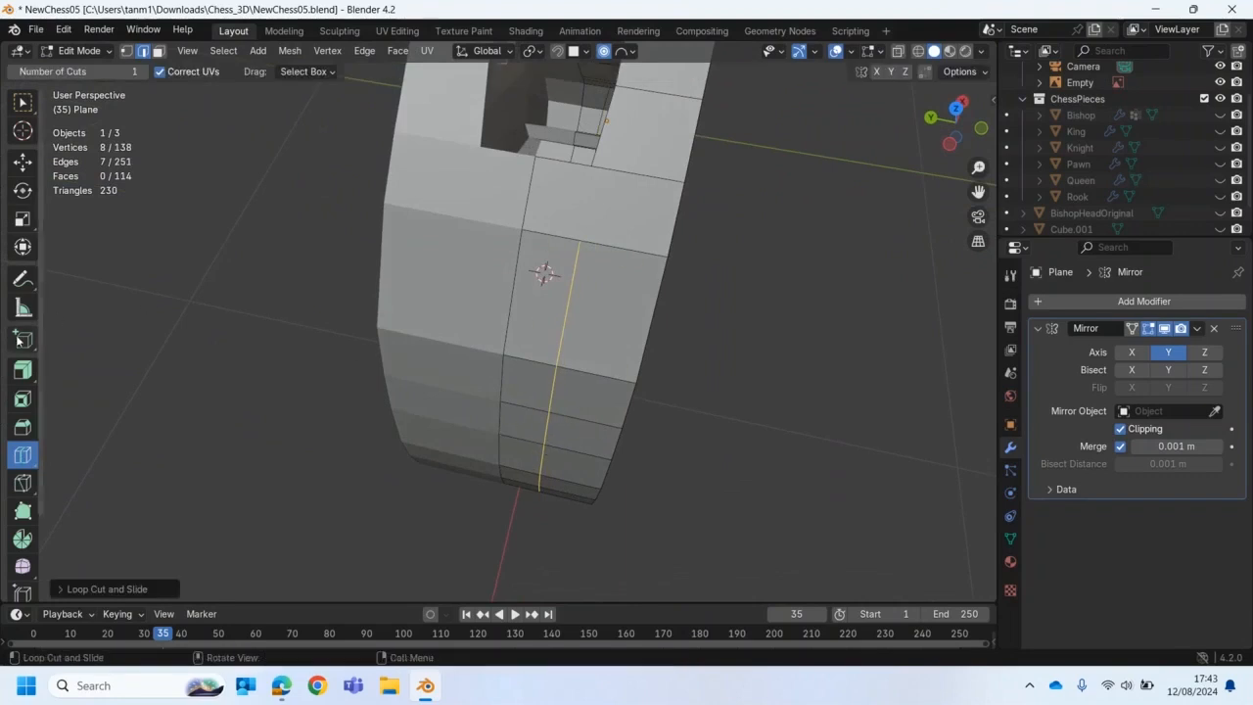
Step: Knife-cut from the back loop's upper end to the edge of the opening between the ears
left_click(23, 483)
left_click(582, 237)
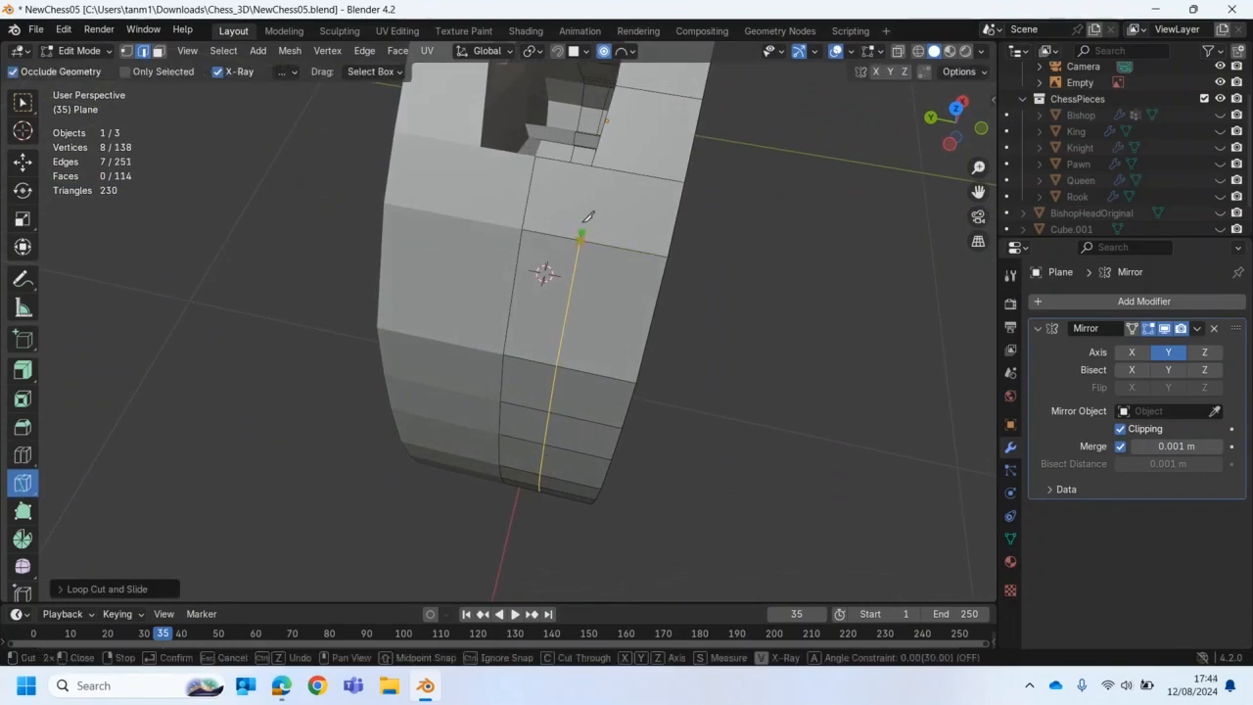
left_click(591, 167)
key("Return")
Step: Move the outer side vertex midway down the face inward along Y, using proportional editing with a size of about 0.2 m
middle_click_drag(573, 206, 280, 184)
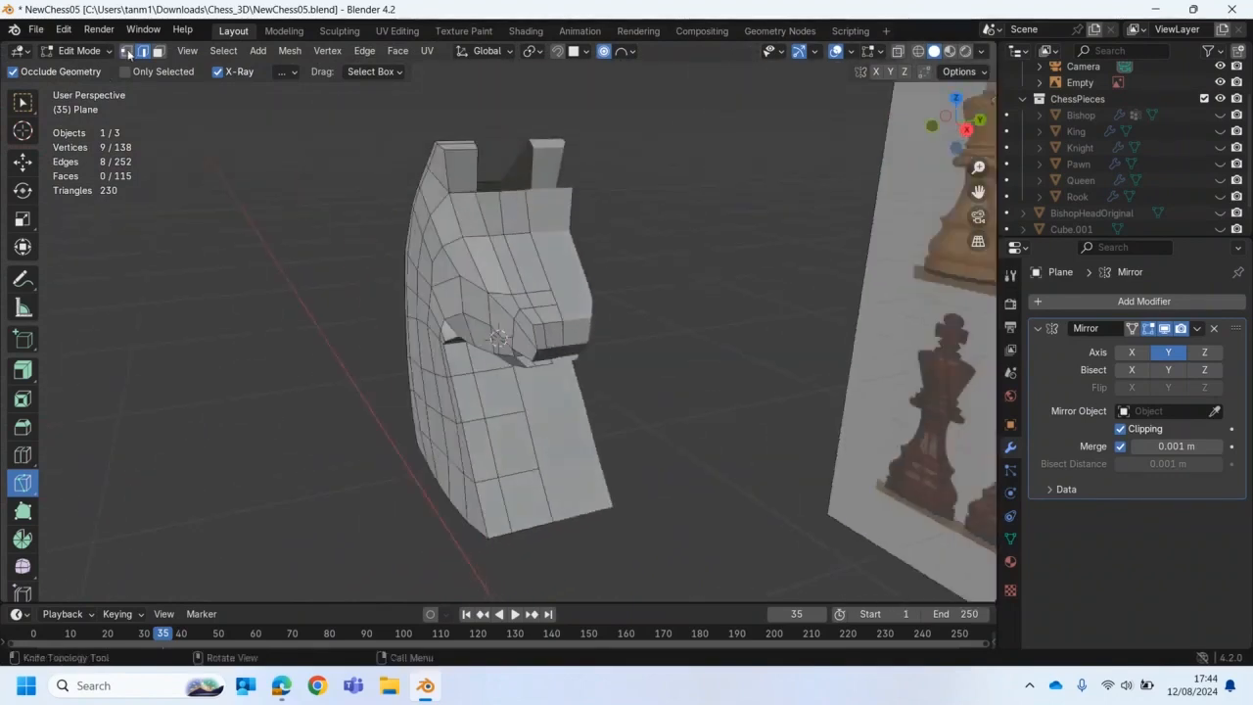
middle_click_drag(375, 251, 332, 292)
left_click(21, 103)
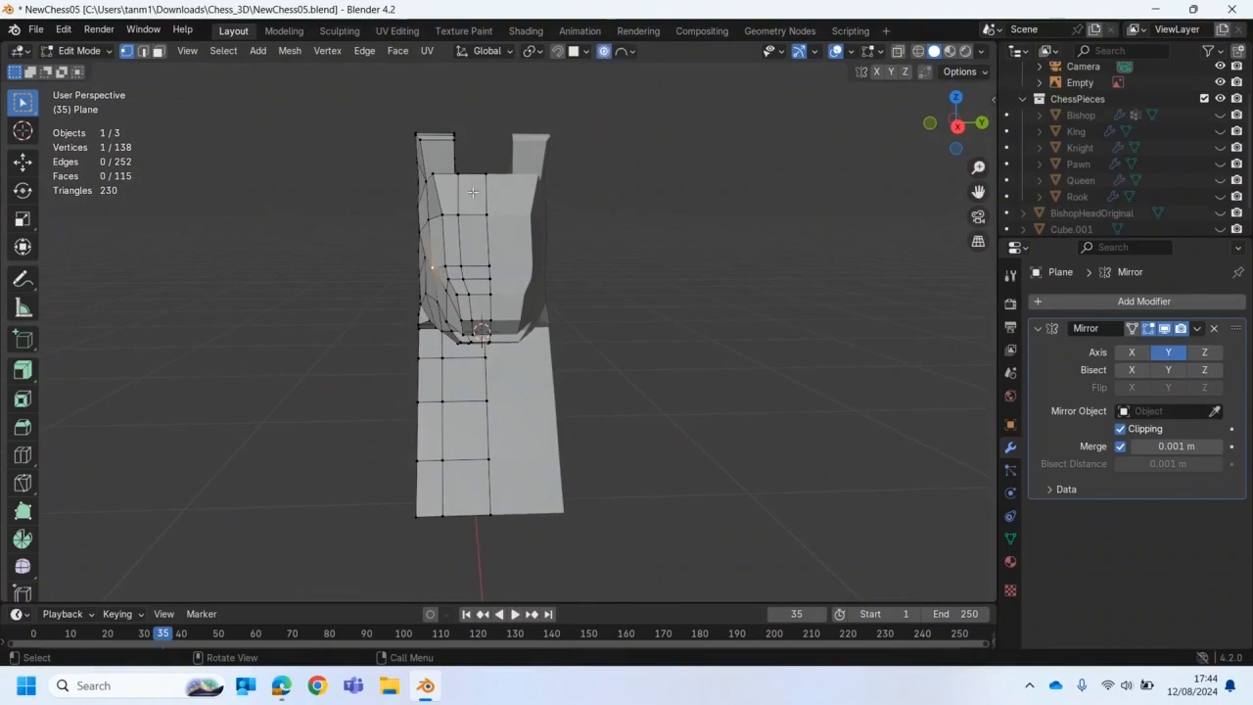
left_click(432, 266)
key("g")
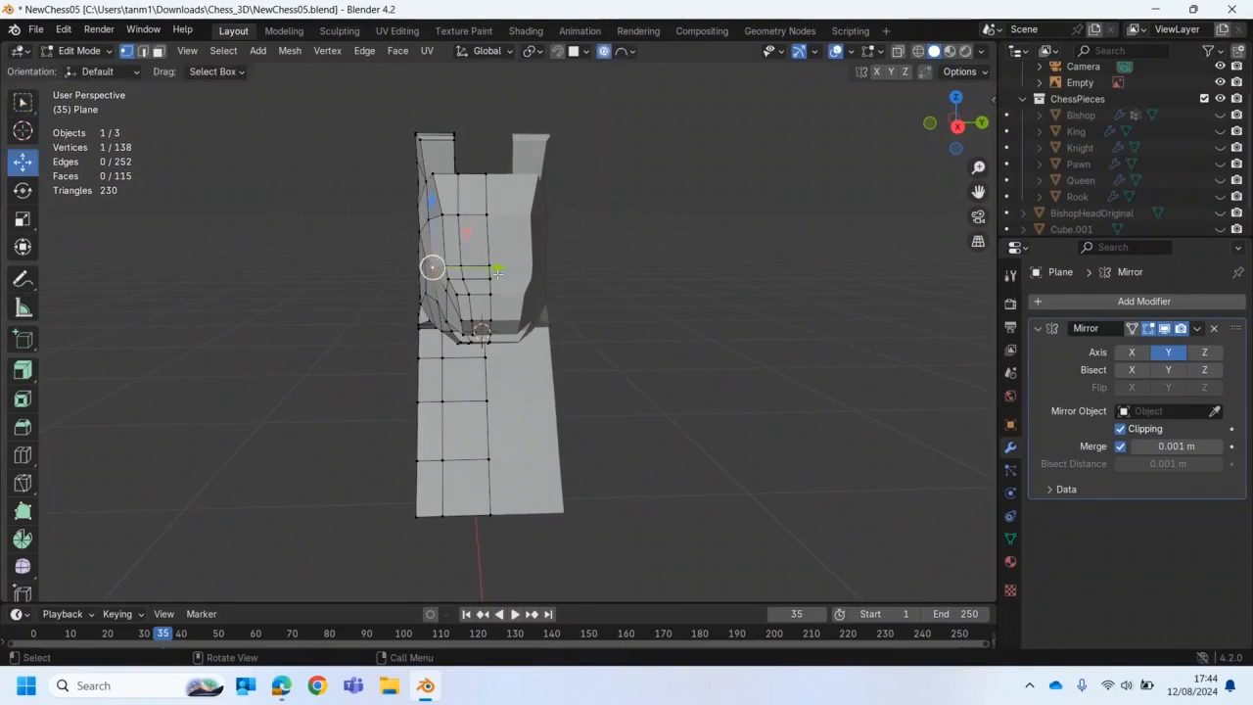
key("y")
scroll(508, 268, "down", 8)
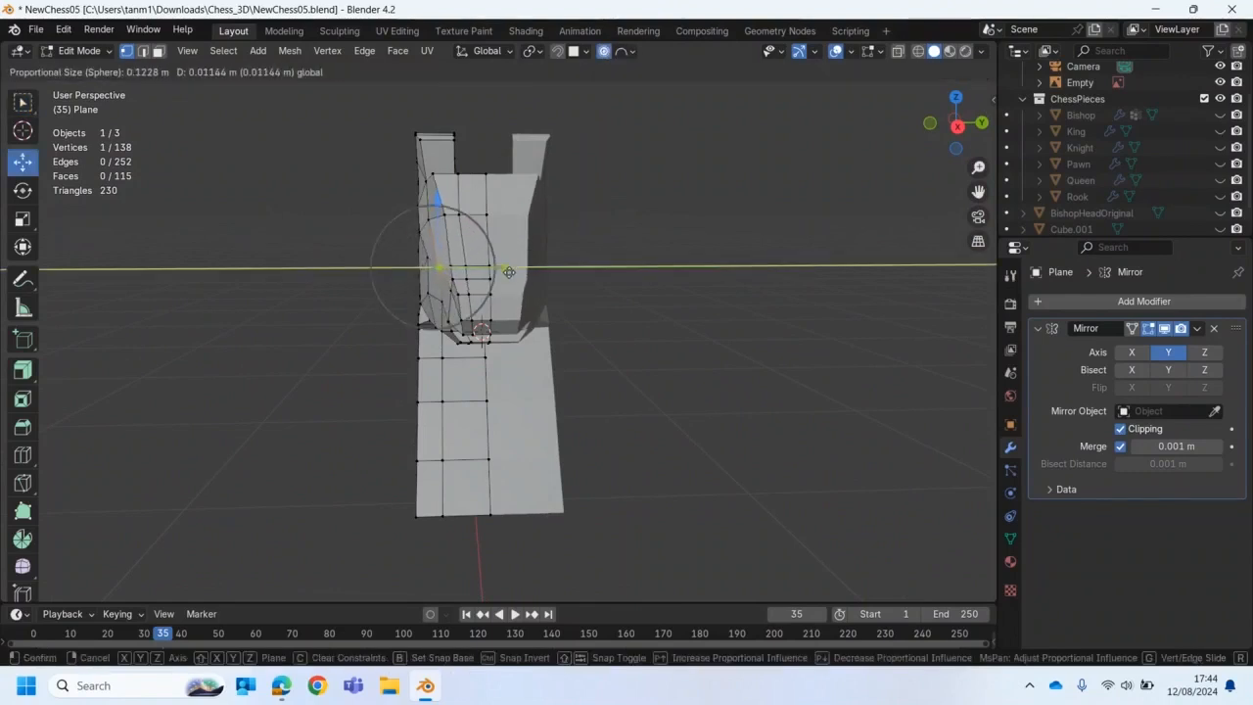
scroll(508, 274, "down", 2)
scroll(508, 276, "down", 1)
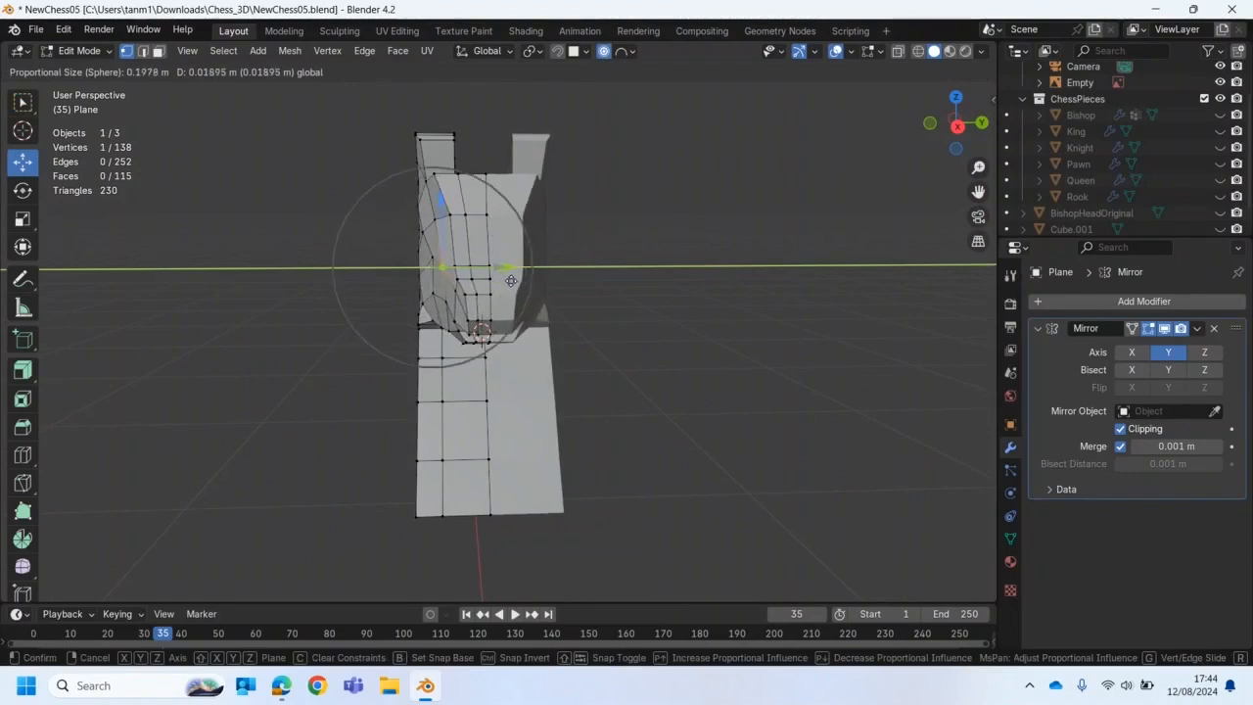
left_click(508, 279)
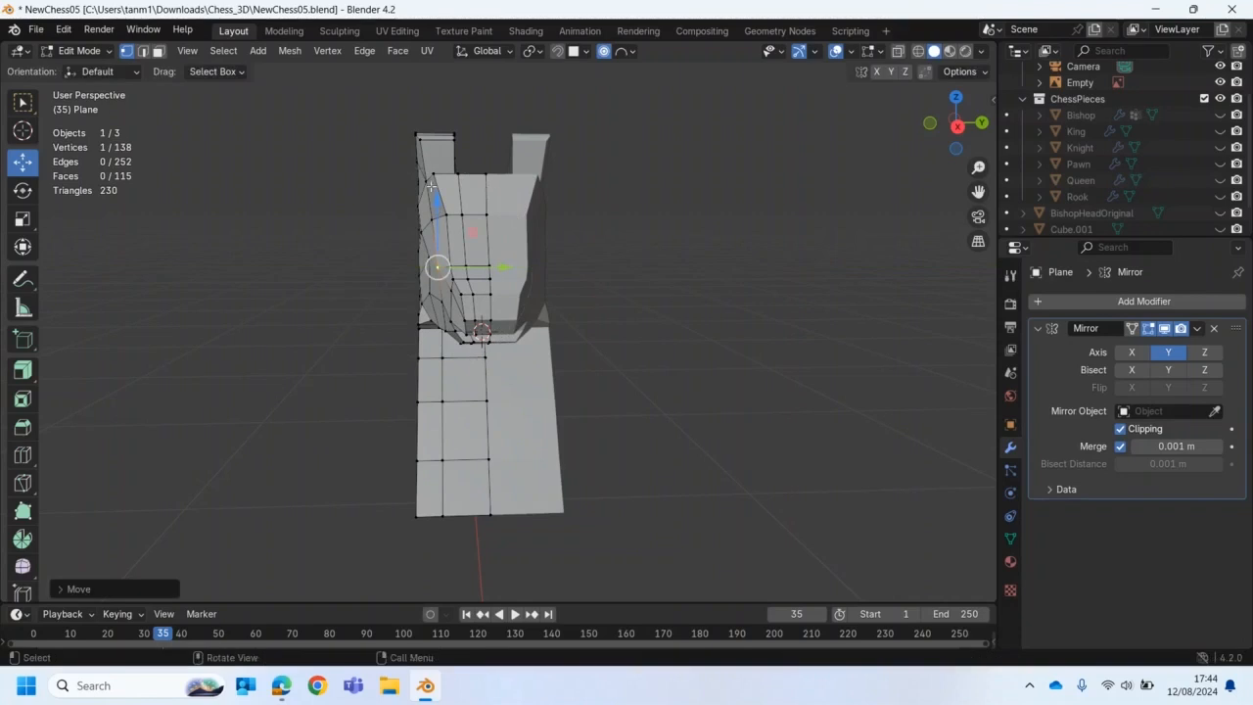
Step: Shift the brow's outer top vertex slightly along Y
left_click(434, 175)
left_click_drag(509, 177, 507, 177)
scroll(504, 177, "up", 3)
middle_click_drag(507, 177, 548, 255)
Step: Return to Object Mode and add a Subdivision Surface modifier to the horse head
left_click(84, 51)
left_click(80, 65)
middle_click_drag(264, 193, 747, 335)
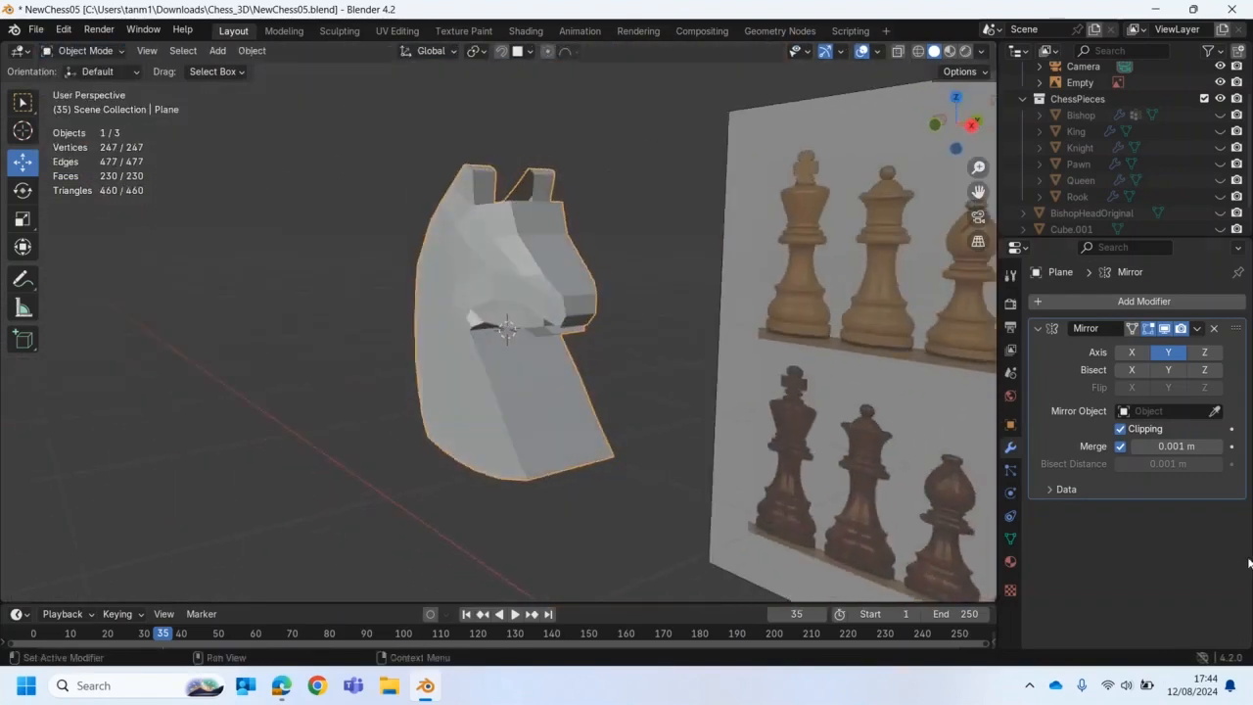
left_click(1122, 302)
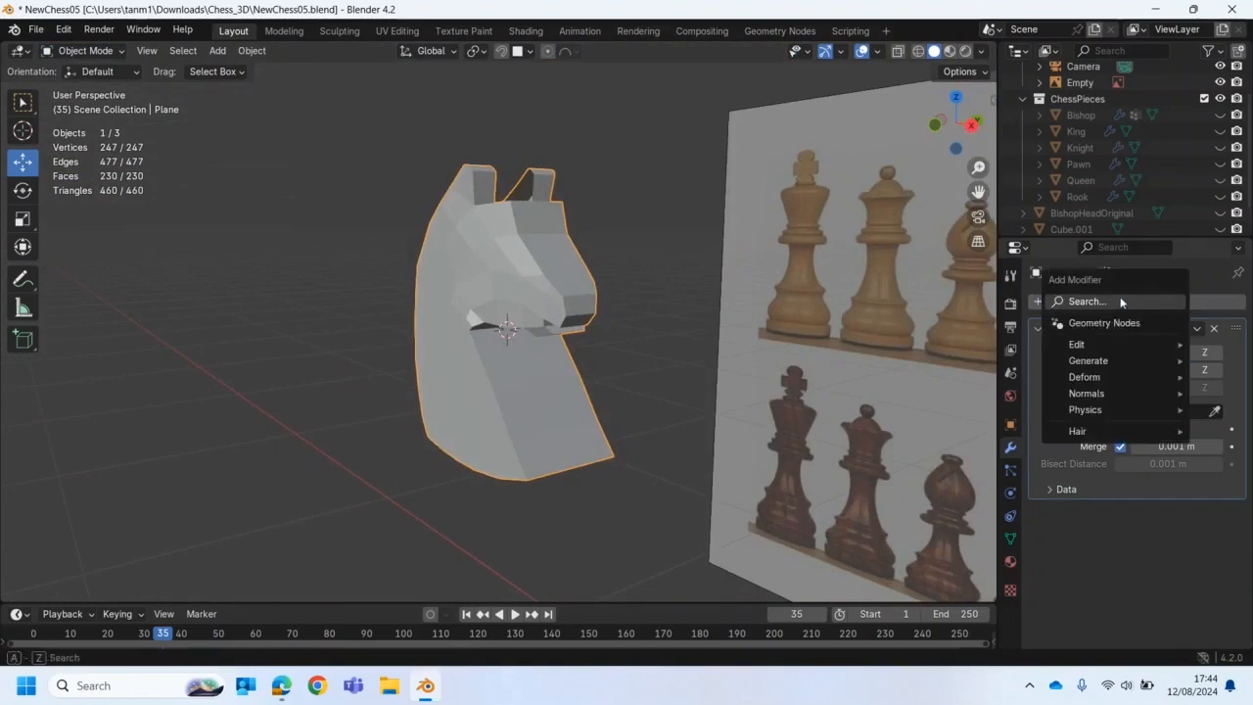
left_click(1113, 298)
left_click(962, 346)
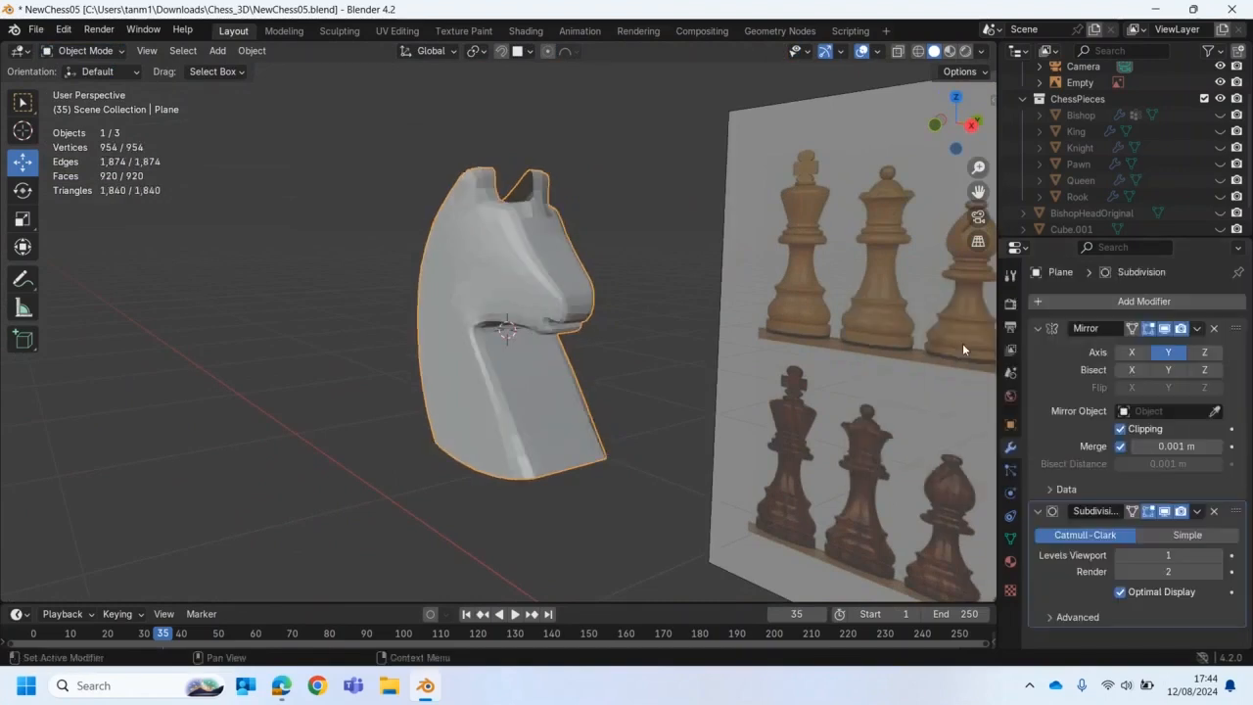
Step: Set the Subdivision modifier's viewport level to 2 and shade the horse head smooth
left_click(1218, 556)
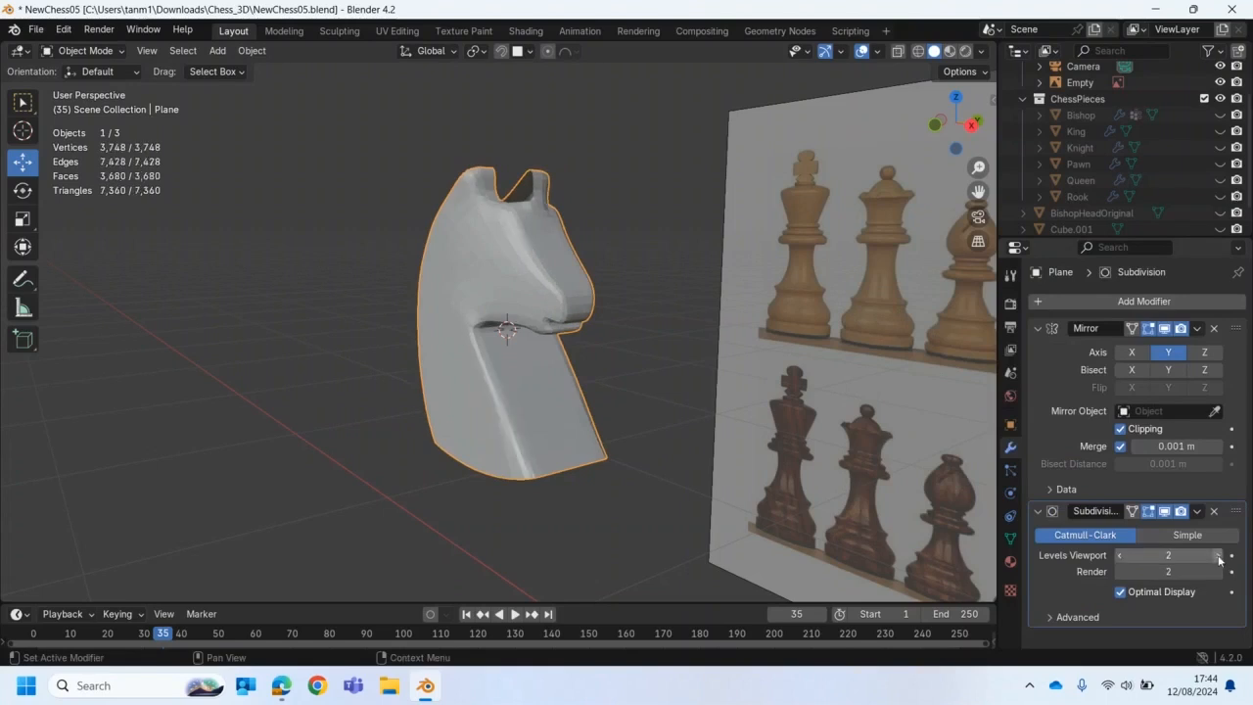
middle_click_drag(597, 469, 467, 373)
right_click(464, 304)
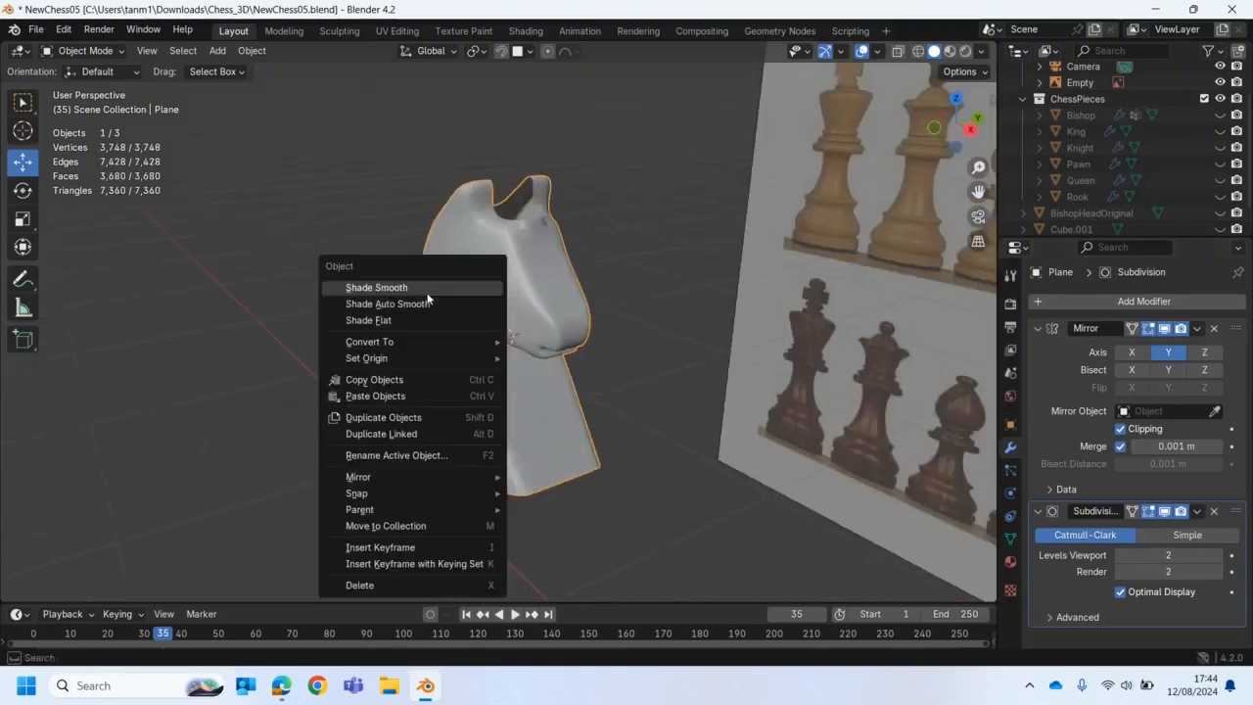
left_click(429, 287)
middle_click_drag(456, 302, 393, 373)
scroll(405, 355, "down", 6)
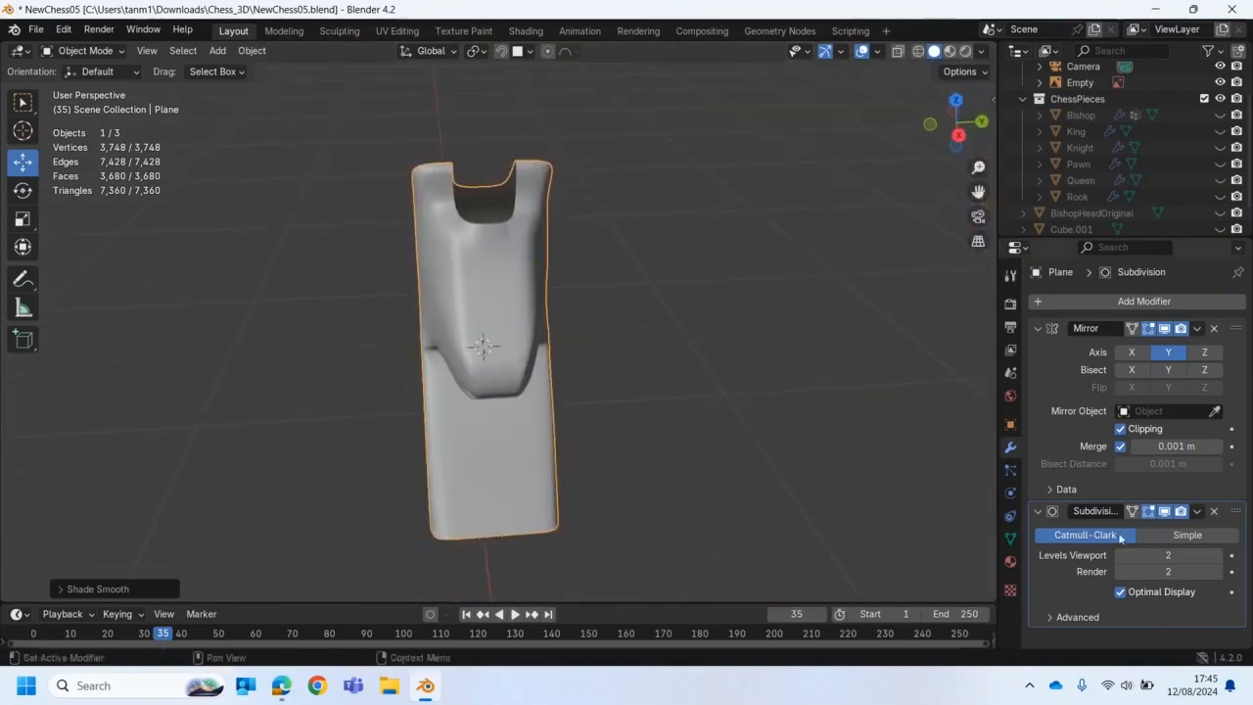
Step: Turn off the Subdivision modifier's viewport display and shade the horse head flat
left_click(1164, 511)
middle_click_drag(552, 443, 309, 205)
right_click(407, 316)
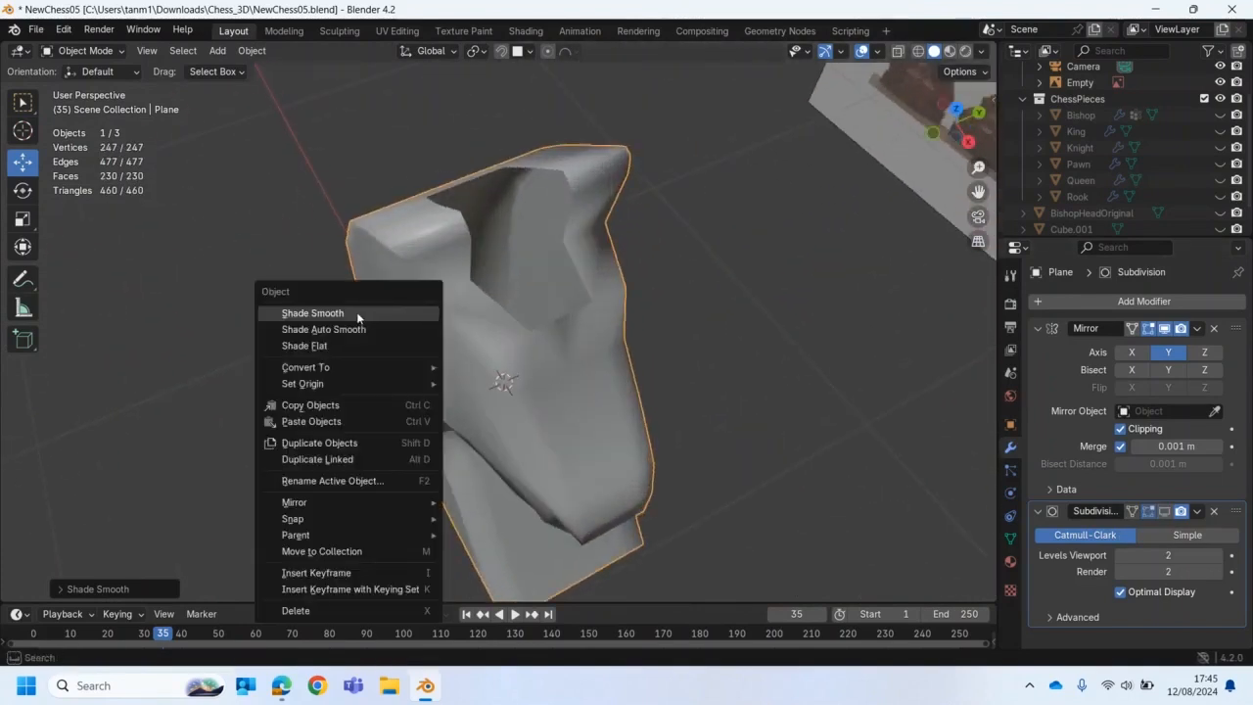
left_click(342, 346)
middle_click_drag(343, 345, 436, 249)
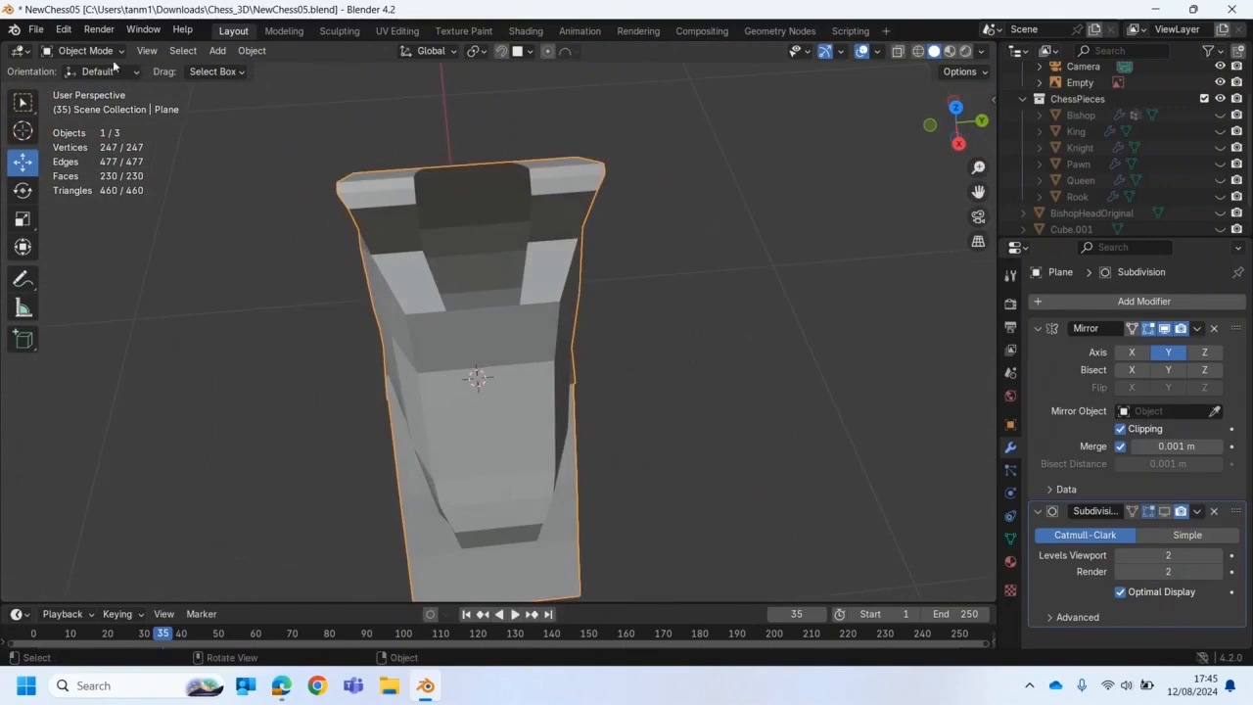
Step: In Edit Mode, extrude the inner side edge of the gap in front of the ears along Y to the mirror centre line
left_click(83, 50)
left_click(85, 84)
middle_click_drag(445, 343, 461, 336)
scroll(463, 336, "up", 2)
mouse_move(419, 286)
middle_mouse_down()
mouse_move(439, 288)
mouse_move(416, 302)
middle_mouse_up()
left_click(408, 312)
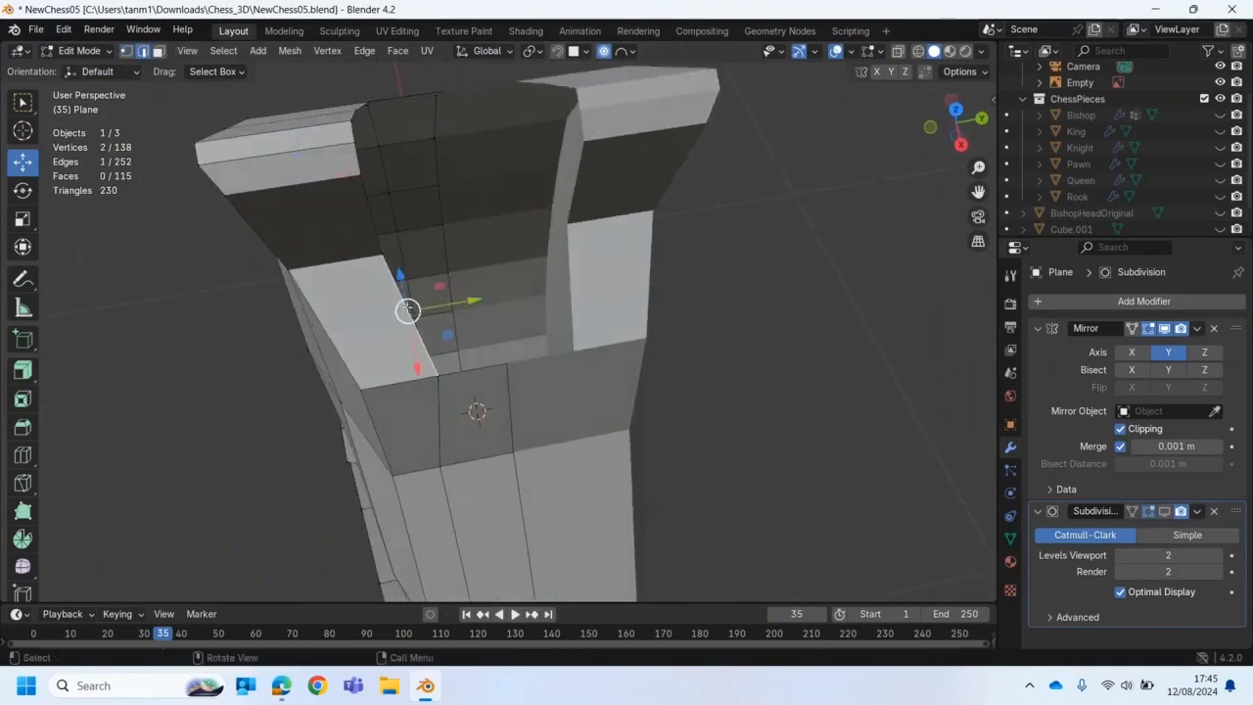
key("e")
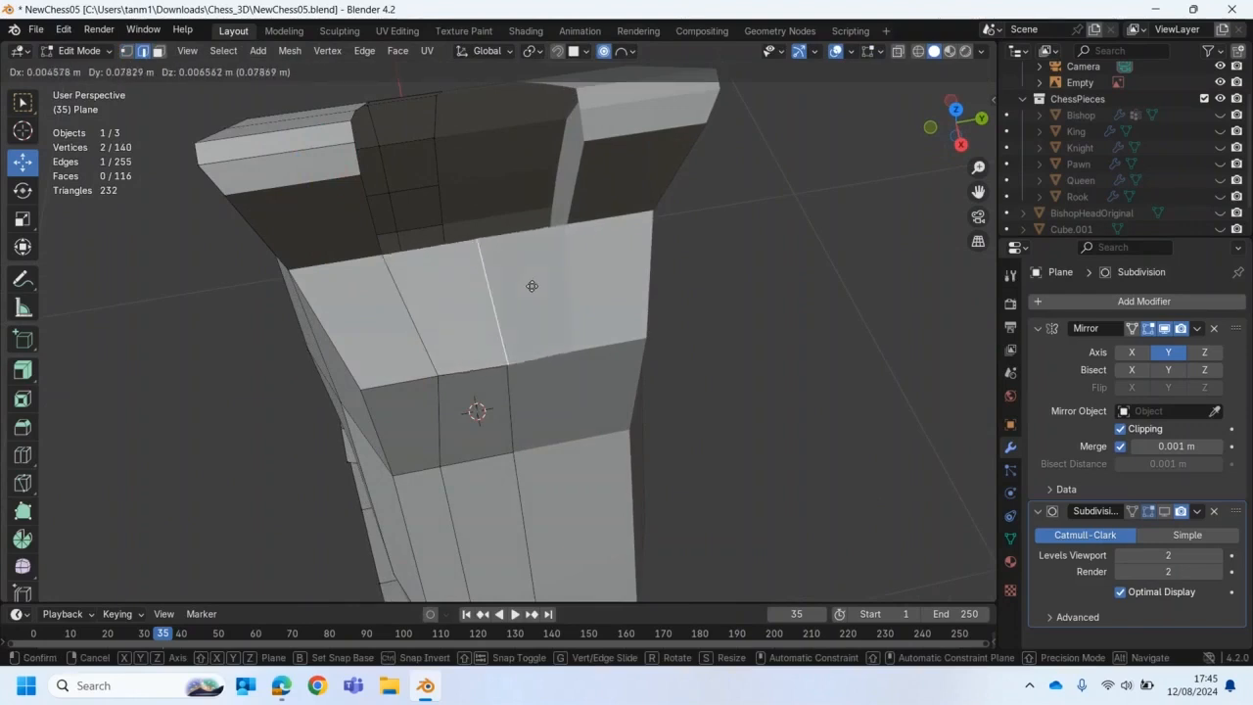
left_click(531, 281)
mouse_move(538, 292)
middle_mouse_down()
mouse_move(538, 254)
mouse_move(539, 289)
middle_mouse_up()
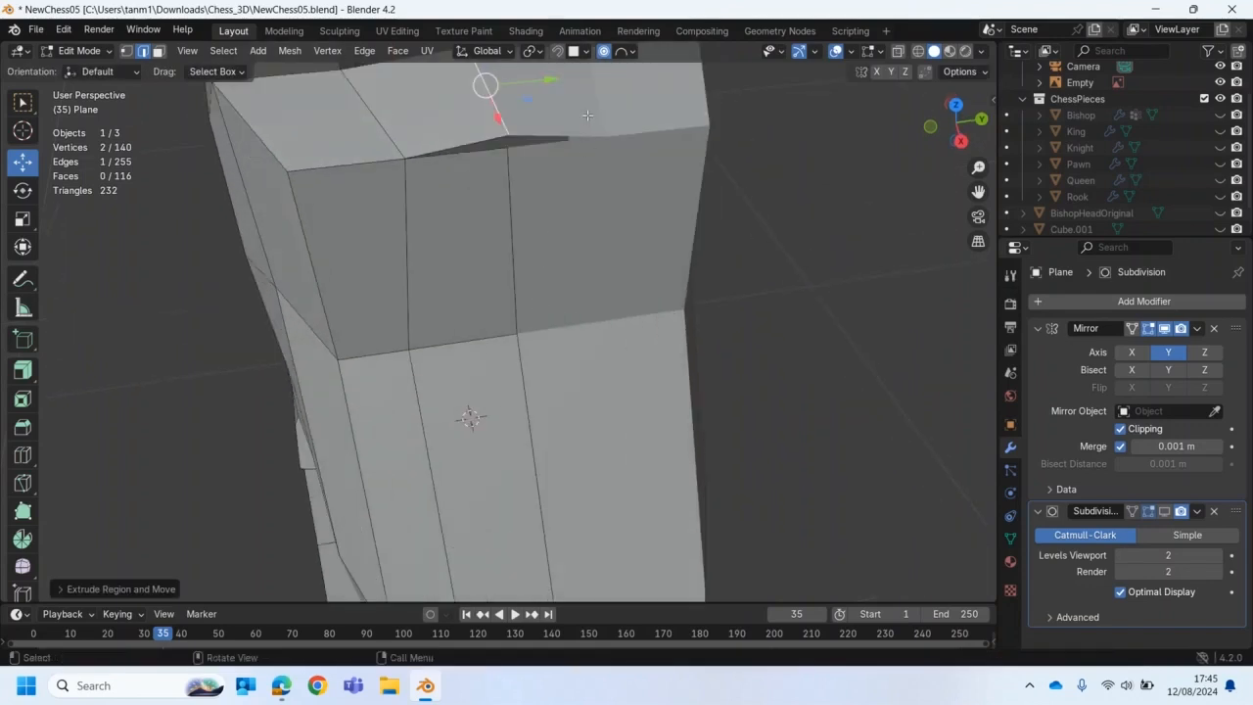
middle_click_drag(584, 116, 558, 313)
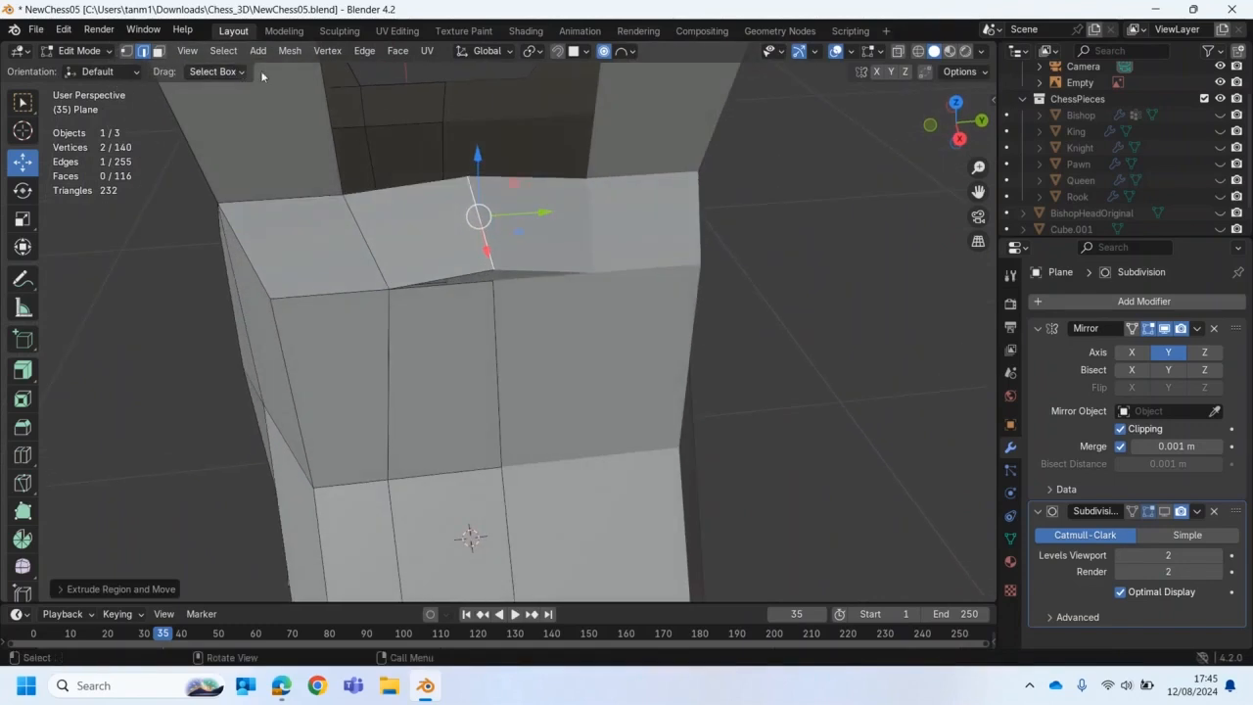
Step: Hide the Mirror modifier's result in the viewport and merge the extruded panel's front corner with the adjacent forehead vertex, using At Last
left_click(1165, 329)
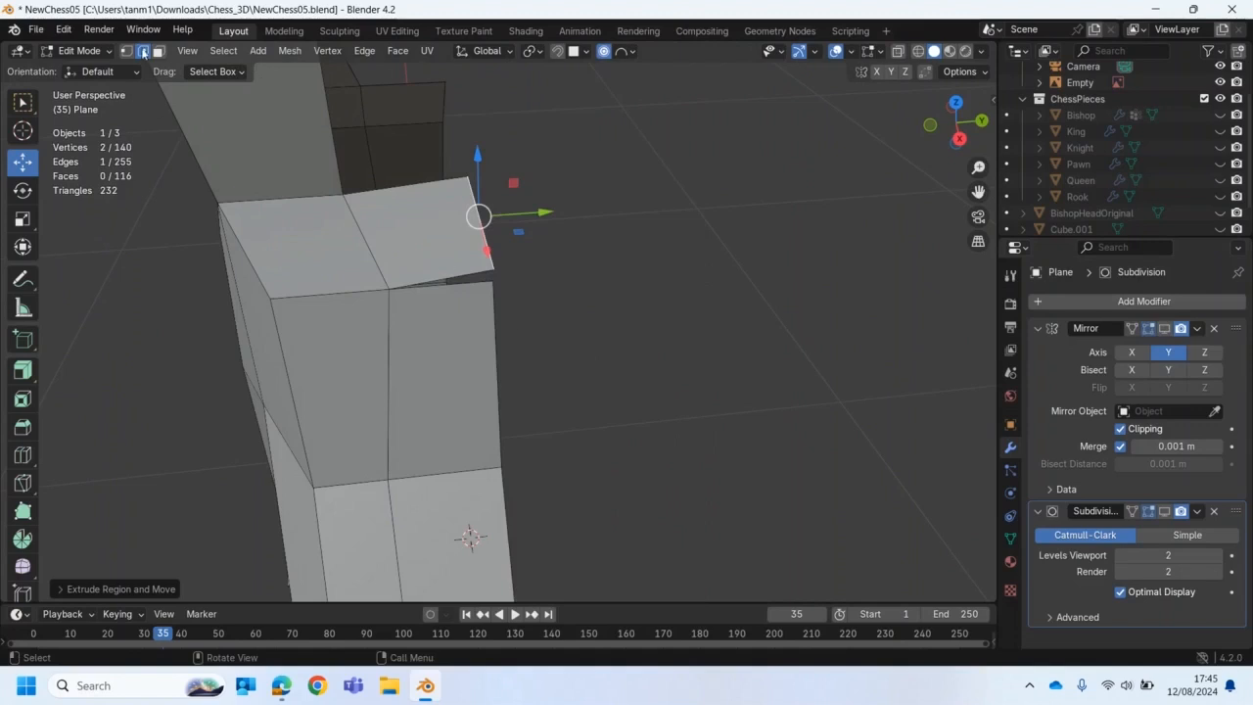
left_click(126, 53)
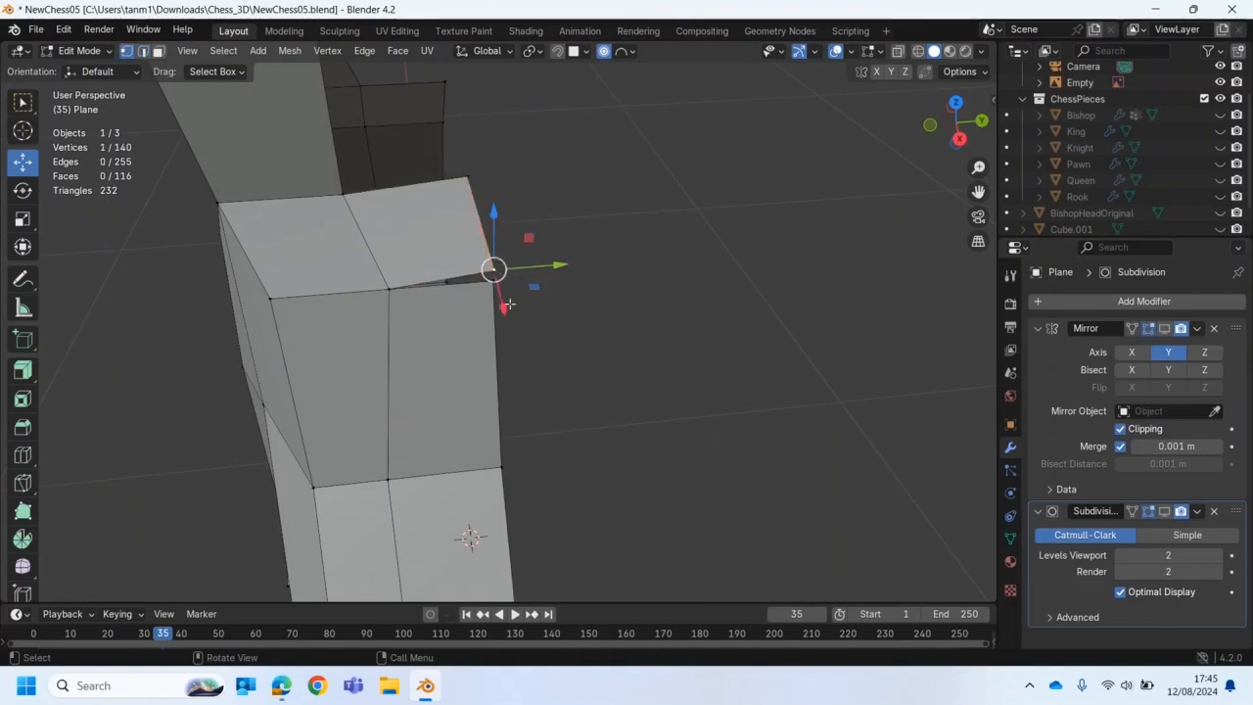
left_click(493, 274)
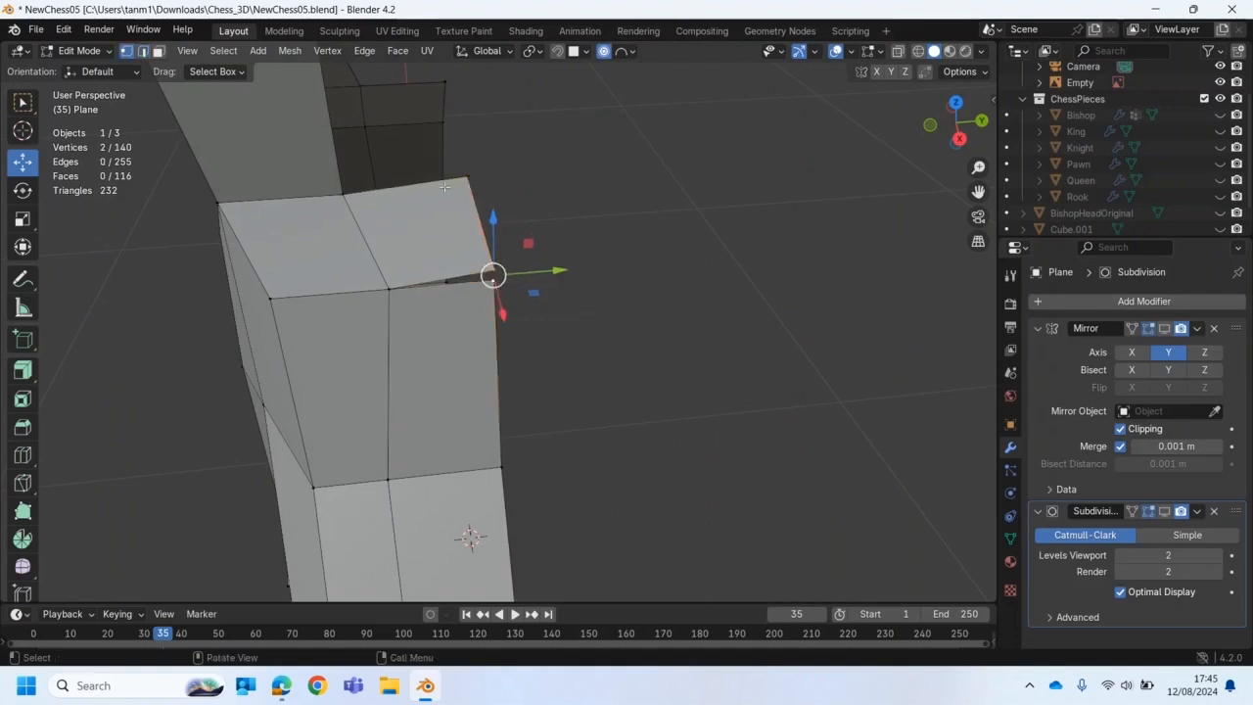
left_click(323, 51)
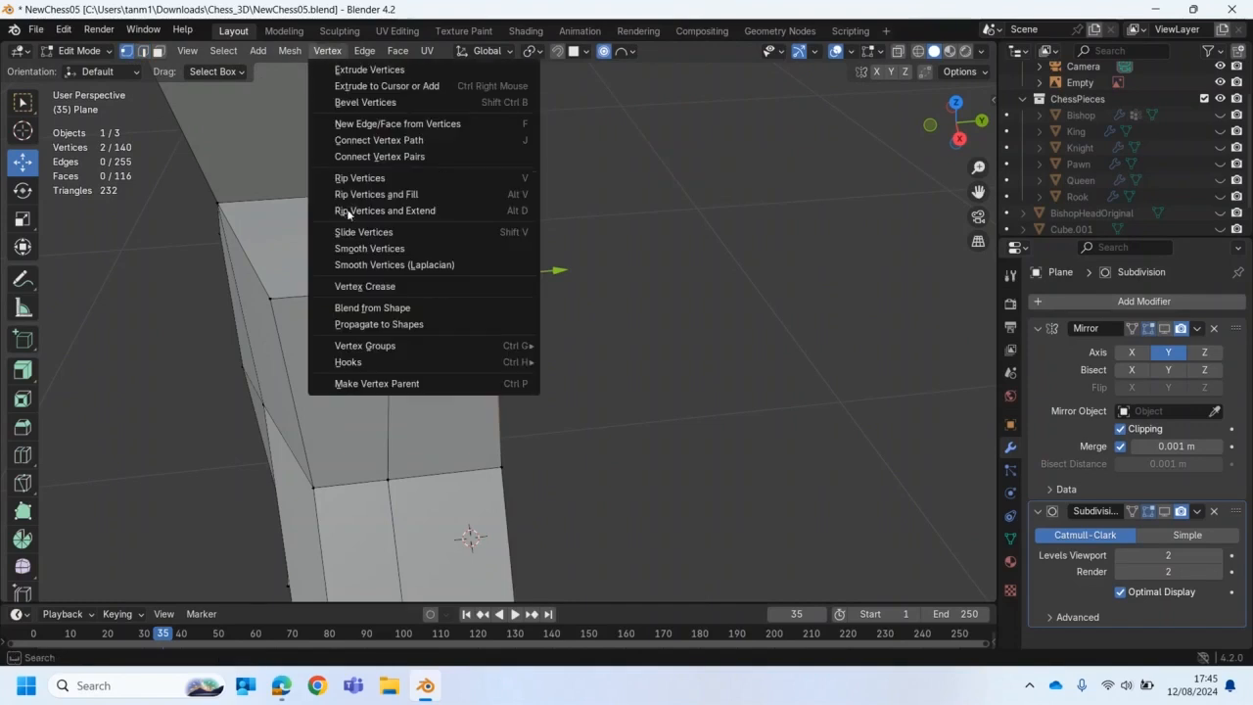
left_click(289, 51)
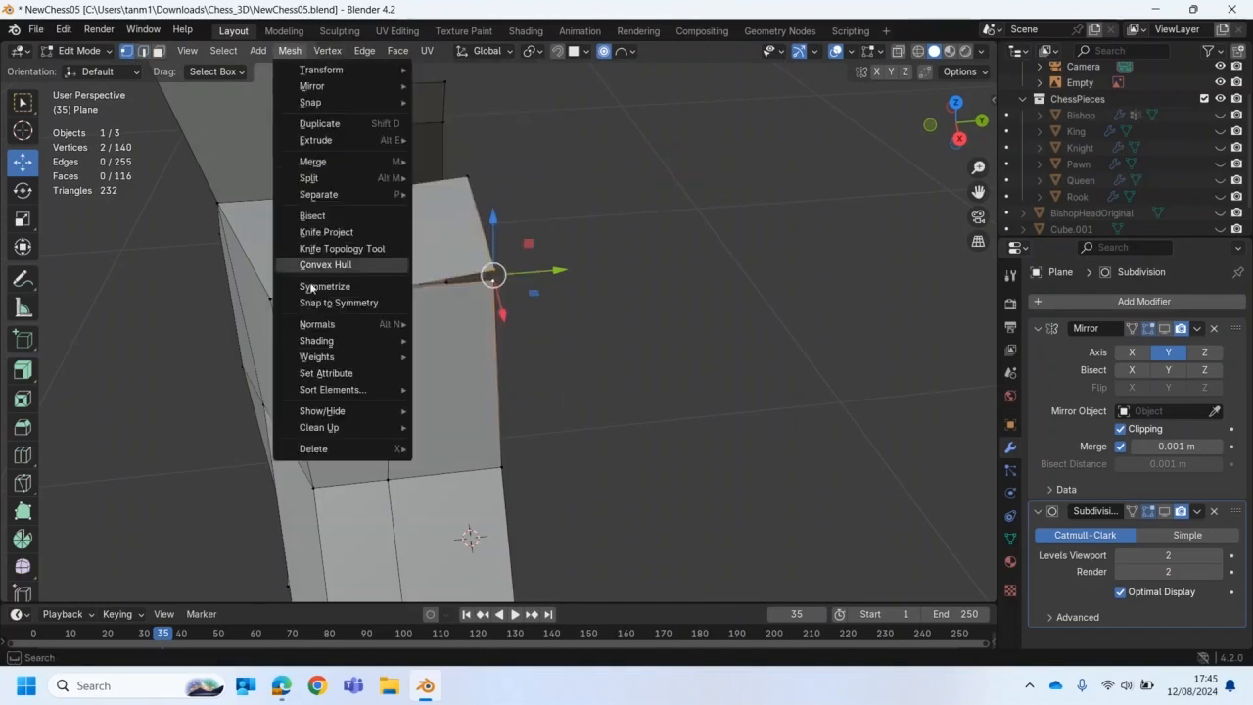
mouse_move(390, 161)
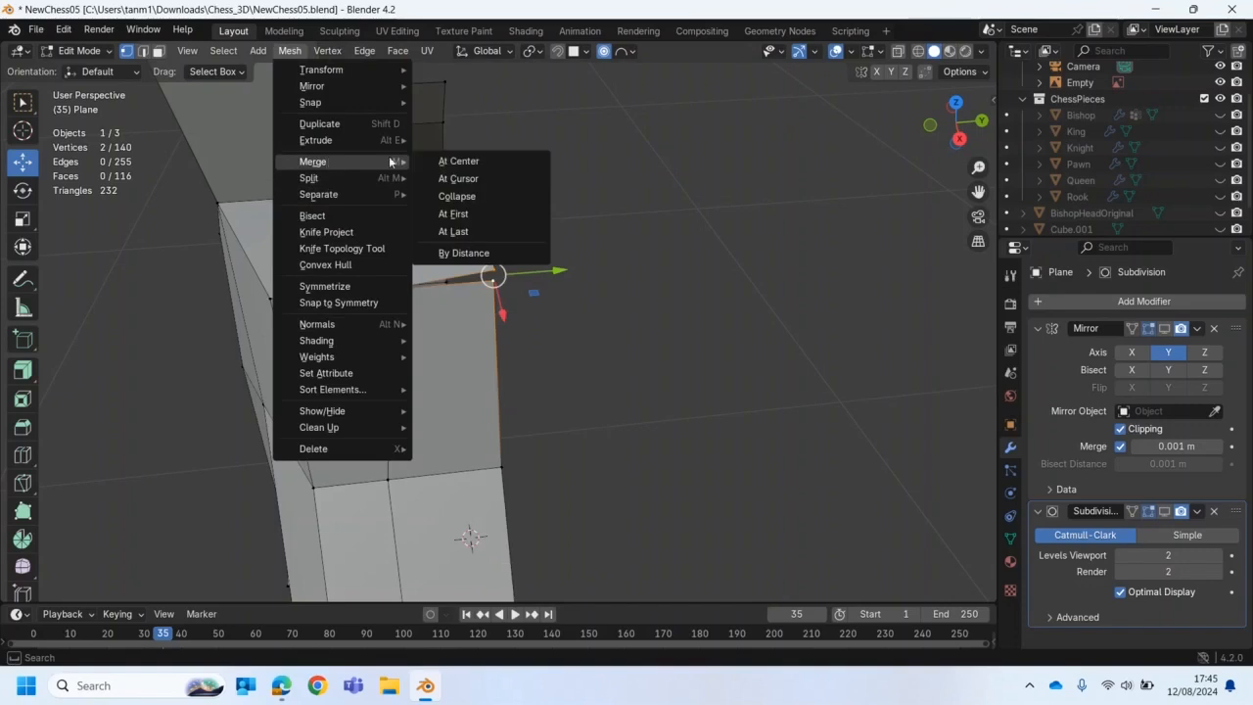
left_click(458, 232)
Step: Bridge the two open edges on the ear's inner side with Bridge Edge Loops, using 1 cut
middle_click_drag(510, 323, 385, 335)
middle_click_drag(220, 199, 615, 232)
left_click(514, 180)
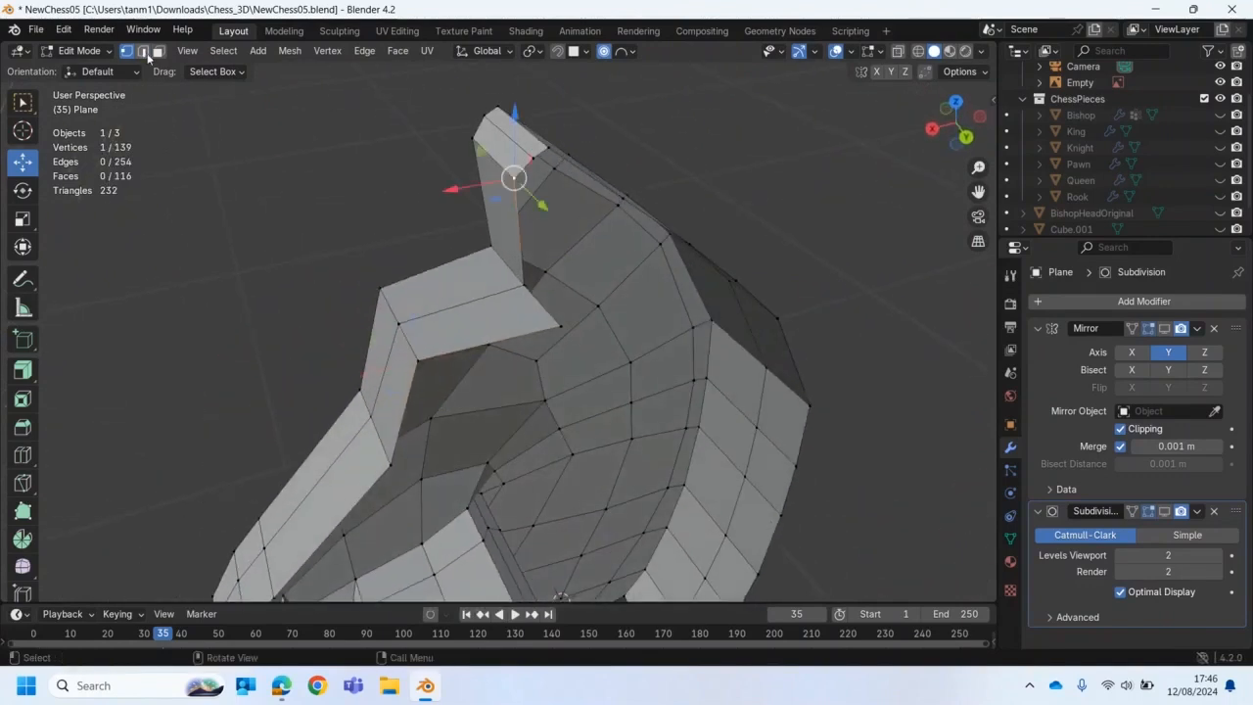
middle_click_drag(537, 215, 431, 260, "shift")
left_click(418, 267, "shift")
left_click(364, 51)
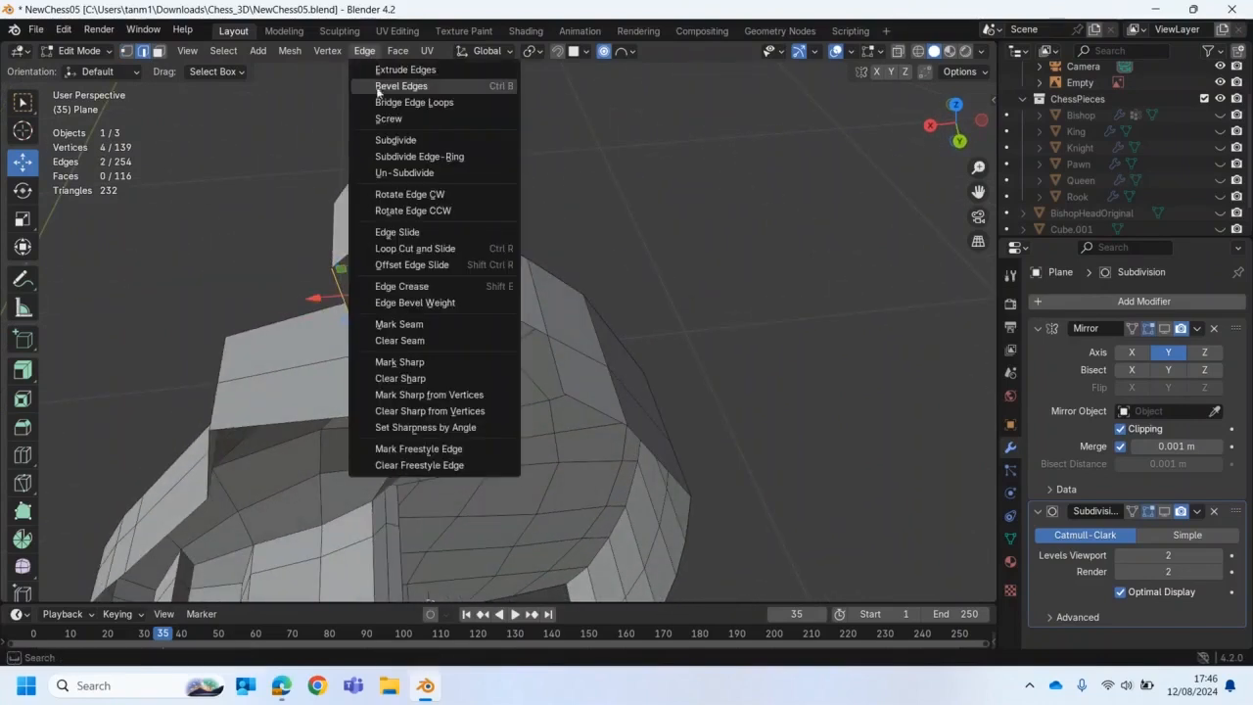
left_click(382, 103)
middle_click_drag(407, 279, 393, 195)
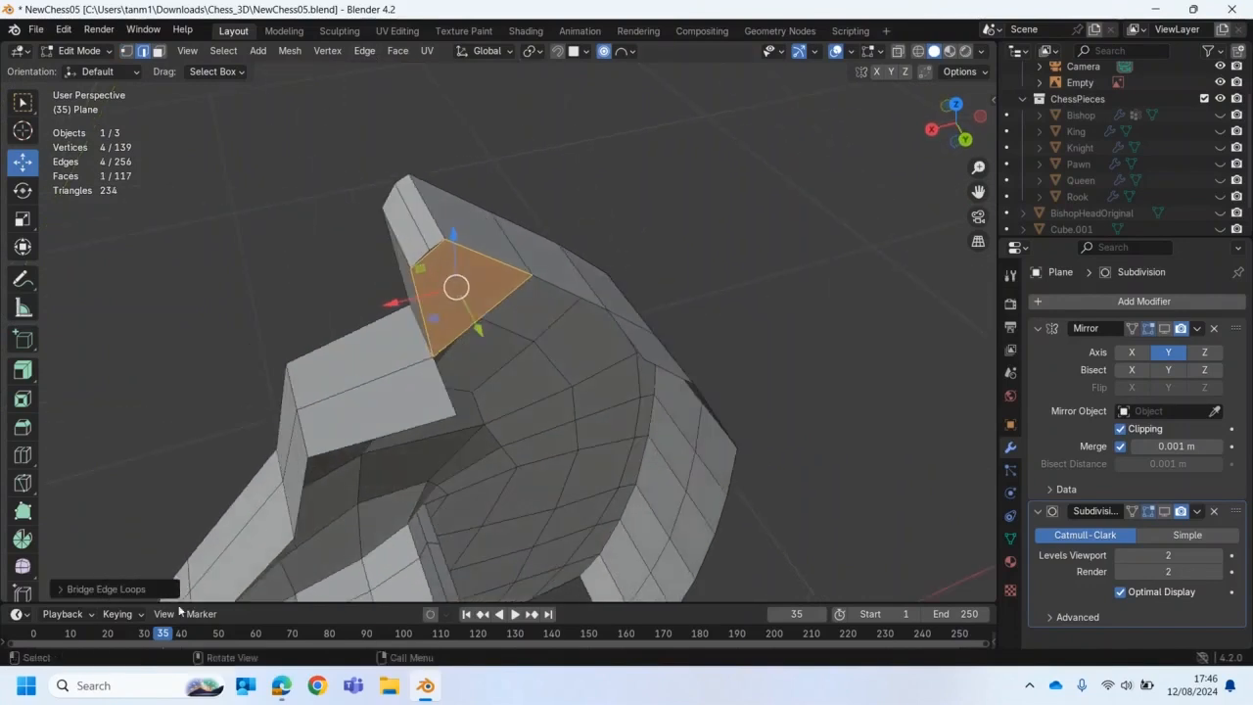
left_click(62, 589)
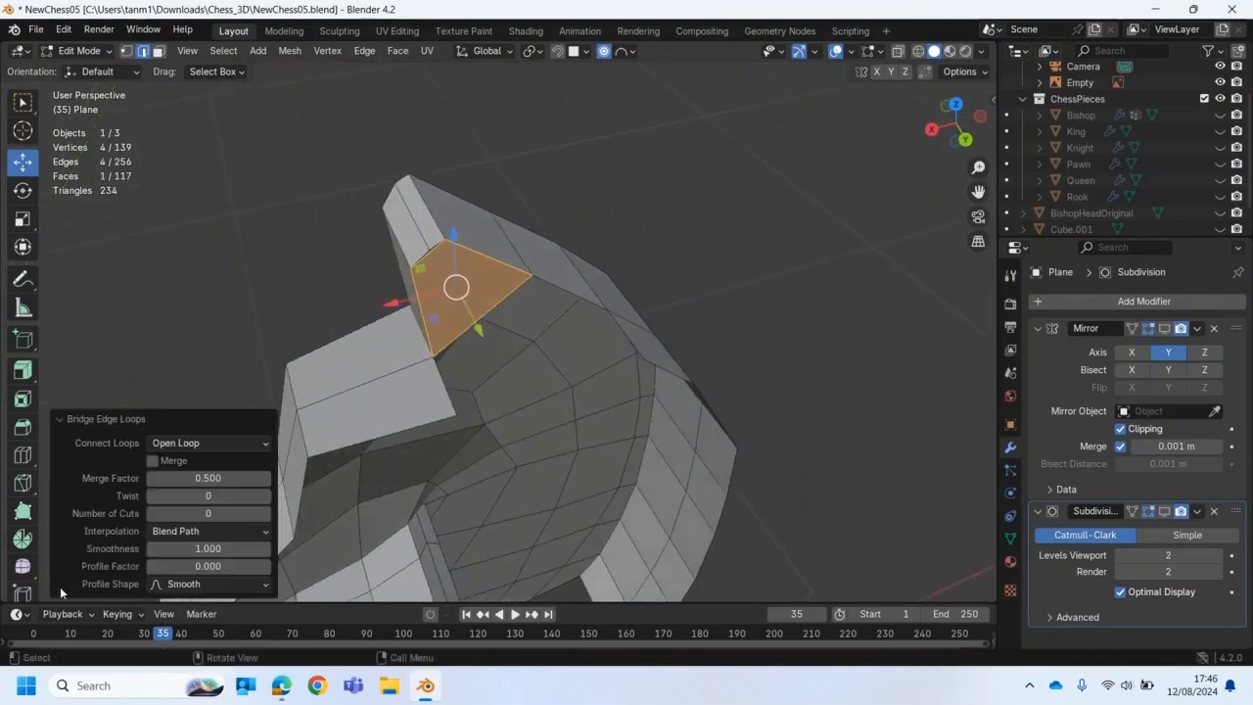
left_click(265, 514)
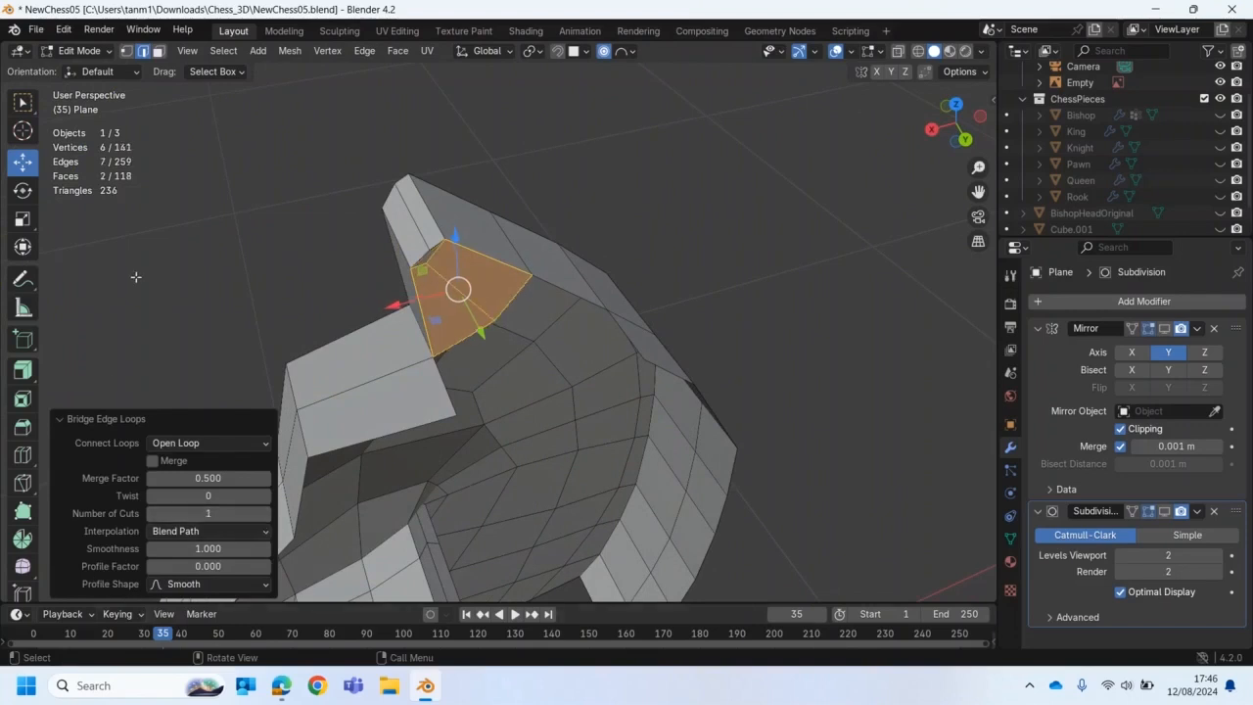
Step: Merge the bridge's loose middle vertex with the adjacent vertex on the ear's upper edge, using At Last
left_click(23, 101)
left_click(335, 312)
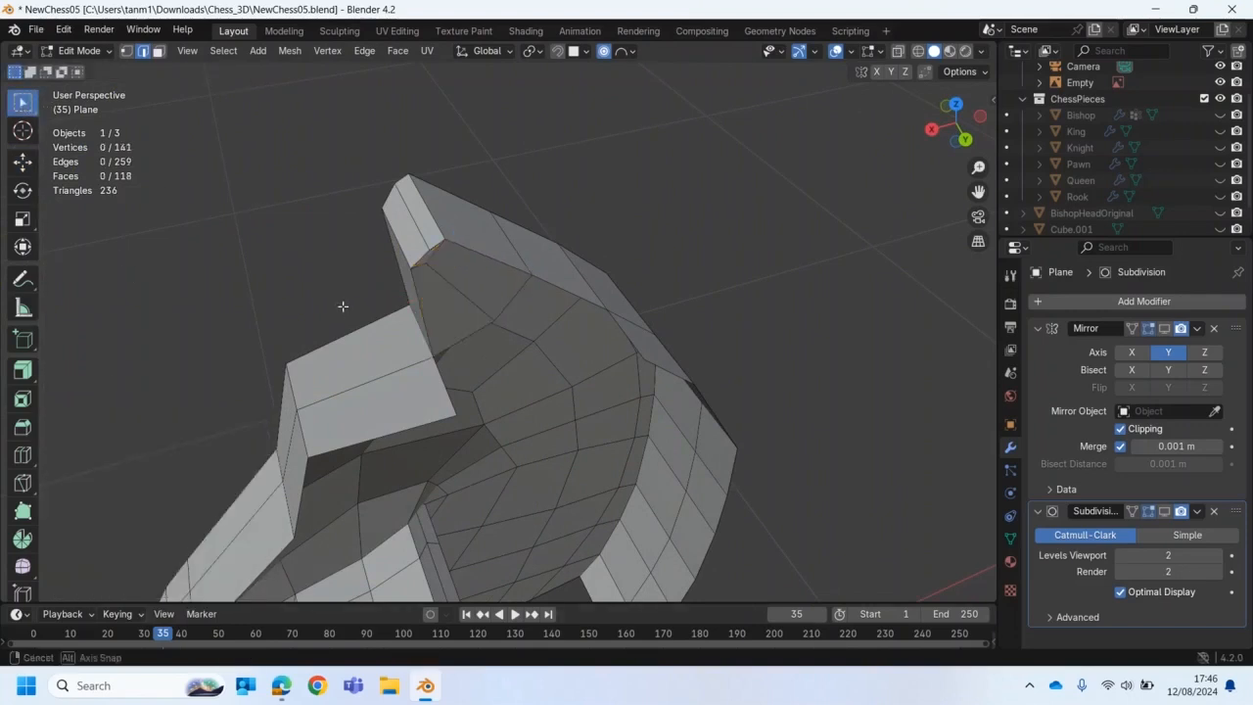
middle_click_drag(343, 306, 431, 257)
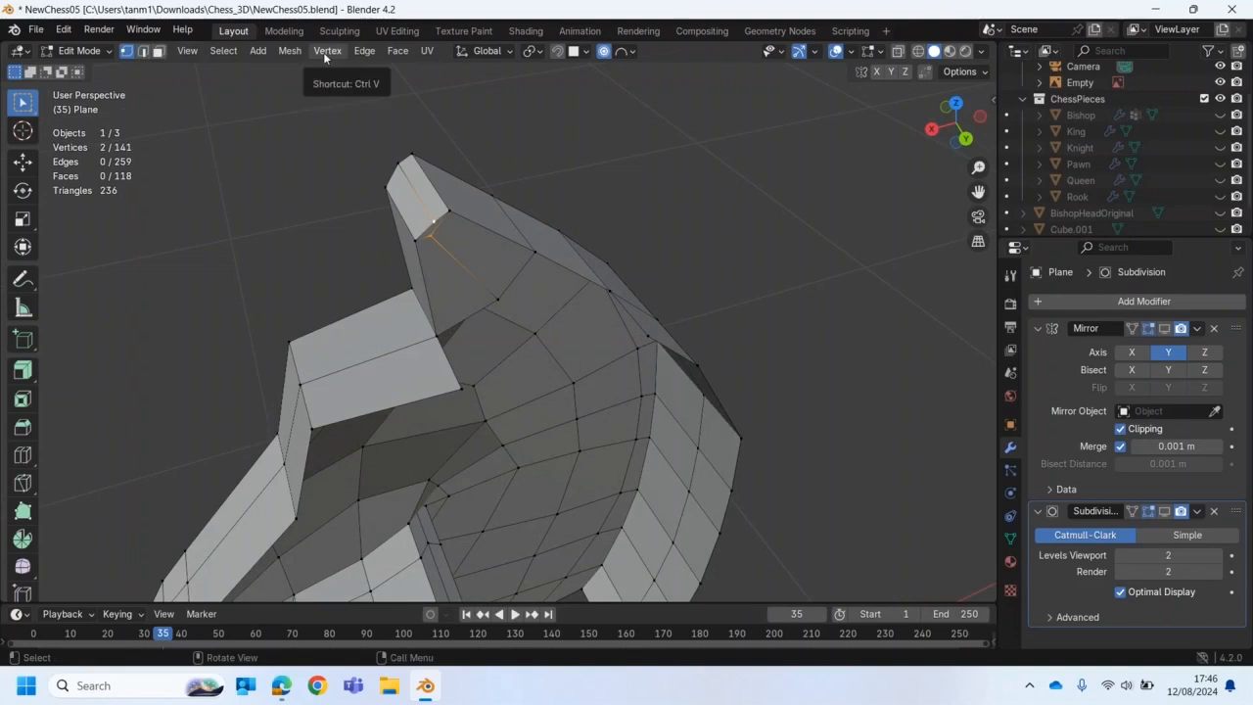
left_click(291, 52)
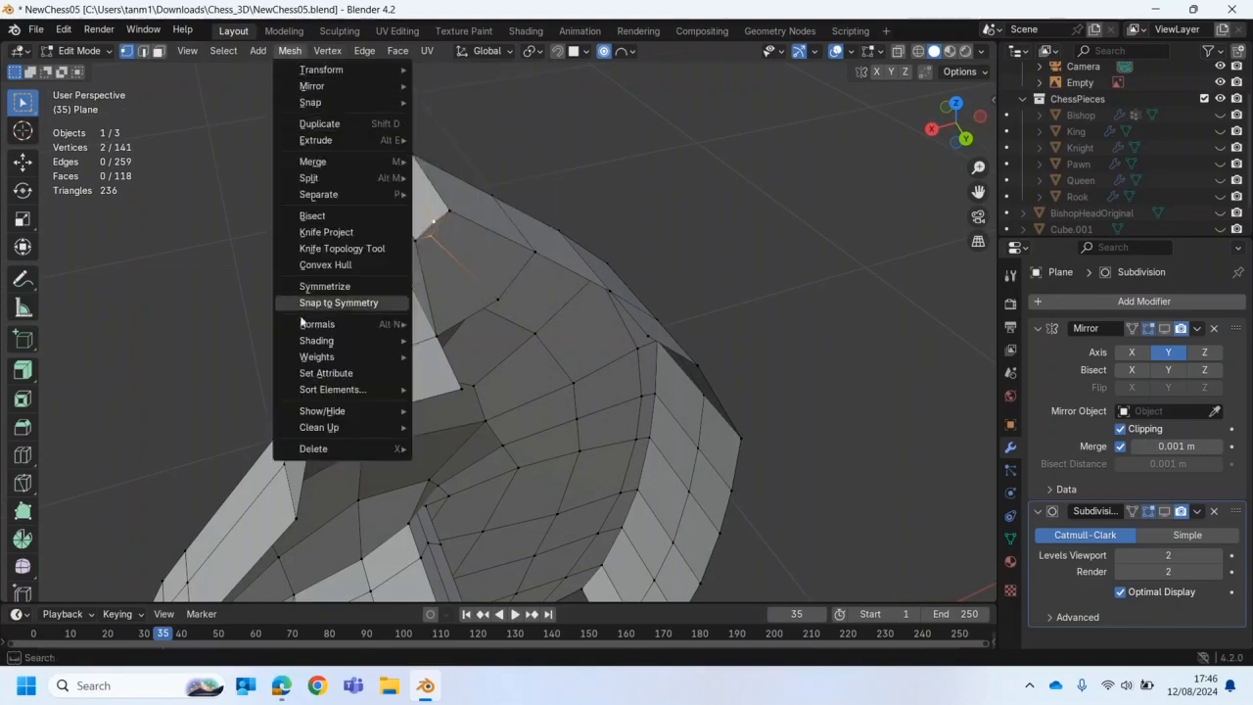
mouse_move(315, 164)
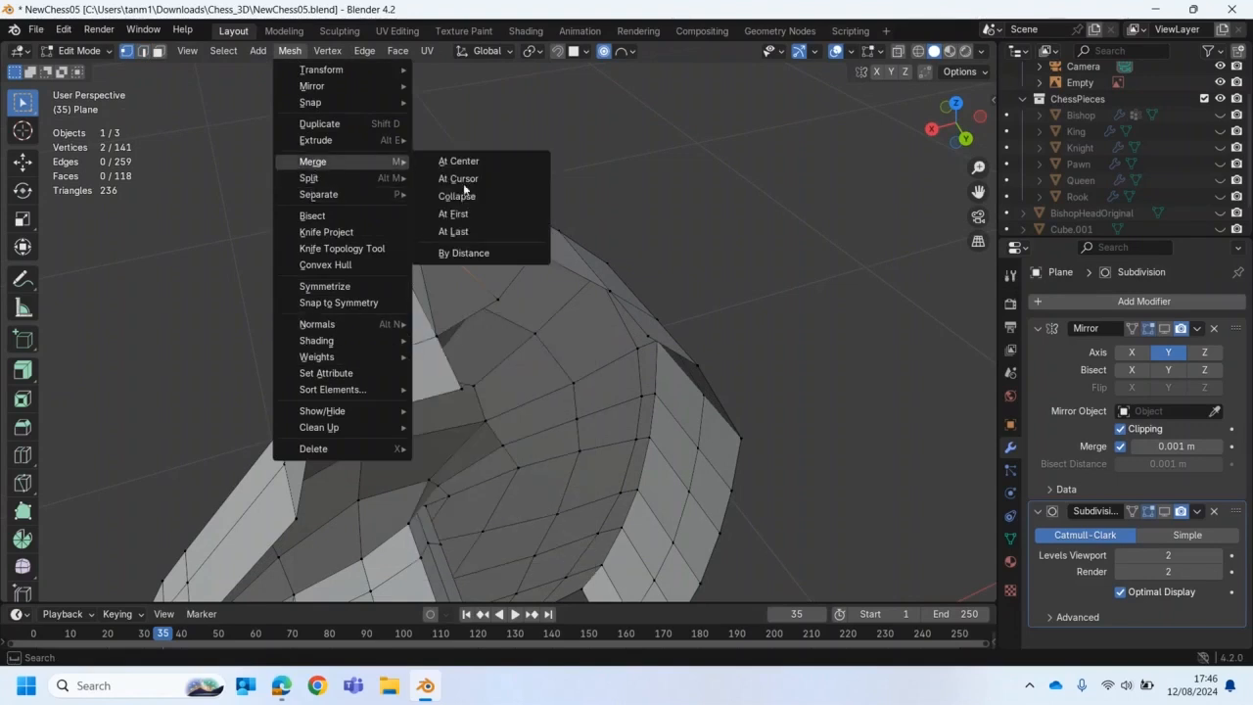
left_click(463, 234)
Step: Shift the vertex at the ear's inner rim by about 0.010 m in X, -0.008 m in Y and 0.010 m in Z, without proportional editing
middle_click_drag(473, 266, 500, 194)
left_click(483, 172)
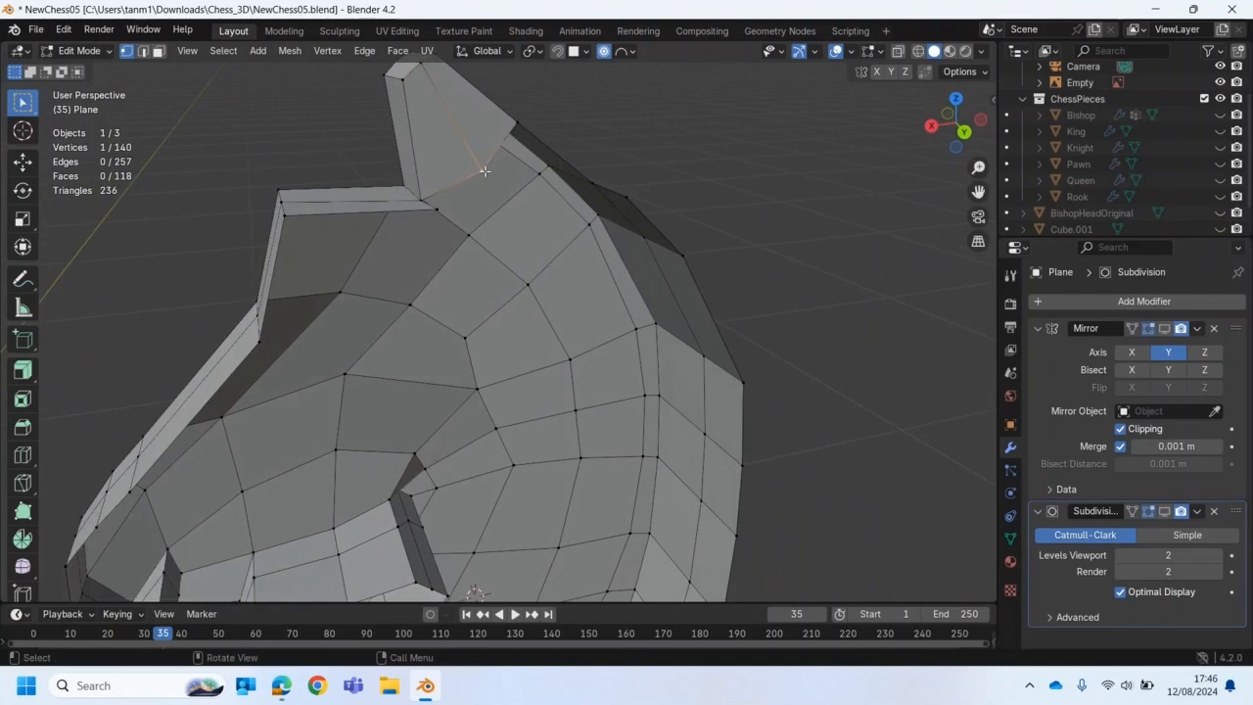
key("shift+space")
key("g")
left_click_drag(480, 170, 464, 162)
key("ctrl+z")
Step: Extrude the open edge behind the ear inward and position the new edge against the inner side of the head
middle_click_drag(464, 161, 310, 247)
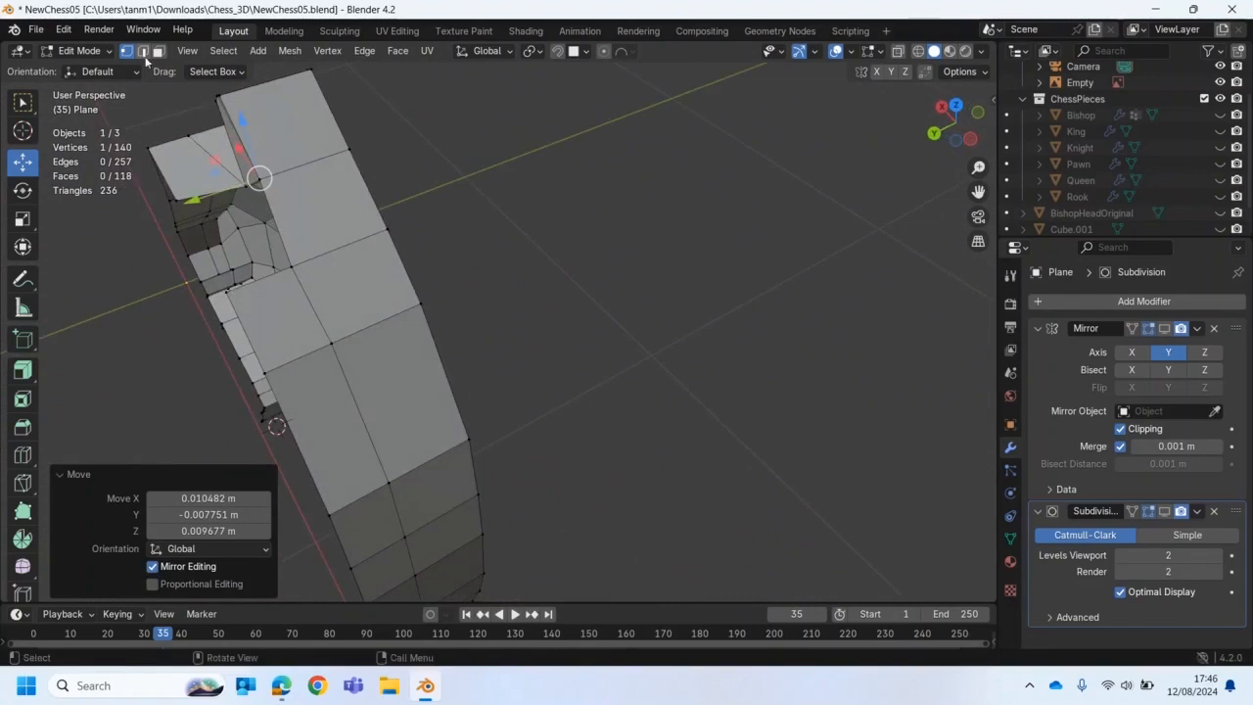
left_click(143, 50)
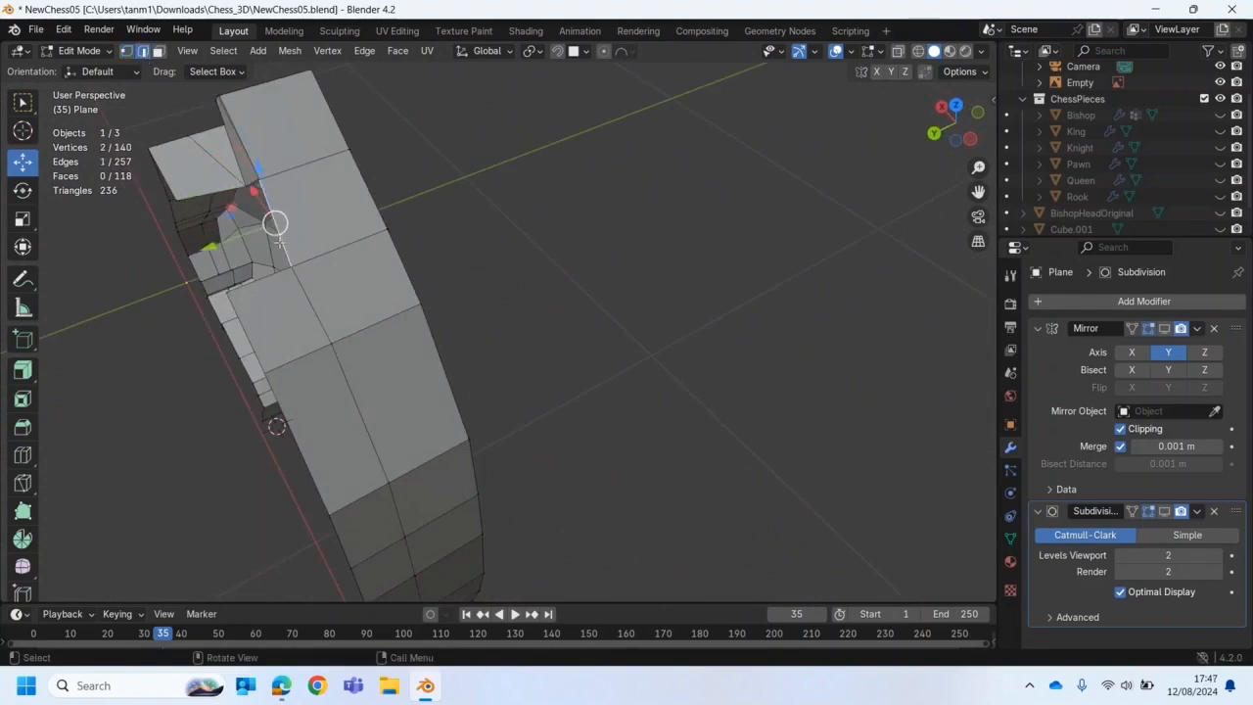
left_click_drag(284, 236, 221, 265)
middle_click_drag(221, 264, 608, 272)
mouse_move(613, 260)
left_mouse_down()
mouse_move(642, 251)
mouse_move(643, 238)
mouse_move(601, 264)
left_mouse_up()
middle_click_drag(602, 264, 368, 305)
left_click_drag(328, 317, 317, 309)
Step: Merge the new face's lower corner with the neighbouring inner-side vertex, using At Center
left_click(129, 52)
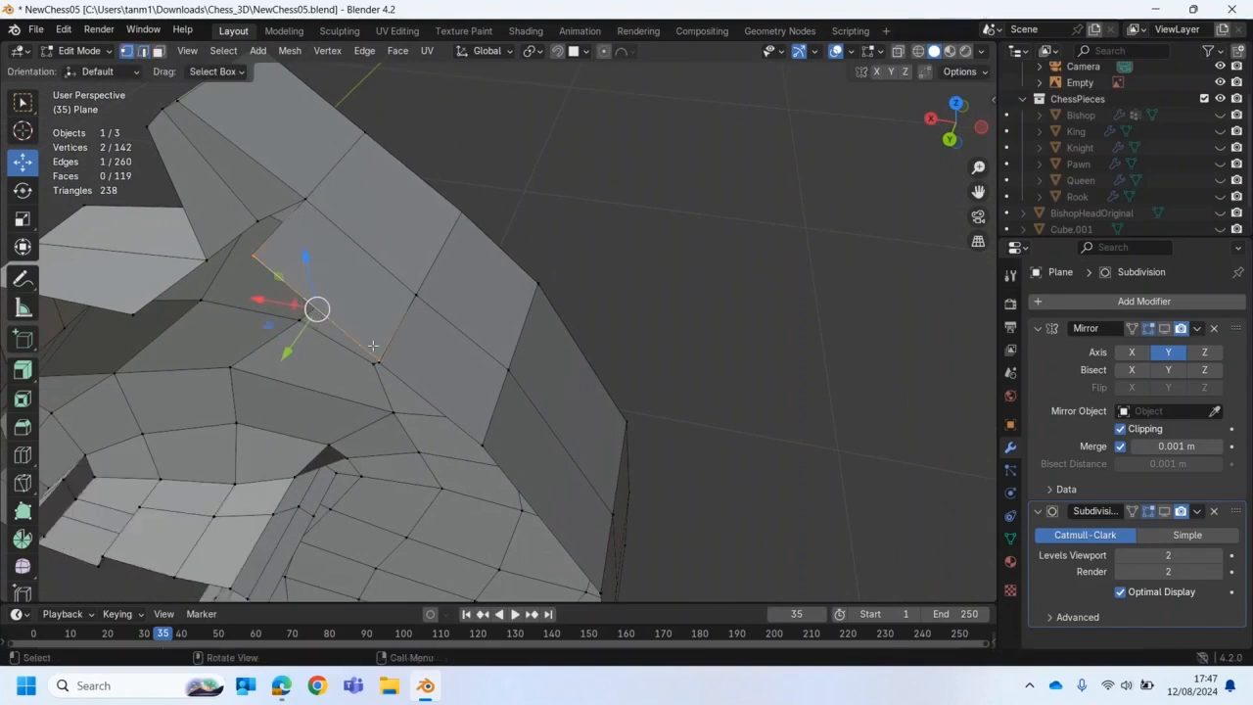
middle_click_drag(372, 346, 368, 327)
left_click_drag(359, 252, 376, 270)
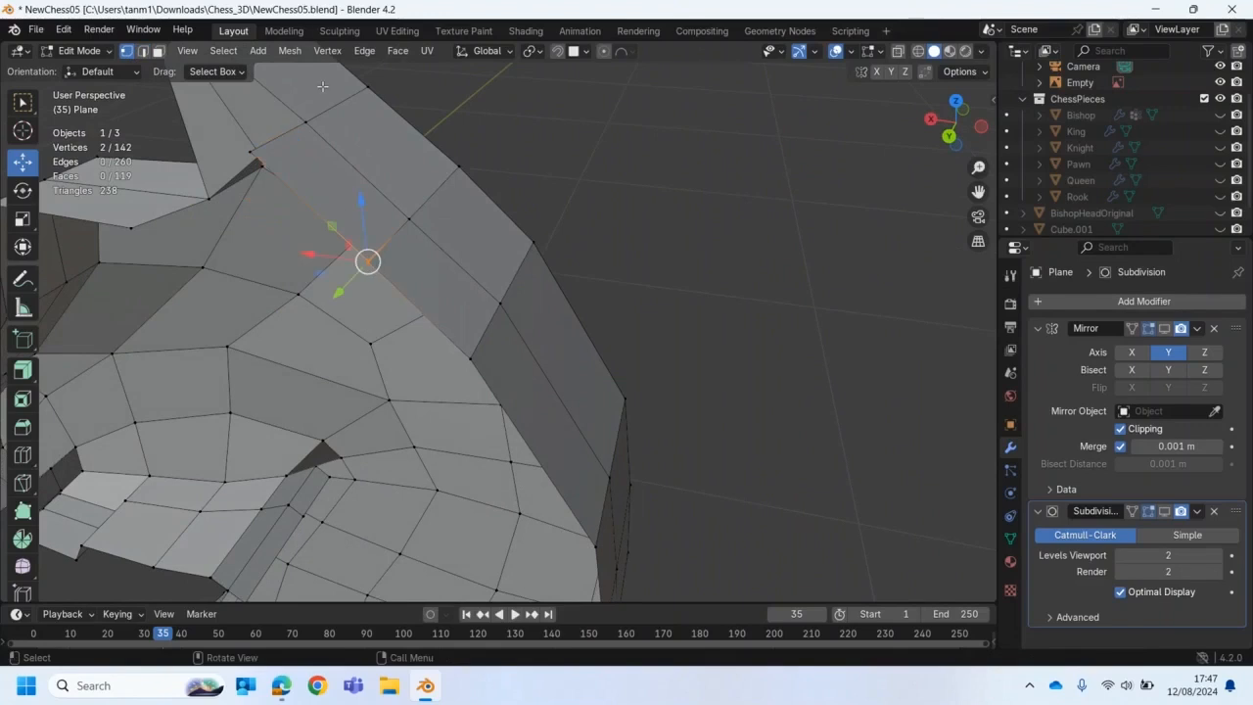
left_click(290, 52)
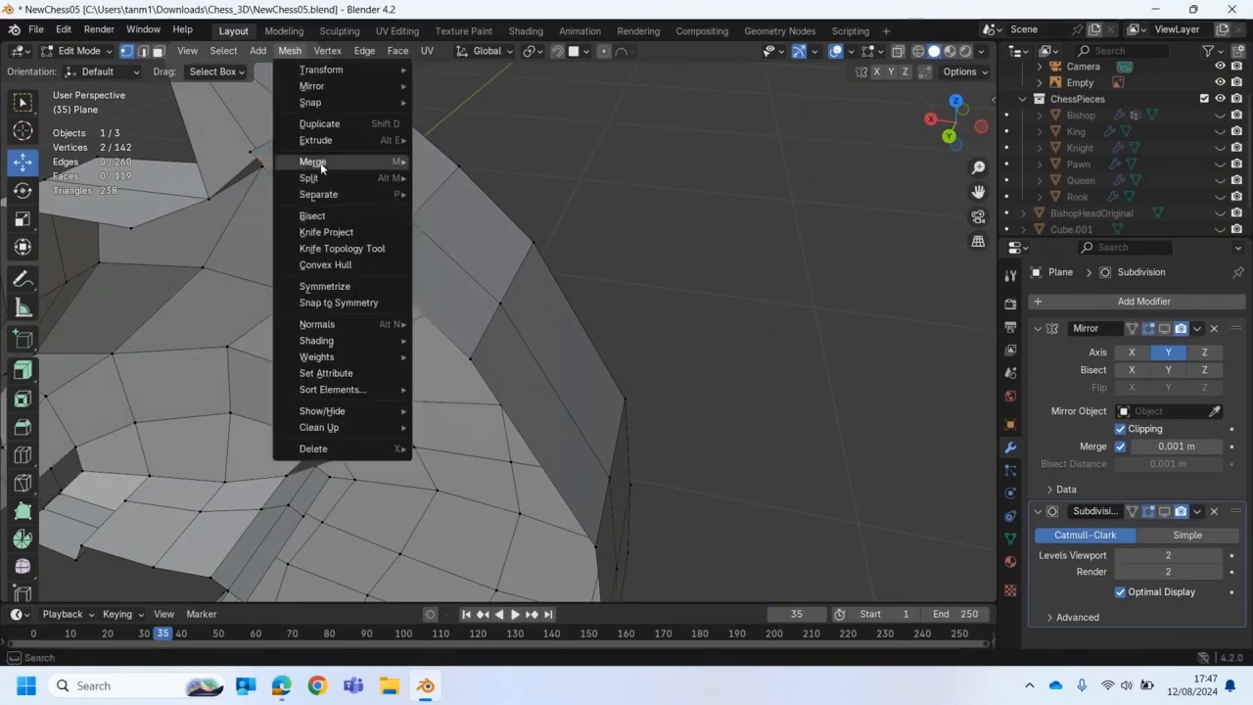
mouse_move(317, 162)
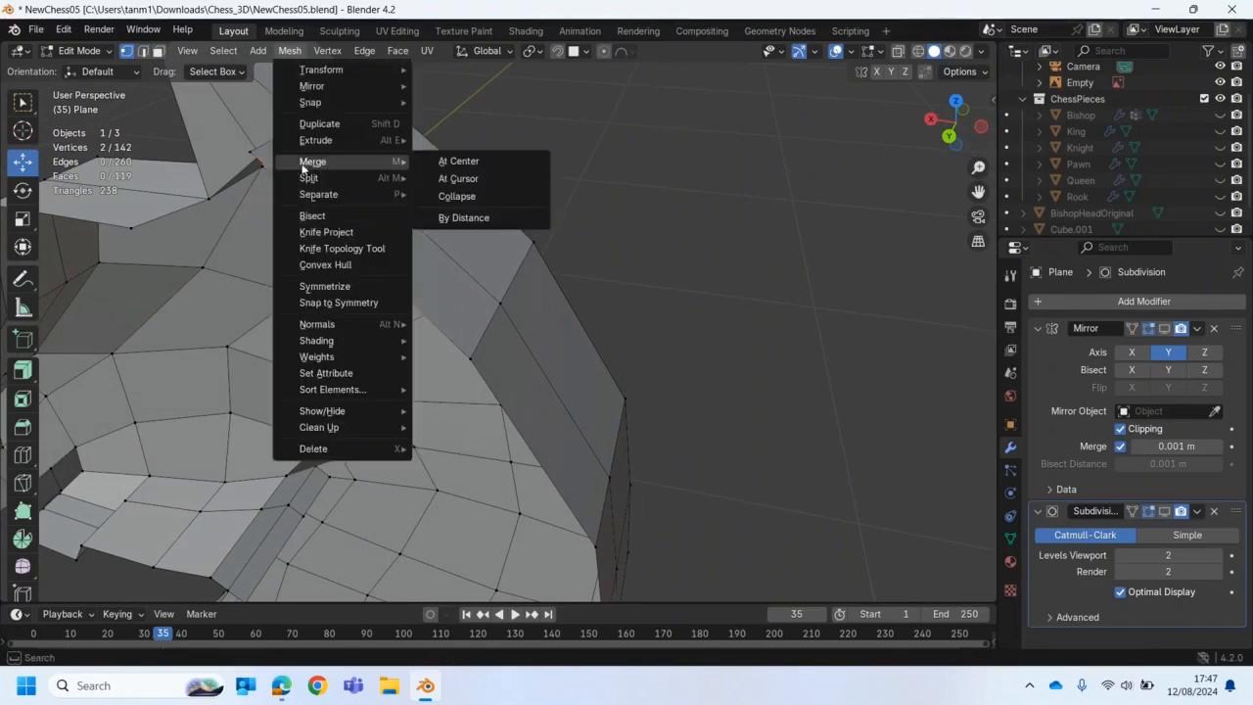
left_click(442, 166)
left_click(551, 160)
Step: Bridge the free edge beside the ear's base to the open edge behind the ear with one cut
middle_click_drag(394, 175, 491, 267)
left_click(416, 258)
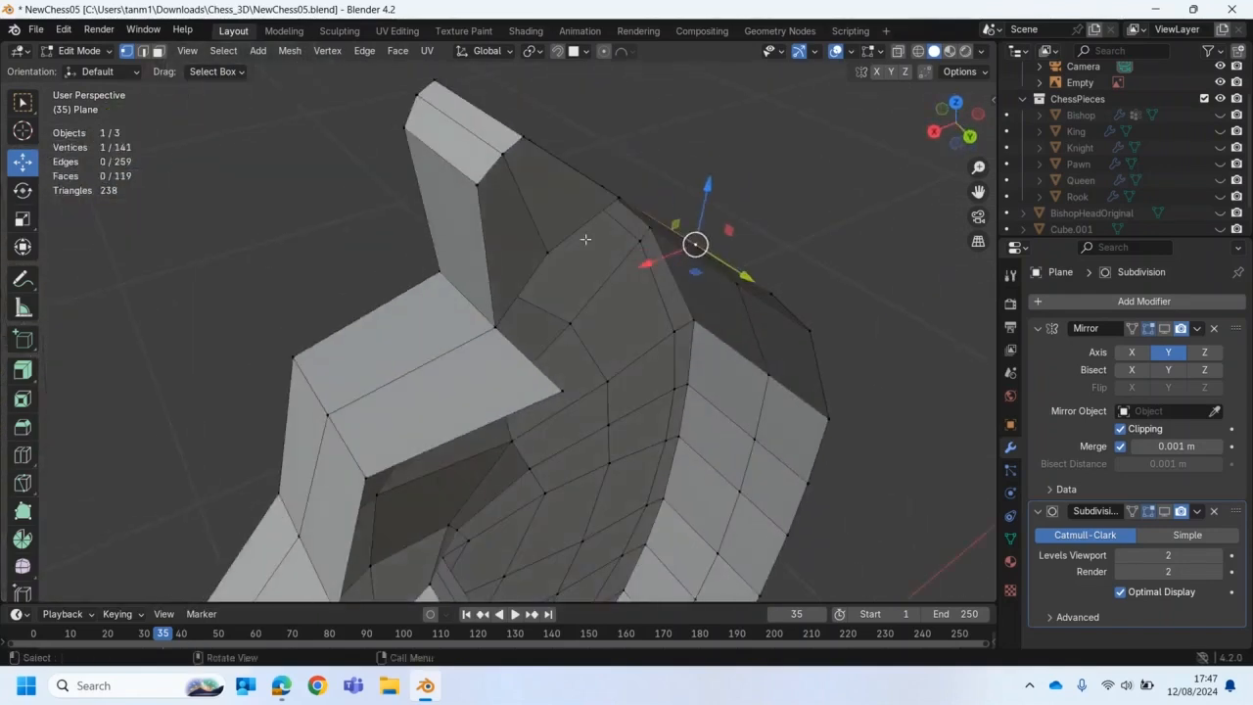
left_click(517, 348)
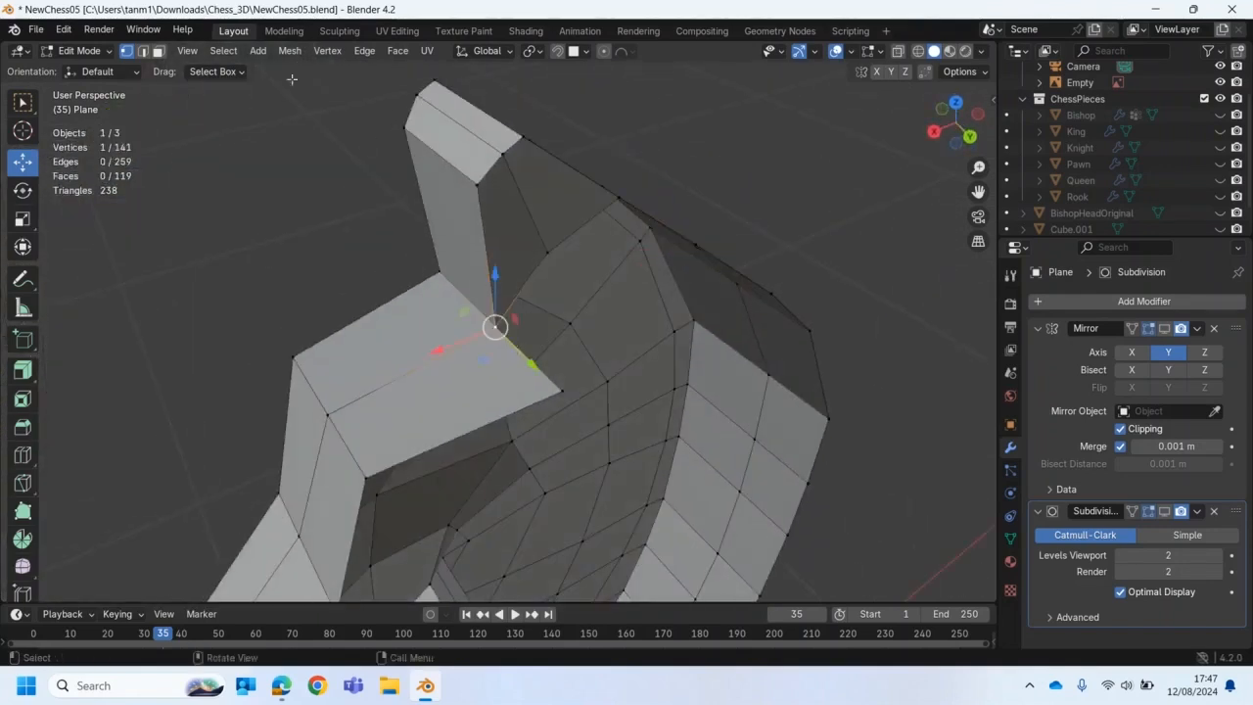
left_click(144, 51)
left_click(532, 361)
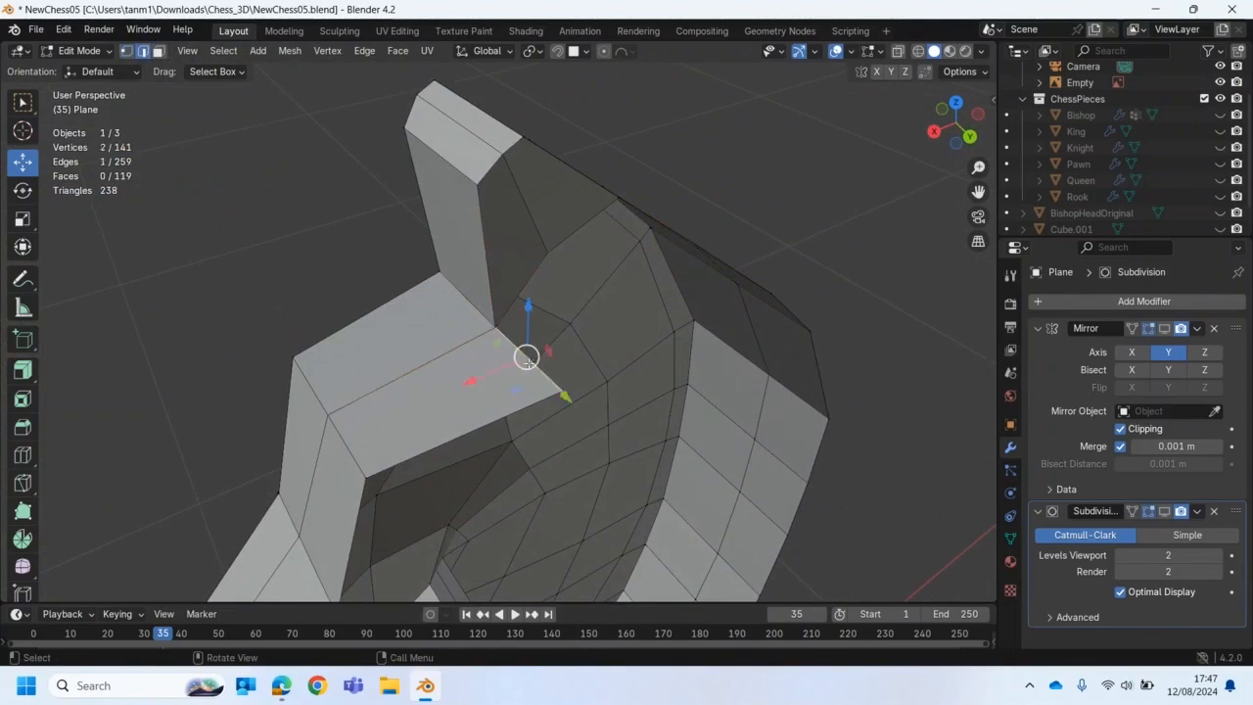
middle_click_drag(643, 228, 553, 283)
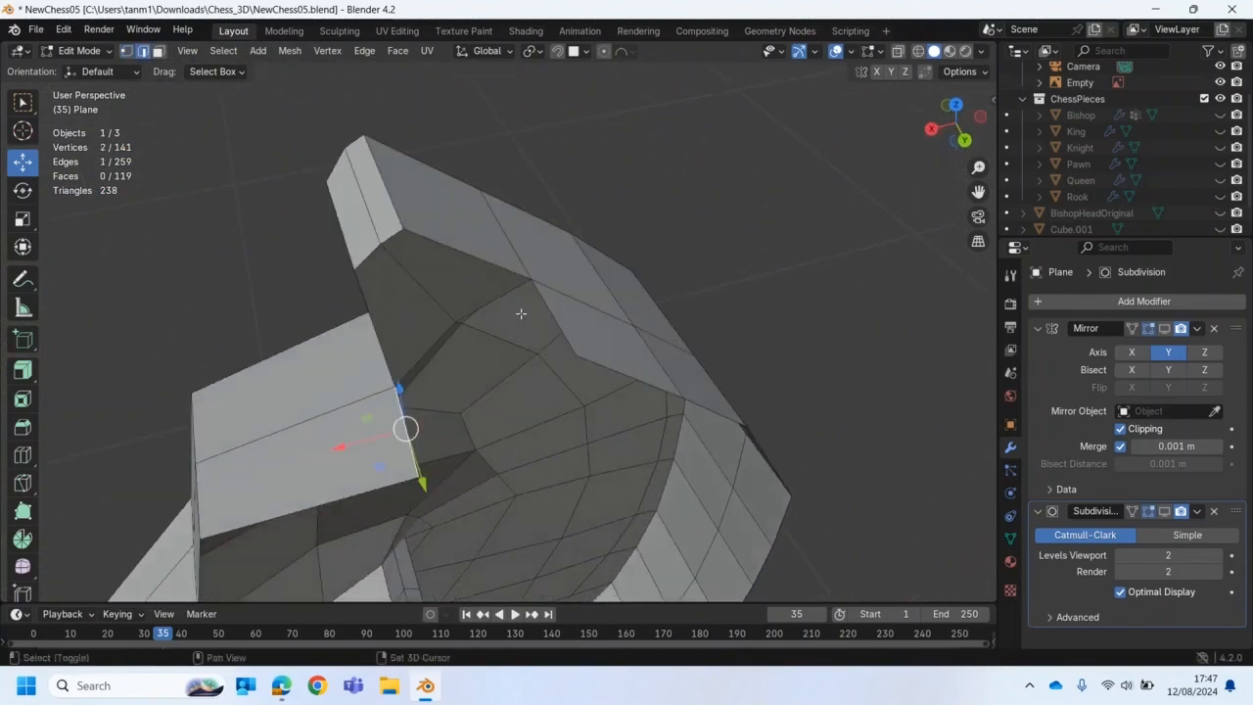
left_click(534, 294, "shift")
left_click(366, 53)
left_click(370, 97)
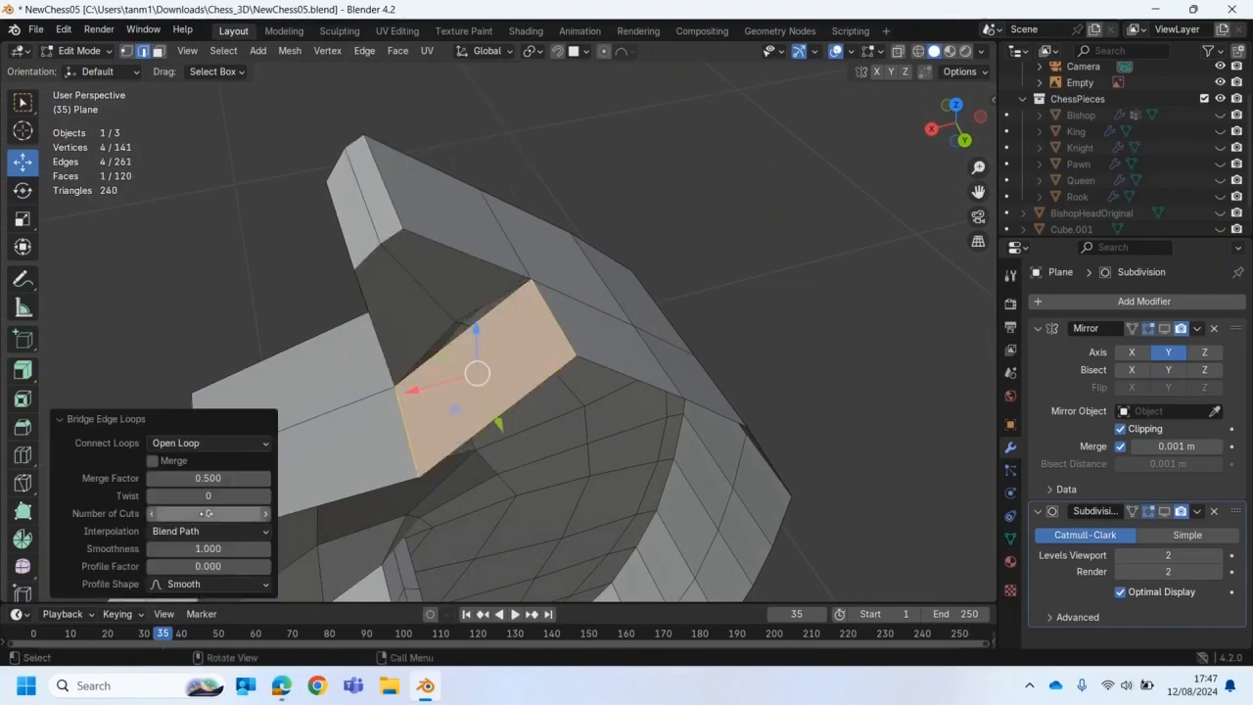
left_click(268, 514)
Step: Merge the bridge's middle vertex on the ear side with the adjacent inner-ear vertex, using At Last
middle_click_drag(334, 426, 350, 384)
left_click(310, 274)
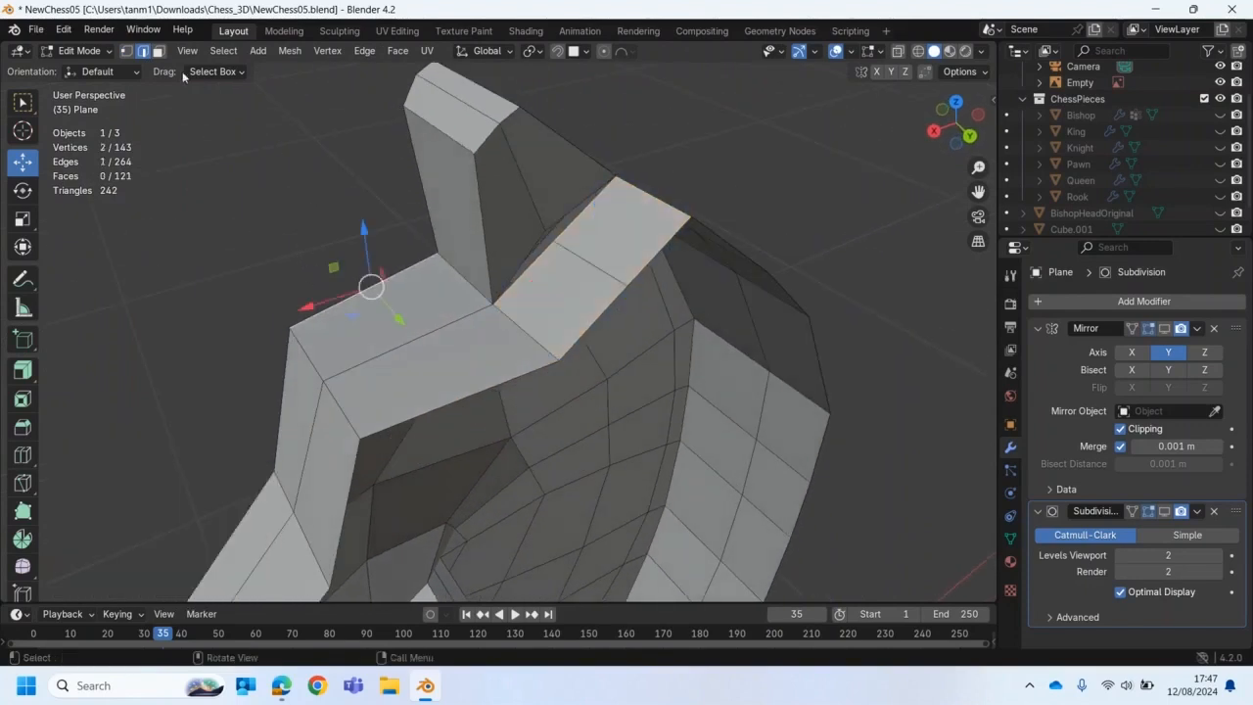
left_click(125, 51)
left_click(552, 241)
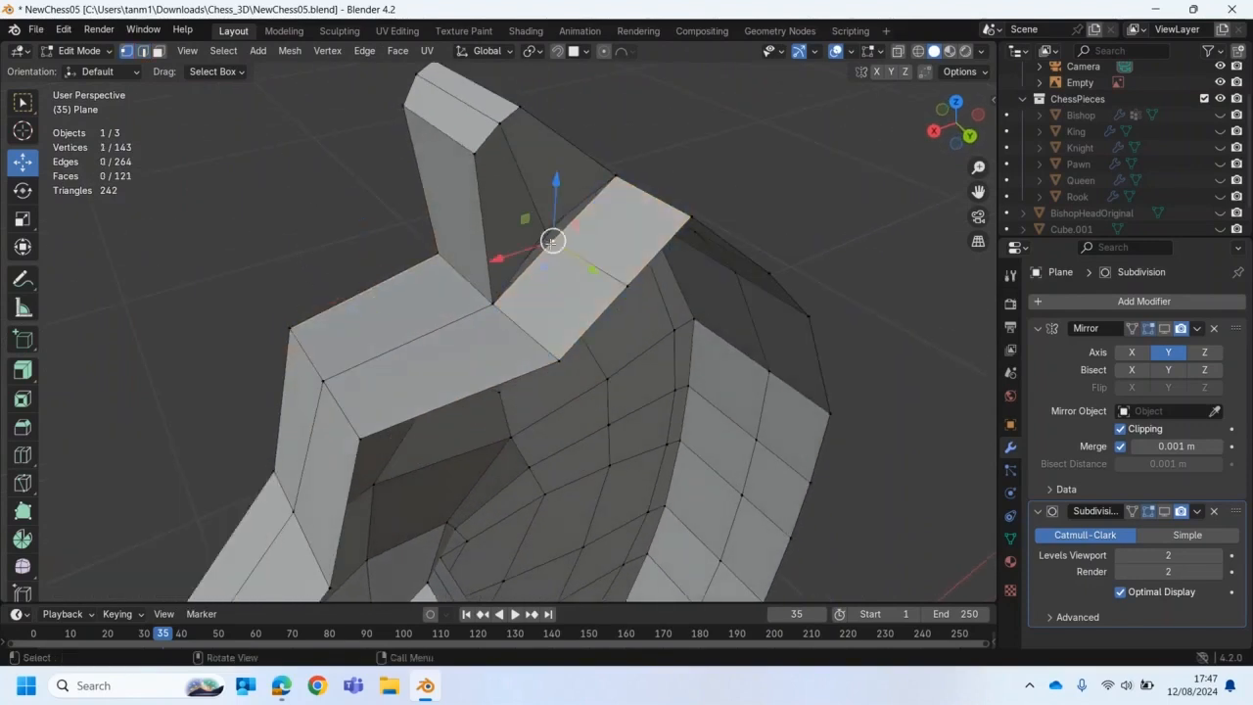
left_click(545, 232, "shift")
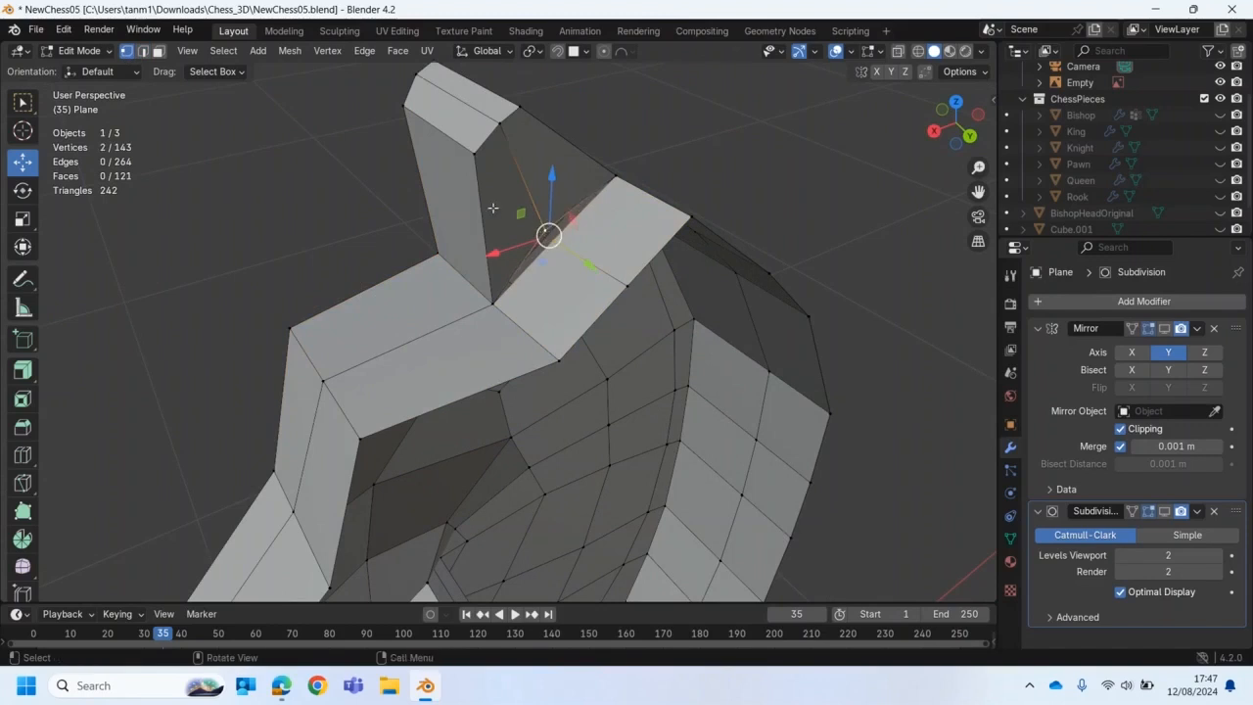
left_click(290, 50)
mouse_move(323, 162)
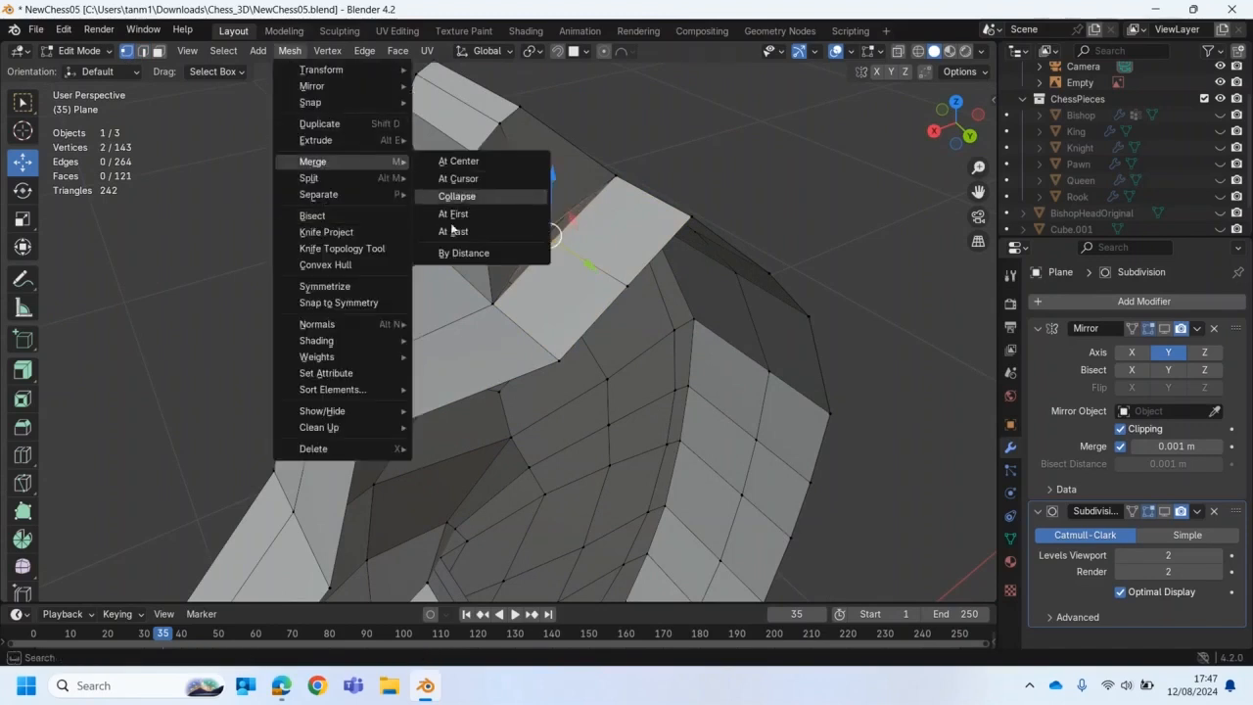
left_click(451, 232)
left_click(306, 265)
Step: Show the Mirror modifier in the viewport and move the bridge's inner middle vertex onto the mirror centre plane
middle_click_drag(305, 264, 490, 280)
scroll(358, 271, "down", 2)
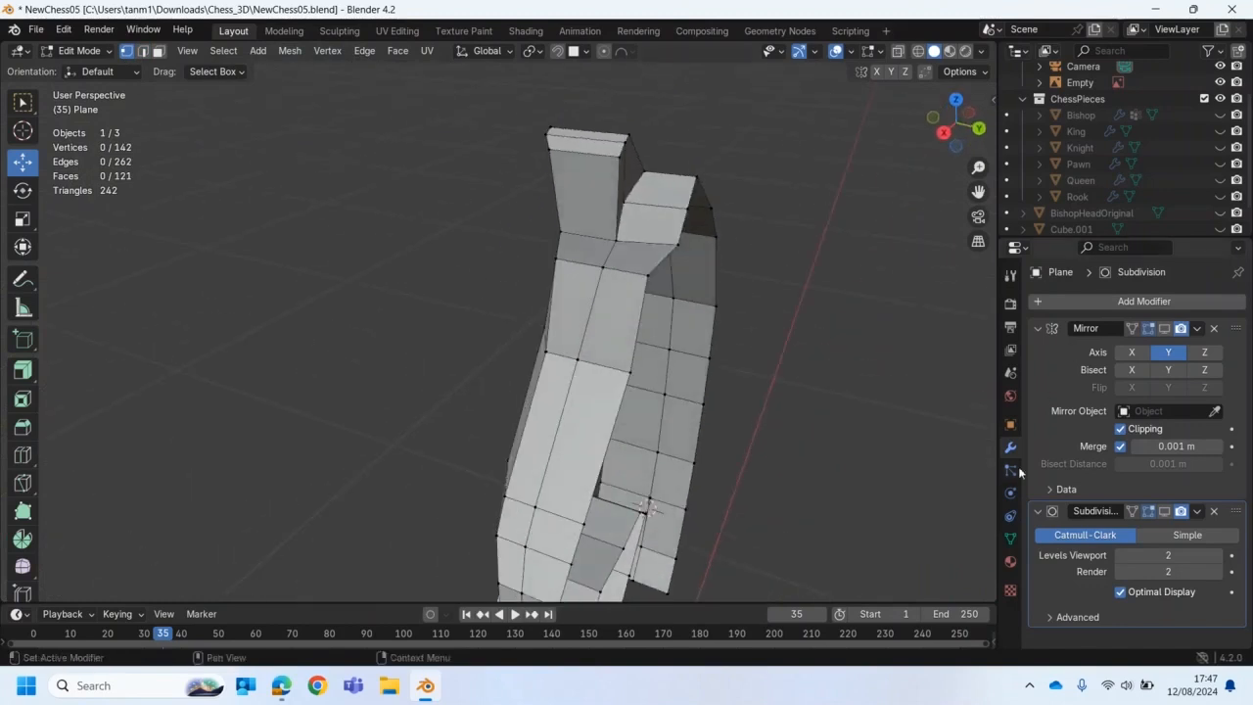
left_click(1164, 328)
middle_click_drag(777, 296, 711, 325)
left_click(701, 309)
left_click_drag(748, 330, 809, 346)
left_click_drag(692, 347, 688, 358)
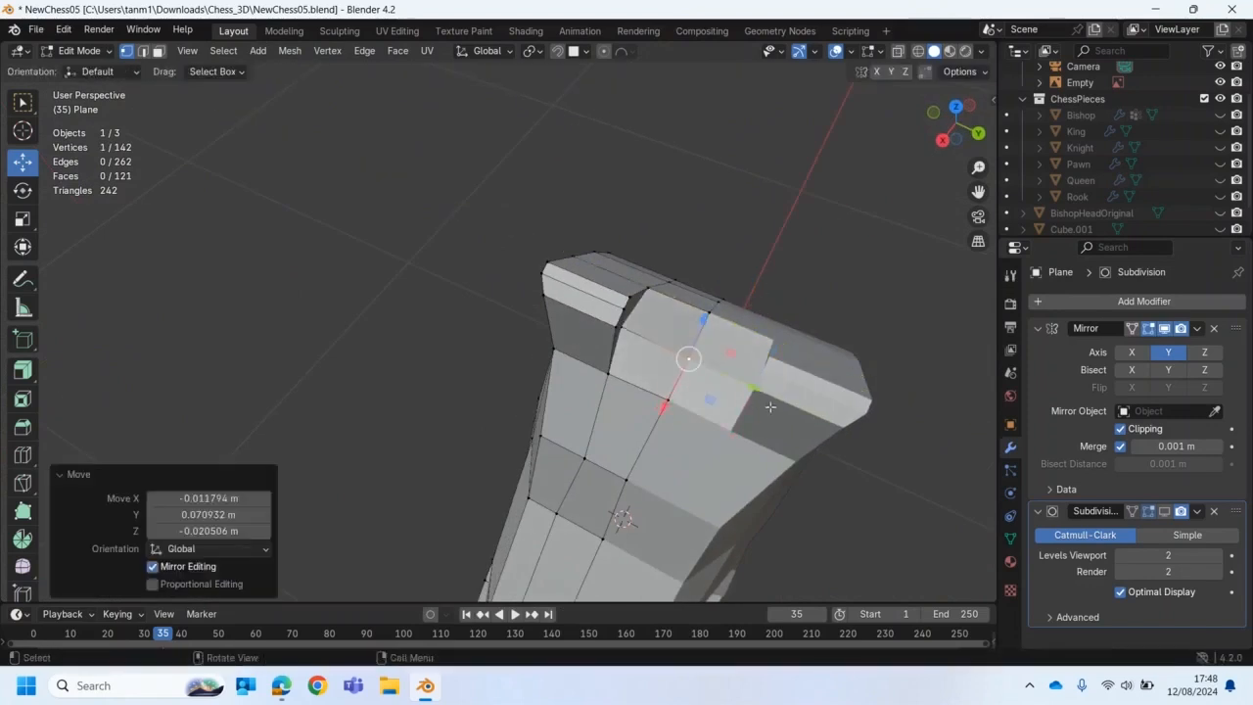
Step: Adjust the vertices between the ear and the forehead along Y to even out the brow
middle_click_drag(726, 394, 730, 304)
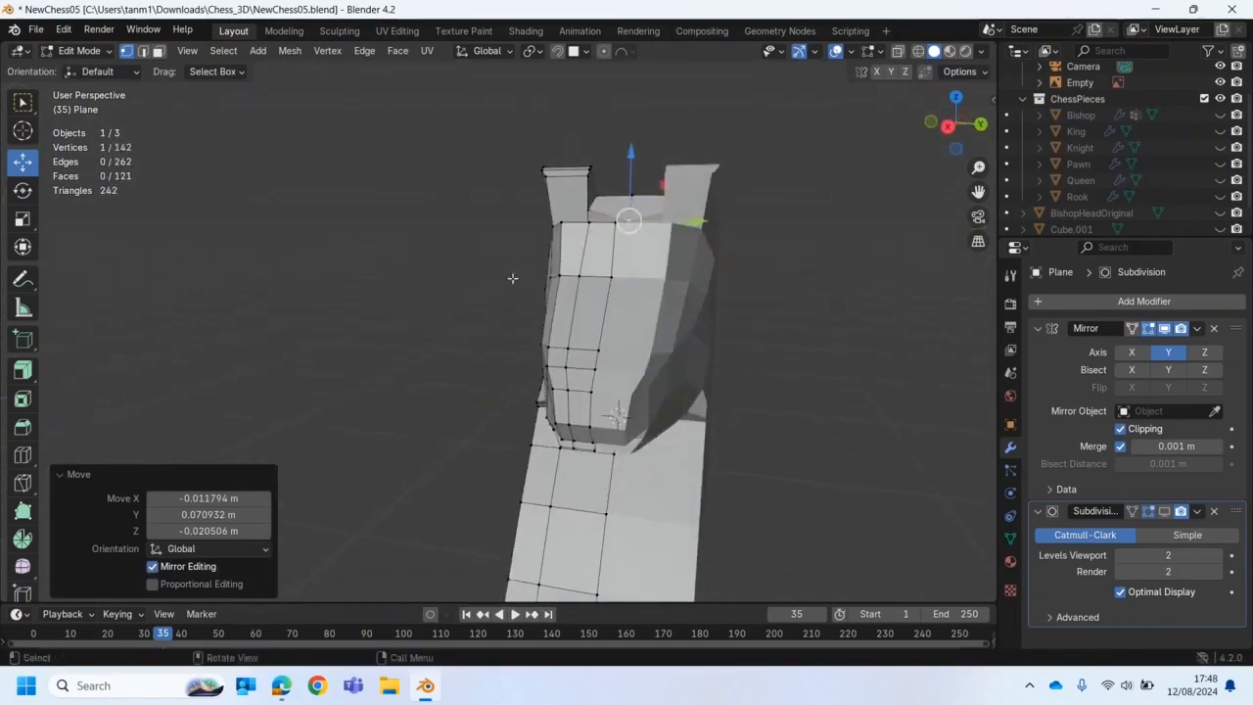
left_click(513, 279)
middle_click_drag(451, 297, 487, 339)
left_click_drag(670, 293, 665, 291)
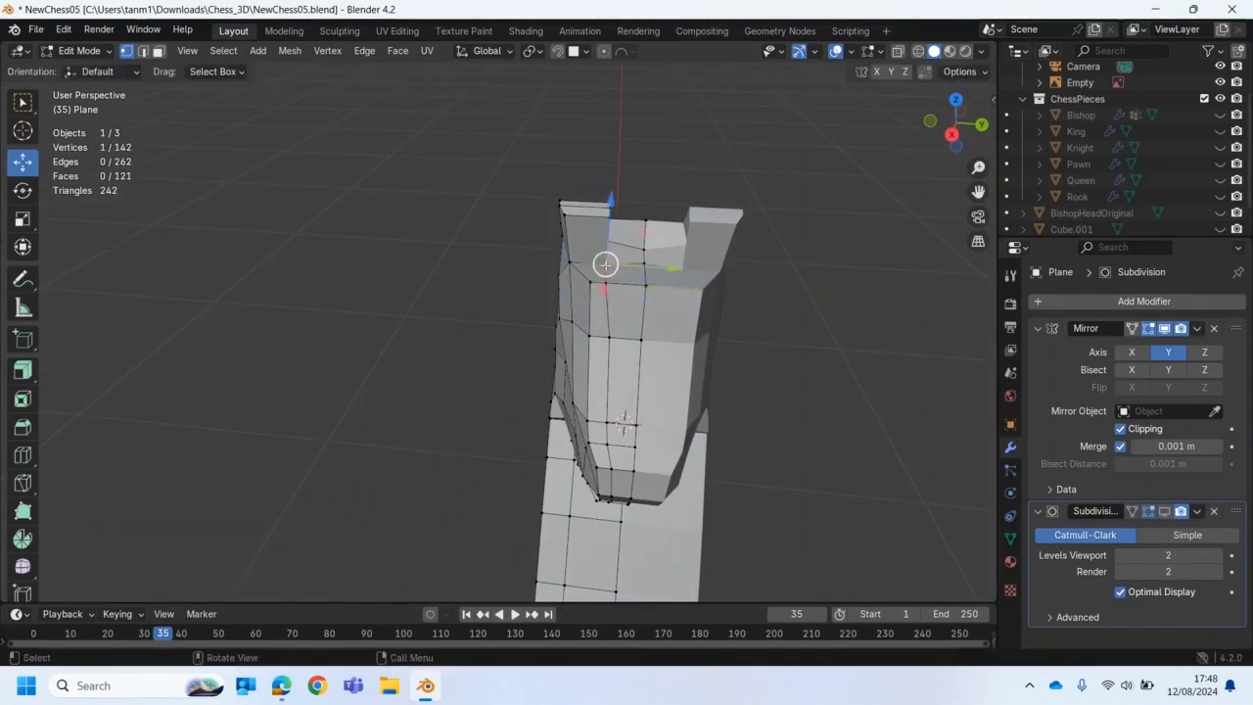
mouse_move(666, 291)
middle_mouse_down()
mouse_move(721, 294)
mouse_move(682, 276)
middle_mouse_up()
left_click_drag(671, 278, 664, 277)
middle_click_drag(401, 353, 470, 274)
left_click(605, 297)
left_click_drag(672, 298, 691, 300)
Step: Nudge further vertices around the ear's base and forehead to refine the transition between them
middle_click_drag(691, 301, 759, 338)
left_click(581, 363)
middle_click_drag(587, 363, 509, 337)
left_click_drag(606, 336, 615, 343)
left_click(544, 351)
middle_click_drag(616, 343, 673, 376)
left_click(586, 374)
left_click_drag(635, 374, 637, 359)
left_click(584, 357)
left_click(585, 384)
left_click_drag(634, 386, 639, 385)
left_click(580, 384)
left_click(626, 382)
Step: Select the neck's open bottom edge loop and examine the smoothed horse head from several sides
middle_click_drag(479, 490, 396, 316)
left_click(142, 51)
middle_click_drag(433, 429, 496, 421)
left_click(496, 421, "alt")
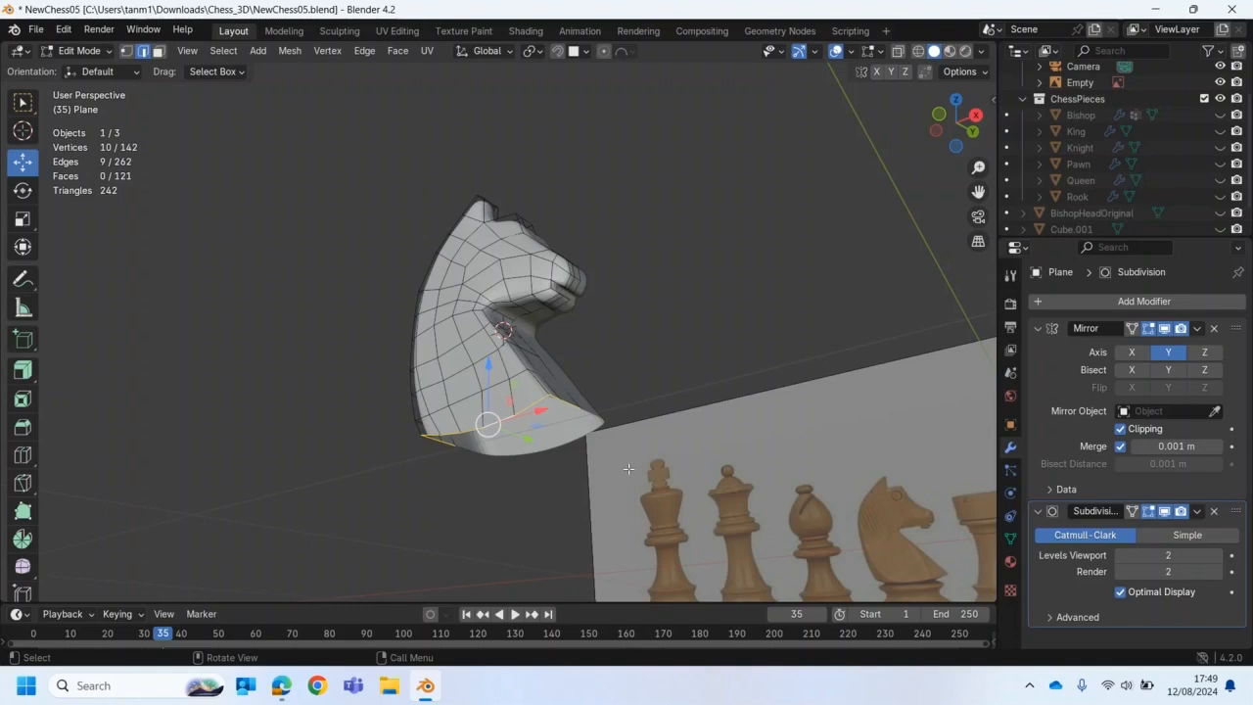
middle_click_drag(587, 568, 506, 477)
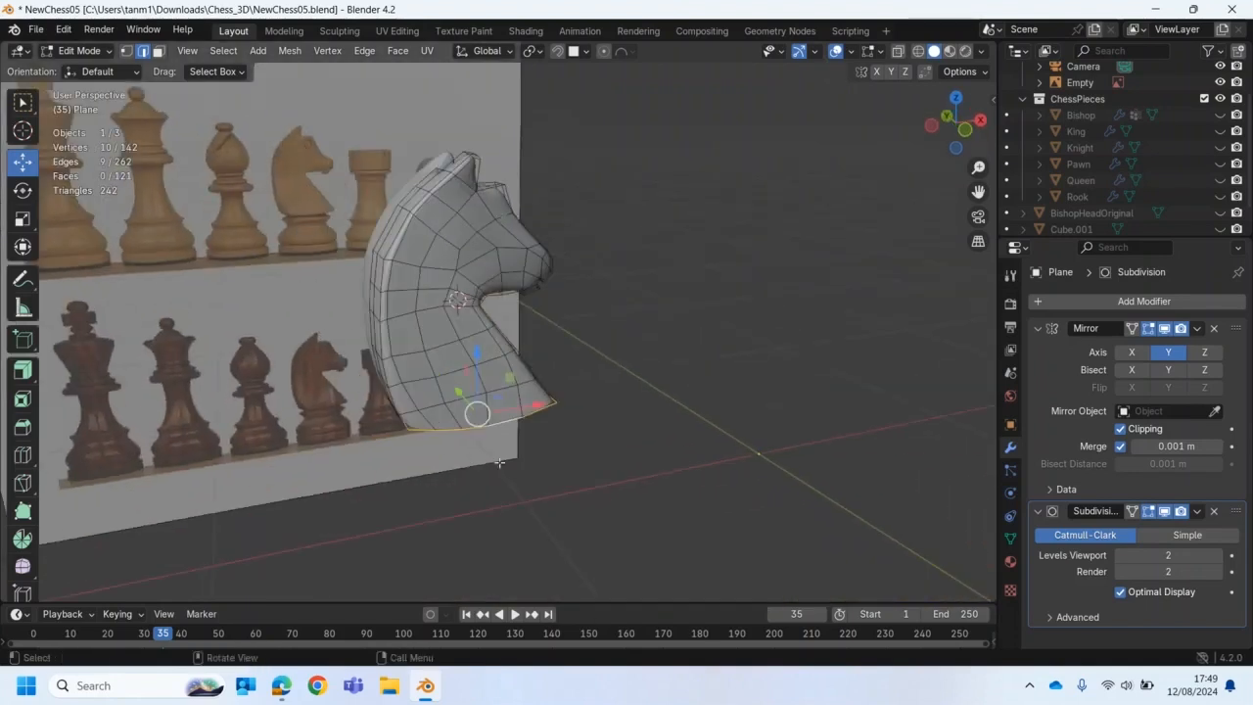
middle_click_drag(477, 435, 503, 335)
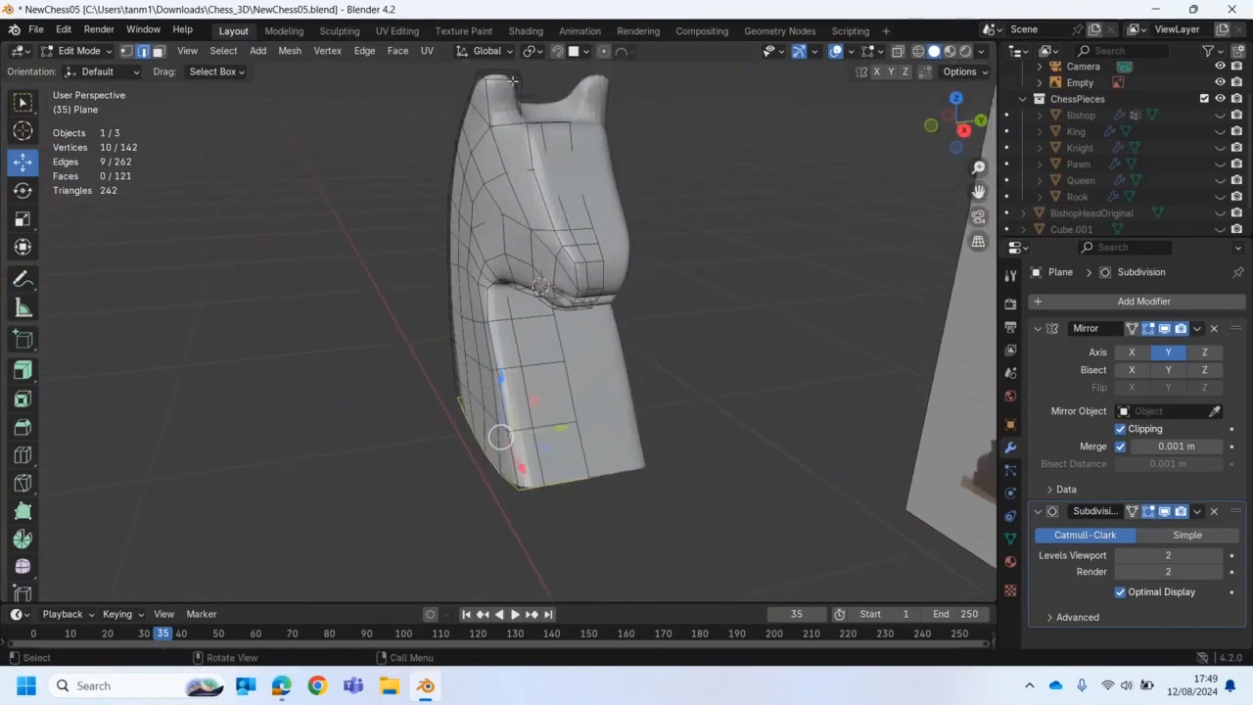
middle_click_drag(481, 131, 517, 136)
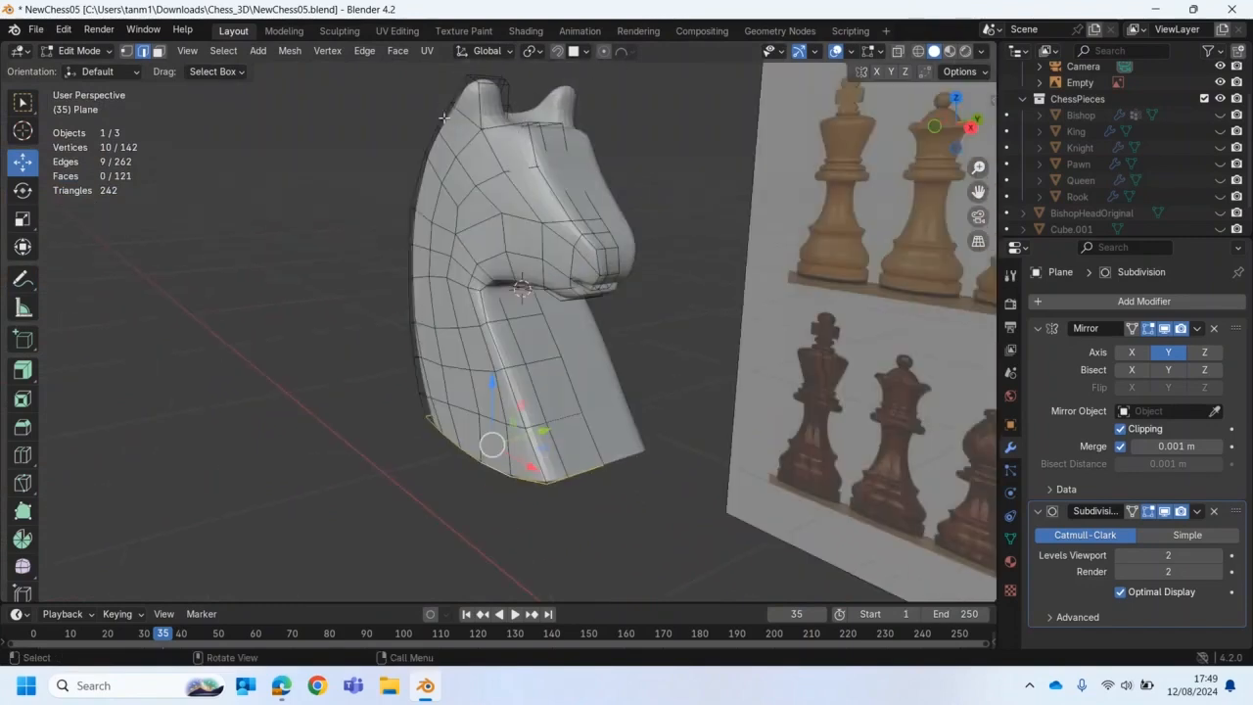
Step: Hide the subdivision in the viewport and add loop cuts beside the neck's front and back edges, with factors of about -0.638 and -0.739
left_click(1164, 511)
middle_click_drag(488, 509, 346, 313)
left_click(23, 456)
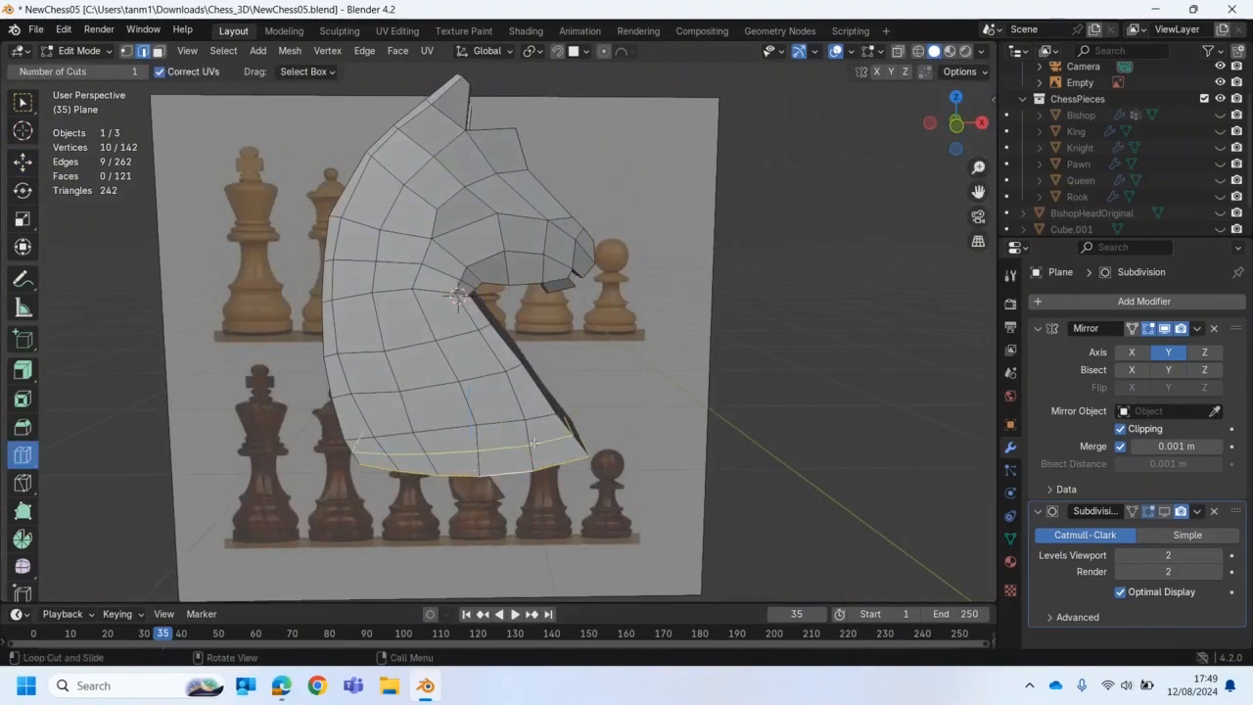
left_click_drag(504, 465, 531, 468)
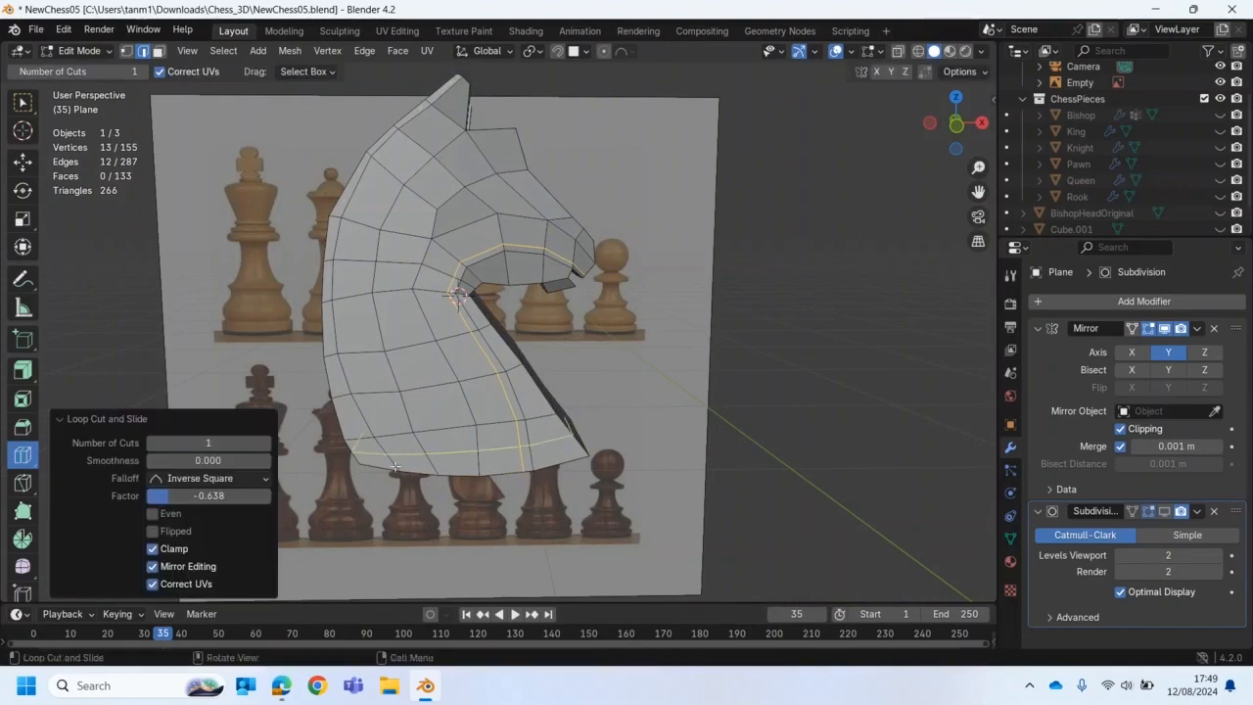
left_click_drag(397, 466, 401, 471)
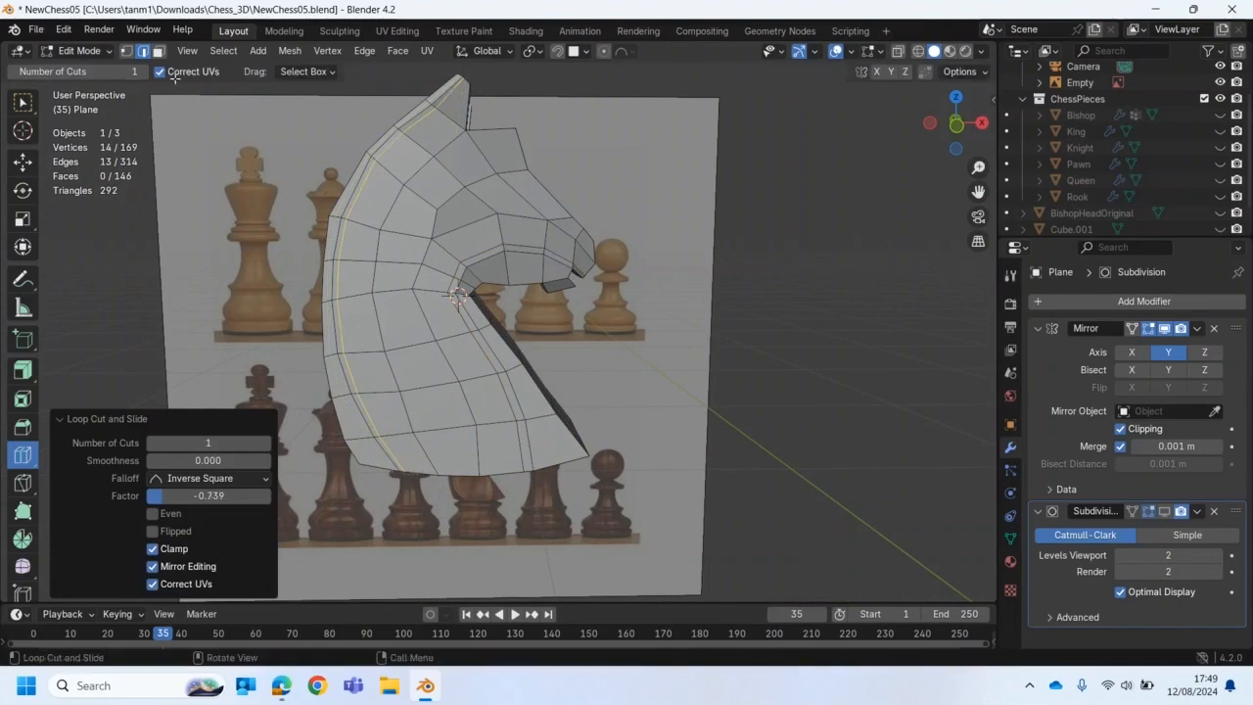
Step: Switch to face selection and select the four narrow faces along the neck's front edge
left_click(160, 52, "shift")
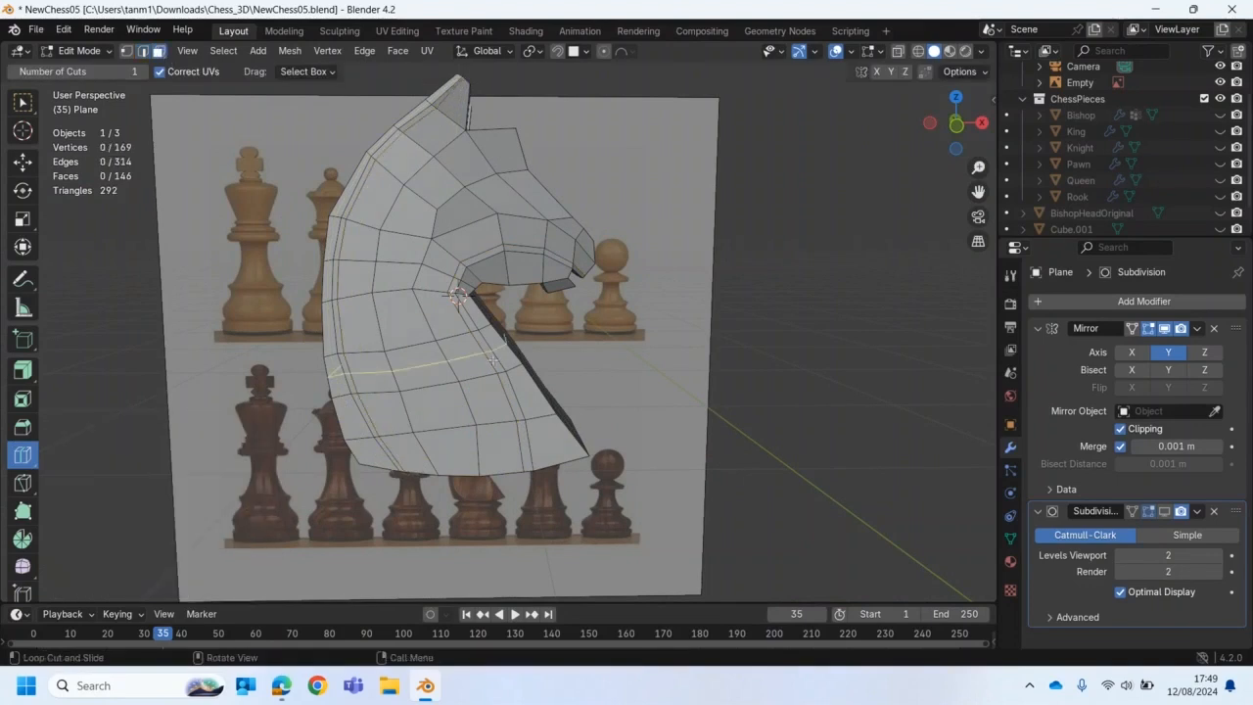
left_click(25, 100)
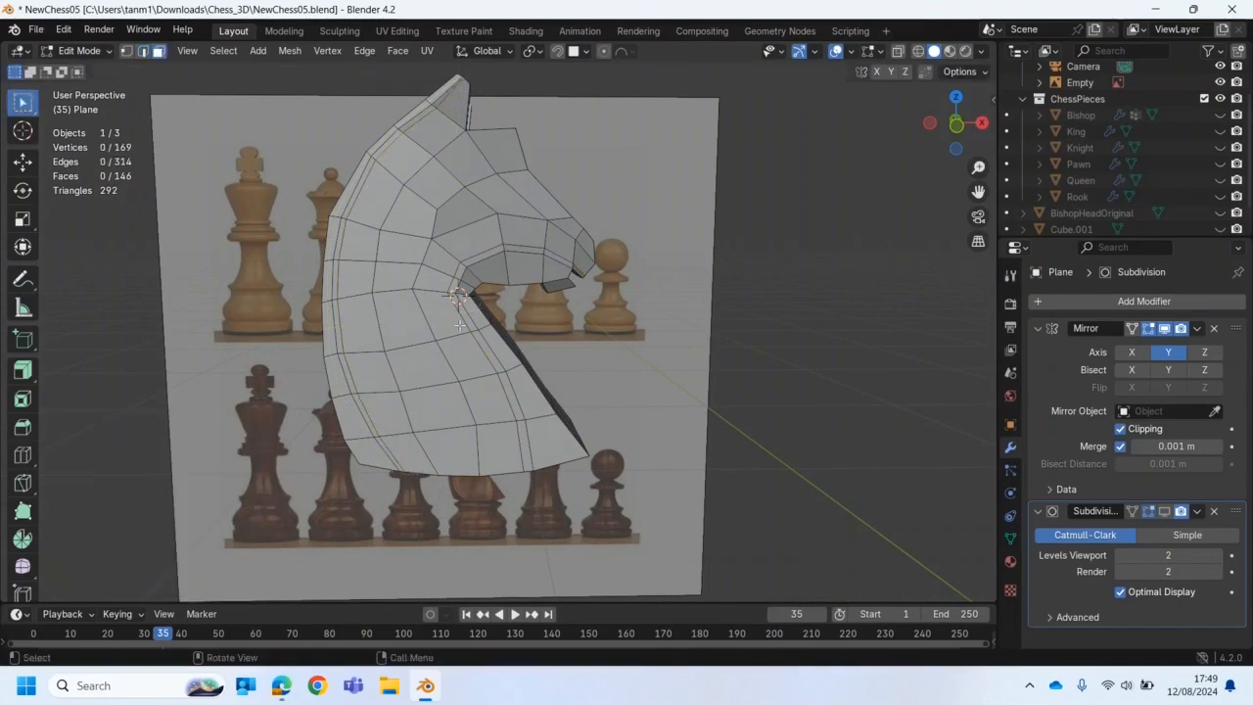
left_click(510, 358, "shift")
left_click(526, 394, "shift")
left_click(553, 441, "shift")
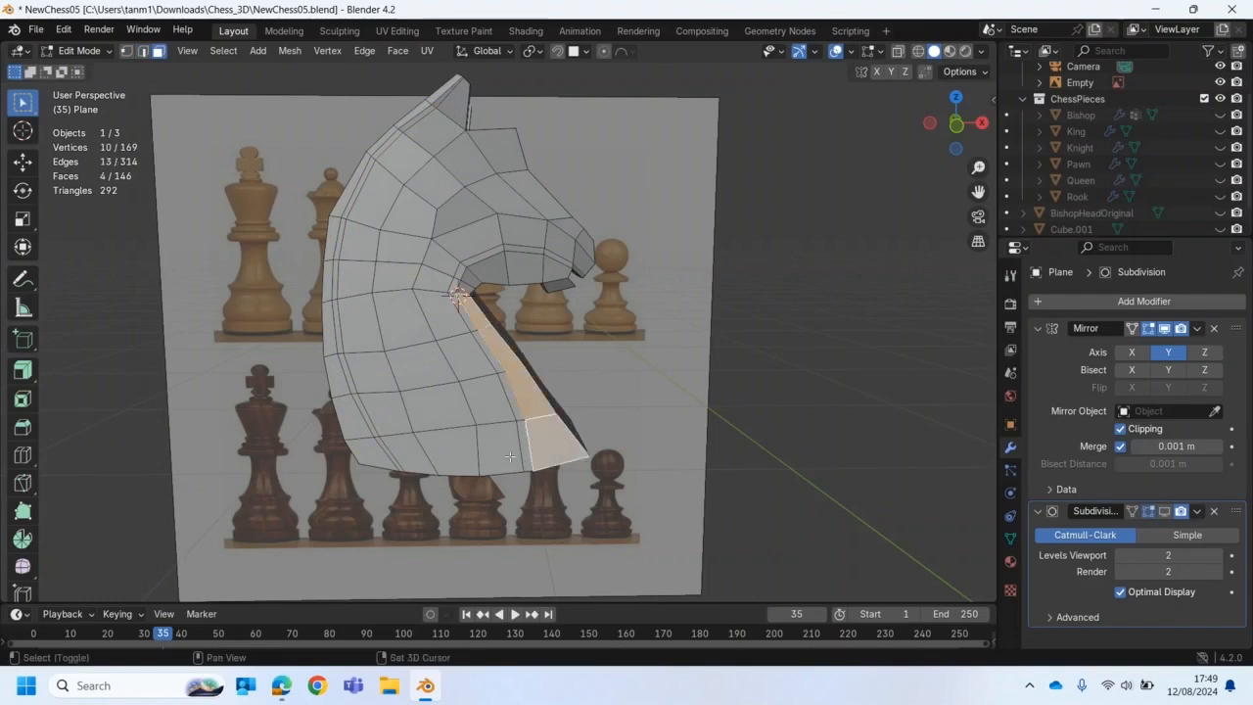
left_click(365, 447, "shift")
left_click(555, 460)
middle_click_drag(604, 450, 635, 437)
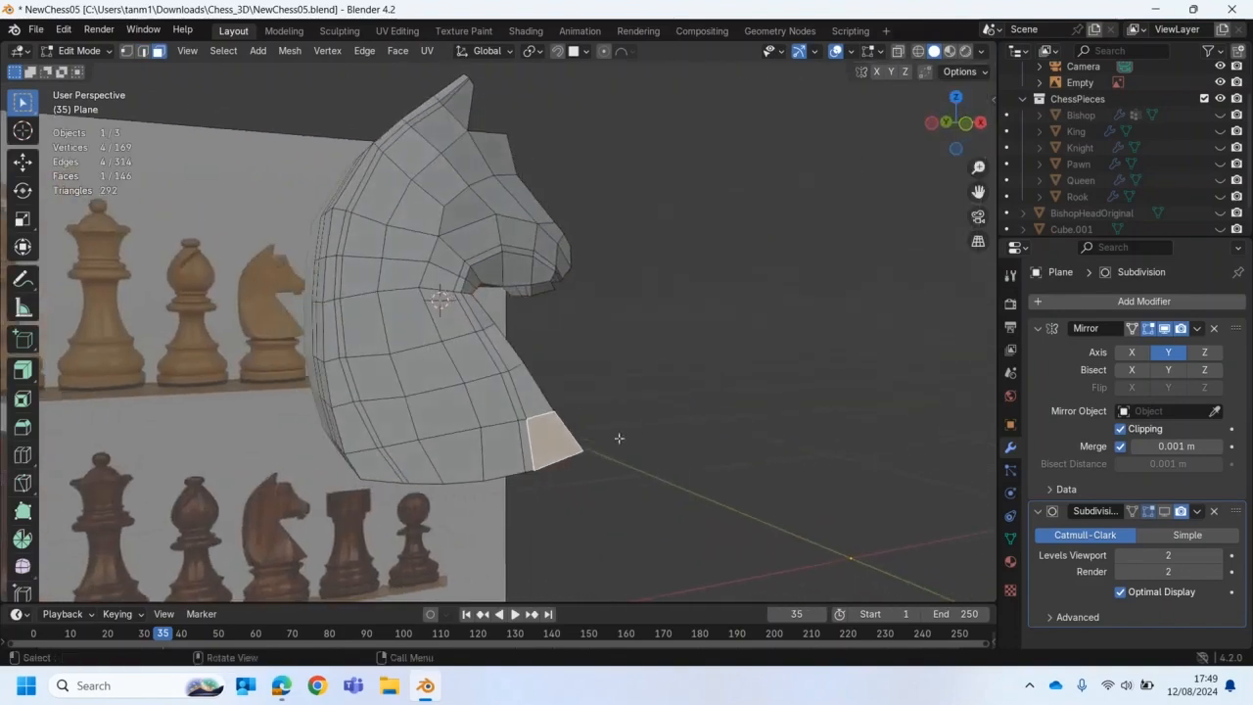
left_click(533, 397, "shift")
left_click(499, 344, "shift")
left_click(481, 313, "shift")
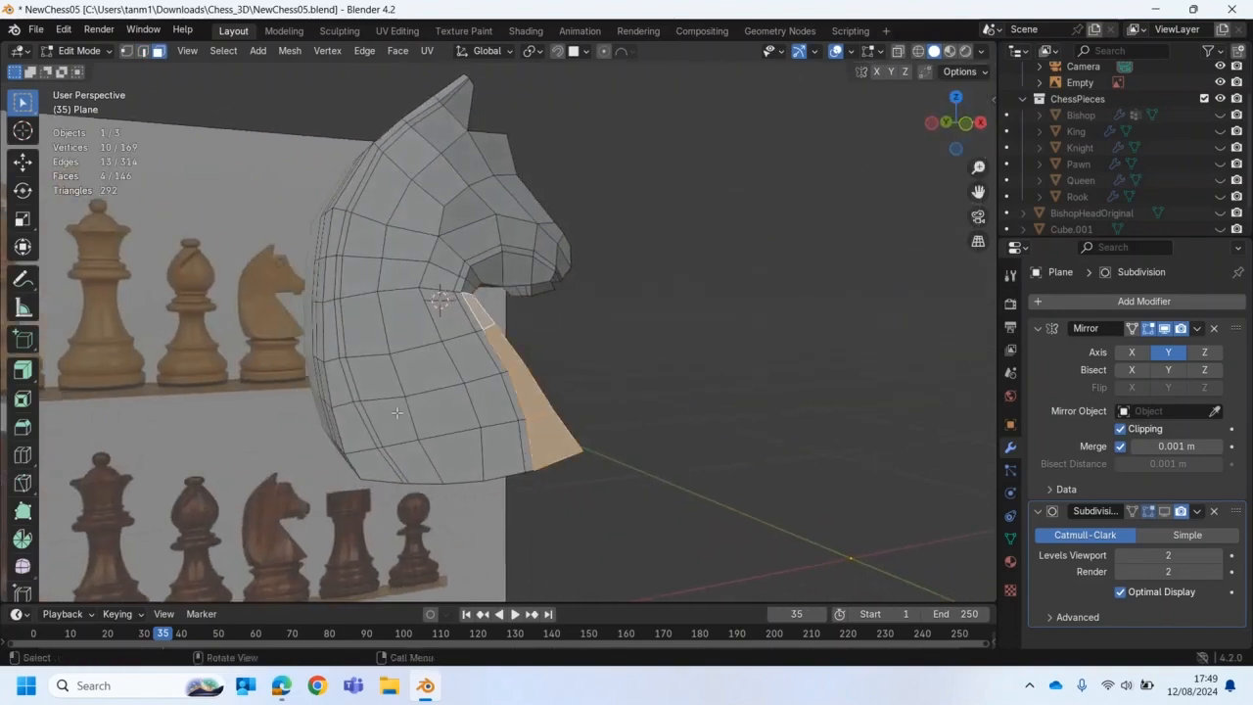
Step: Add the four lowest narrow faces along the neck's back edge to the selection
left_click(373, 464, "shift")
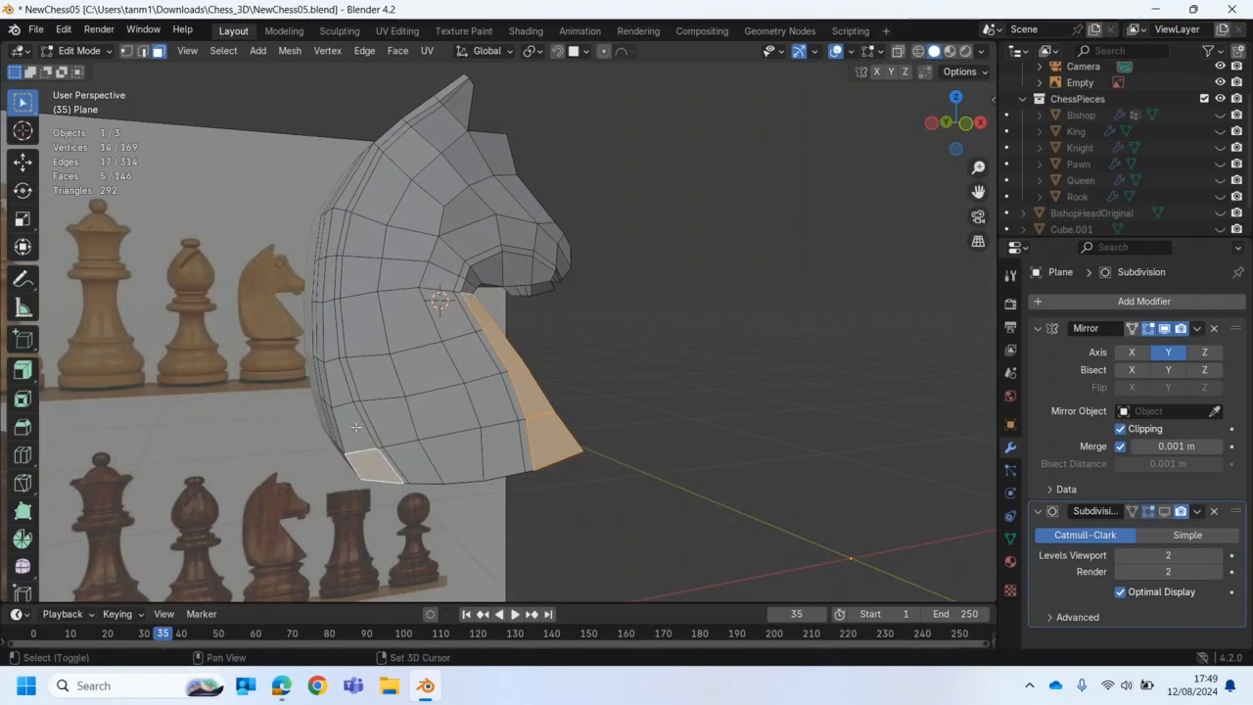
left_click(355, 427, "shift")
left_click(342, 387, "shift")
left_click(334, 342, "shift")
Step: Move the selected front and back neck faces inward along Y, with a final correction of about -0.006 m
middle_click_drag(335, 342, 424, 306)
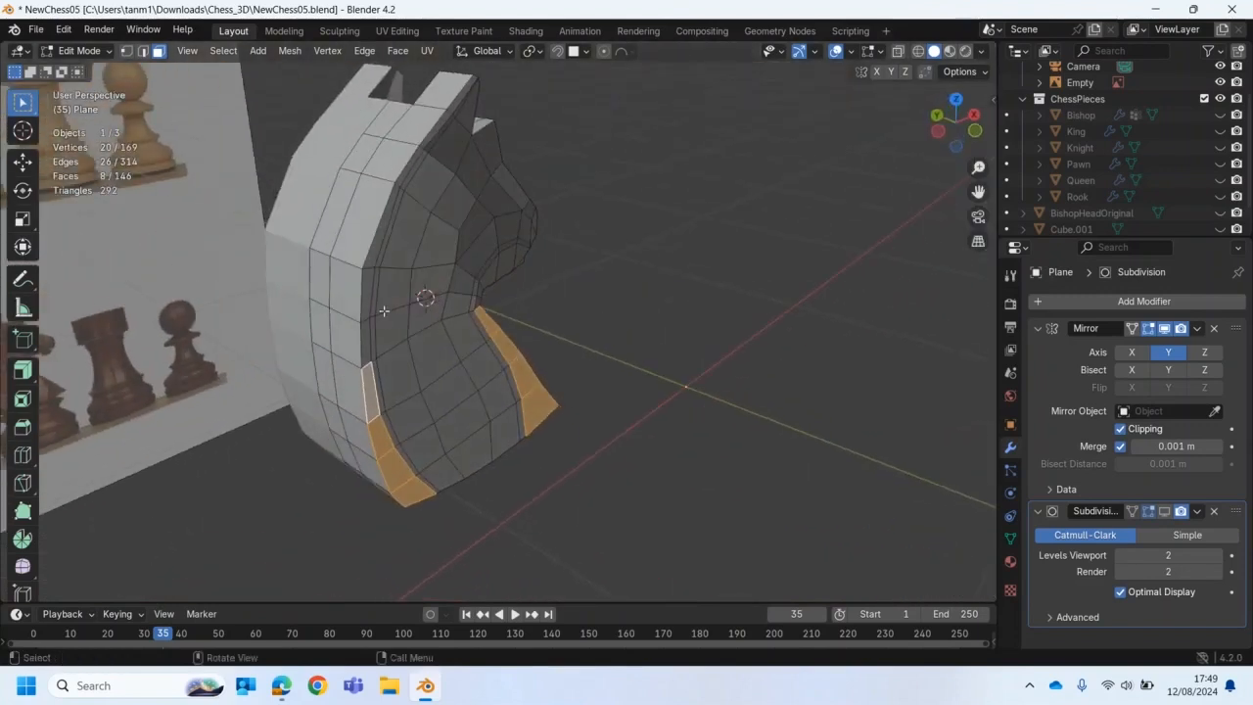
key("g")
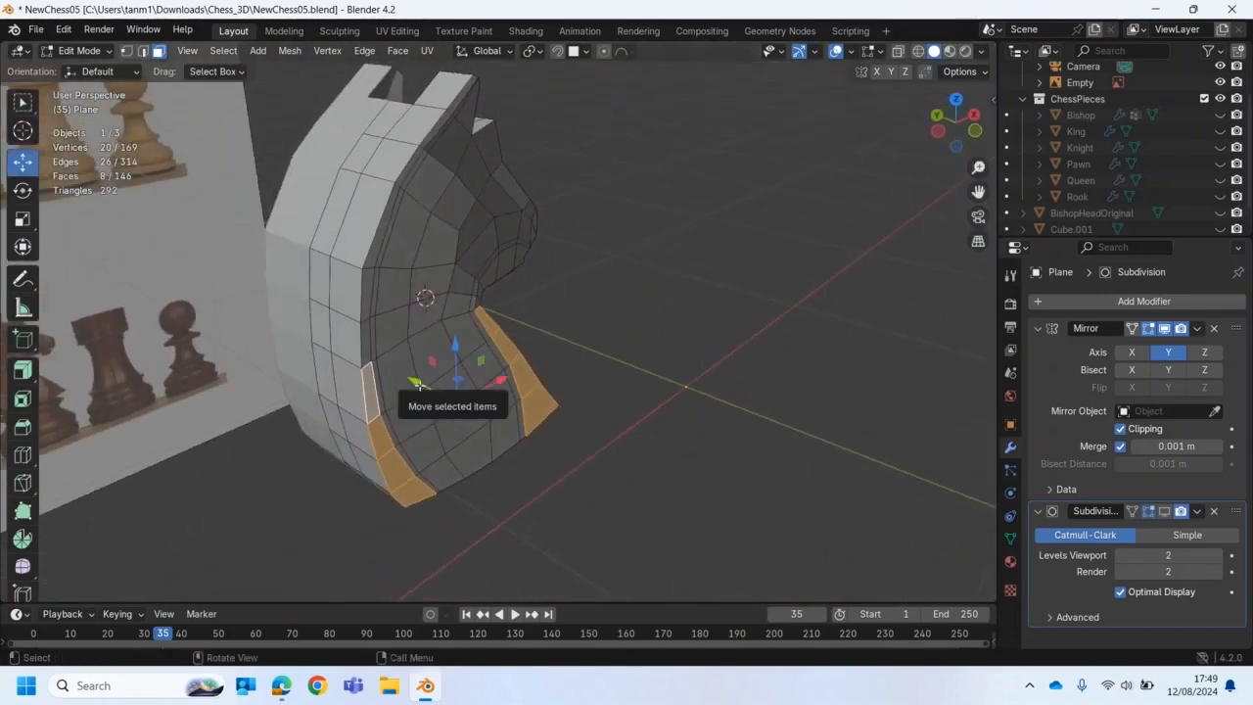
left_click_drag(439, 389, 422, 385)
middle_click_drag(428, 391, 497, 413)
left_click_drag(433, 391, 439, 391)
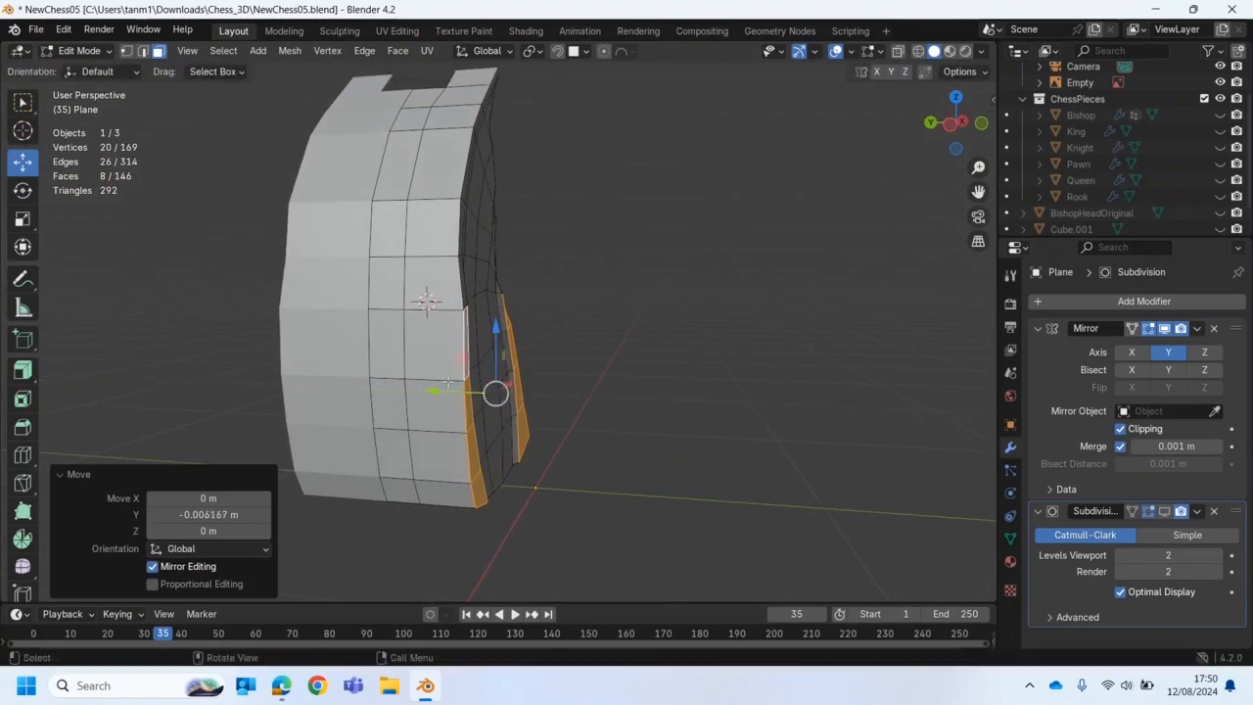
Step: Rotate the selected neck faces slightly about the X axis and clear the selection
key("shift+space")
key("r")
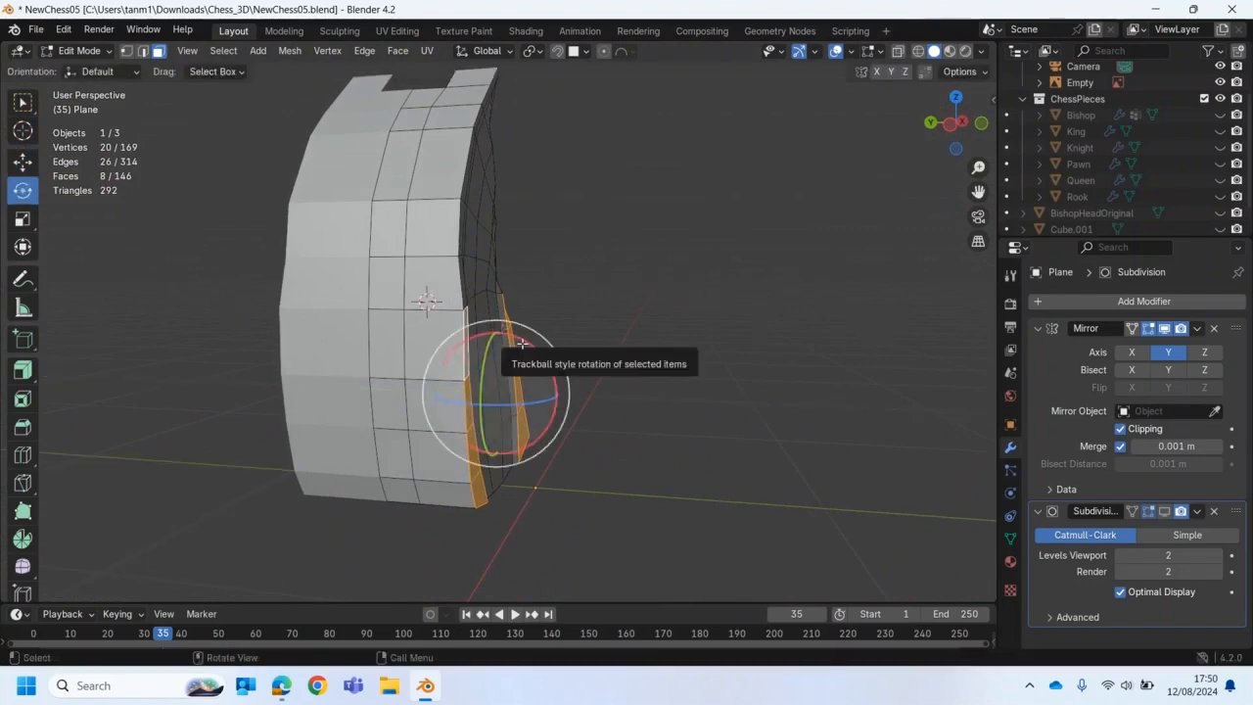
left_click_drag(520, 347, 520, 351)
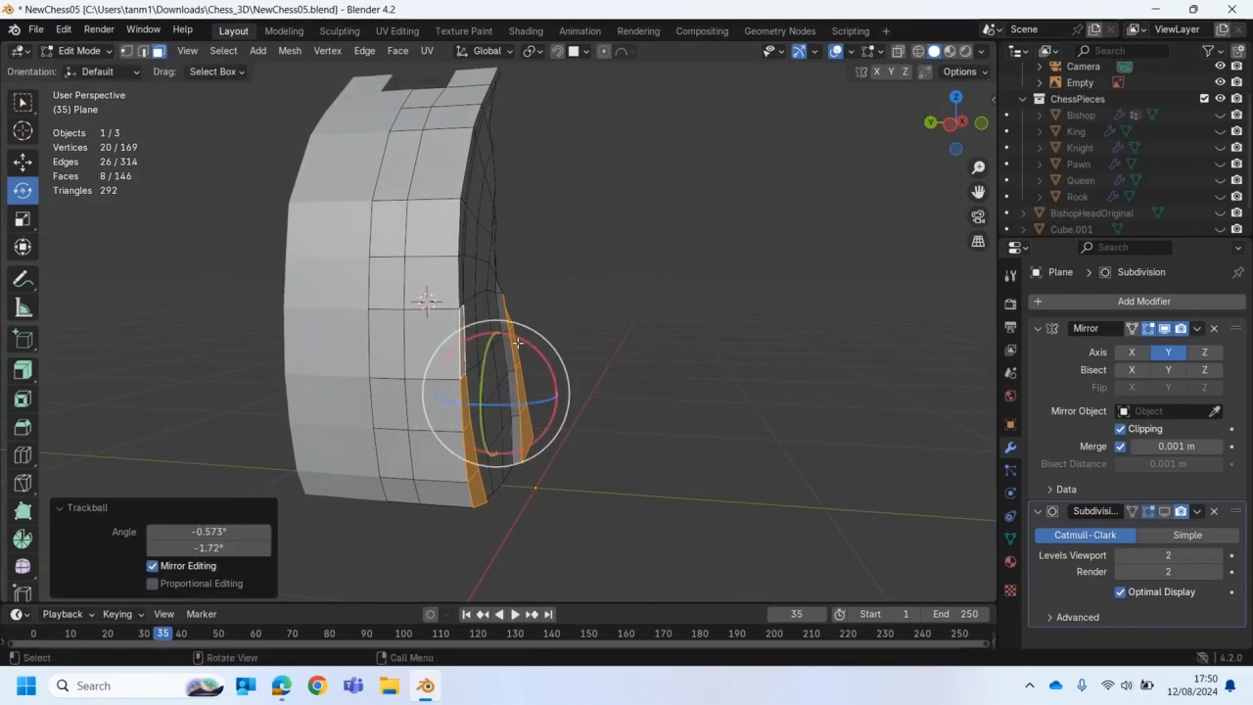
key("ctrl+z")
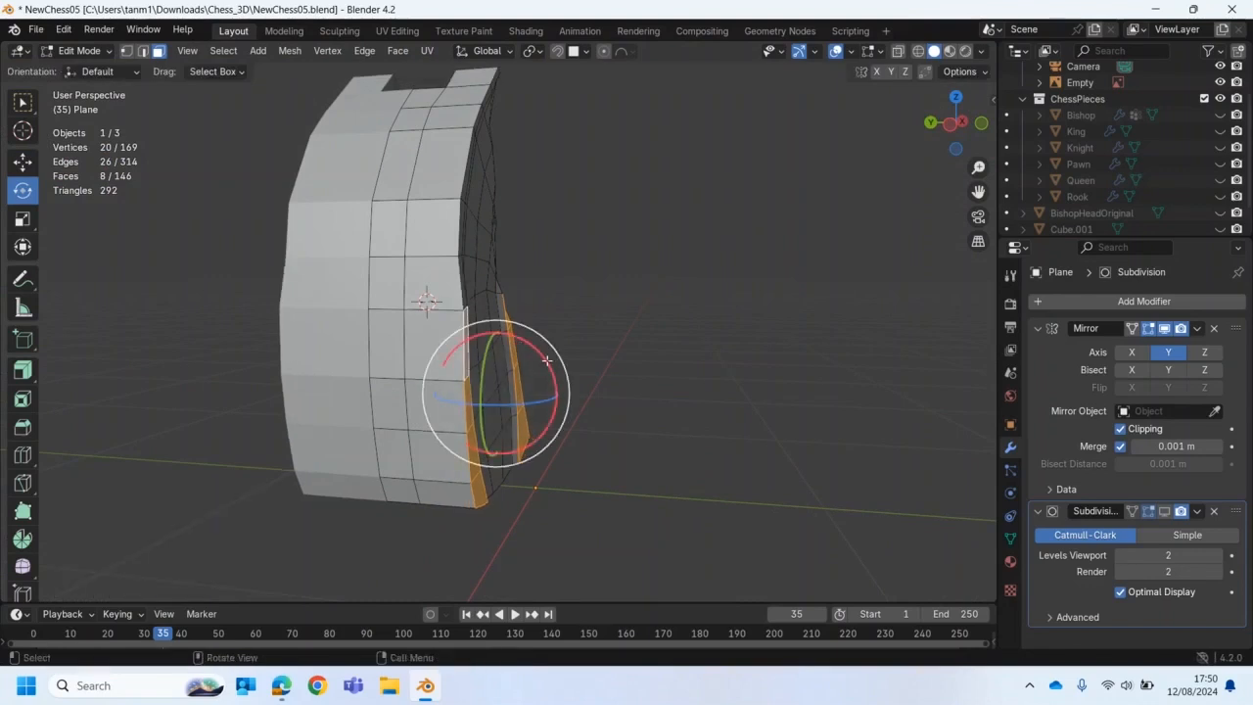
left_click_drag(543, 360, 540, 364)
middle_click_drag(606, 407, 364, 374)
left_click(281, 427)
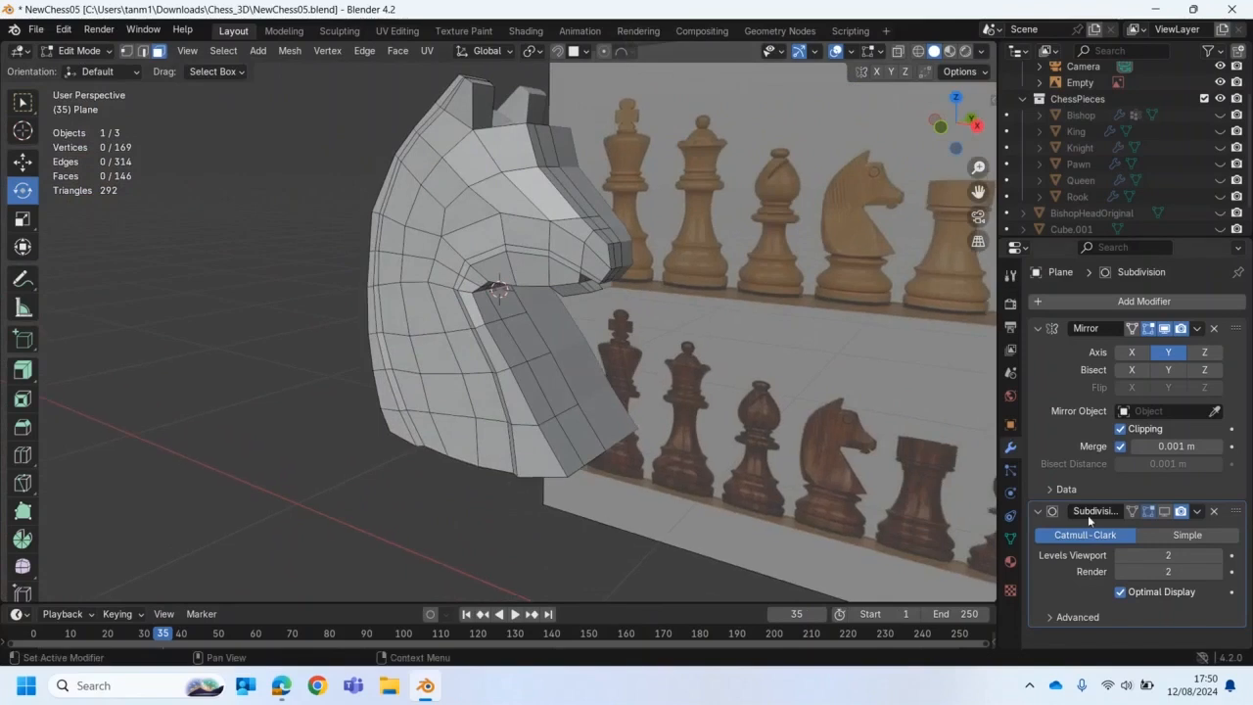
Step: Show the Subdivision modifier in the viewport and check the smoothed neck edges from the side
left_click(1161, 511)
middle_click_drag(853, 503, 479, 521)
middle_click_drag(487, 395, 571, 341)
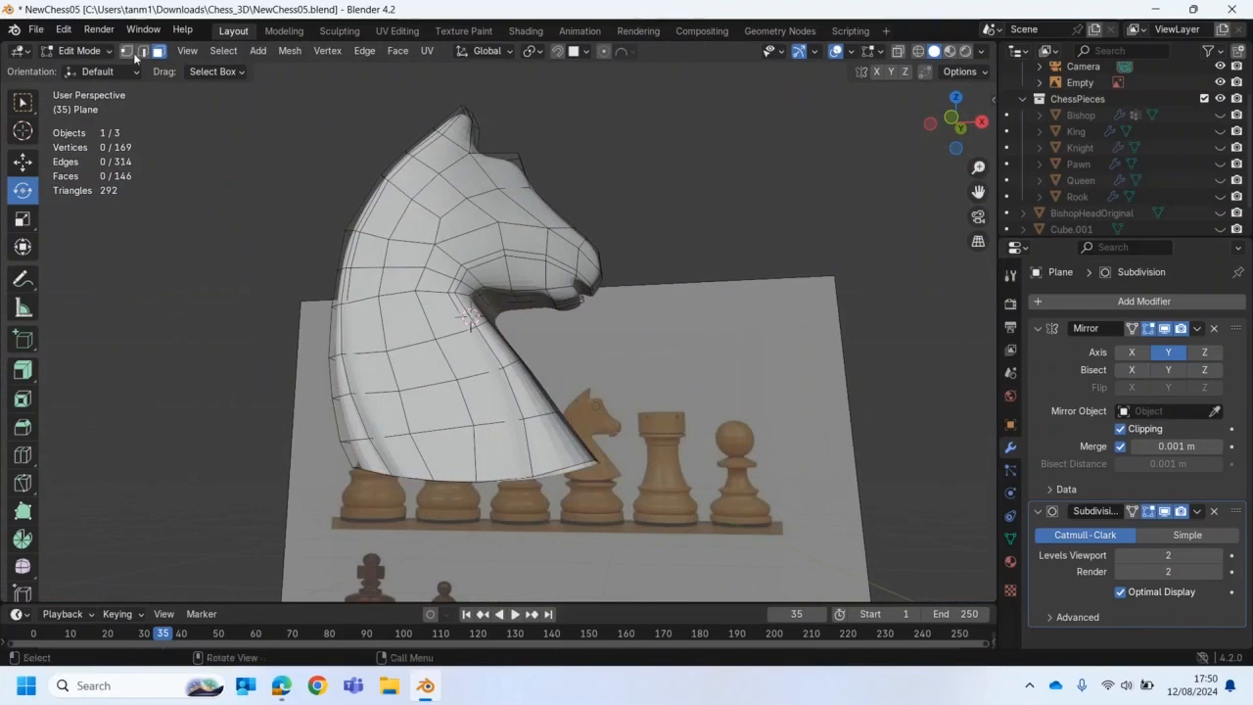
Step: Select the open edge loop along the bottom of the neck and inspect it from several angles
left_click(142, 51)
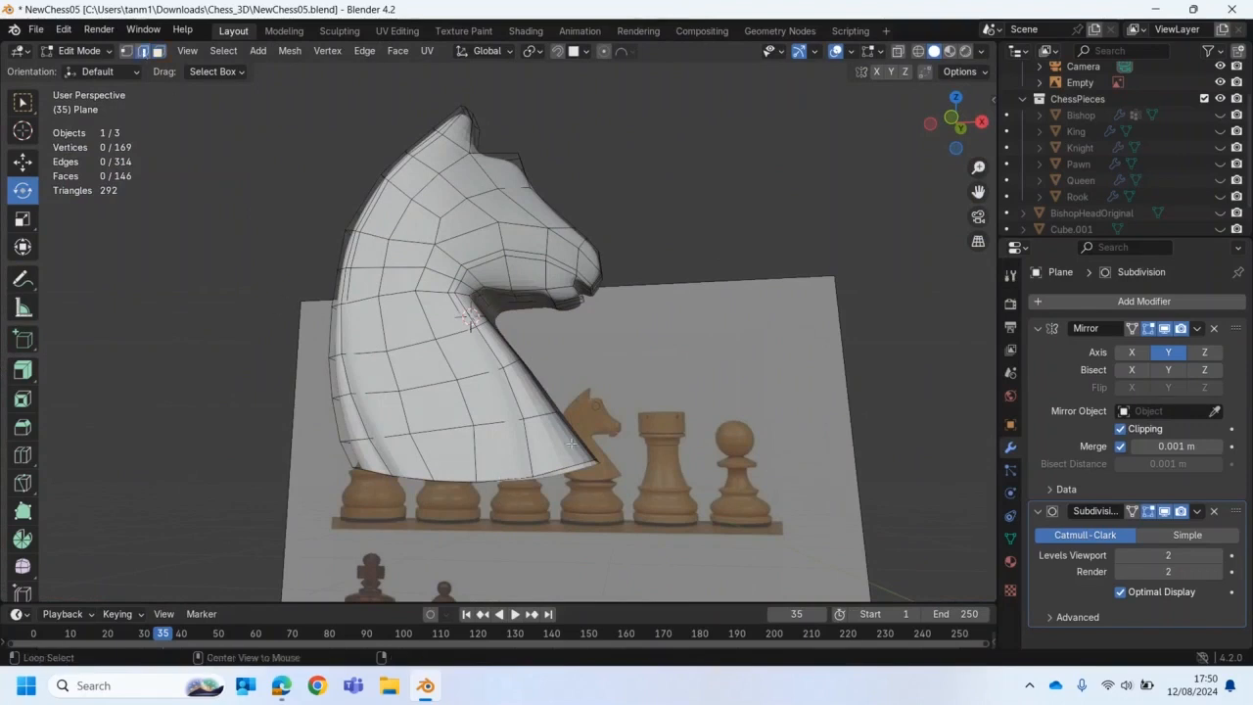
left_click(541, 478, "alt")
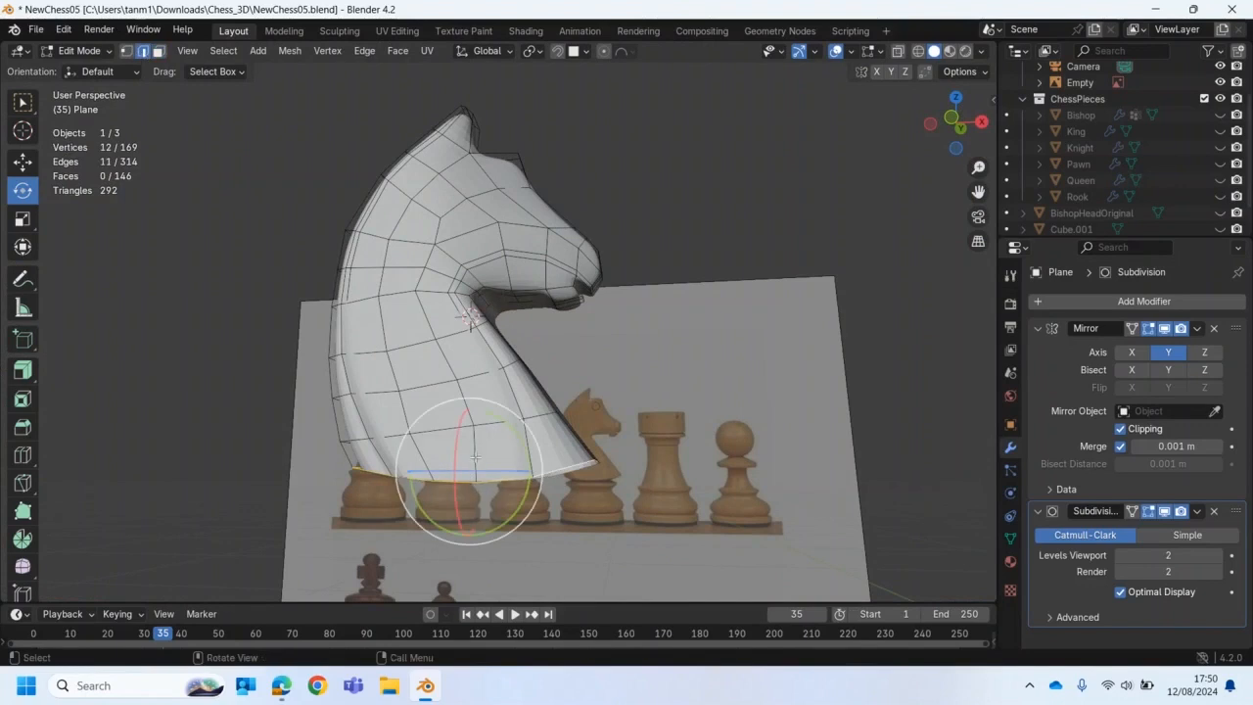
middle_click_drag(455, 411, 422, 410)
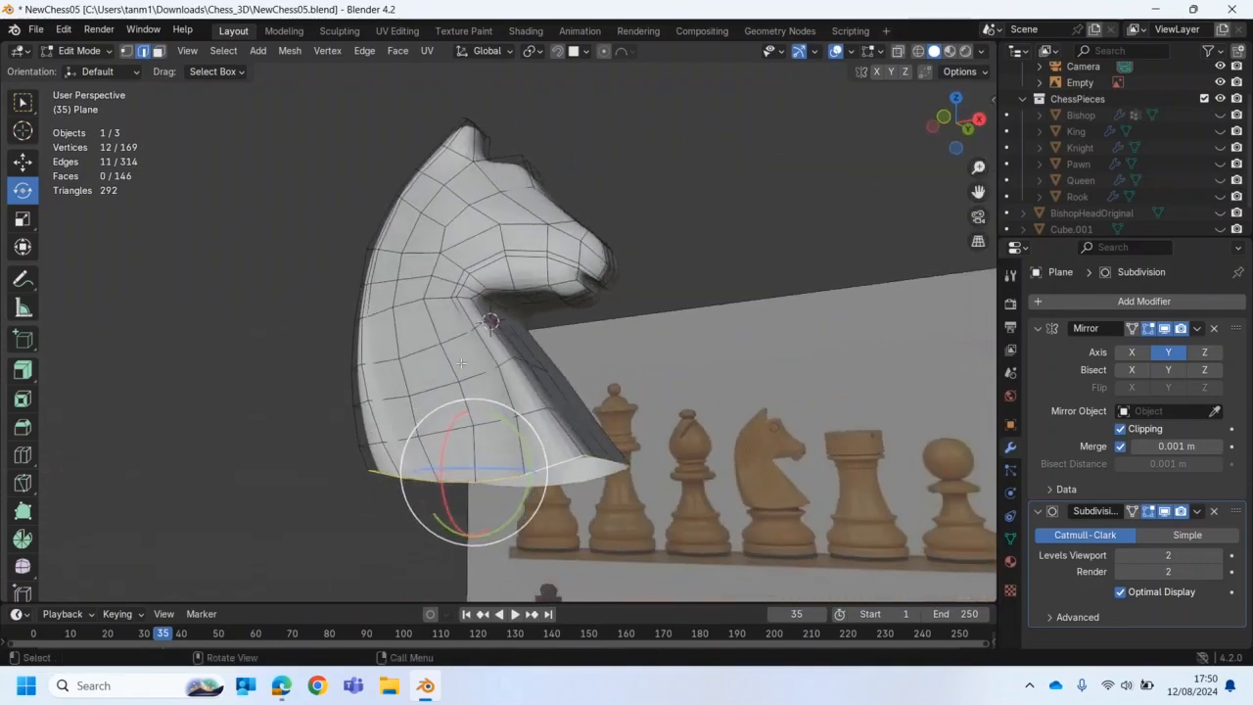
middle_click_drag(496, 484, 328, 316)
Step: Switch to Object Mode and inspect the smoothed horse head and neck from the side
left_click(78, 50)
left_click(90, 67)
middle_click_drag(250, 293, 284, 252)
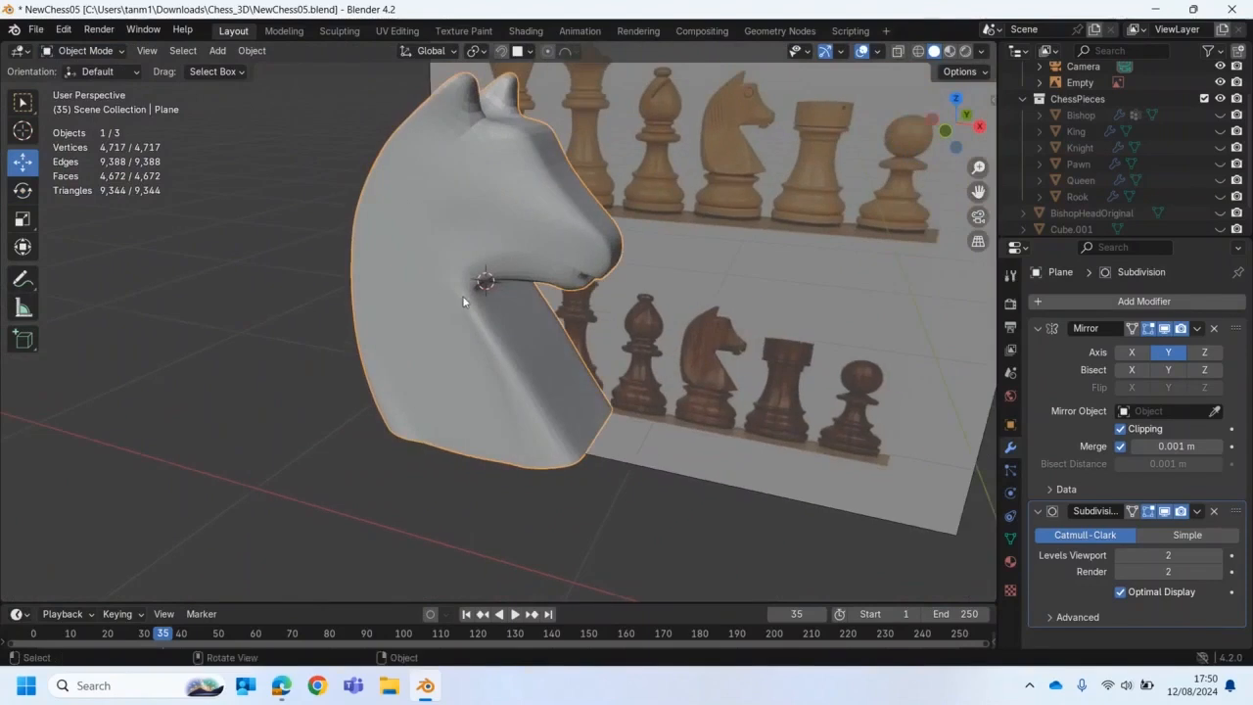
Step: Set the front view with X-ray enabled to compare the head with the reference photo, and return to Edit Mode
key("KP_1")
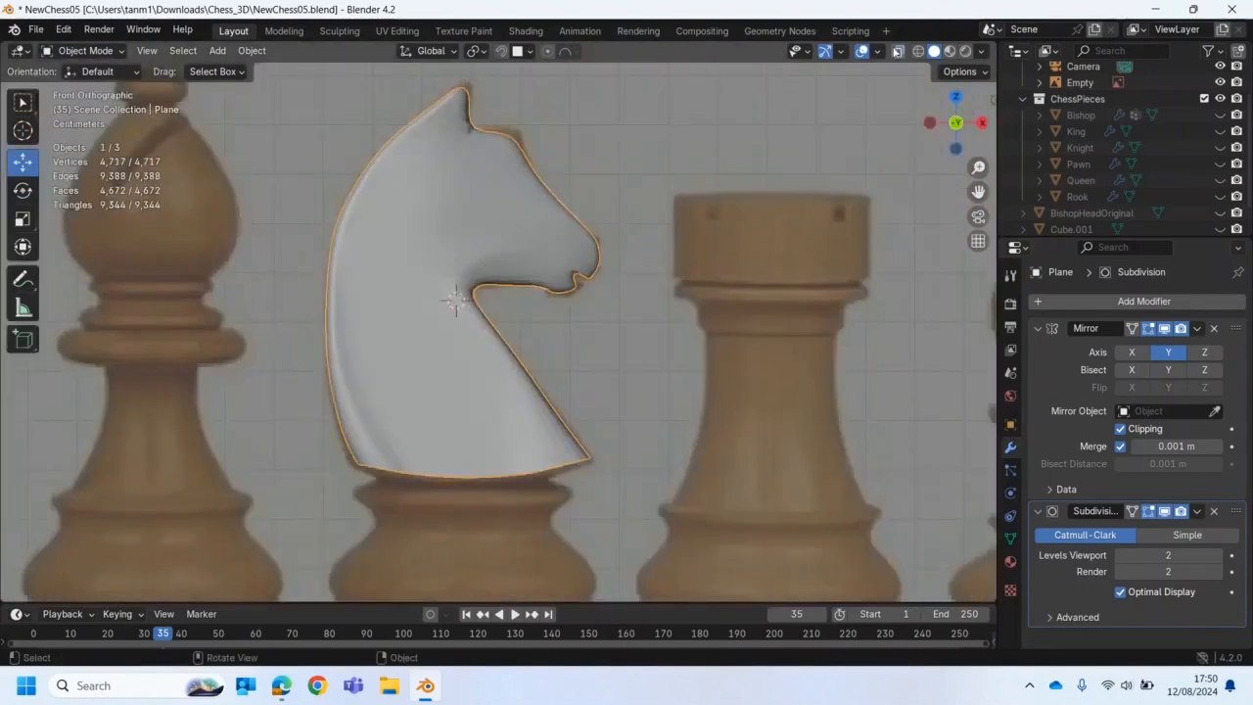
left_click(897, 51)
scroll(423, 259, "up", 1)
scroll(422, 259, "down", 2)
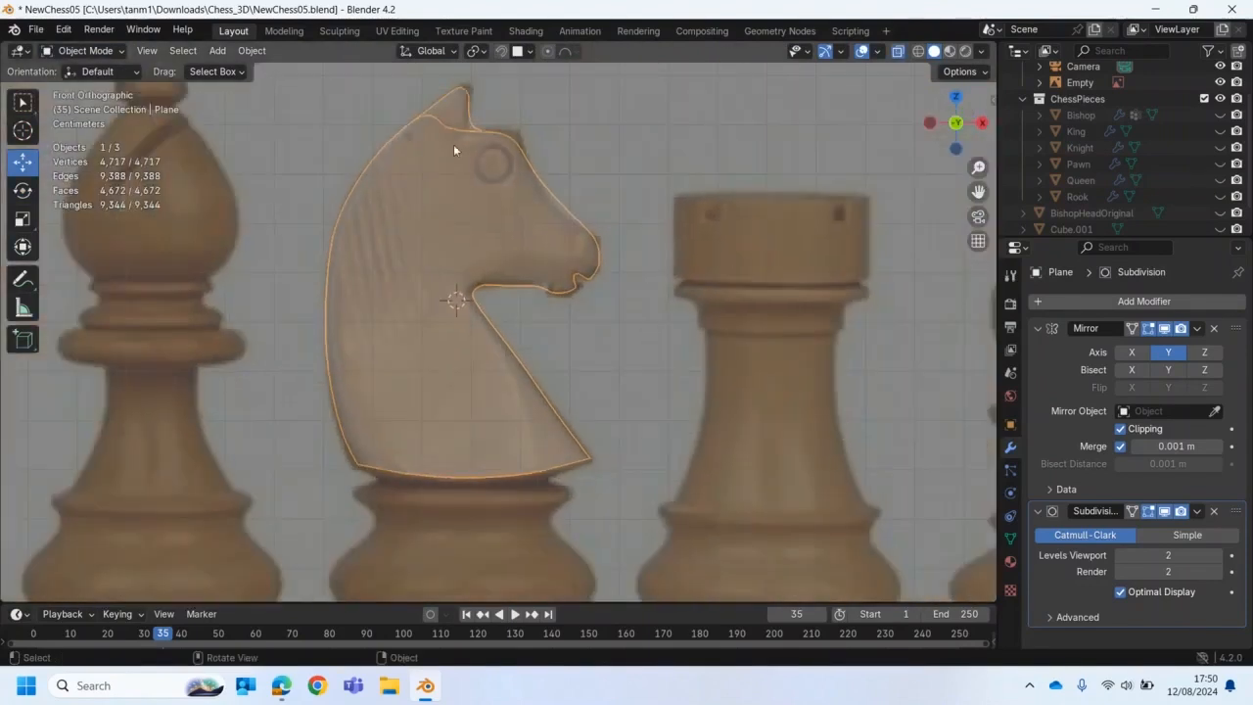
left_click(83, 51)
left_click(97, 88)
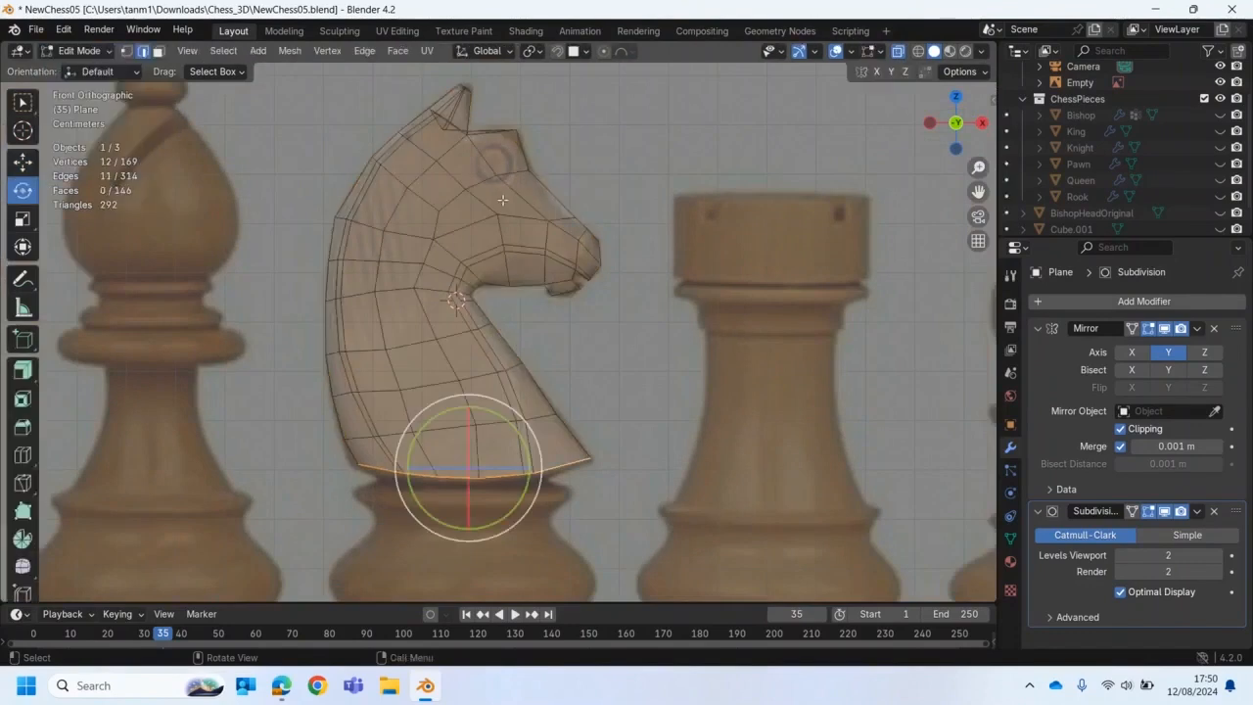
scroll(501, 196, "up", 3)
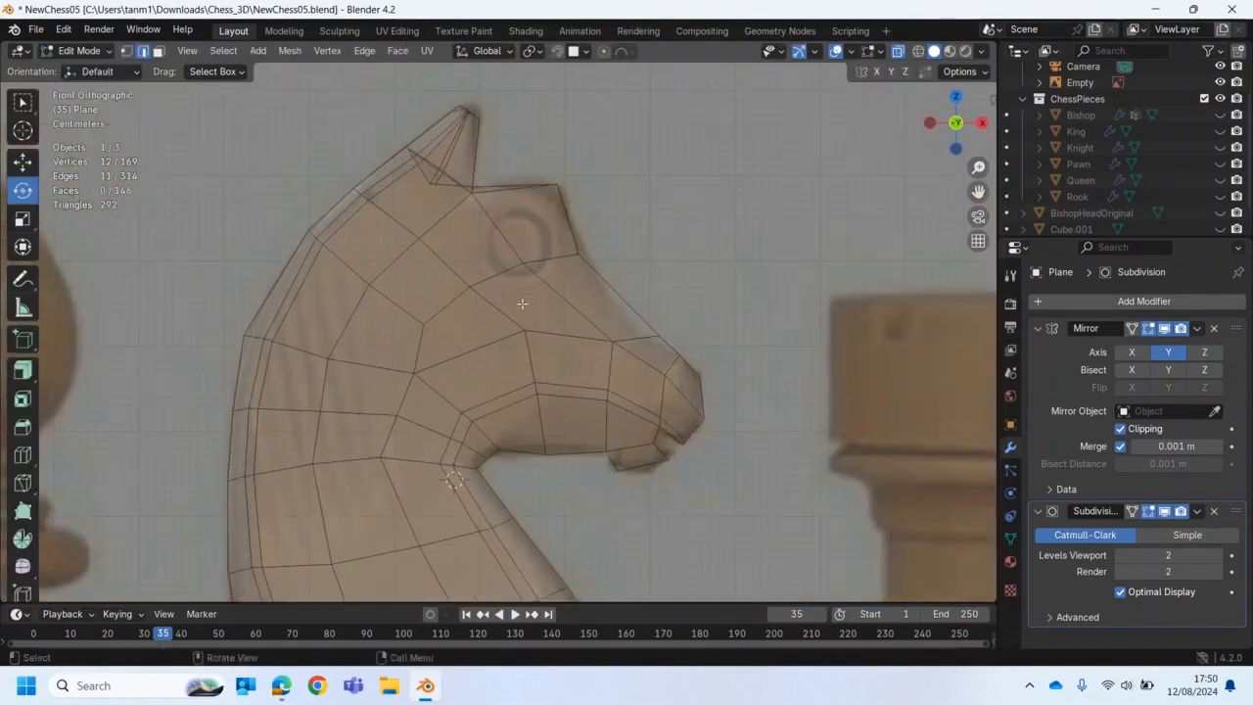
left_click(524, 237)
left_click(159, 51)
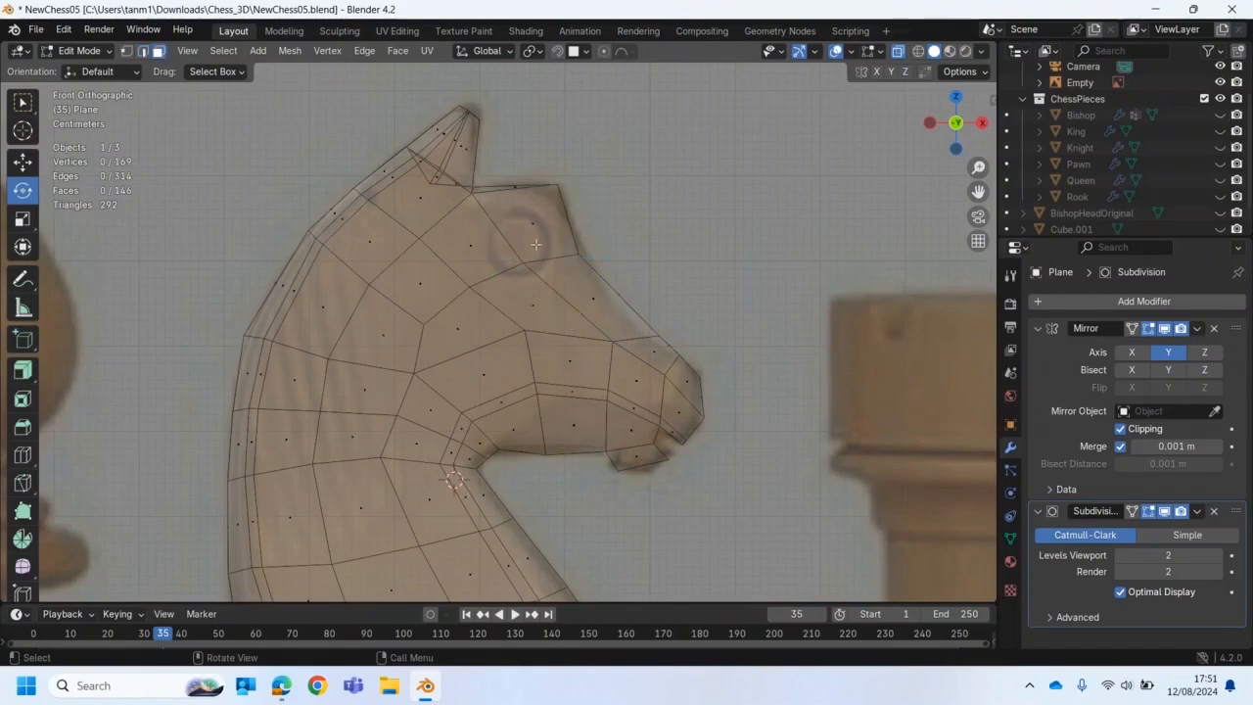
left_click(529, 226)
left_click(462, 231, "shift")
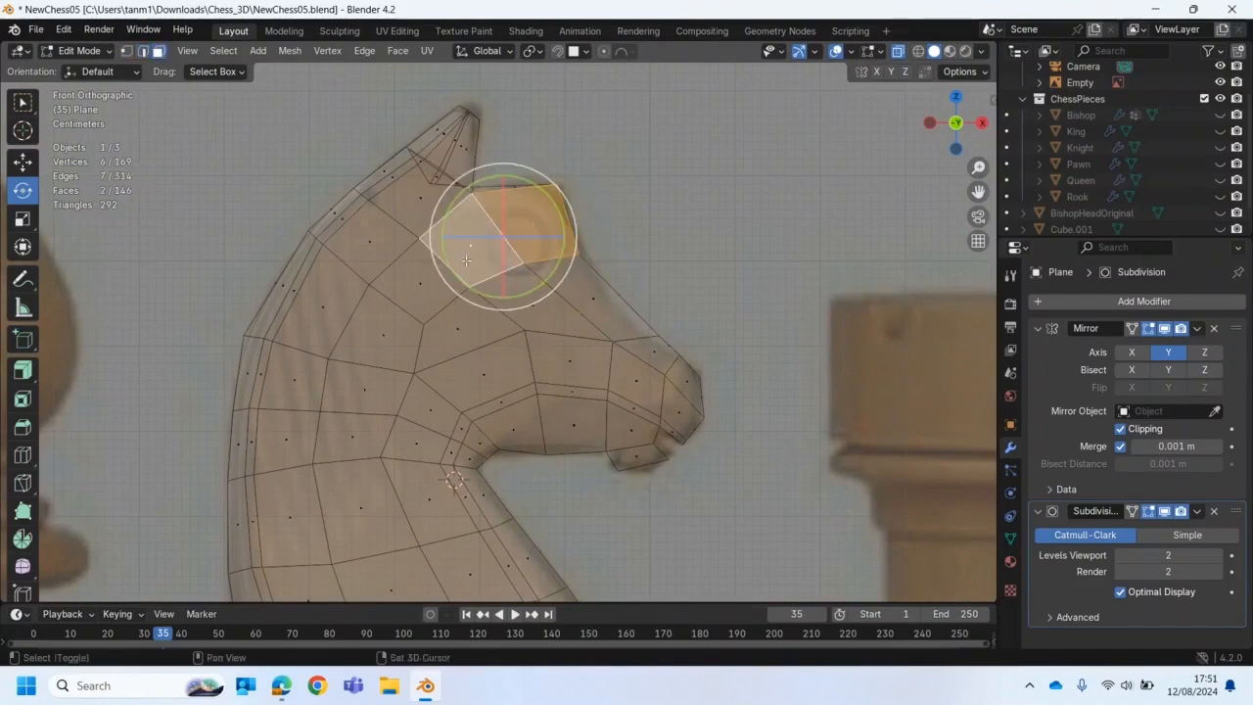
left_click(533, 303, "shift")
left_click(572, 304, "shift")
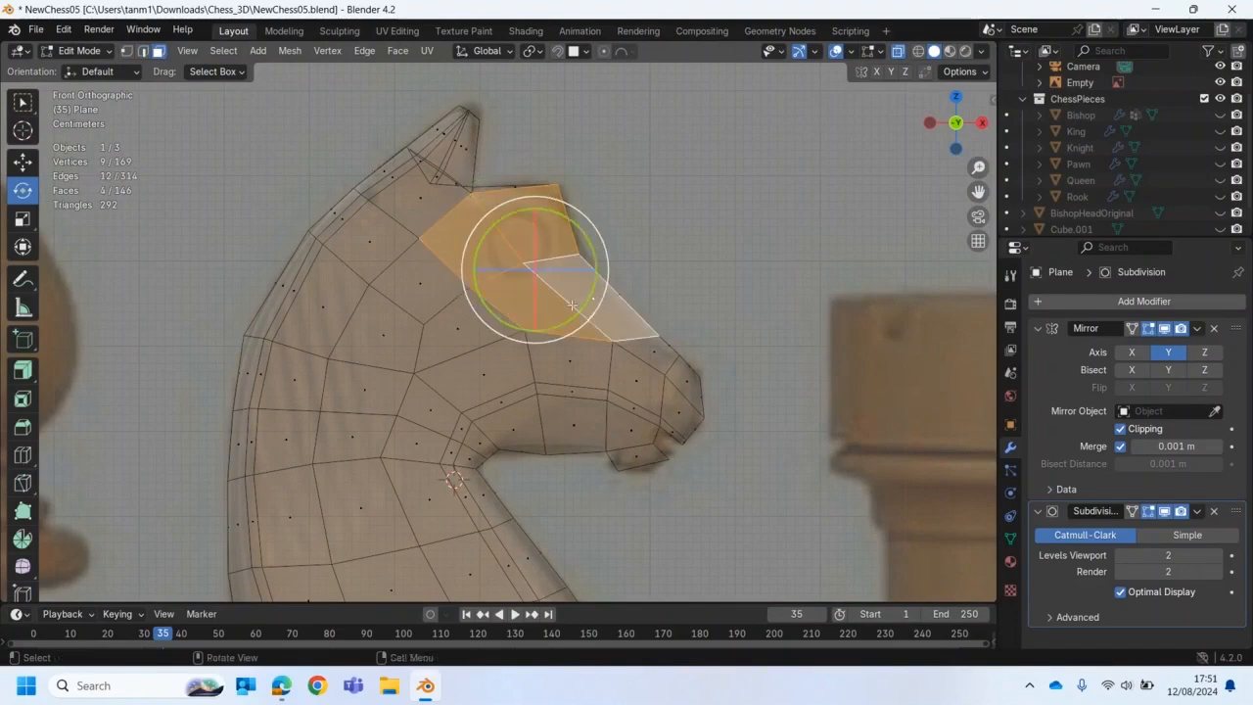
left_click(714, 226)
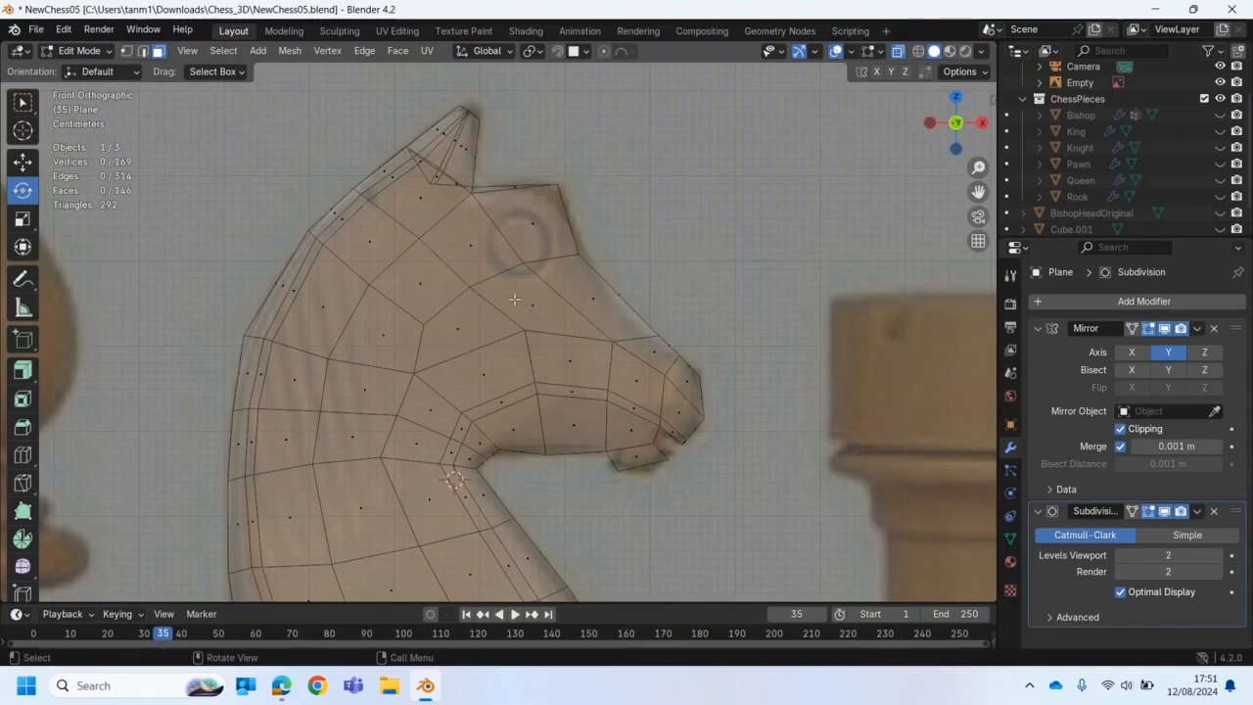
Step: Add a single loop cut with factor 0 across the head, from the back of the neck to the forehead profile below the eye
left_click(23, 454)
left_click(509, 315)
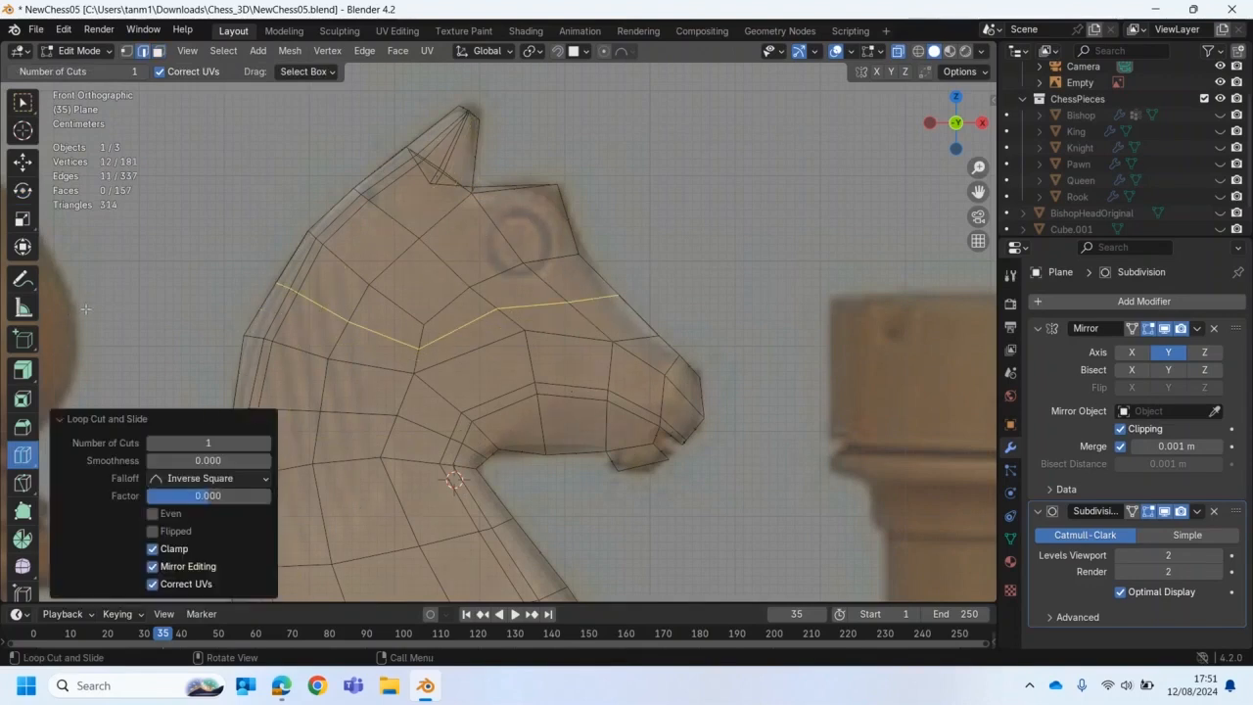
left_click(23, 101)
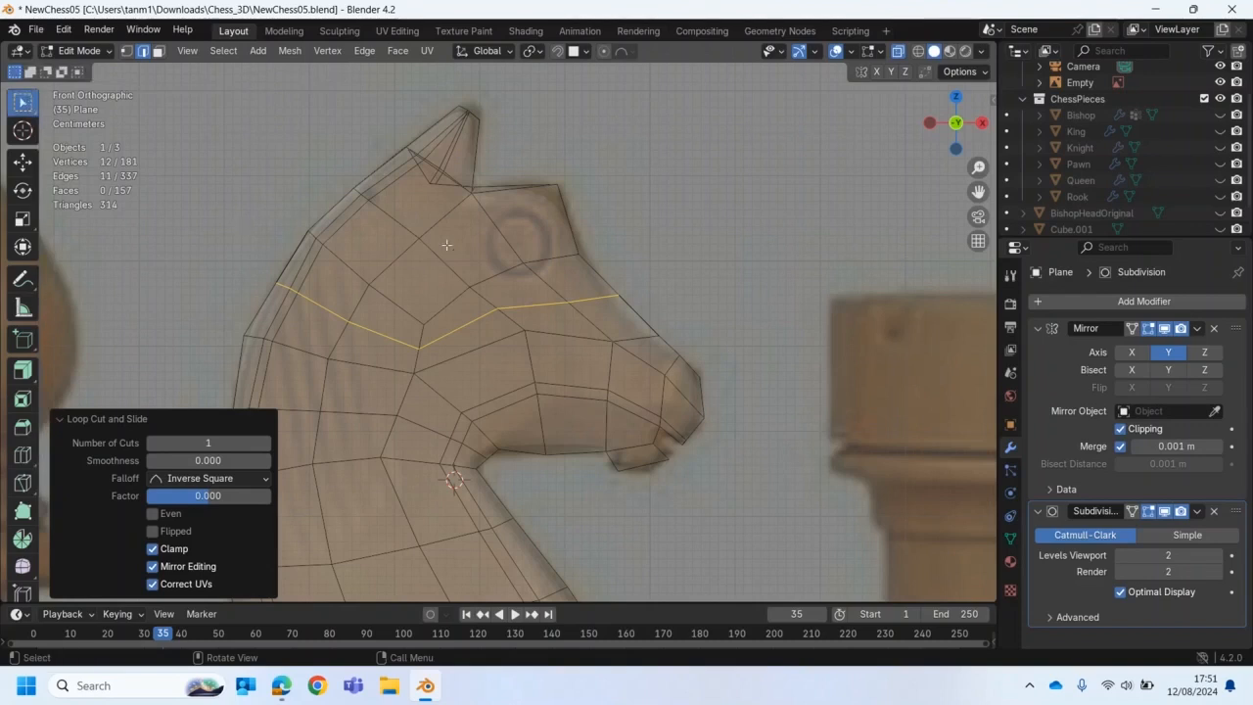
Step: Select only the new loop's end vertex on the front profile of the face in vertex select mode
left_click(126, 51)
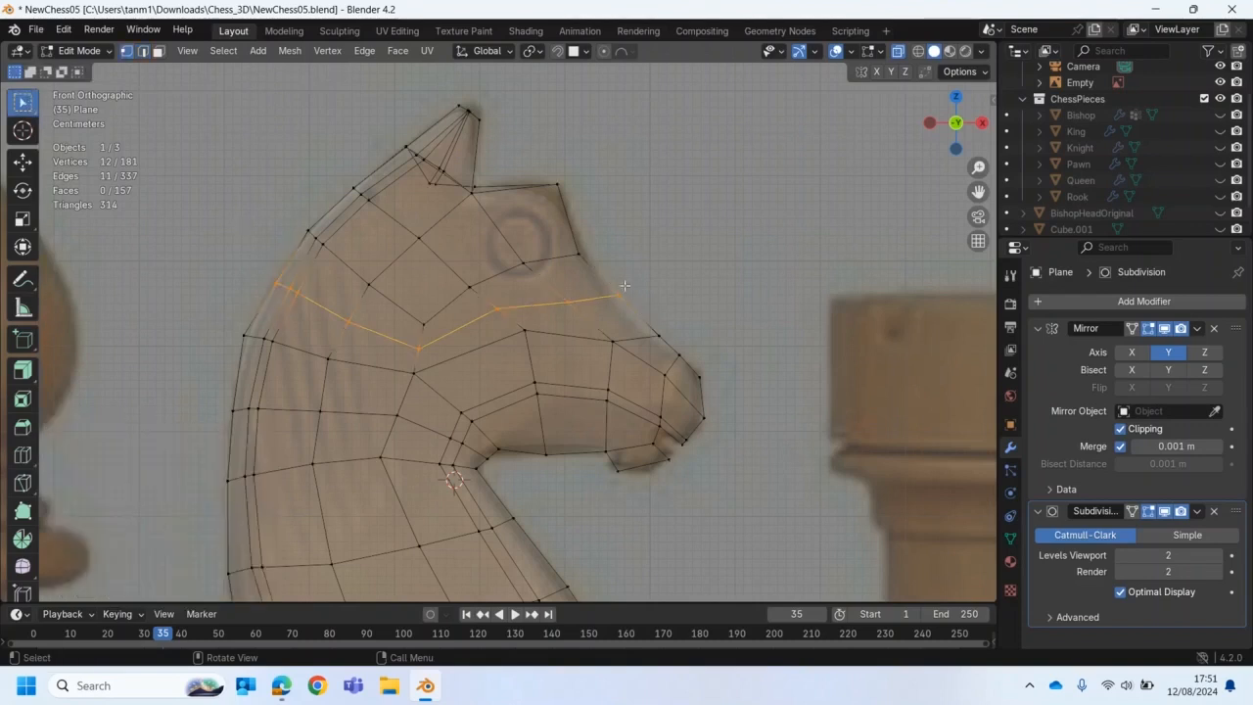
left_click(619, 295)
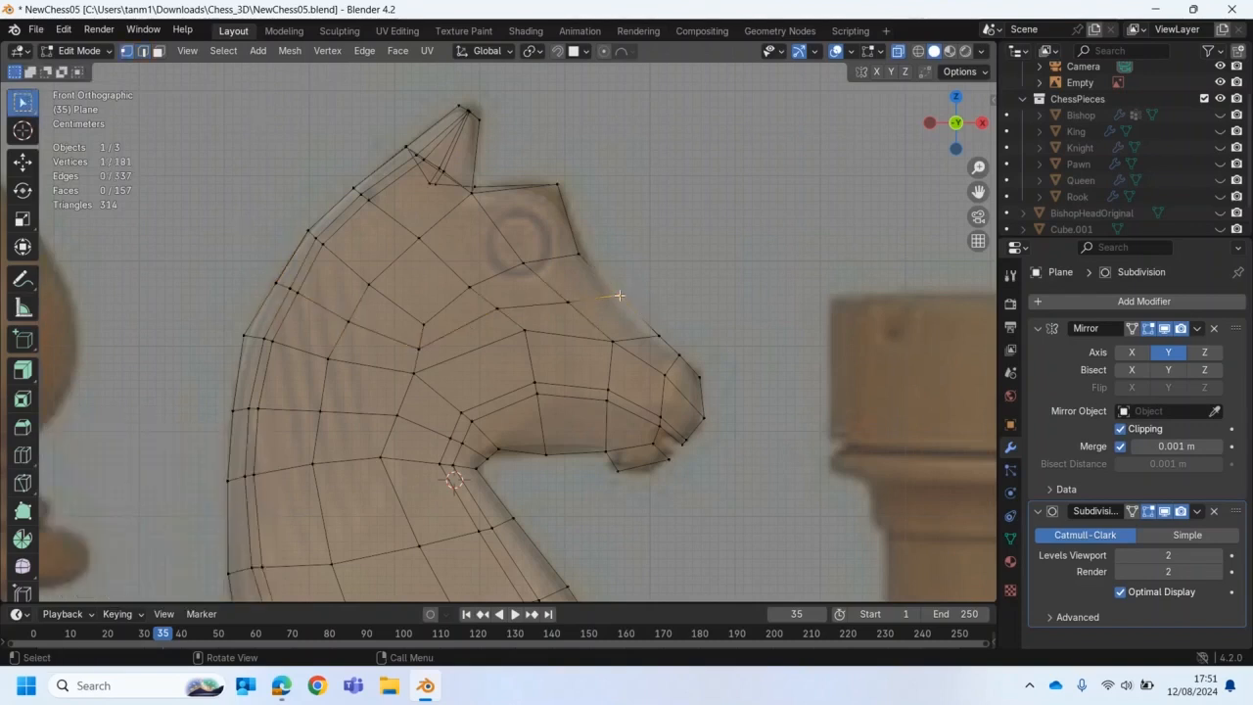
Step: Move the central vertices on the bridge of the horse's nose down and inward onto the reference outline
key("shift+space")
key("g")
left_click_drag(621, 294, 613, 299)
key("ctrl+z")
left_click_drag(675, 273, 611, 301)
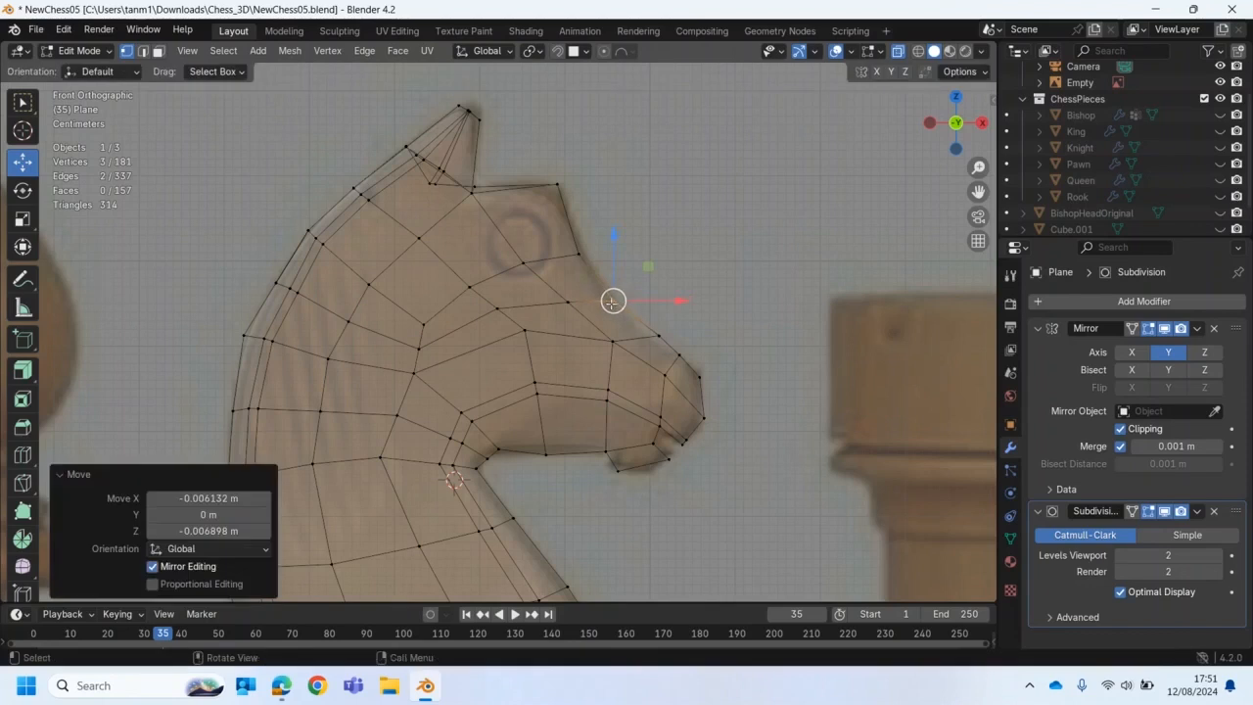
scroll(524, 336, "up", 1)
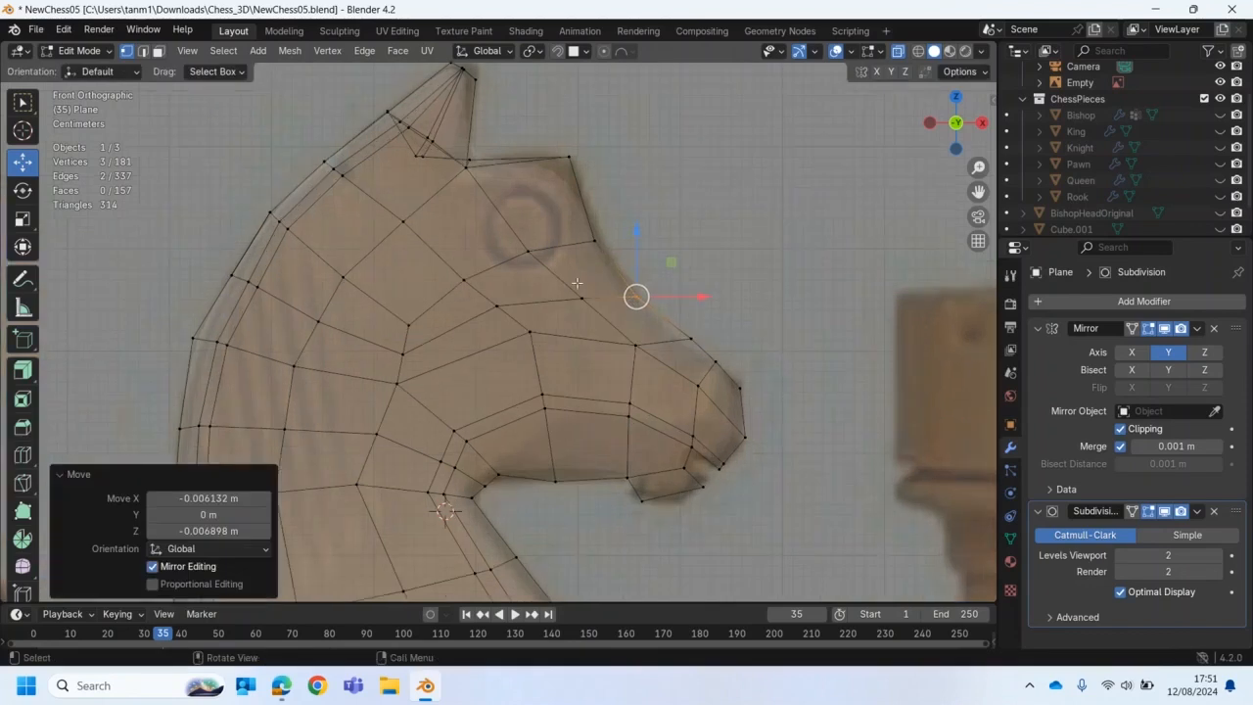
left_click_drag(636, 295, 619, 281)
Step: Move the vertex near the eye to the centre of the reference eye circle, and fit the forehead vertices to the head outline
left_click(525, 253)
left_click_drag(526, 252, 522, 230)
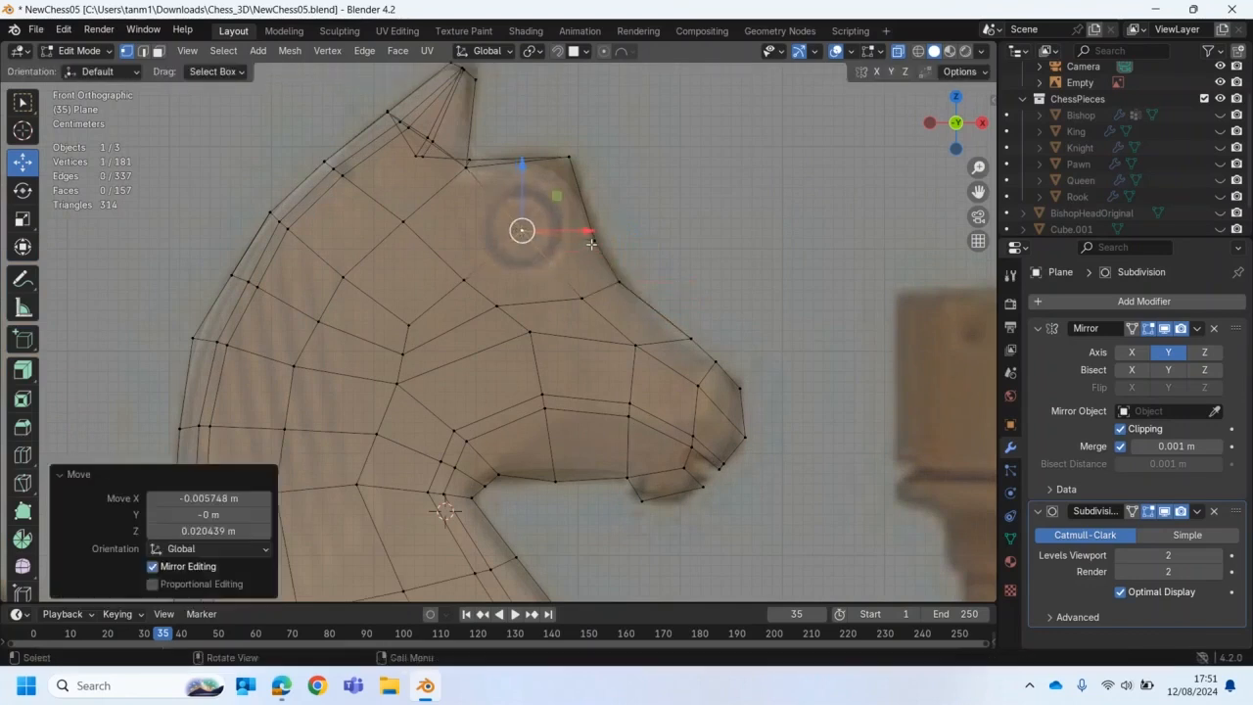
key("alt+a")
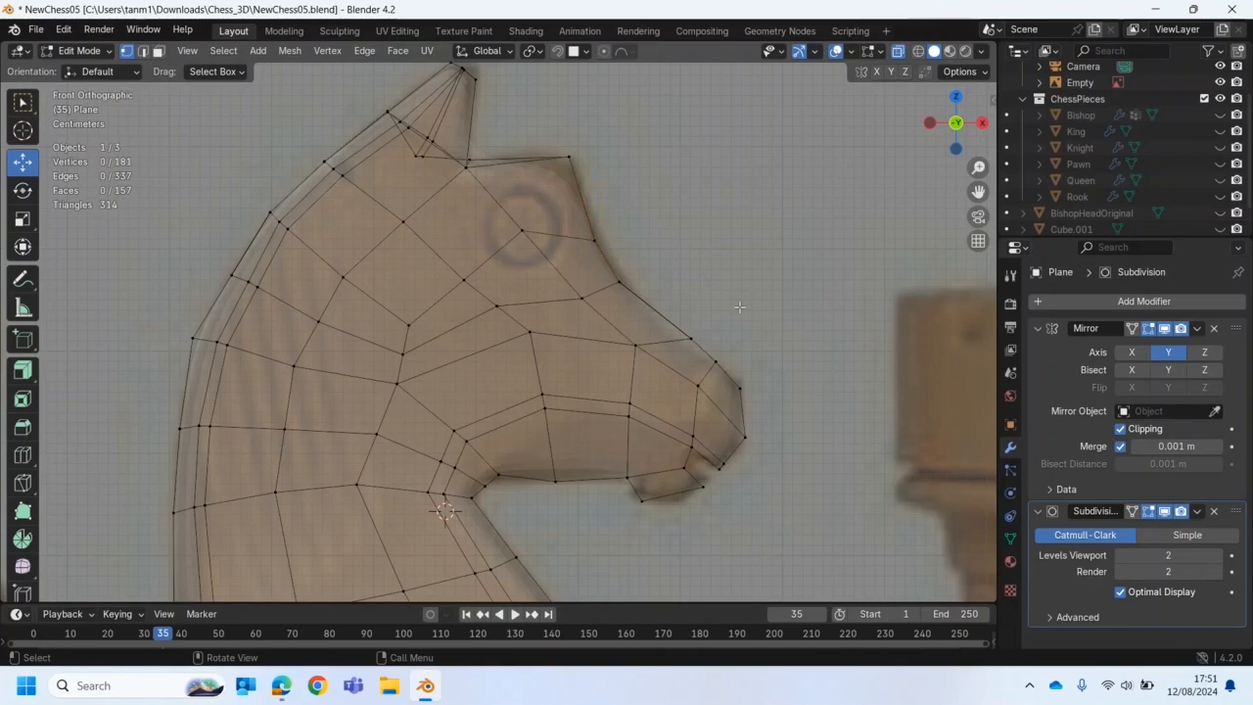
left_click_drag(691, 235, 591, 224)
left_click_drag(561, 127, 568, 159)
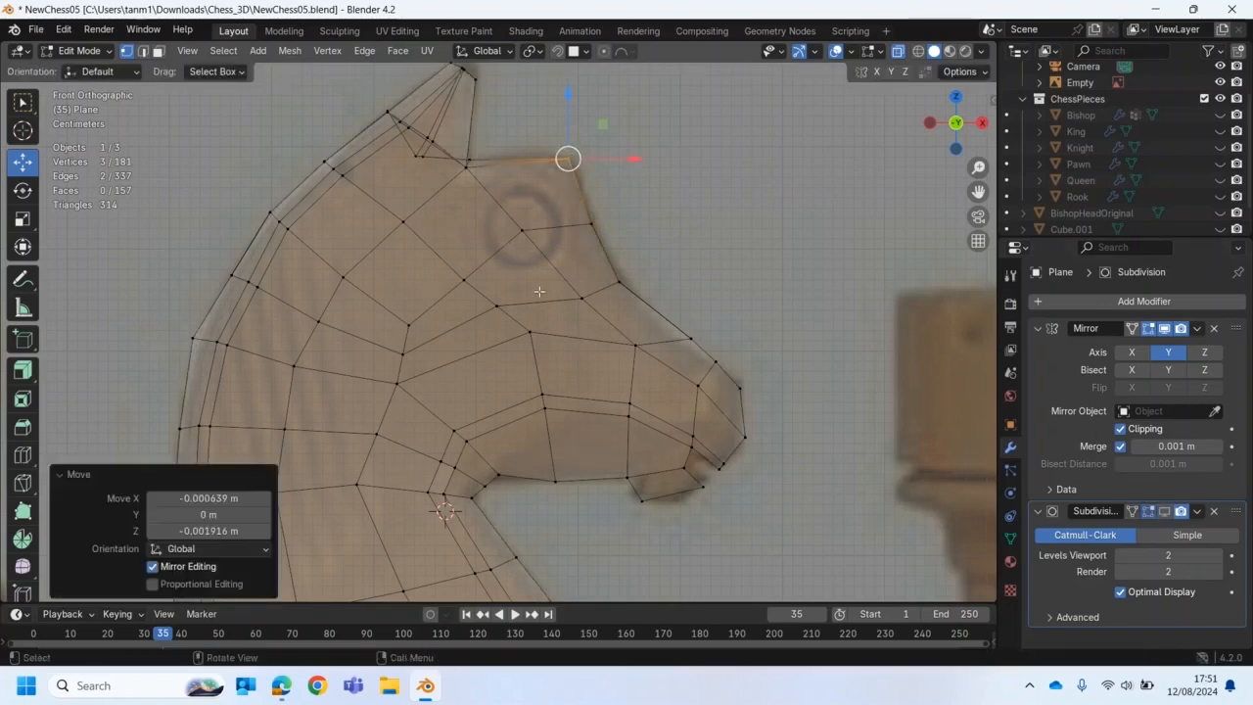
Step: Reposition the vertices behind and below the eye so the surrounding faces form an even ring around the reference circle
left_click(404, 223)
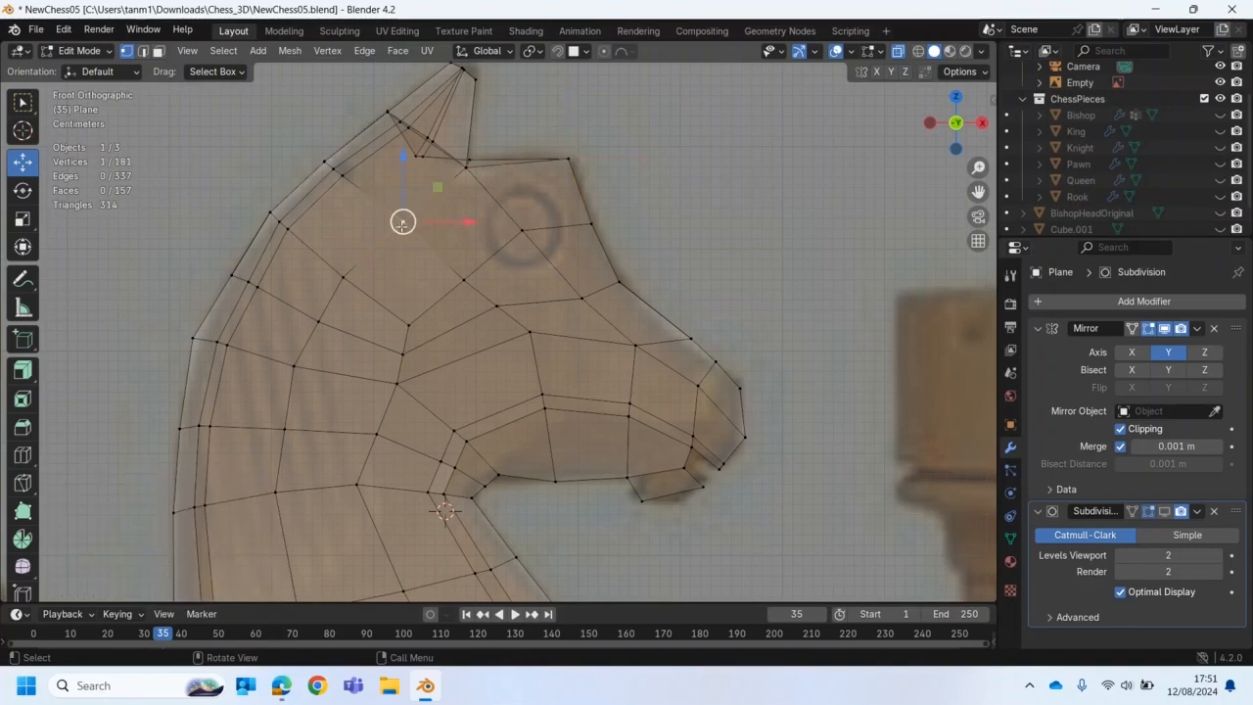
key("g")
left_click(432, 230)
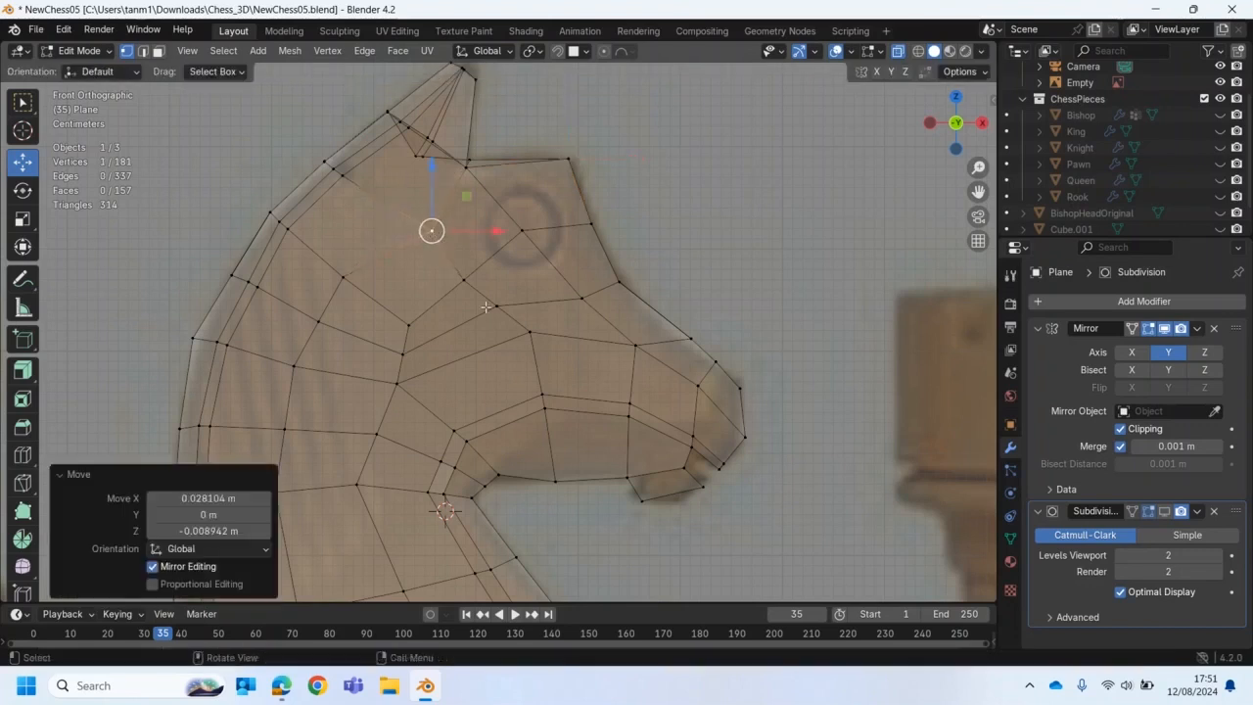
left_click(499, 310)
left_click_drag(499, 305, 459, 281)
left_click(463, 275)
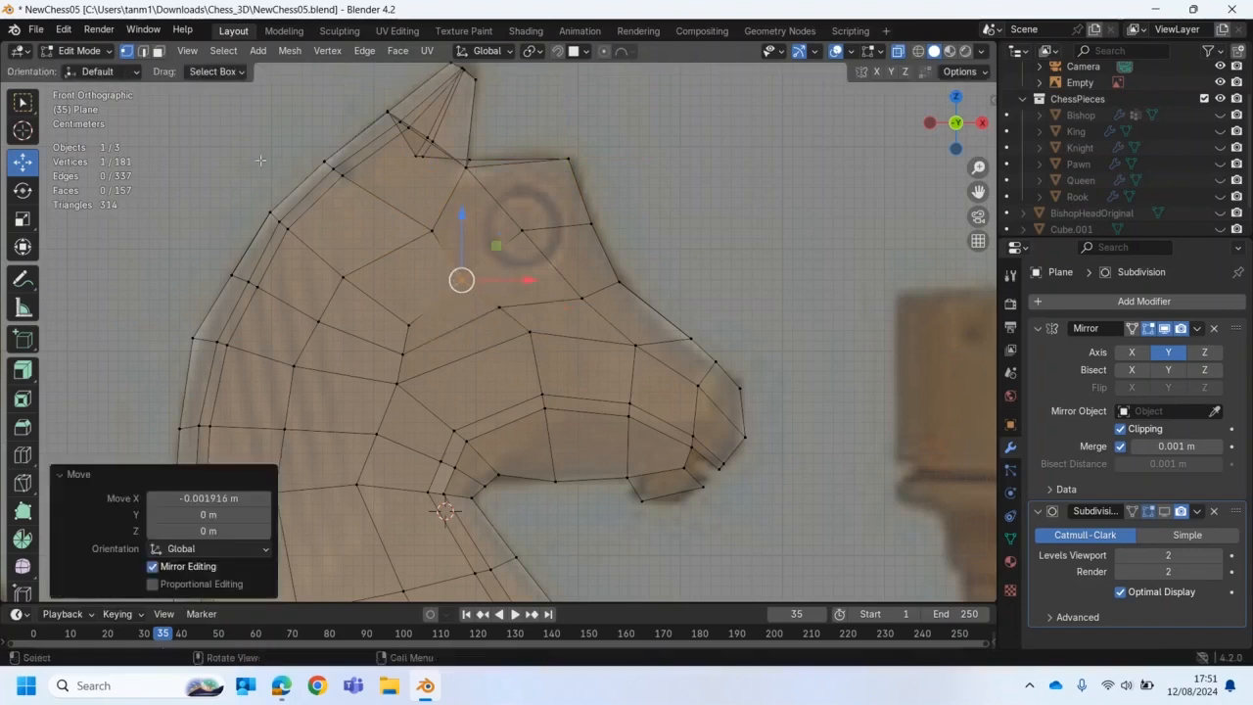
Step: Inset the four faces around the eye centre with a thickness of 0.02122 m
left_click(157, 51)
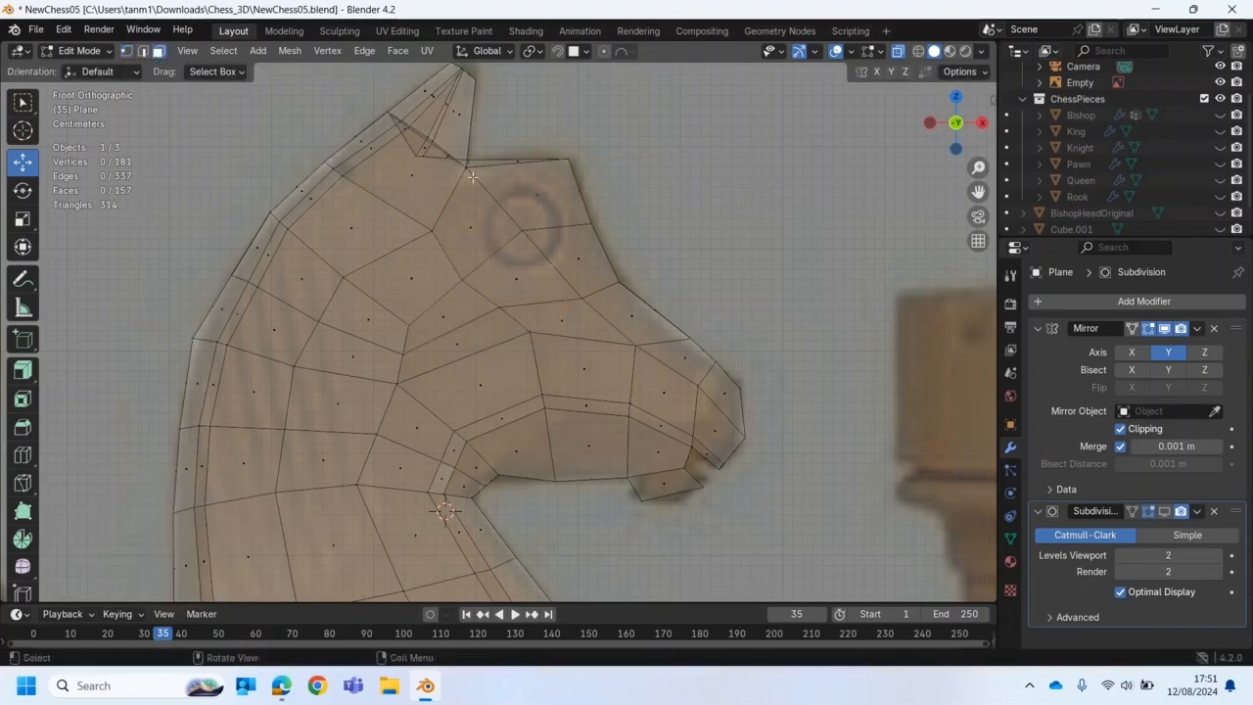
left_click(535, 195)
left_click(481, 227, "shift")
left_click(514, 257, "shift")
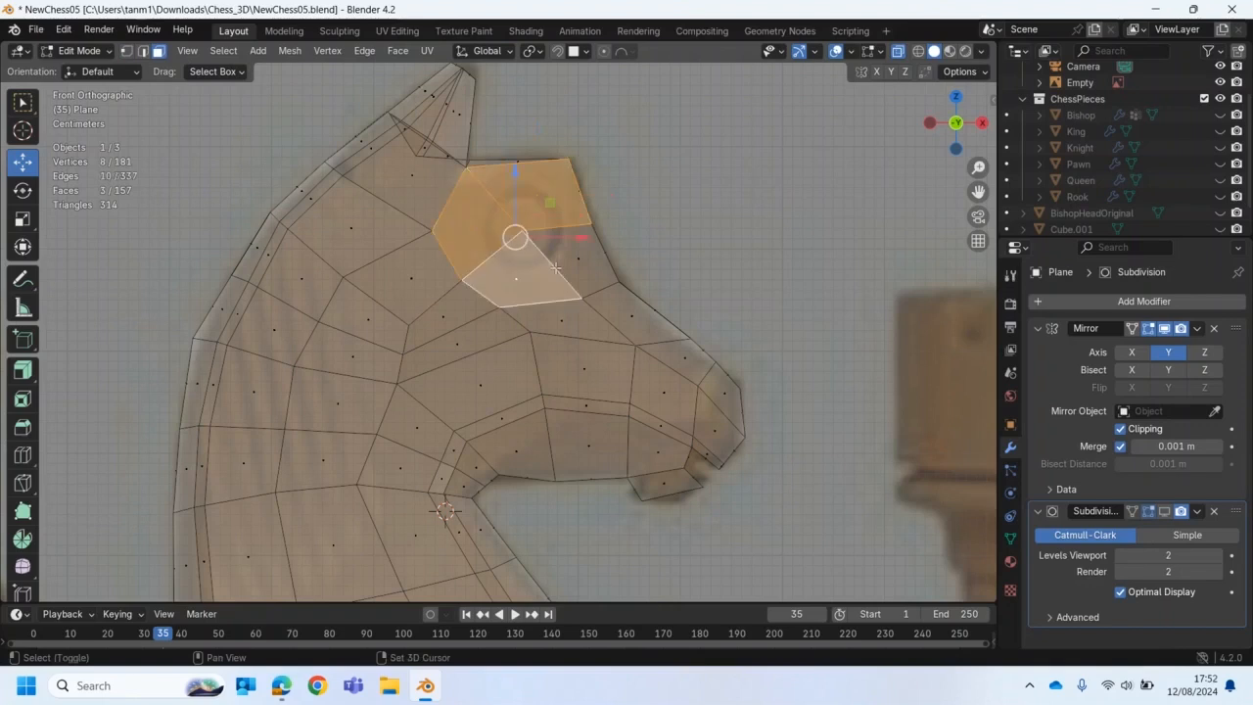
left_click(557, 277, "shift")
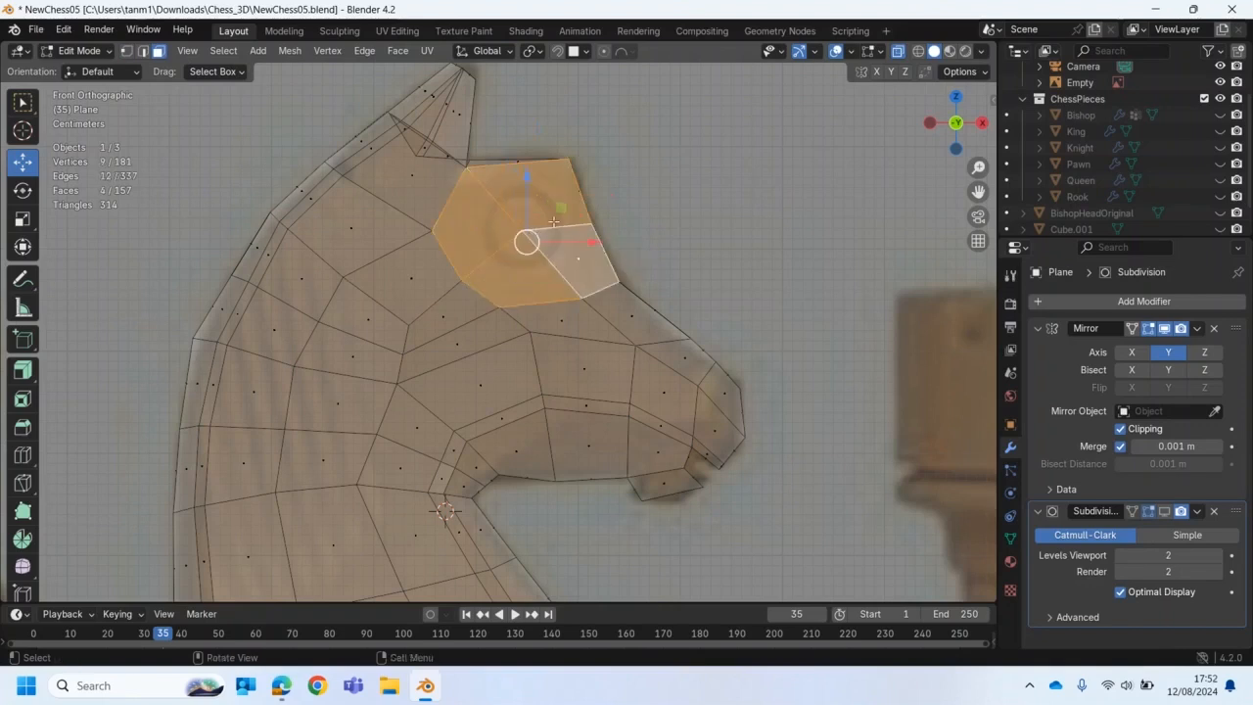
key("i")
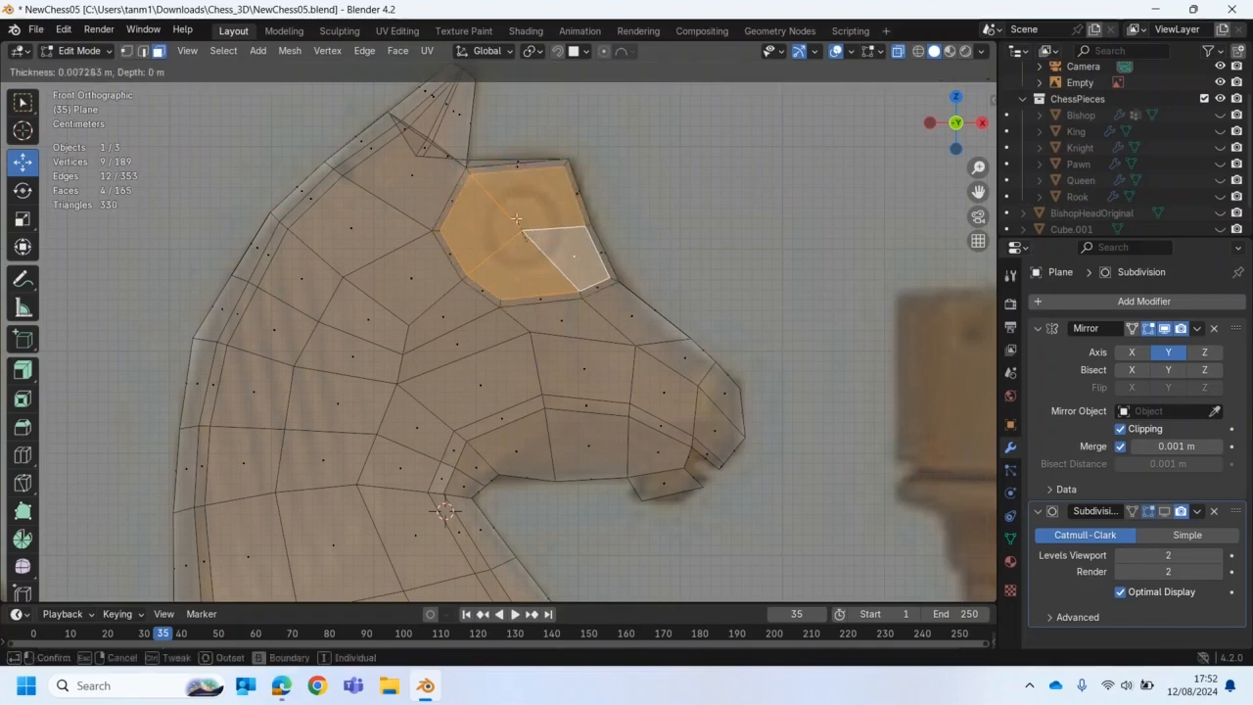
left_click(526, 219)
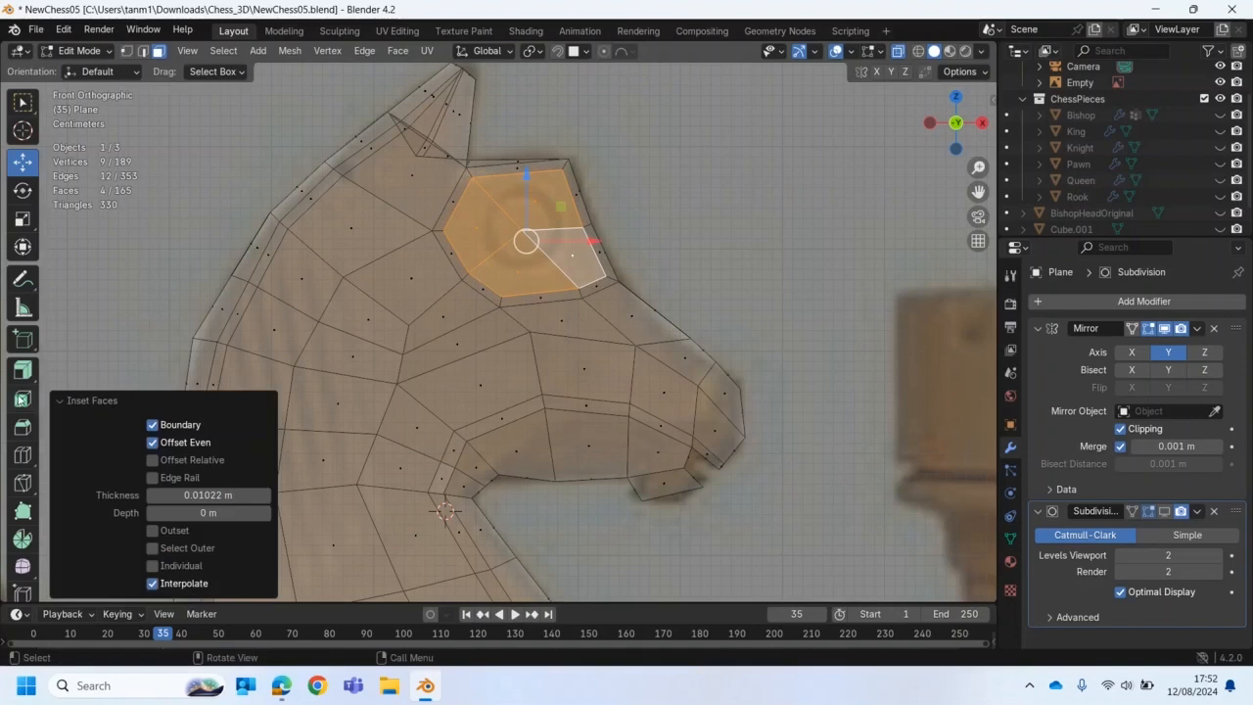
left_click_drag(203, 496, 199, 496)
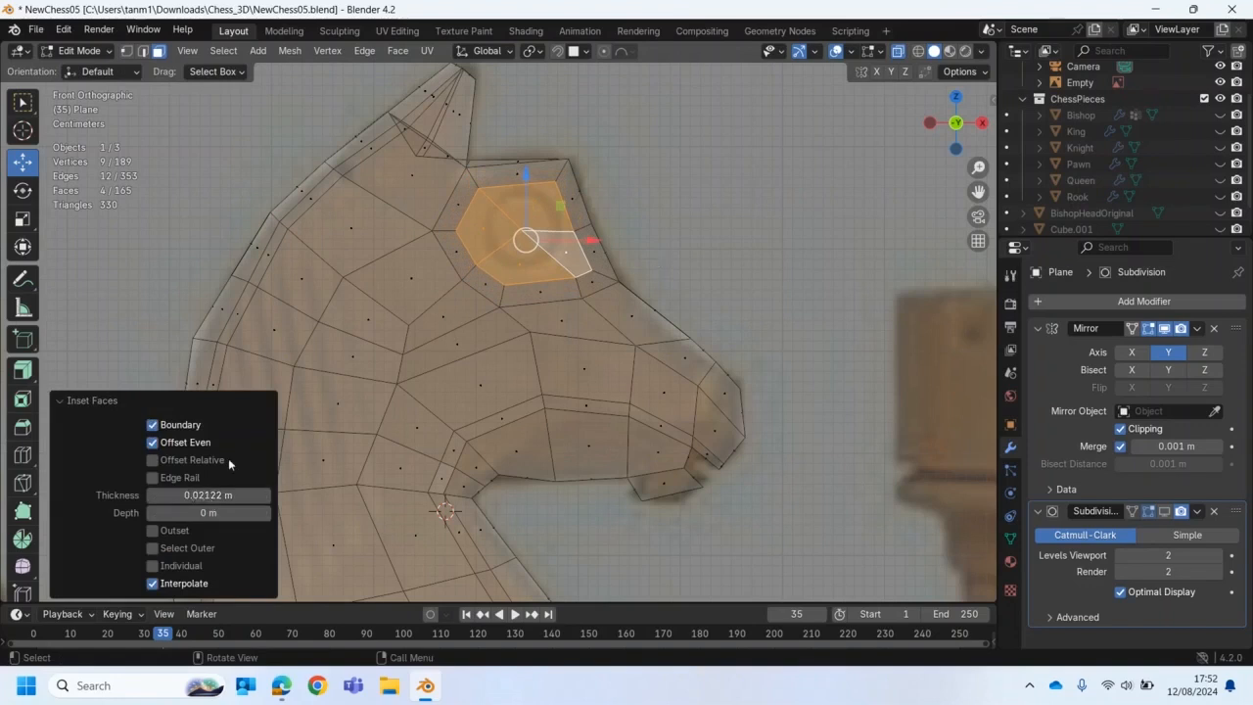
Step: Inset the four inner eye faces again with a thickness of about 0.01224 m, and switch to vertex selection
key("alt+a")
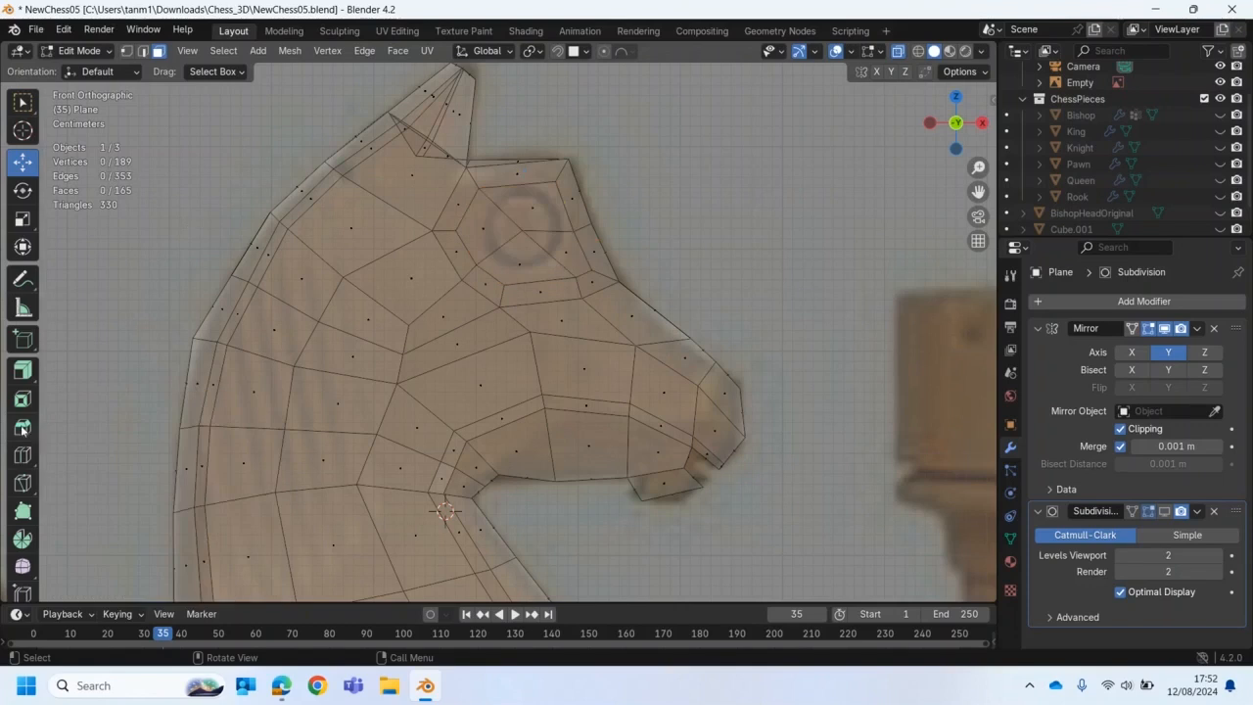
left_click(479, 229)
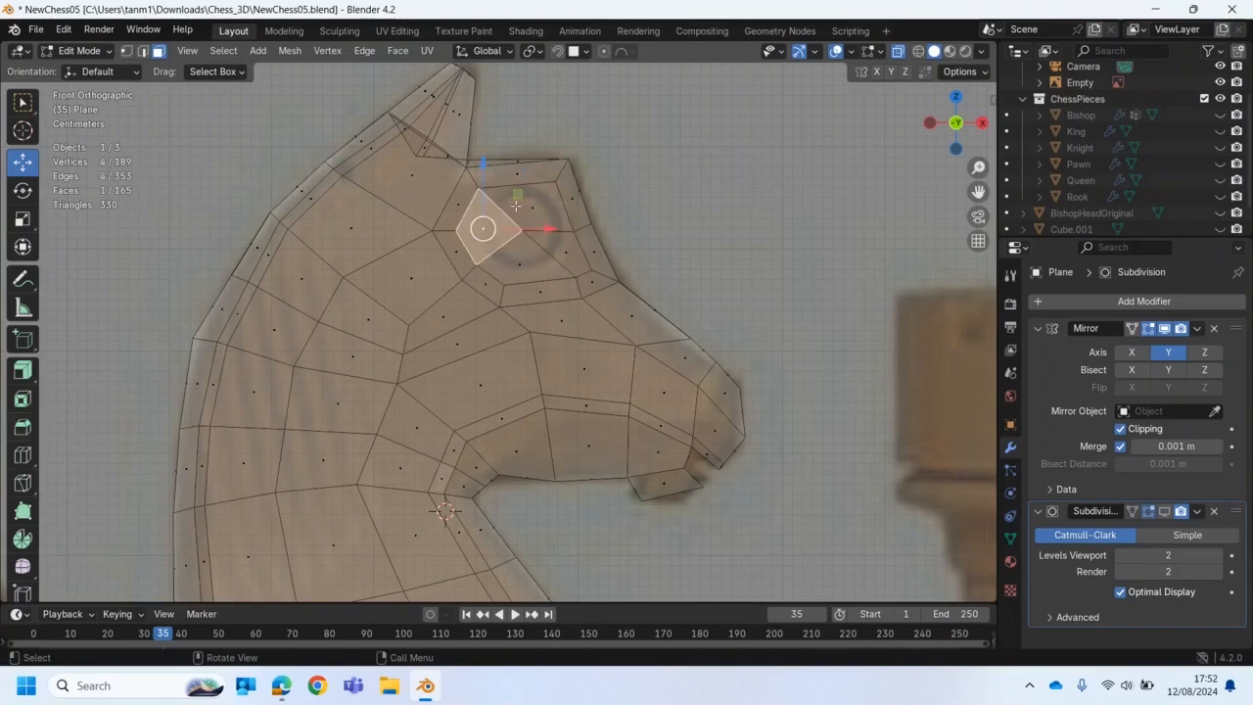
left_click(518, 206, "shift")
left_click(551, 250, "shift")
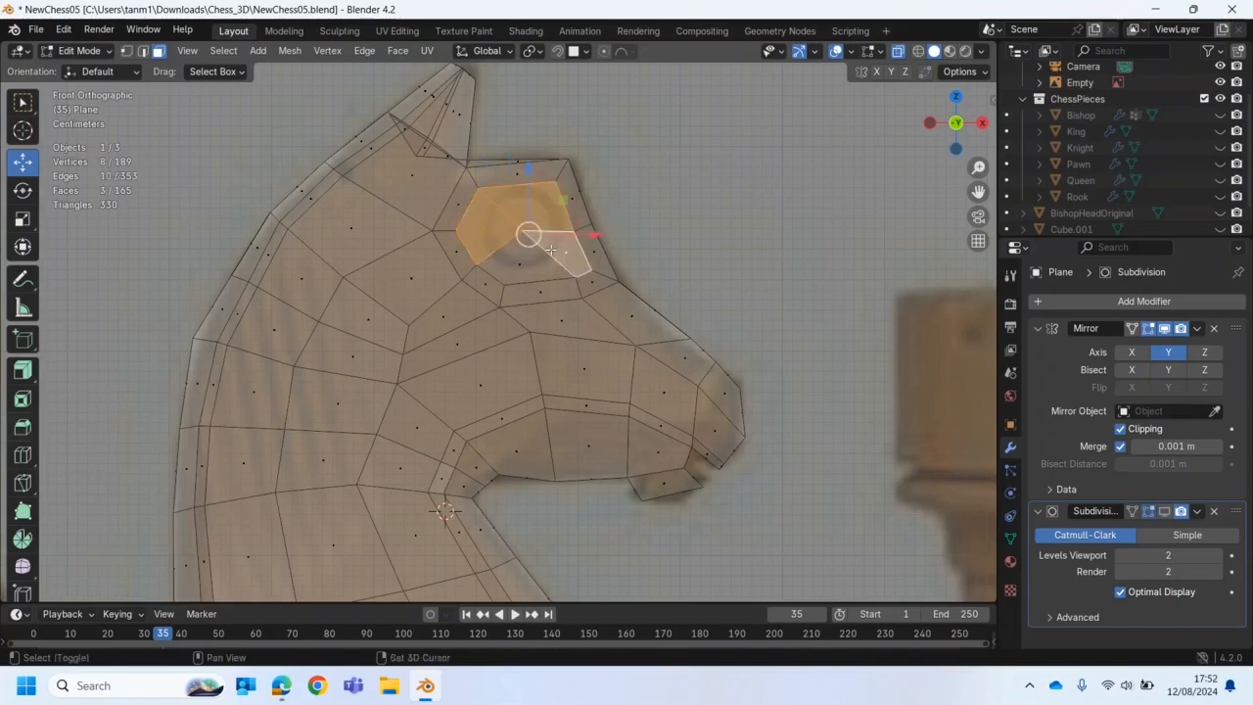
left_click(529, 265, "shift")
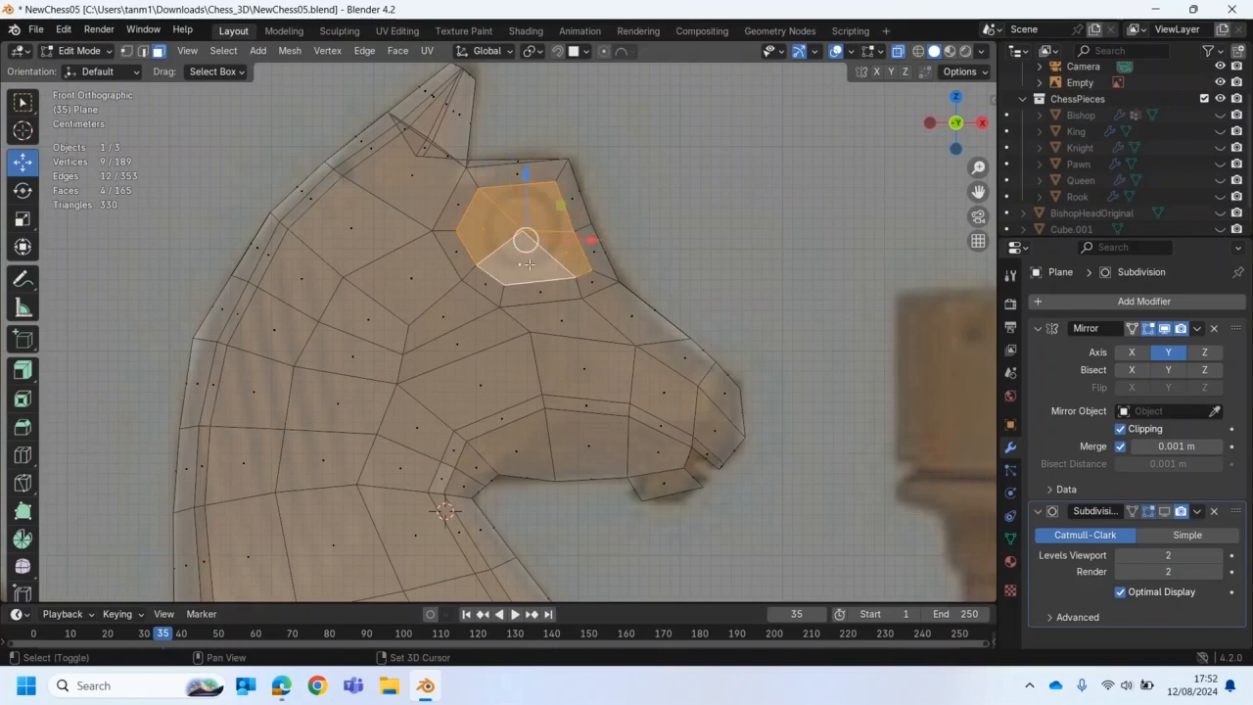
left_click(23, 399)
left_click_drag(564, 199, 554, 201)
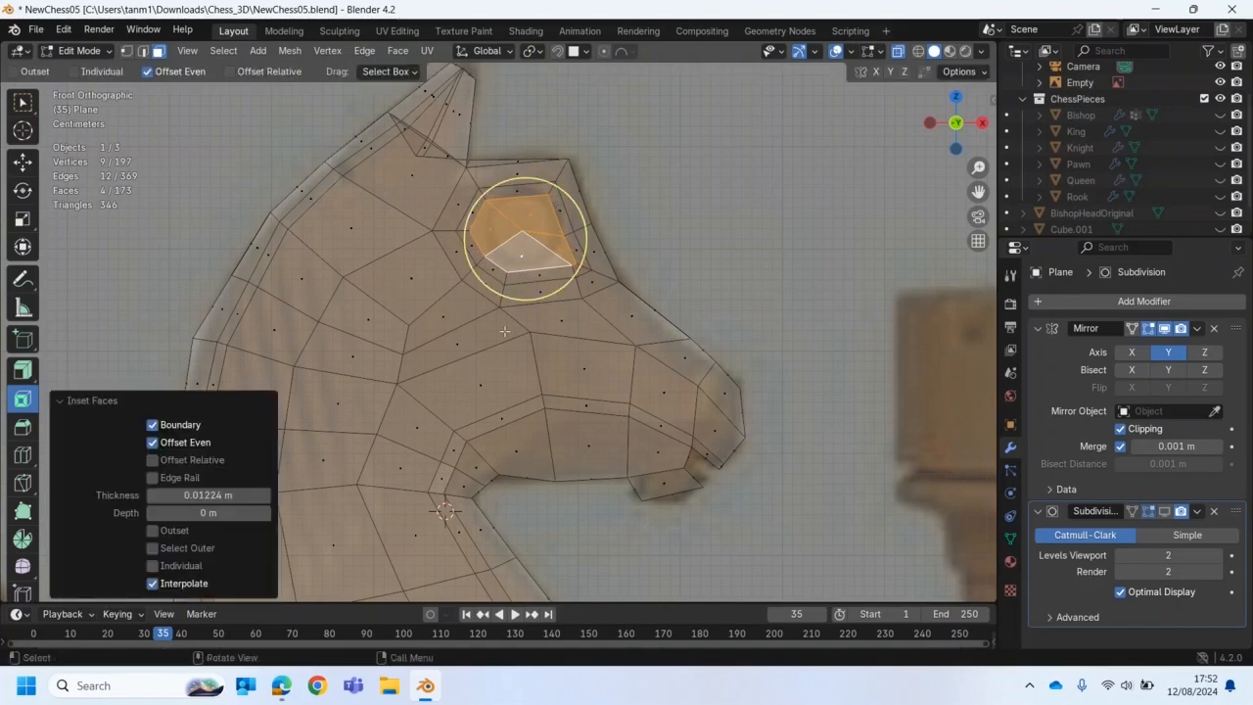
left_click(189, 254)
left_click(126, 53)
left_click(487, 201)
key("g")
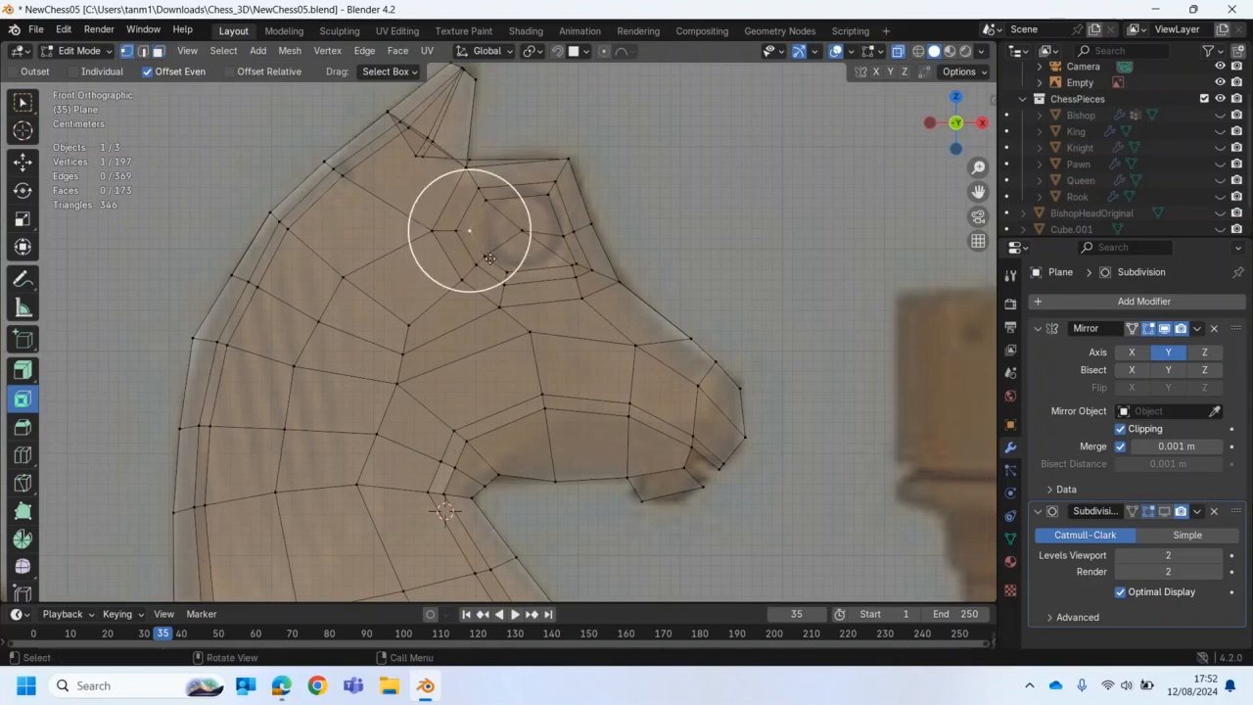
left_click(490, 259, "alt")
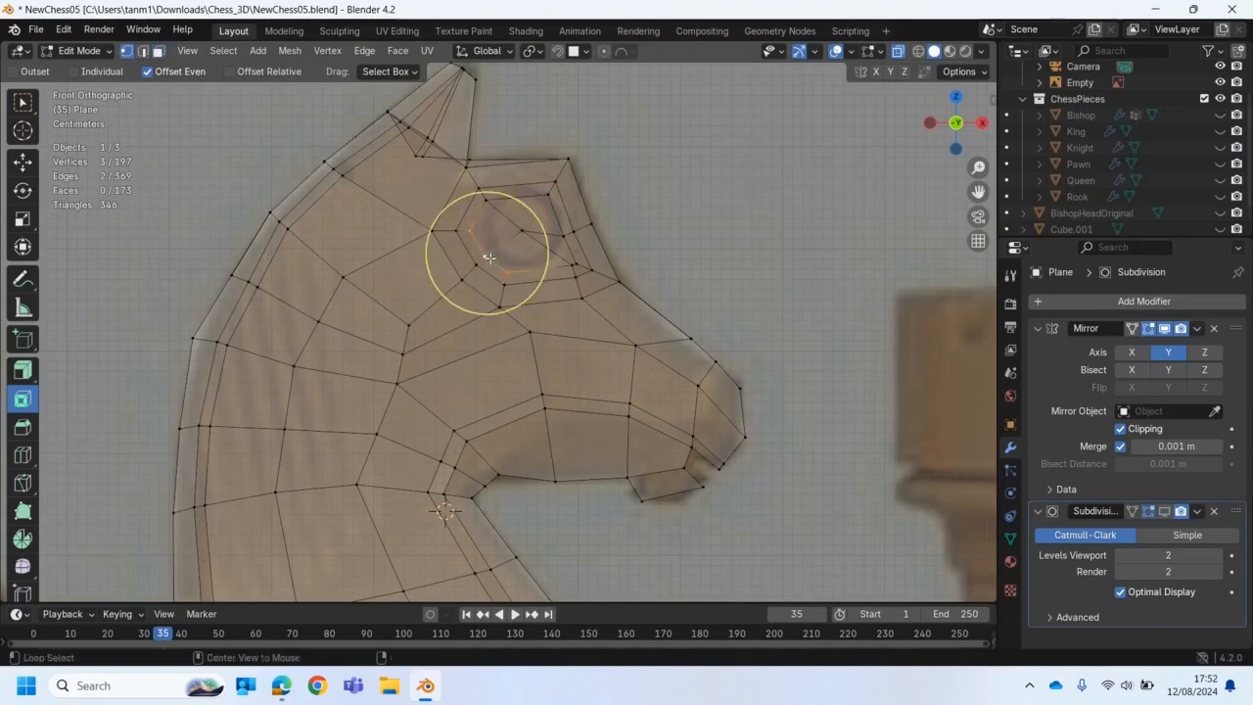
left_click(561, 235, "alt")
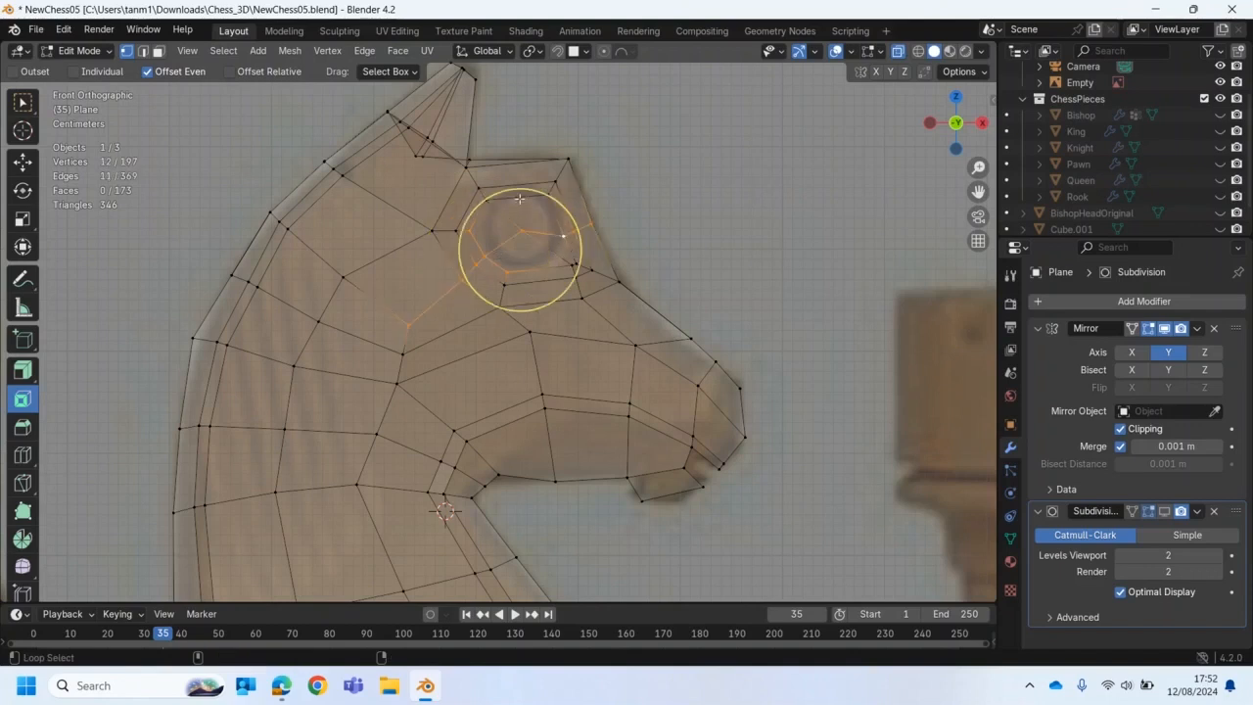
left_click(409, 243)
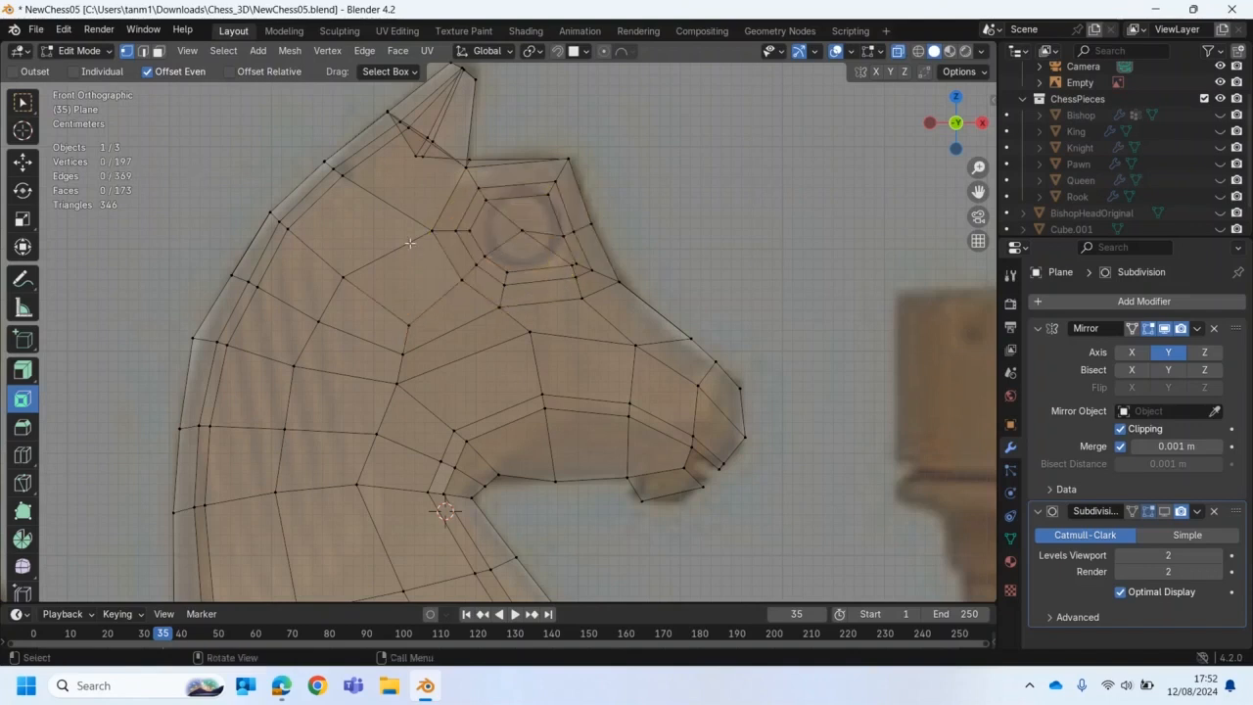
left_click(486, 201)
left_click(469, 230, "shift")
left_click(477, 263, "shift")
left_click(506, 271, "shift")
left_click(573, 266, "shift")
left_click(605, 258)
Step: Move the two lower front vertices of the innermost eye ring inward onto the reference eye circle
left_click(572, 266)
key("shift+space")
key("g")
mouse_move(572, 266)
left_mouse_down()
mouse_move(546, 274)
mouse_move(562, 254)
left_mouse_up()
left_click(576, 264)
Step: Round the eight vertices of the innermost eye ring with To Sphere at factor 0.525, and raise them about 0.007 m along Z
left_click(548, 194)
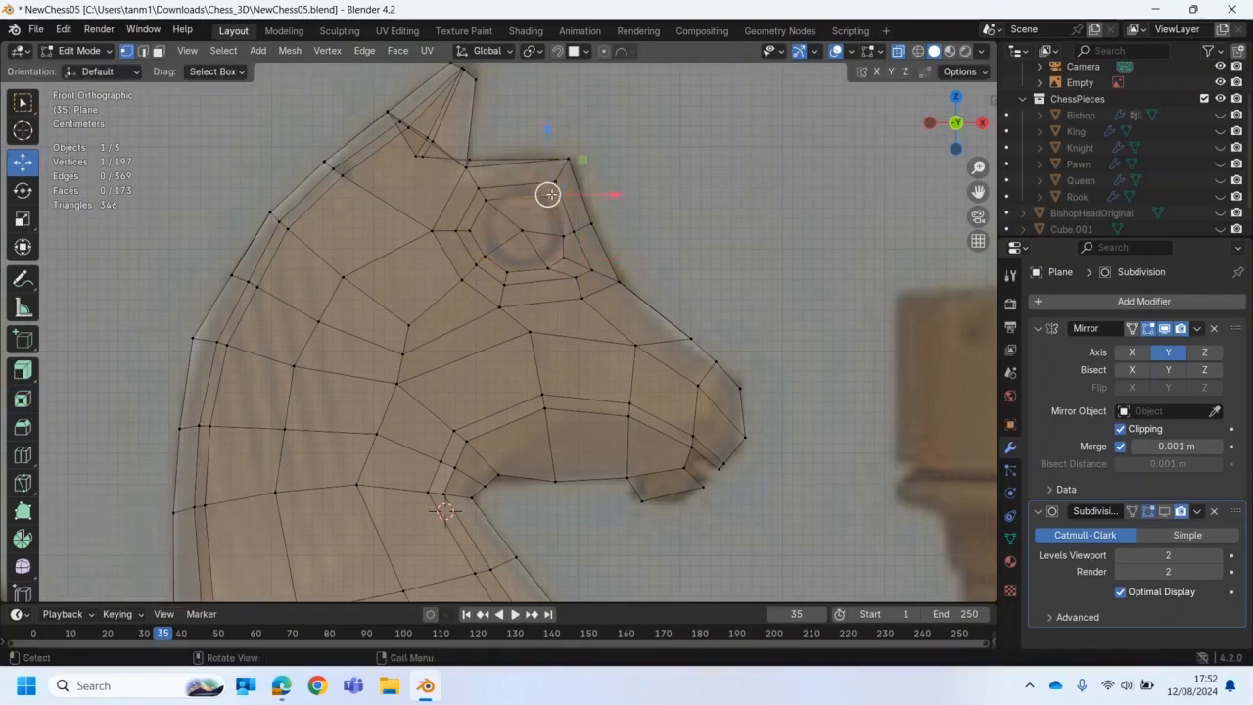
left_click(469, 230)
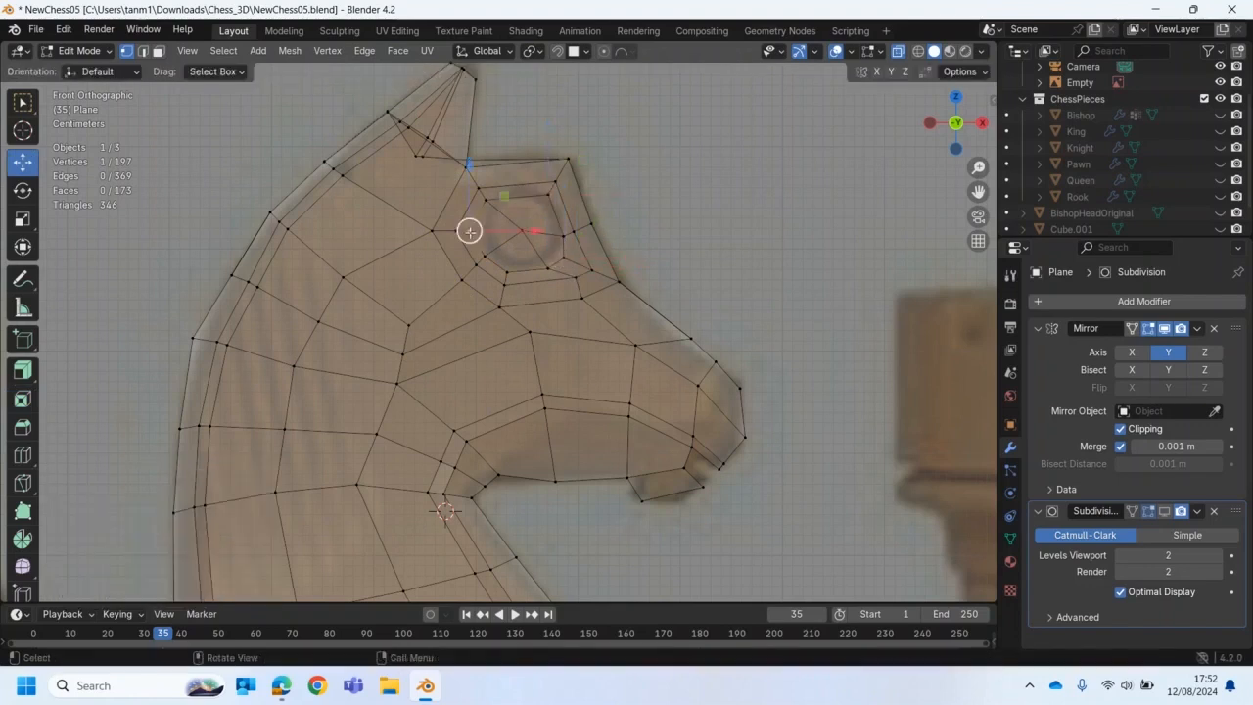
left_click(487, 200, "shift")
left_click(552, 193, "shift")
left_click(564, 233, "shift")
left_click(562, 262, "shift")
left_click(548, 270, "shift")
left_click(507, 274, "shift")
left_click(484, 258, "shift")
left_click(327, 50)
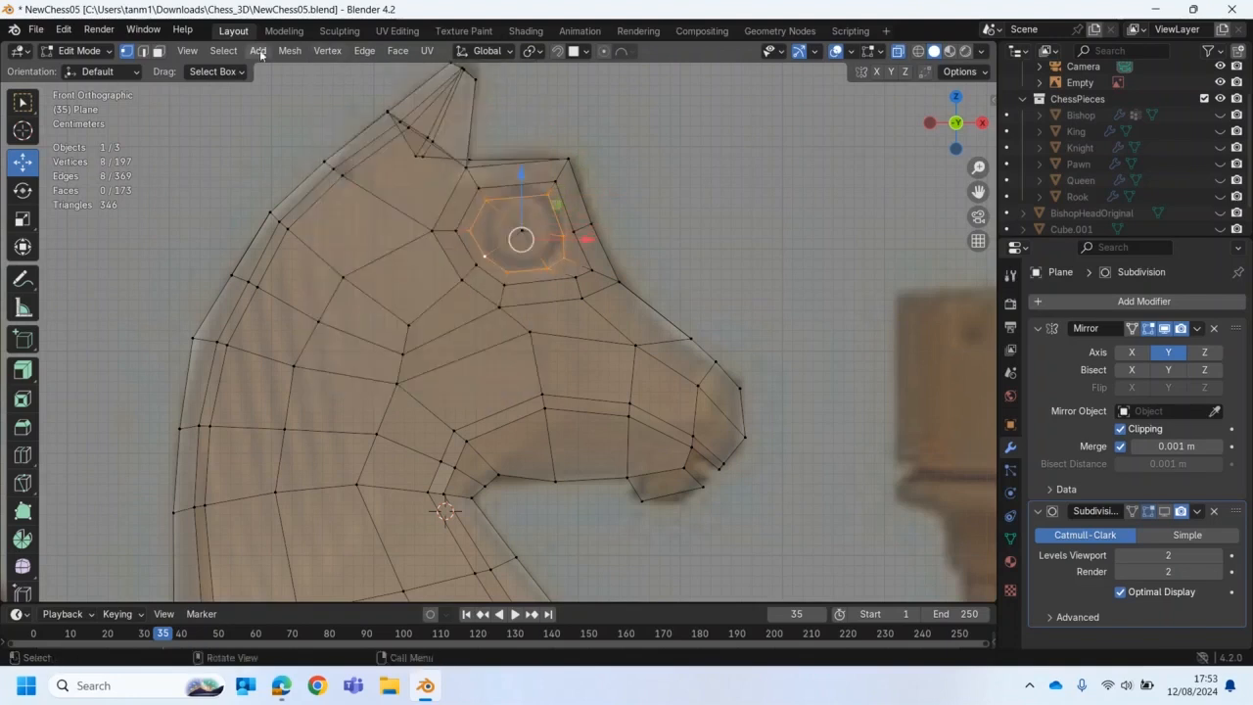
left_click(290, 49)
mouse_move(372, 70)
left_click(452, 123)
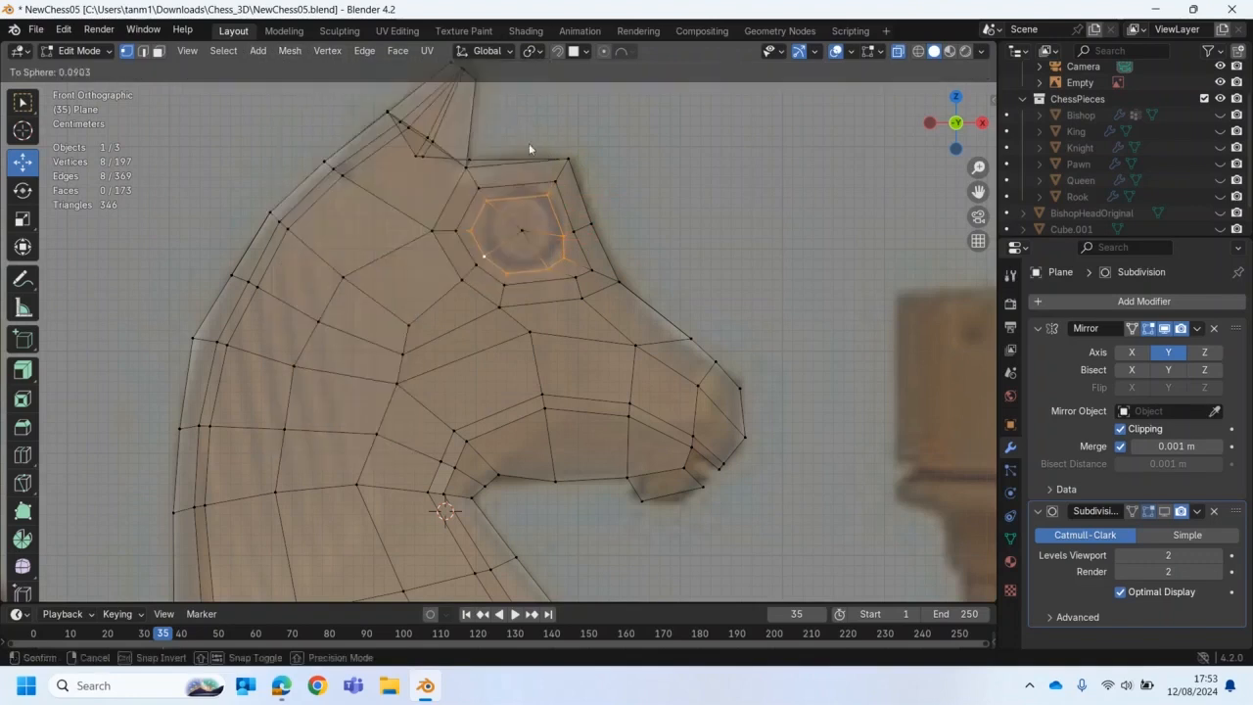
left_click(711, 205)
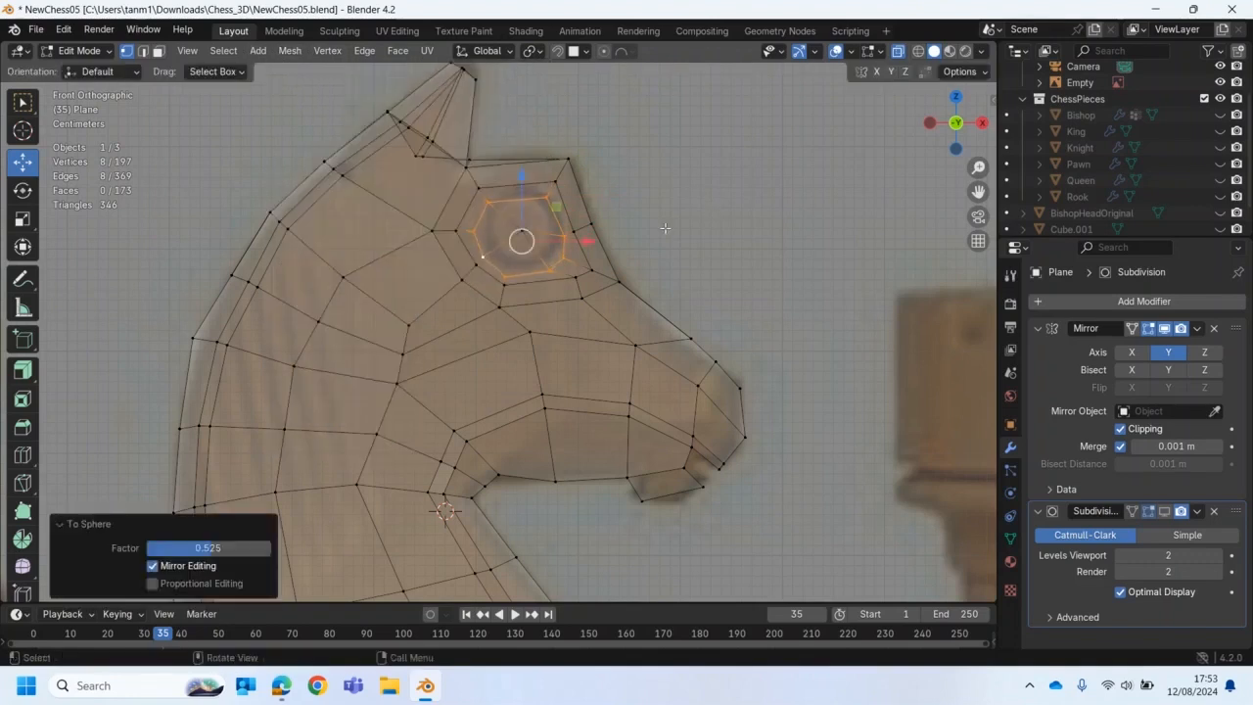
left_click_drag(522, 181, 523, 173)
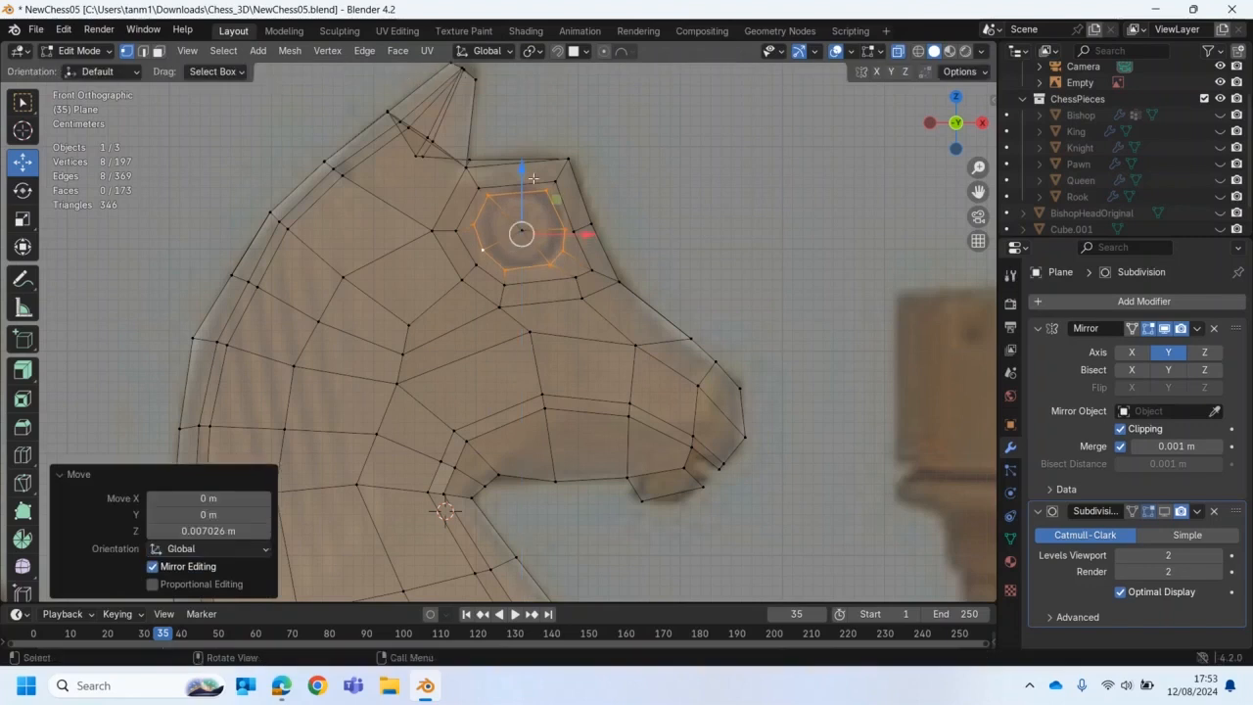
scroll(655, 266, "up", 1)
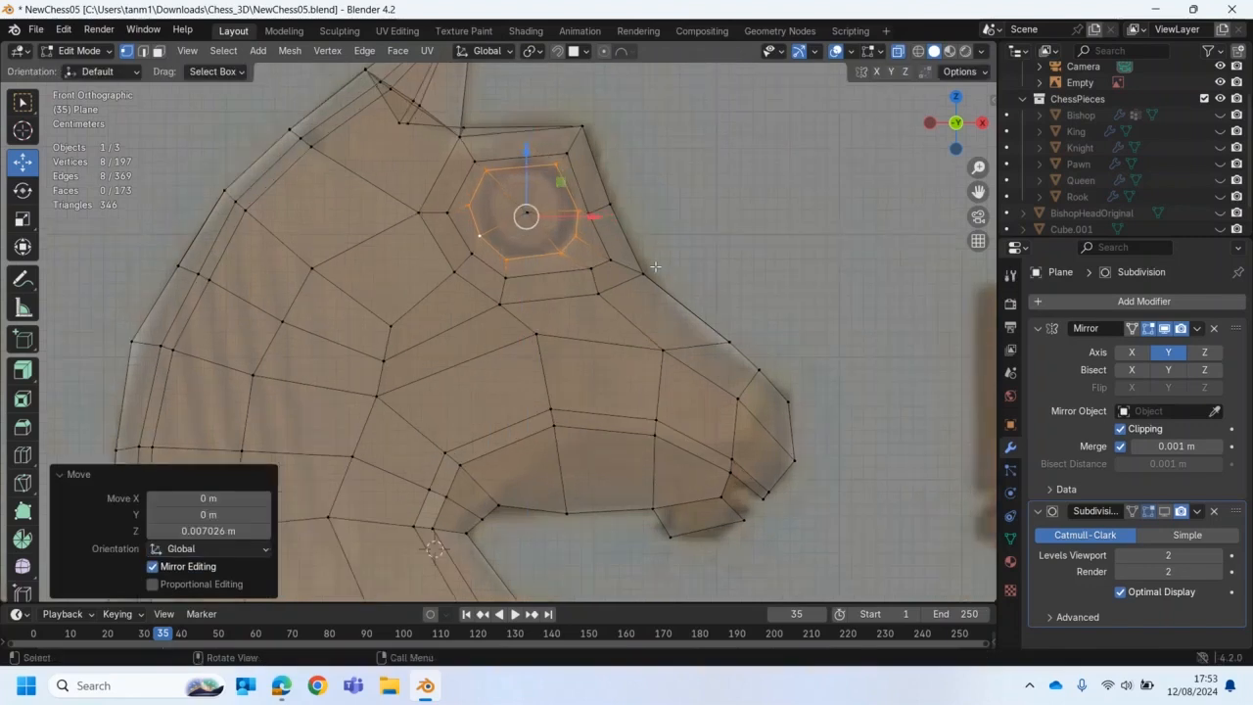
Step: Move the two vertices at the ear's base about 0.009 m along X and 0.017 m along Z
left_click(263, 138)
scroll(387, 200, "down", 1)
middle_click_drag(384, 201, 219, 254)
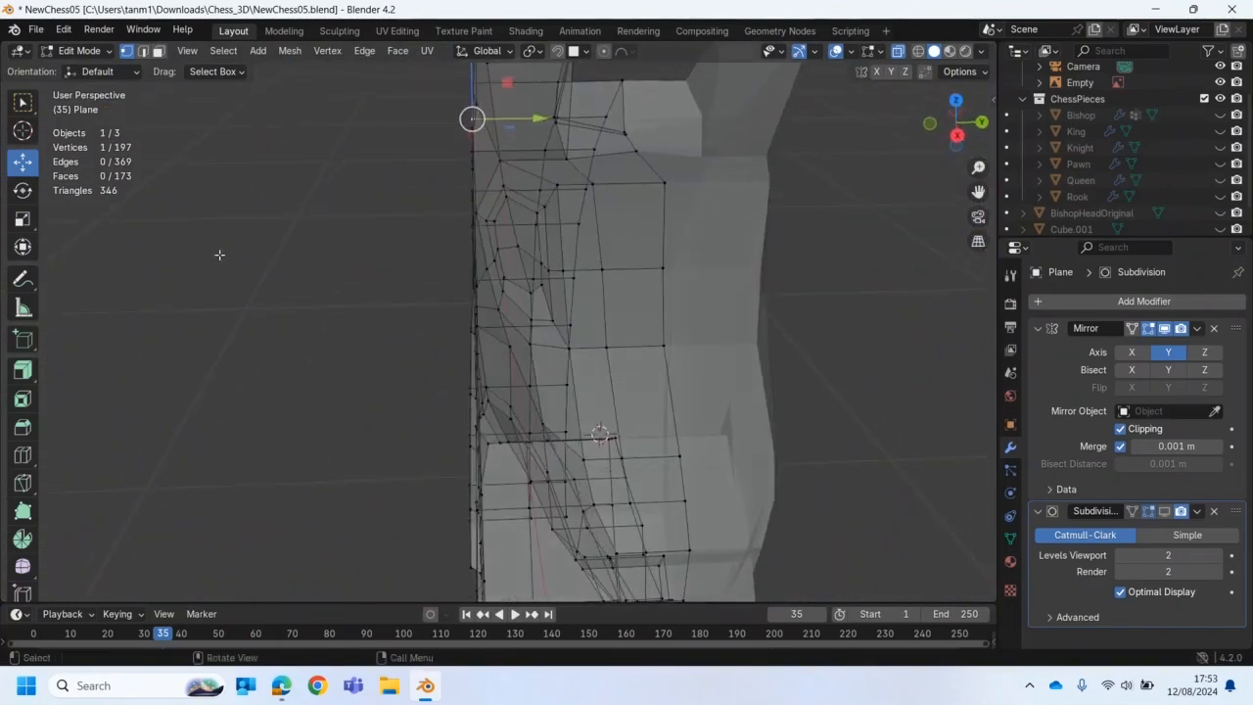
left_click(622, 133, "shift")
key("KP_1")
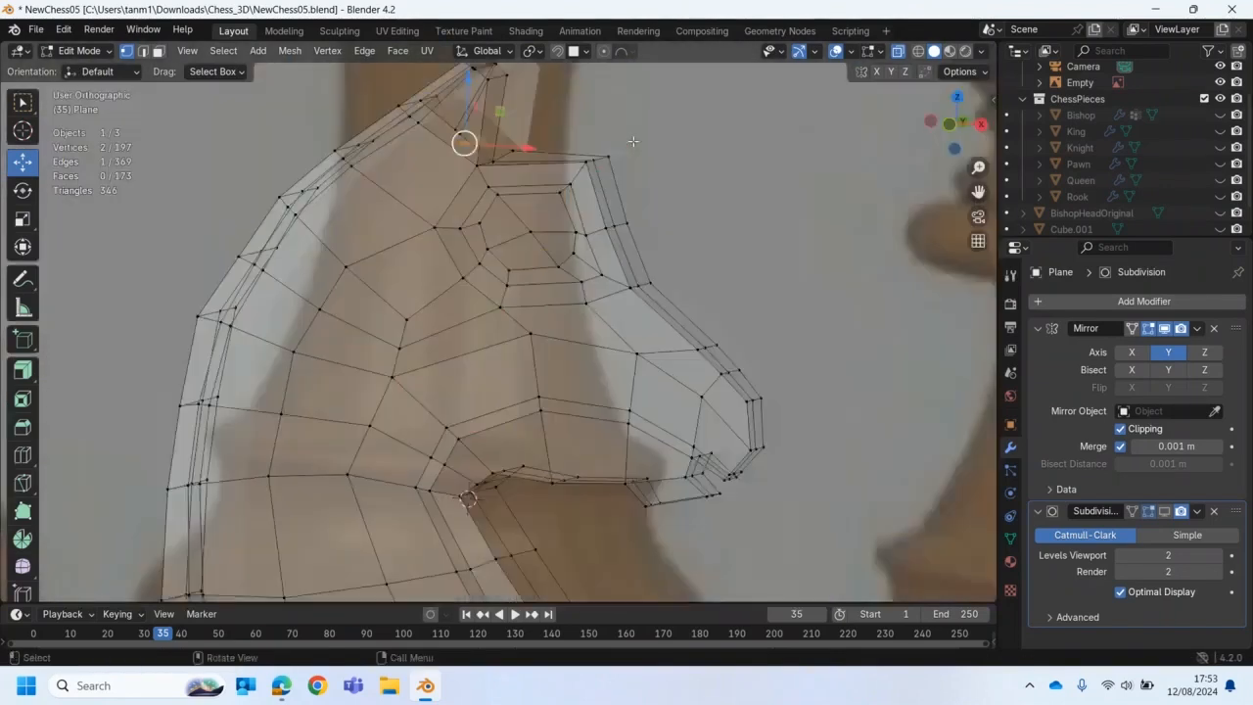
left_click_drag(419, 156, 428, 138)
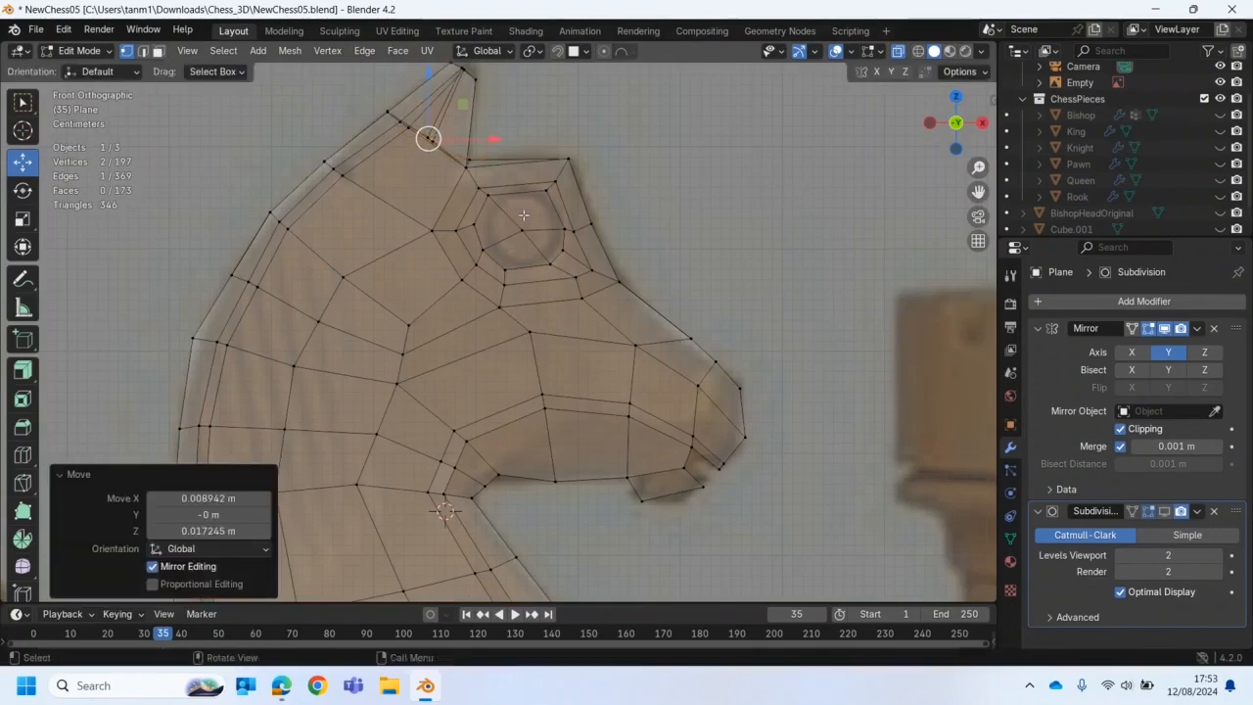
Step: Turn off X-ray and inset the four innermost eye faces with a thickness of about 0.0026 m
left_click(524, 215)
left_click(159, 52)
left_click(524, 215)
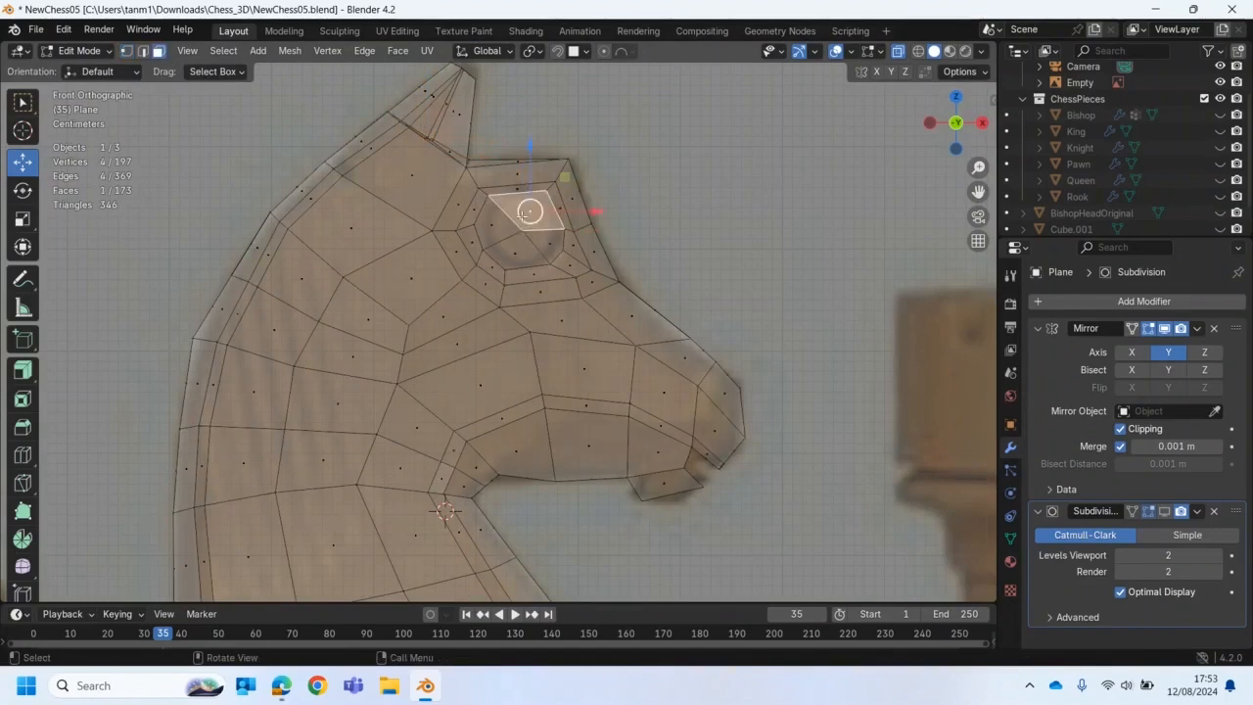
left_click(486, 213, "shift")
left_click(546, 240, "shift")
left_click(548, 245, "shift")
middle_click_drag(548, 245, 392, 346)
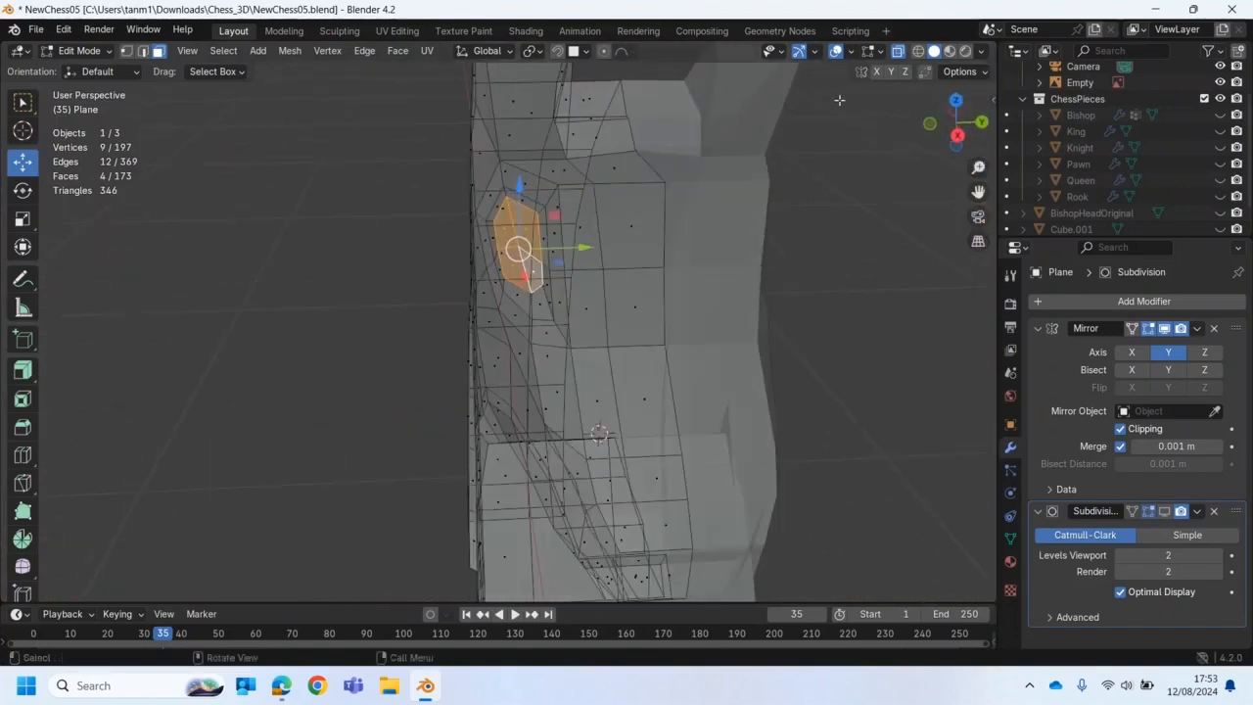
left_click(897, 52)
middle_click_drag(563, 285, 639, 265)
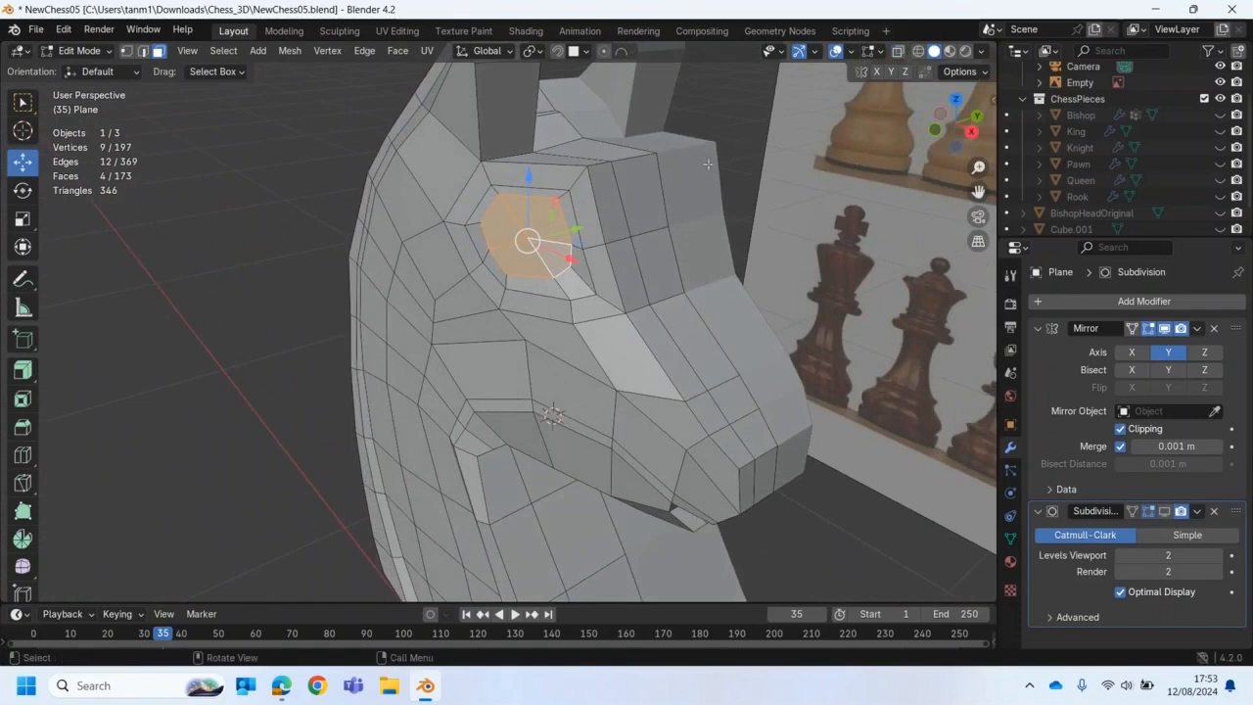
key("i")
left_click(573, 246)
Step: Extrude the inset eye faces inward about 0.0072 m along their normal
middle_click_drag(614, 266, 565, 272)
key("e")
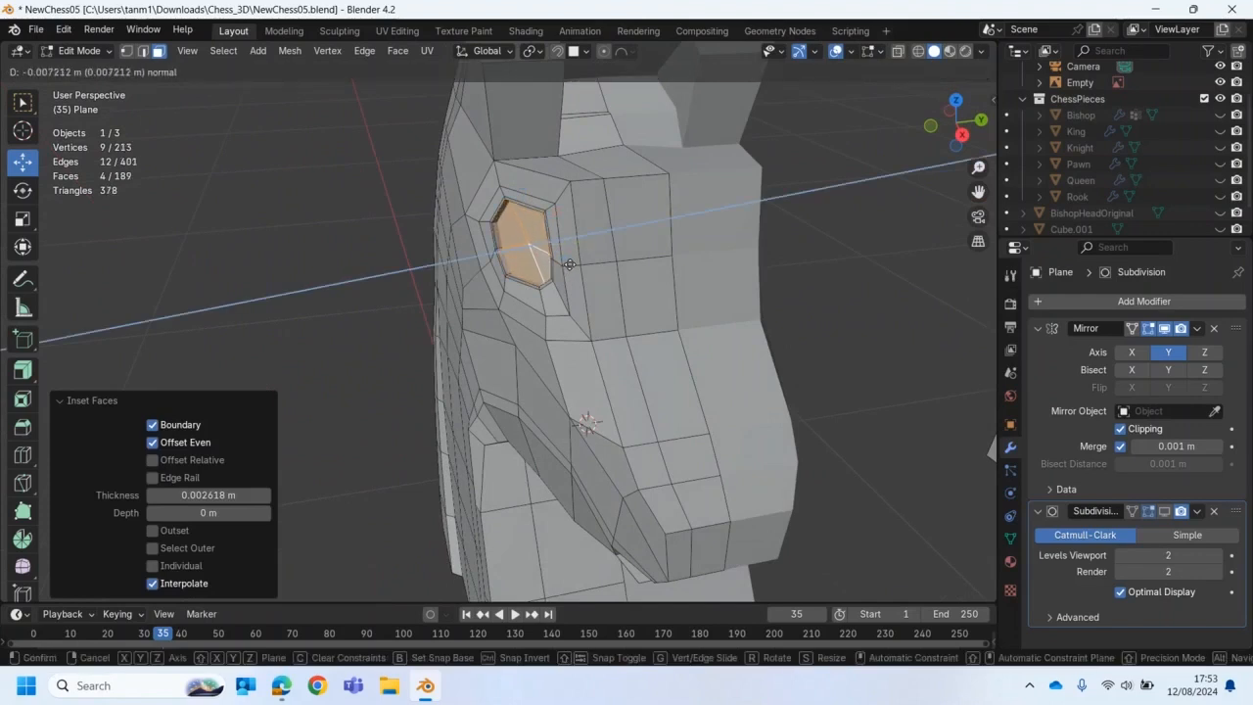
left_click(569, 264)
Step: Inset the four recessed eye faces with a thickness of about 0.0038 m
middle_click_drag(661, 300, 587, 250)
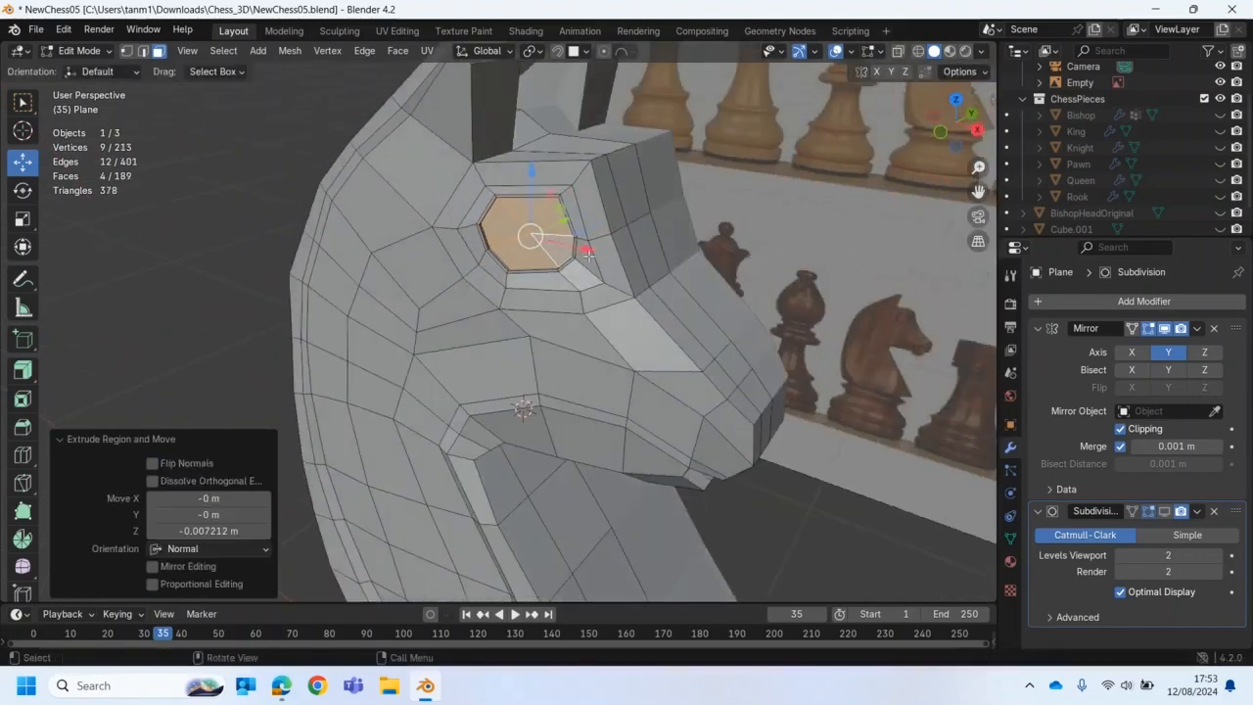
key("i")
left_click(578, 285)
Step: Try to extrude the inner eye faces outward about 0.0068 m as a region along their normal
middle_click_drag(577, 286, 508, 293)
key("e")
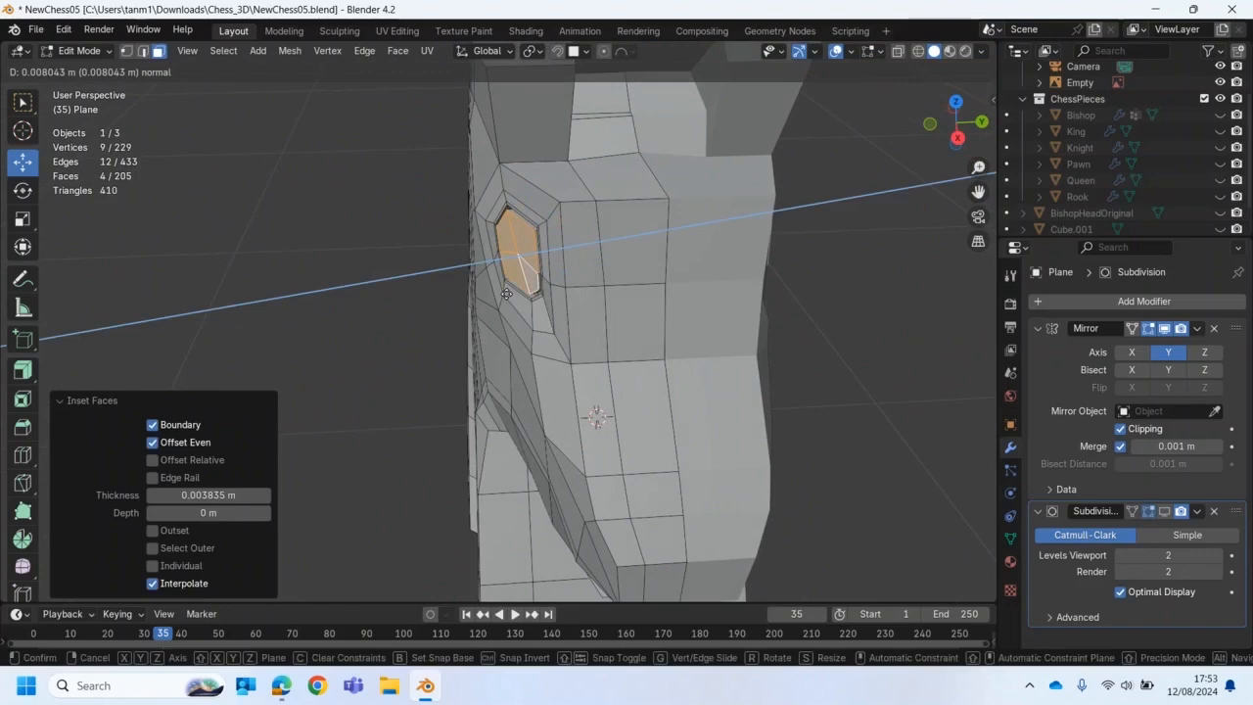
left_click(507, 294)
middle_click_drag(387, 330, 352, 337)
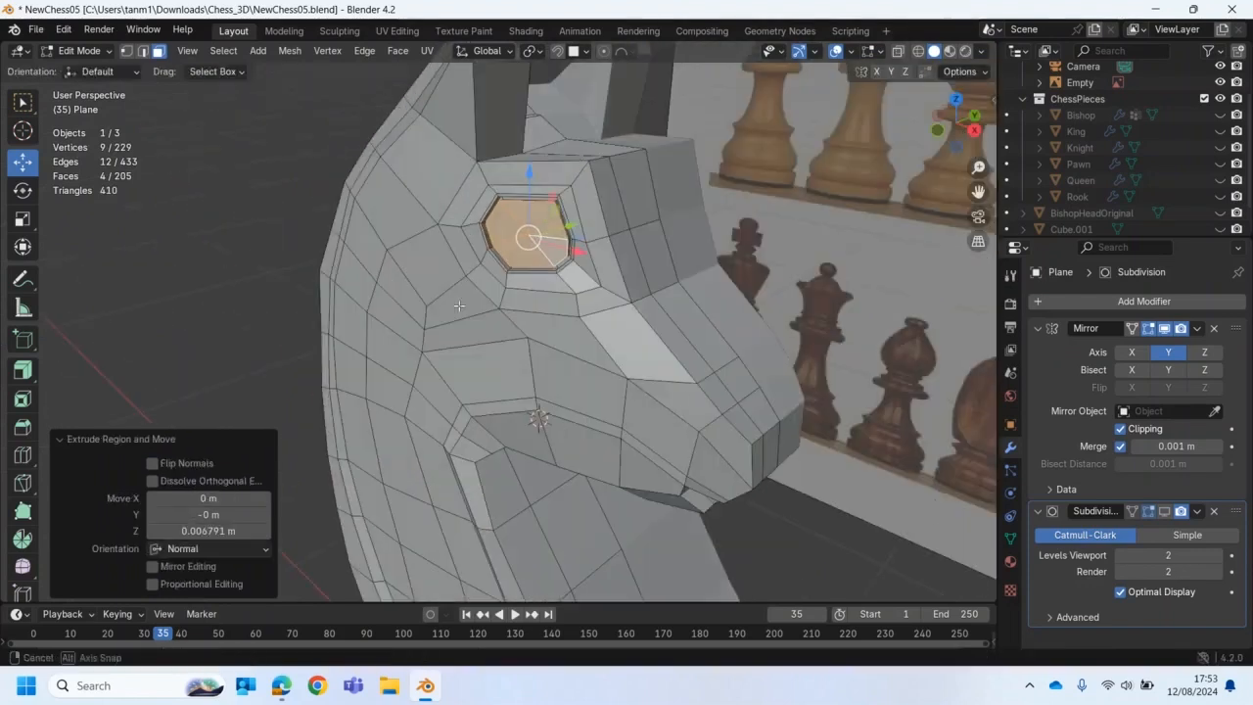
Step: Activate the Extrude Along Normals tool, undo the last eye extrusion and clear the face selection
left_click(23, 373)
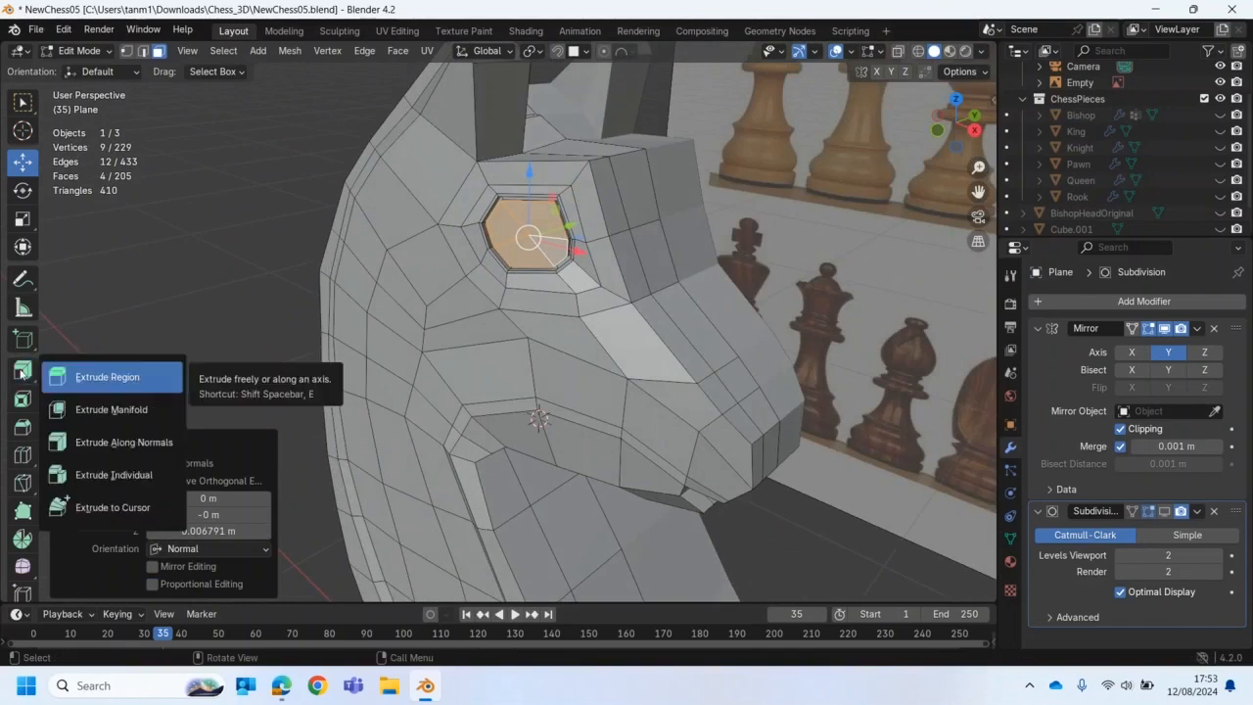
left_click(114, 440)
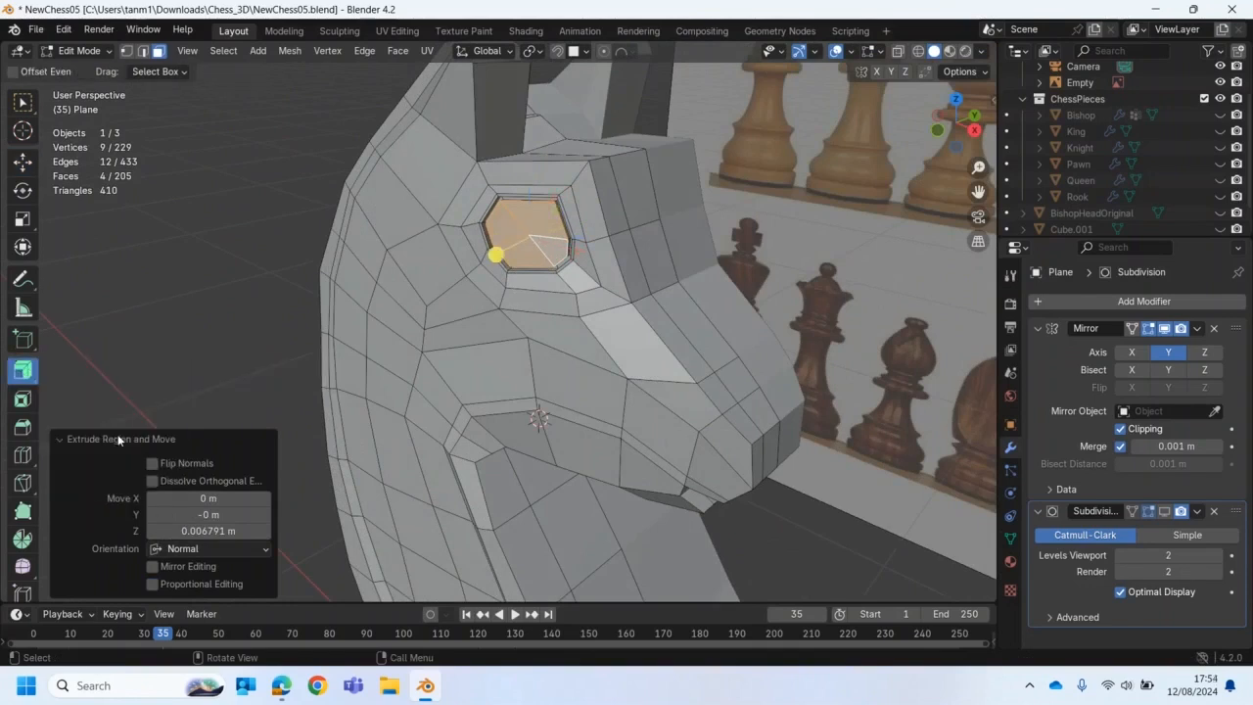
left_click(229, 248)
key("ctrl+z")
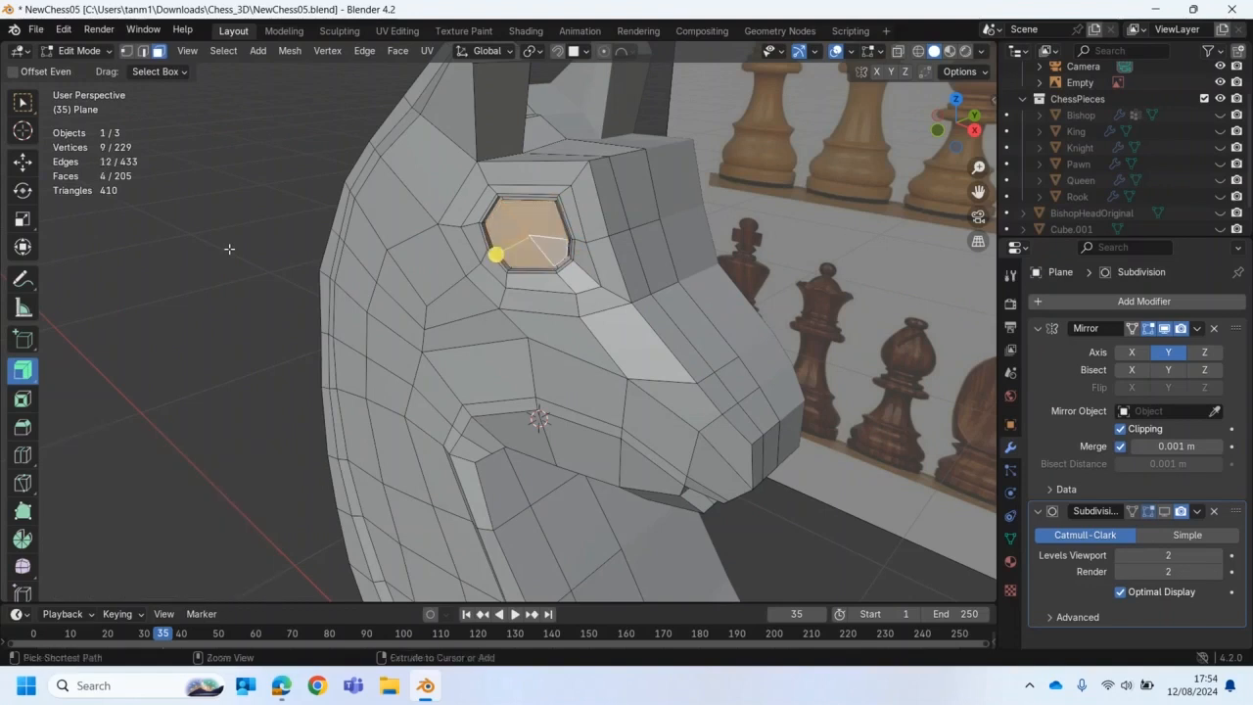
left_click(229, 249)
Step: Reselect the four inner eye faces, extrude them outward along their normals by about 0.007 m, and deselect them
middle_click_drag(284, 256, 182, 278)
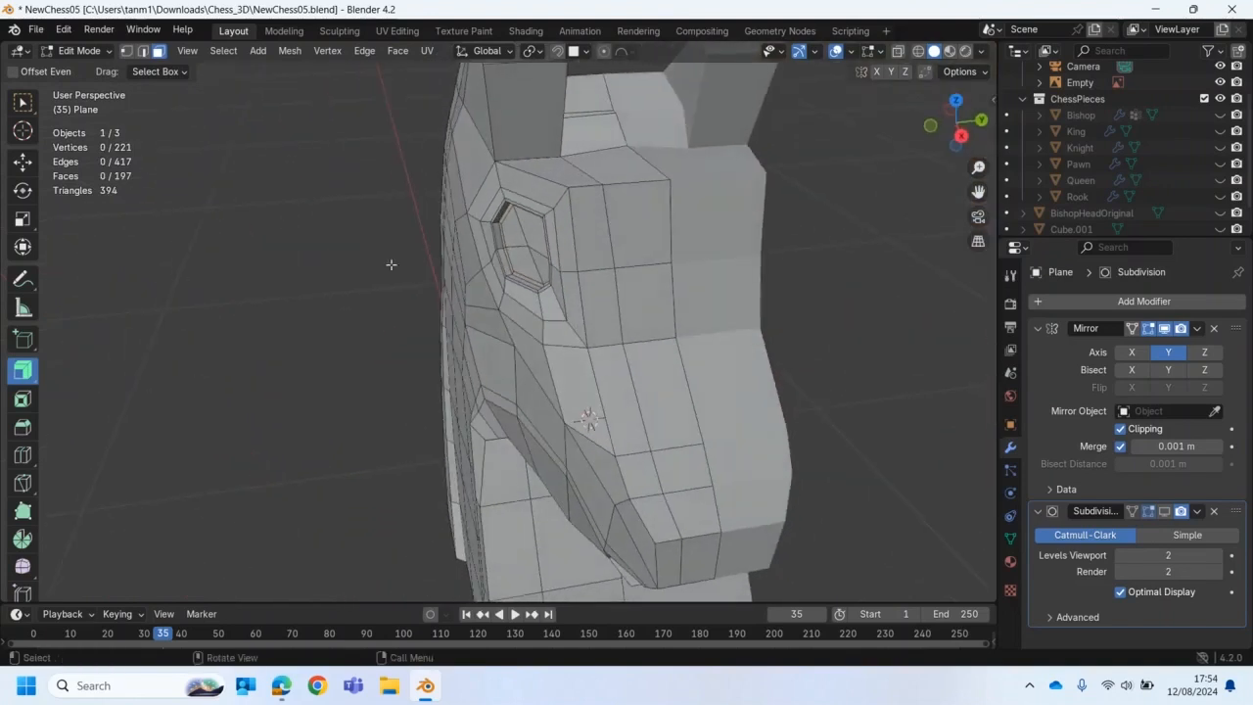
left_click(516, 233)
left_click(531, 229, "shift")
left_click(533, 256, "shift")
left_click(511, 269, "shift")
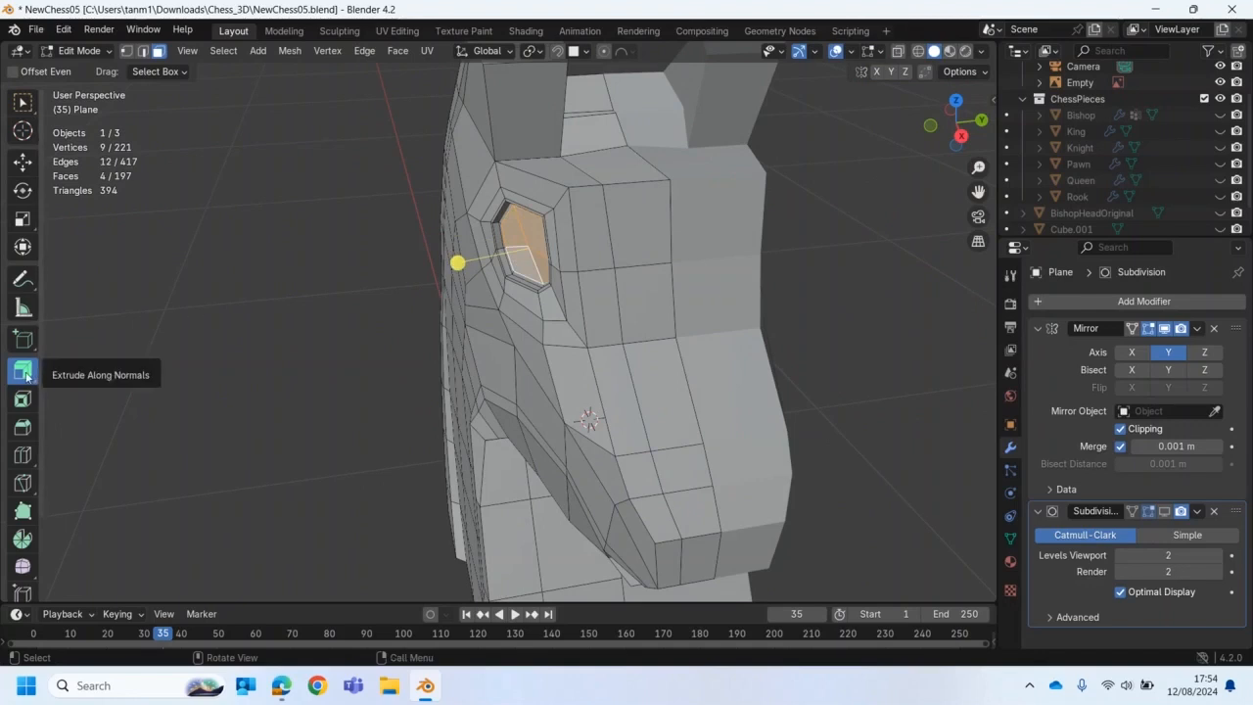
mouse_move(456, 264)
left_mouse_down()
mouse_move(436, 264)
mouse_move(456, 264)
left_mouse_up()
middle_click_drag(456, 263, 581, 292)
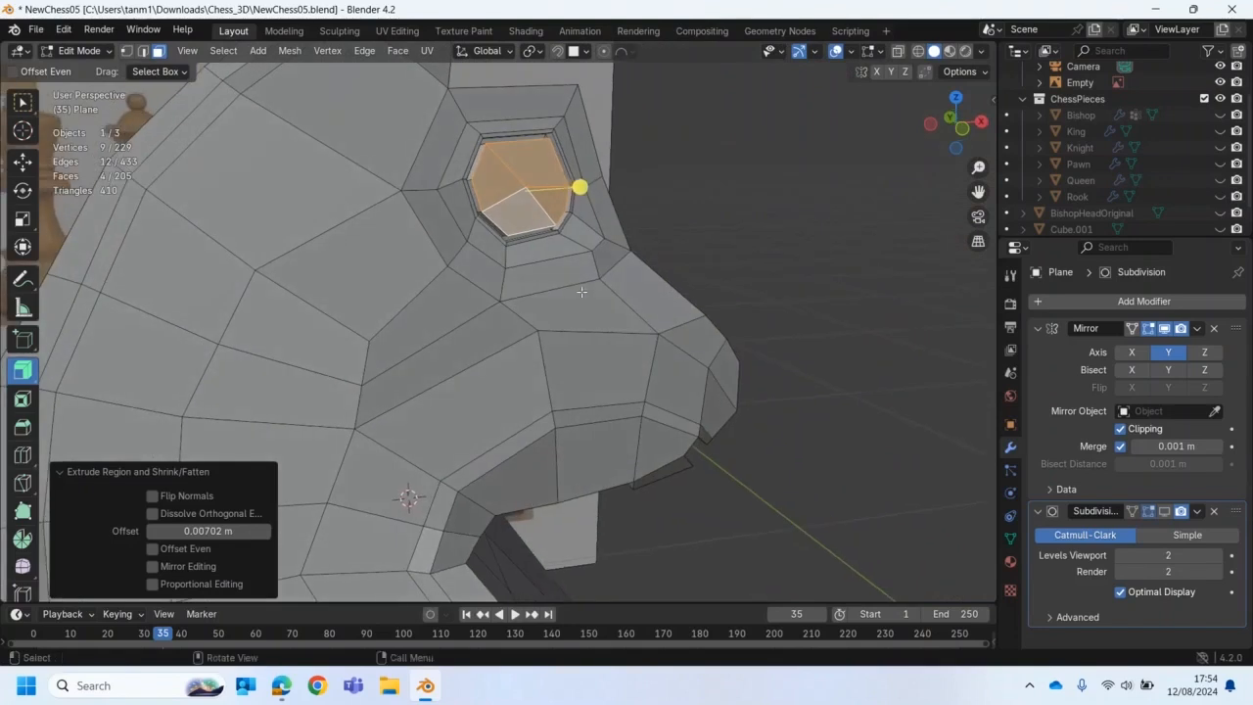
left_click(773, 213)
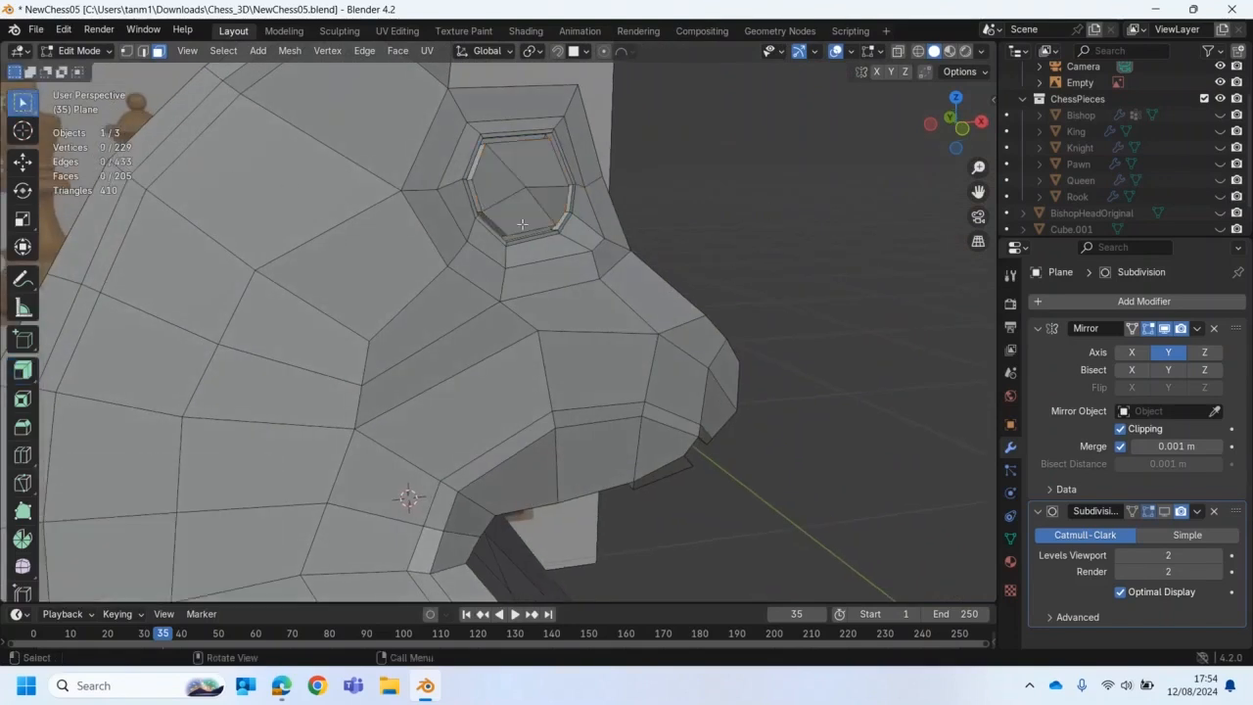
Step: Add two supporting edge loops around the walls of the eye groove, with slide factors of about -0.356 and 0.557
scroll(524, 223, "up", 2)
middle_click_drag(532, 217, 542, 256)
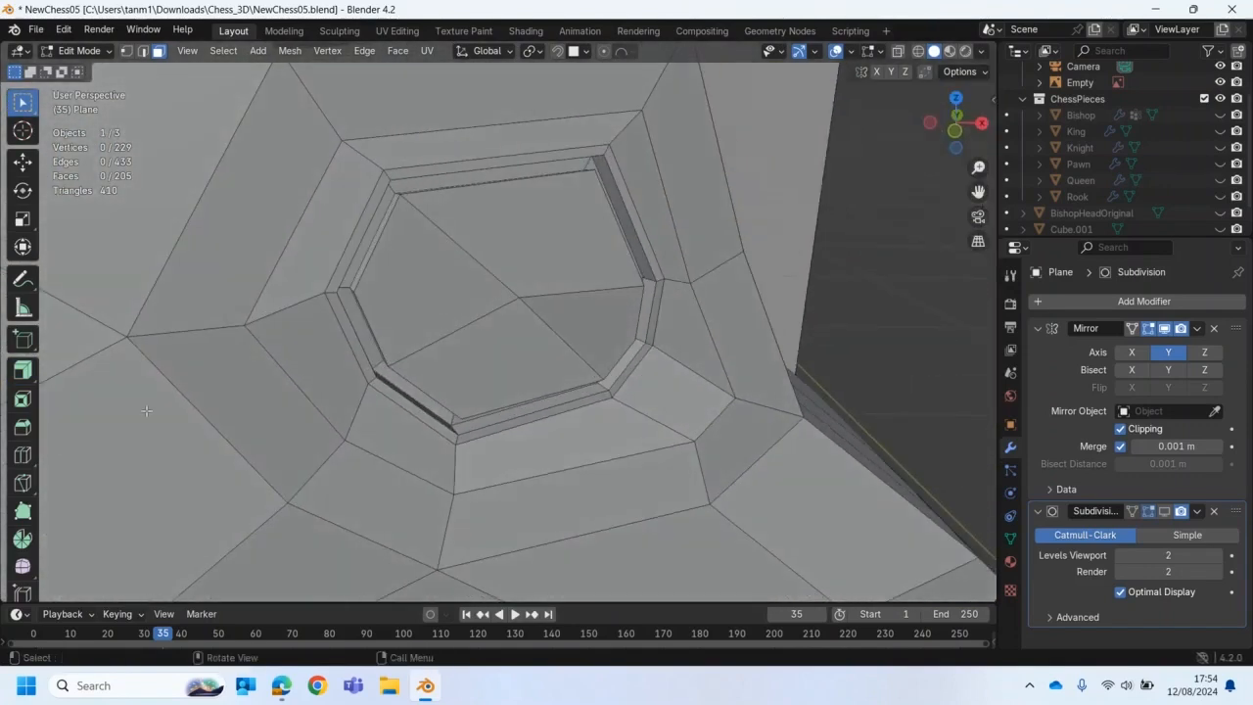
left_click(23, 456)
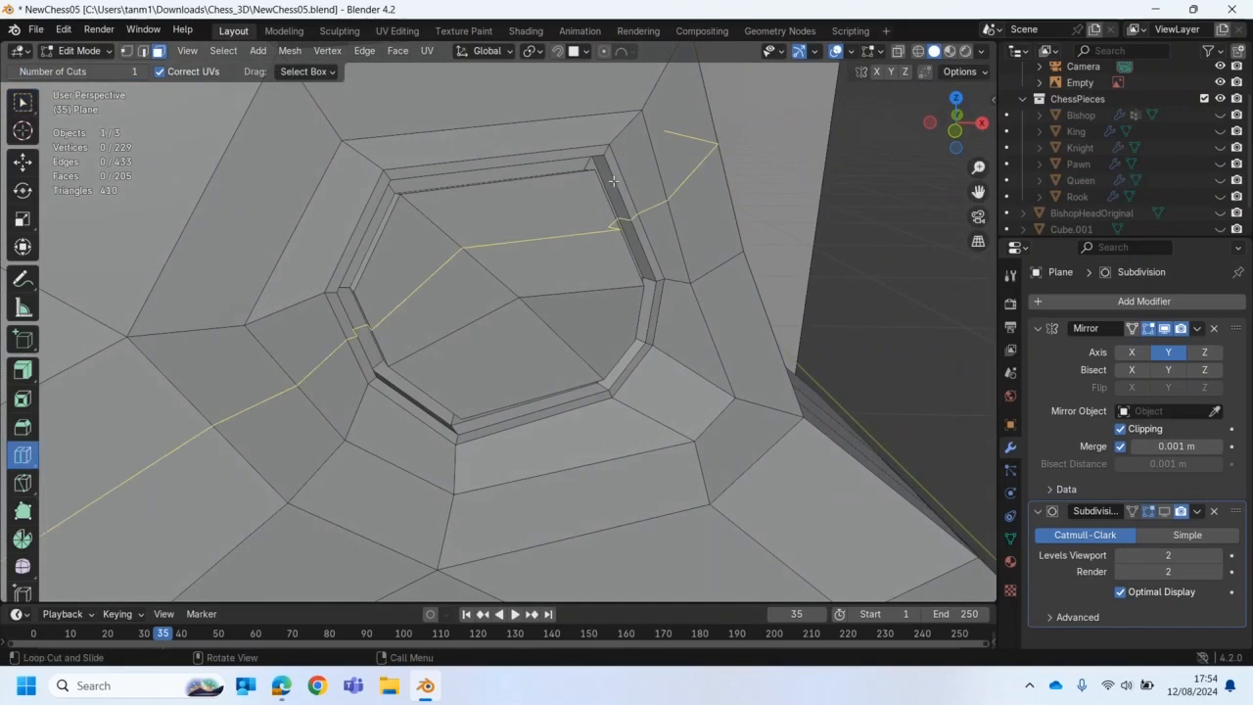
left_click_drag(591, 160, 599, 164)
middle_click_drag(624, 289, 749, 375)
scroll(647, 331, "up", 2)
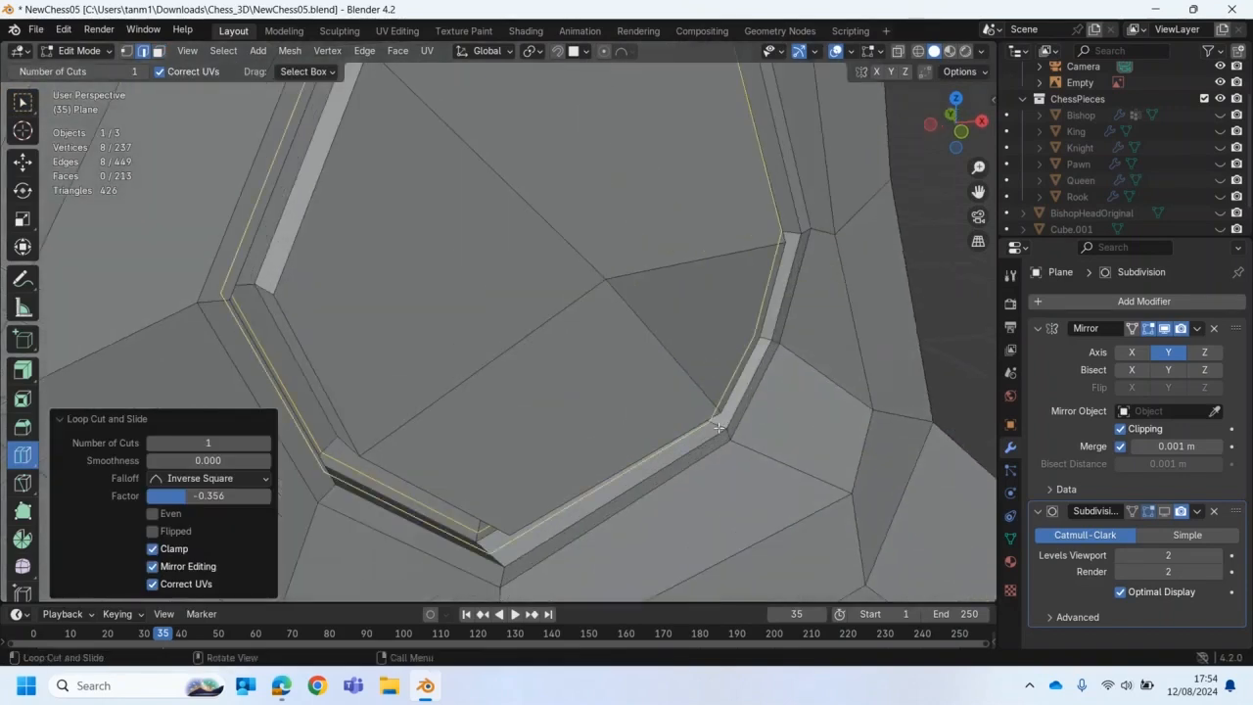
left_click_drag(721, 426, 730, 426)
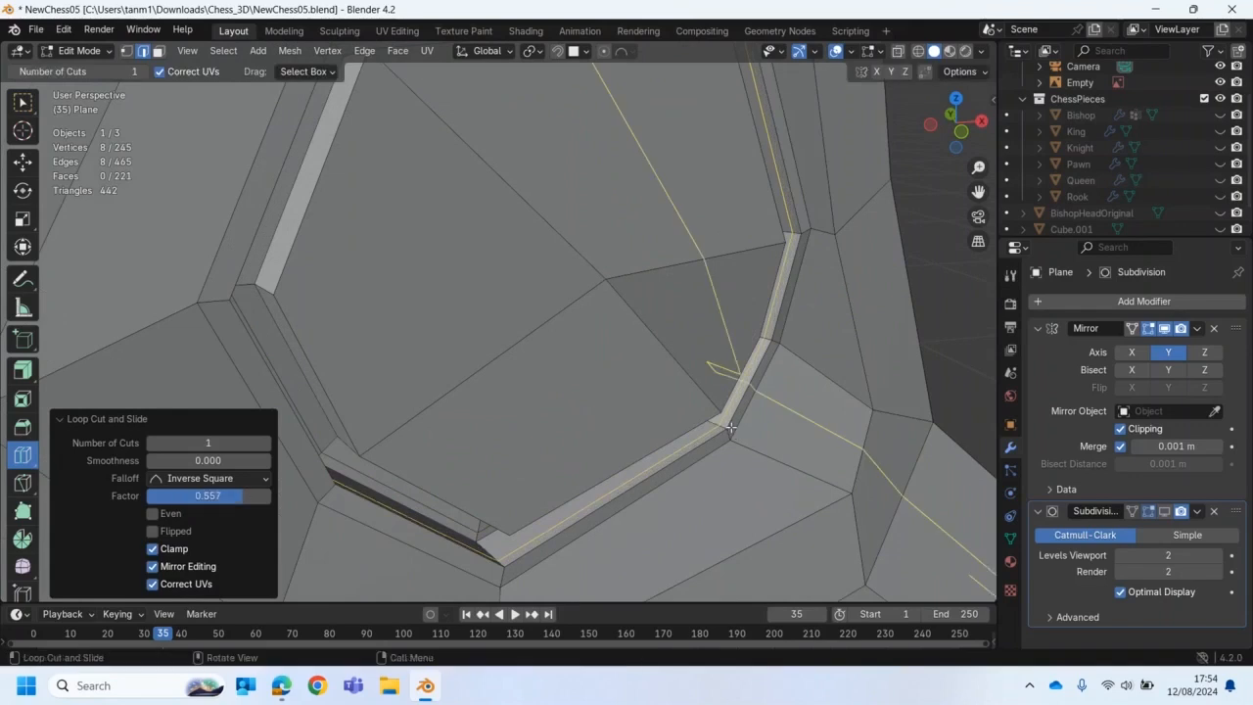
Step: Add another edge loop around the eye groove's wall with a slide factor of about -0.637
scroll(730, 424, "down", 2)
middle_click_drag(603, 374, 475, 350)
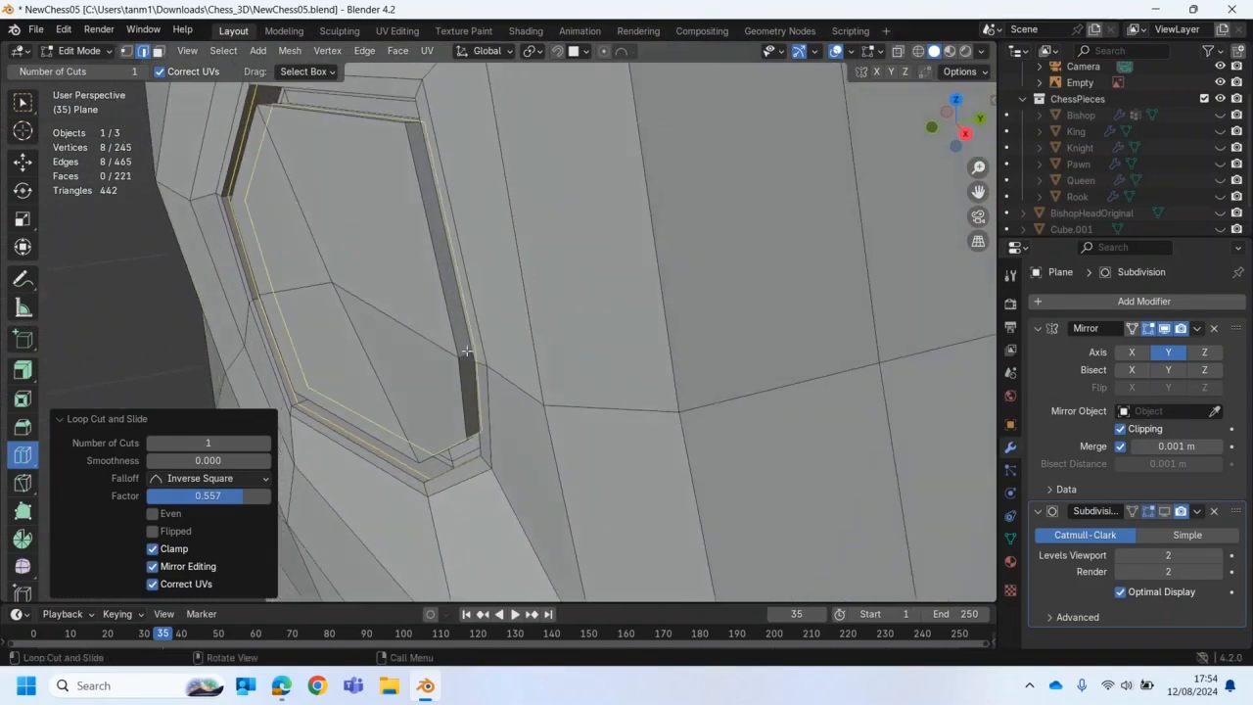
left_click_drag(464, 357, 451, 362)
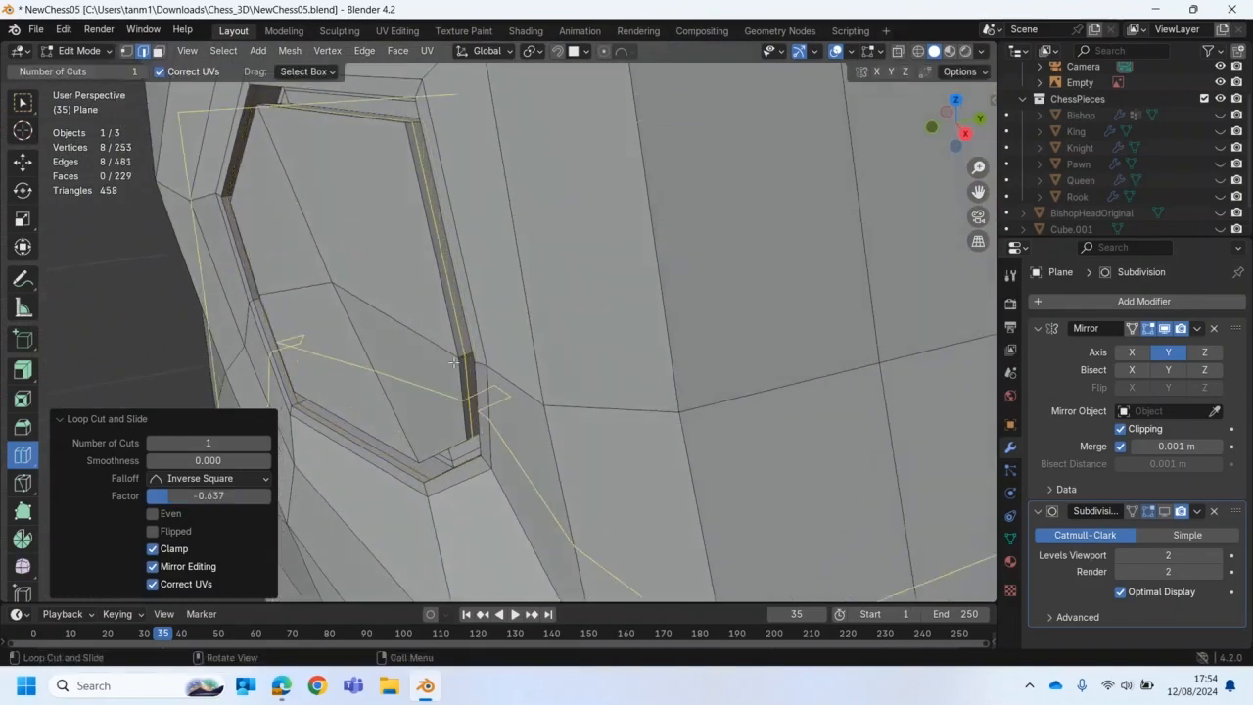
Step: Enable the Subdivision modifier's viewport display and clear the edge selection
scroll(464, 372, "down", 6)
middle_click_drag(687, 387, 761, 374)
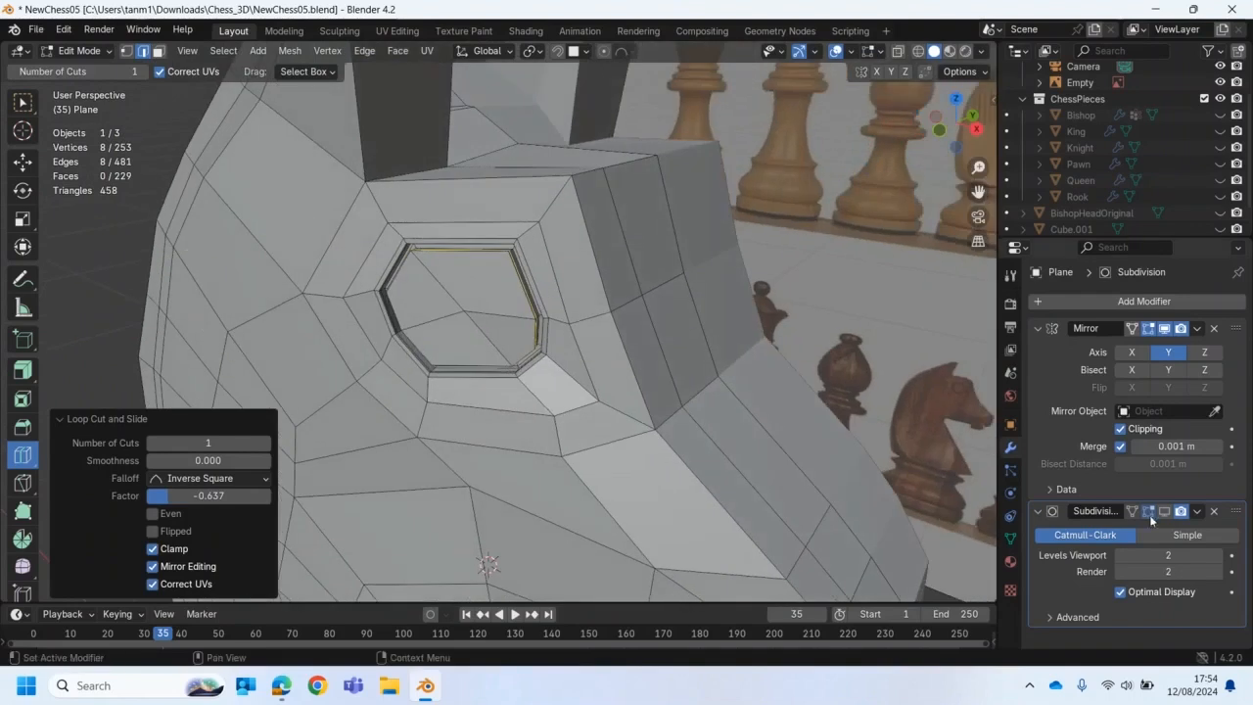
scroll(761, 374, "down", 5)
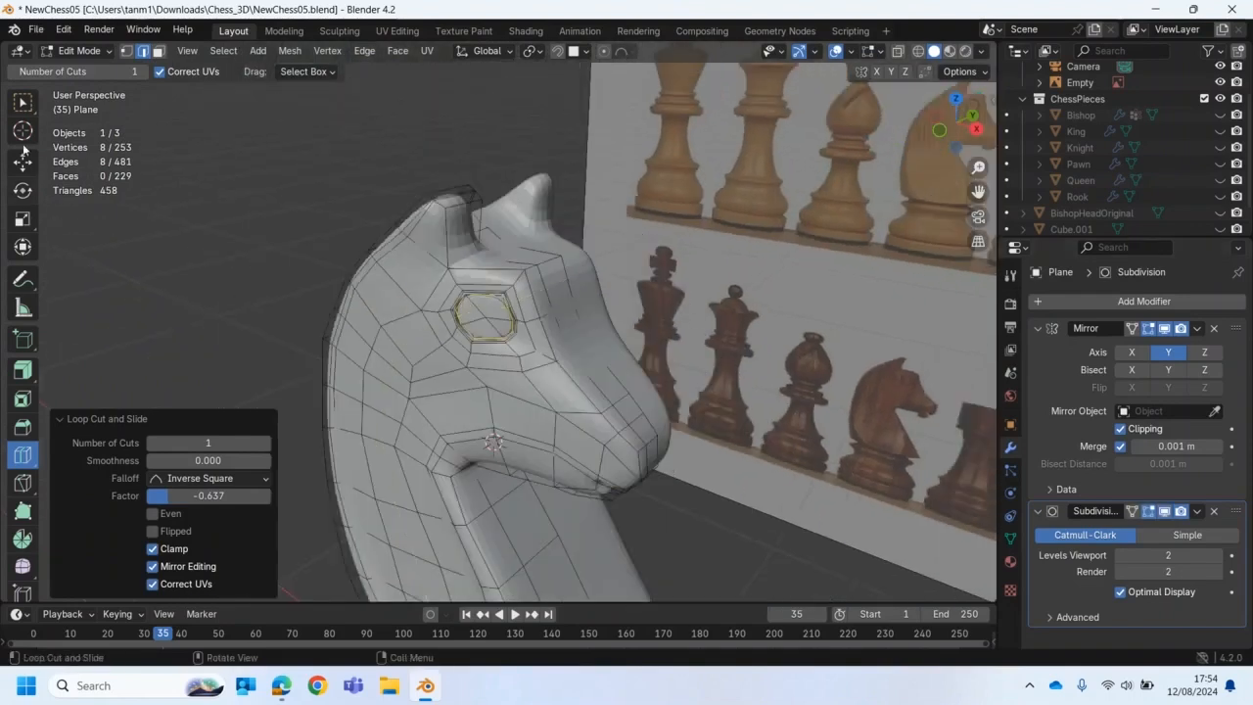
left_click(22, 102)
left_click(190, 291)
middle_click_drag(227, 318, 276, 223)
Step: Examine the smoothed horse head and its eye in Object Mode
left_click(90, 55)
left_click(90, 64)
middle_click_drag(92, 77, 260, 255)
middle_click_drag(364, 290, 423, 290)
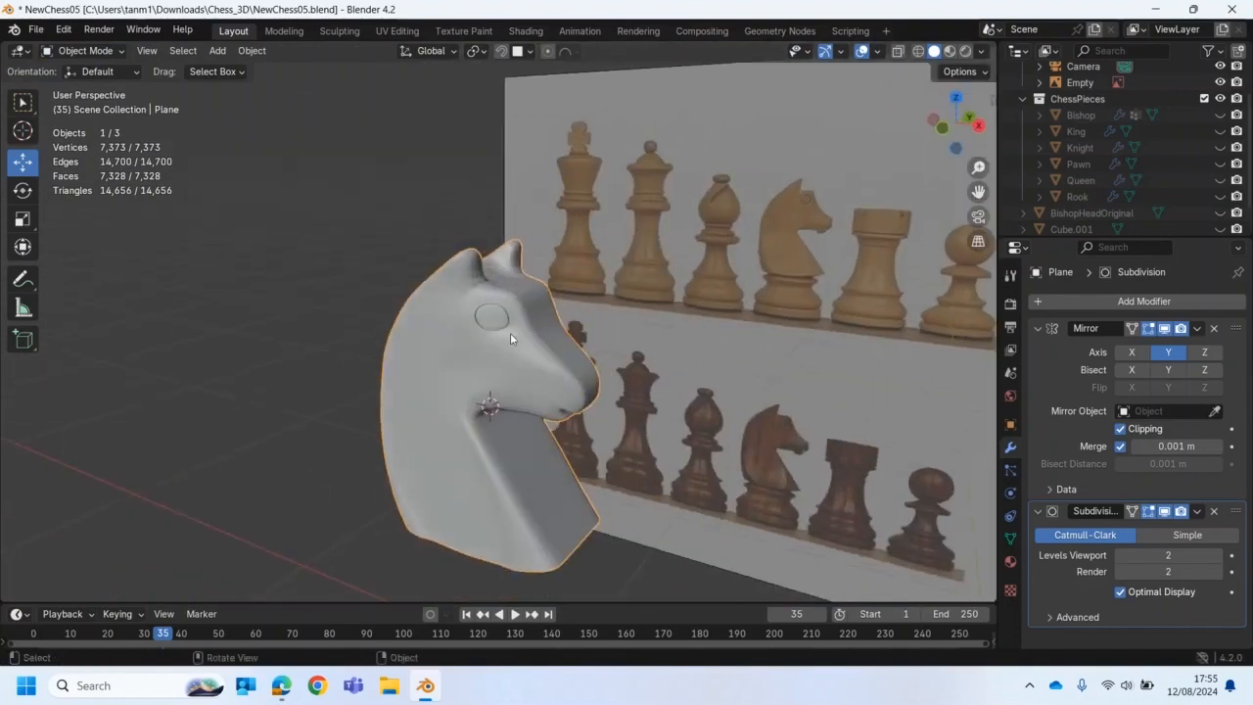
scroll(509, 334, "up", 8)
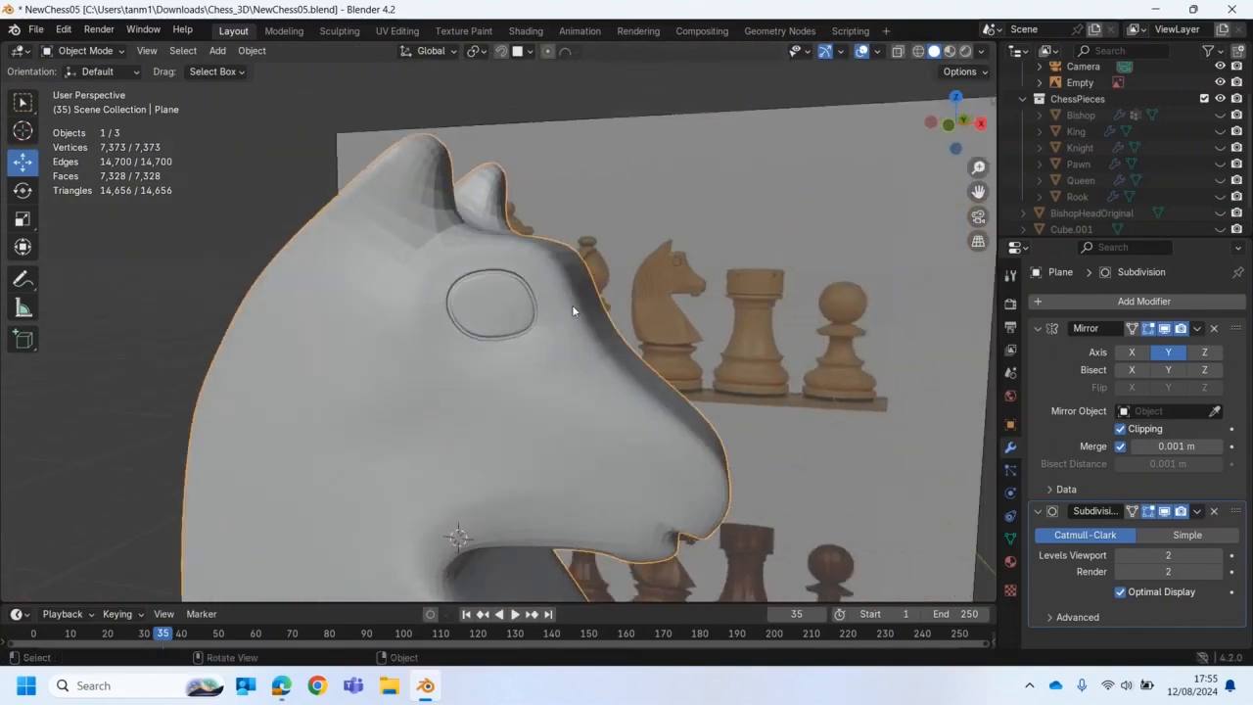
scroll(523, 315, "down", 5)
middle_click_drag(512, 378, 446, 262)
Step: Return to Edit Mode and add a lengthwise edge loop along the back of the neck, with slide factor -0.420
left_click(78, 51)
left_click(77, 87)
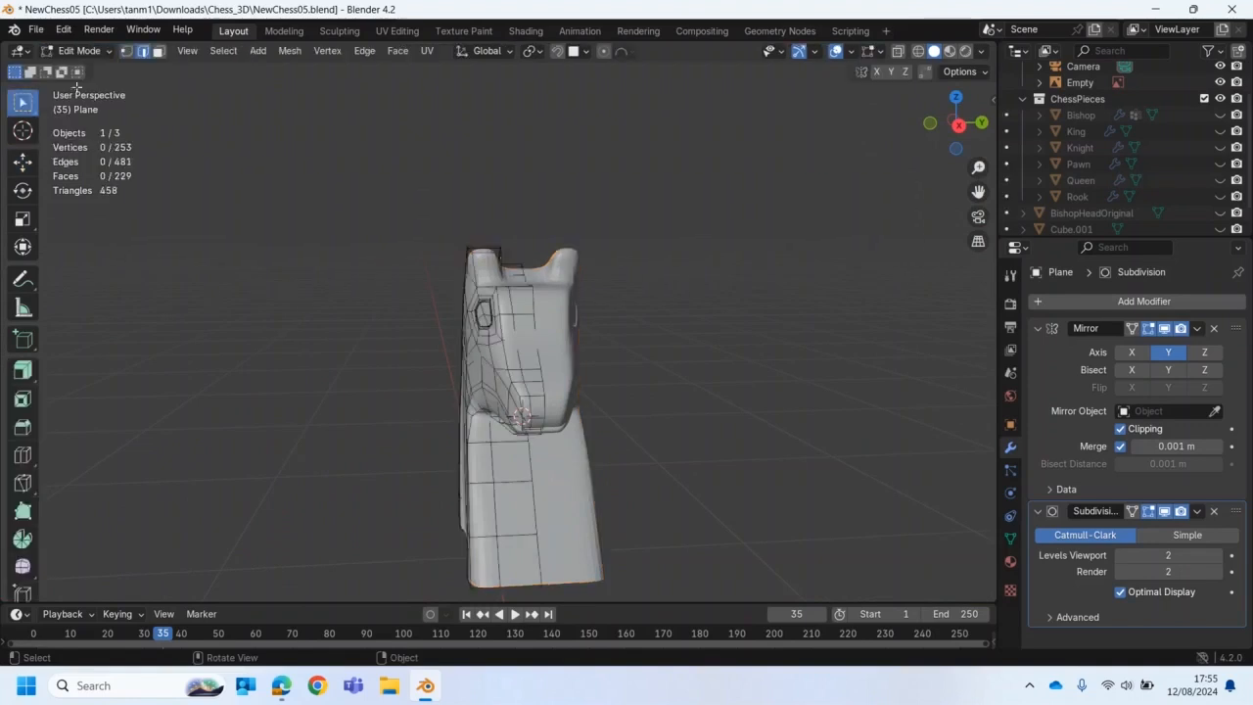
middle_click_drag(529, 327, 683, 280)
left_click(23, 482)
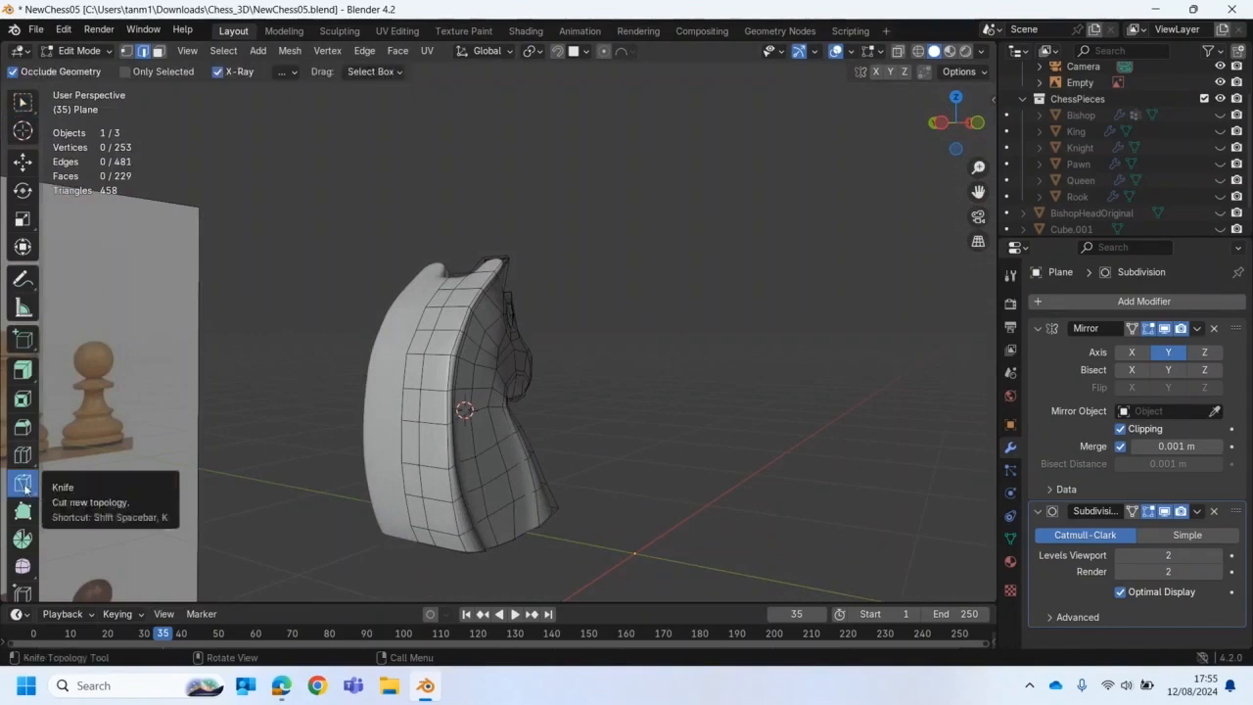
left_click(23, 454)
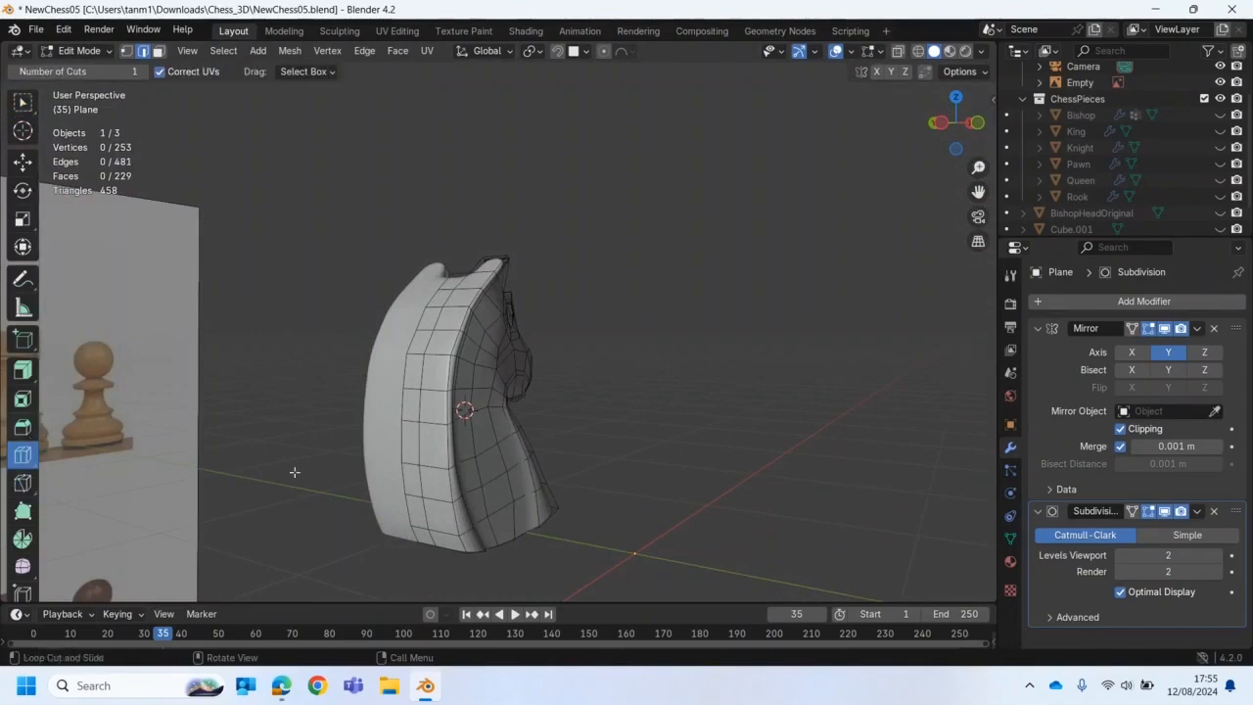
left_click_drag(433, 458, 439, 463)
Step: Add two supporting edge loops at the ear, sliding the second one around it to a factor of about -0.545
middle_click_drag(529, 496, 231, 504)
scroll(456, 448, "up", 3)
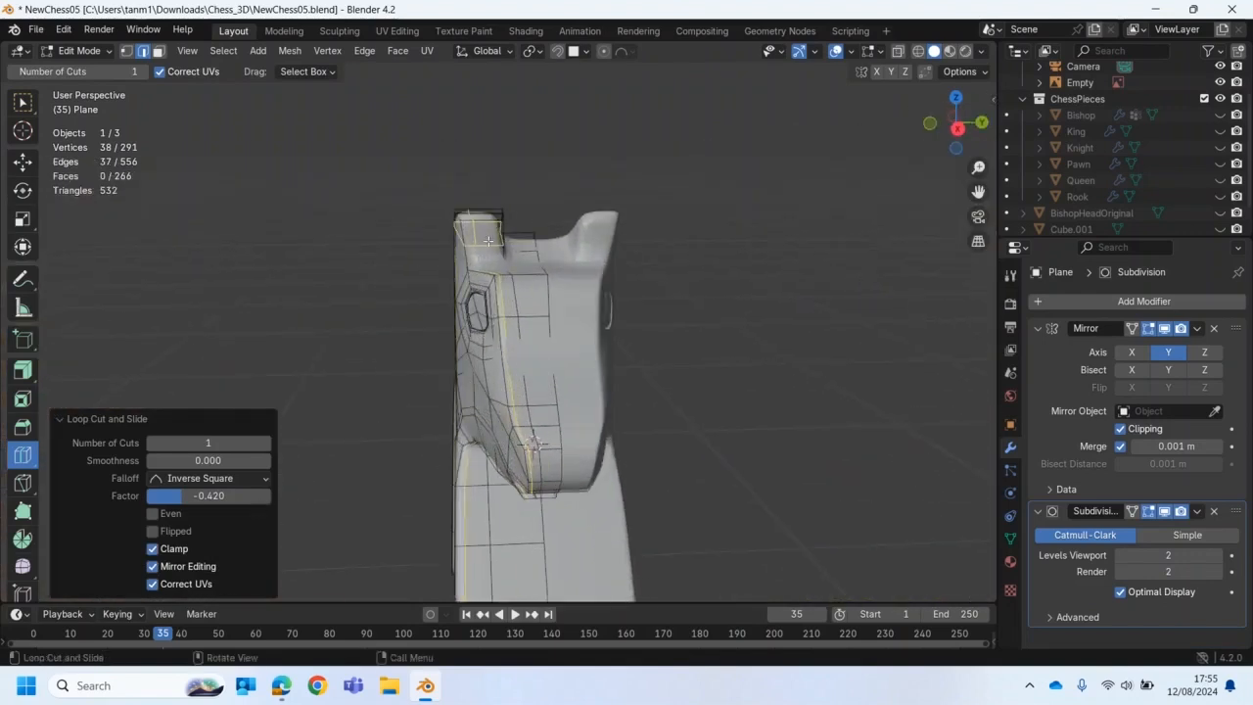
left_click_drag(494, 214, 503, 219)
middle_click_drag(503, 220, 578, 256)
left_click_drag(466, 252, 485, 231)
middle_click_drag(486, 231, 445, 277)
scroll(487, 274, "up", 4)
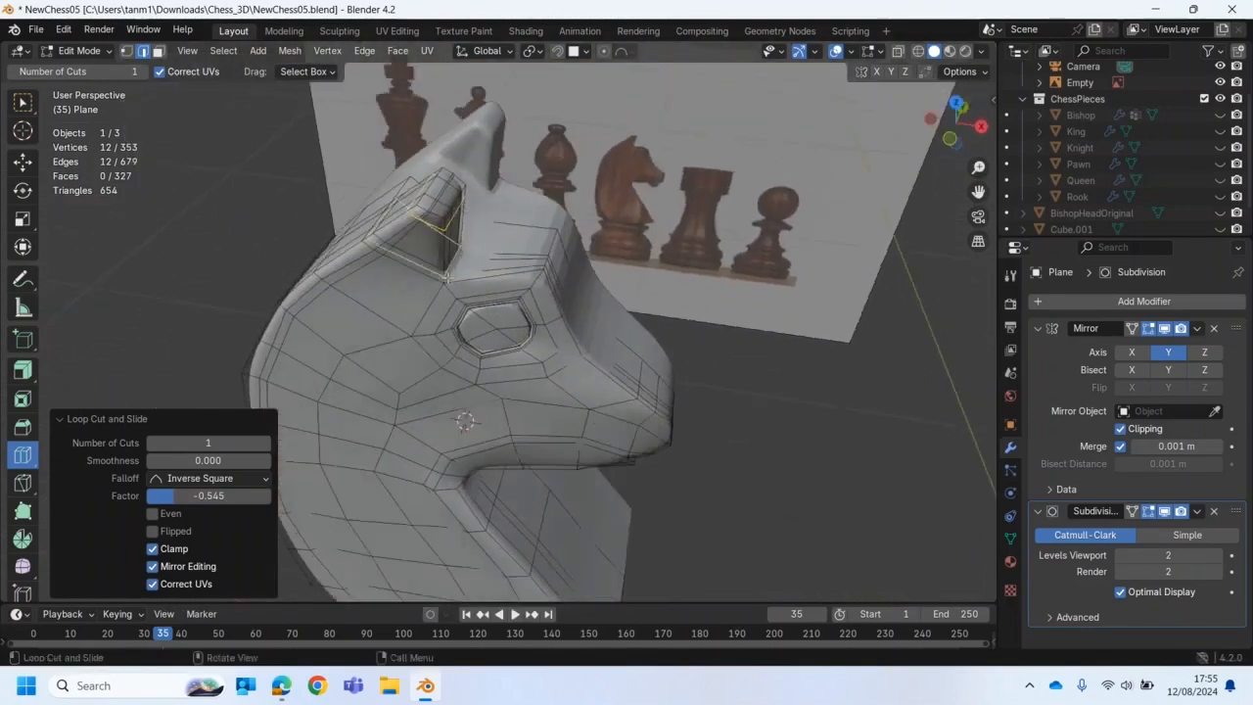
Step: Add two supporting edge loops at the mouth, the second one on the lower jaw
middle_click_drag(514, 331, 726, 479)
left_click_drag(675, 481, 695, 478)
middle_click_drag(695, 479, 671, 510)
mouse_move(620, 527)
left_mouse_down()
mouse_move(626, 540)
mouse_move(624, 530)
left_mouse_up()
Step: Switch to Object Mode and examine the smoothed ears, muzzle and neck from several angles
middle_click_drag(611, 550, 447, 264)
left_click(78, 50)
left_click(96, 69)
middle_click_drag(460, 323, 464, 352)
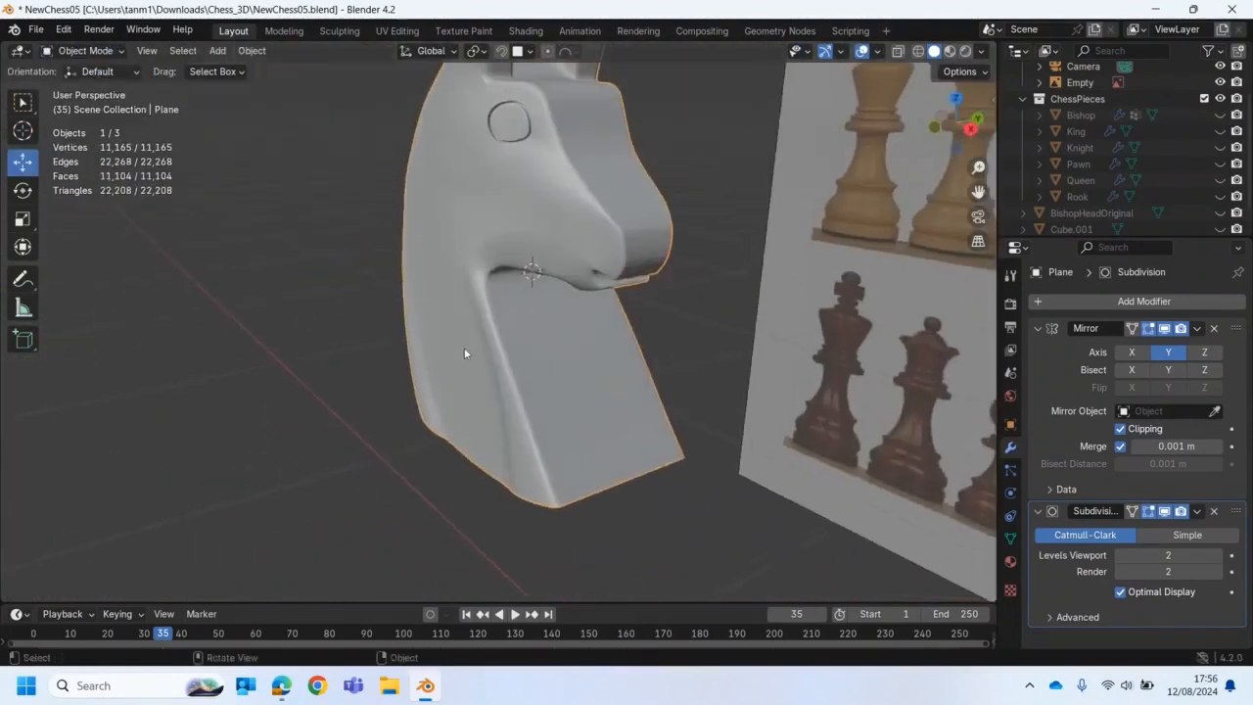
scroll(464, 352, "down", 1)
middle_click_drag(835, 513, 938, 519)
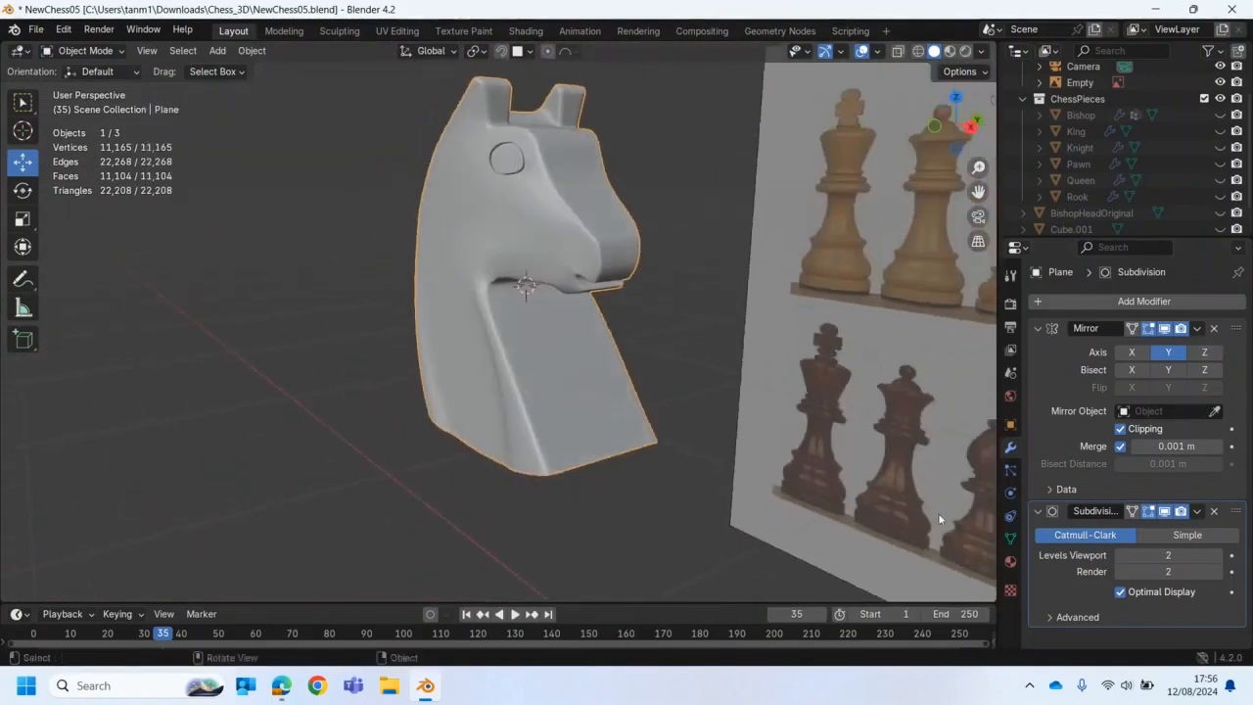
Step: Turn off the Subdivision modifier's viewport display and return to Edit Mode
left_click(1165, 511)
middle_click_drag(624, 479, 766, 528)
left_click(86, 50)
left_click(73, 85)
middle_click_drag(460, 483, 462, 472)
left_click(22, 102)
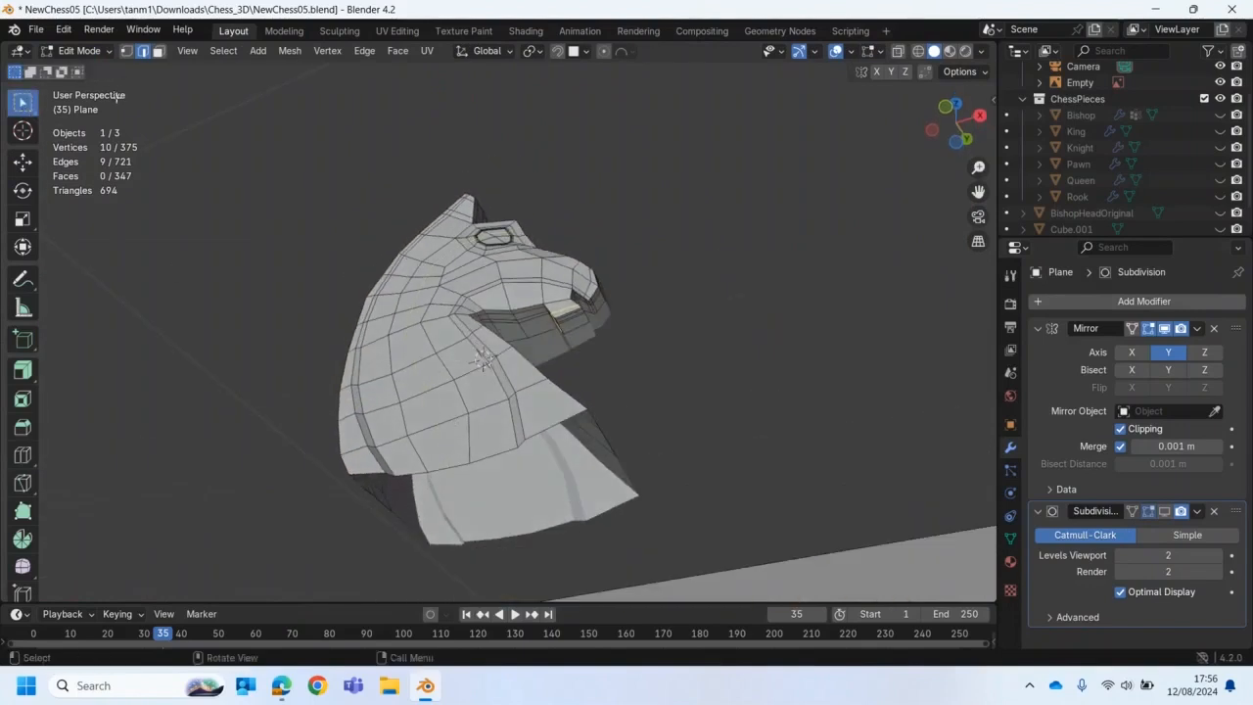
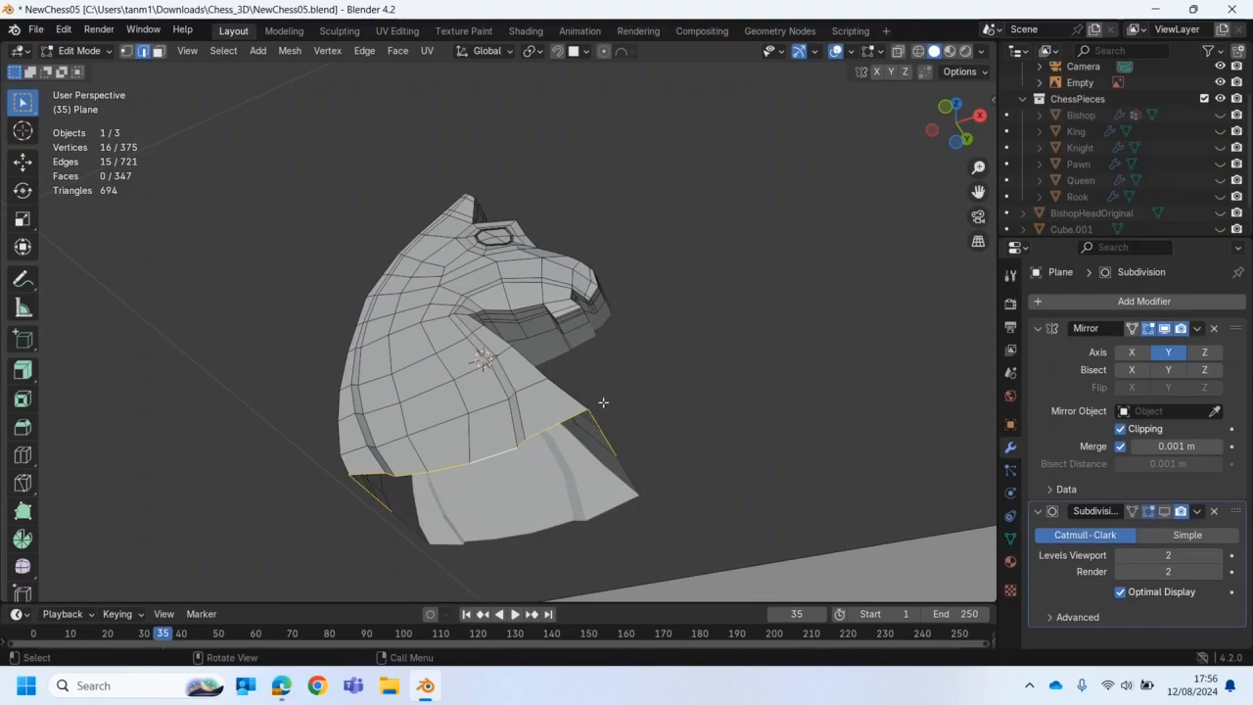
middle_click_drag(468, 369, 425, 446)
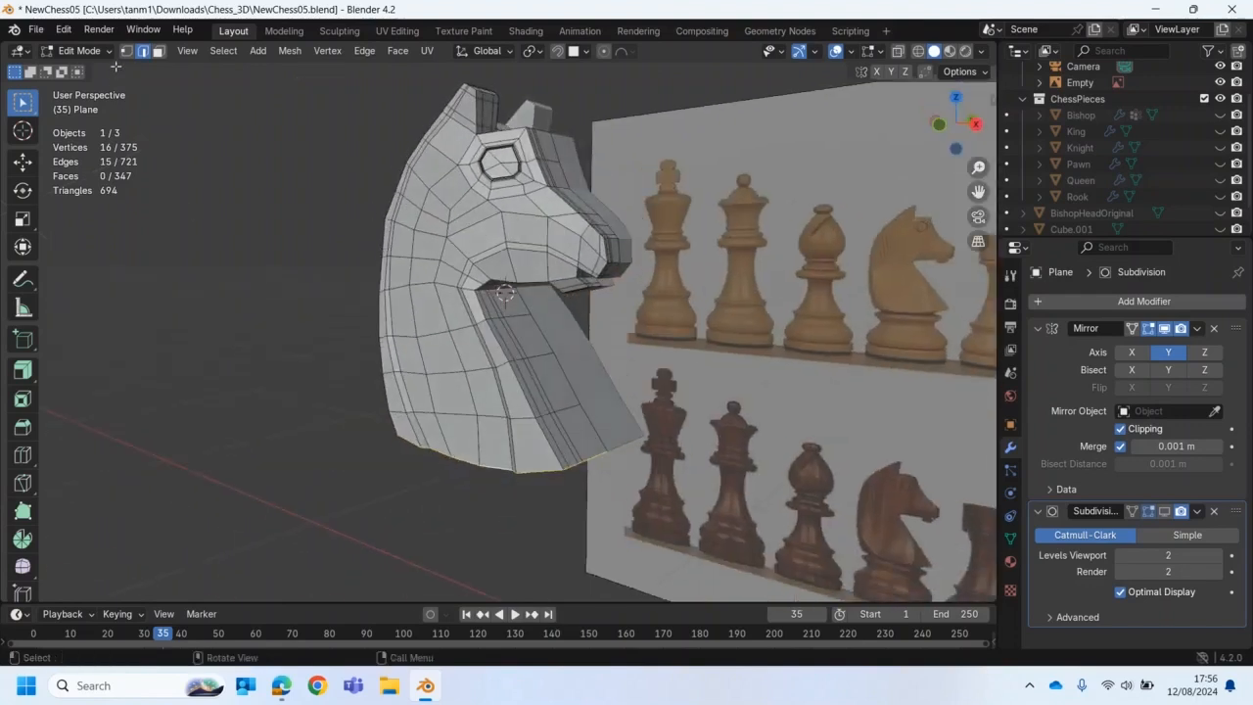
key("a")
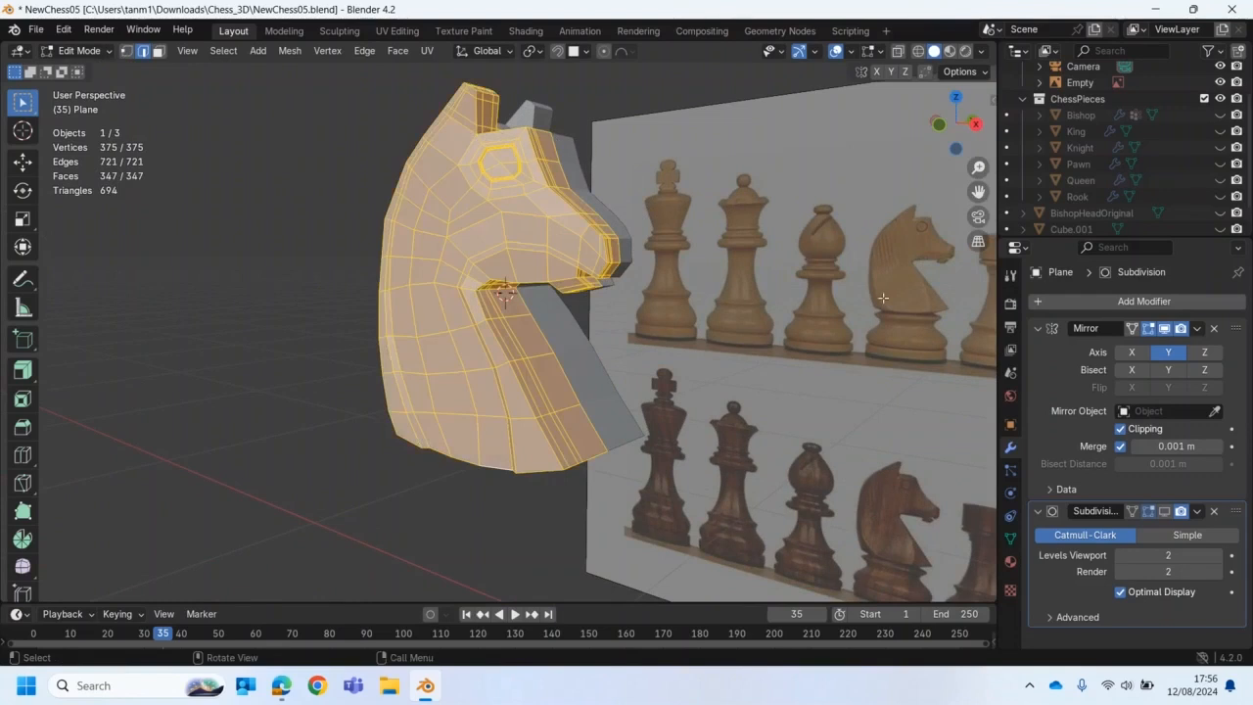
middle_click_drag(562, 275, 537, 294)
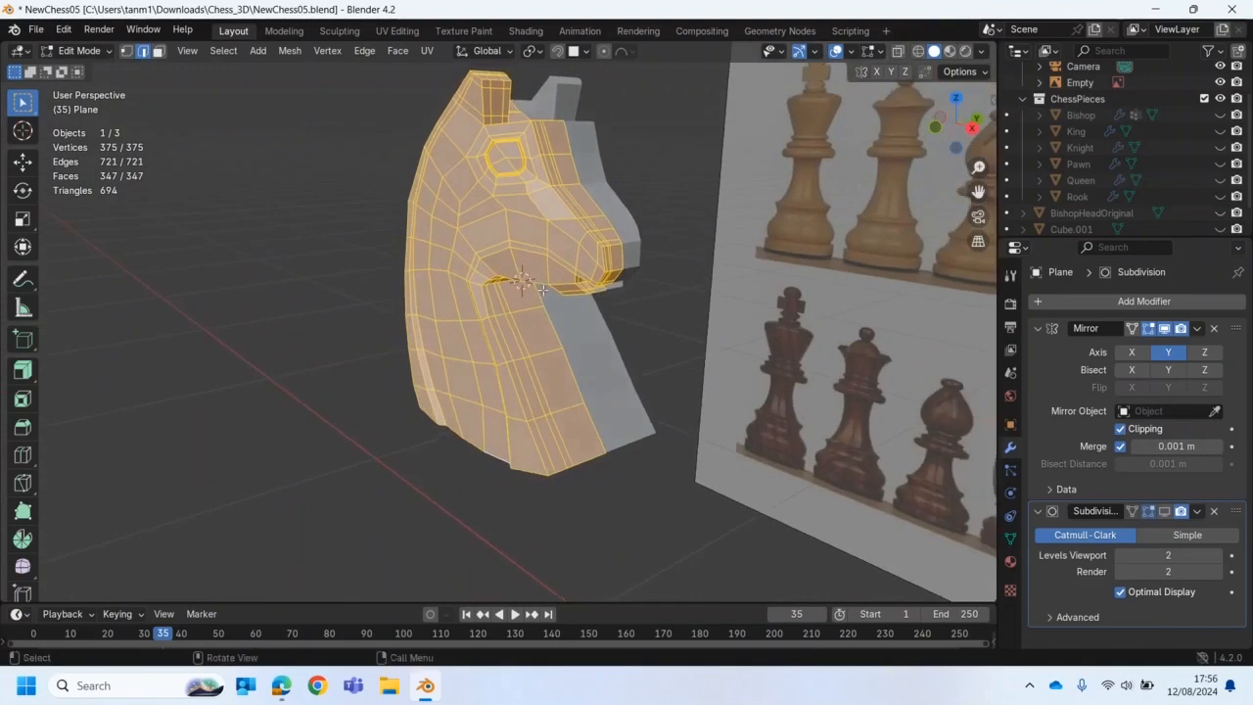
left_click(358, 315)
Step: Switch to Object Mode and apply the Mirror modifier to the horse head
left_click(1198, 330)
left_click(76, 51)
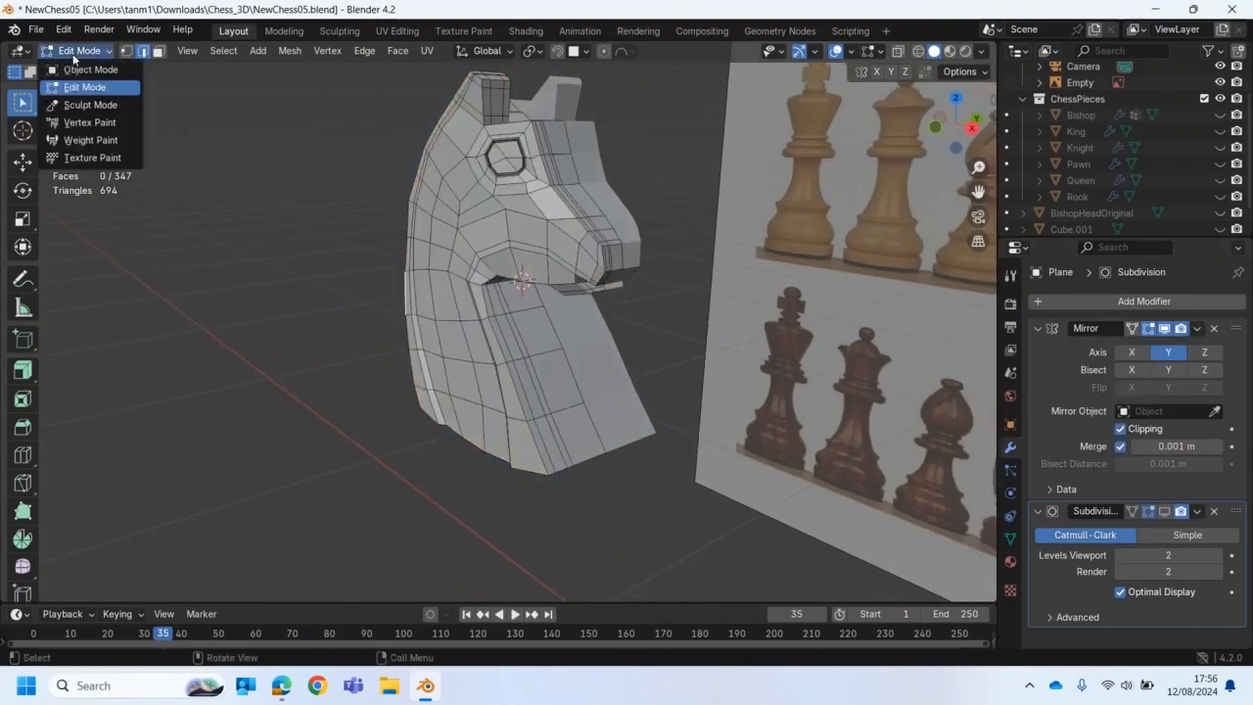
left_click(79, 70)
left_click(1196, 330)
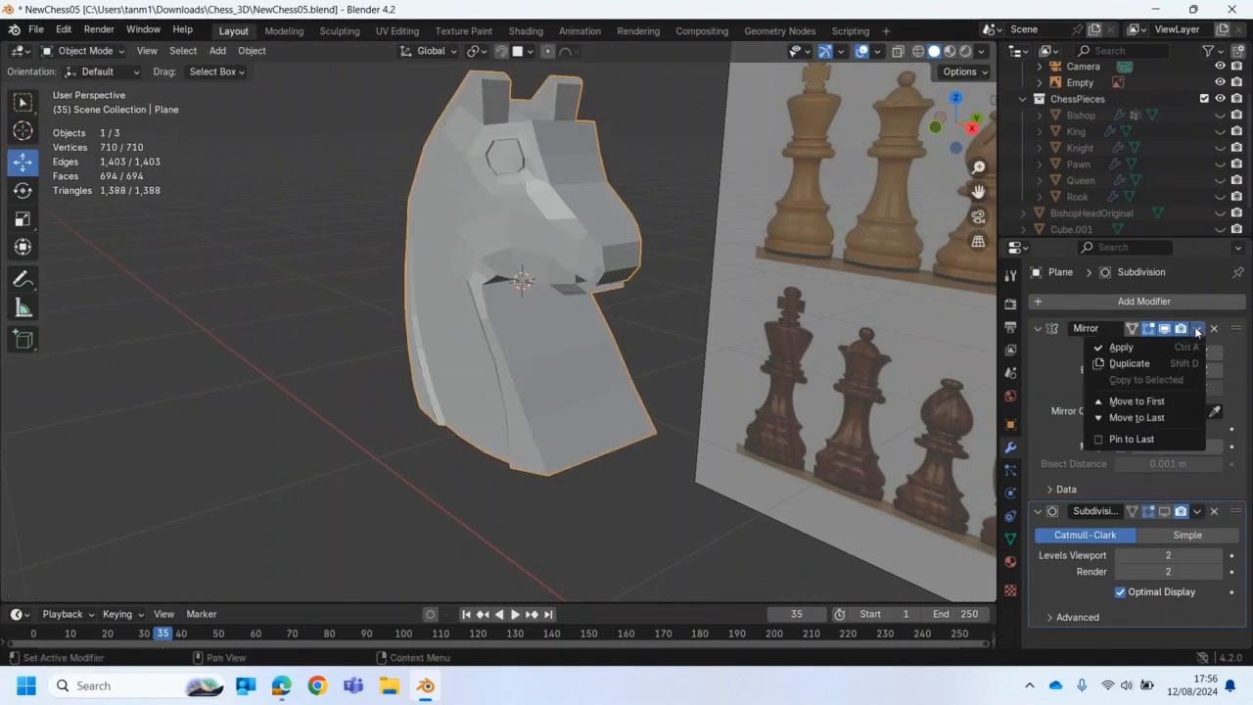
left_click(1154, 344)
Step: Try merging the whole mesh by distance at 0.01 m in Edit Mode, and undo the merge
middle_click_drag(575, 294, 513, 288)
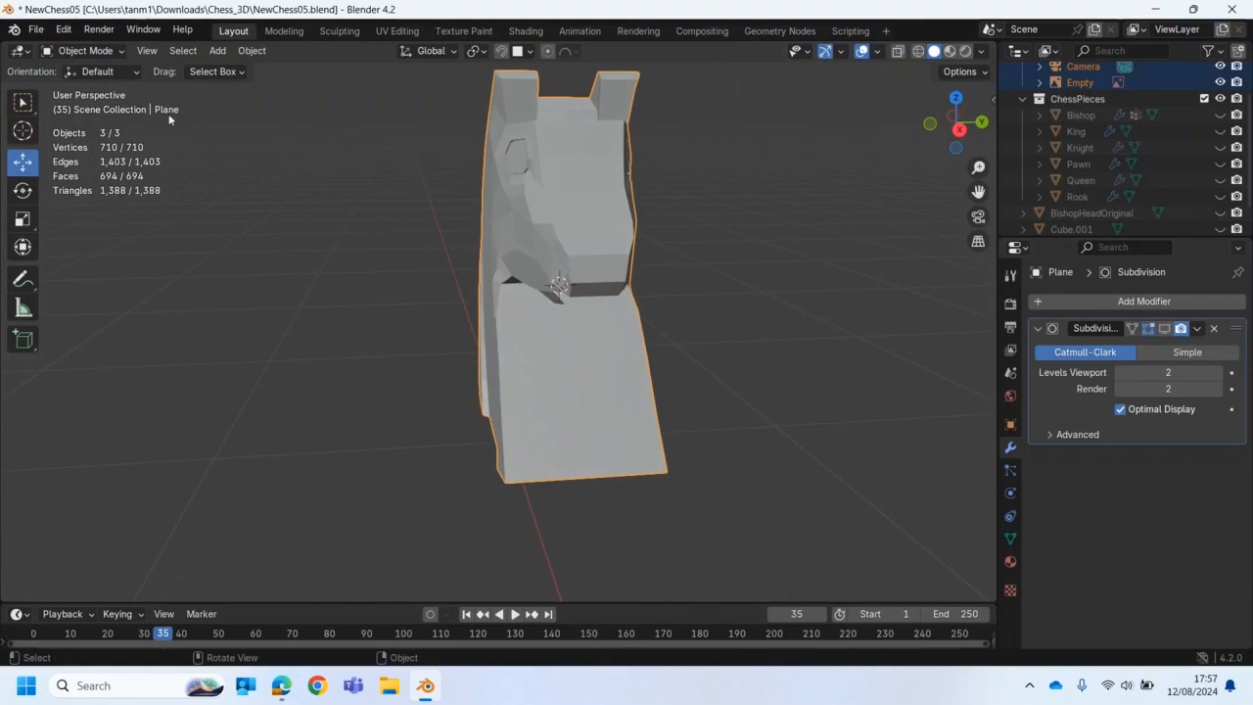
left_click(94, 56)
left_click(98, 87)
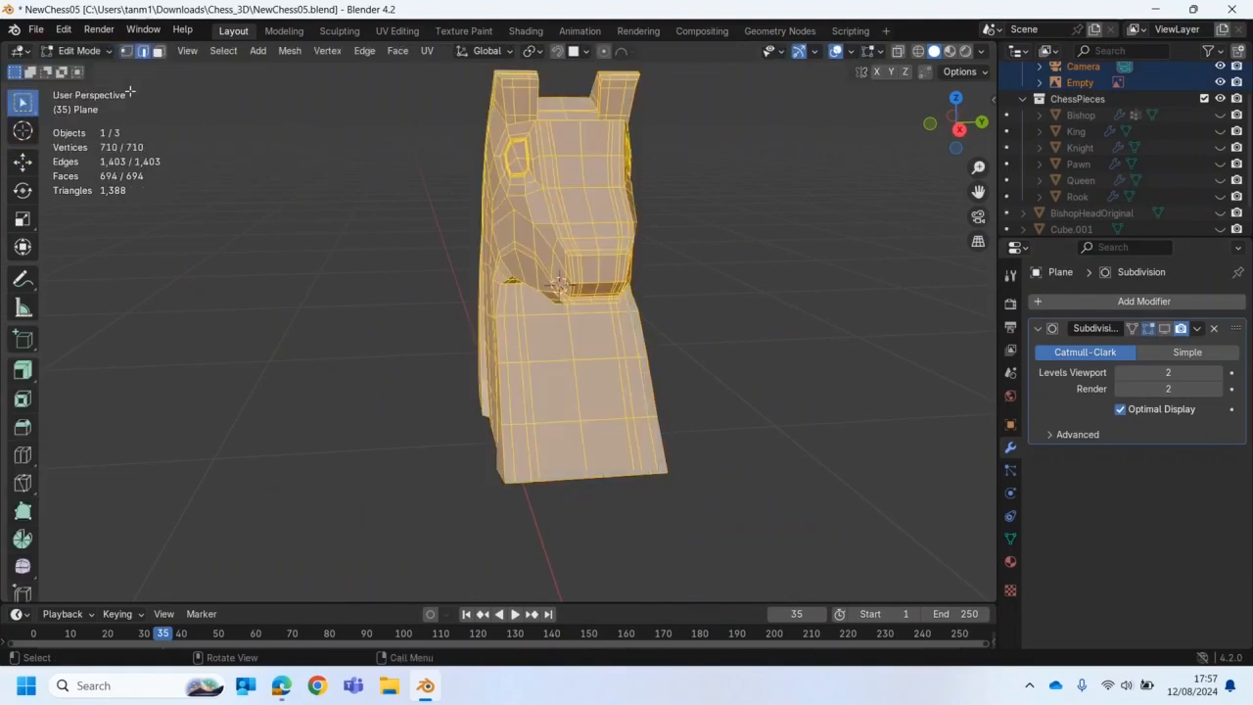
left_click(289, 52)
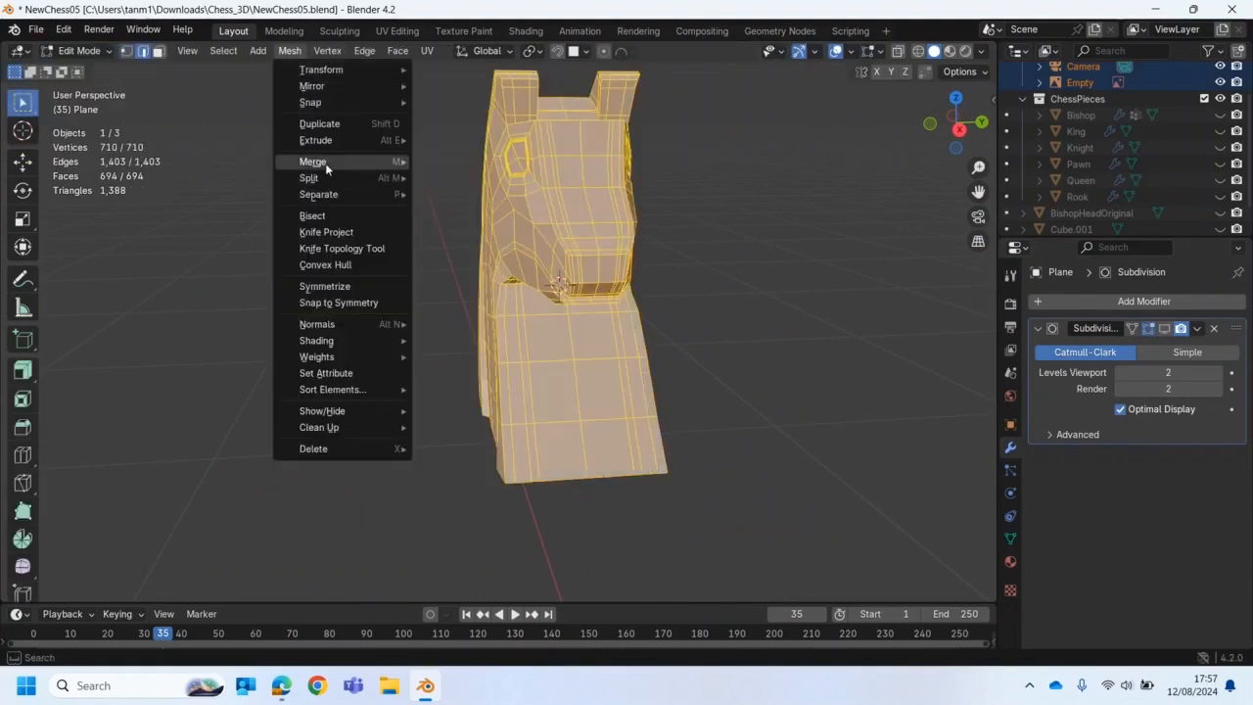
mouse_move(344, 162)
left_click(462, 217)
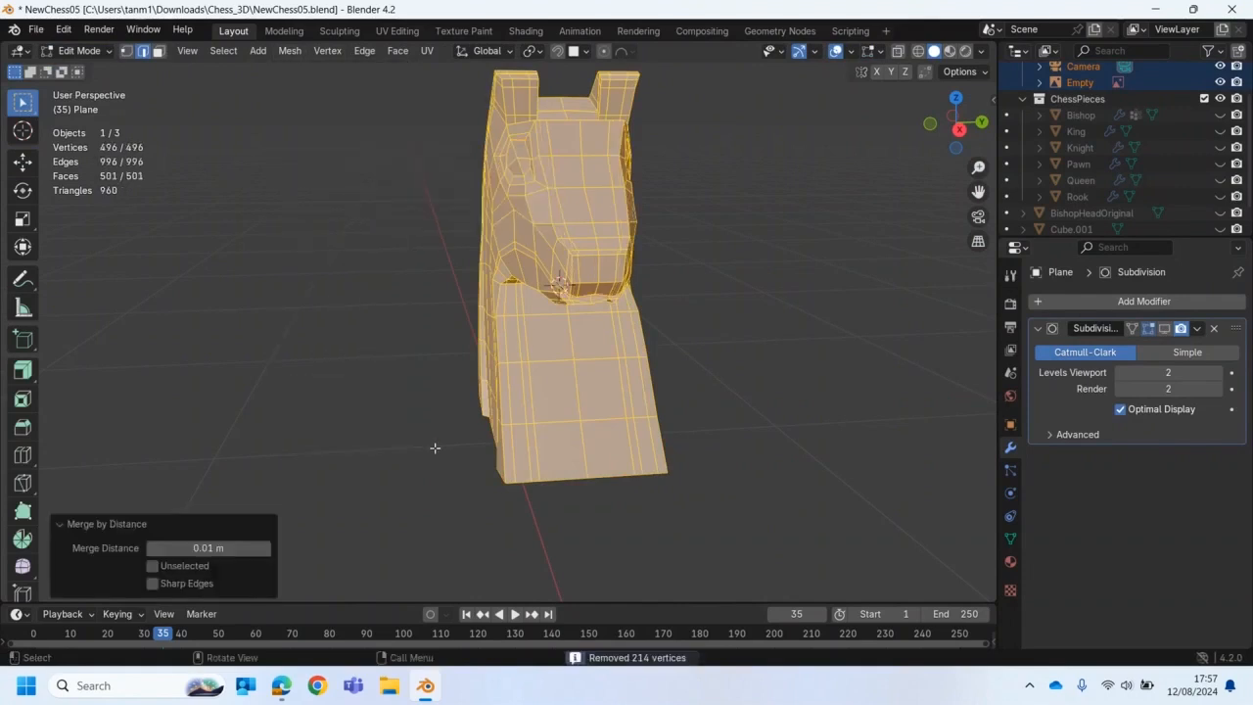
middle_click_drag(610, 377, 580, 346)
key("ctrl+z")
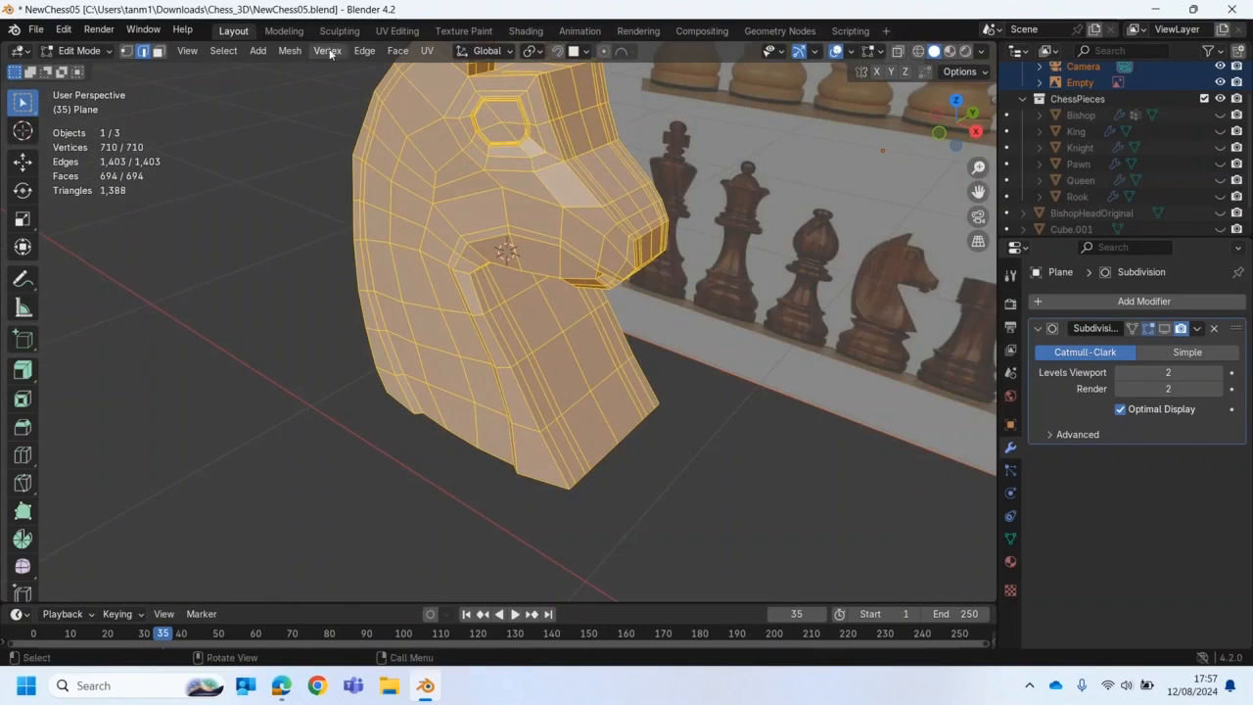
Step: Run Merge by Distance on the whole mesh again, edit its merge distance, and clear the selection
left_click(298, 50)
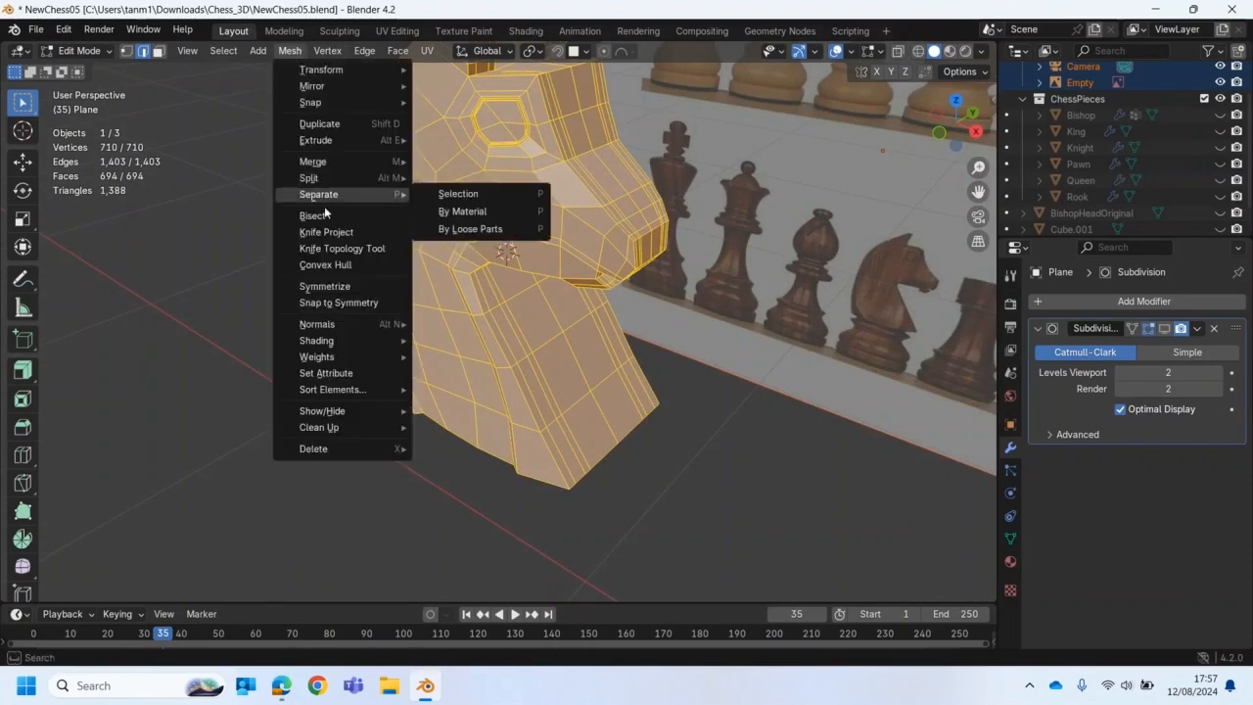
mouse_move(323, 162)
left_click(464, 217)
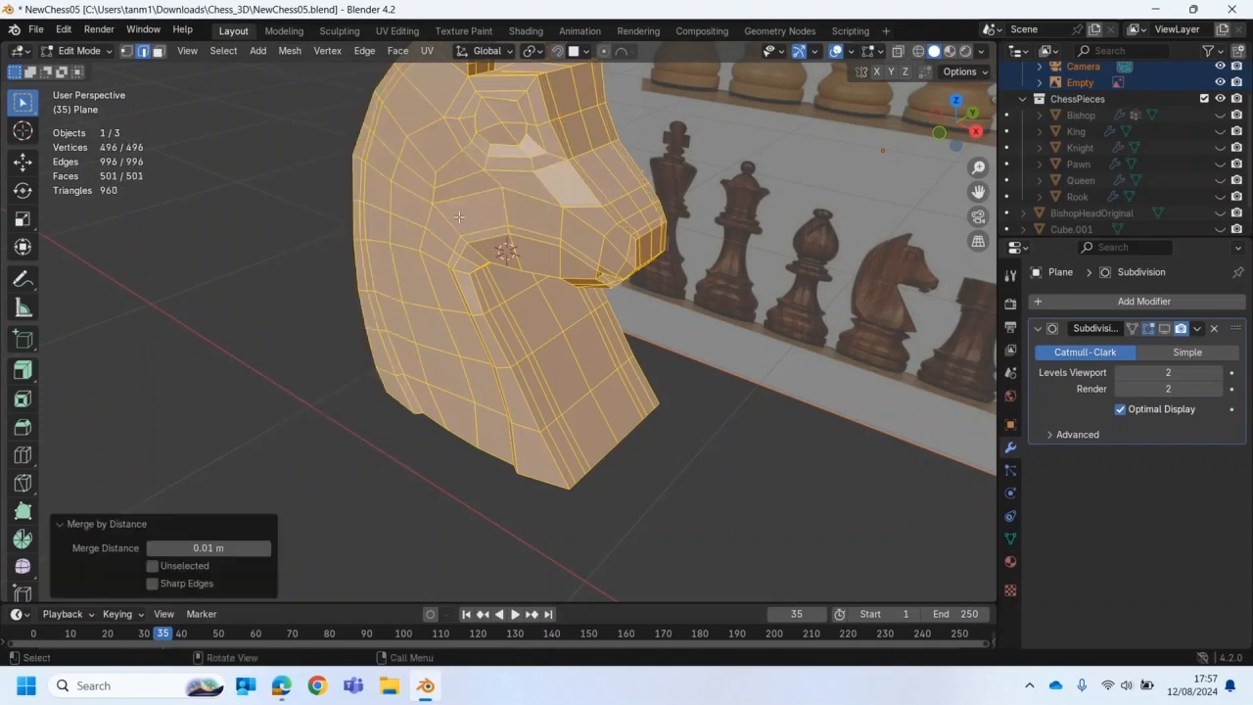
left_click(223, 548)
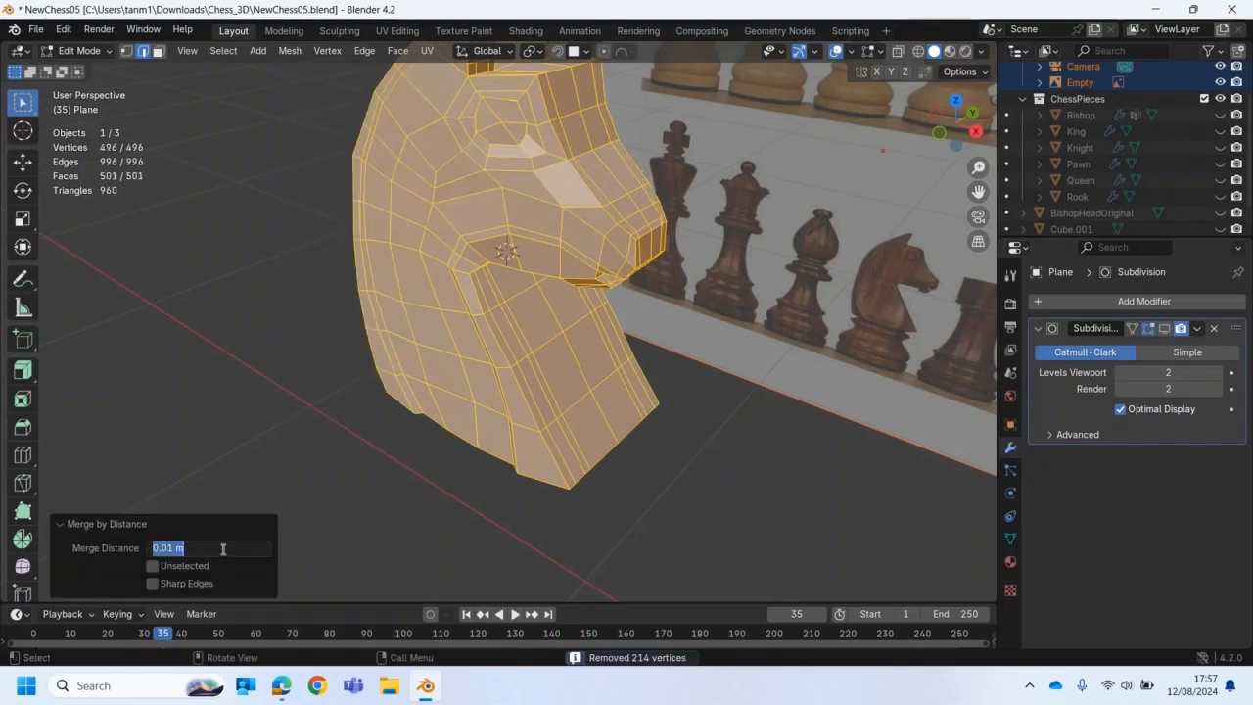
key("Return")
middle_click_drag(416, 507, 415, 460)
left_click(333, 405)
middle_click_drag(313, 393, 443, 400)
middle_click_drag(480, 321, 500, 487)
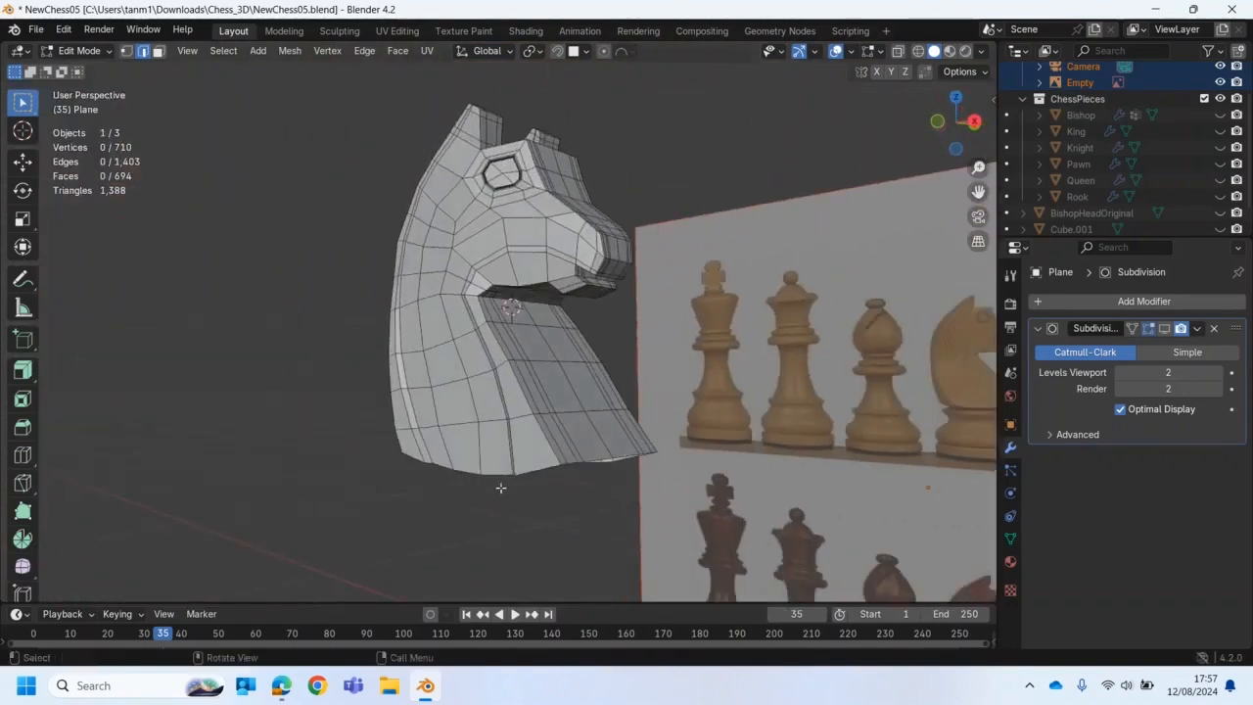
Step: Make the horse head the only selected object and run Delete Loose for vertices and edges in Edit Mode
left_click(78, 50)
left_click(96, 66)
left_click(252, 50)
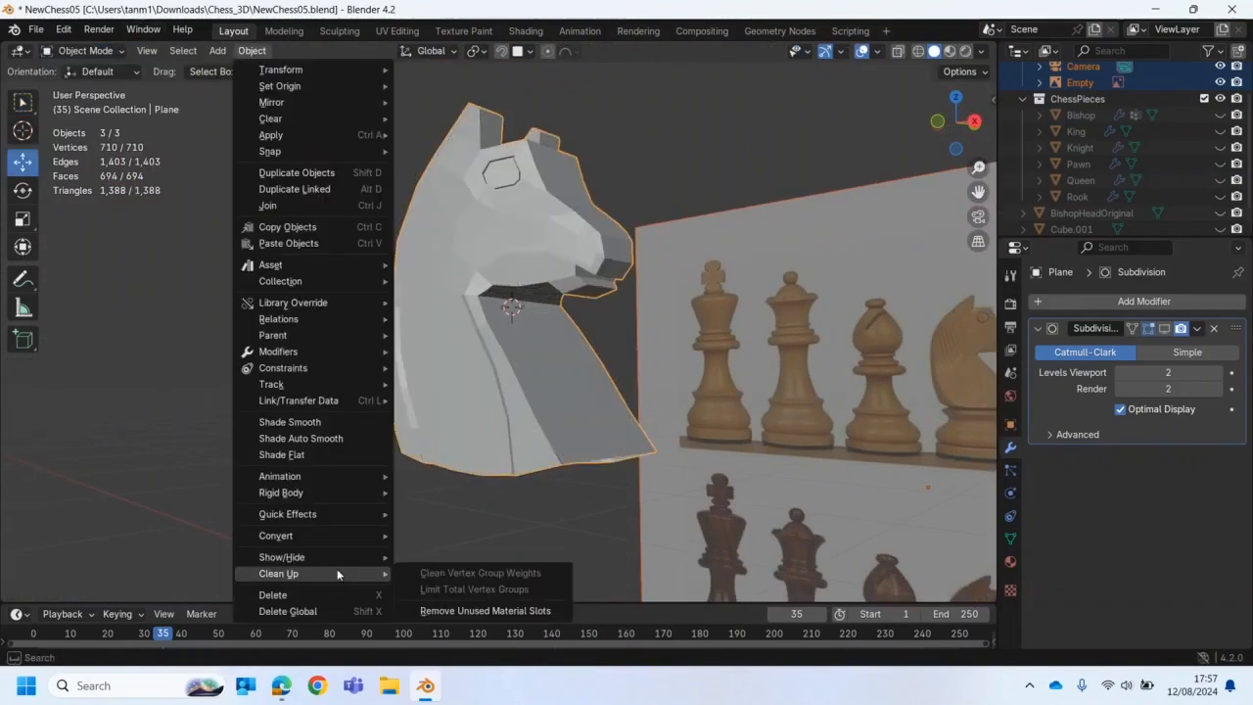
left_click(502, 215)
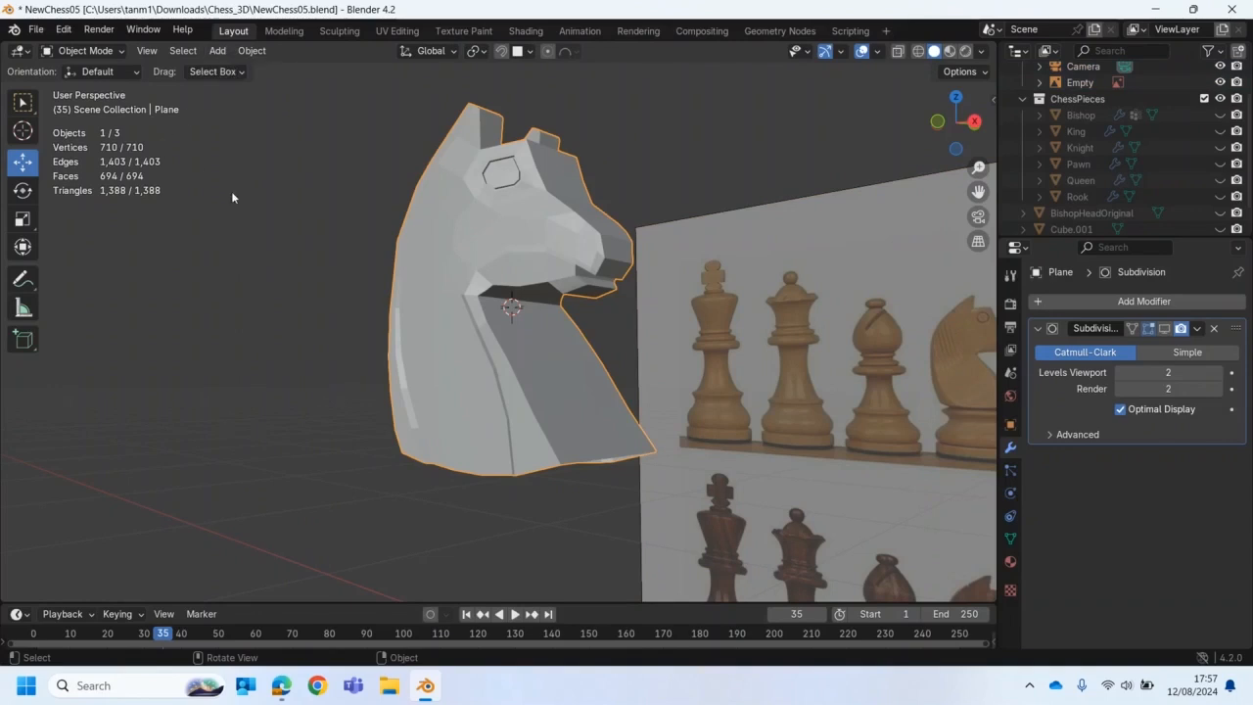
key("Tab")
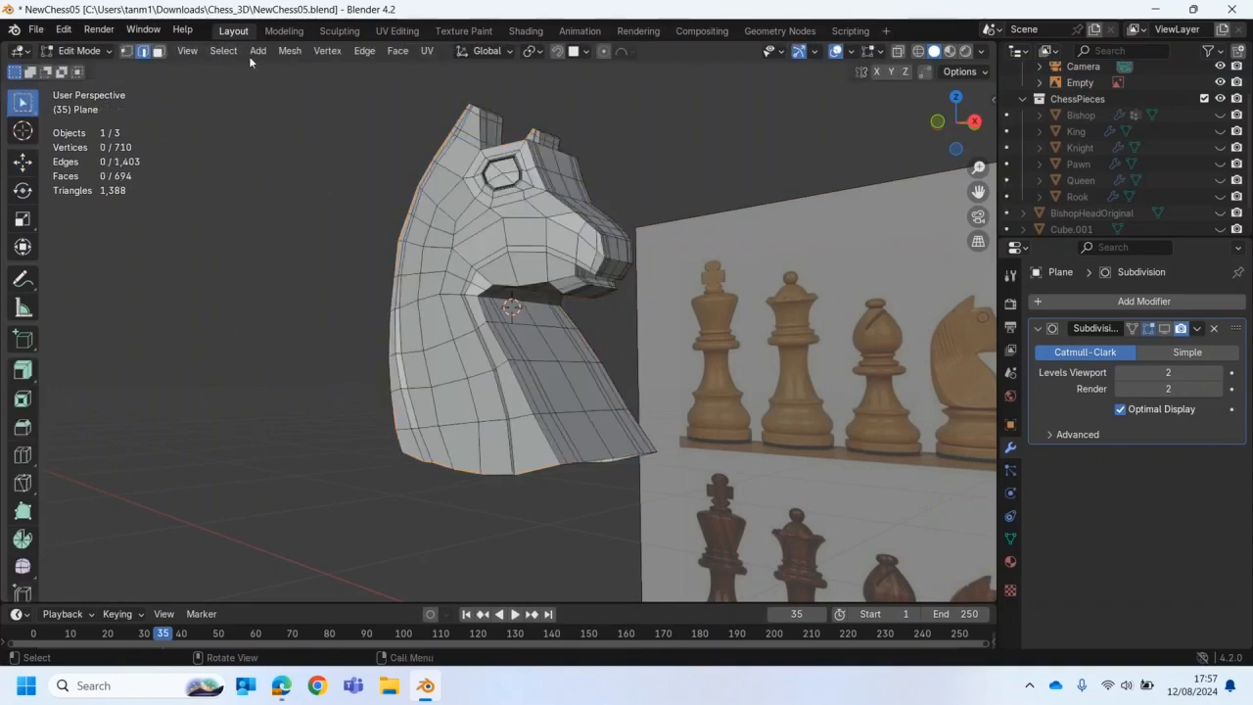
left_click(289, 50)
mouse_move(336, 428)
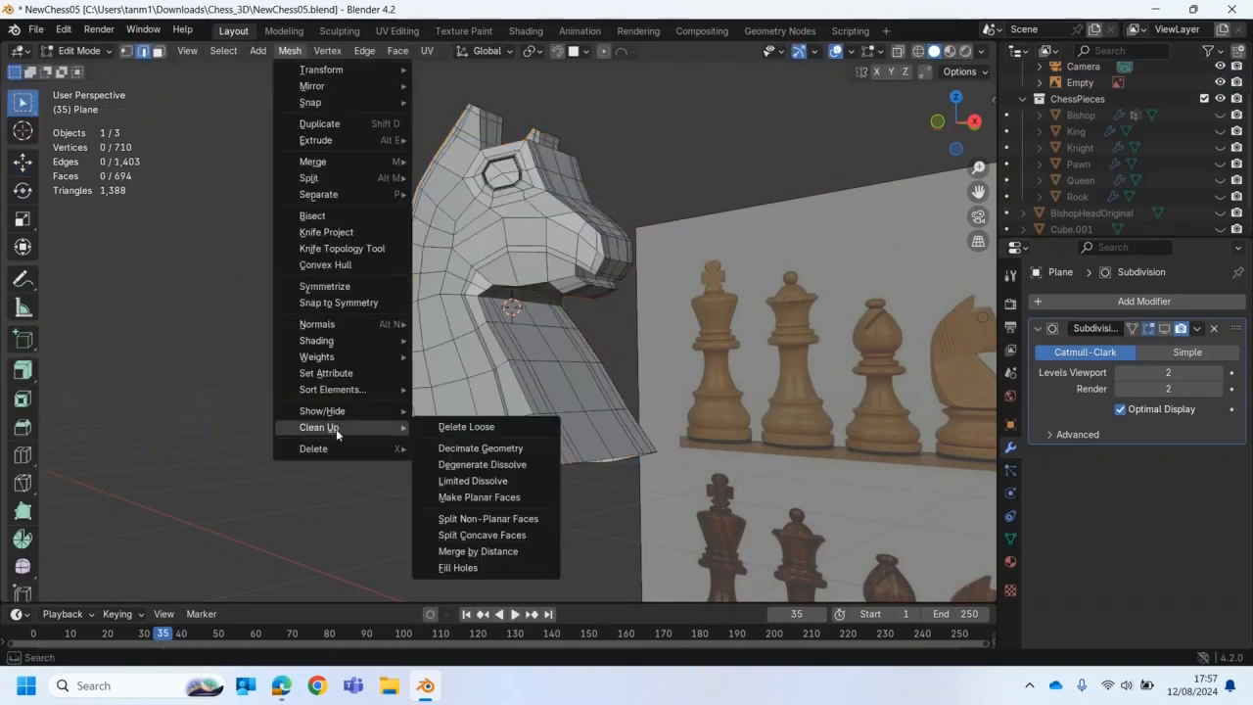
left_click(471, 427)
middle_click_drag(351, 375, 272, 184)
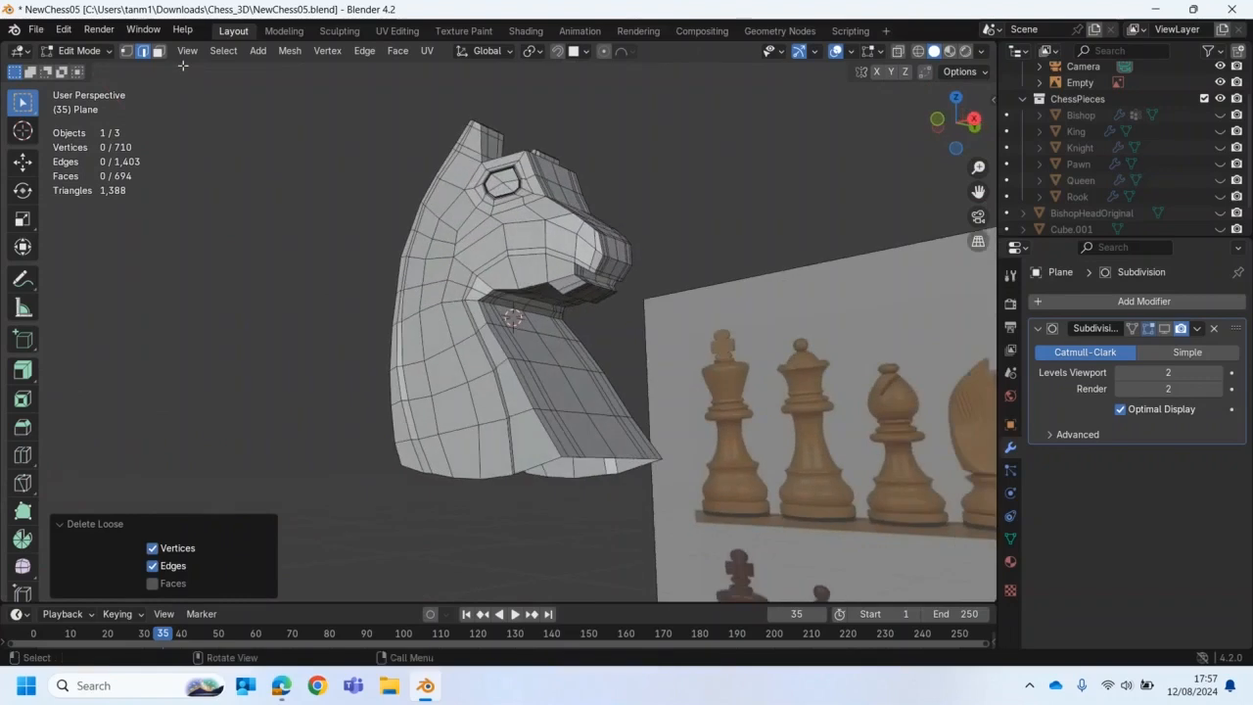
left_click(461, 476, "alt")
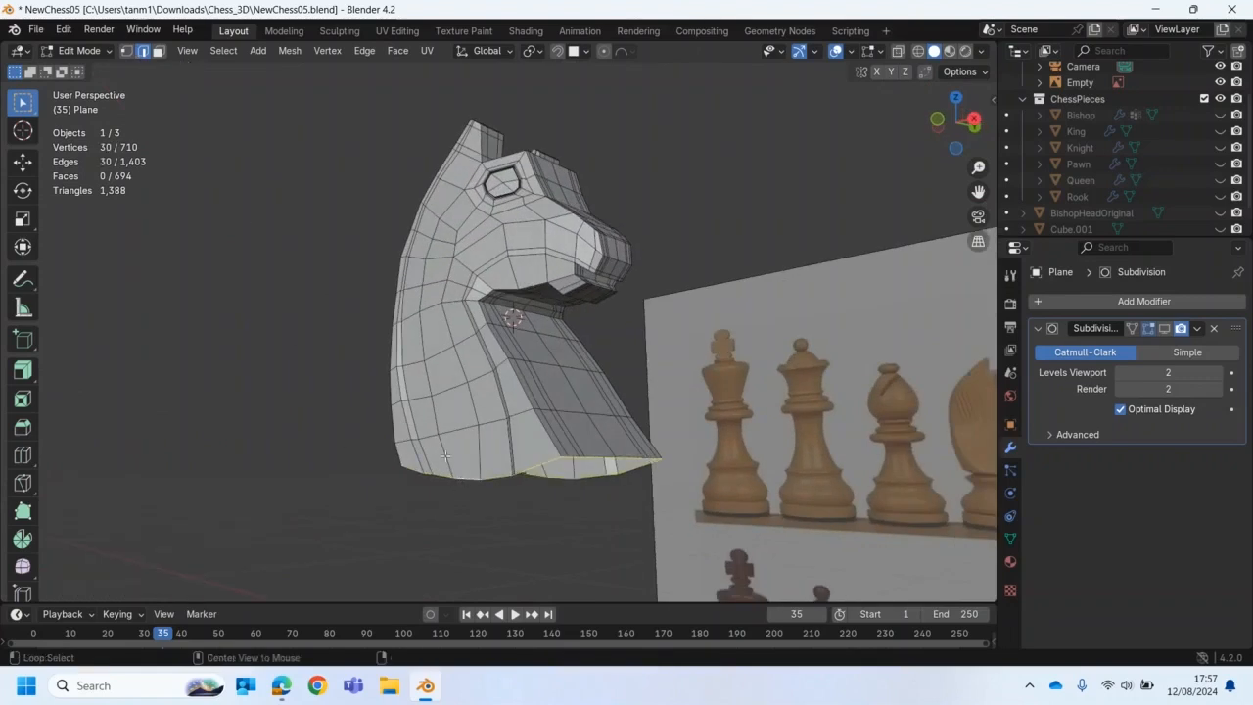
middle_click_drag(238, 280, 205, 337)
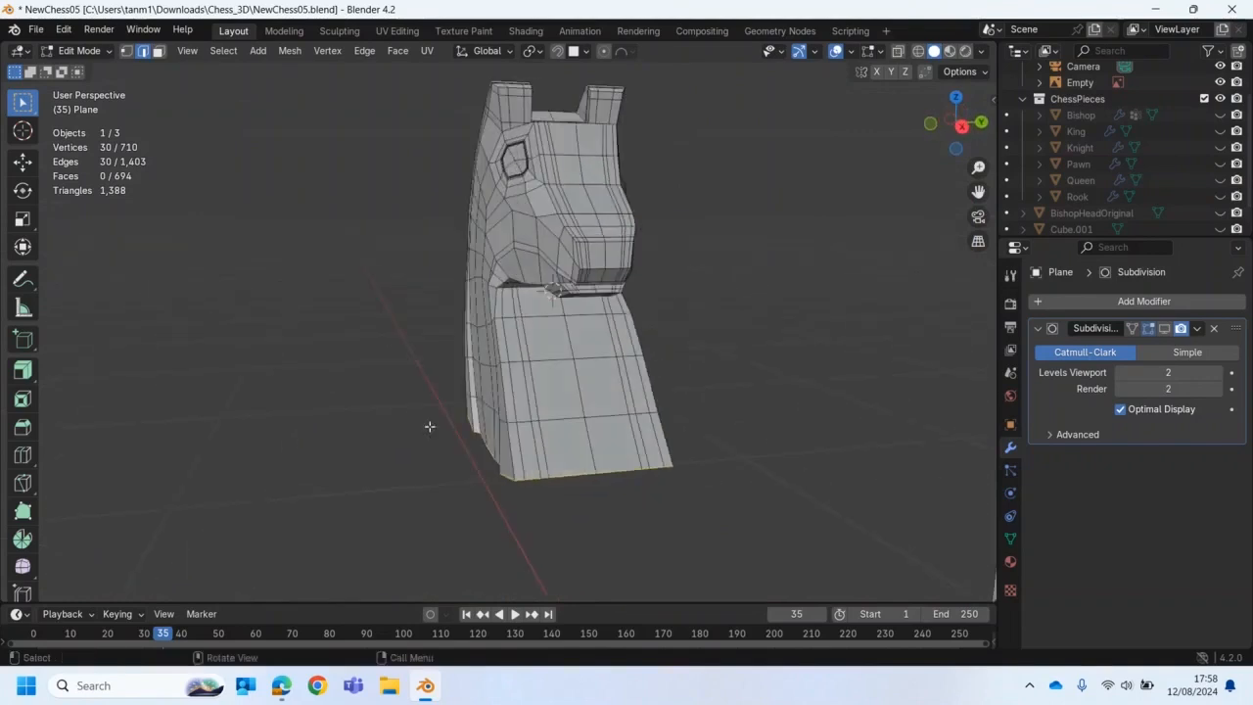
left_click(533, 400, "alt")
middle_click_drag(533, 399, 489, 379)
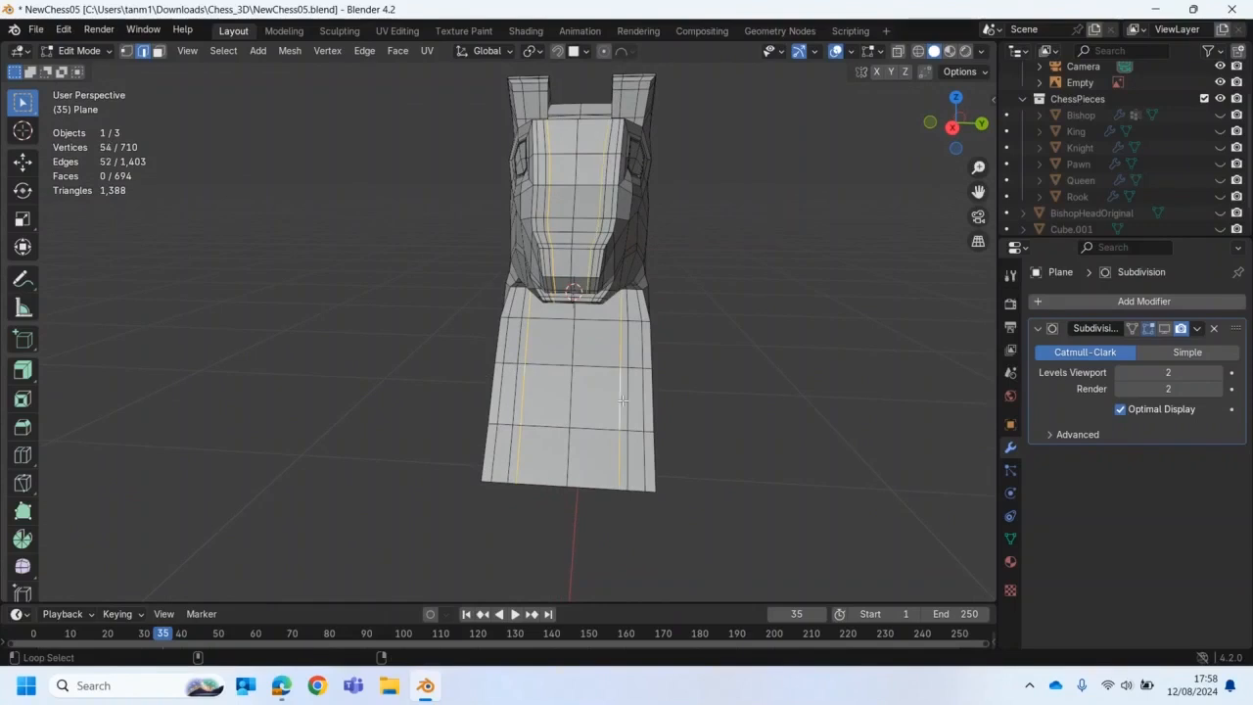
middle_click_drag(589, 372, 577, 465)
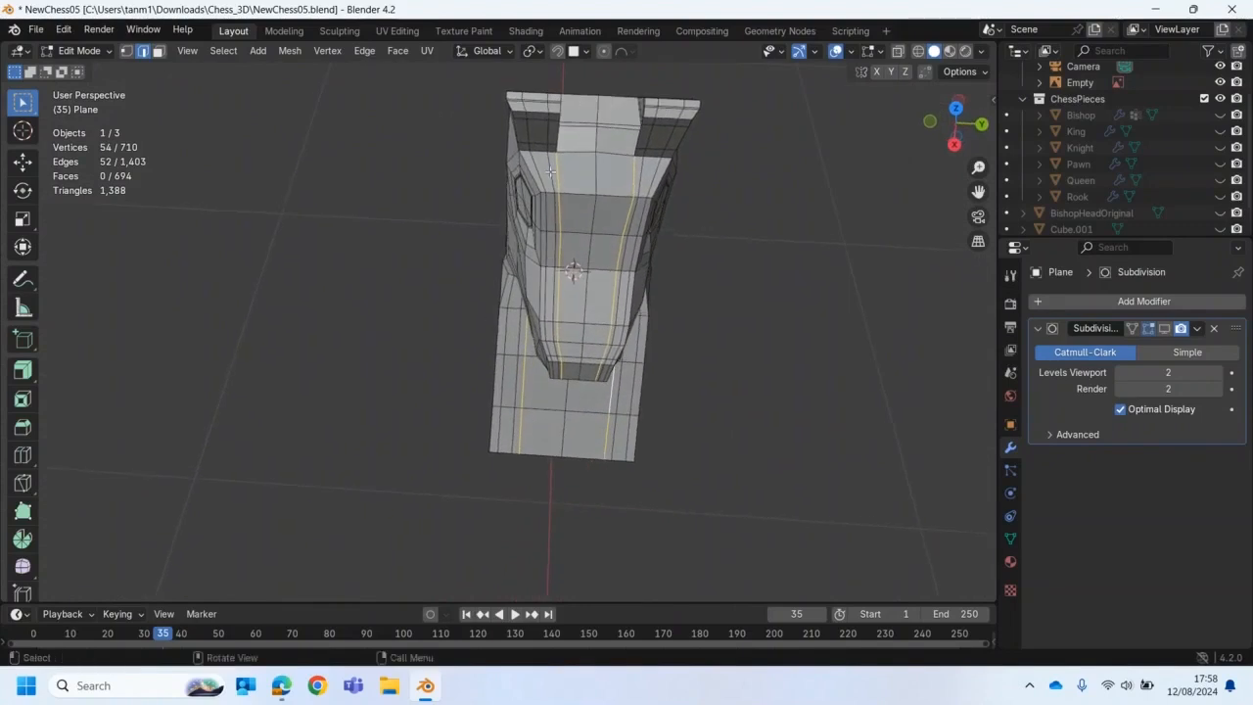
left_click(548, 171, "alt+shift")
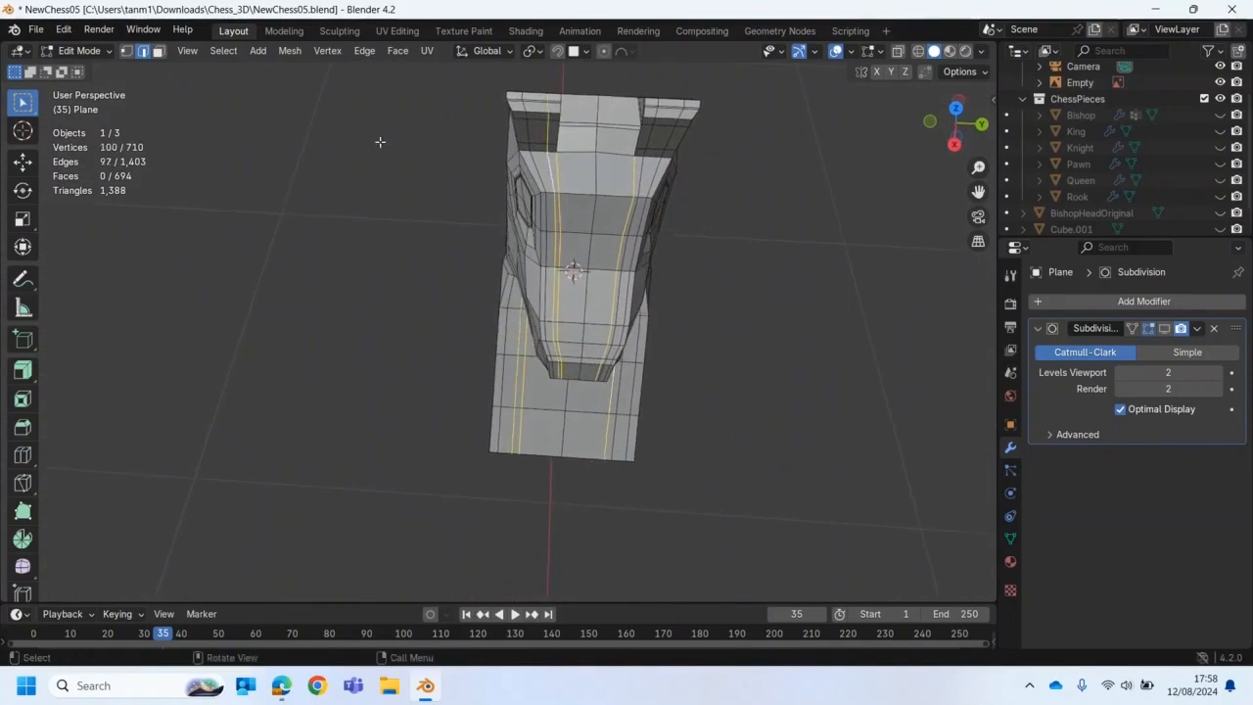
key("alt+a")
Step: Dissolve the matching pair of vertical edge loops that run through the ears, forehead, muzzle and front of the neck
left_click(550, 157, "alt")
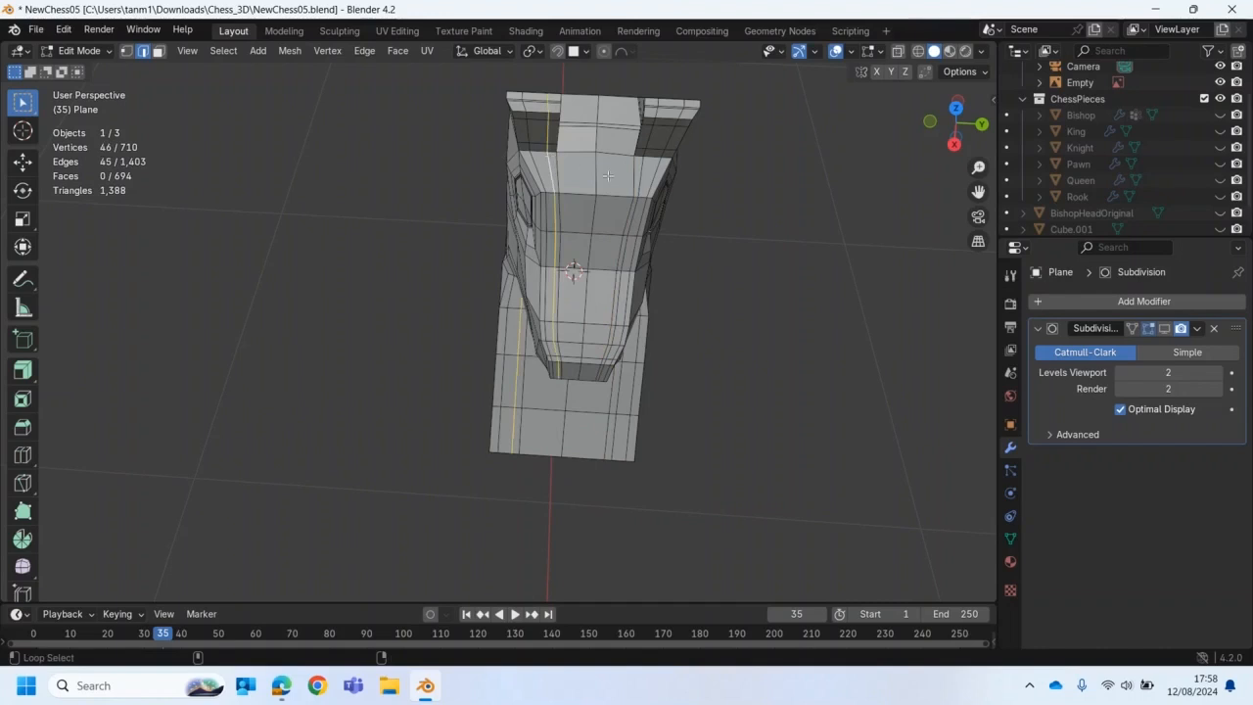
middle_click_drag(648, 194, 595, 193)
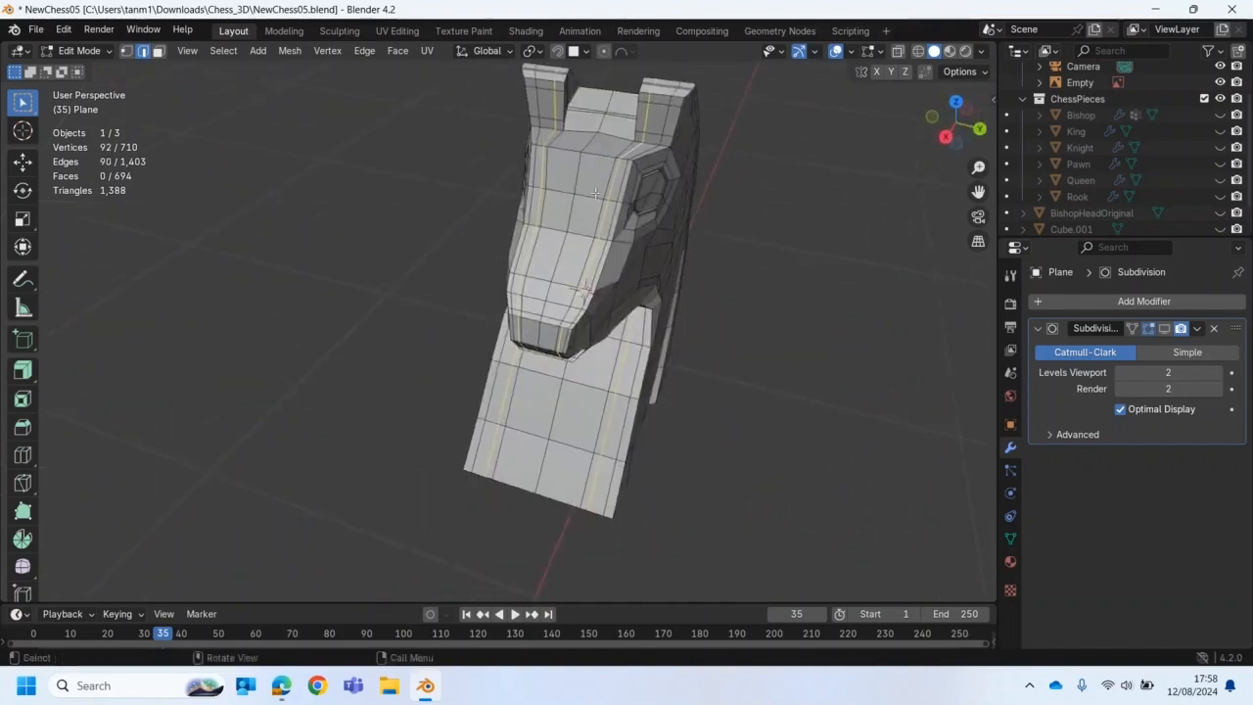
right_click(599, 228)
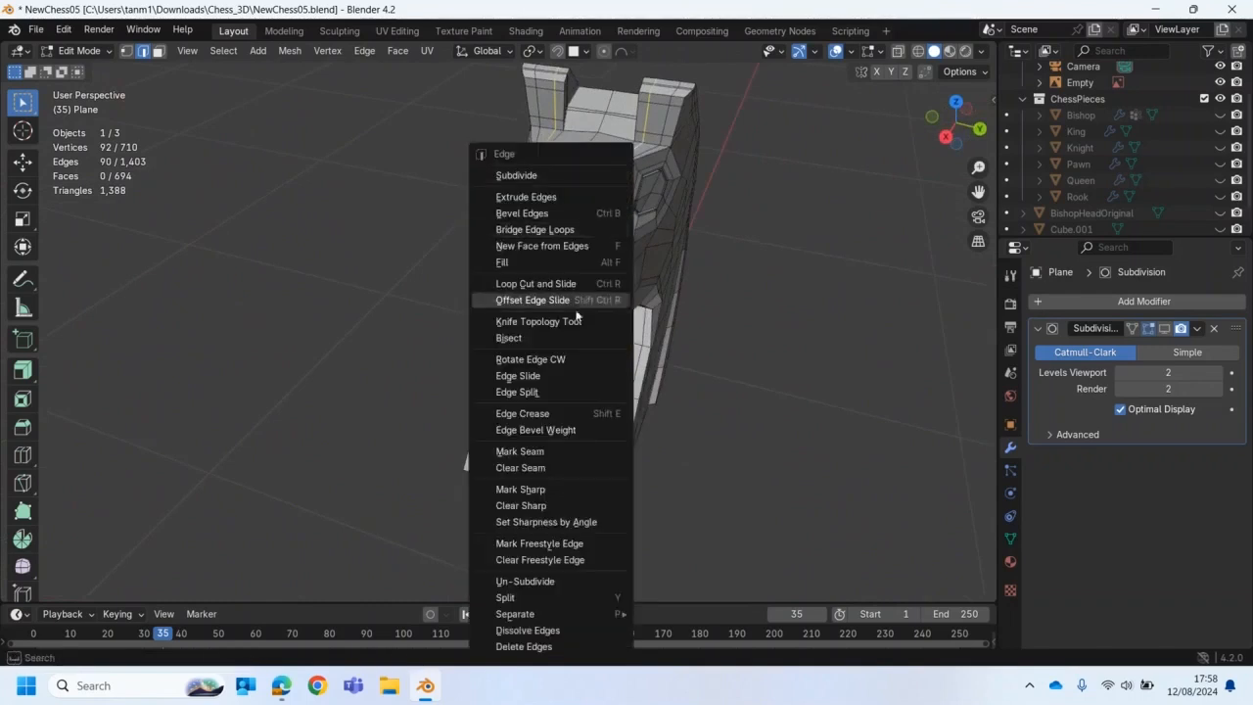
left_click(532, 629)
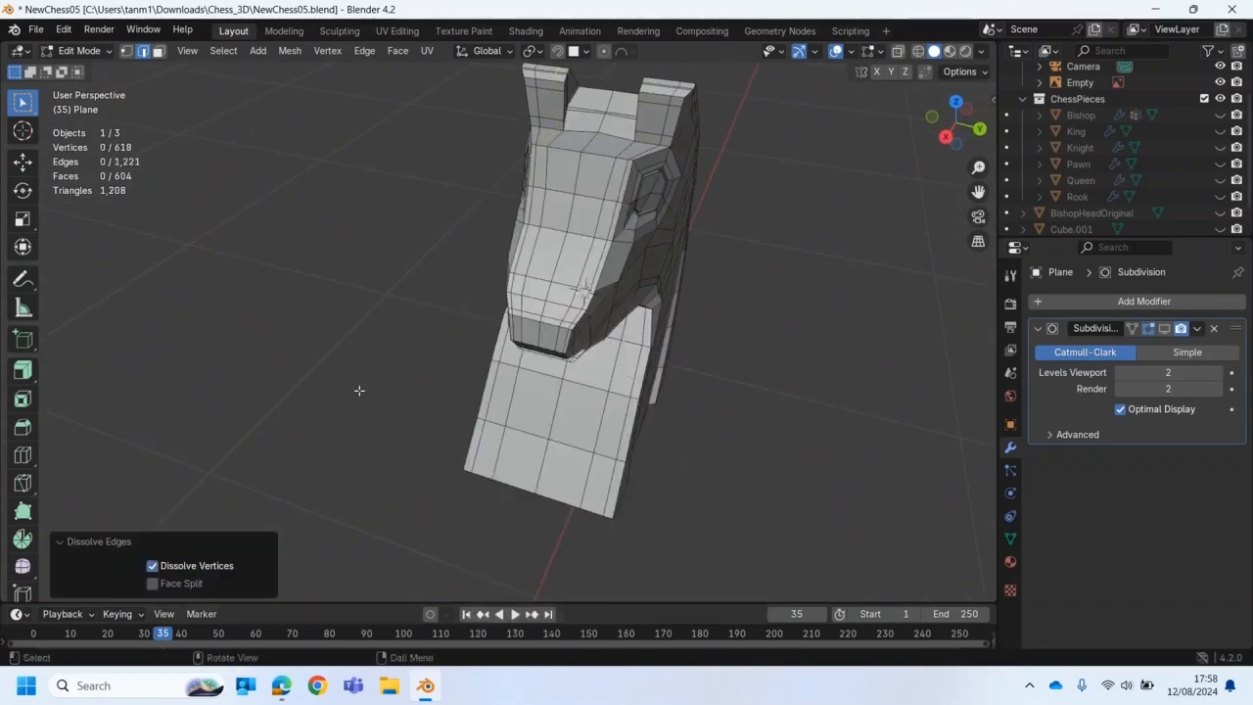
Step: Dissolve the central vertical edge loop that runs through the forehead, muzzle and front of the neck
middle_click_drag(359, 390, 442, 366)
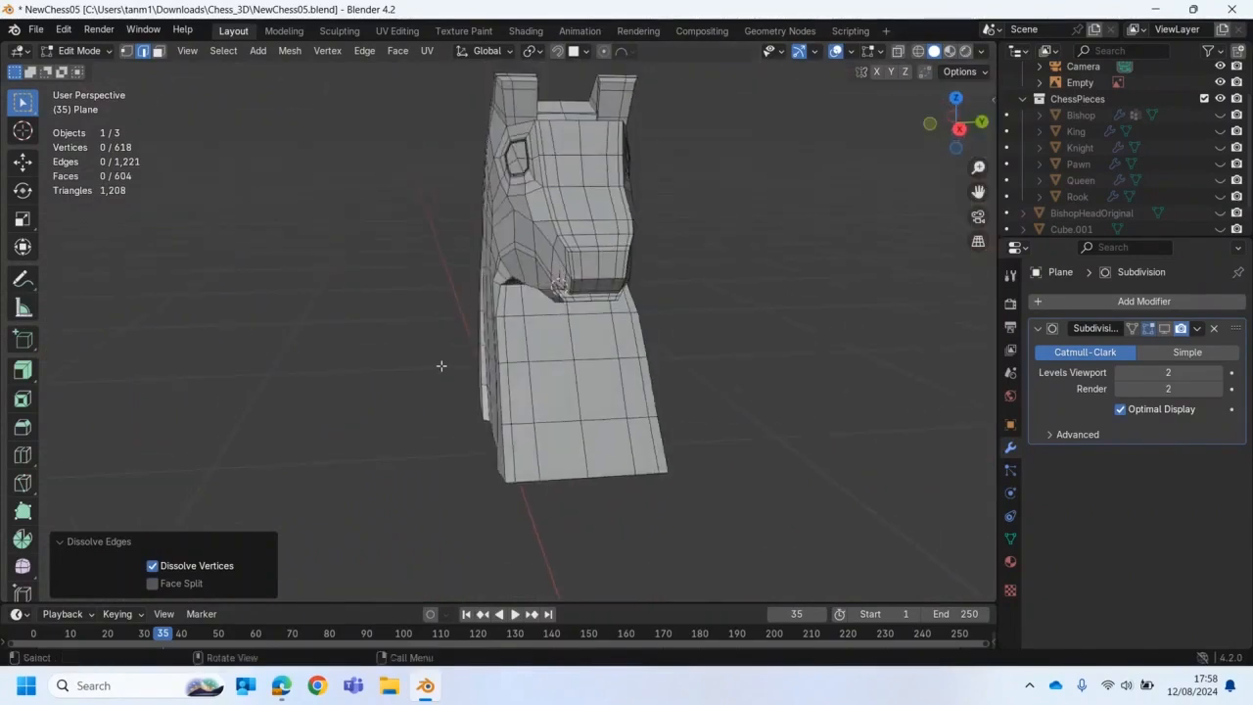
middle_click_drag(536, 483, 528, 464)
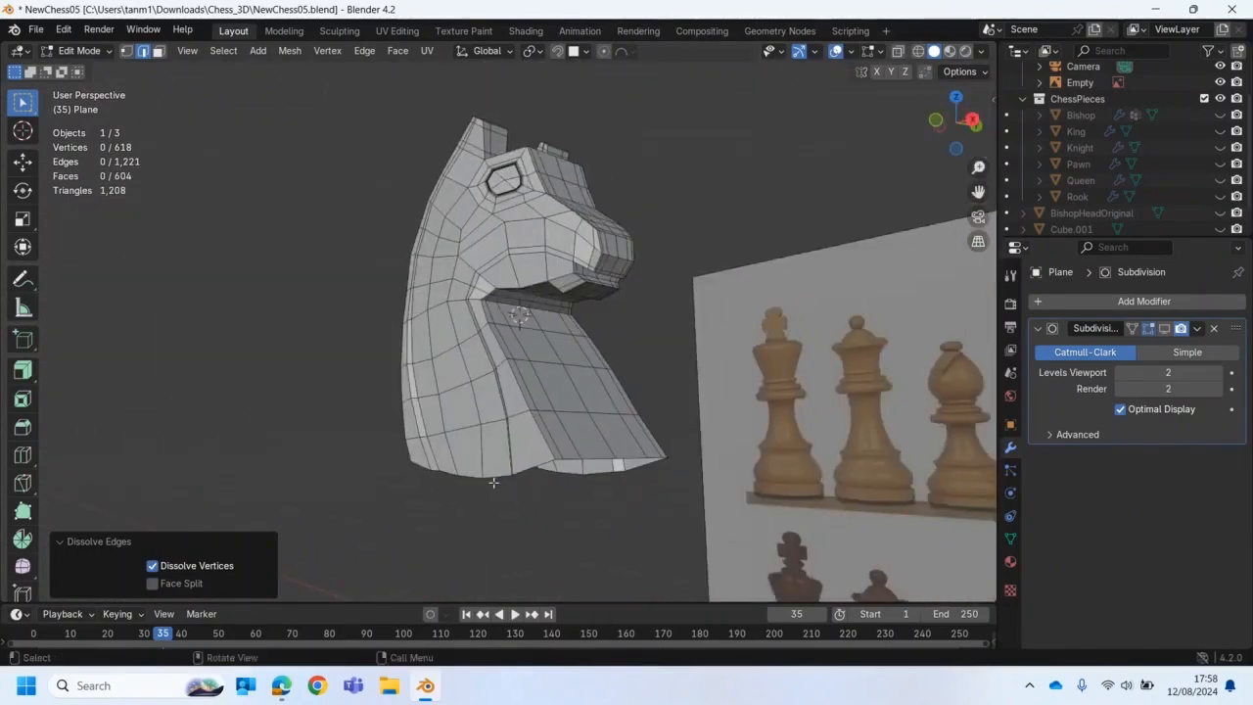
left_click(522, 470, "alt")
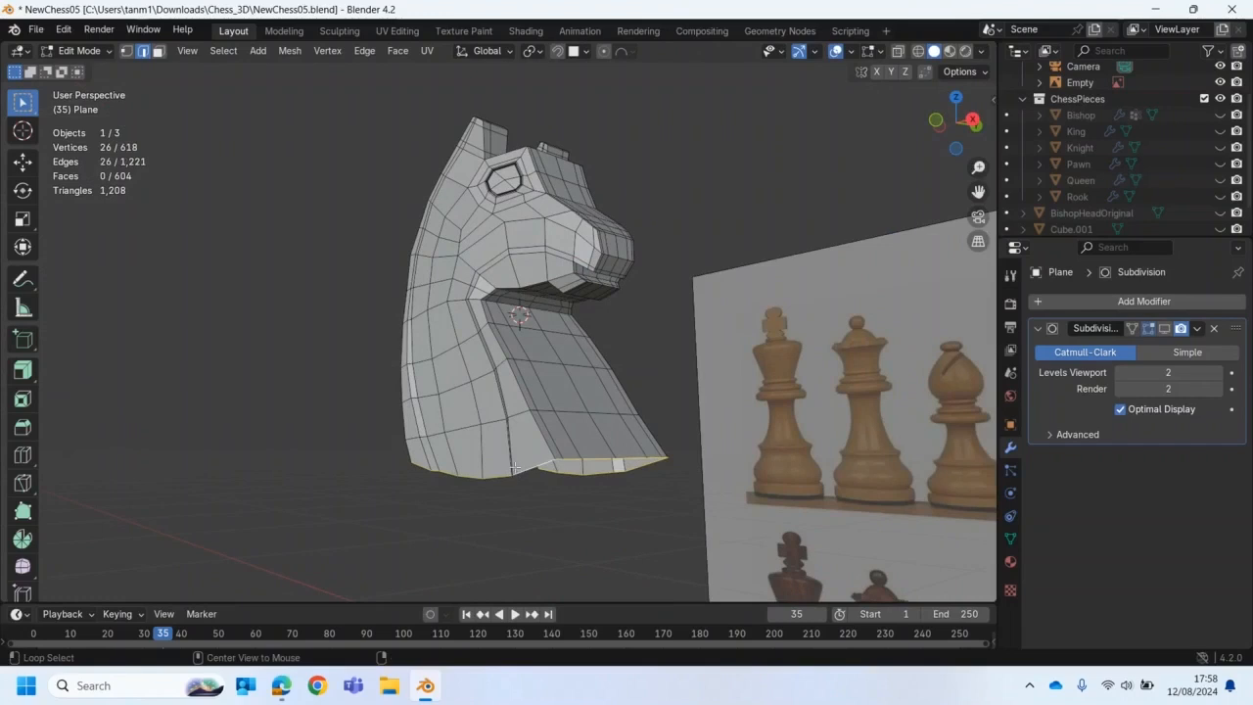
middle_click_drag(515, 467, 375, 388)
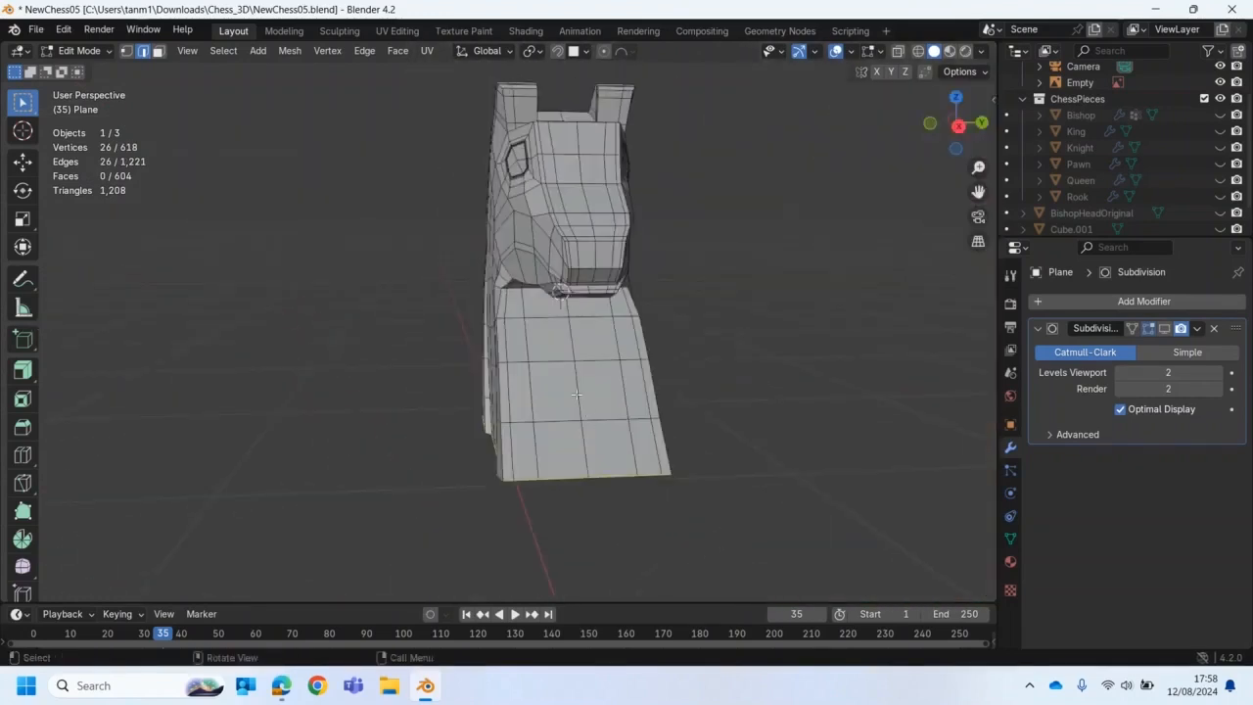
key("ctrl+e")
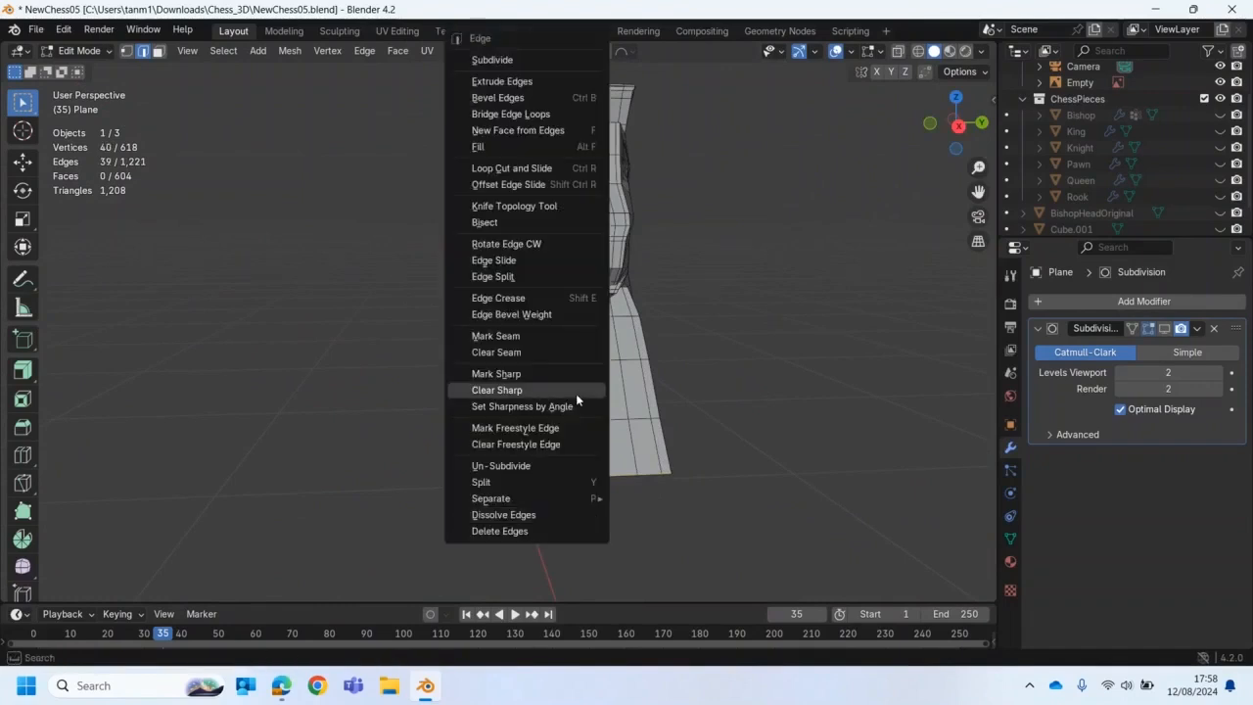
left_click(512, 514)
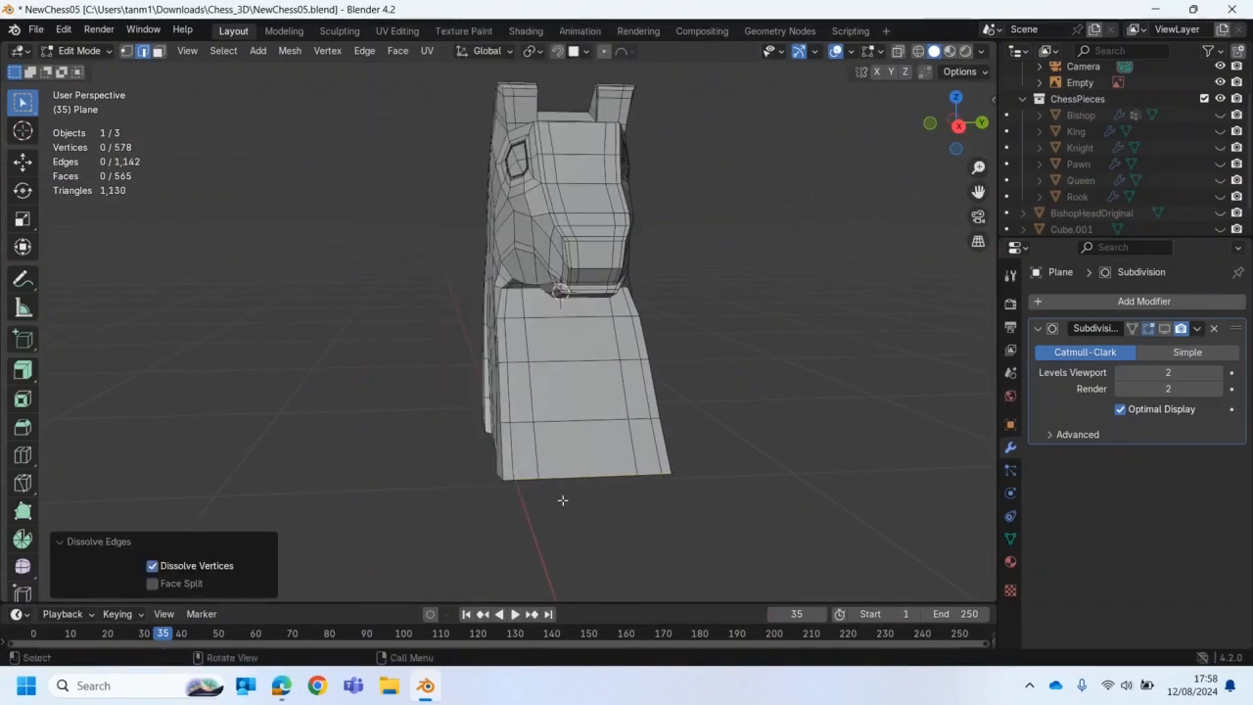
Step: Select the open edge loop at the bottom of the neck and scale it by 1.148 along Y
middle_click_drag(563, 500, 548, 318)
left_click(606, 458, "alt")
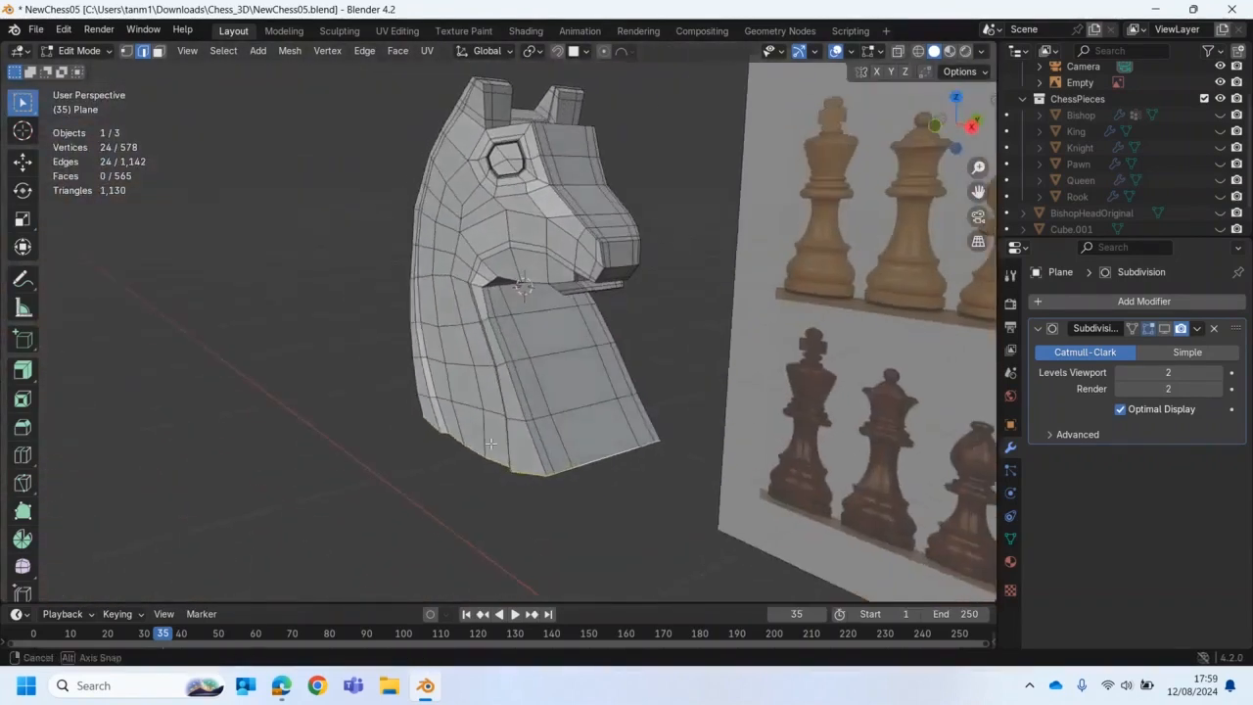
left_click(521, 414, "alt")
left_click(524, 415, "alt")
mouse_move(524, 423)
middle_mouse_down()
mouse_move(548, 431)
mouse_move(529, 412)
middle_mouse_up()
key("s")
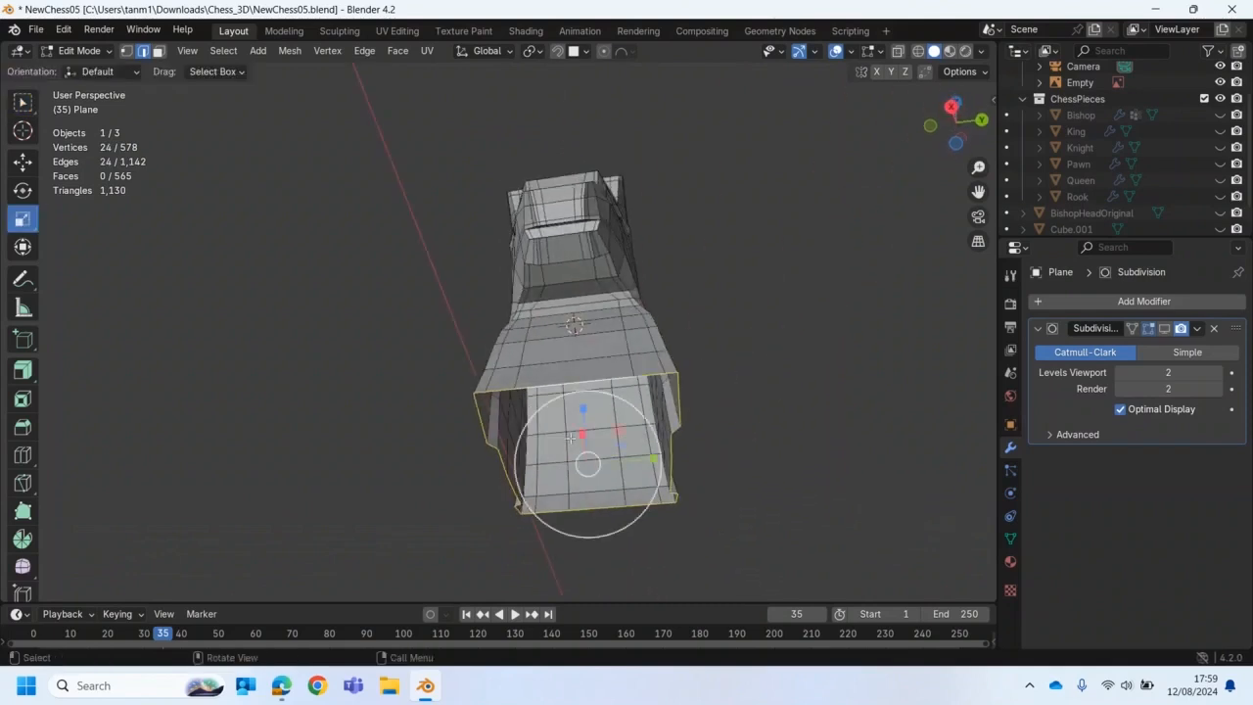
left_click_drag(651, 458, 665, 460)
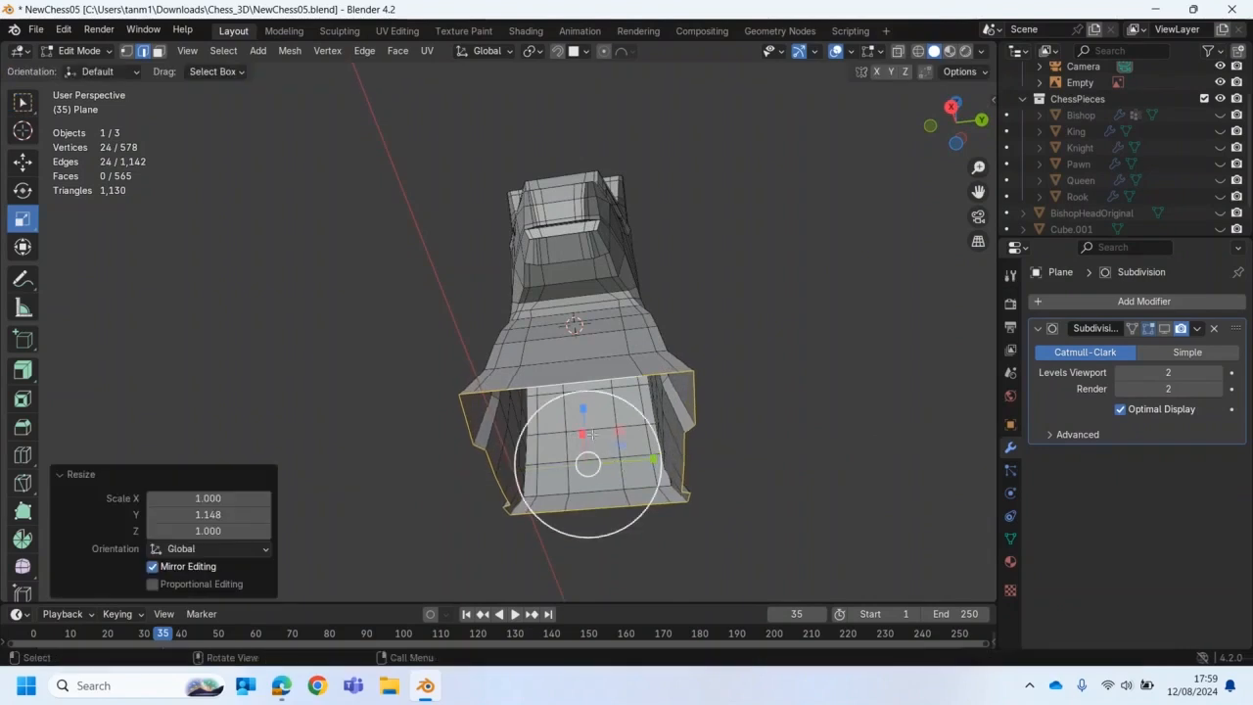
Step: Flare the neck's open bottom edge sideways with proportional editing enabled, and clear the selection
middle_click_drag(634, 309, 646, 430)
left_click_drag(637, 471, 642, 491)
scroll(647, 483, "down", 12)
middle_click_drag(299, 380, 294, 413)
middle_click_drag(420, 383, 391, 362)
left_click(367, 321)
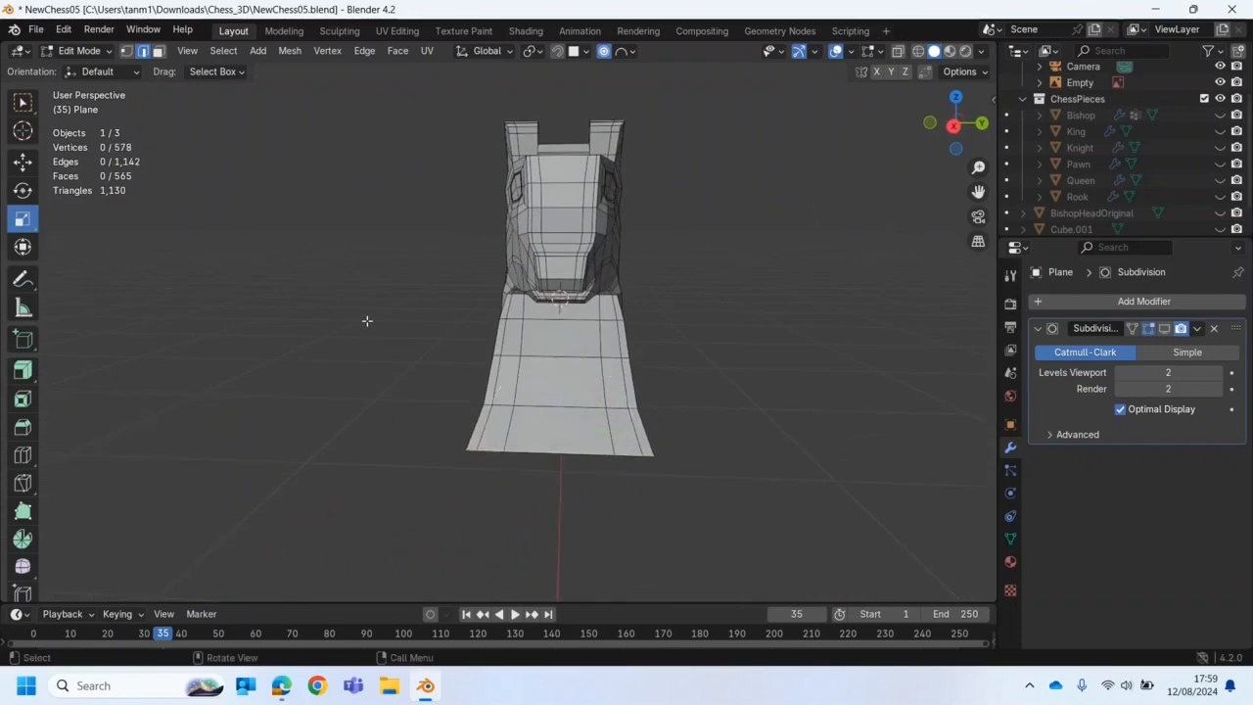
Step: Return to Object Mode and apply Shade Smooth to the horse head
middle_click_drag(367, 319, 458, 324)
left_click(83, 50)
left_click(88, 67)
middle_click_drag(283, 194, 391, 293)
right_click(476, 257)
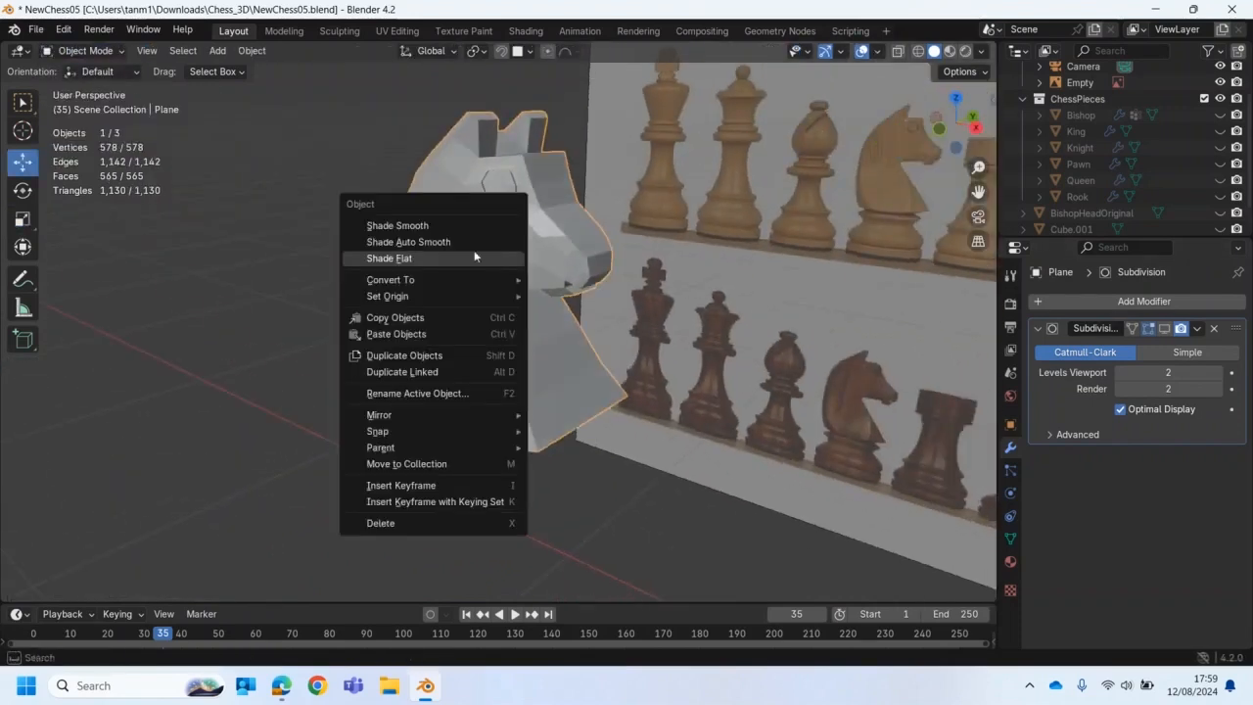
left_click(441, 226)
middle_click_drag(440, 231, 972, 266)
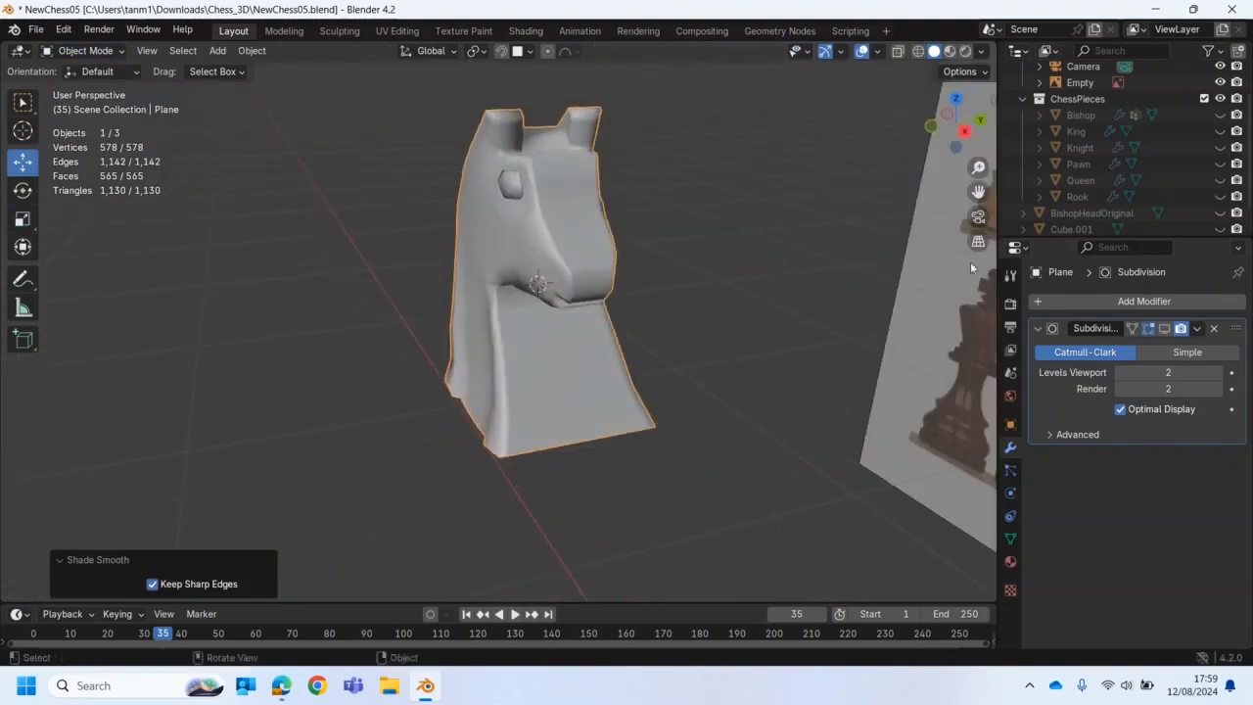
Step: Unhide the Knight base under the horse head and check how the neck meets it from both sides
left_click(1219, 147)
scroll(804, 325, "up", 3)
middle_click_drag(804, 325, 514, 294)
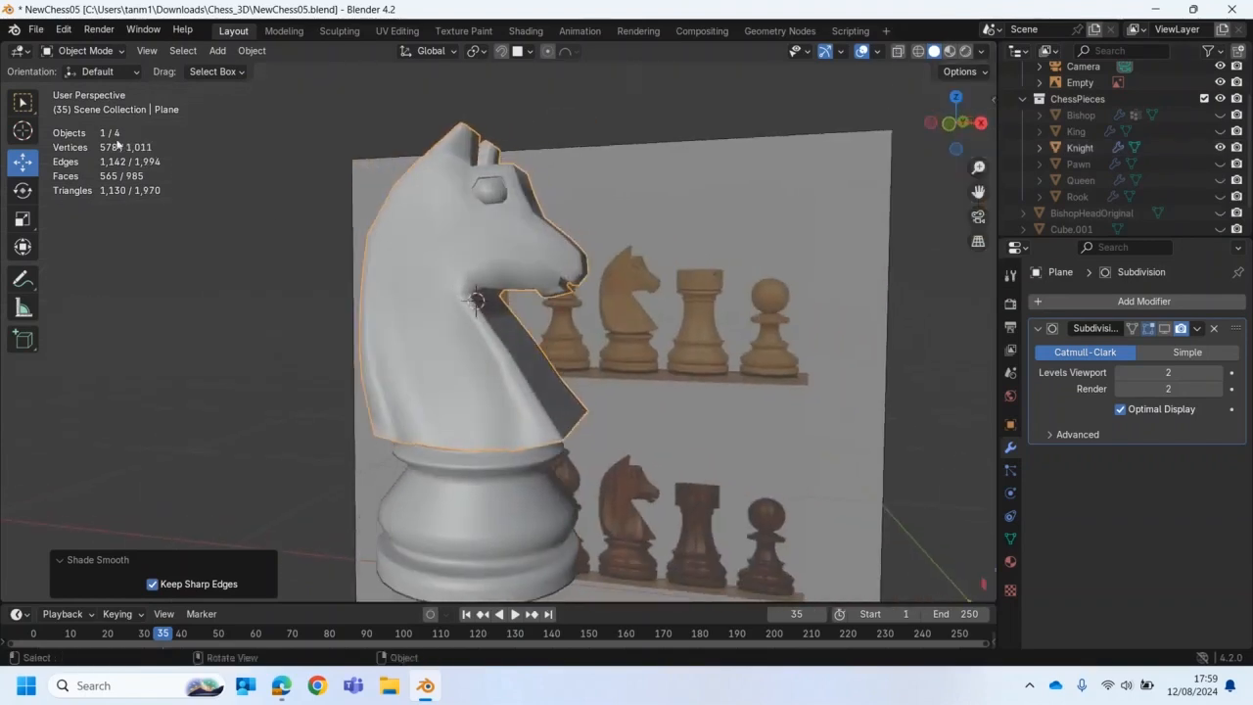
left_click(21, 101)
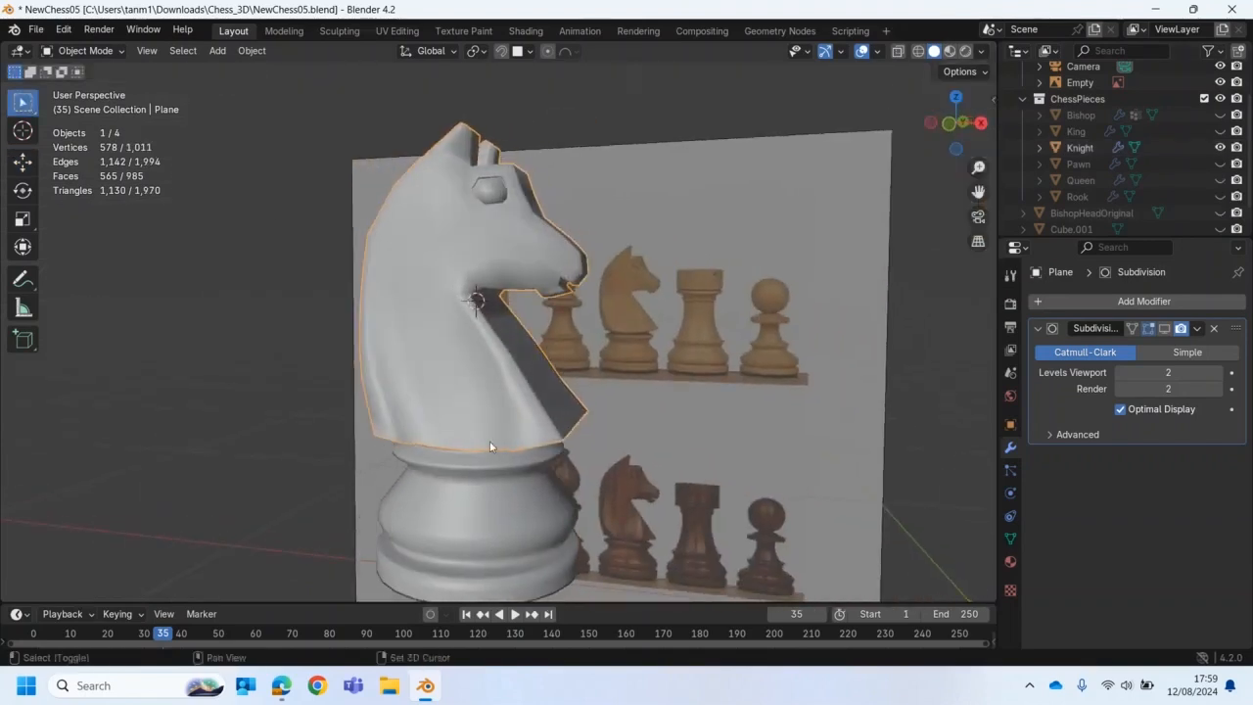
left_click(509, 498, "shift")
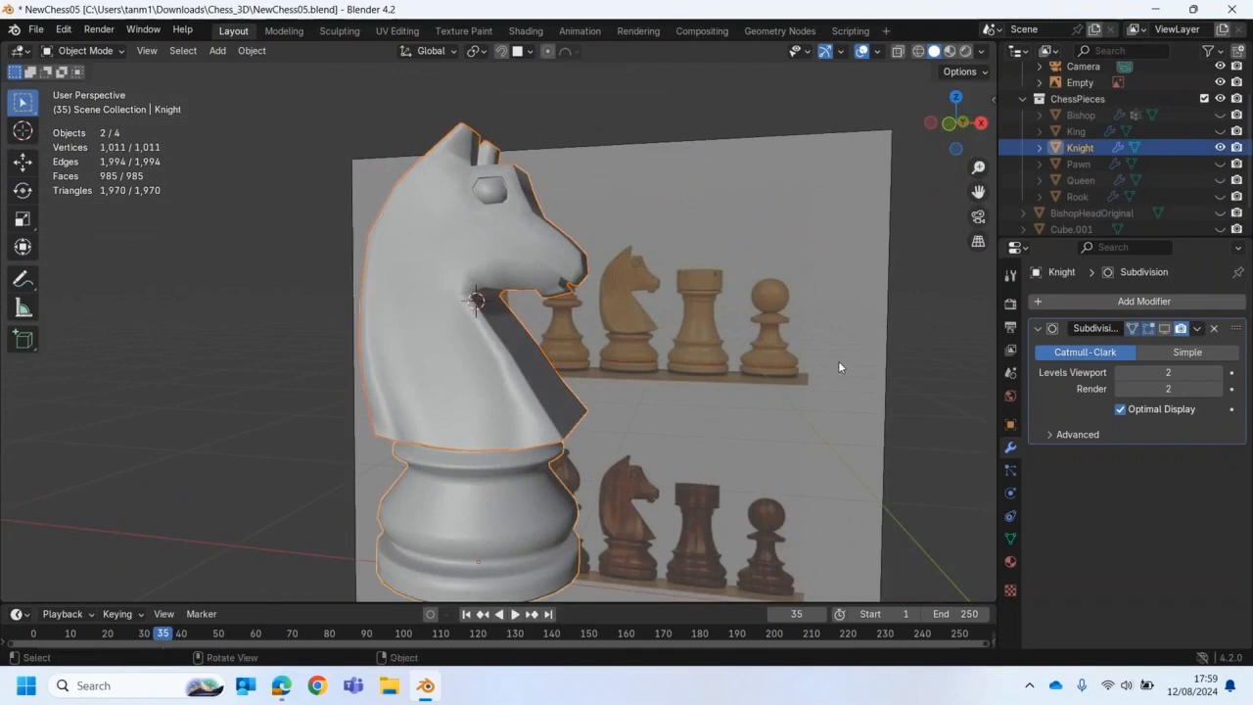
left_click(687, 452)
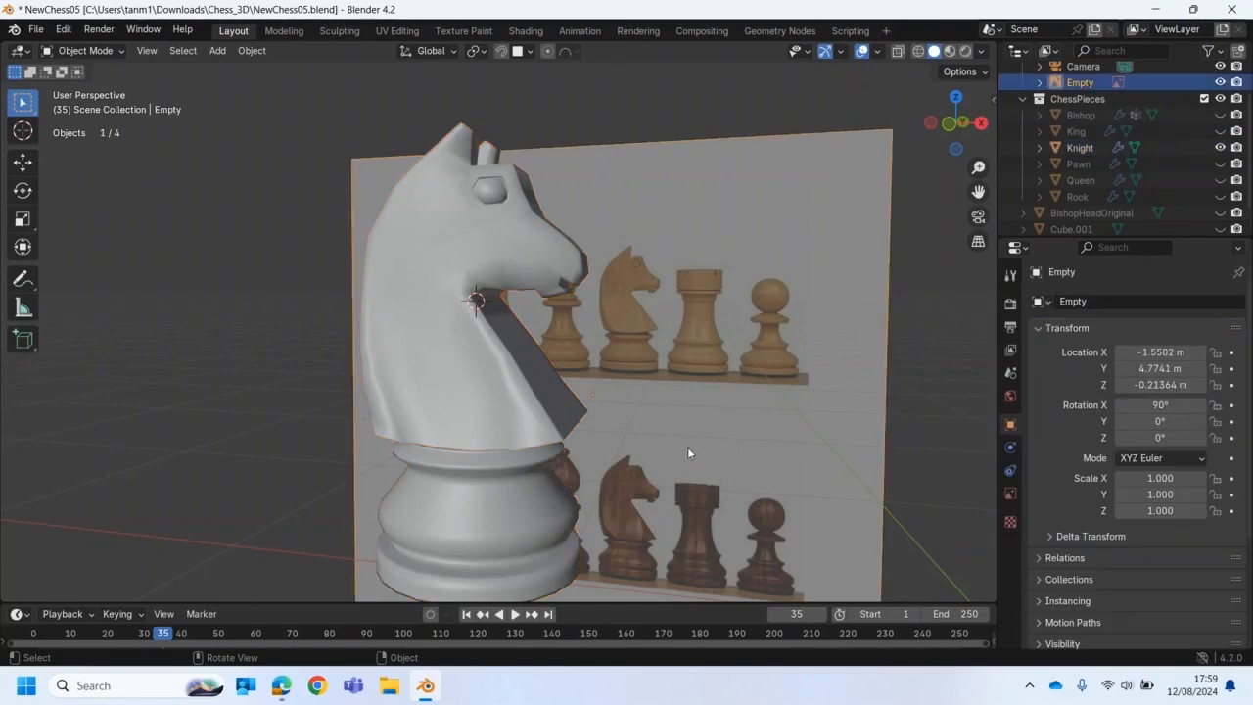
middle_click_drag(479, 370, 497, 399)
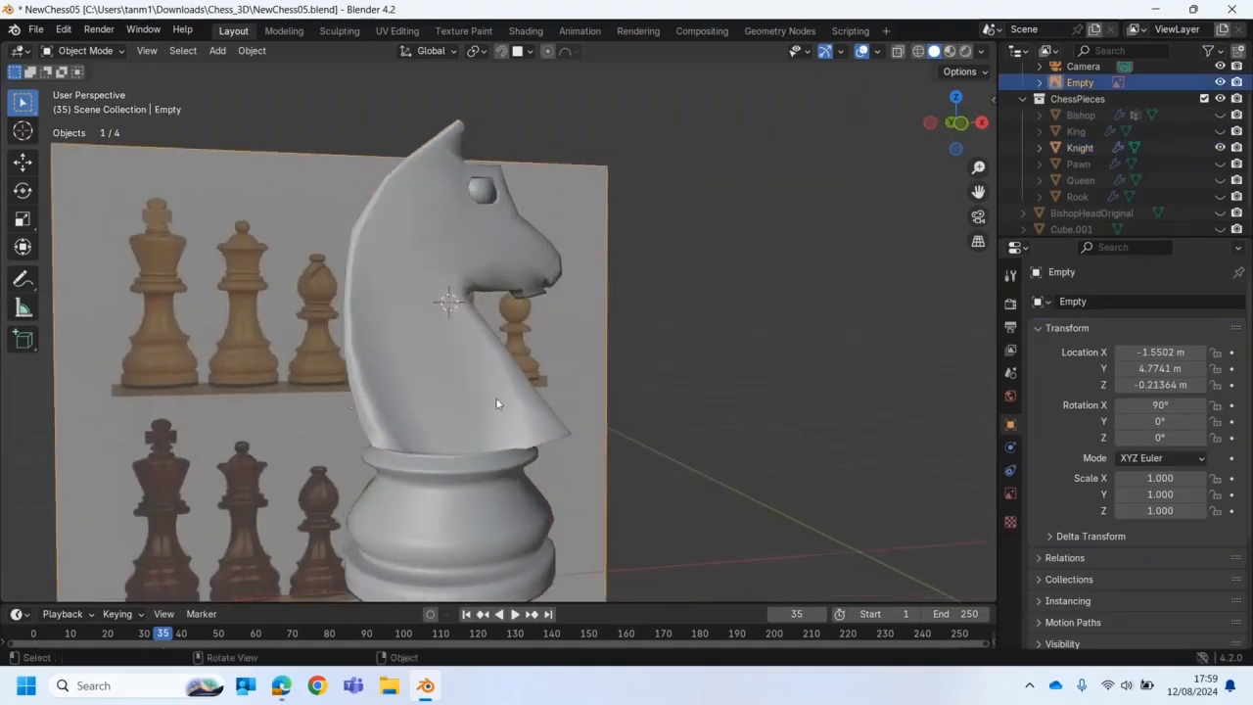
scroll(460, 342, "up", 2)
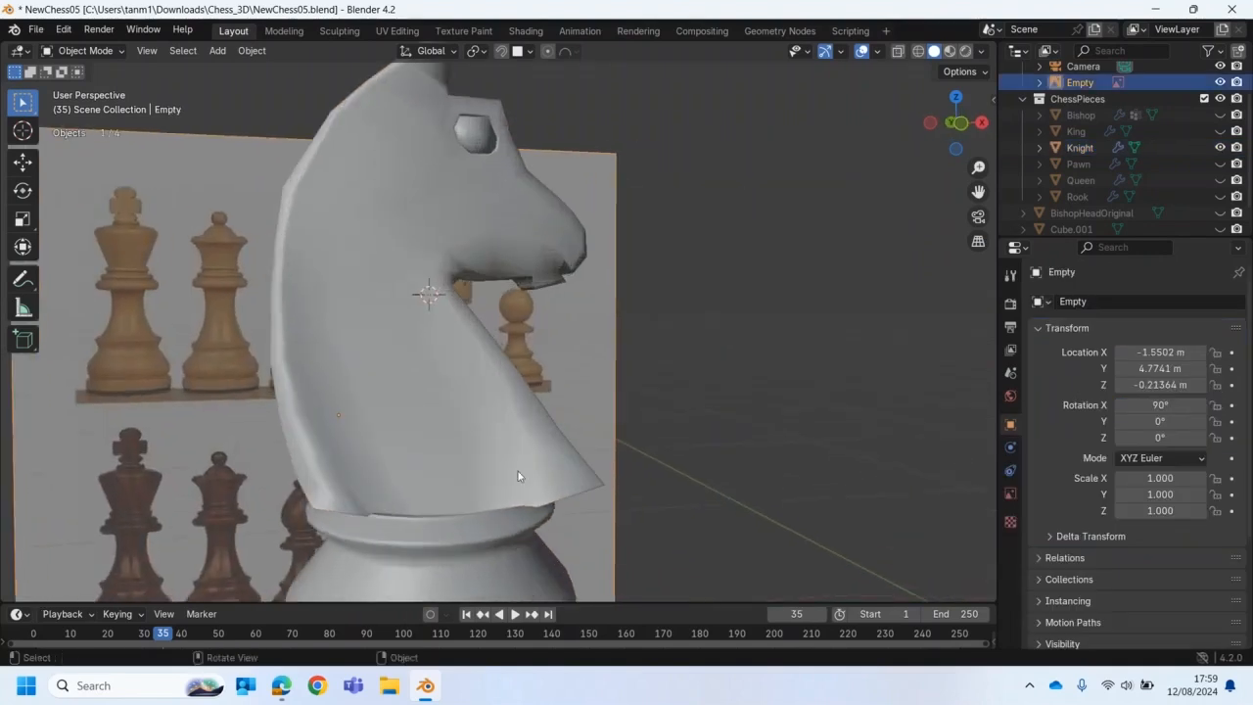
Step: In Edit Mode on the horse head, select one side's two lines of lower neck edges, four along the front and four along the back
left_click(522, 435)
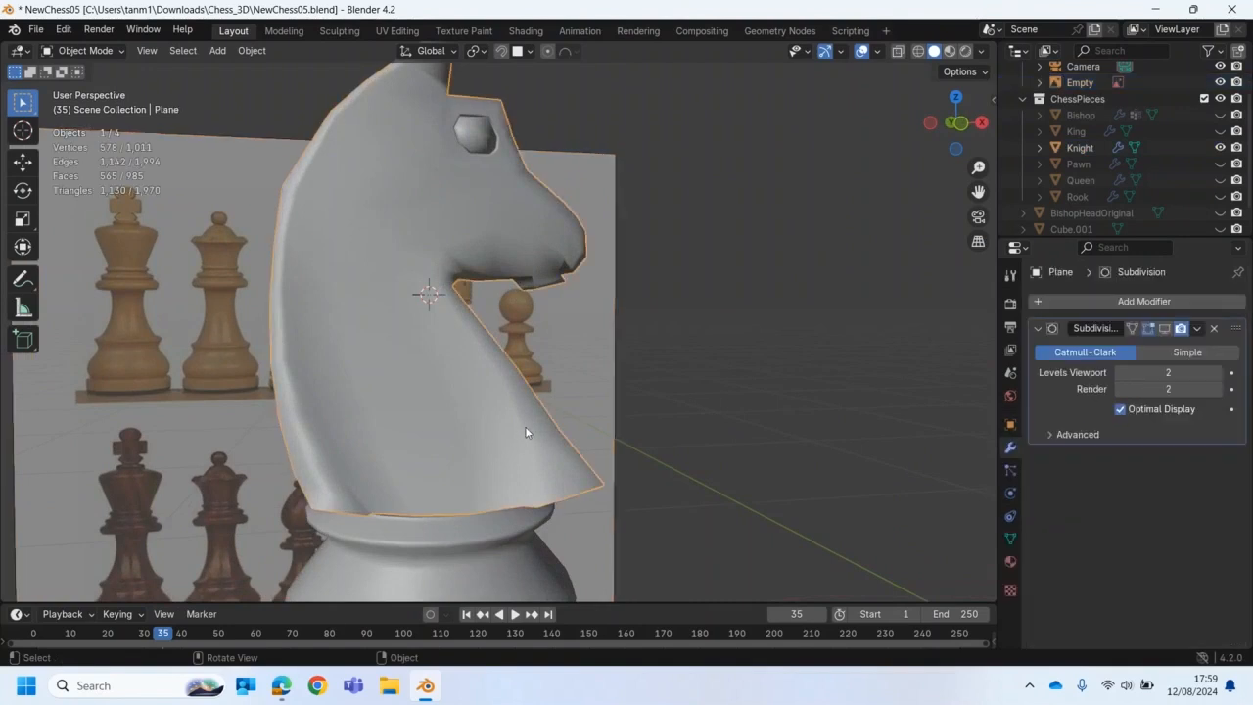
left_click(102, 55)
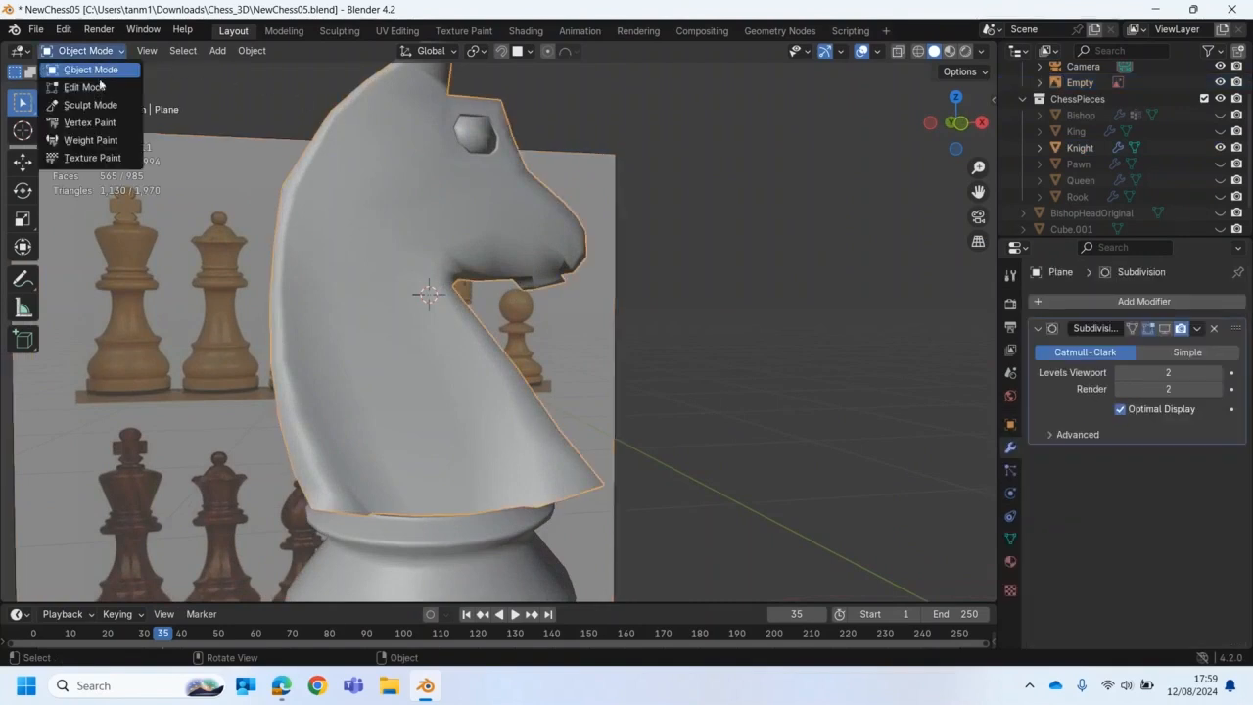
left_click(73, 88)
left_click(528, 469)
left_click(489, 369, "shift")
left_click(468, 338, "shift")
left_click(452, 315, "shift")
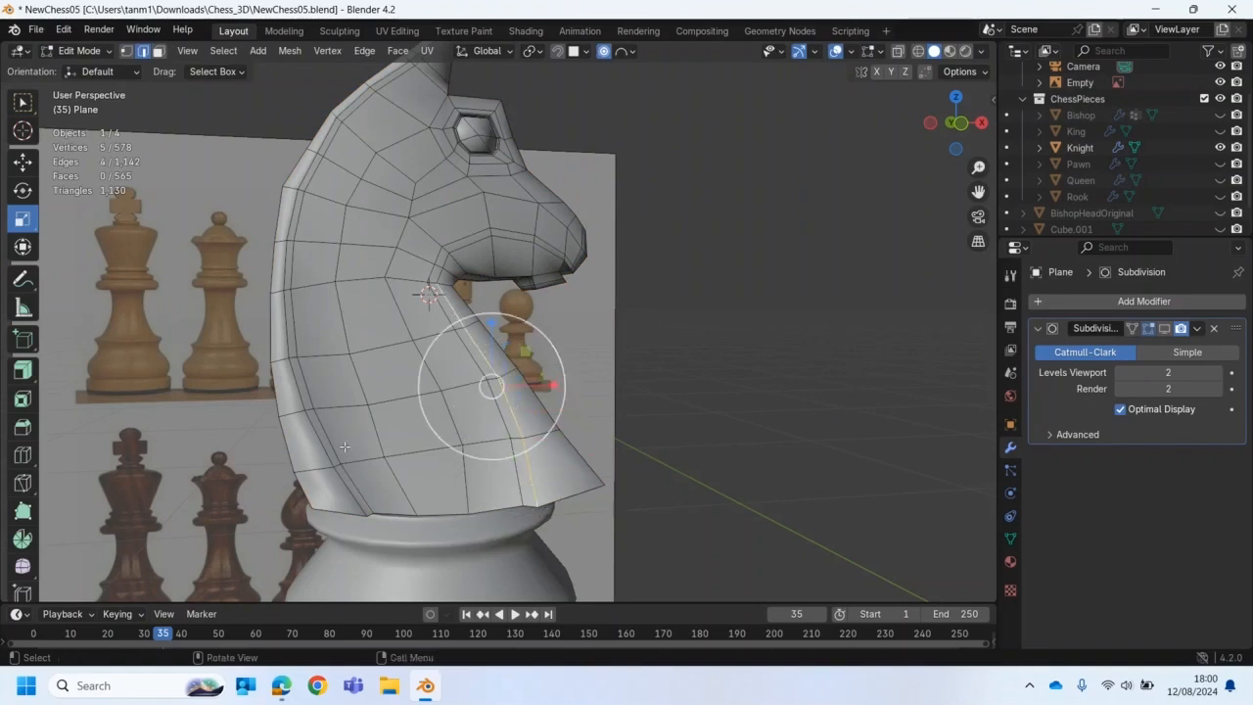
left_click(358, 496, "shift")
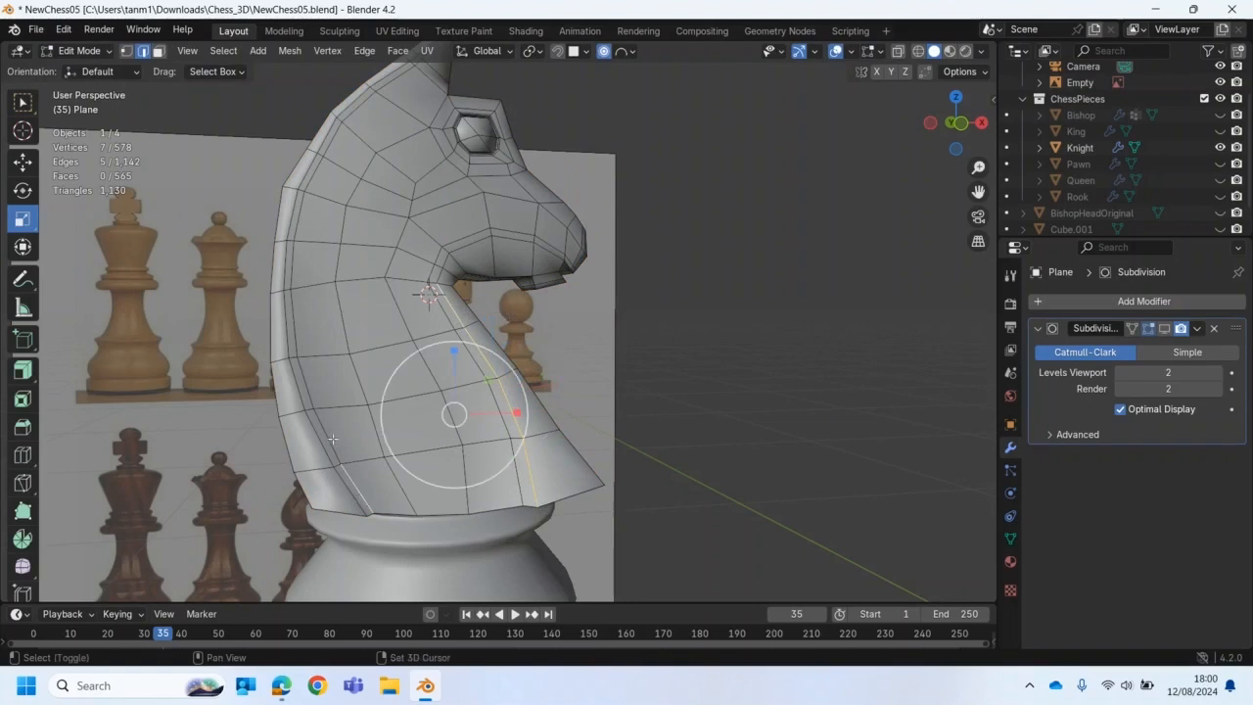
left_click(330, 440, "shift")
left_click(298, 345, "shift")
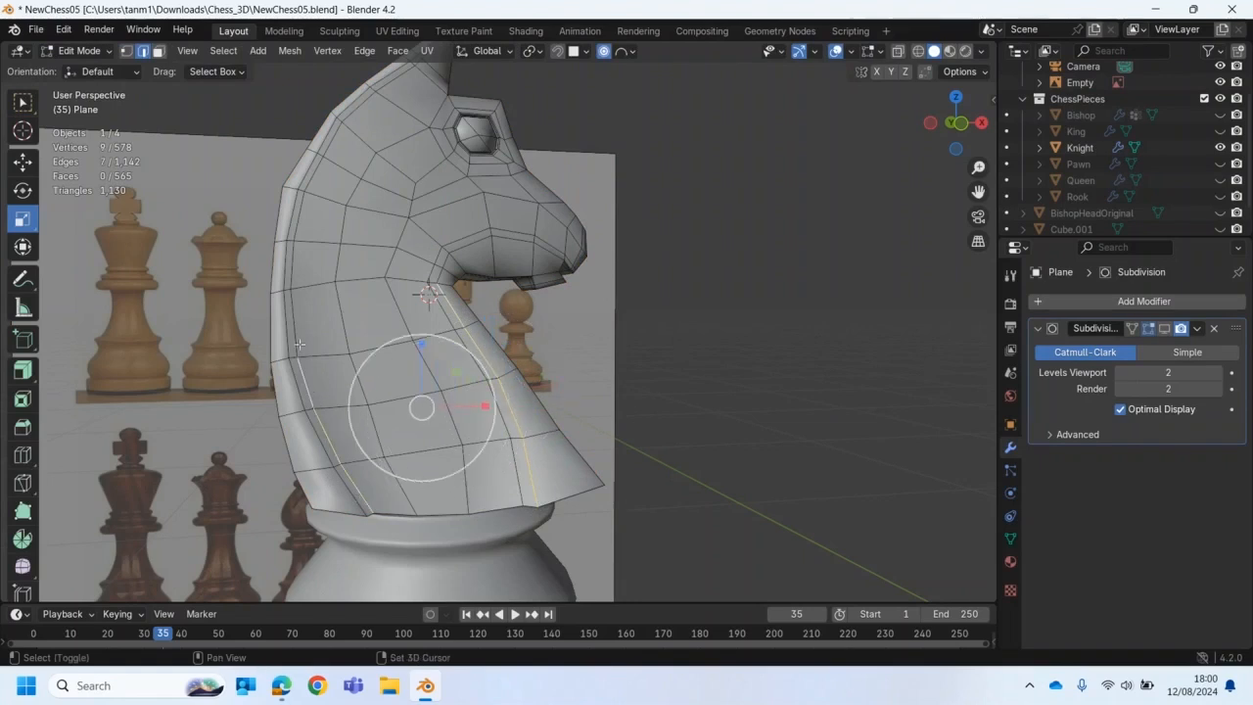
left_click(295, 330, "shift")
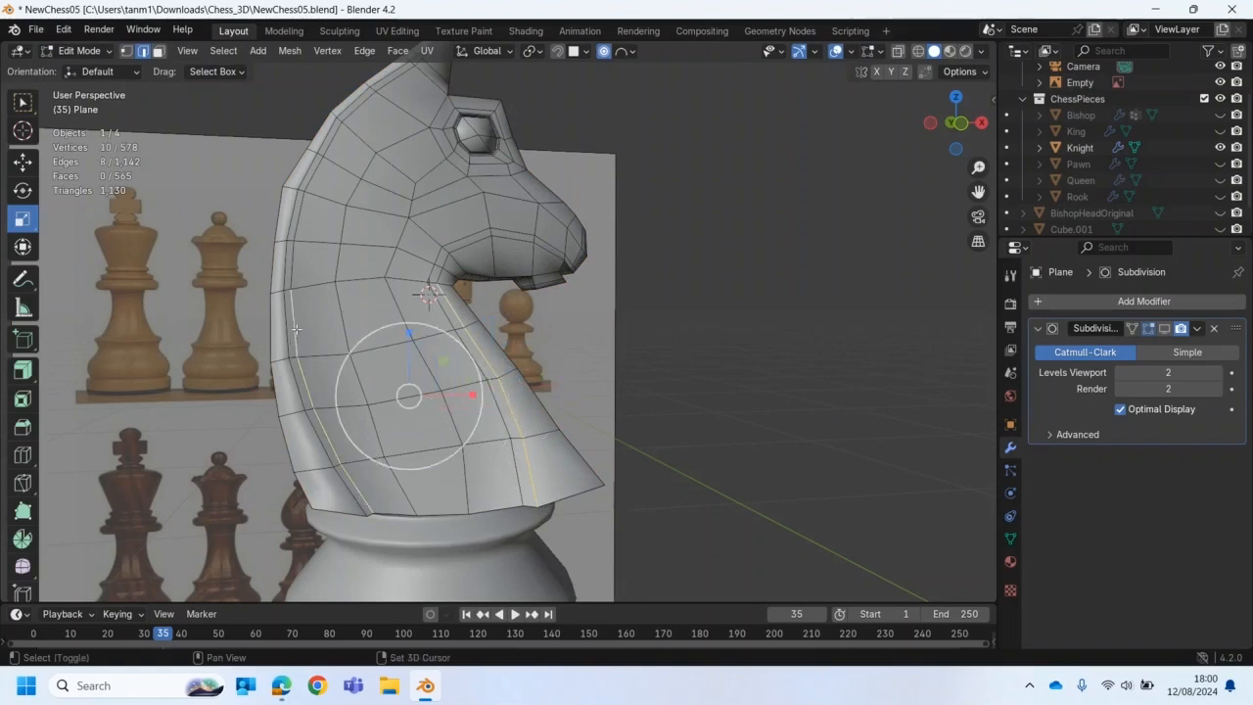
Step: Set the selected neck edges' mean bevel weight to 0.5 and their mean crease to 1
left_click(992, 102)
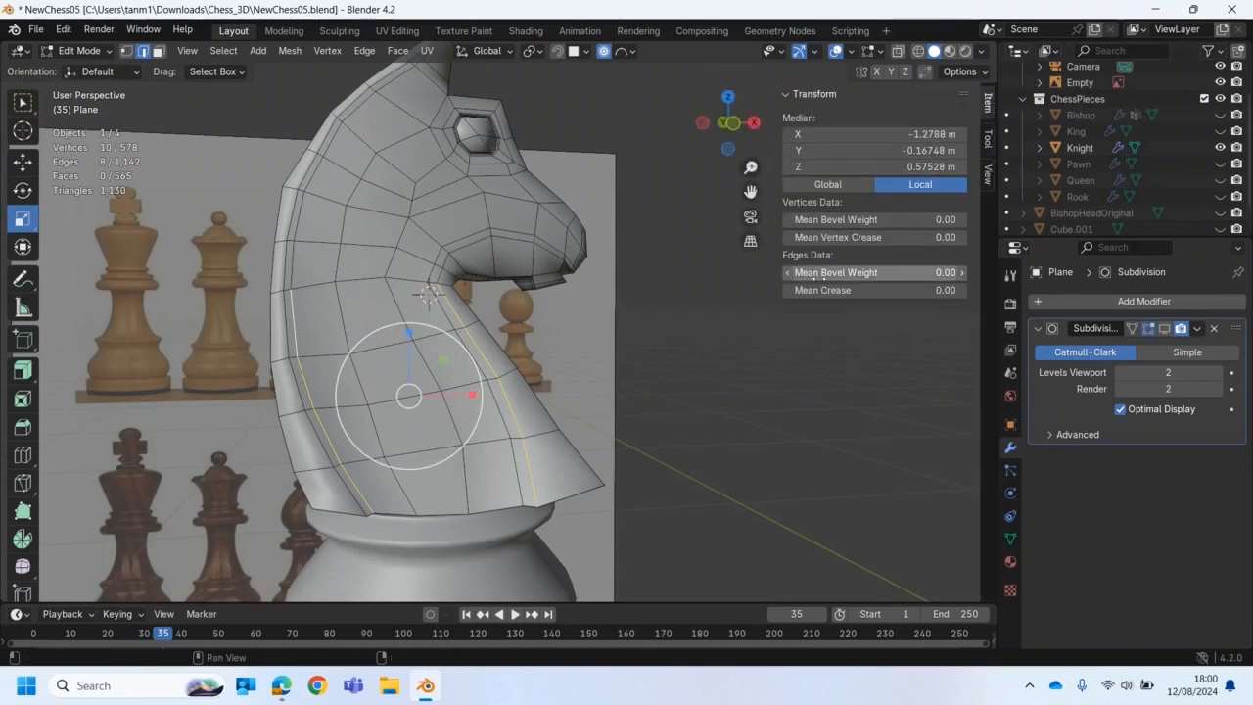
left_click(937, 273)
type("0.5")
key("Return")
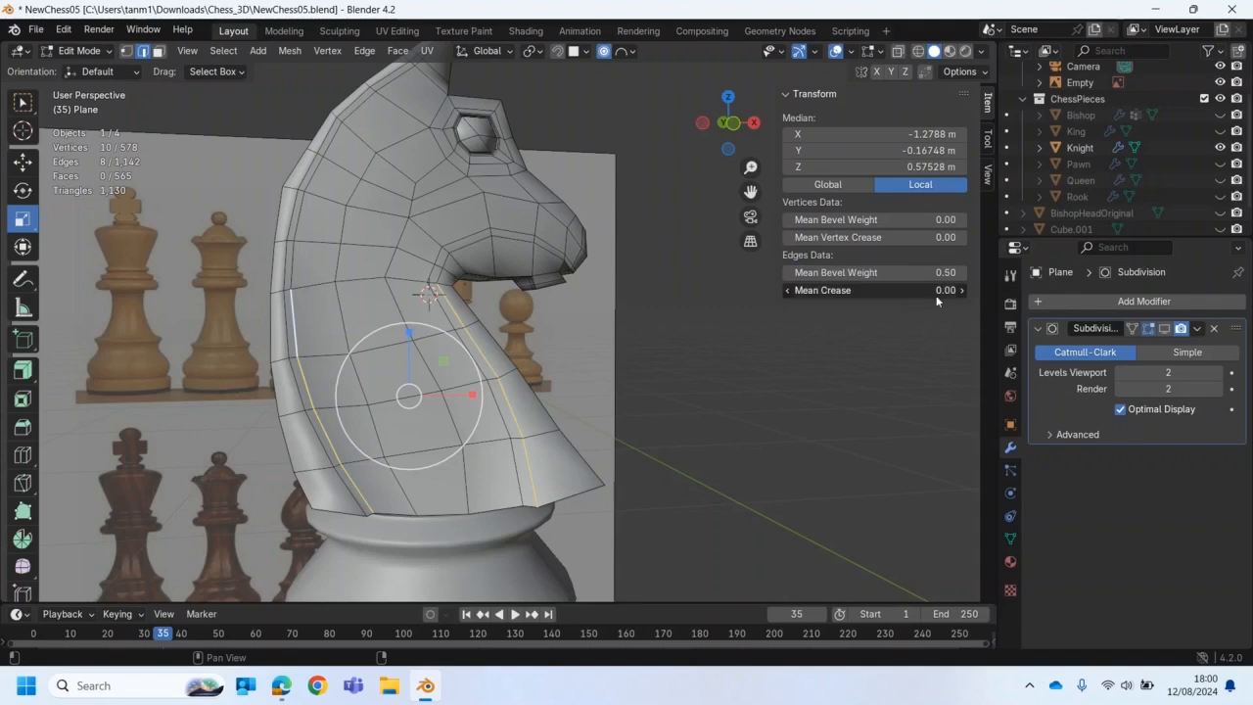
left_click(937, 295)
type("1")
key("Return")
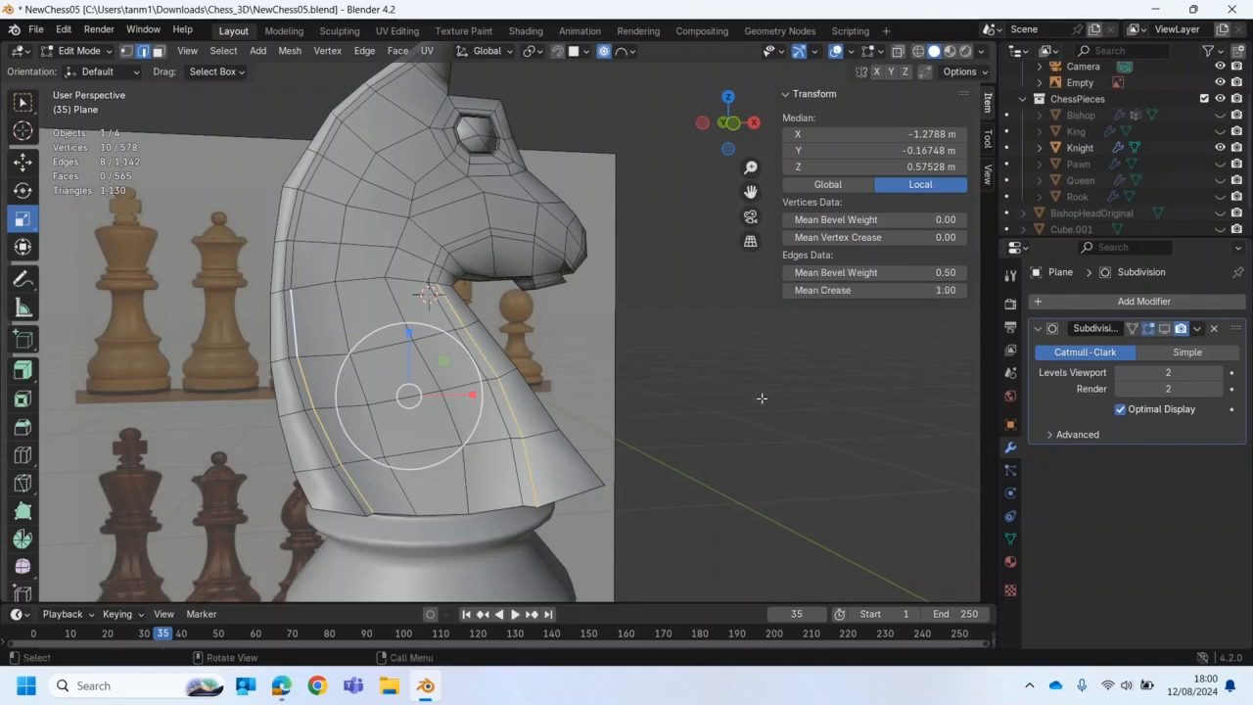
Step: Return the horse head to Object Mode and enable its Subdivision modifier in the viewport to inspect the creased neck
left_click(726, 389)
left_click(75, 50)
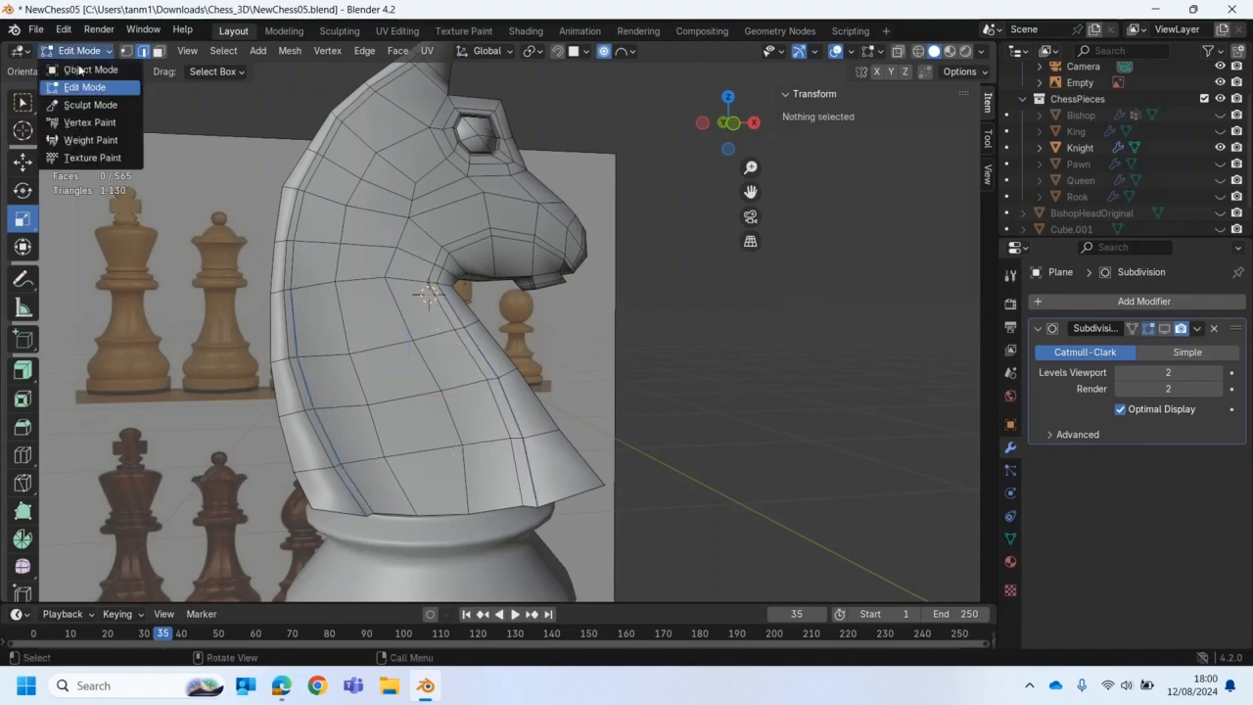
left_click(78, 68)
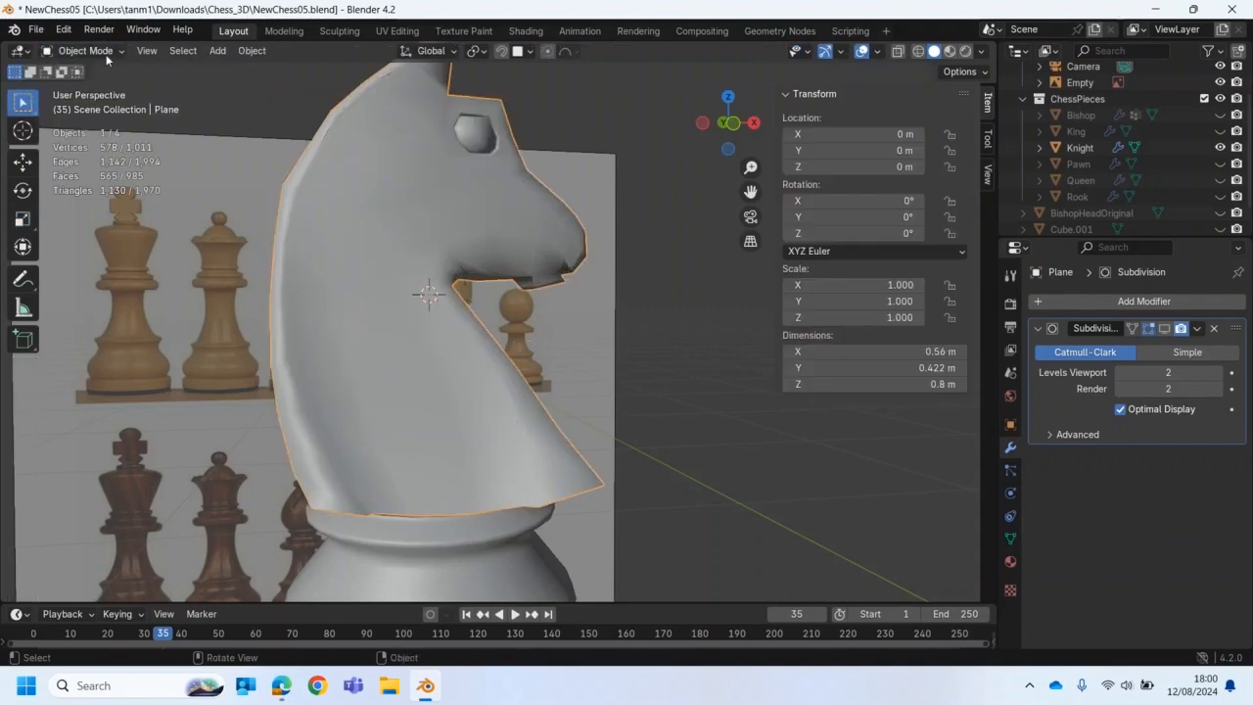
middle_click_drag(364, 258, 437, 368)
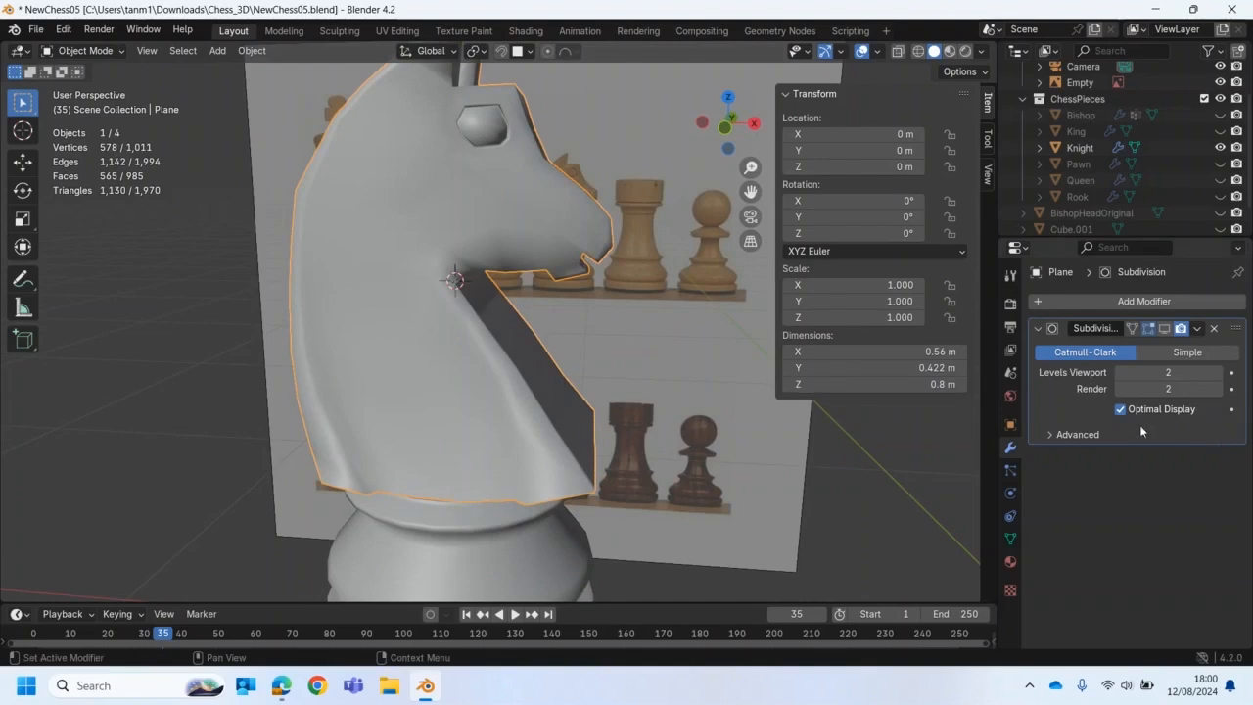
left_click(1164, 328)
mouse_move(435, 454)
middle_mouse_down()
mouse_move(519, 428)
mouse_move(432, 430)
middle_mouse_up()
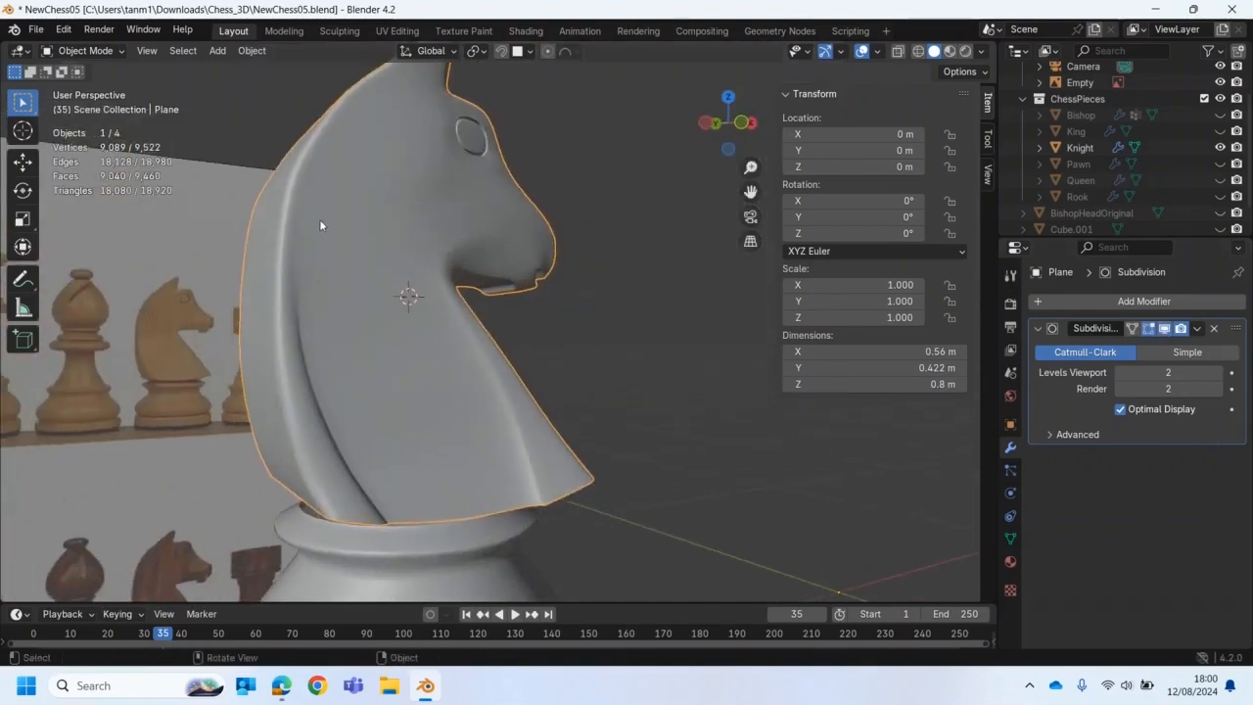
middle_click_drag(297, 380, 322, 370)
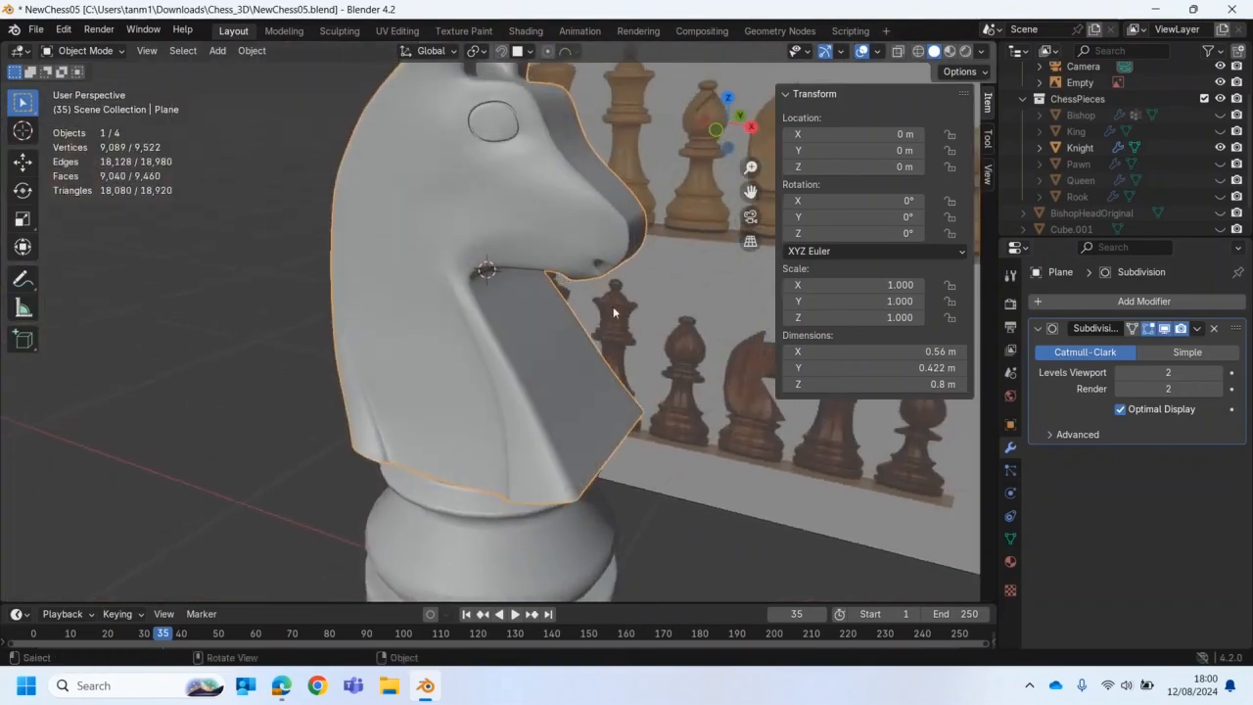
middle_click_drag(530, 268, 805, 368)
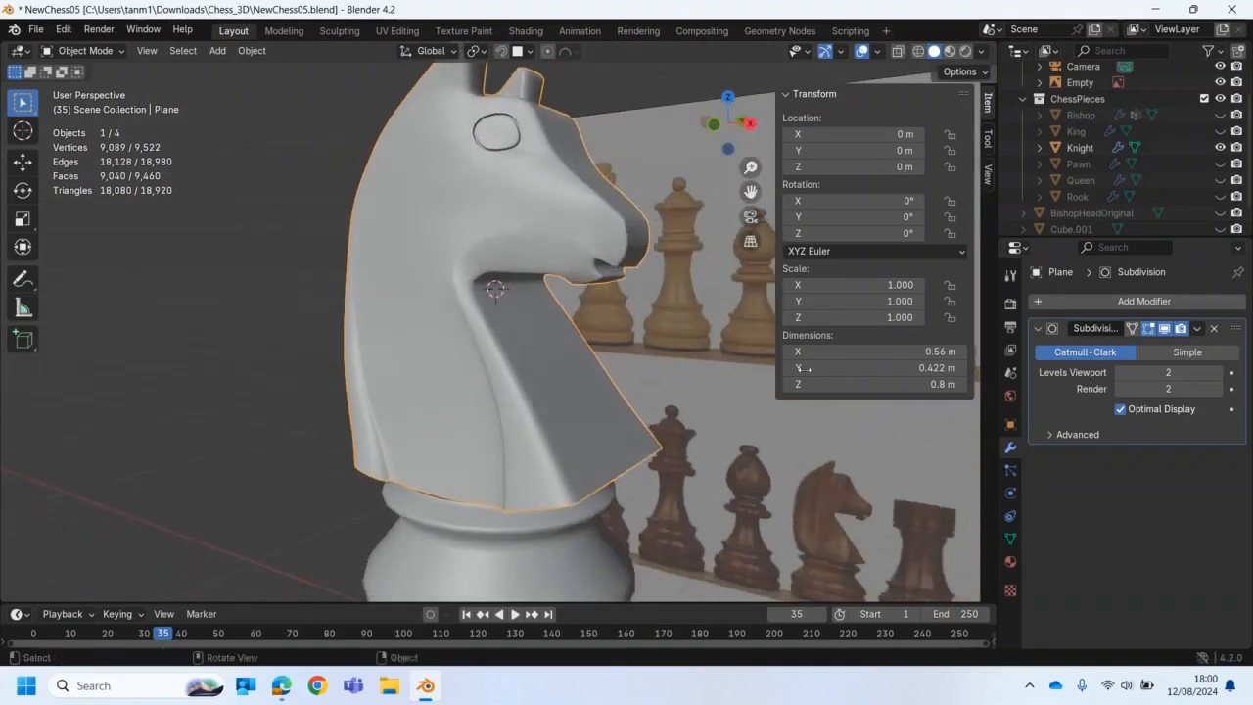
Step: In Edit Mode on the horse head, add two single-cut edge loops around the muzzle, sliding the last one to a factor of -0.394
scroll(600, 256, "up", 3)
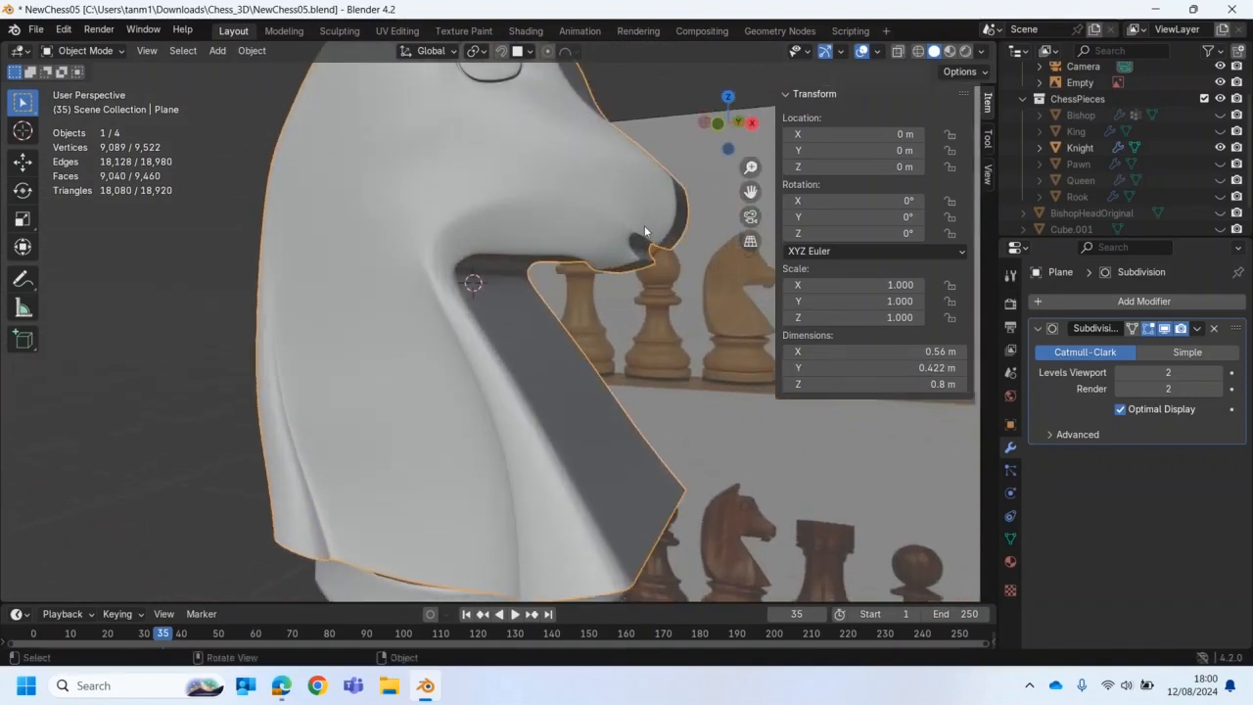
left_click(85, 49)
left_click(88, 68)
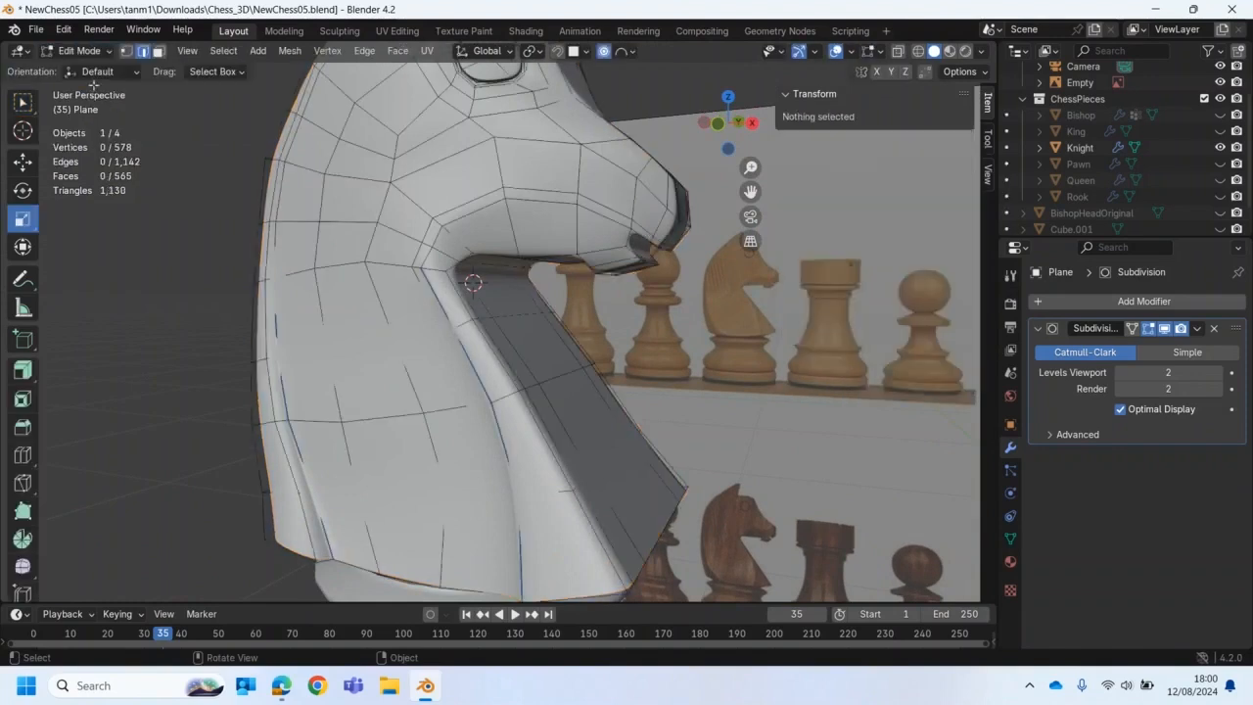
middle_click_drag(529, 274, 460, 274)
scroll(653, 232, "up", 2)
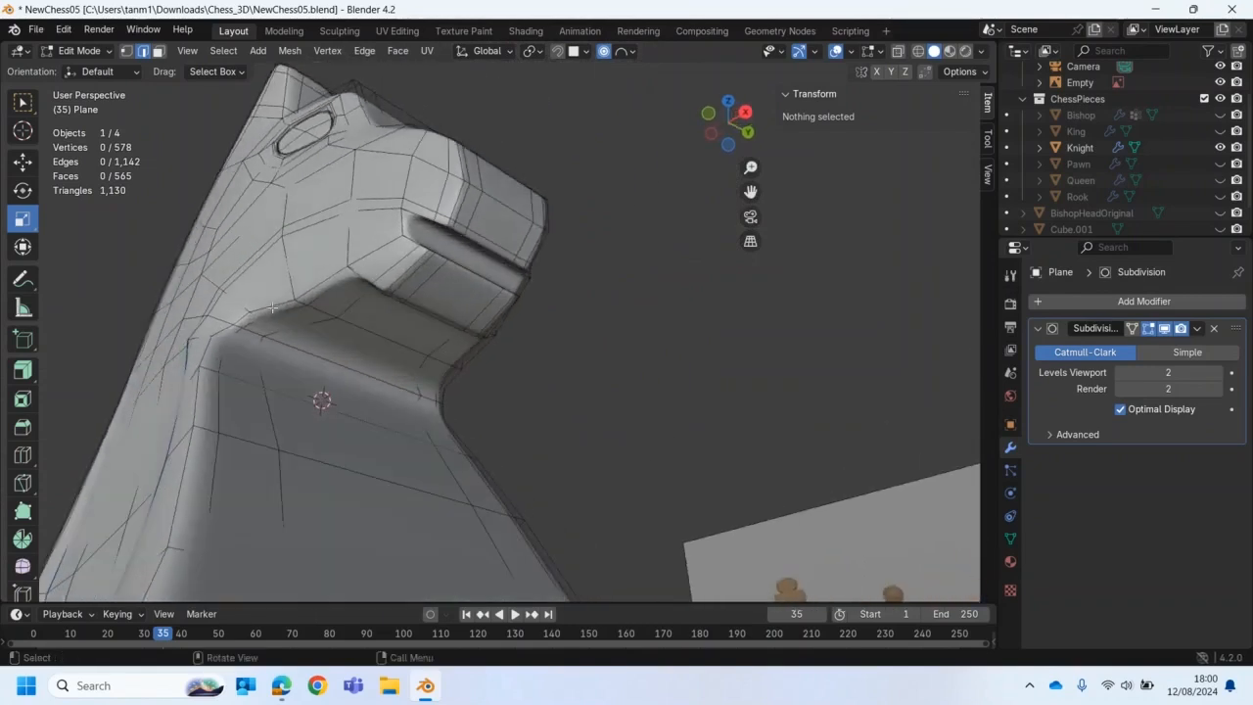
left_click(23, 456)
middle_click_drag(467, 218, 503, 280)
scroll(503, 282, "up", 4)
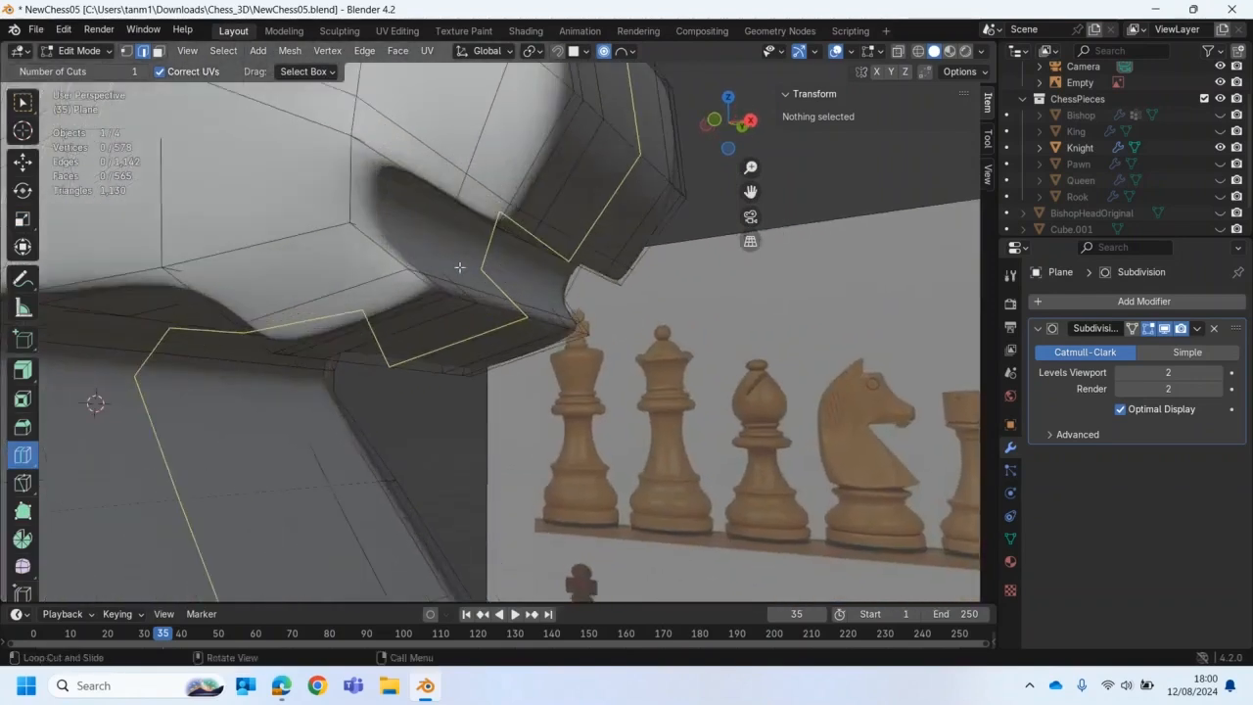
left_click(455, 276)
left_click_drag(455, 272, 462, 231)
middle_click_drag(435, 213, 564, 219)
left_click_drag(544, 191, 541, 262)
middle_click_drag(541, 262, 220, 292)
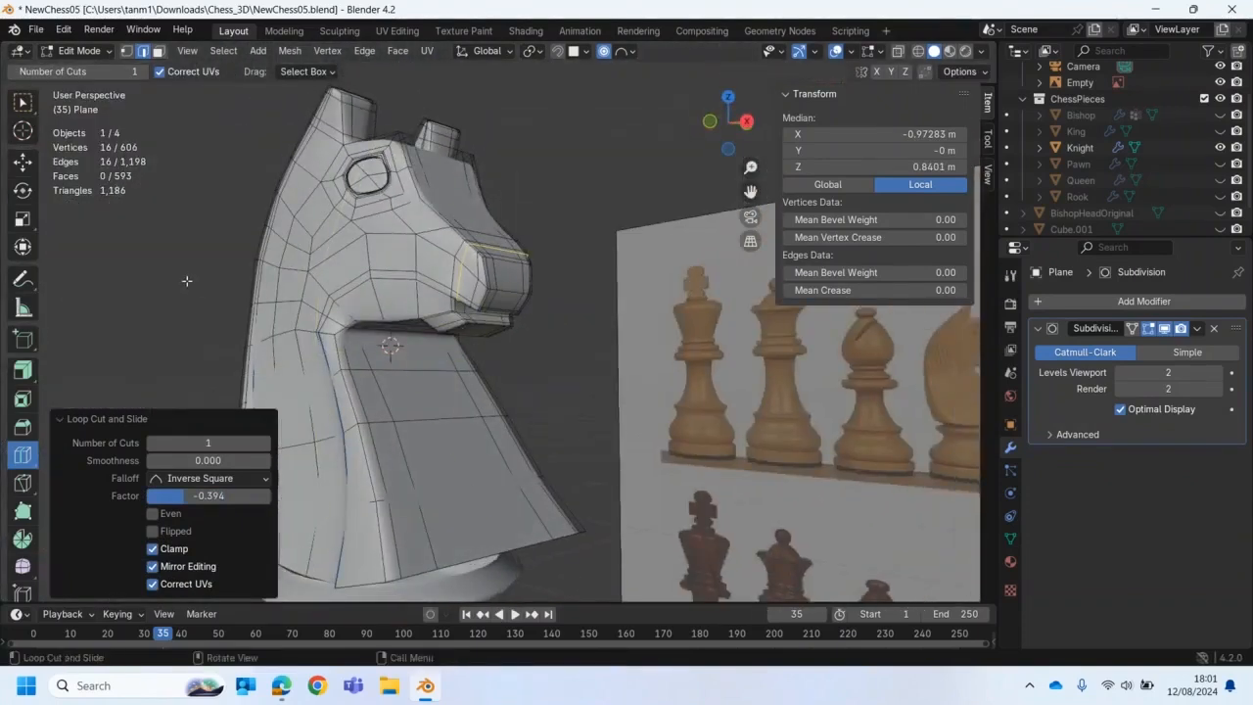
Step: Select the edge loops running along both front borders of the neck and both borders of the mane, 42 edges in all
left_click(22, 102)
middle_click_drag(371, 411, 413, 529)
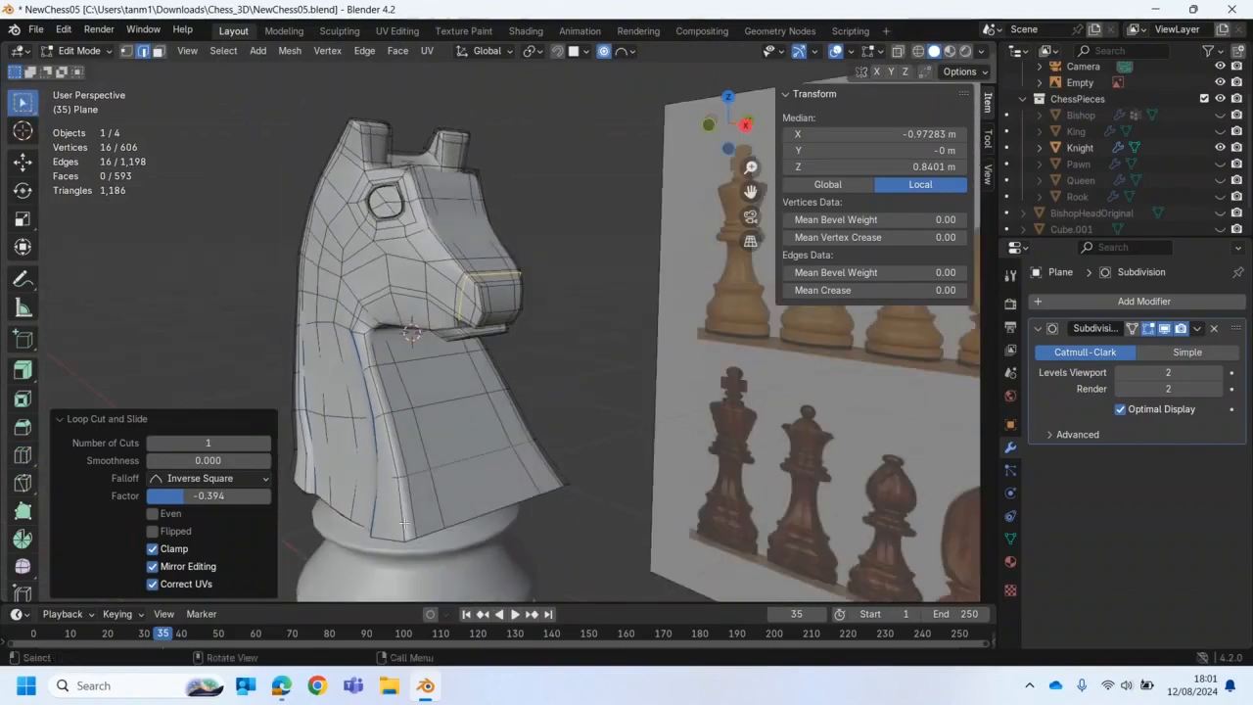
left_click(402, 518)
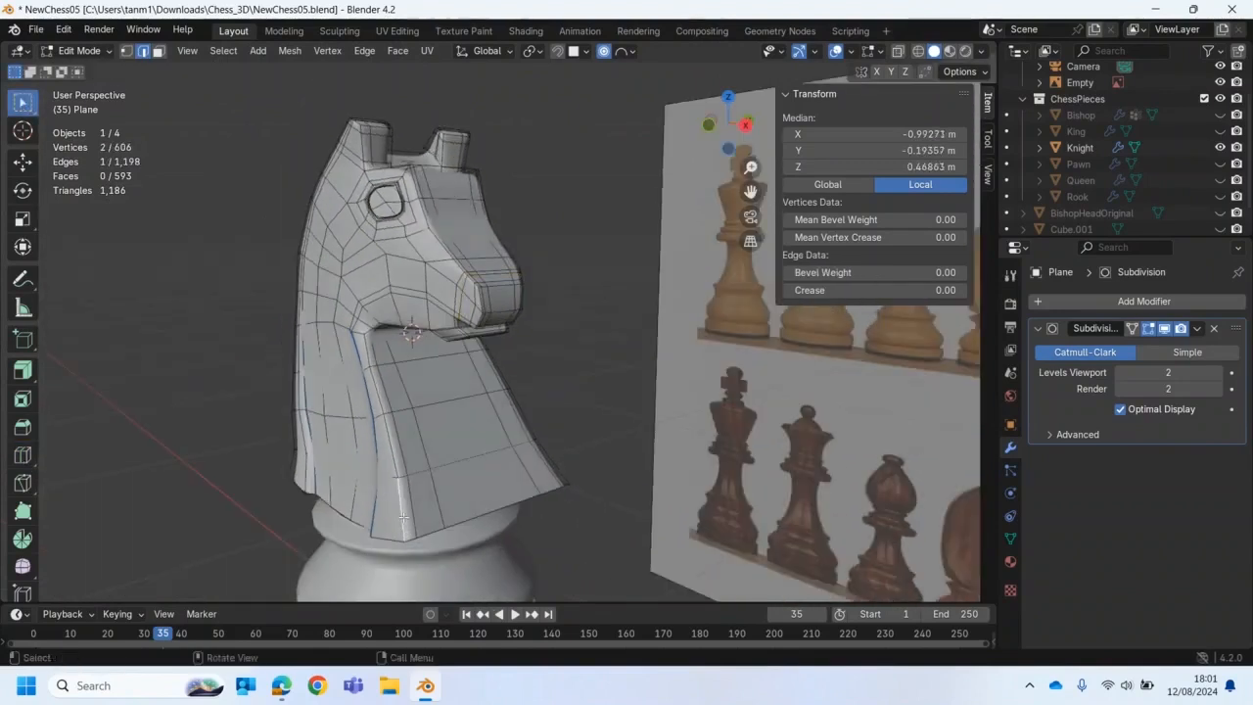
left_click(392, 442, "alt")
middle_click_drag(392, 443, 326, 483)
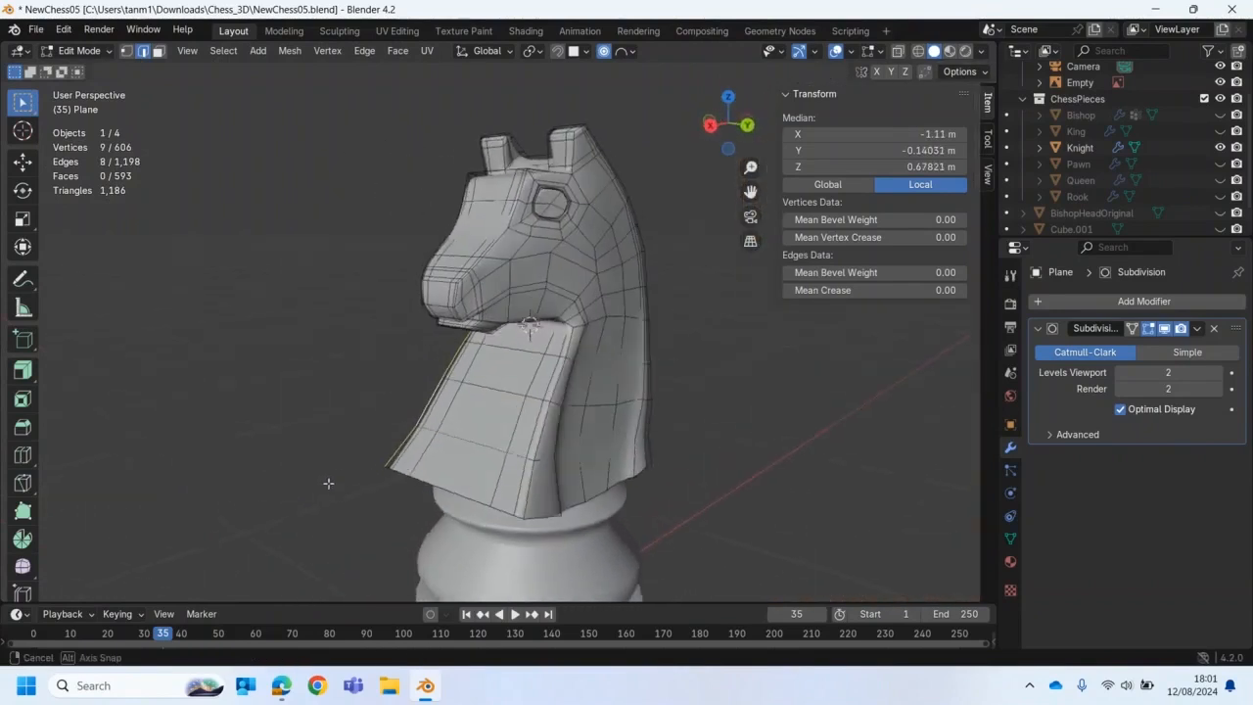
left_click(538, 440, "alt+shift")
middle_click_drag(538, 440, 441, 456)
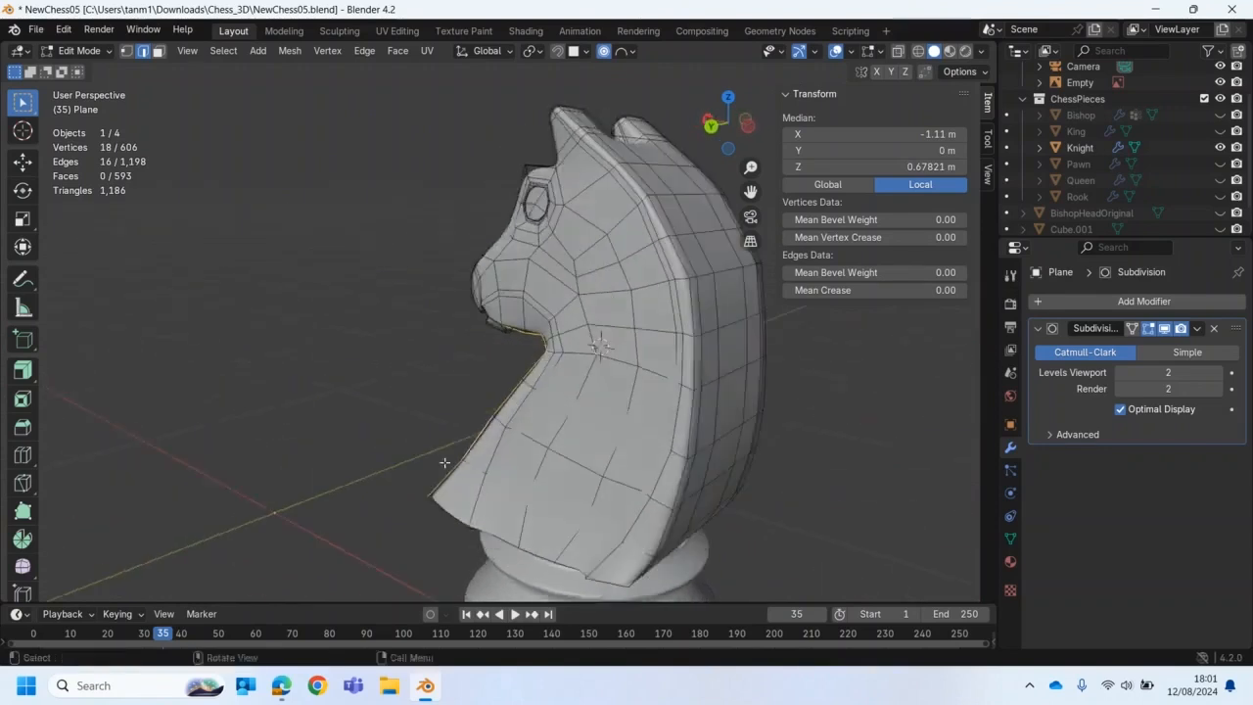
left_click(665, 526, "alt+shift")
middle_click_drag(725, 512, 811, 495)
left_click(540, 486, "alt+shift")
Step: Set the selected neck and mane edges' mean bevel weight to 0.5 and mean crease to 0.5, and clear the selection
left_click(931, 277)
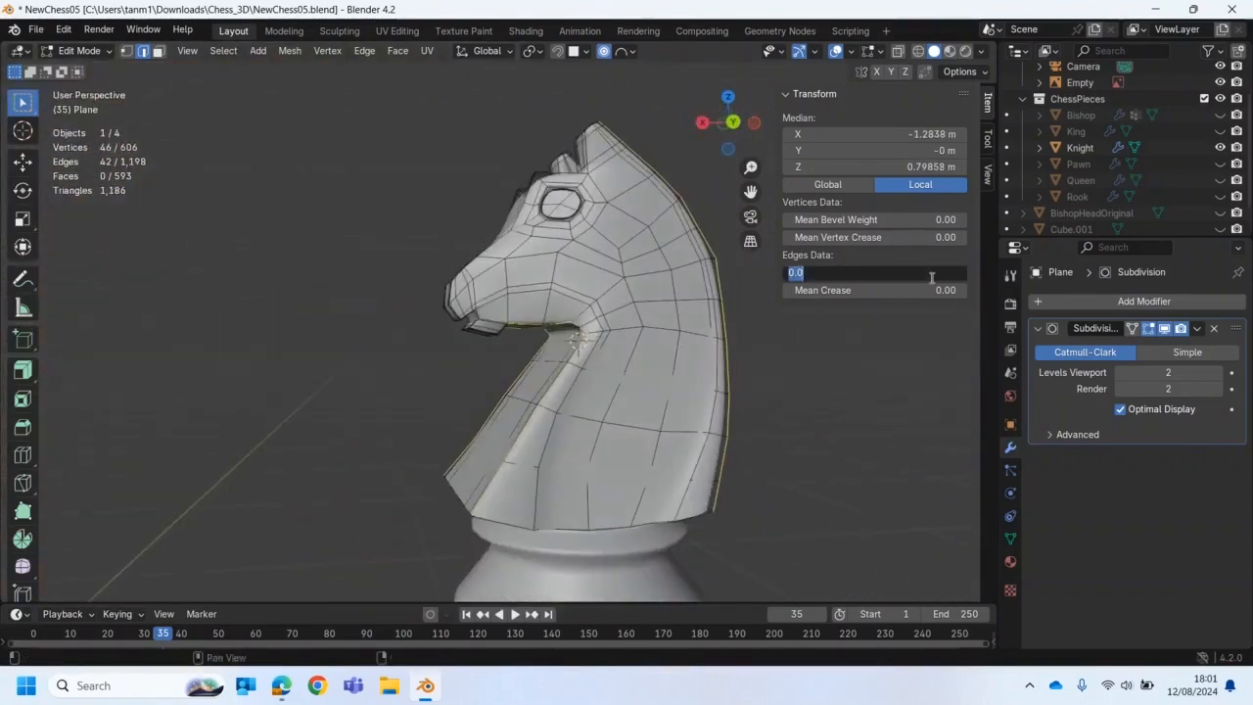
type("0.5")
key("Return")
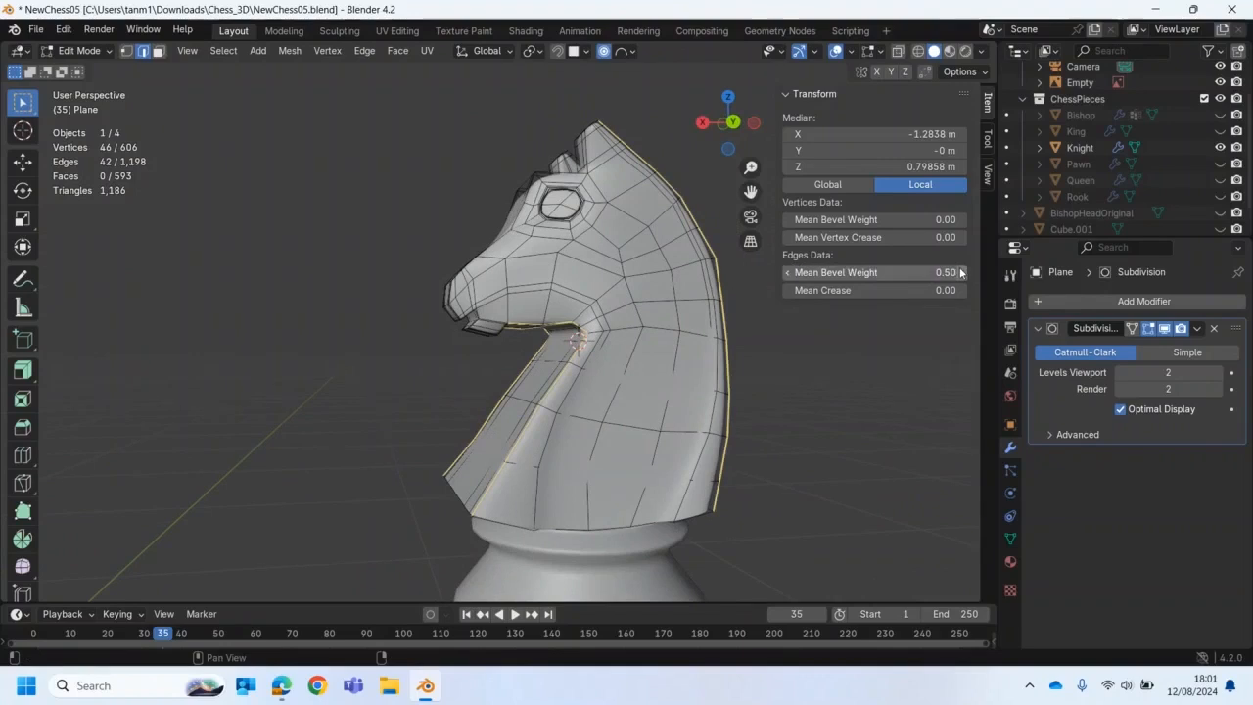
left_click(941, 291)
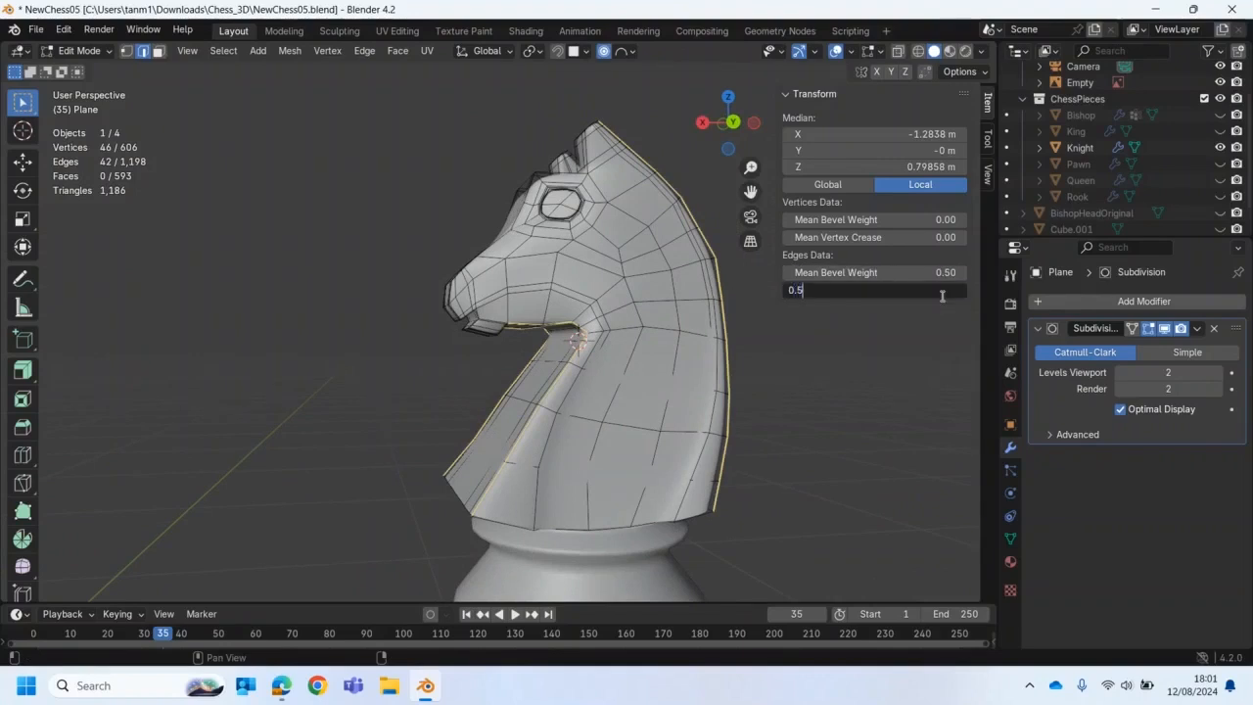
key("Return")
left_click(373, 314)
Step: Return the horse head to Object Mode and inspect the creased neck and mane under subdivision
middle_click_drag(437, 388, 174, 112)
left_click(87, 51)
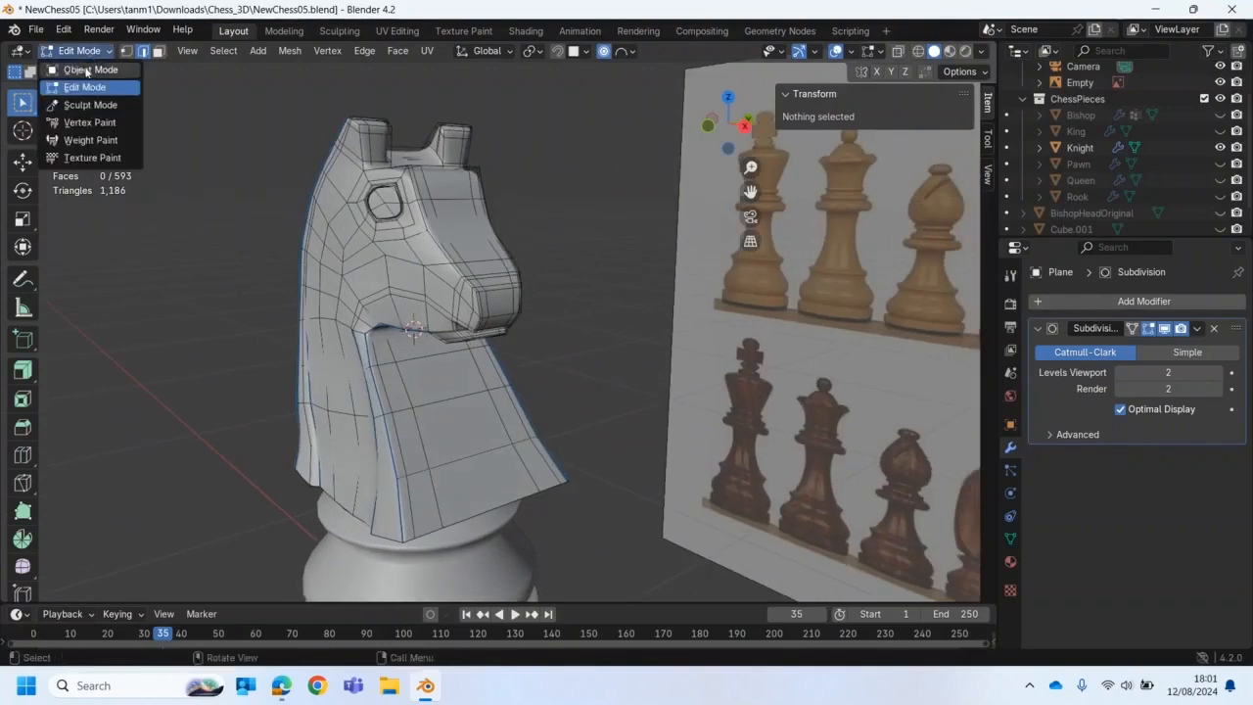
left_click(79, 66)
middle_click_drag(185, 248, 469, 280)
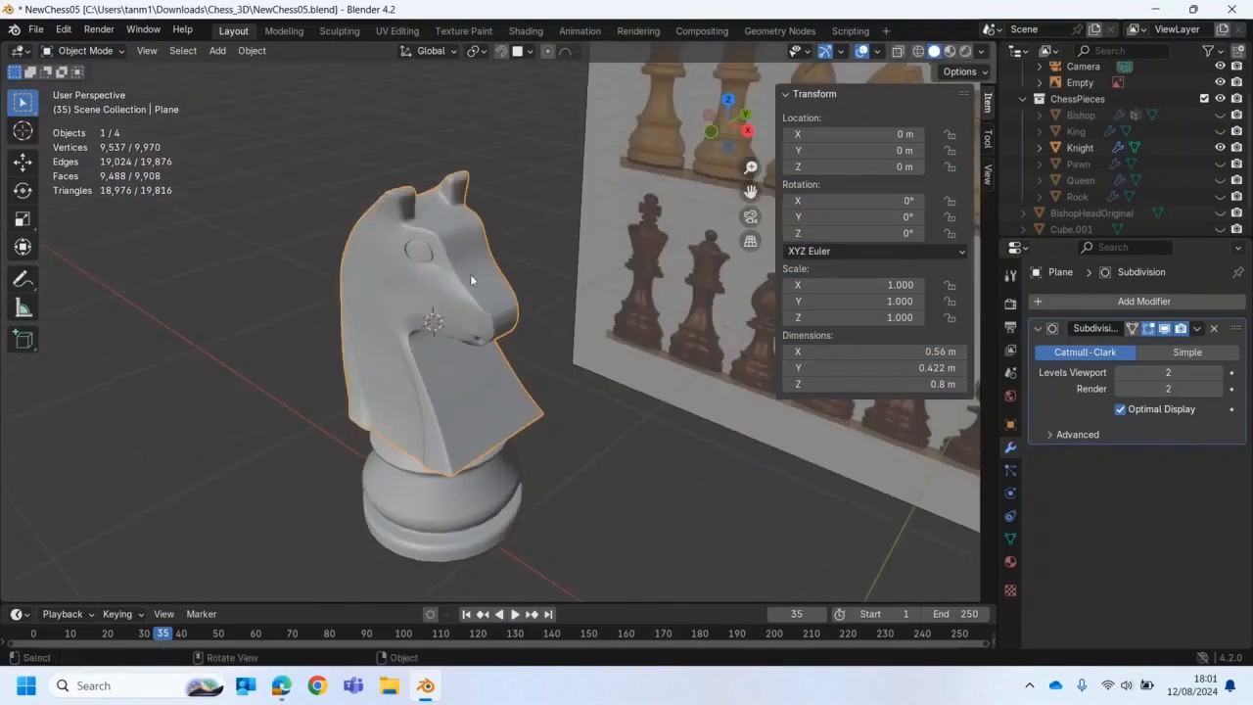
Step: In Edit Mode on the horse head, select the edge loops along both sides of the face ridge, from forehead to muzzle
left_click(87, 51)
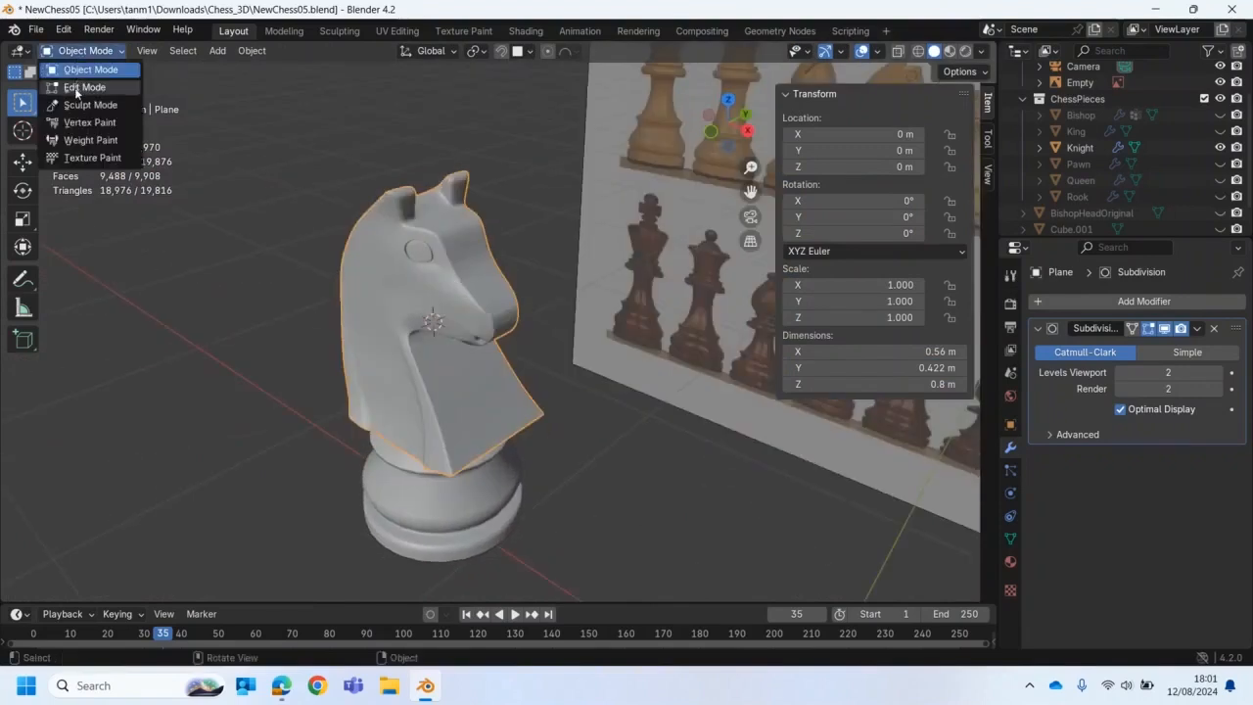
left_click(76, 86)
middle_click_drag(176, 303, 378, 312)
scroll(380, 306, "up", 4)
middle_click_drag(396, 257, 430, 250)
left_click(390, 233, "alt")
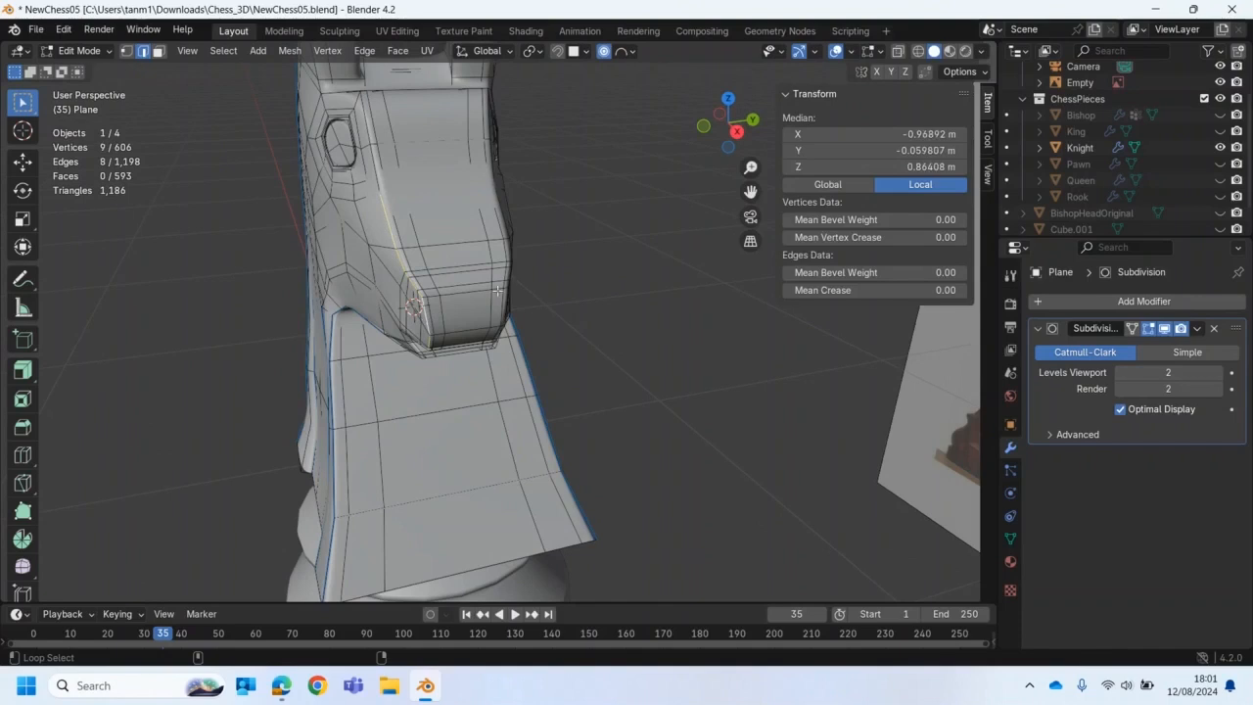
middle_click_drag(506, 256, 487, 225)
left_click(488, 223, "alt+shift")
middle_click_drag(509, 172, 350, 190)
left_click(510, 167, "alt+shift")
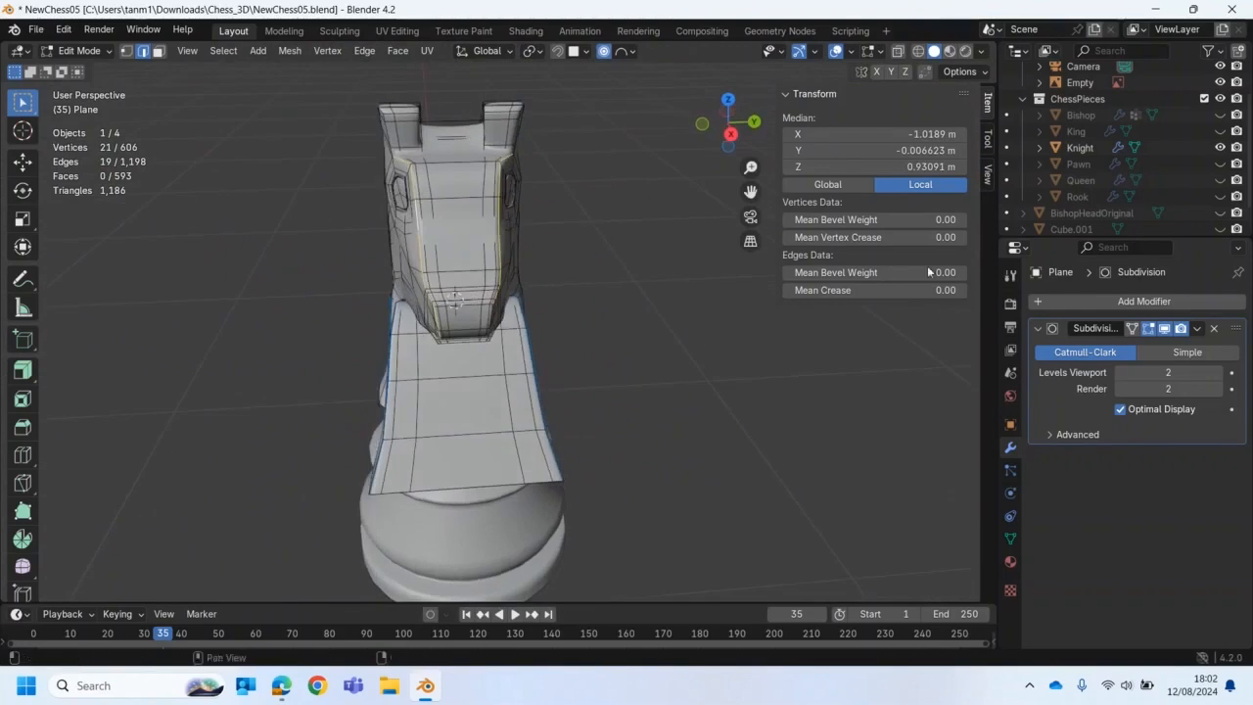
Step: Set the selected face ridge edges' mean bevel weight and mean crease to 0.5, and clear the selection
left_click(927, 272)
type("0.5")
key("Return")
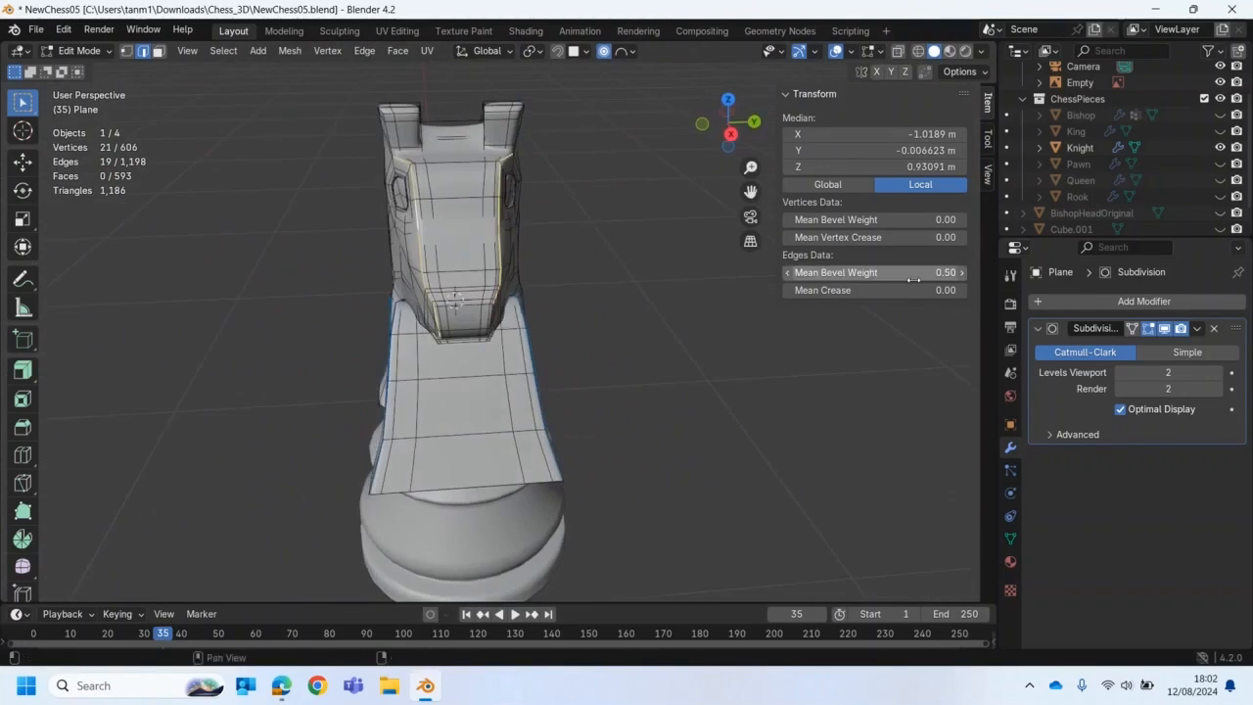
left_click(941, 293)
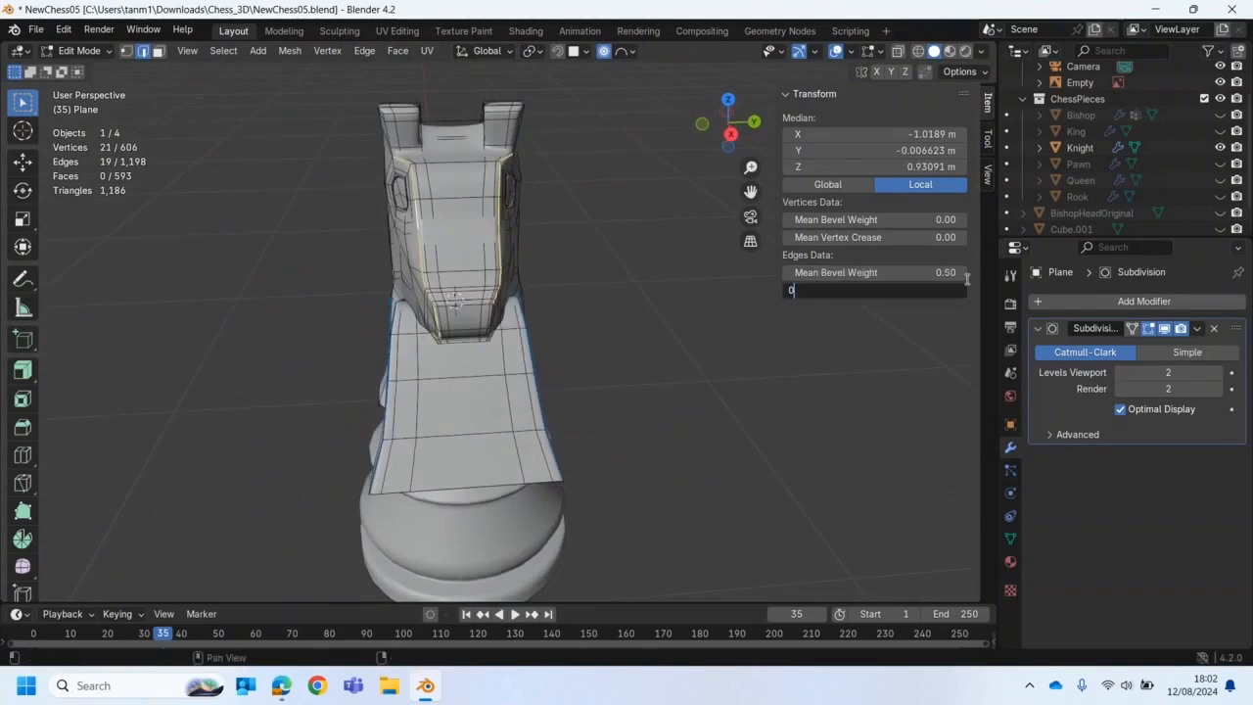
type("0.5")
key("Return")
left_click(324, 292)
Step: Check the edges around the ears and muzzle, and inspect the subdivided horse head and its neck joint in Object Mode
middle_click_drag(340, 299, 452, 289)
scroll(416, 196, "up", 2)
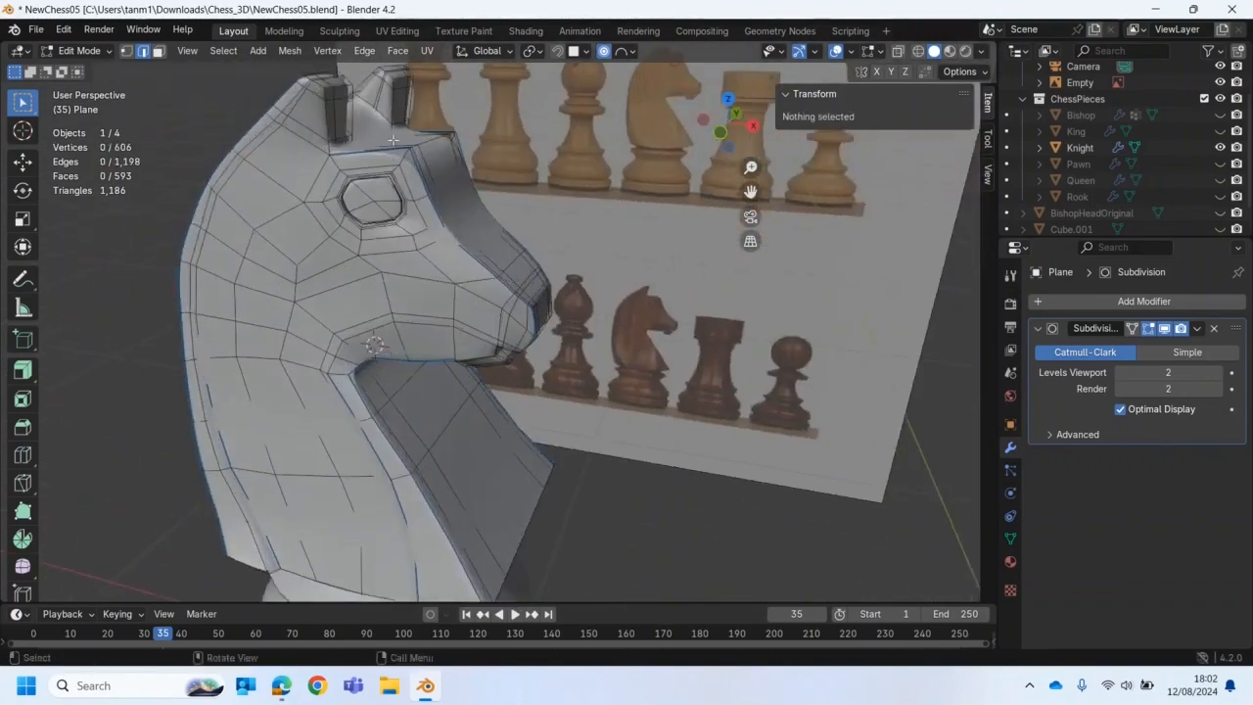
middle_click_drag(339, 139, 307, 131)
left_click(361, 101)
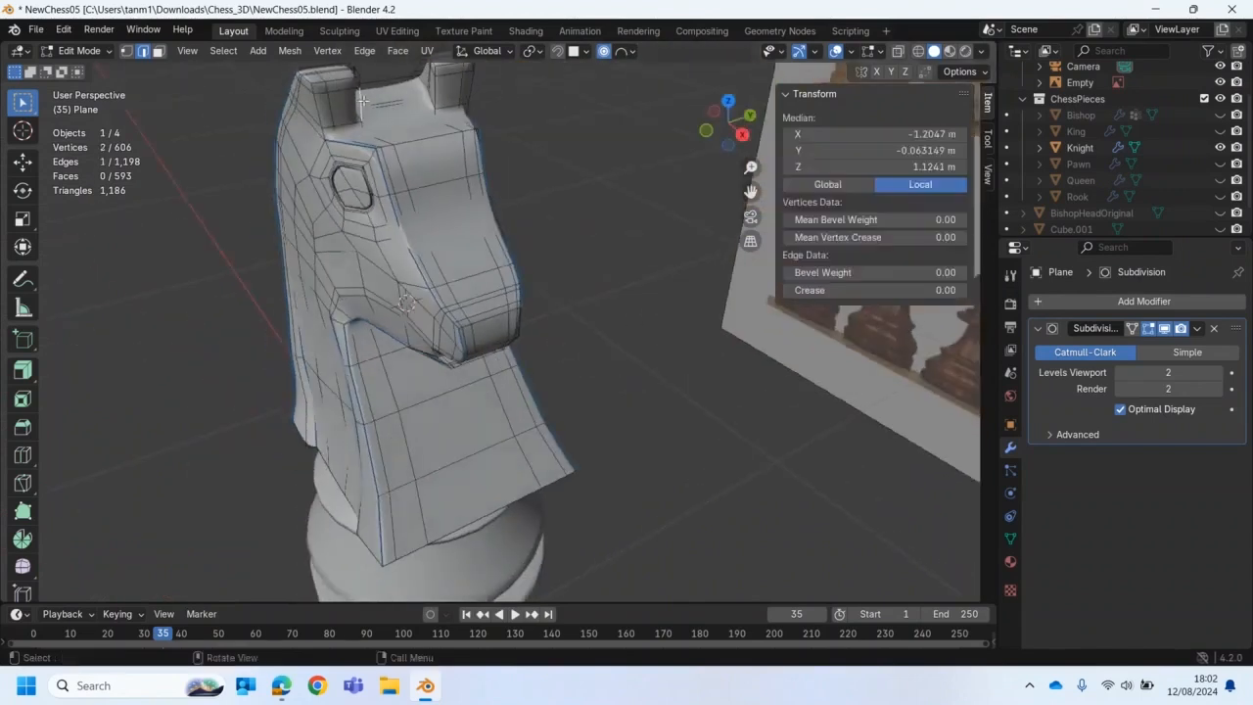
middle_click_drag(384, 70, 456, 216, "shift")
scroll(456, 216, "down", 5)
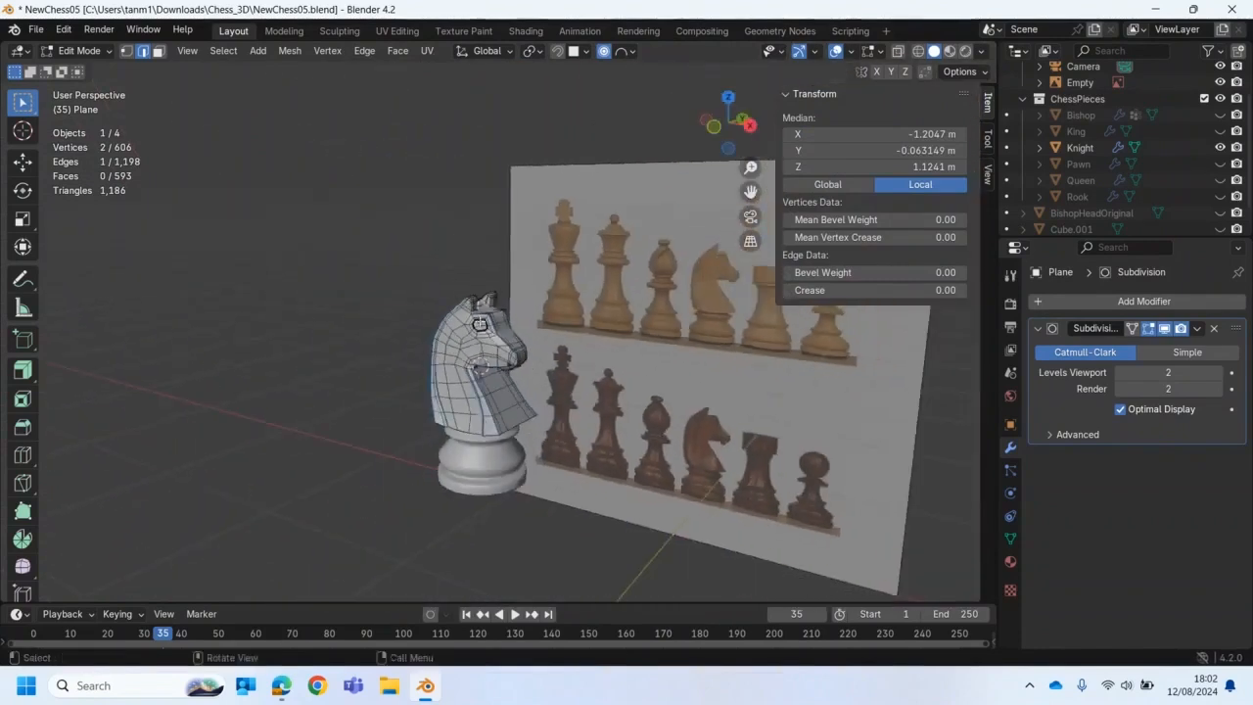
left_click(60, 54)
left_click(73, 62)
mouse_move(291, 314)
middle_mouse_down()
mouse_move(244, 287)
mouse_move(268, 318)
middle_mouse_up()
scroll(363, 382, "up", 6)
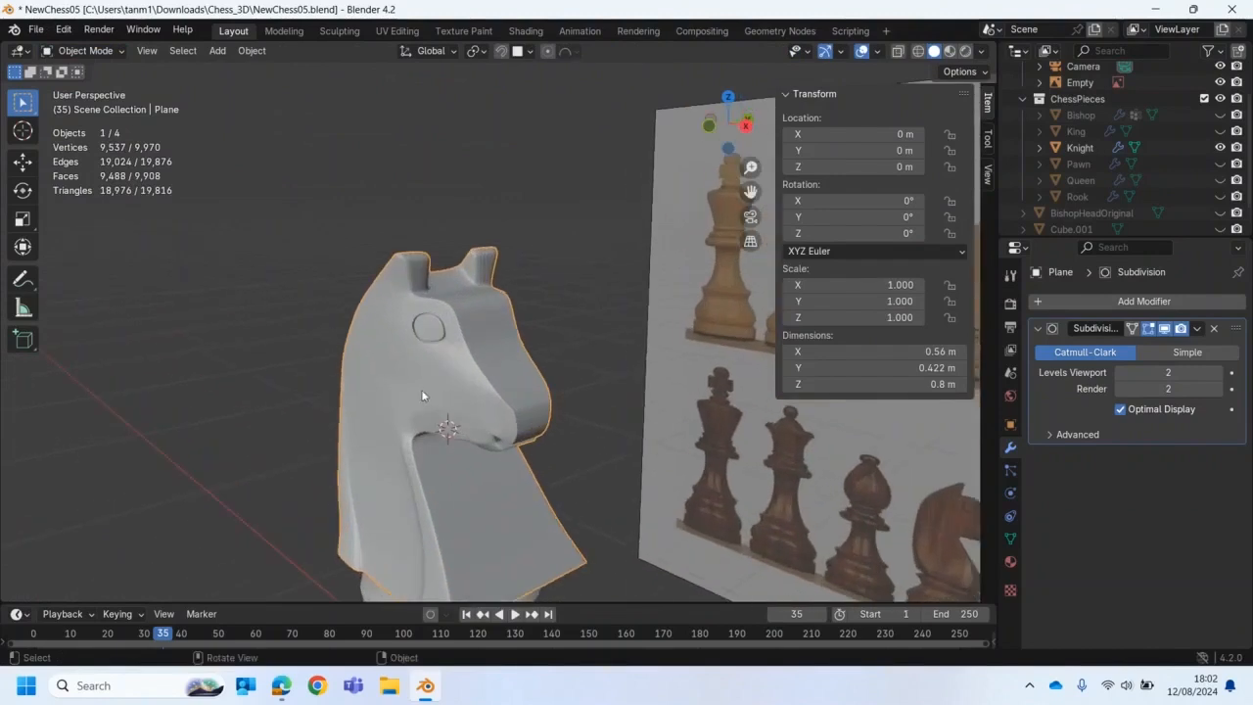
middle_click_drag(380, 304, 447, 407)
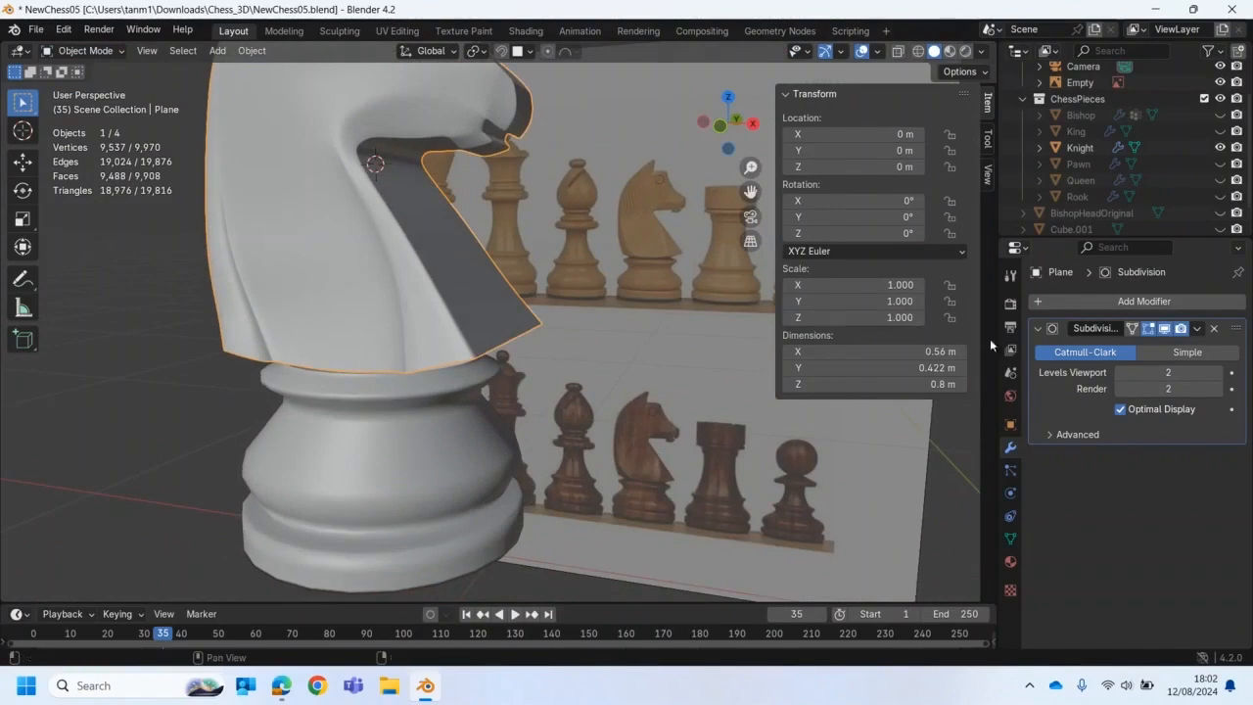
Step: Remove the horse head's Subdivision modifier and apply all of its transforms
left_click(1212, 329)
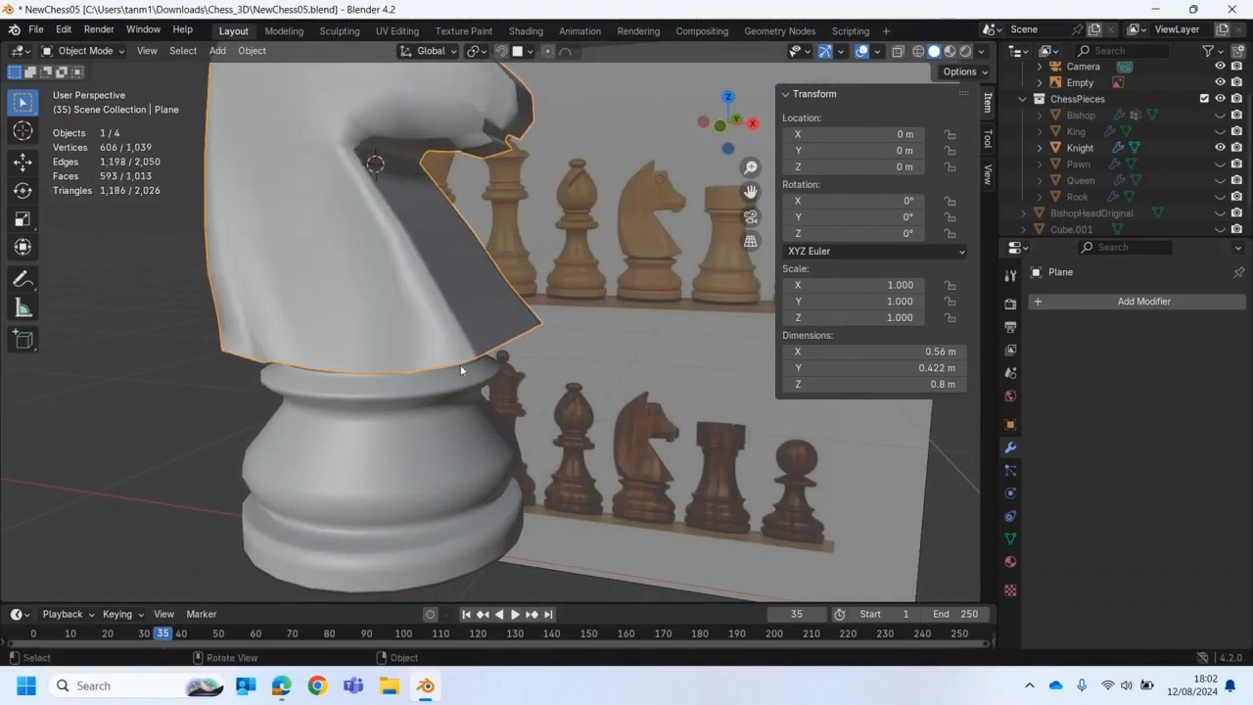
middle_click_drag(461, 369, 422, 328)
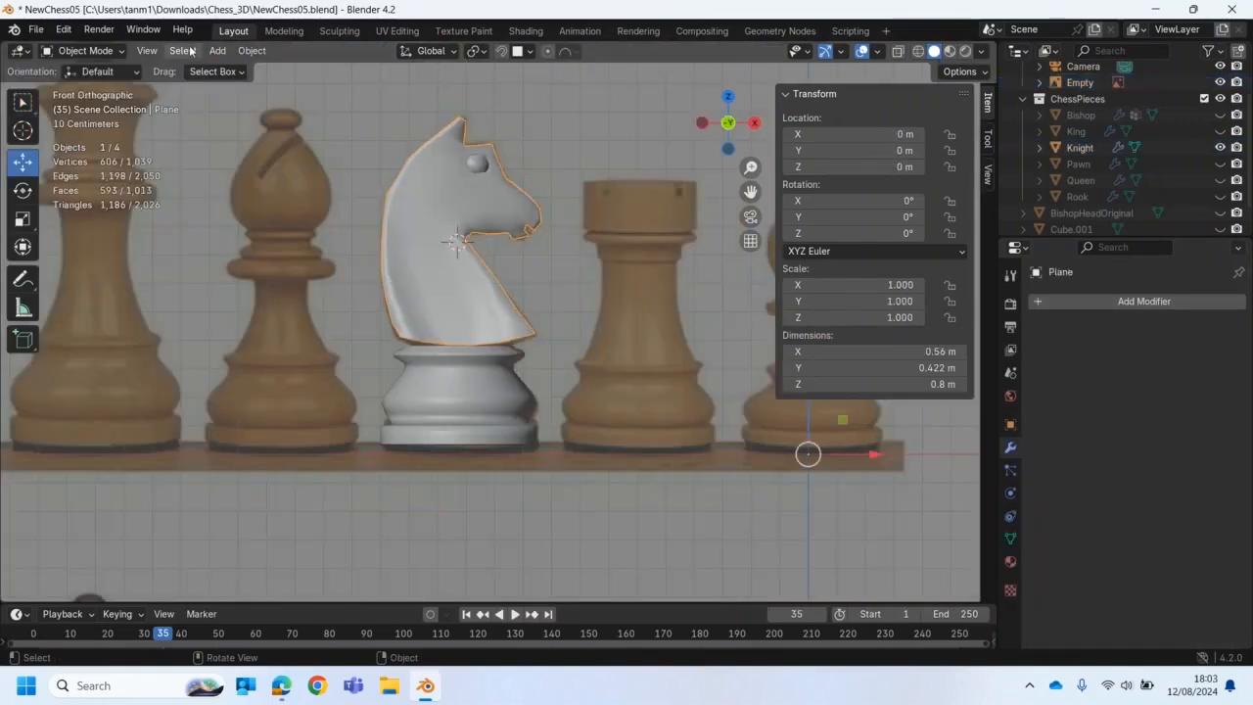
left_click(242, 52)
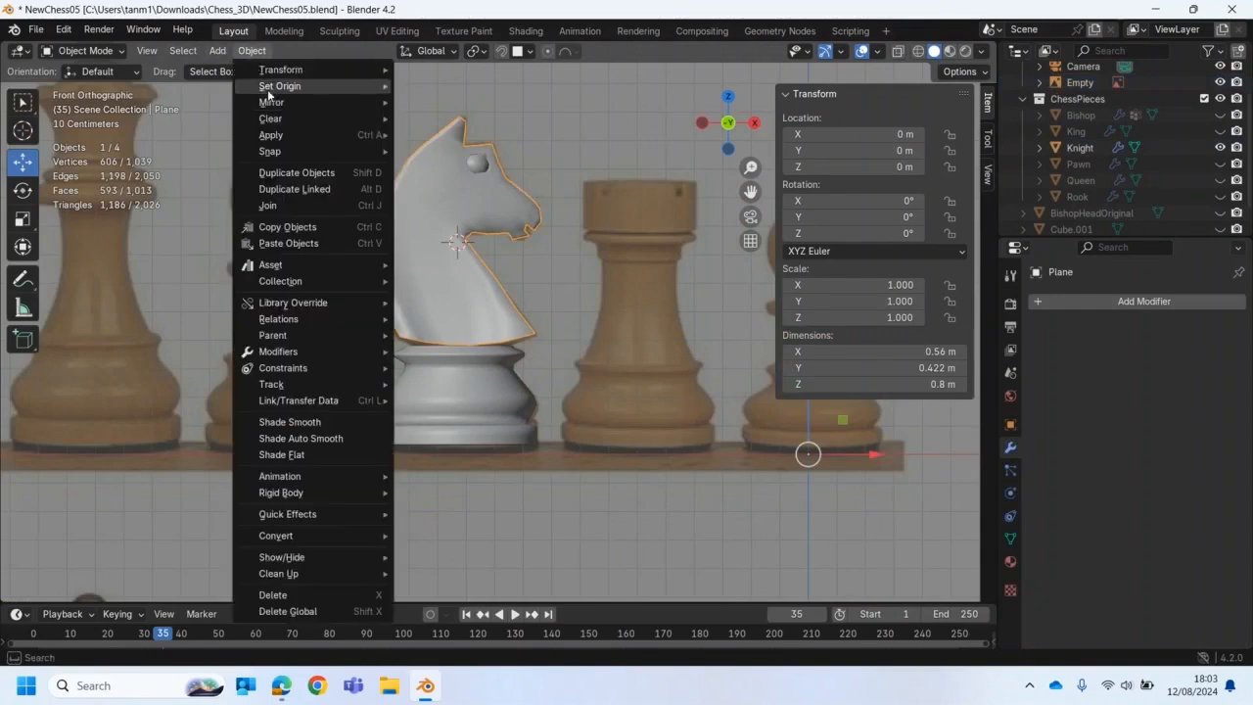
mouse_move(287, 88)
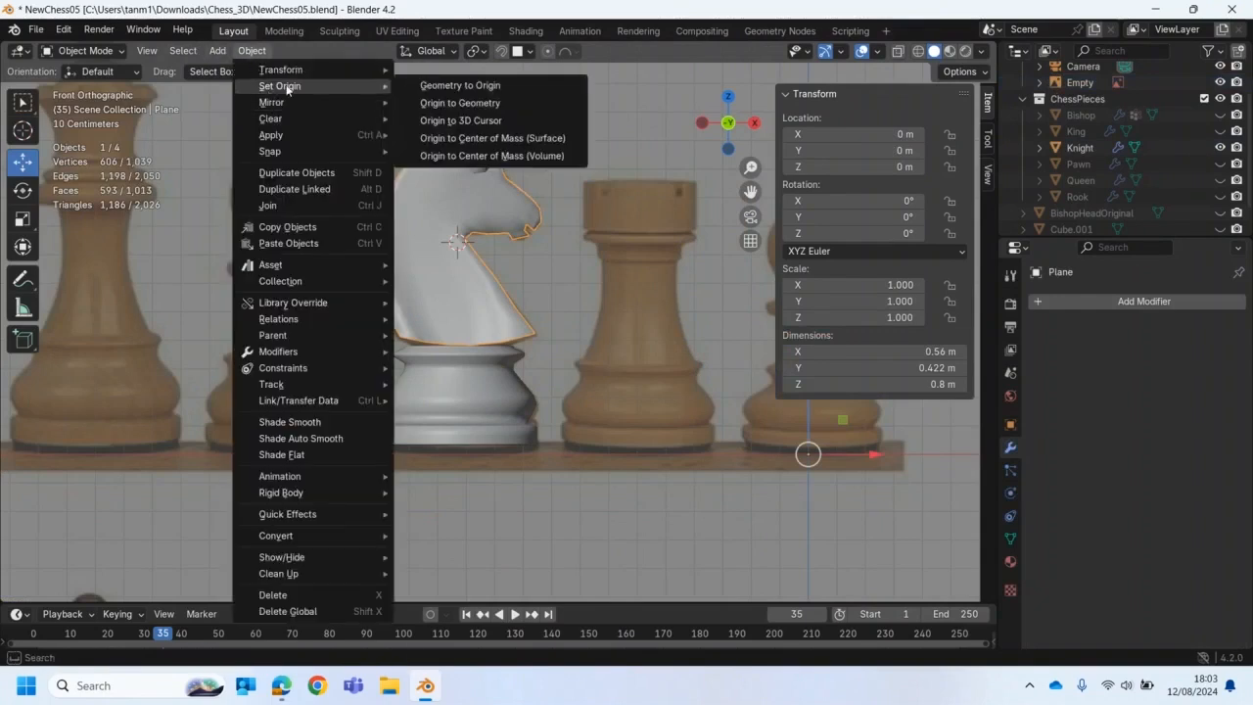
mouse_move(268, 122)
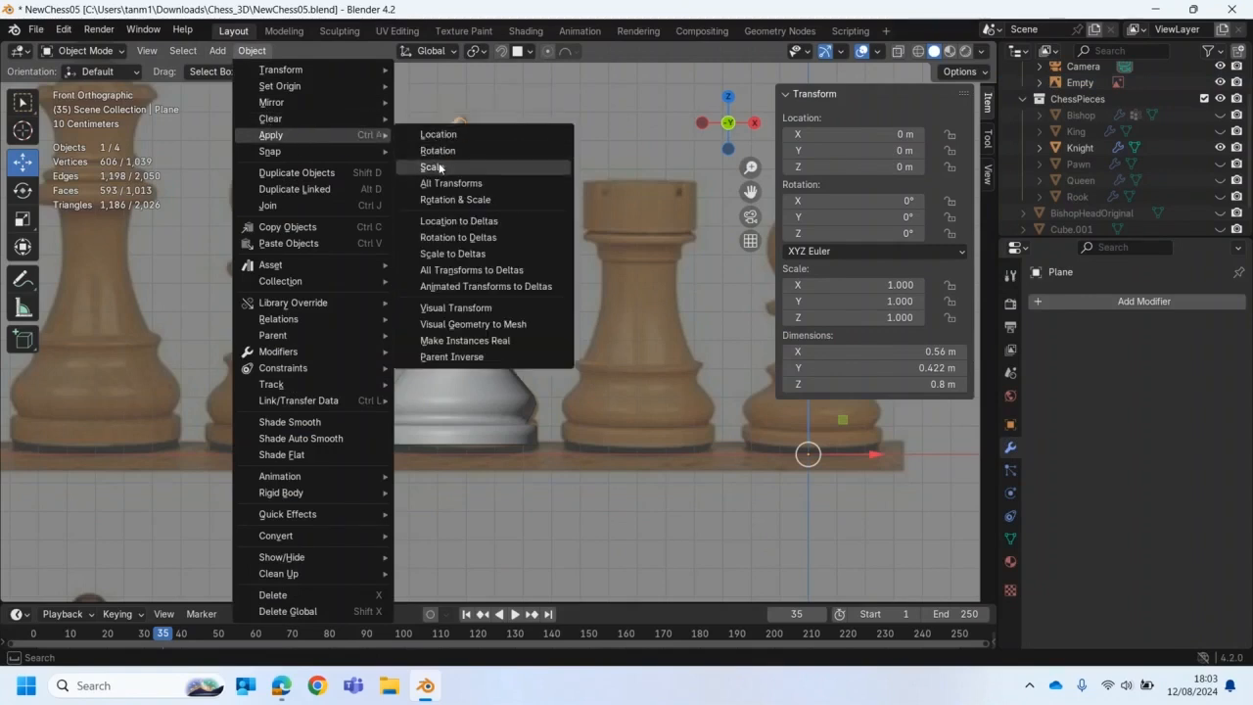
left_click(444, 184)
Step: Set the horse head's origin to its center of mass (surface) and raise the head slightly off the base
left_click(252, 51)
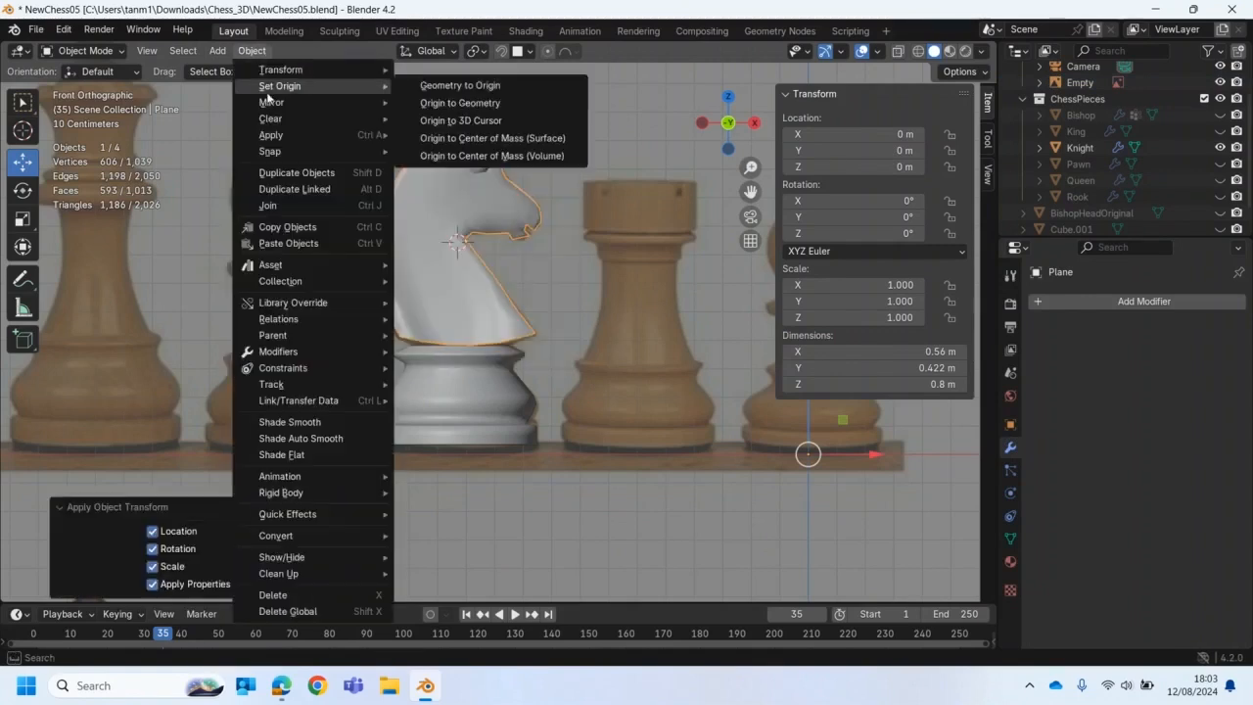
left_click(460, 138)
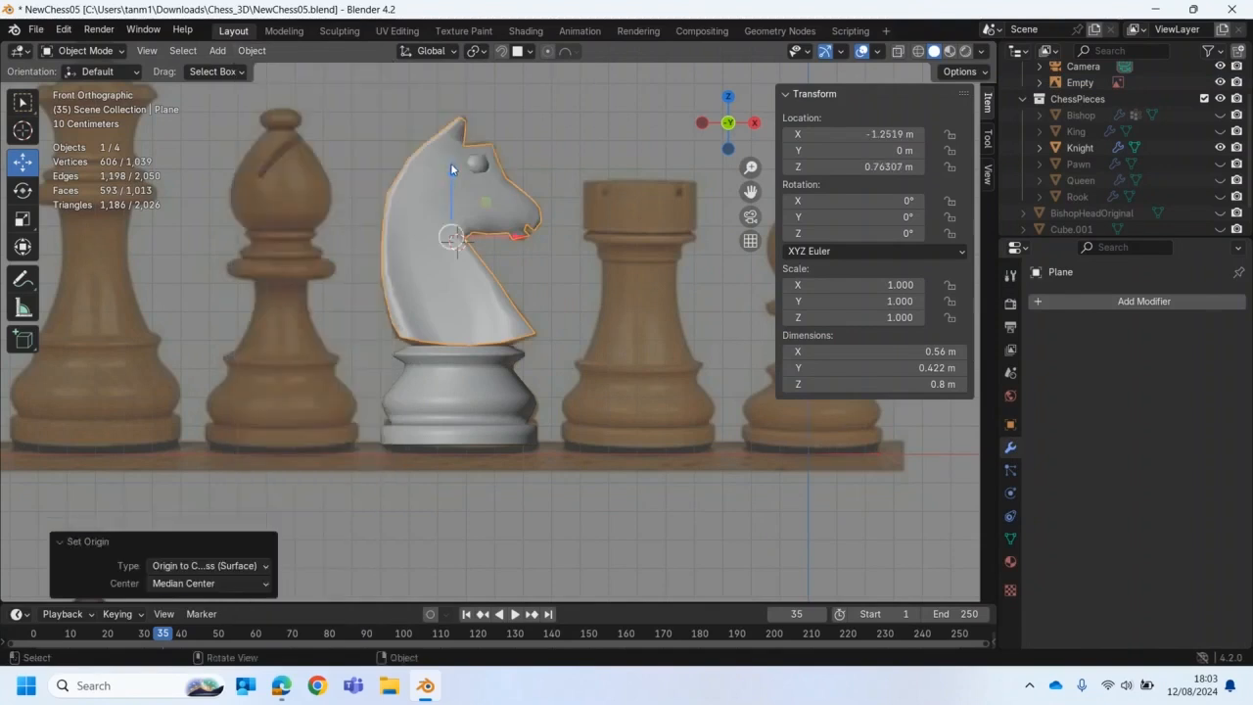
key("g")
left_click(455, 163)
middle_click_drag(540, 321, 488, 350)
Step: Select the open edge loop around the bottom of the horse's neck in Edit Mode
left_click(86, 49)
left_click(101, 85)
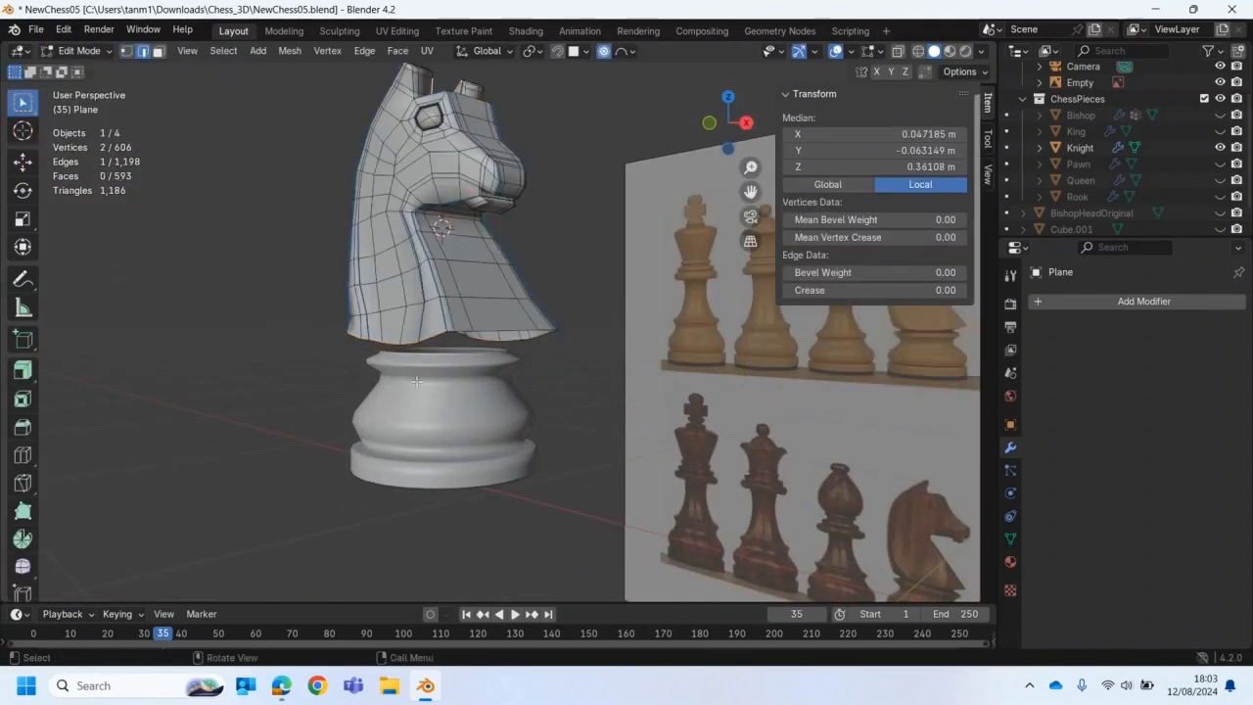
middle_click_drag(421, 323, 440, 330)
left_click(441, 311, "alt")
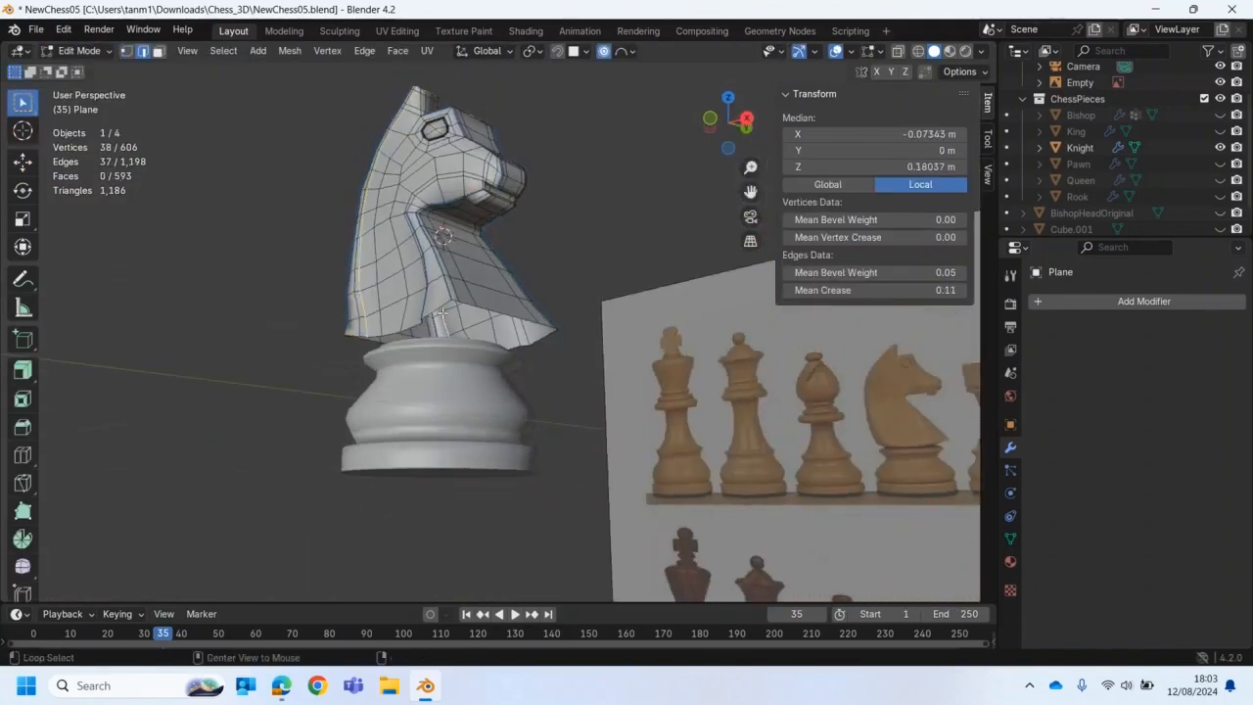
left_click(469, 303, "alt")
middle_click_drag(469, 304, 452, 341)
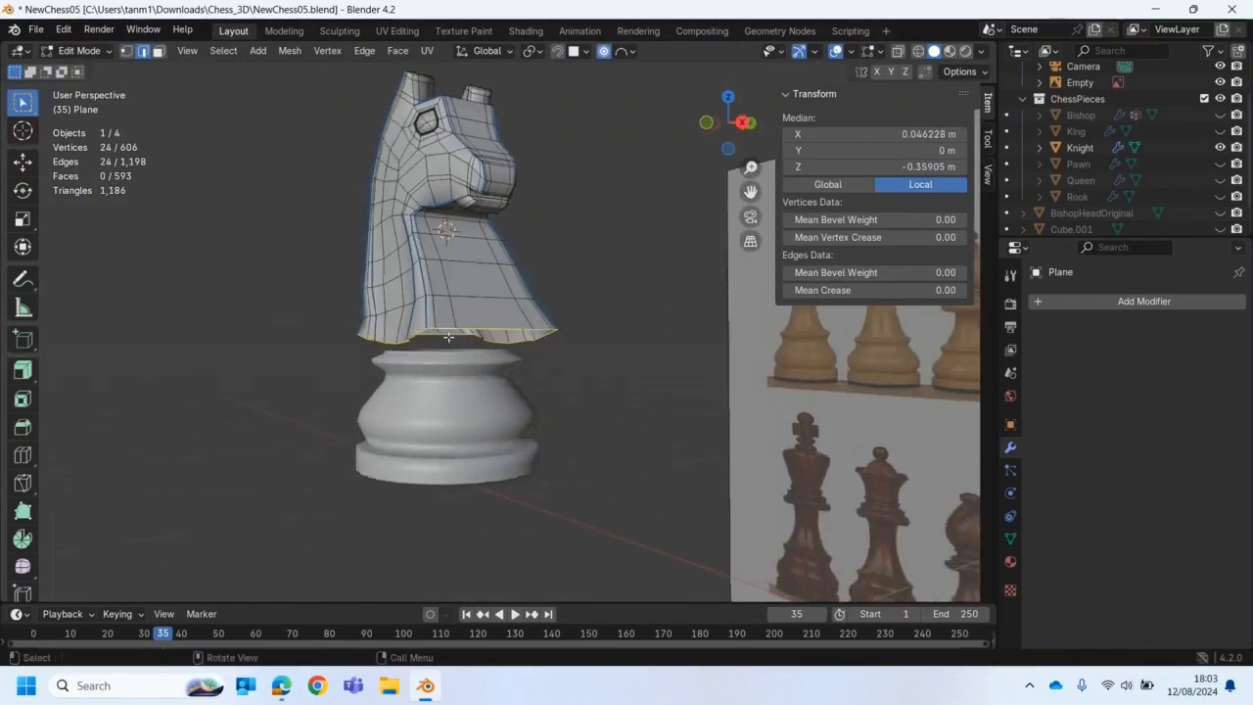
scroll(452, 340, "up", 1)
key("e")
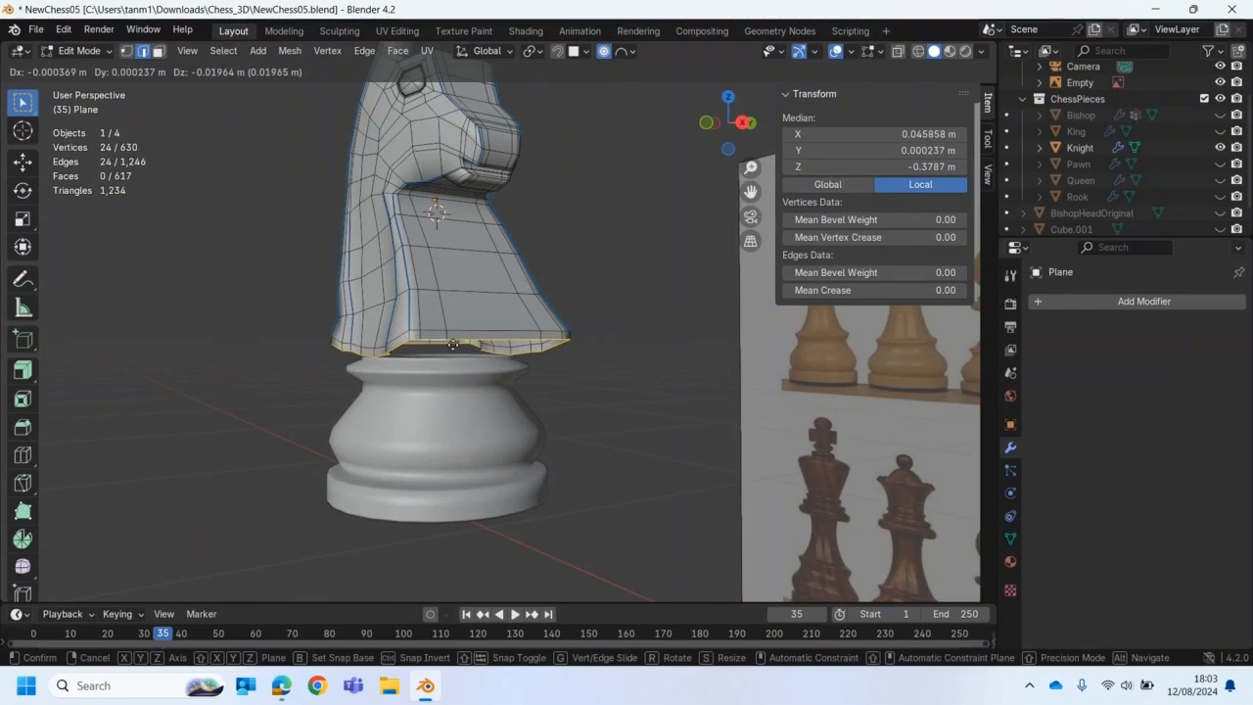
left_click(453, 348)
key("shift+space")
key("s")
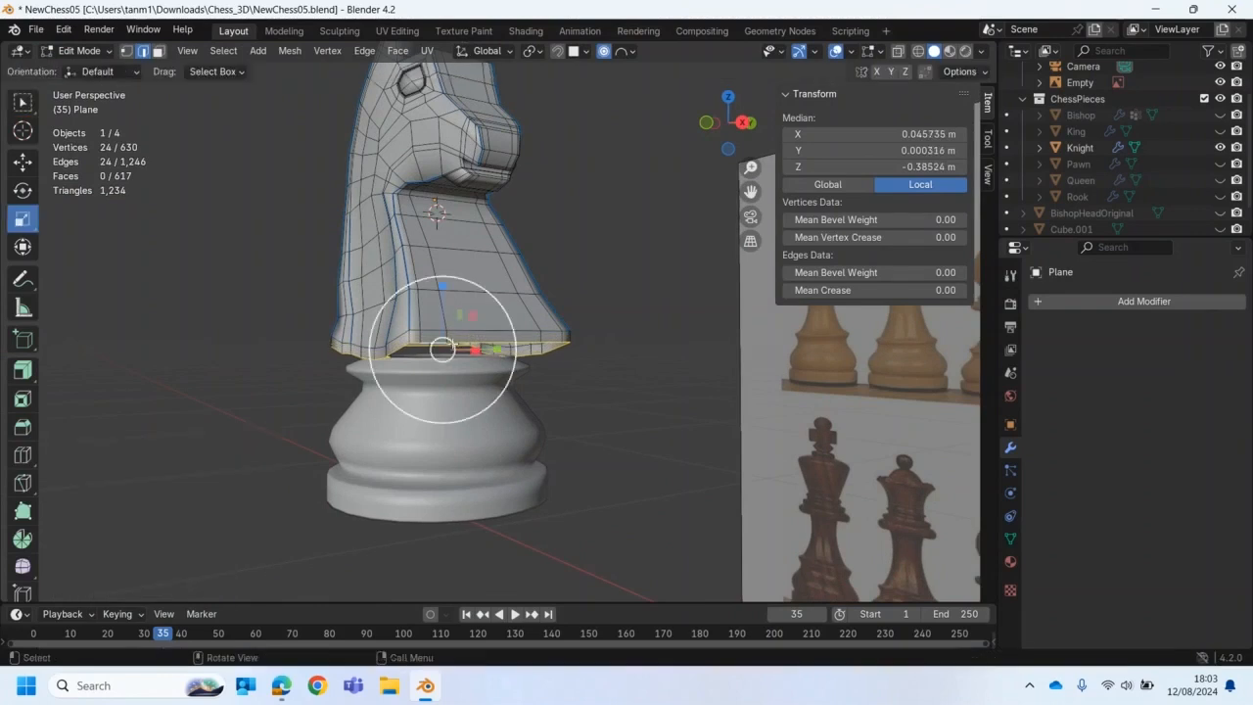
left_click_drag(441, 285, 441, 314)
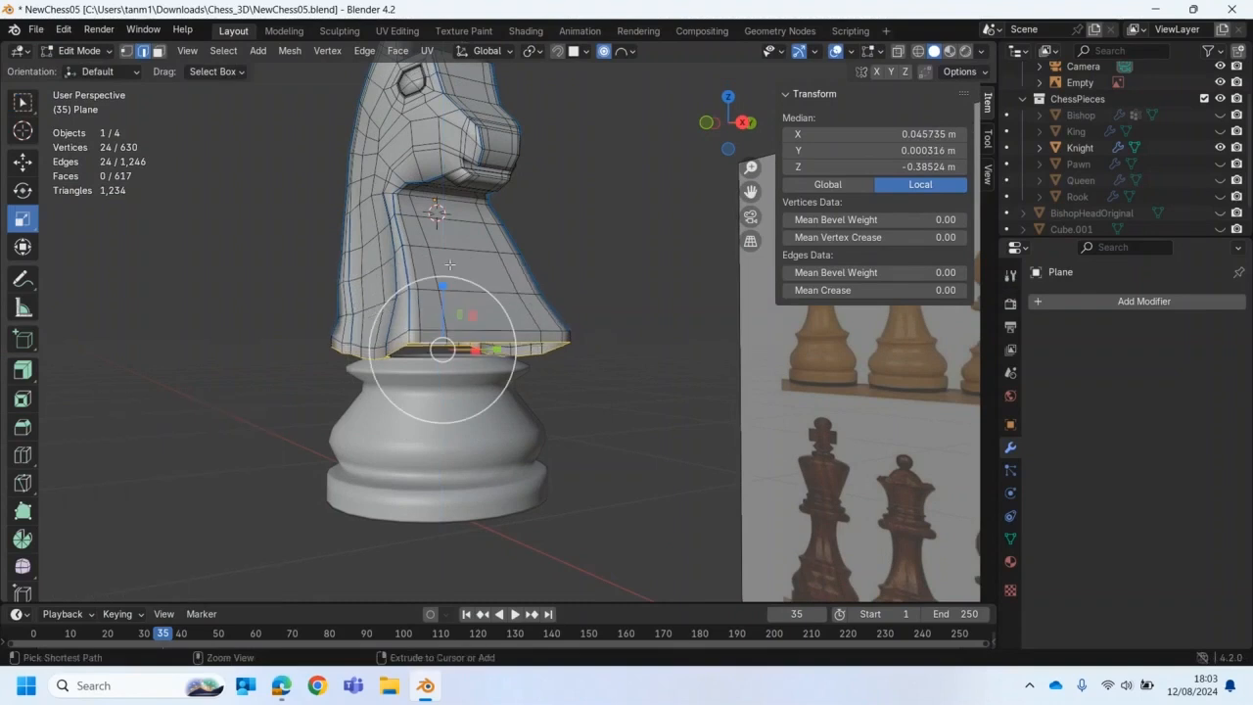
key("ctrl+z")
key("ctrl+z")
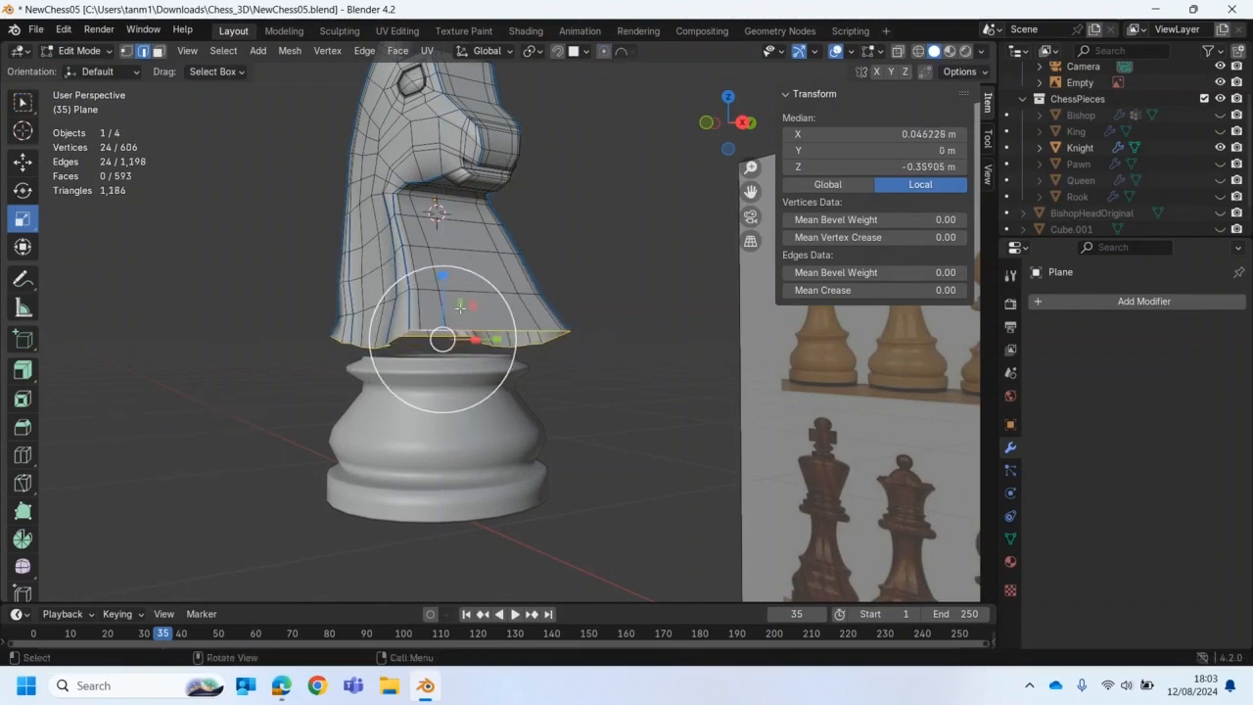
Step: Extrude the neck's bottom edge loop slightly downward and flatten the new loop by setting its Z scale to 0
key("e")
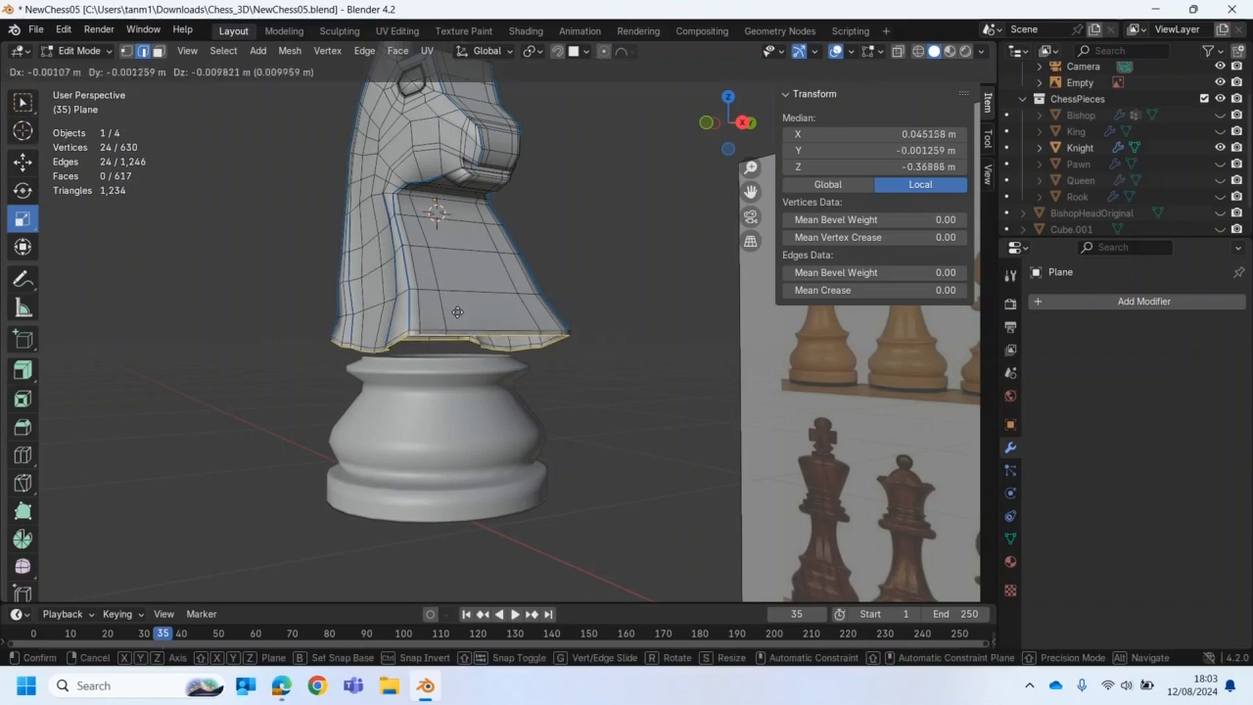
left_click(457, 317)
left_click_drag(443, 286, 442, 316)
middle_click_drag(448, 366, 426, 299)
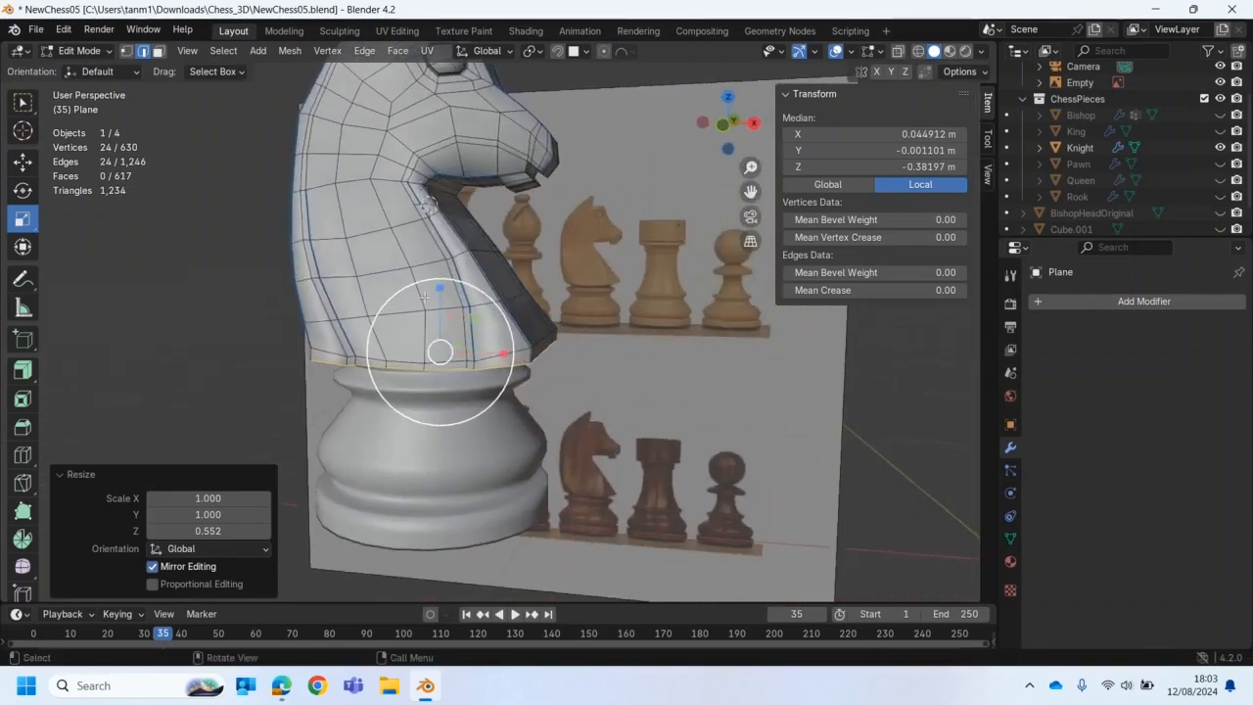
left_click(227, 528)
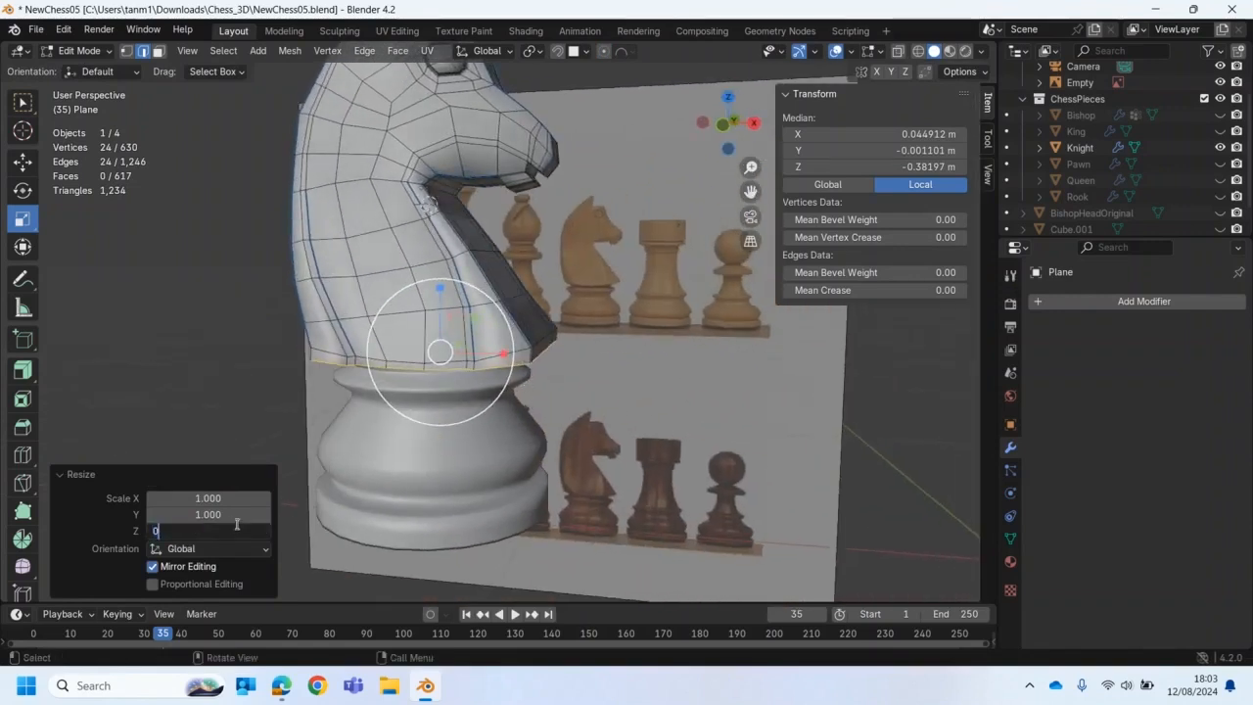
key("Return")
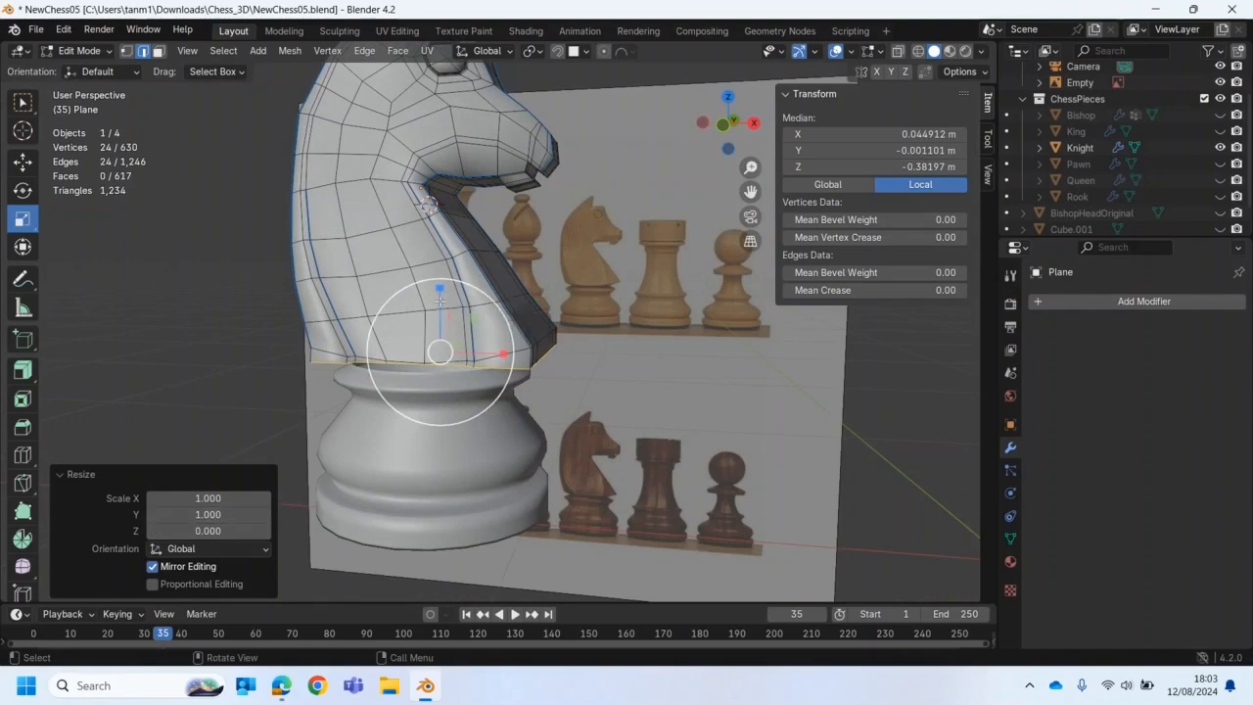
Step: Lower the flattened neck loop by about 0.006 m and scale it uniformly to about 0.877
key("g")
left_click_drag(440, 286, 443, 292)
middle_click_drag(448, 294, 337, 306)
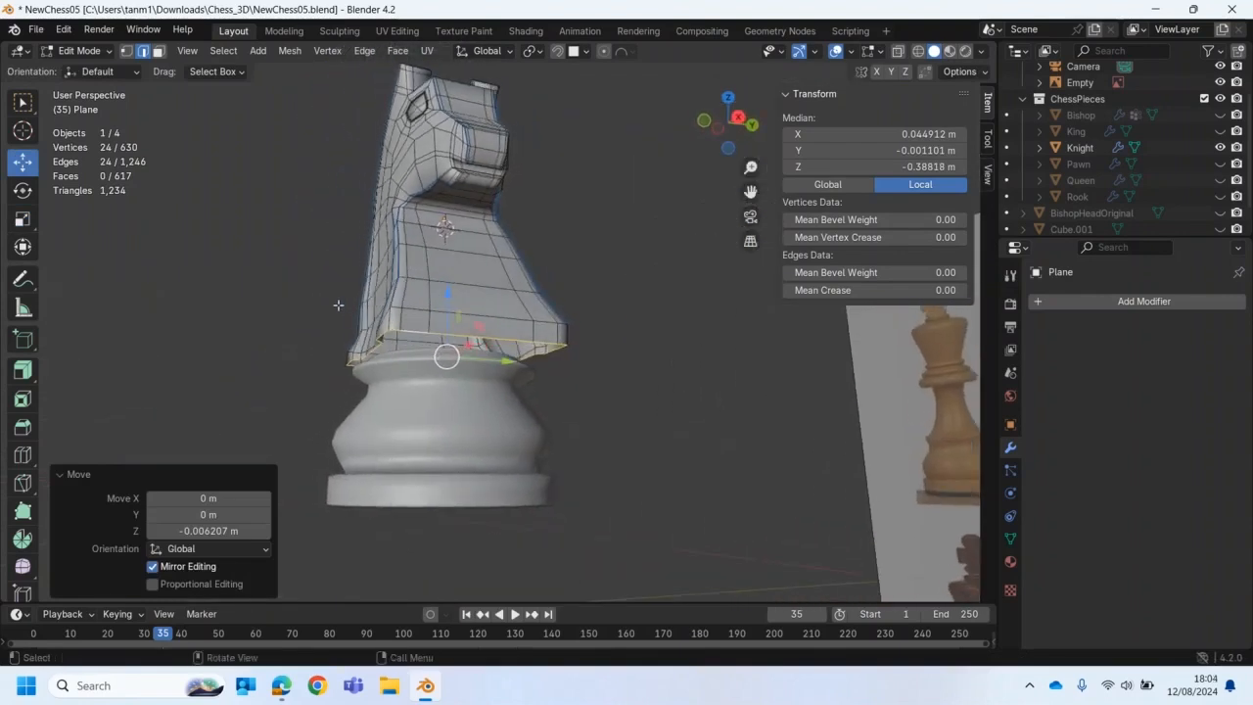
left_click(22, 218)
left_click_drag(488, 298, 481, 313)
middle_click_drag(482, 313, 240, 148)
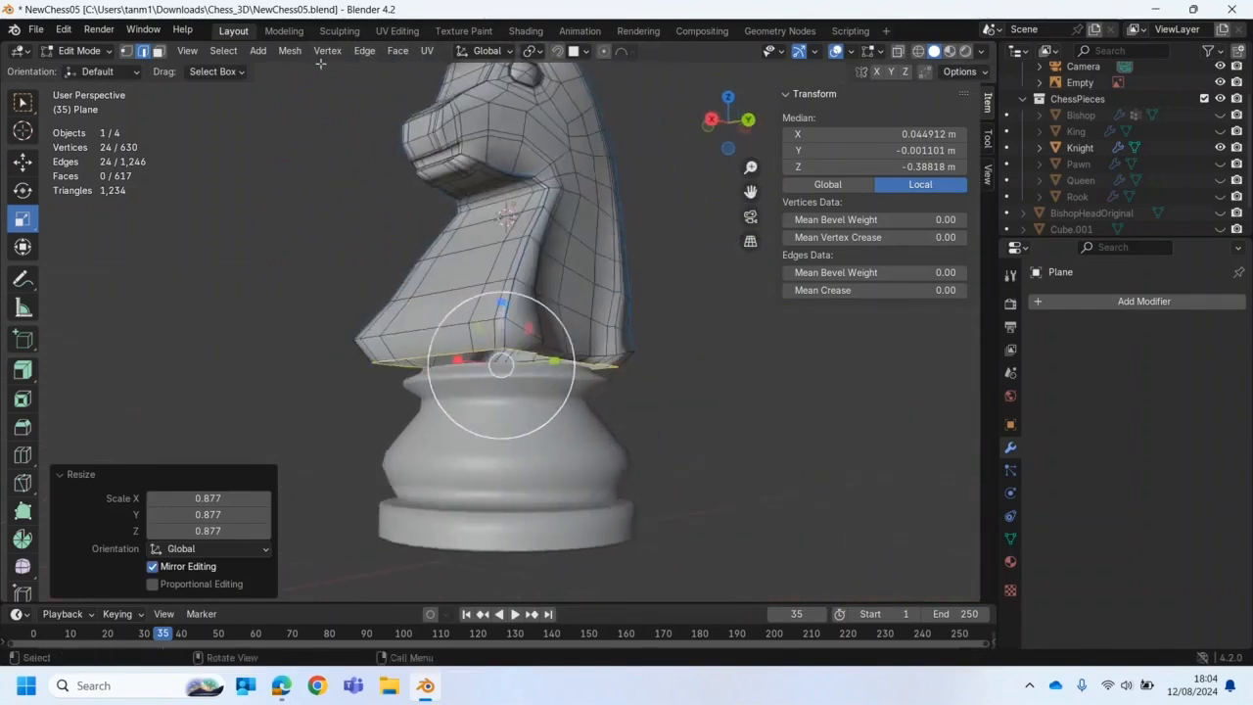
Step: Round the neck's bottom edge loop with To Sphere at a factor of about 0.366
left_click(290, 51)
mouse_move(323, 68)
left_click(455, 121)
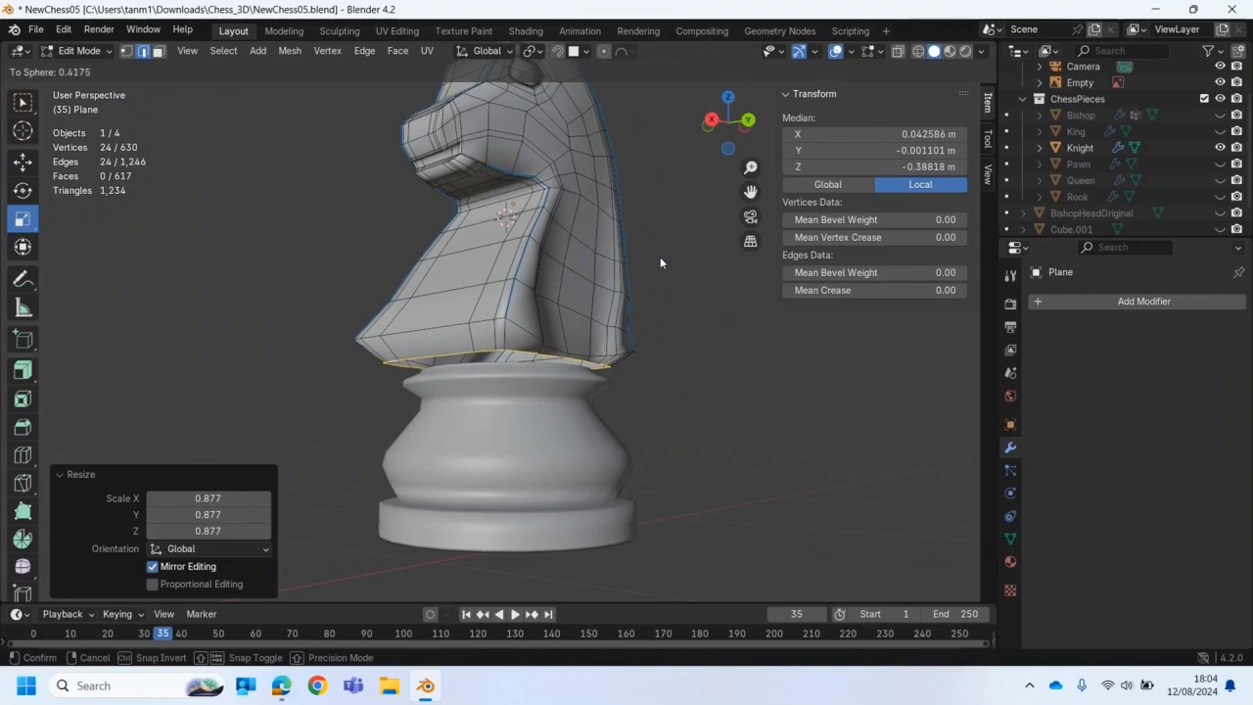
left_click(632, 279)
middle_click_drag(618, 339, 427, 446)
scroll(445, 432, "up", 5)
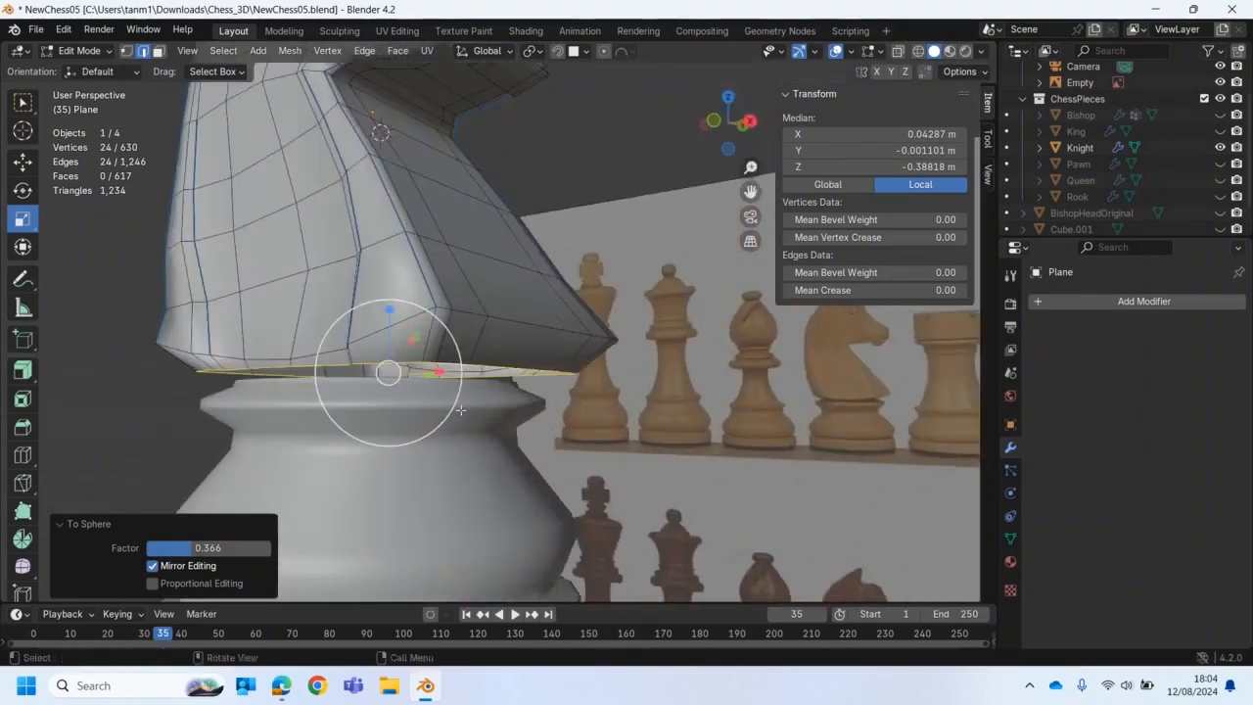
middle_click_drag(473, 434, 446, 475)
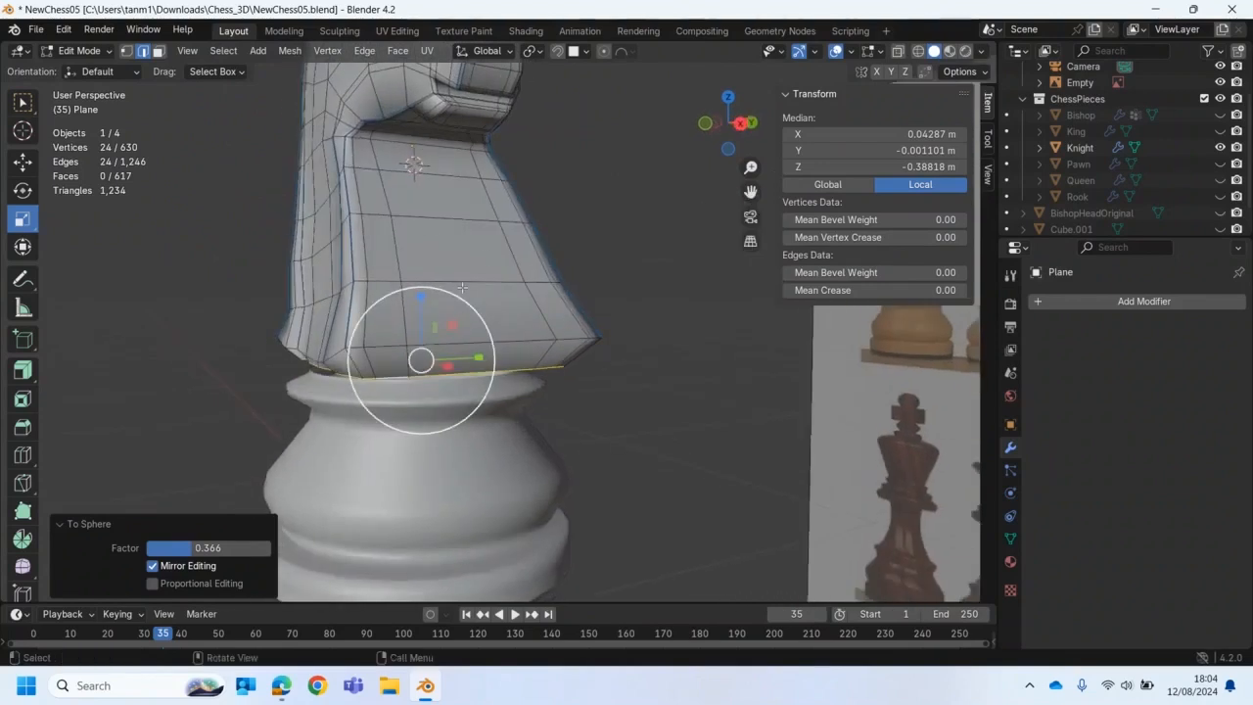
middle_click_drag(421, 429, 426, 476)
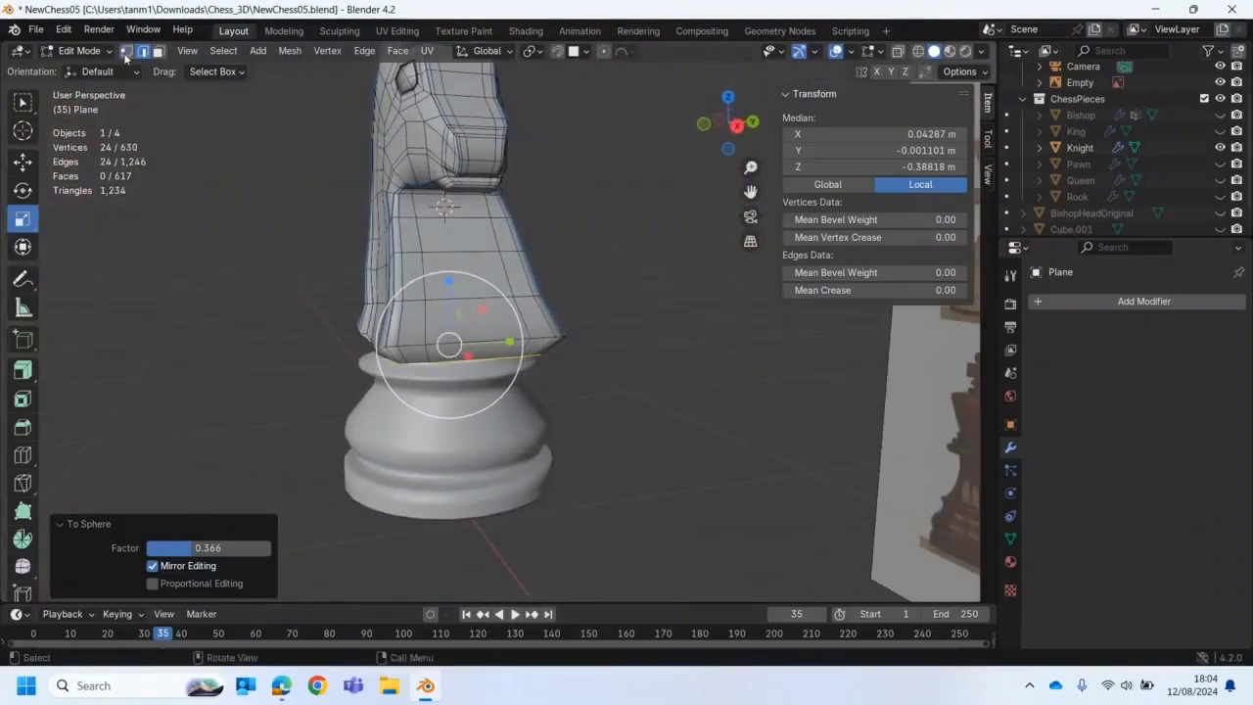
Step: Bring the inner vertex pairs of the two lowest rows on the neck's front closer together
left_click(125, 52)
left_click(293, 256)
middle_click_drag(338, 308, 351, 317)
left_click(415, 343)
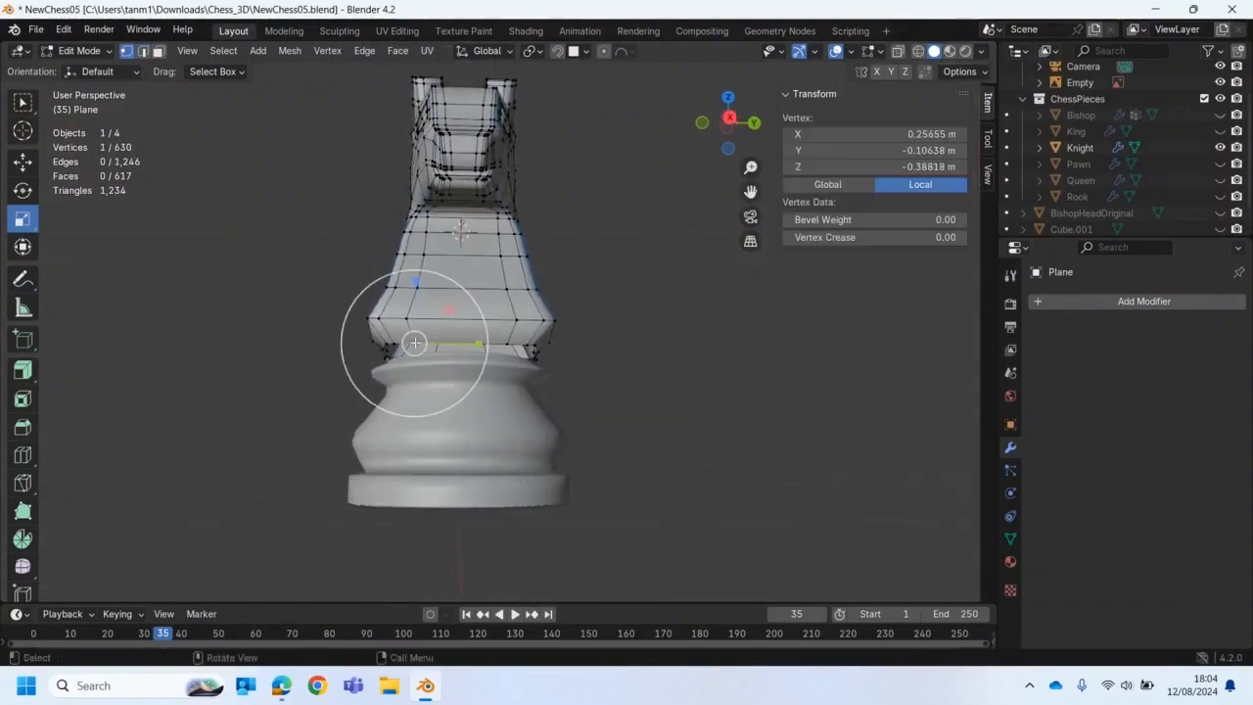
left_click(505, 342, "shift")
left_click_drag(525, 344, 461, 342)
left_click(407, 317)
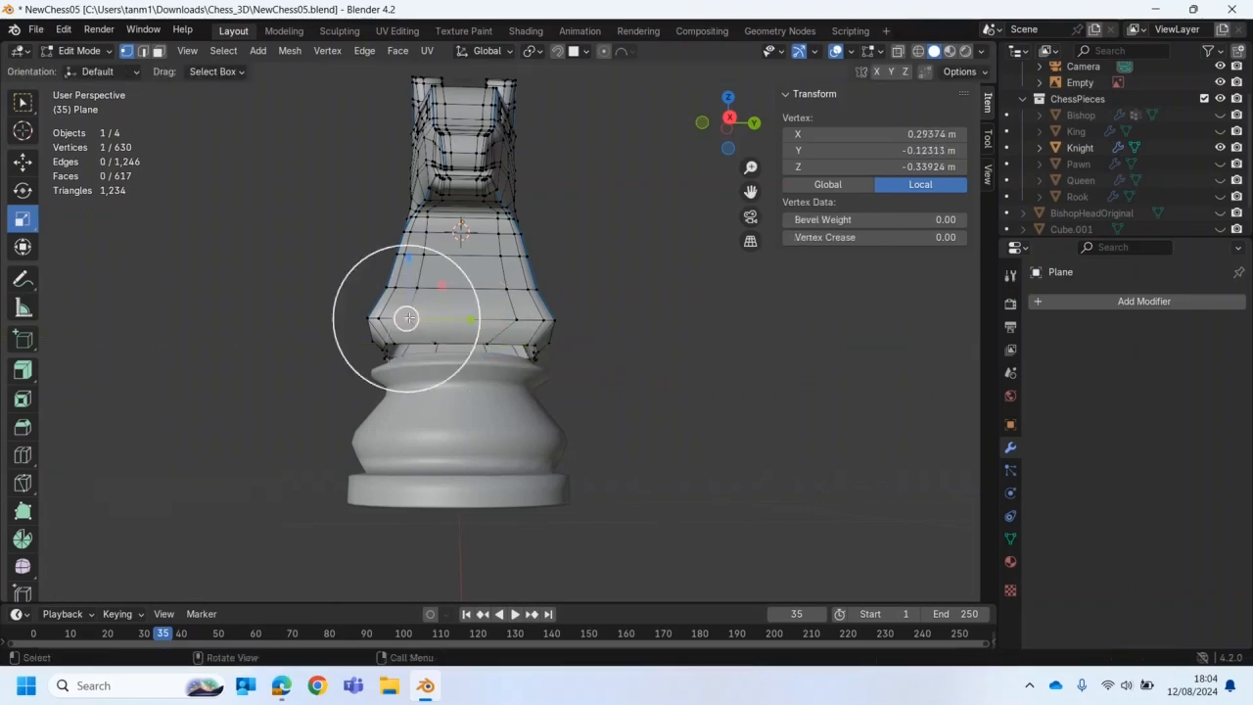
left_click(515, 317, "shift")
left_click_drag(528, 320, 501, 324)
middle_click_drag(399, 315, 397, 331)
Step: Scale the inner vertex pairs of the next two front neck rows up: one to about 0.646, the upper to 0.795 along Y
left_click(415, 293)
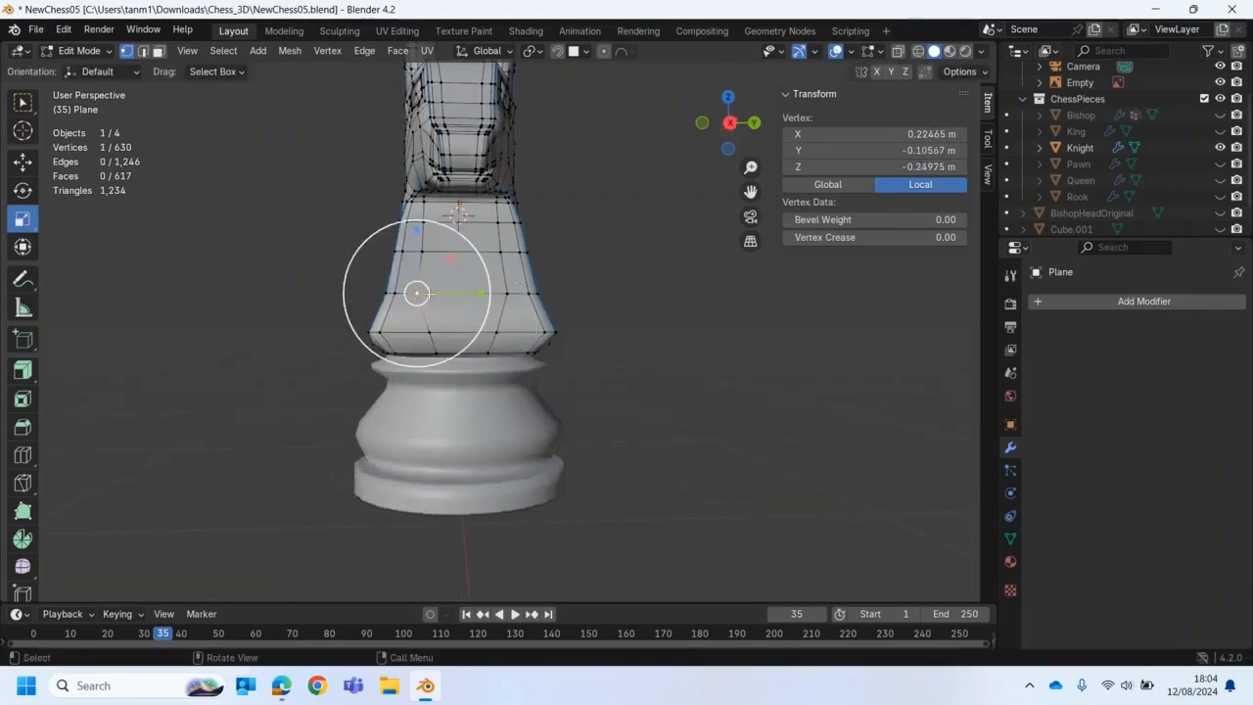
left_click(507, 292, "shift")
left_click_drag(534, 293, 516, 295)
left_click(507, 297)
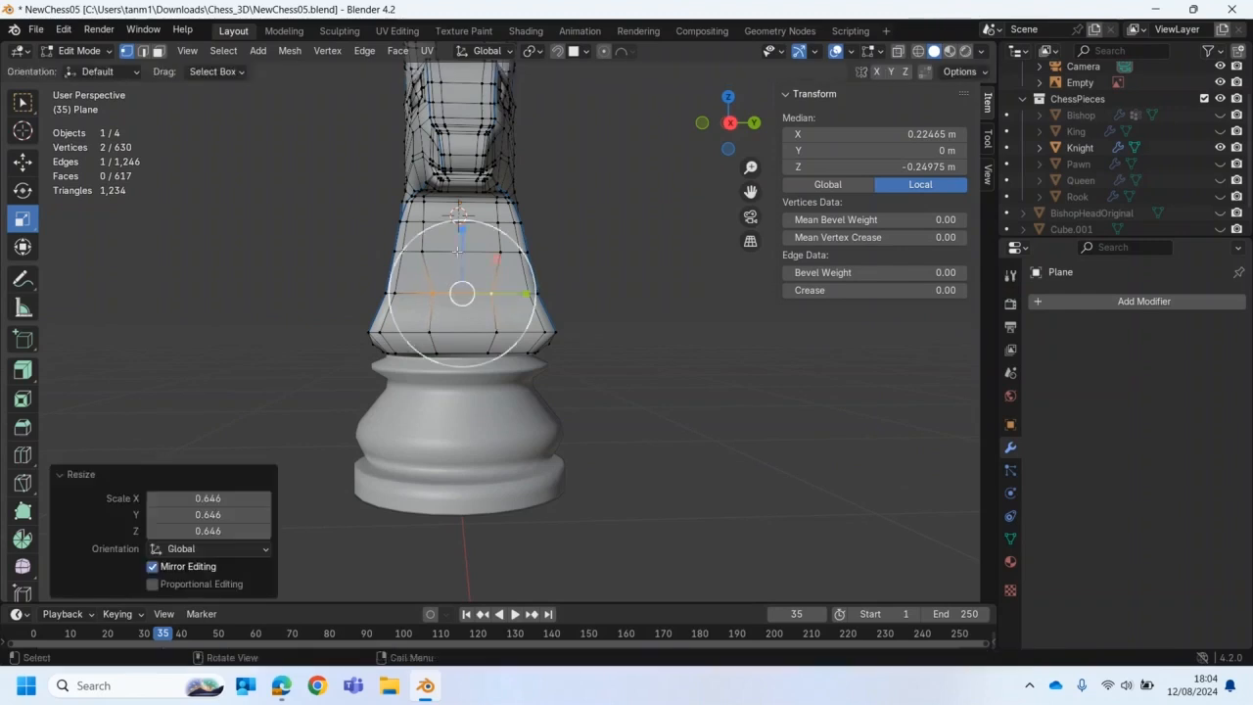
left_click(422, 252)
left_click(499, 251, "shift")
left_click_drag(516, 251, 505, 252)
middle_click_drag(395, 341, 542, 341)
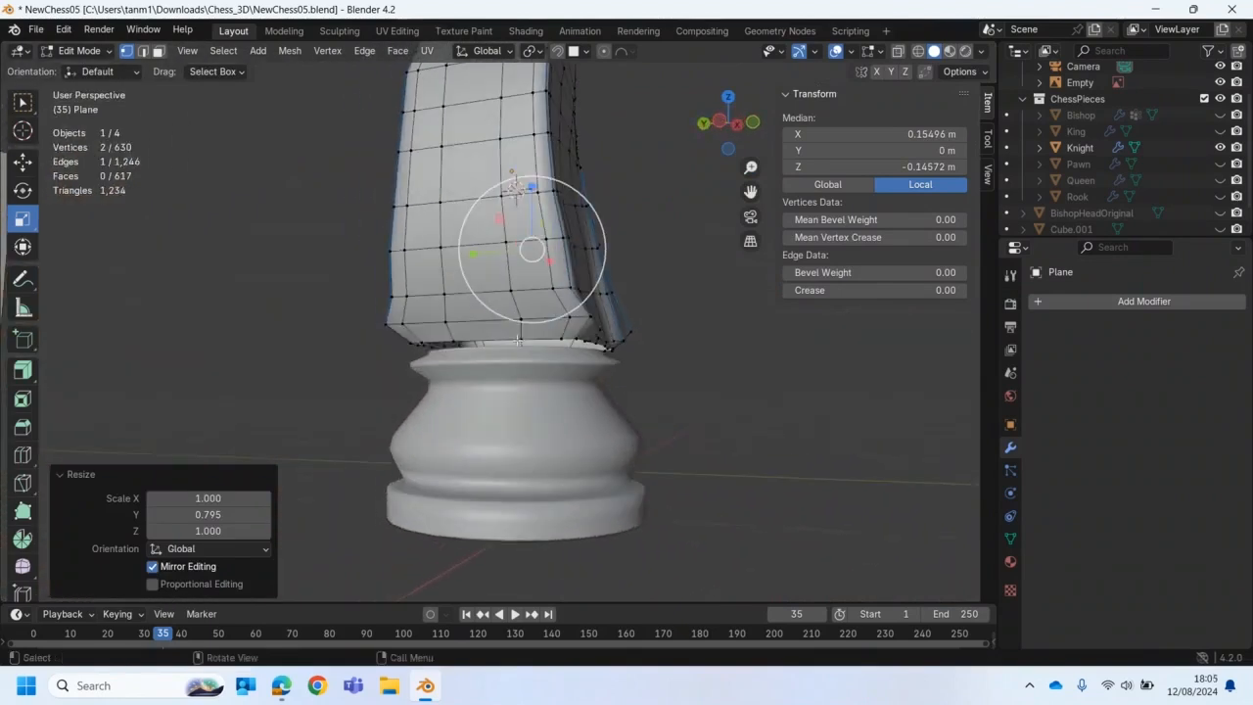
Step: Scale the inner vertex pairs of the two lowest rows on the back of the neck inward along Y
left_click(518, 340)
left_click(487, 343, "shift")
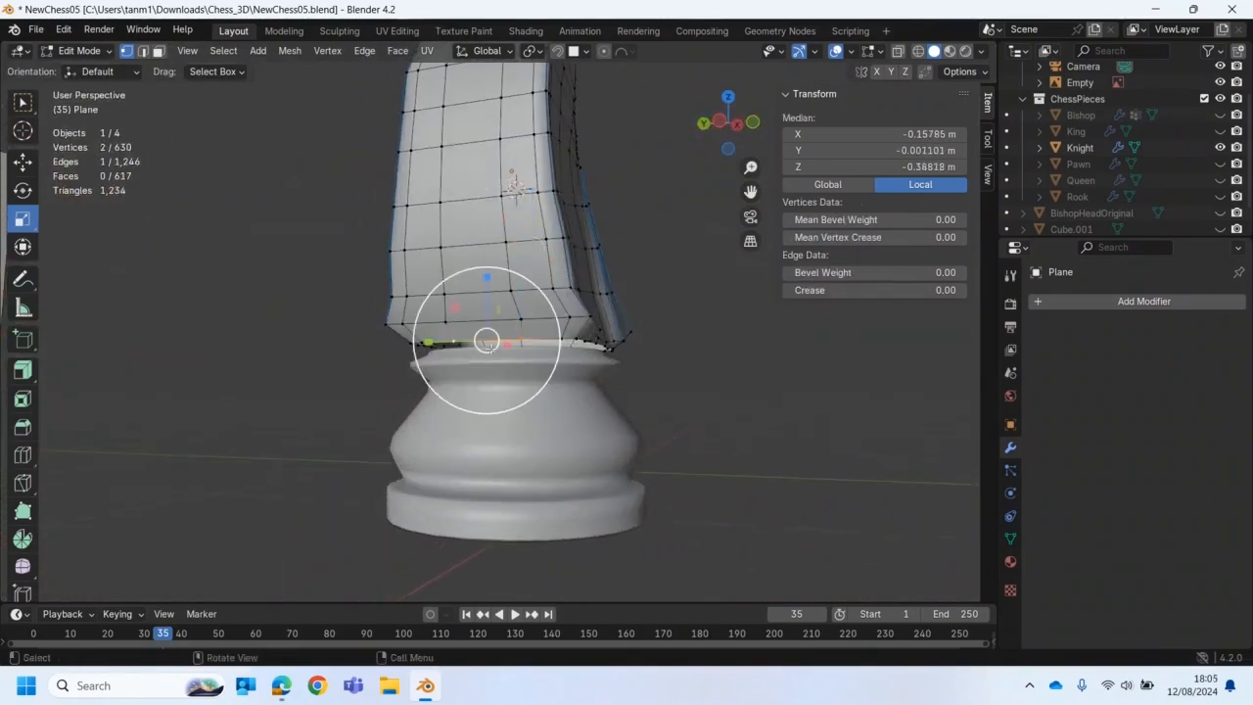
left_click_drag(431, 343, 439, 325)
left_click(445, 321)
left_click(519, 320, "shift")
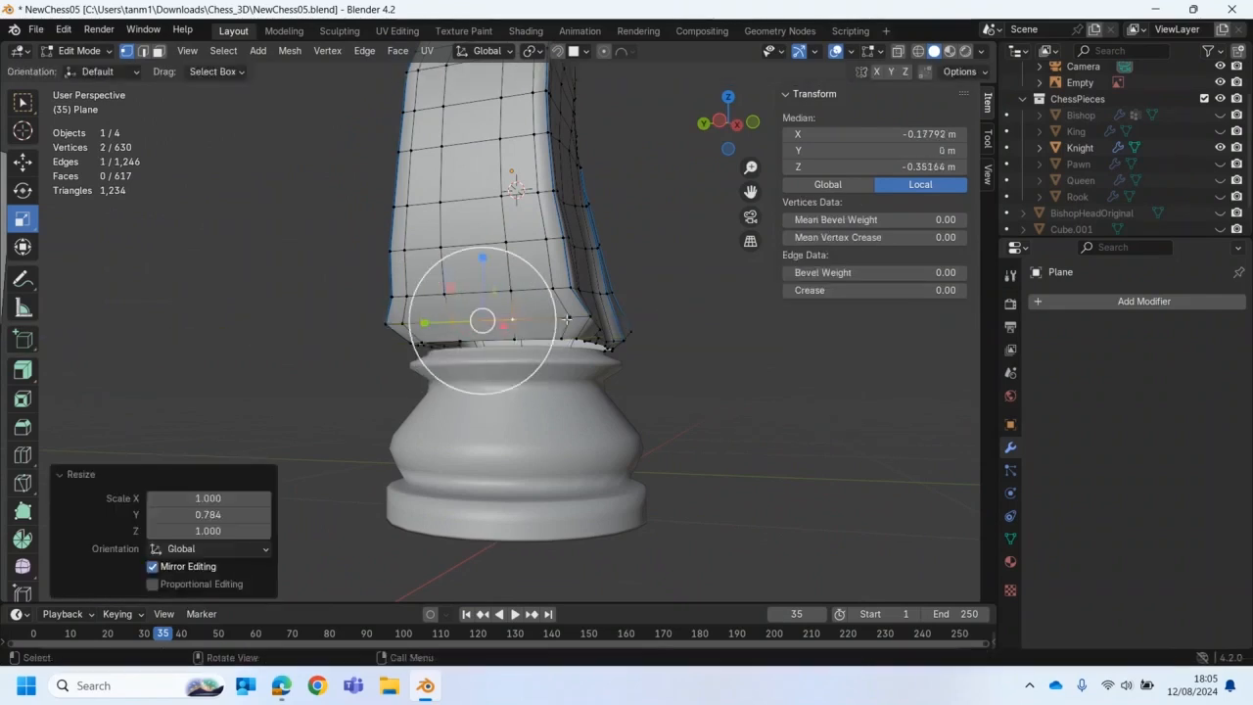
Step: Scale the outer vertex pairs of the two lowest back neck rows inward, the bottom pair to about 0.843 along Y
left_click(567, 319)
left_click(402, 325, "shift")
left_click_drag(428, 320, 449, 327)
left_click(559, 338)
left_click(423, 343, "shift")
left_click_drag(446, 343, 448, 343)
middle_click_drag(446, 346, 265, 397)
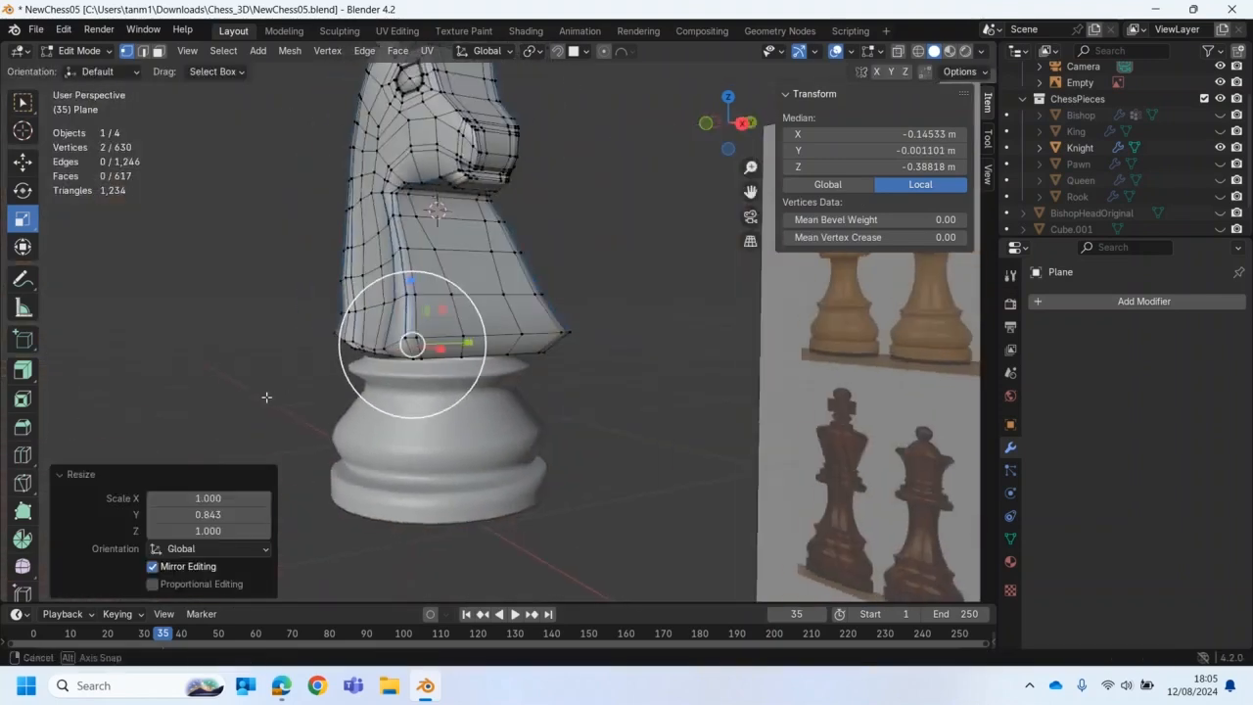
Step: Return to Object Mode and join the horse head with the knight's base into one object
scroll(205, 337, "up", 1)
left_click(79, 50)
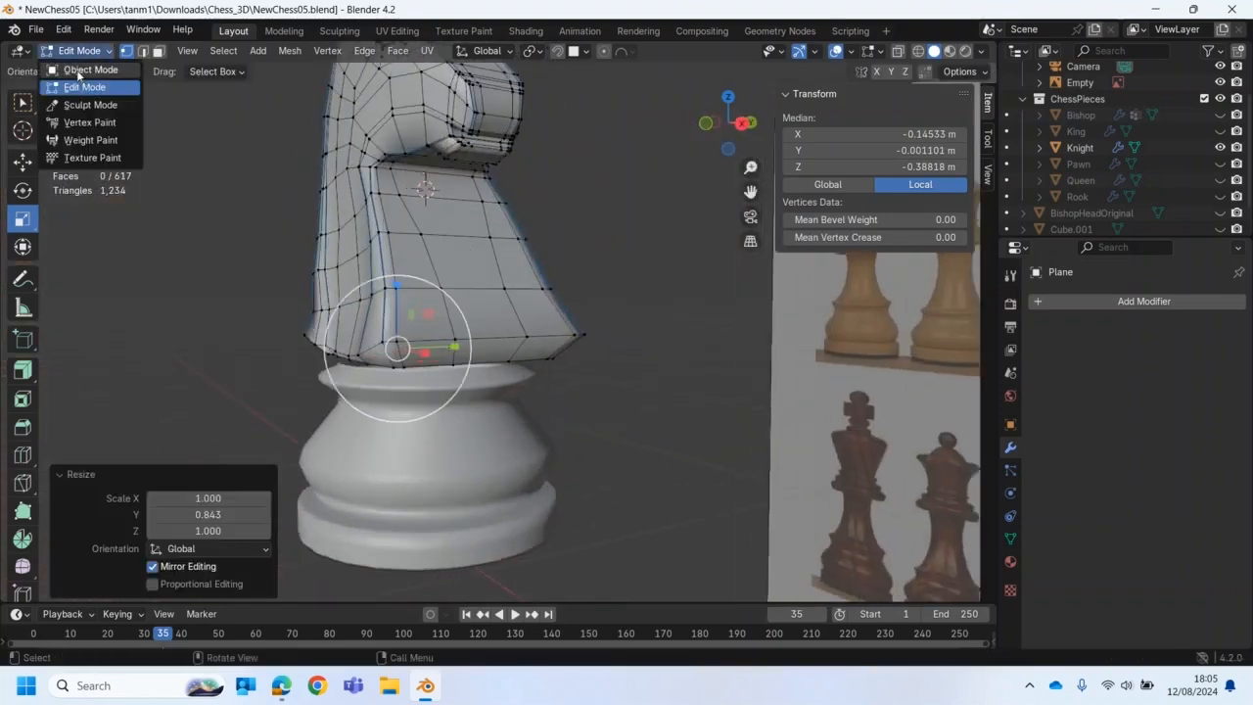
left_click(80, 58)
middle_click_drag(152, 192, 421, 430)
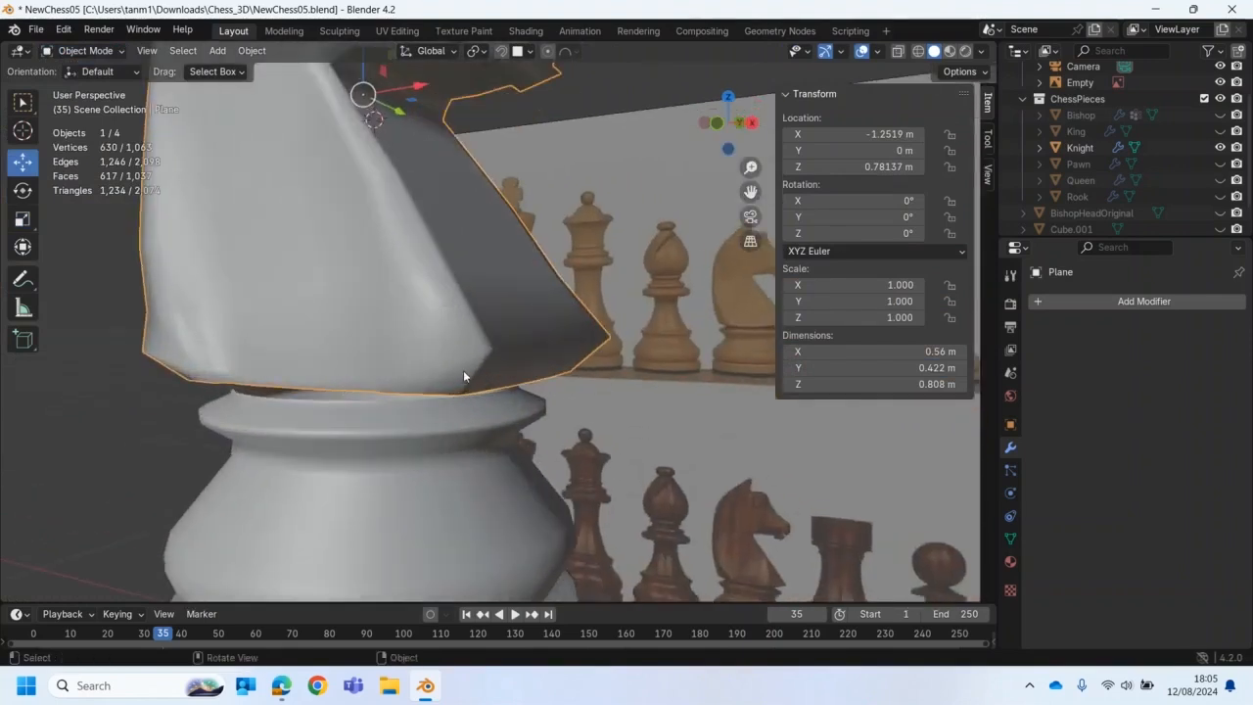
key("KP_1")
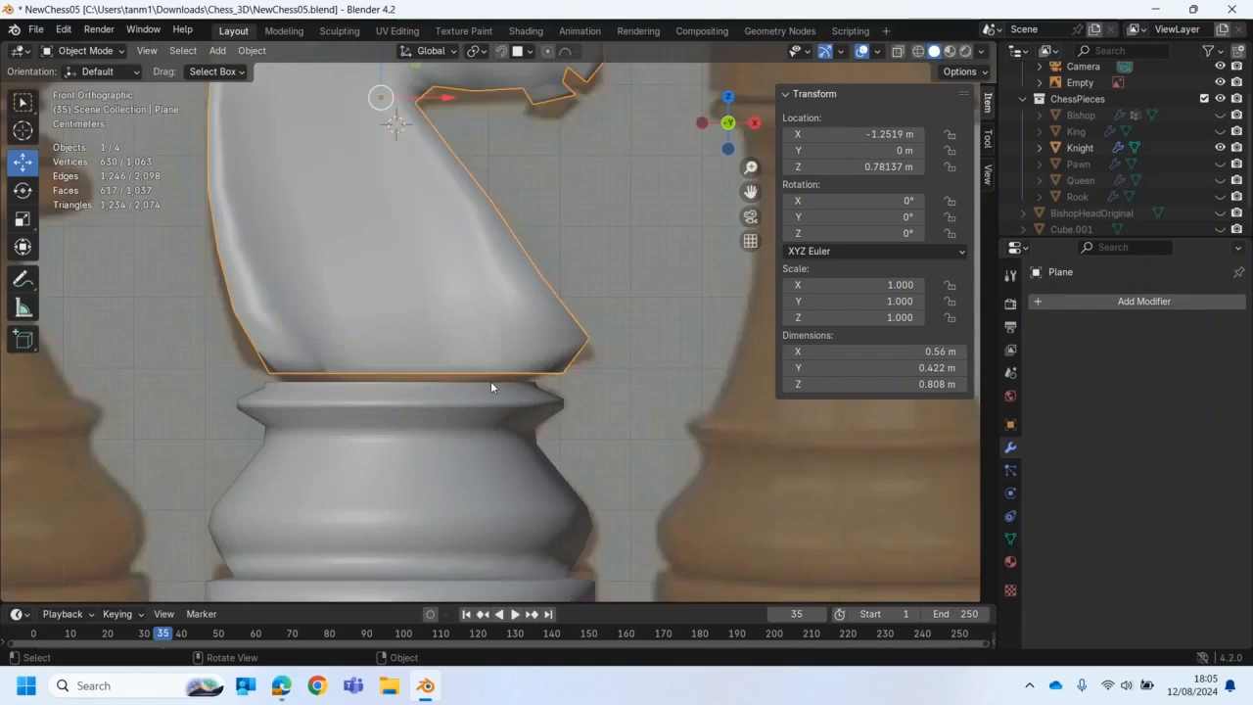
left_click(486, 439, "shift")
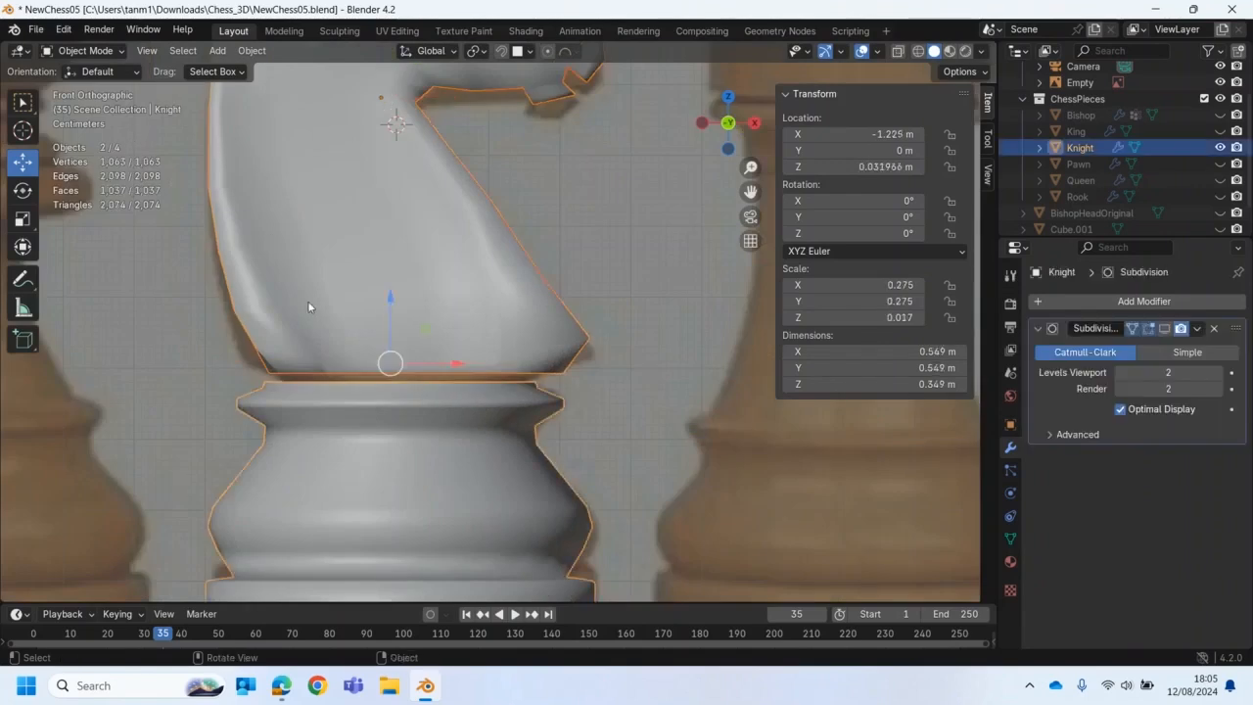
key("ctrl+j")
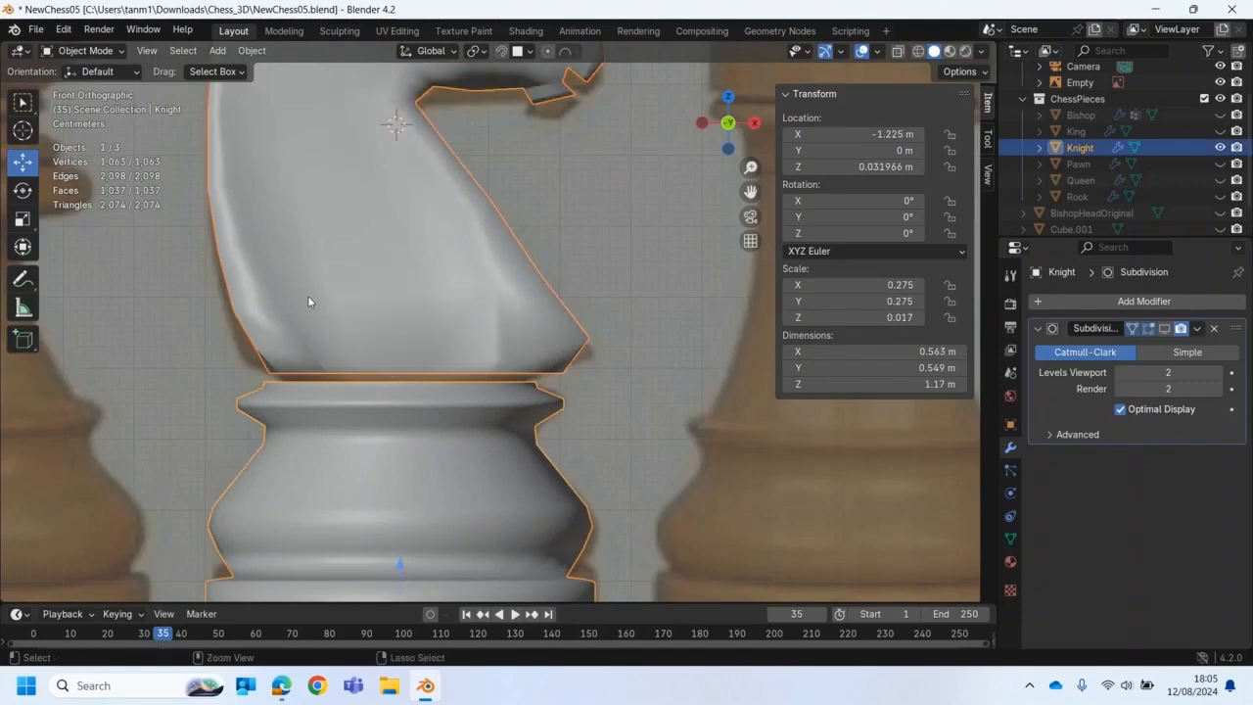
Step: In Edit Mode, bridge the base's top edge loop with the open edge loop at the bottom of the horse's neck
middle_click_drag(383, 388, 304, 431)
left_click(84, 51)
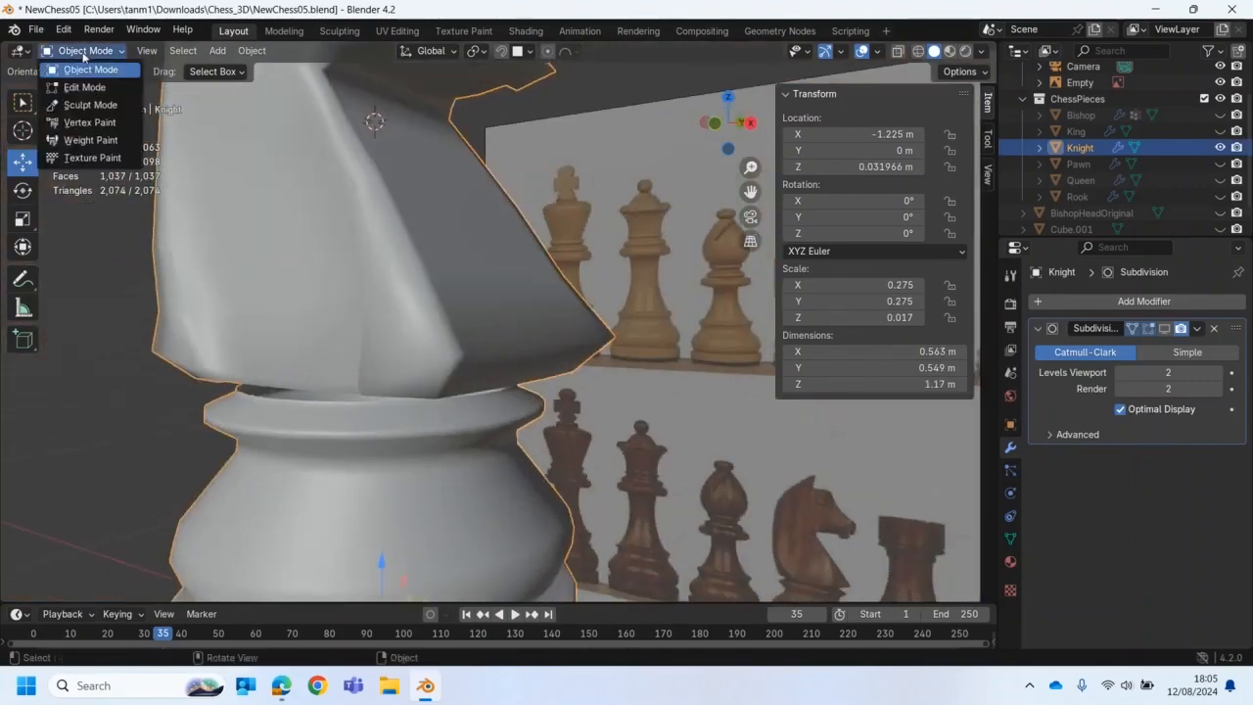
left_click(88, 87)
middle_click_drag(126, 137, 226, 235)
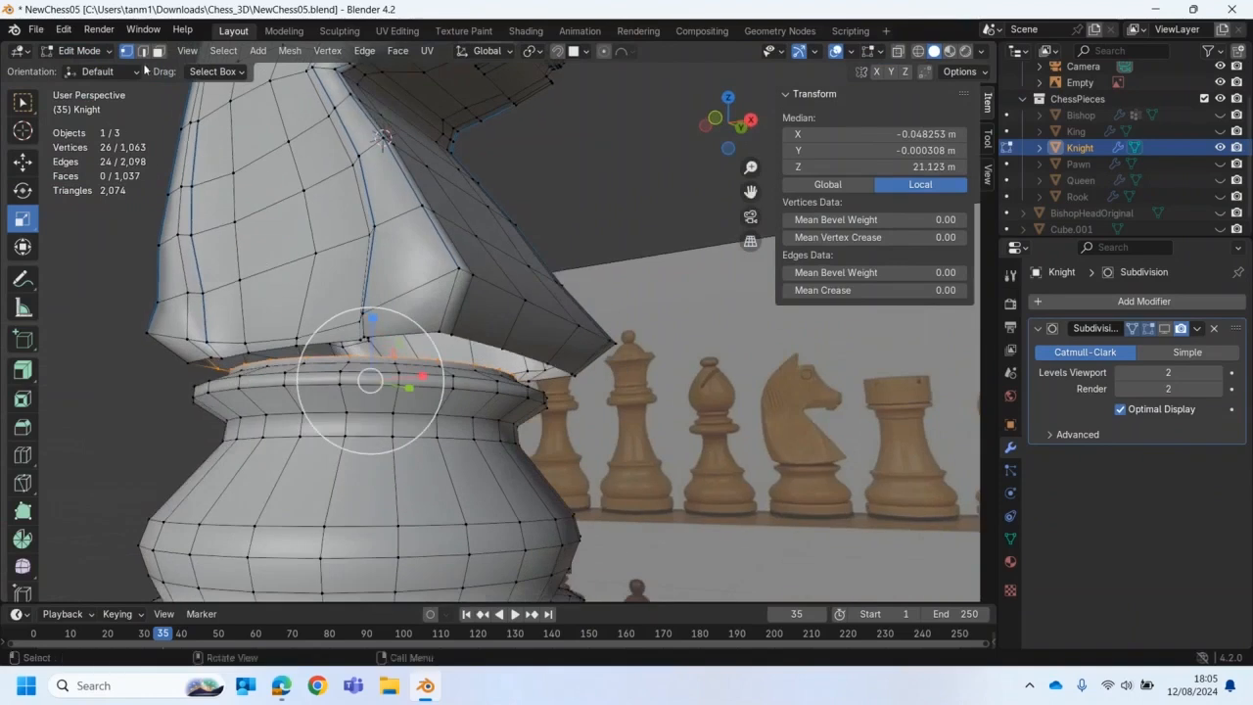
left_click(142, 51)
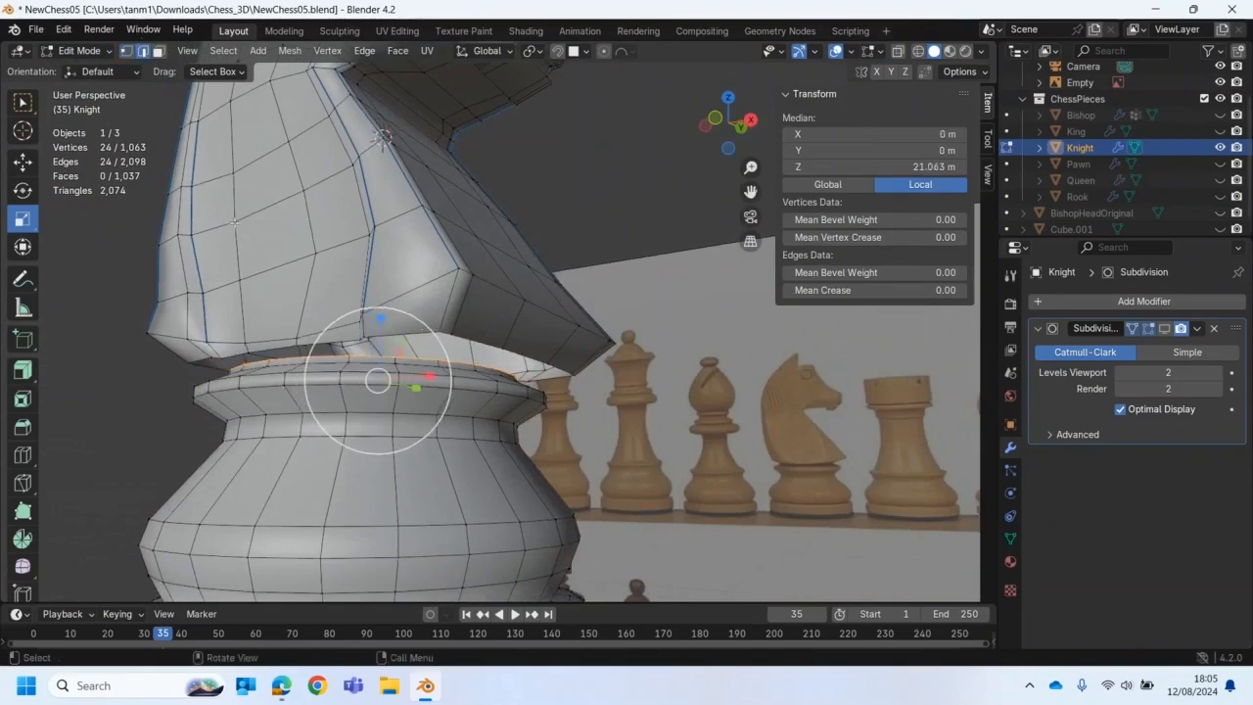
middle_click_drag(234, 223, 282, 275)
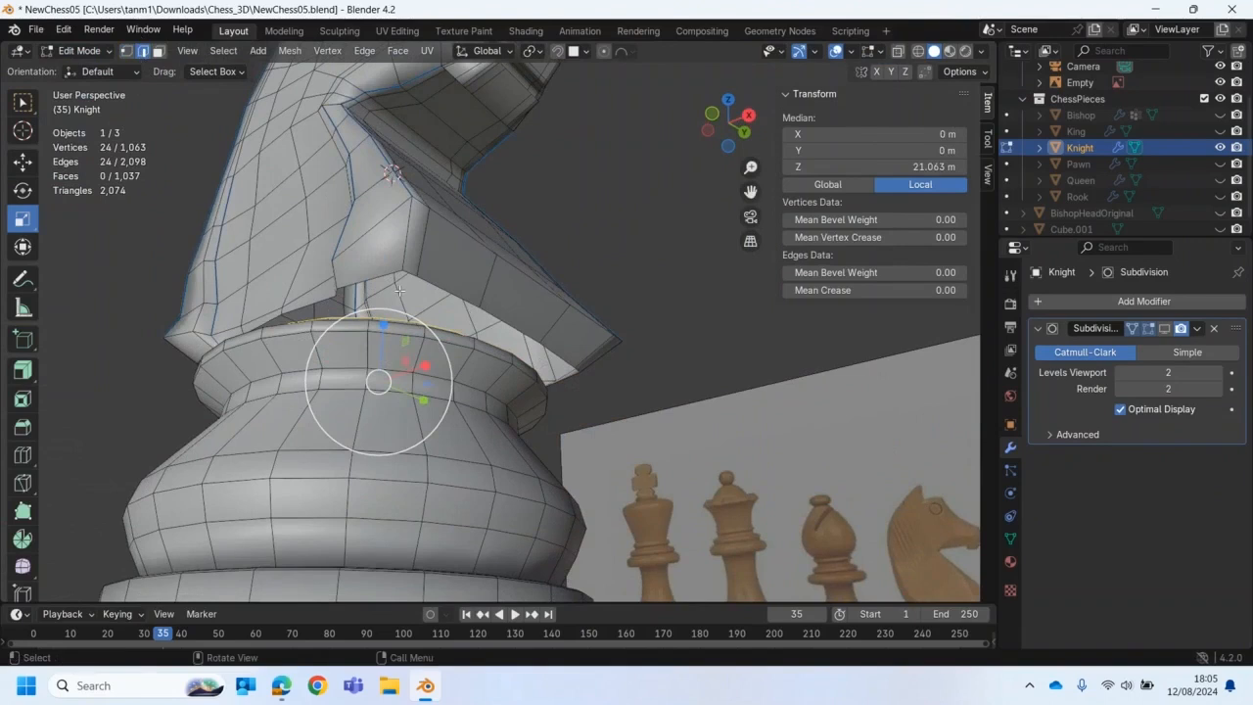
left_click(404, 274, "alt+shift")
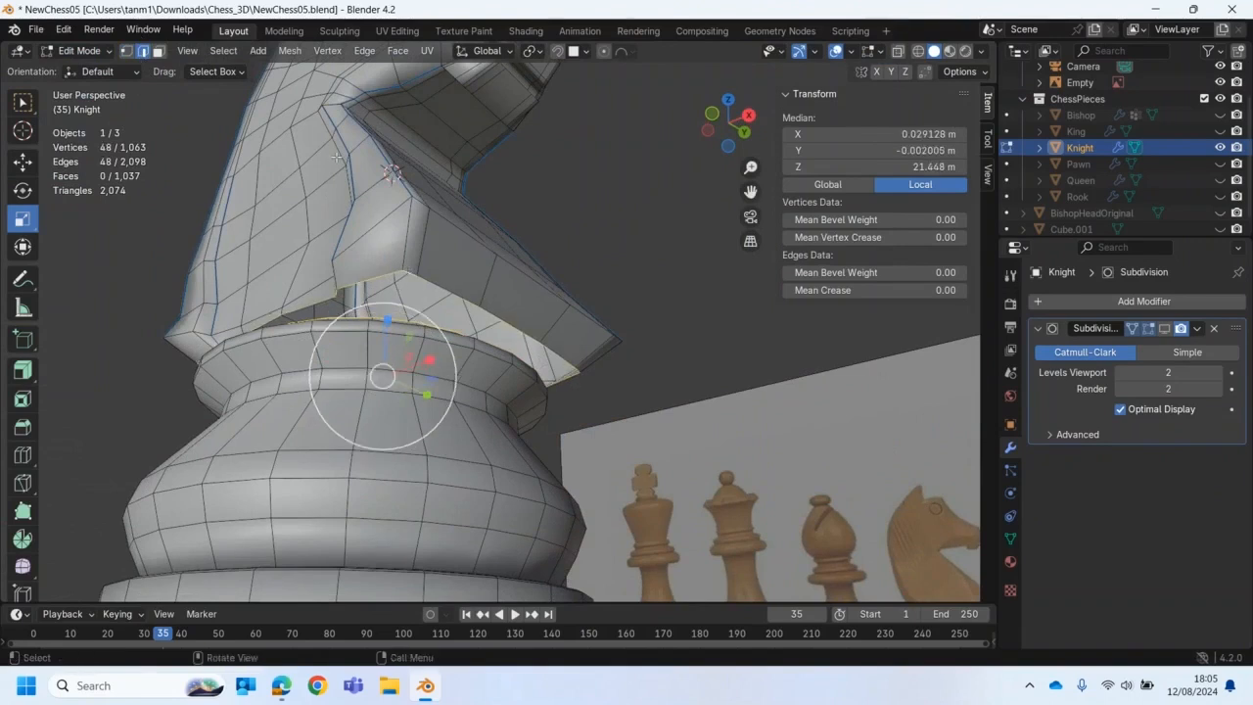
left_click(394, 53)
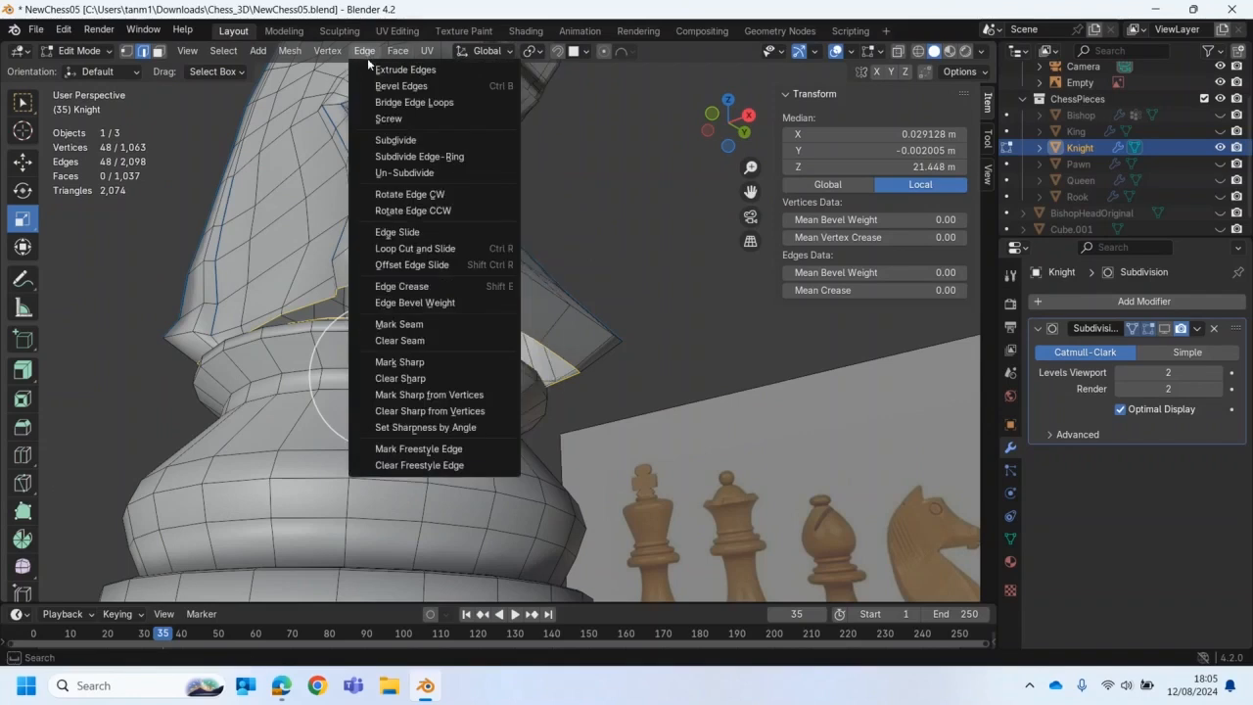
left_click(384, 98)
middle_click_drag(388, 127, 210, 243)
left_click(221, 304)
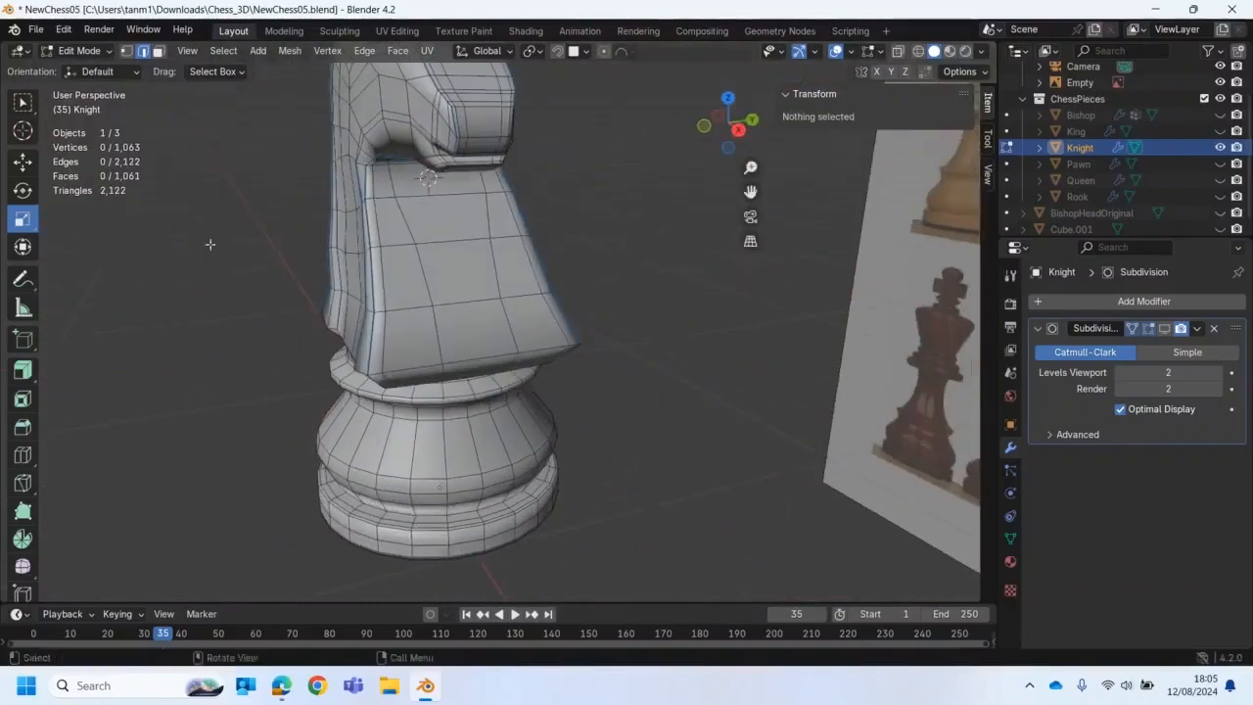
Step: Return to Object Mode and enable the Subdivision modifier's viewport display to inspect the bridged neck and base
left_click(82, 50)
left_click(93, 61)
middle_click_drag(589, 384, 715, 387)
left_click(1164, 329)
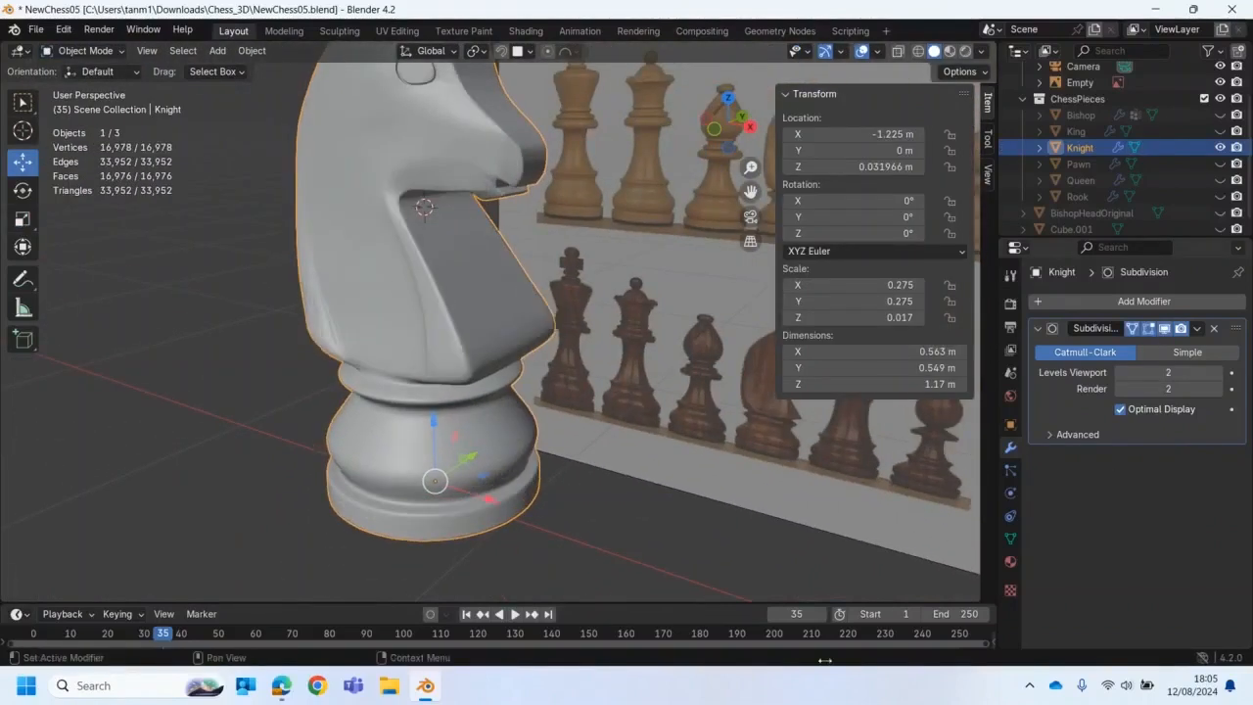
scroll(418, 587, "down", 2)
middle_click_drag(418, 595, 443, 389)
scroll(447, 431, "up", 2)
scroll(464, 387, "up", 1)
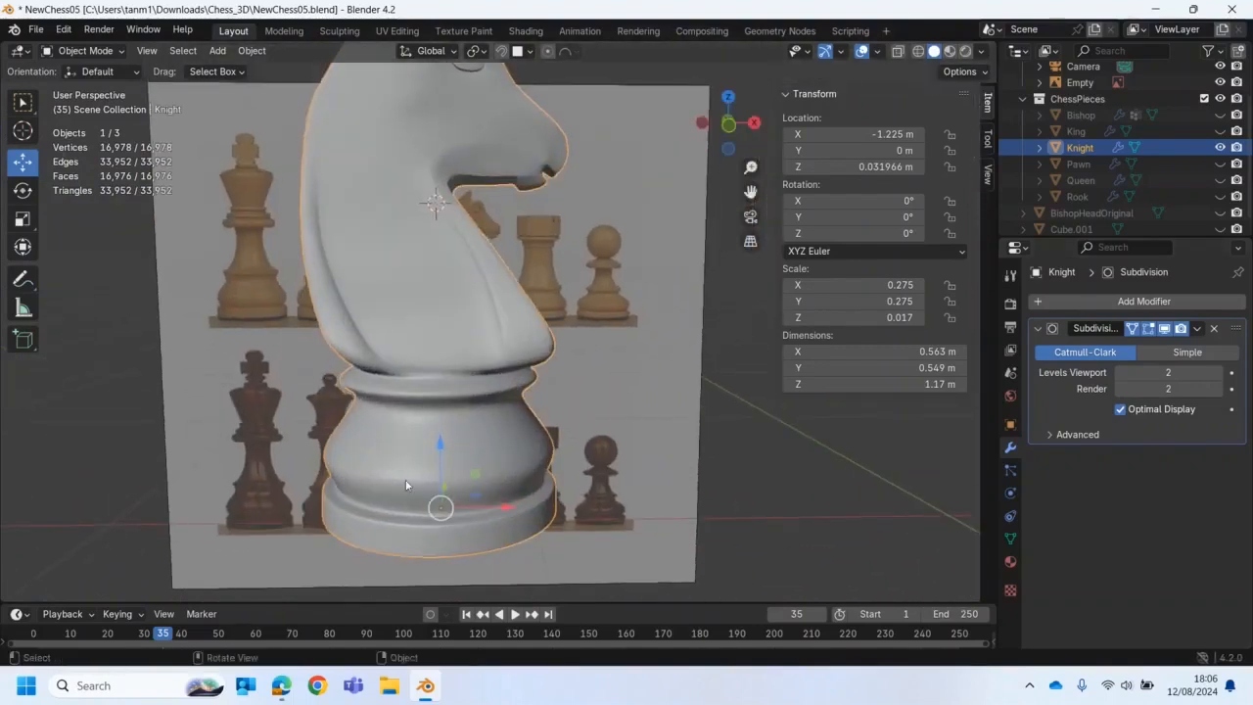
Step: In Edit Mode with the subdivision viewport display off, add two loop cuts at the base's collar, one near its upper edge and one just beneath it
left_click(86, 51)
left_click(70, 70)
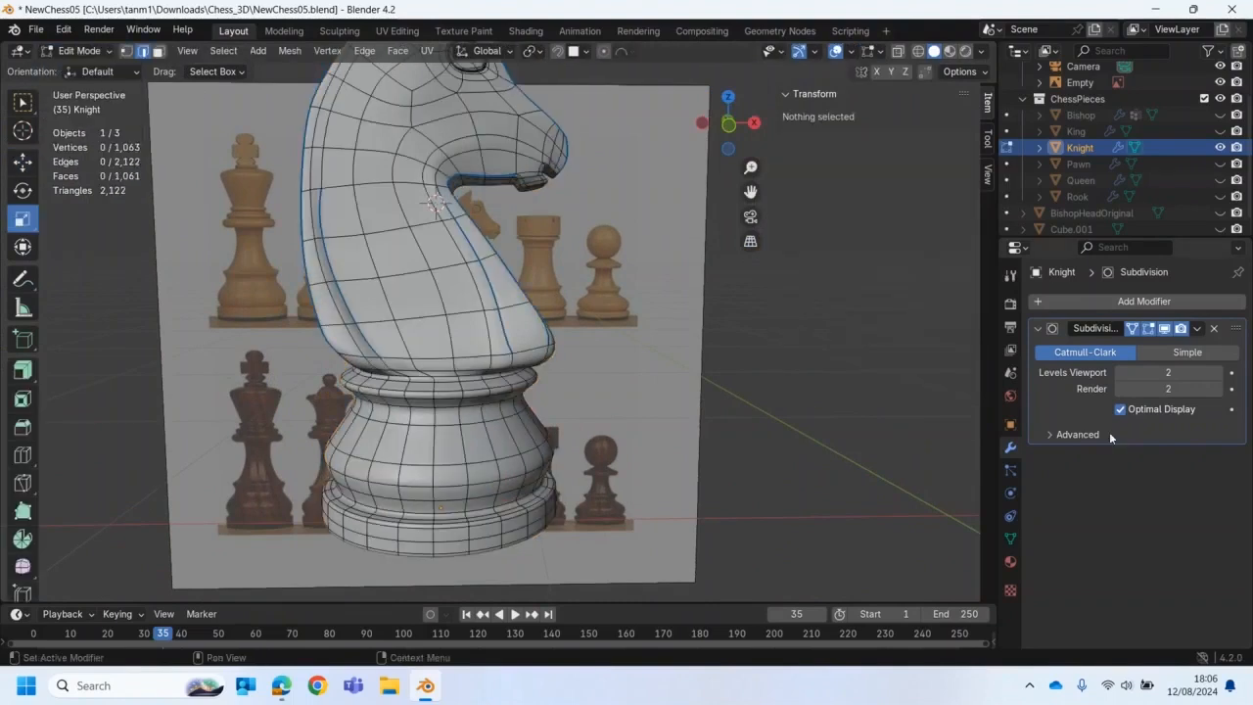
left_click(1163, 329)
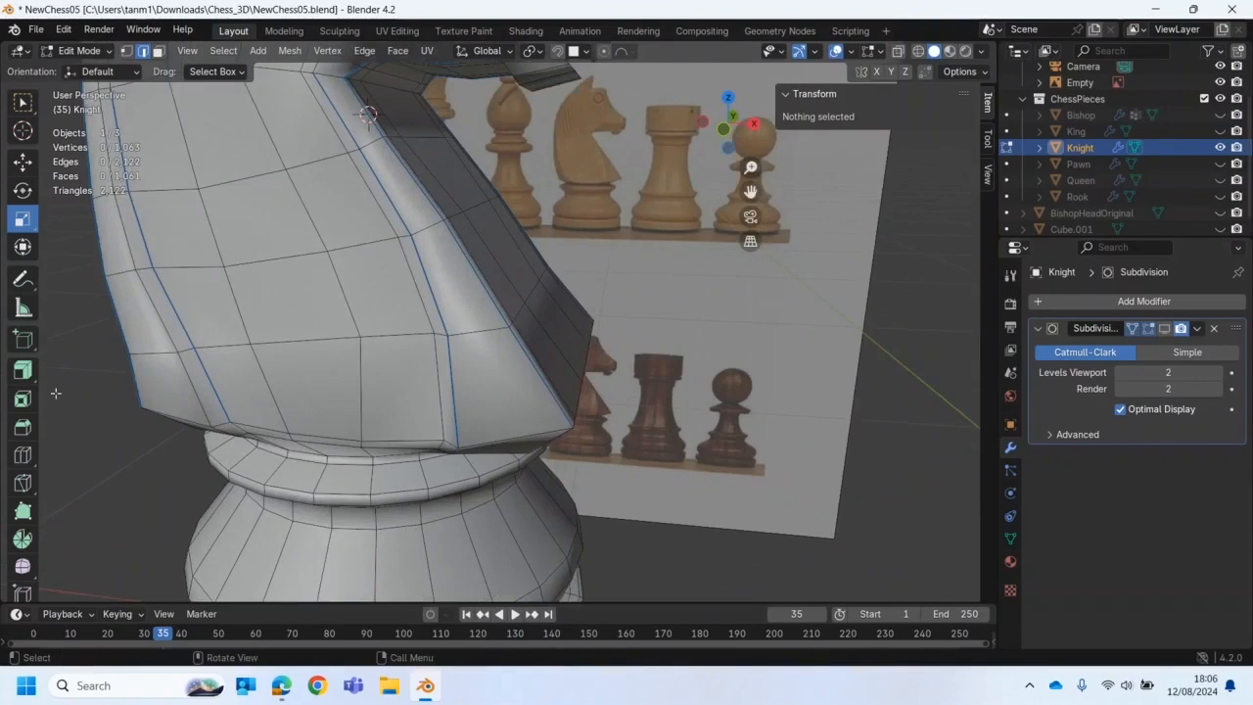
left_click(22, 455)
left_click_drag(366, 477, 366, 461)
middle_click_drag(366, 461, 406, 382)
left_click_drag(408, 397, 408, 411)
middle_click_drag(408, 411, 301, 537)
scroll(397, 524, "down", 4)
Step: Switch to vertex selection and scale the bottom corner vertices on the front of the neck inward to 0.847 along Y
left_click(78, 51)
left_click(22, 103)
middle_click_drag(208, 233, 151, 242)
key("1")
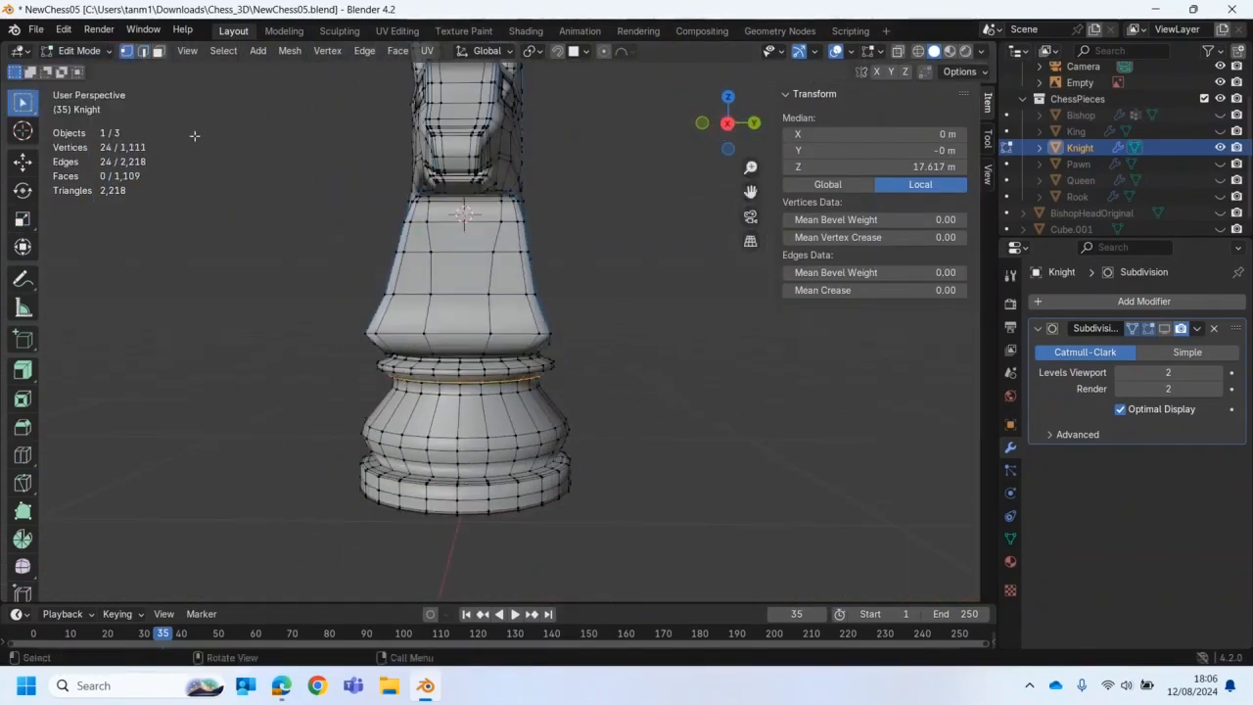
middle_click_drag(271, 237, 306, 230)
left_click_drag(384, 325, 404, 337)
middle_click_drag(655, 391, 568, 361)
left_click(544, 337, "shift")
key("shift+space")
key("s")
left_click_drag(518, 335, 507, 336)
middle_click_drag(517, 345, 438, 345)
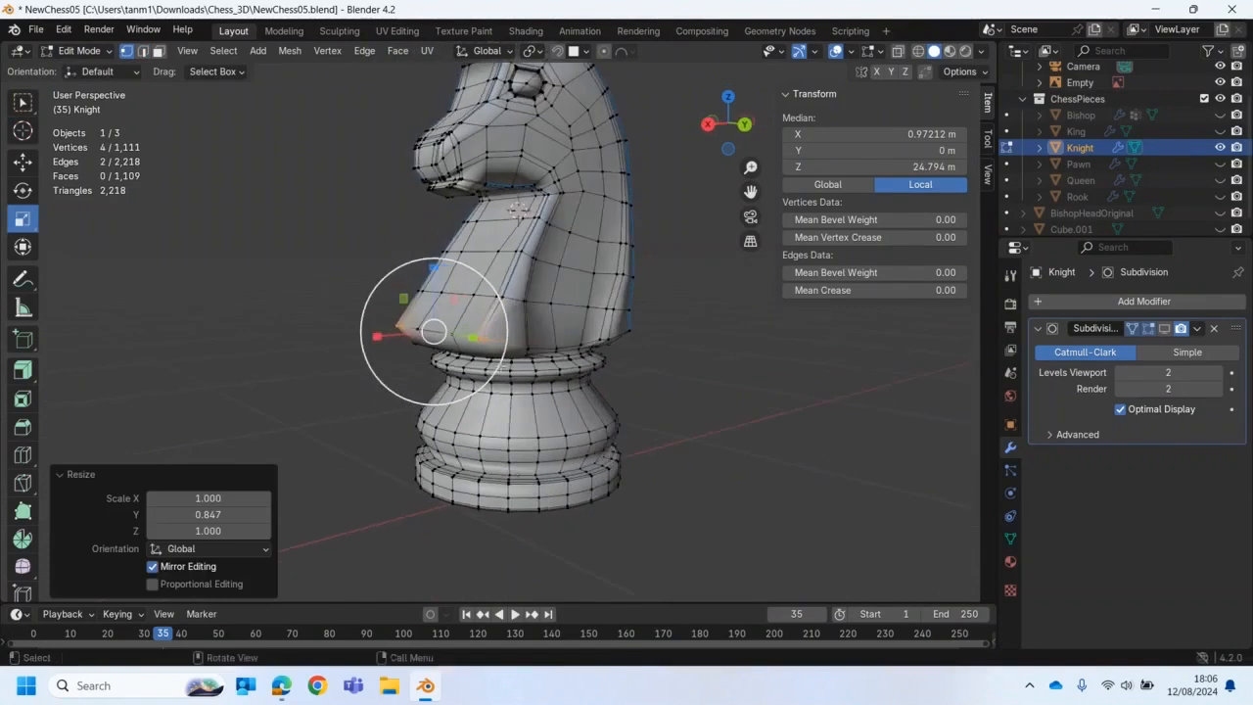
Step: Scale the vertices just behind and below the neck's front bottom corners inward along Y on both sides
left_click(528, 352, "alt")
middle_click_drag(530, 352, 689, 363)
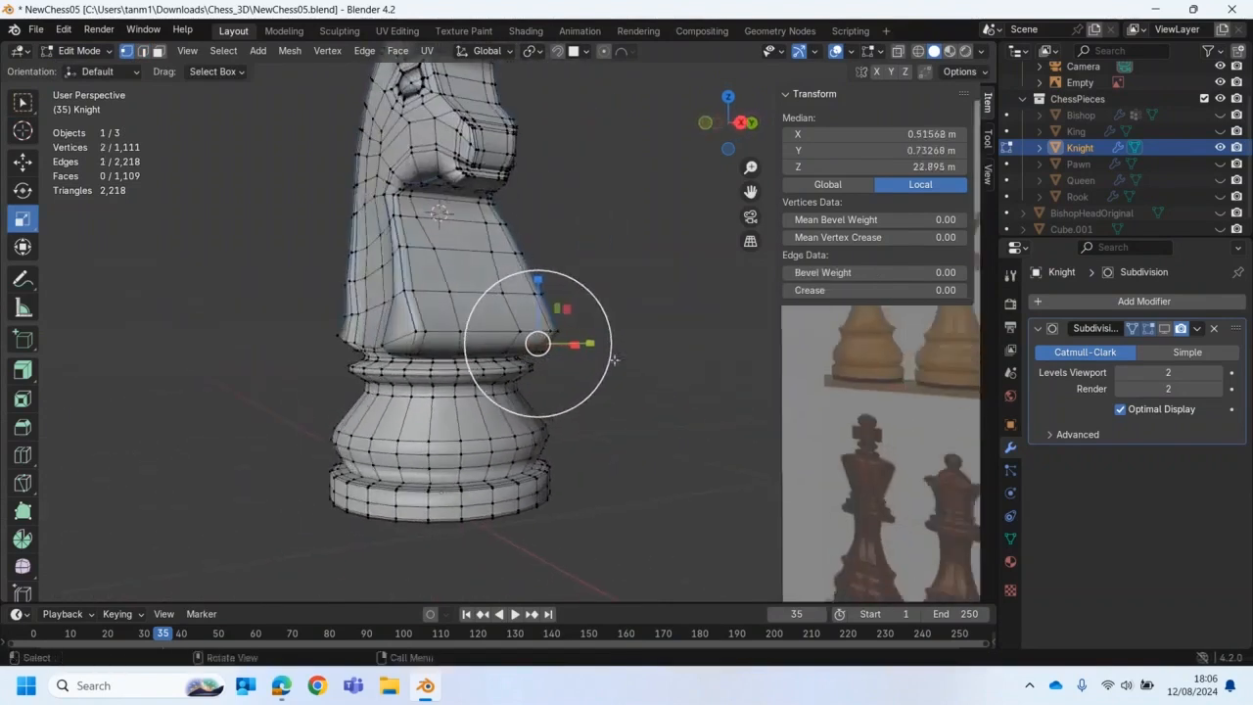
left_click(391, 342, "shift")
middle_click_drag(561, 360, 668, 363)
key("s")
key("y")
left_click(541, 350)
Step: With X-ray on, scale the outer bottom vertices on both sides of the neck's back inward to 0.901 along Y
key("b")
left_click_drag(433, 347, 432, 348)
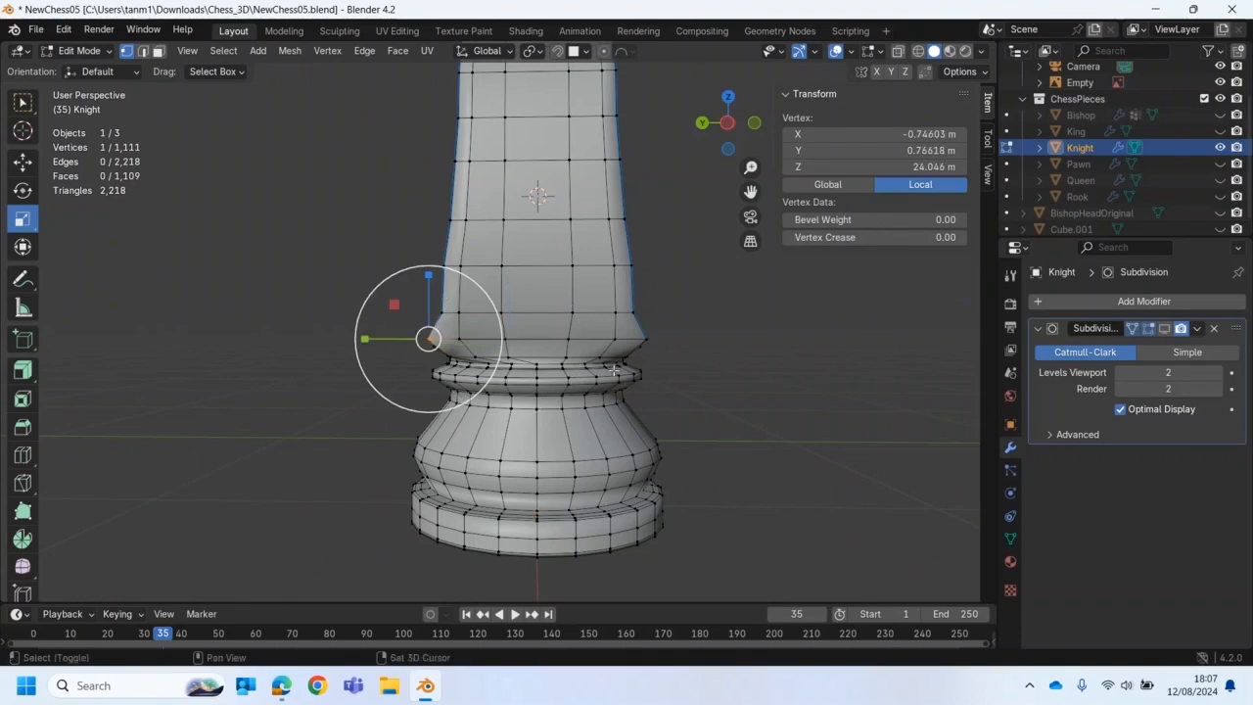
left_click(642, 339, "shift")
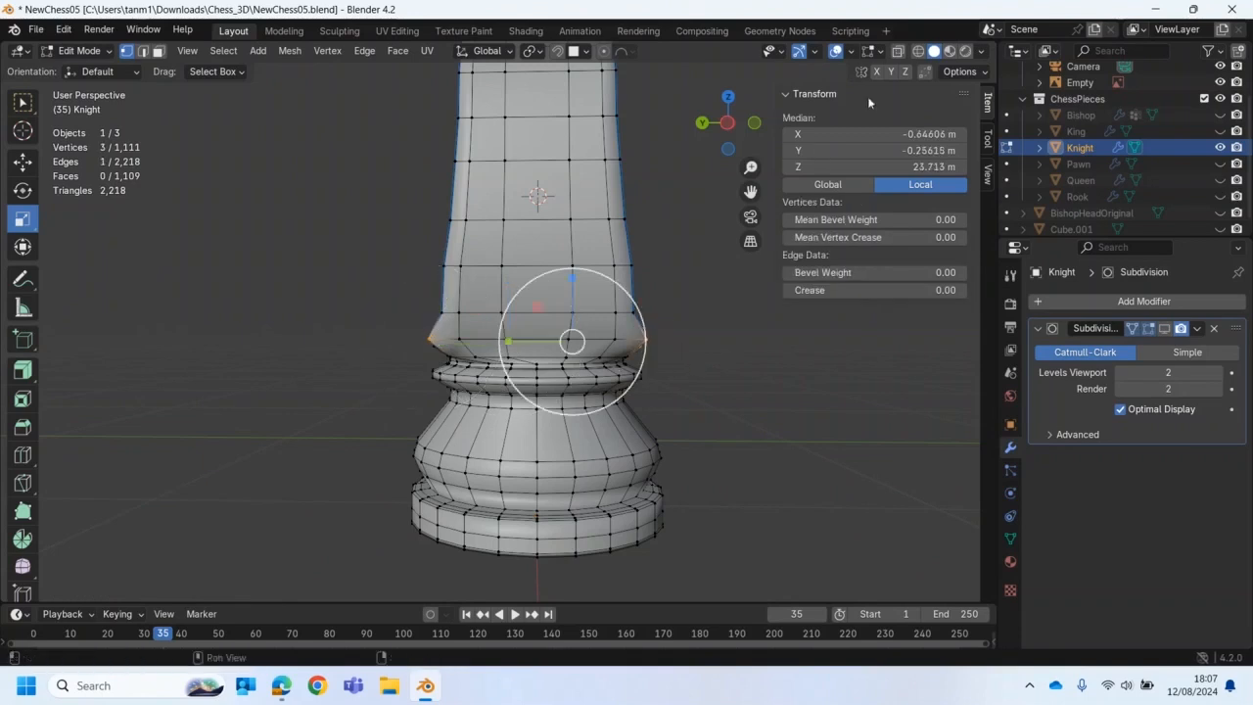
left_click(898, 51)
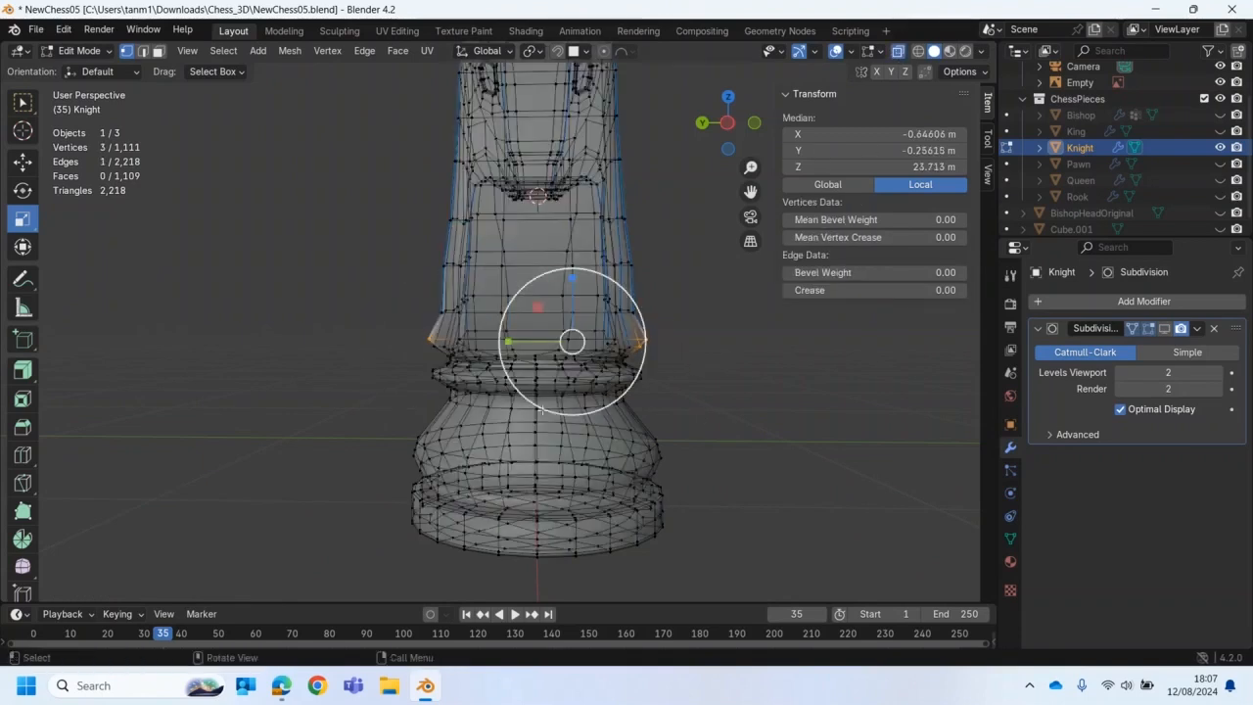
key("b")
left_click_drag(432, 348, 483, 344)
middle_click_drag(744, 382, 562, 193)
Step: Return to Object Mode, turn off X-ray, and enable the Subdivision modifier's viewport display to check the smoothed knight
left_click(79, 50)
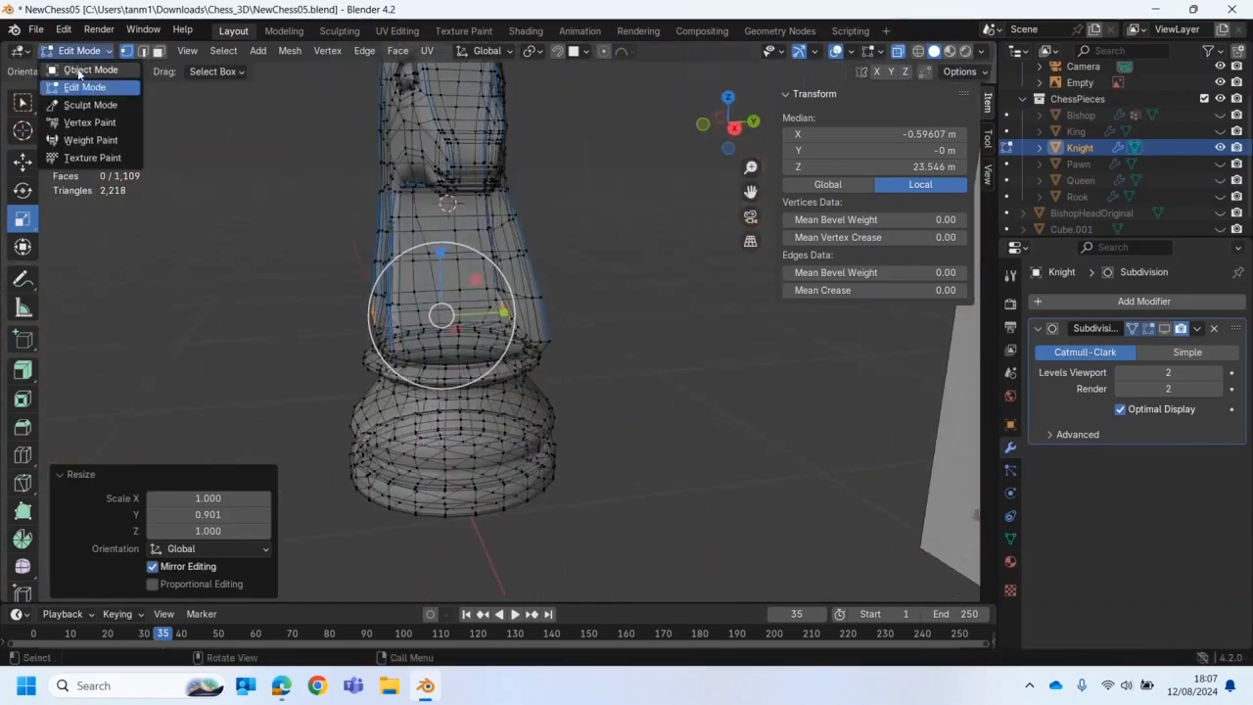
left_click(74, 66)
left_click(894, 53)
scroll(534, 343, "down", 1)
middle_click_drag(536, 343, 626, 346)
left_click(1165, 329)
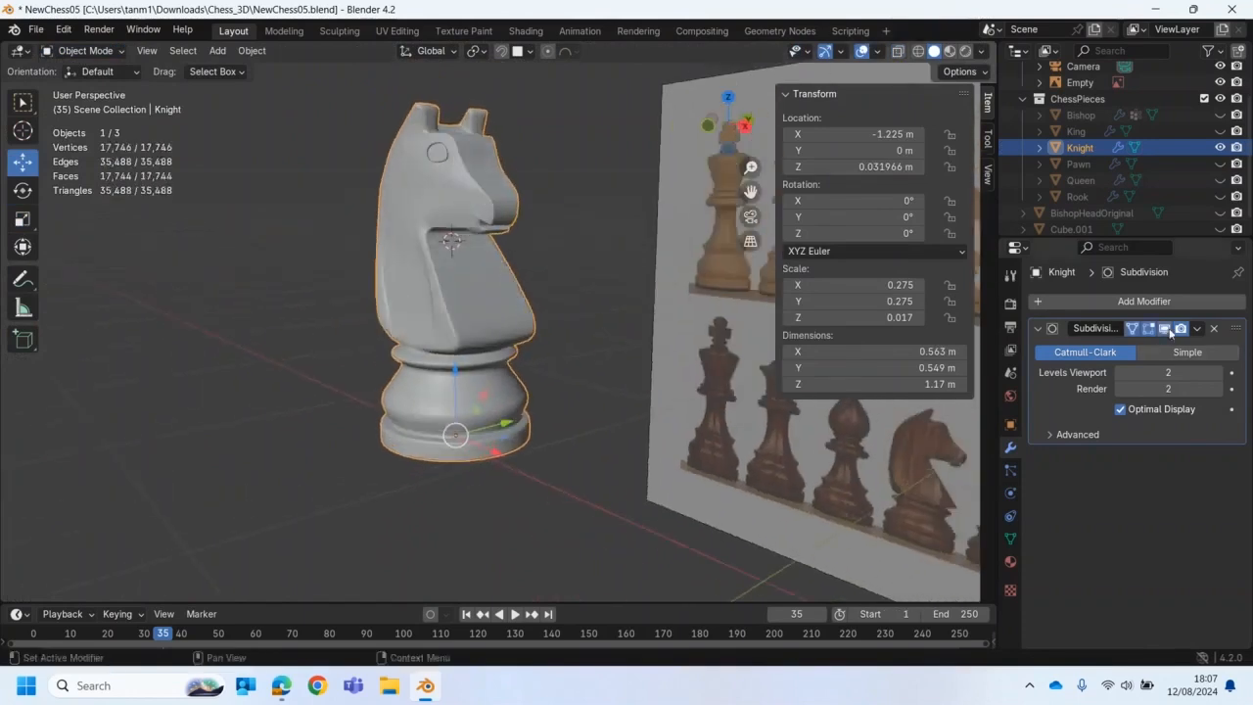
middle_click_drag(505, 492, 582, 475)
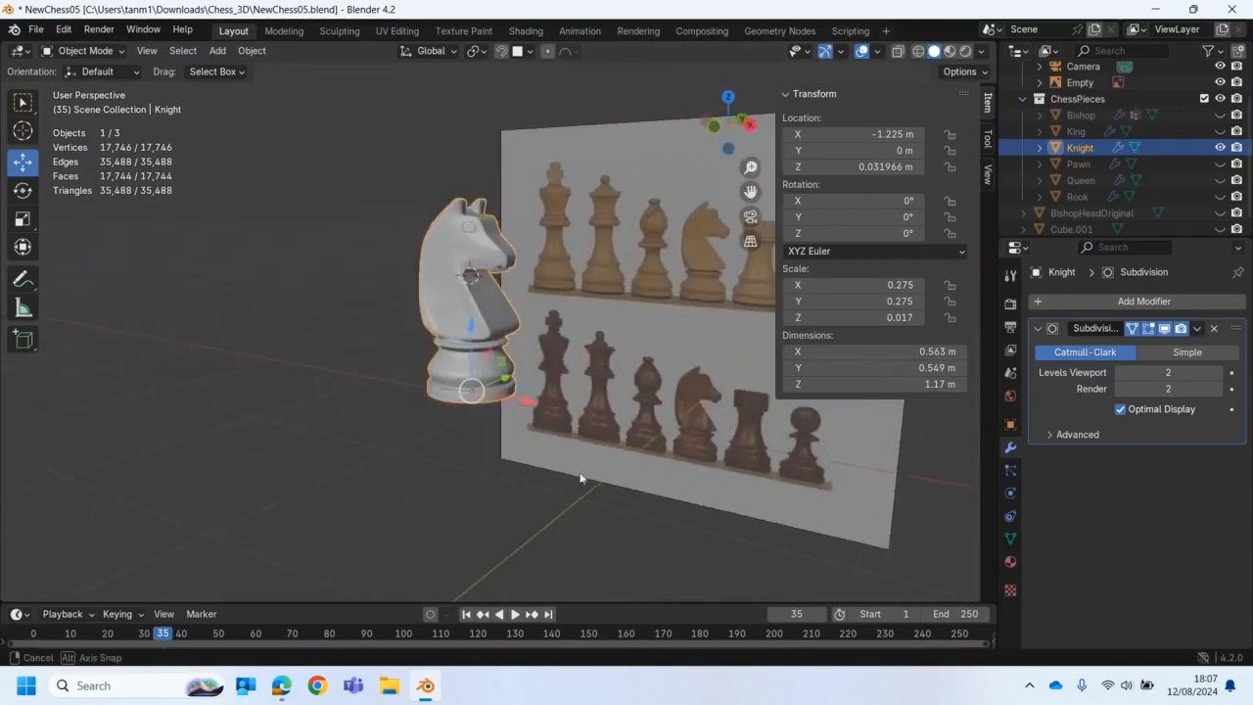
middle_click_drag(409, 396, 558, 341)
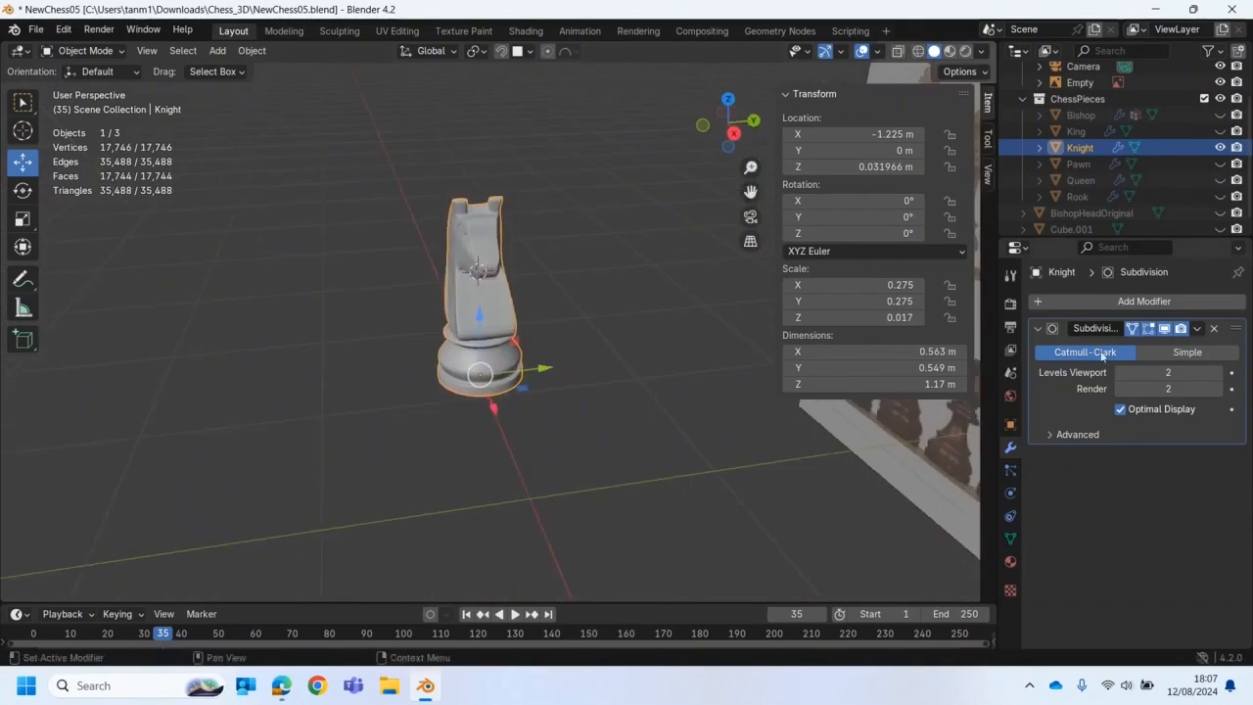